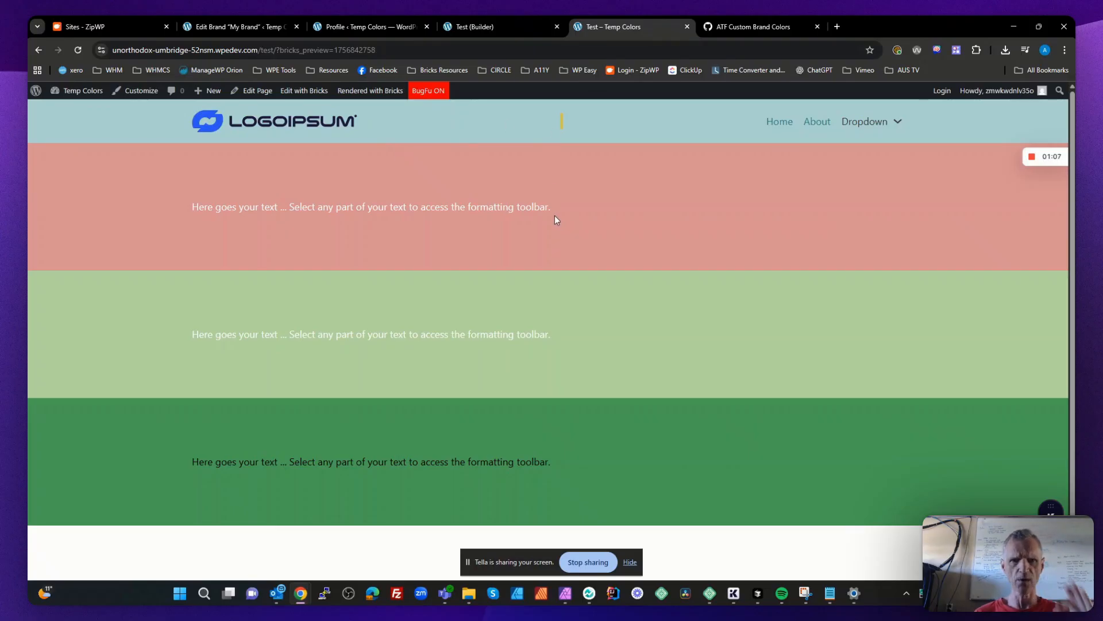
# - Assign My Brand as the Users Brand in the user profile, update the profile, and reload the Test page
pyautogui.click(370, 26)
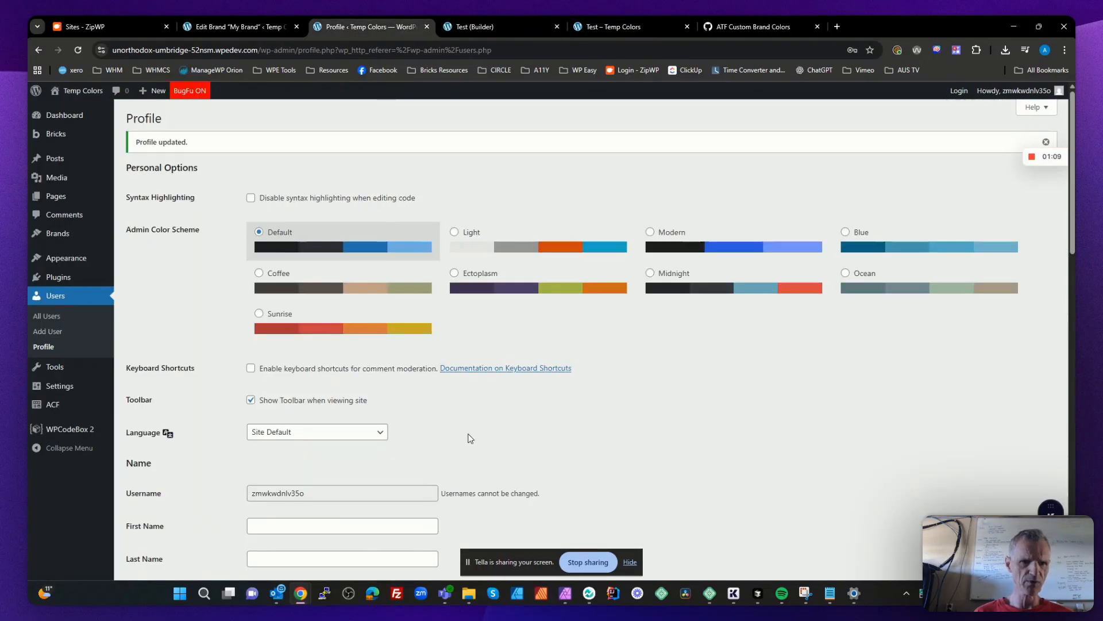
pyautogui.scroll(-9, 473, 434)
pyautogui.scroll(-5, 472, 433)
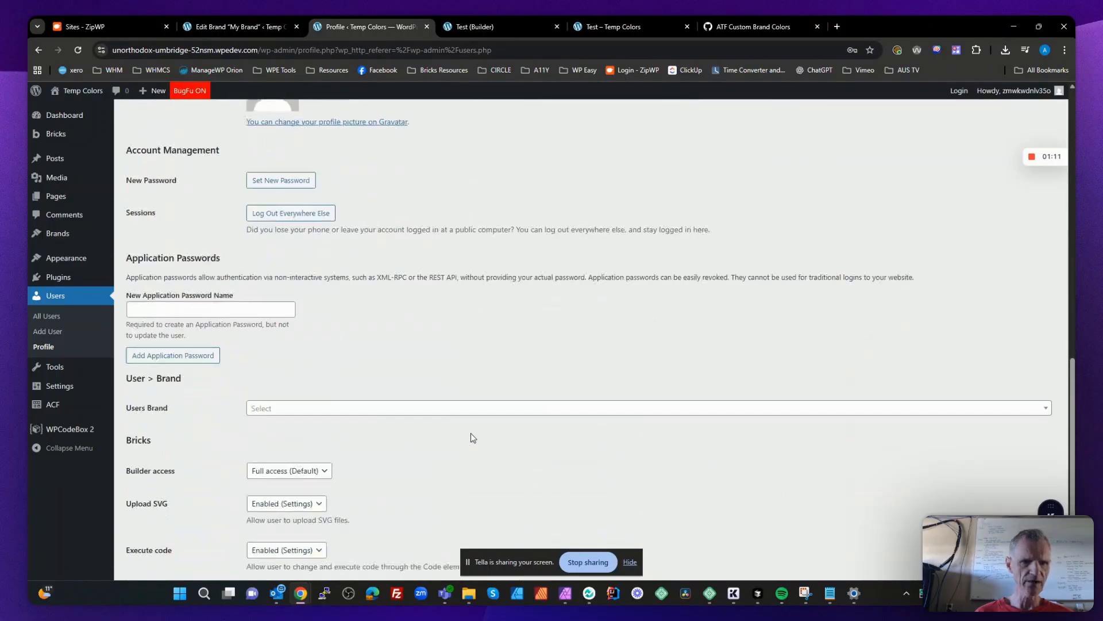
pyautogui.click(352, 407)
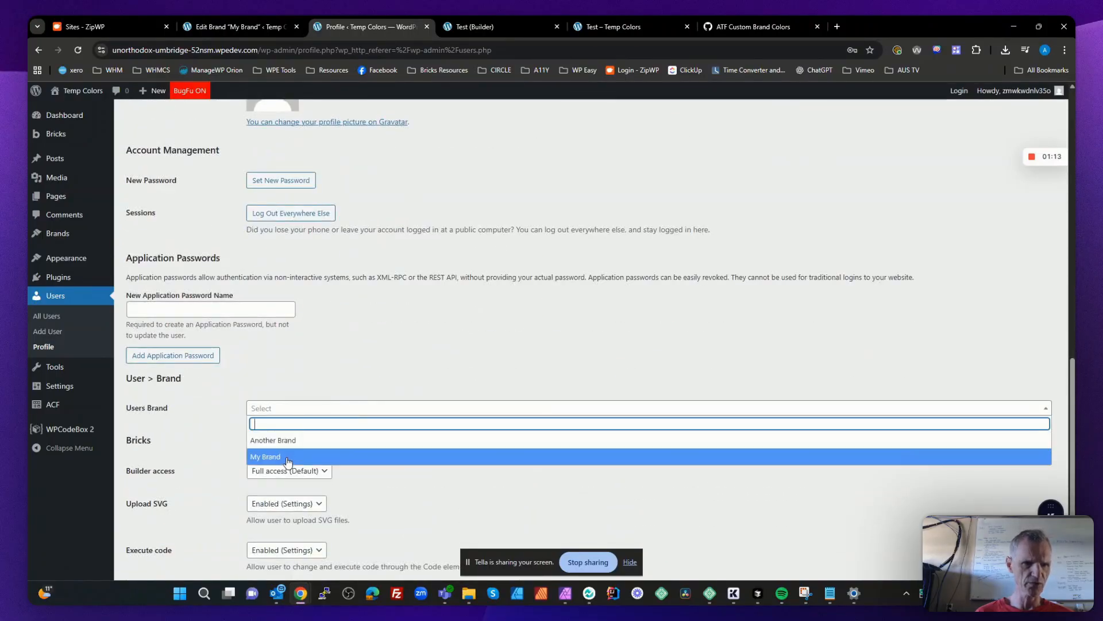
pyautogui.click(287, 457)
pyautogui.scroll(-3, 288, 458)
pyautogui.click(177, 523)
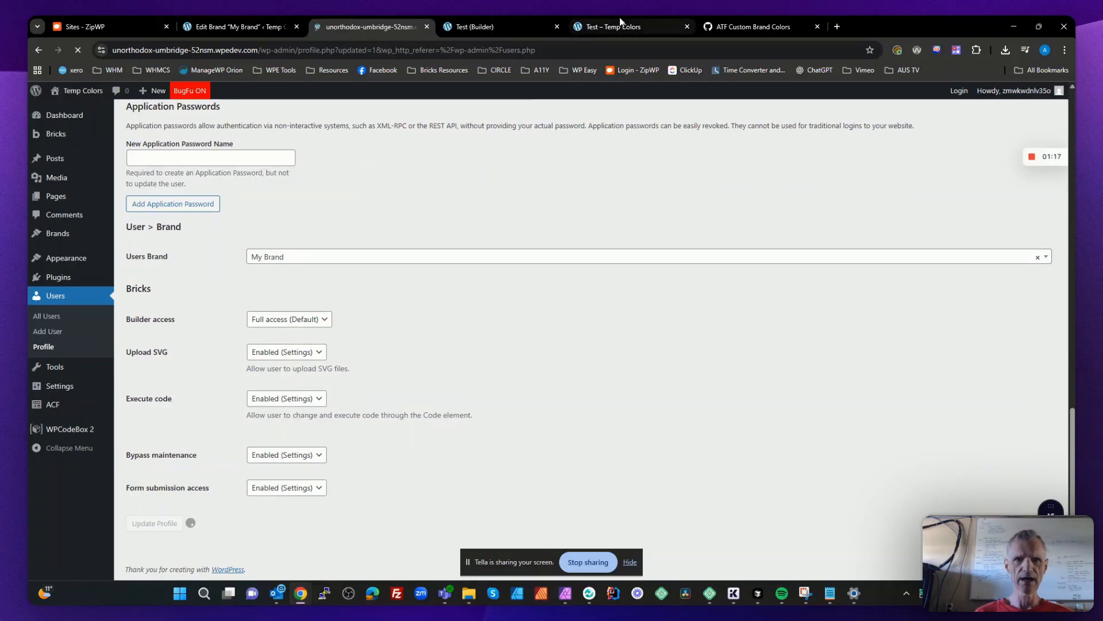
pyautogui.click(606, 28)
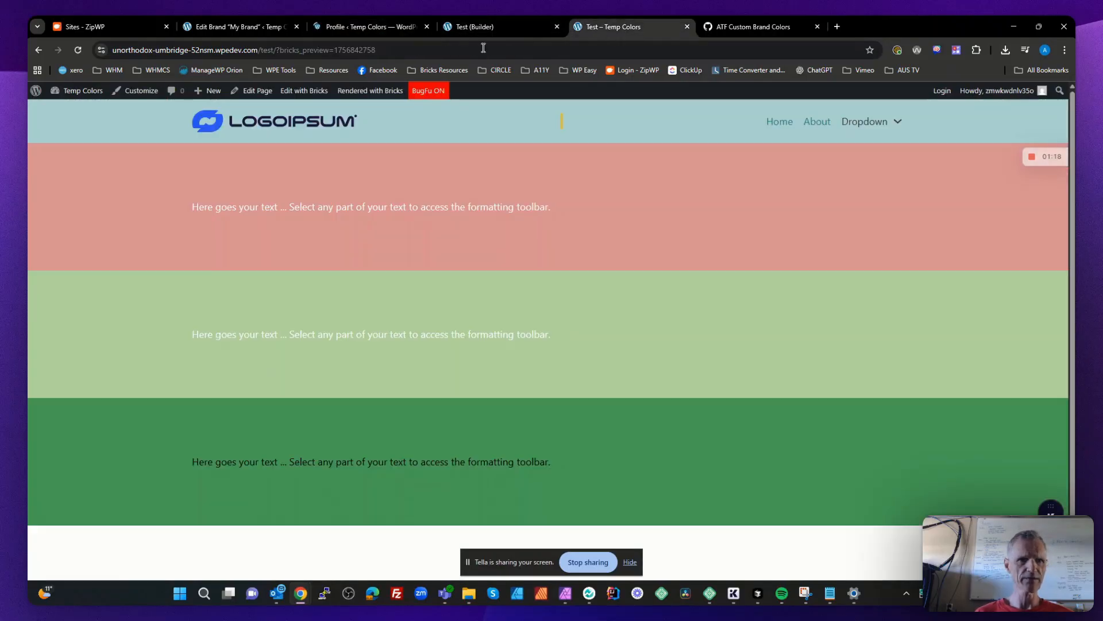
pyautogui.click(78, 50)
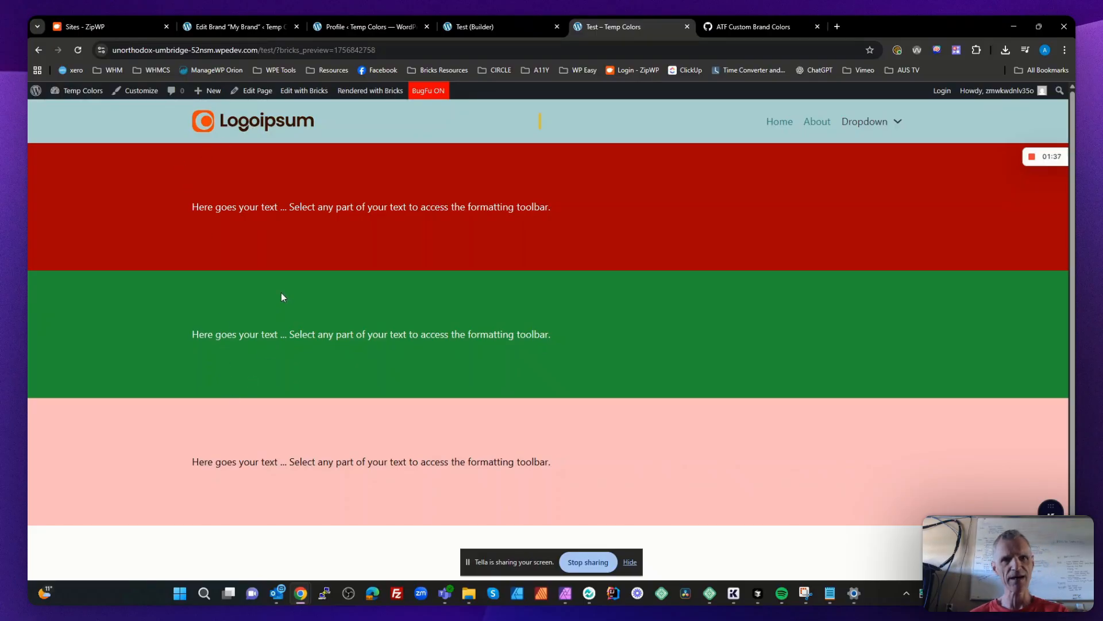
# - Switch the profile's Users Brand to Another Brand, update the profile, and reload the Test page to compare its styling
pyautogui.click(356, 28)
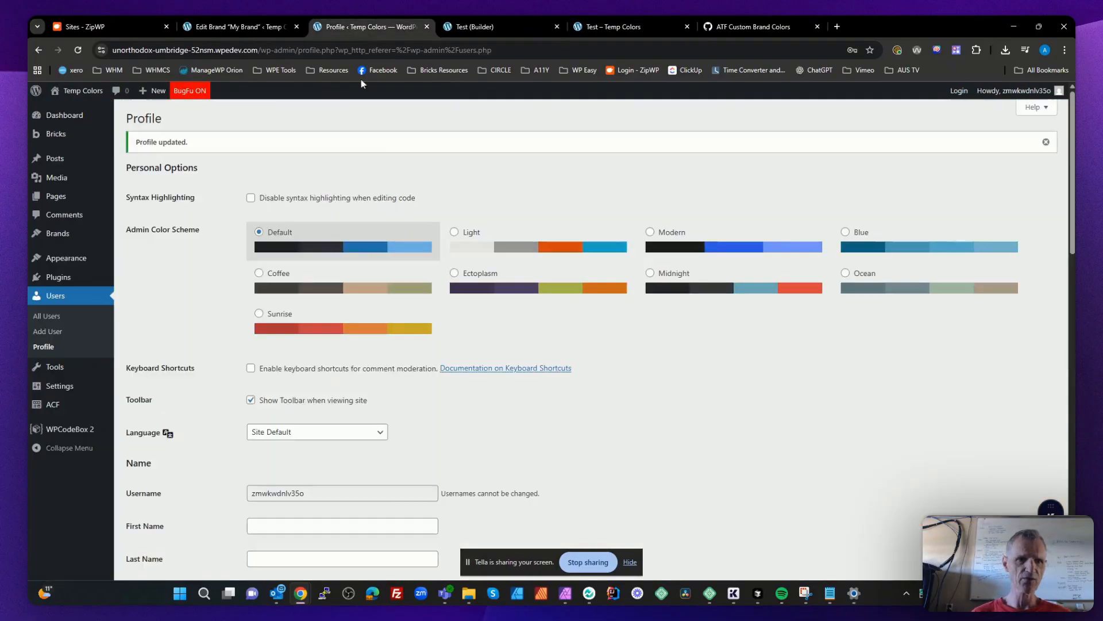
pyautogui.scroll(-10, 391, 500)
pyautogui.scroll(-5, 392, 451)
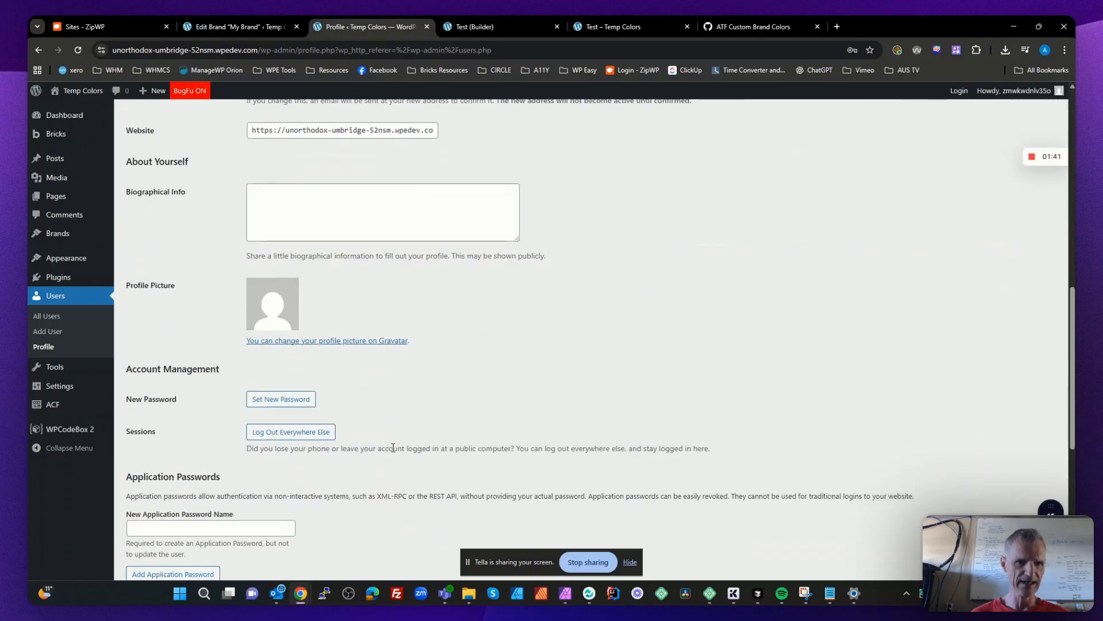
pyautogui.click(287, 354)
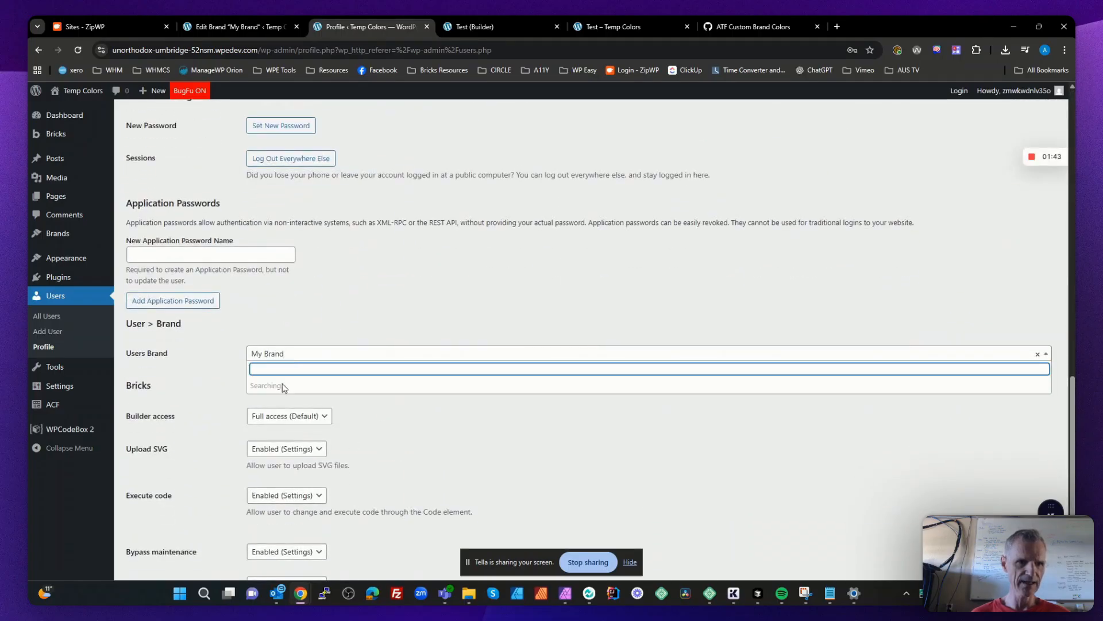
pyautogui.click(295, 391)
pyautogui.scroll(-2, 296, 397)
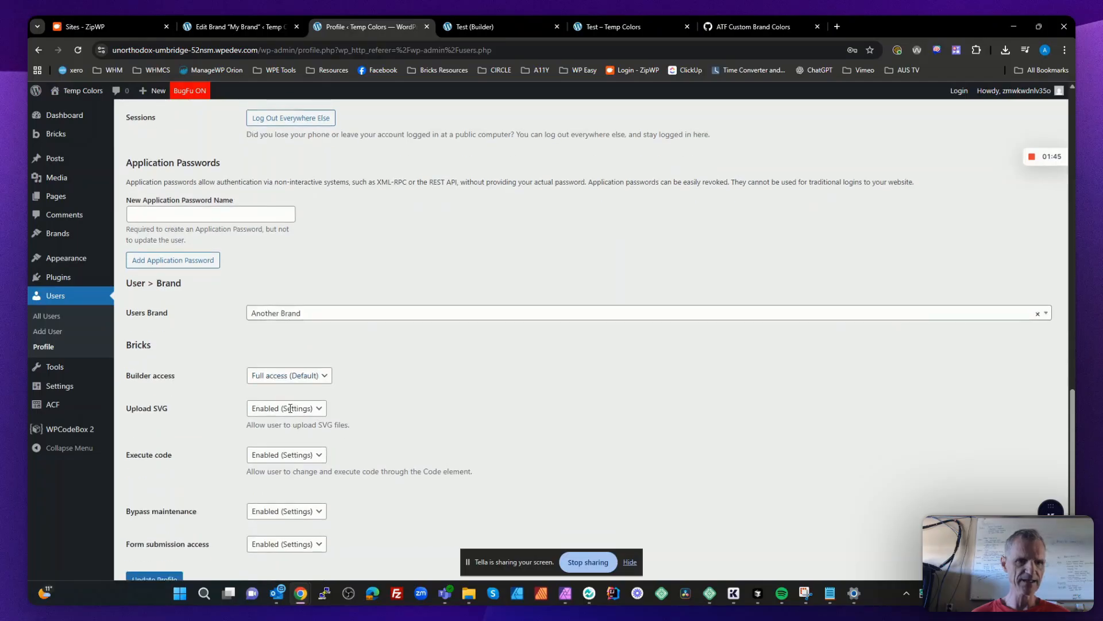
pyautogui.click(167, 523)
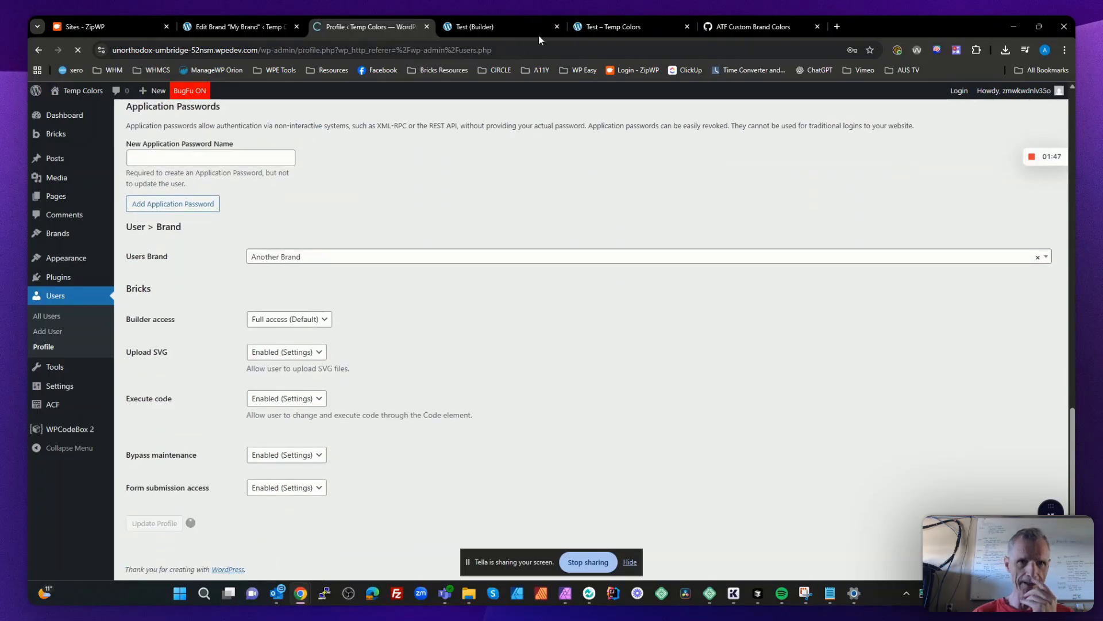
pyautogui.click(612, 27)
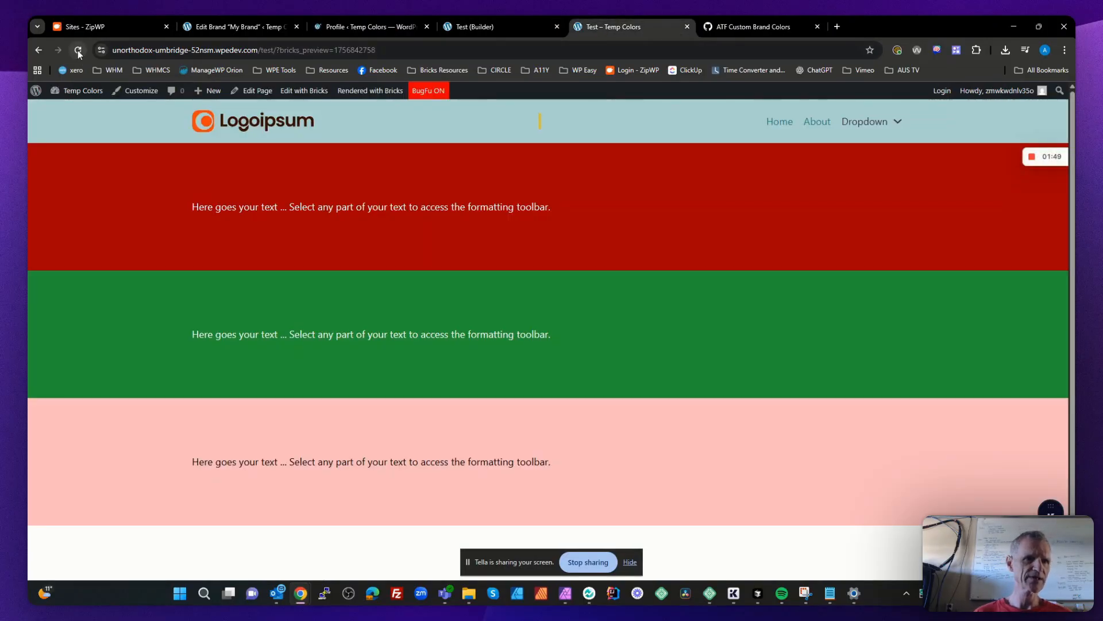
pyautogui.click(77, 50)
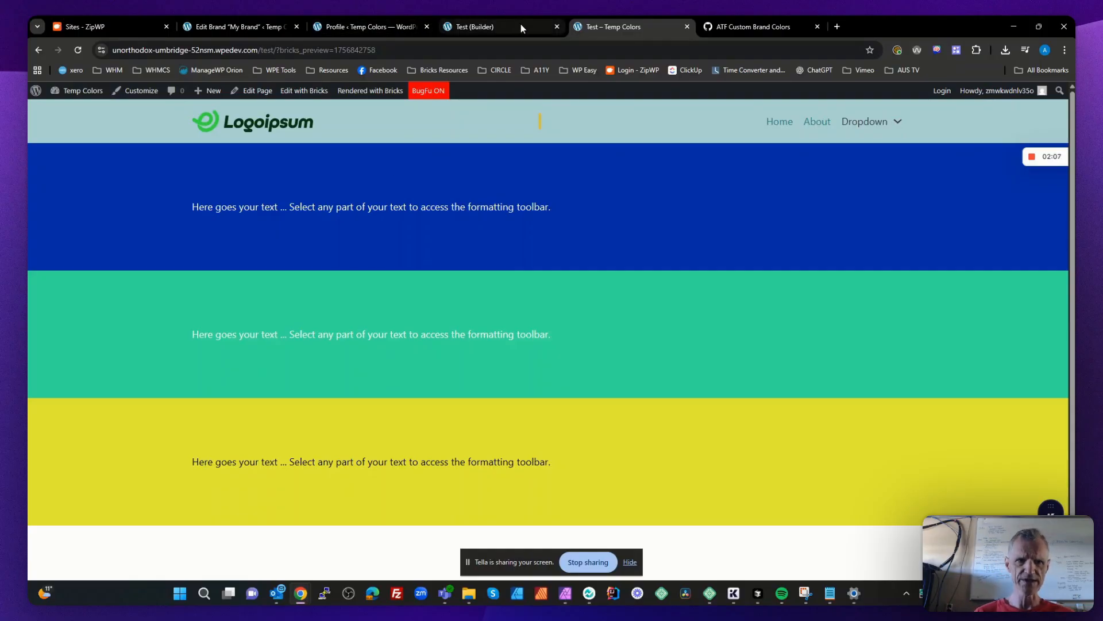
# - Open the My Brand and Another Brand entries and review the logos and brand colors set in each
pyautogui.click(232, 27)
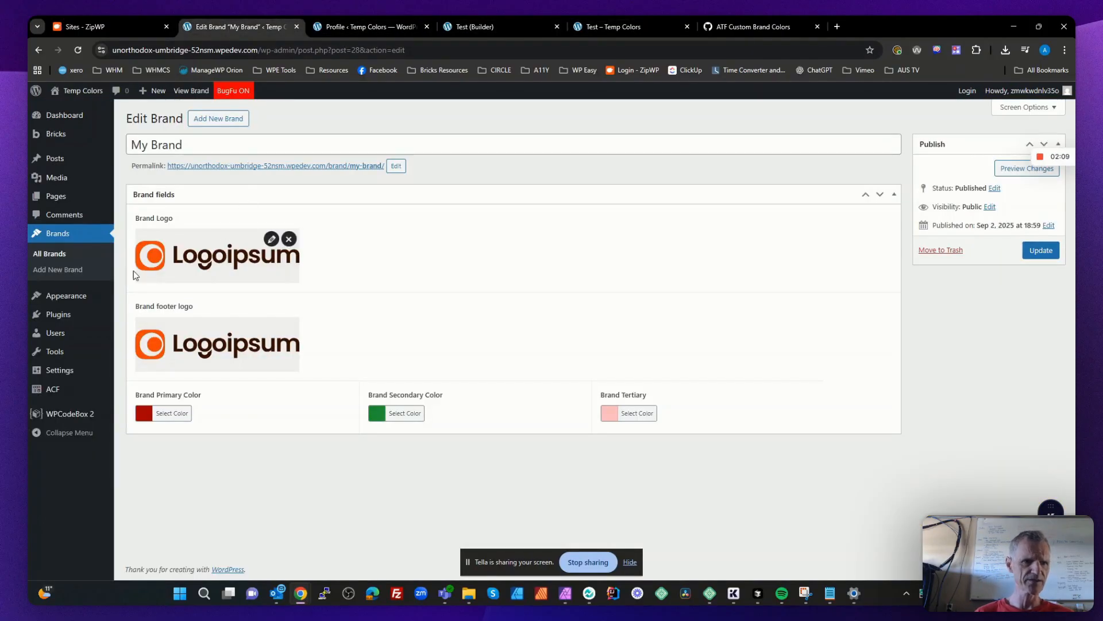
pyautogui.click(93, 259)
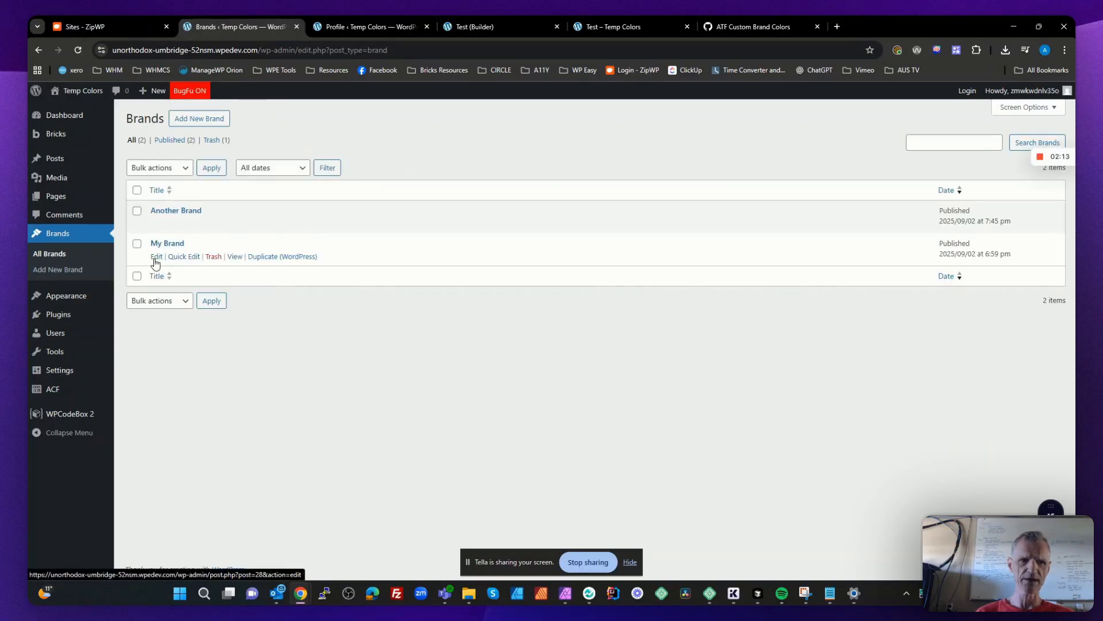
pyautogui.click(155, 257)
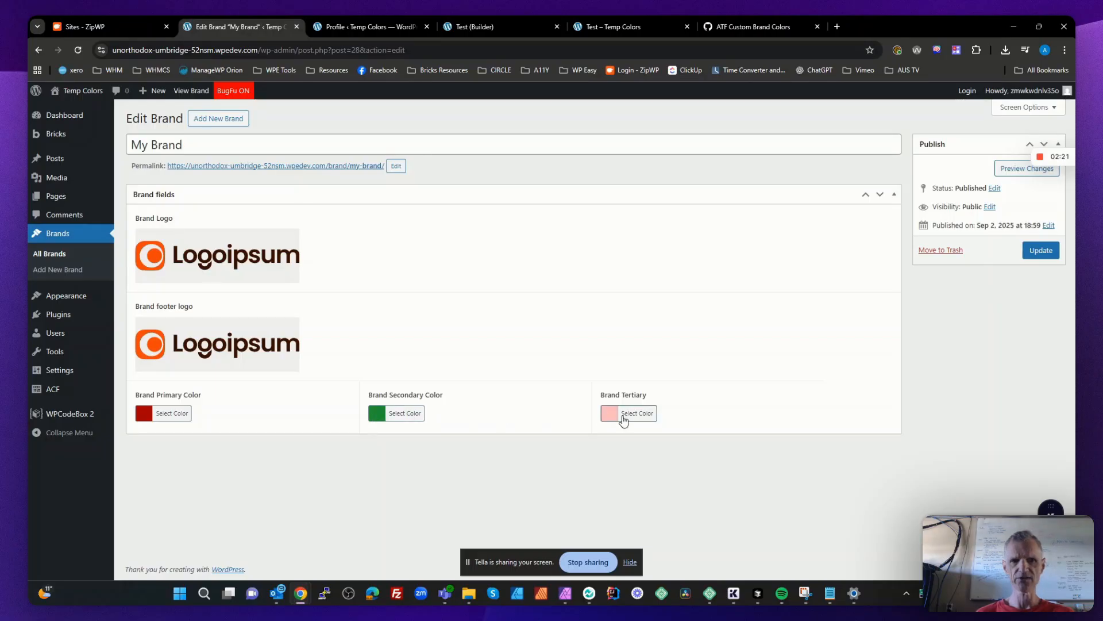
pyautogui.click(56, 269)
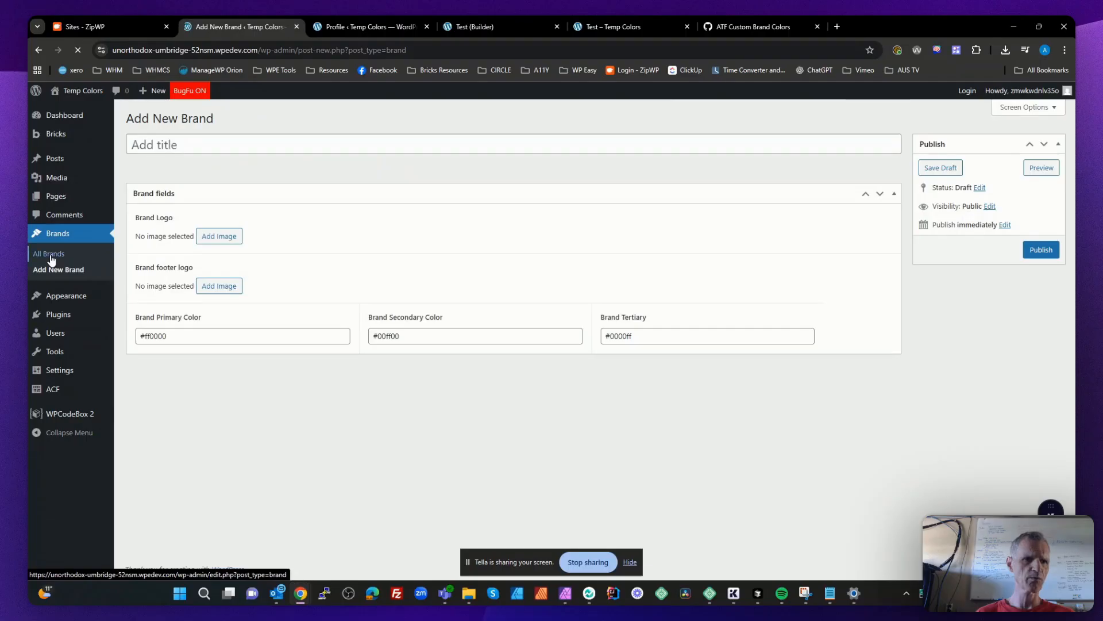
pyautogui.click(51, 256)
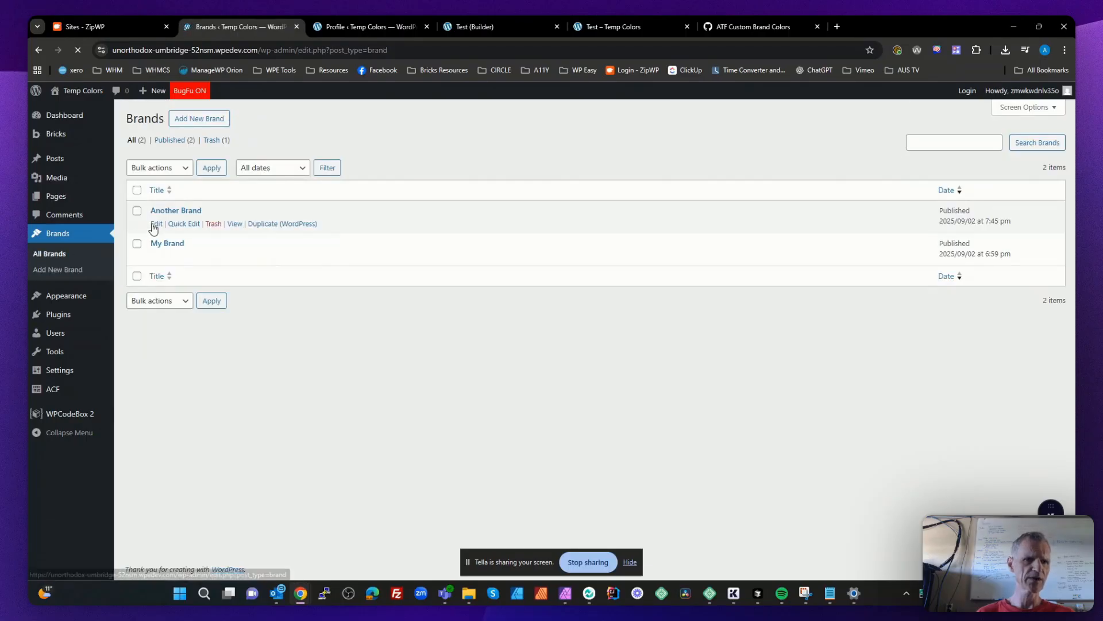
pyautogui.click(156, 224)
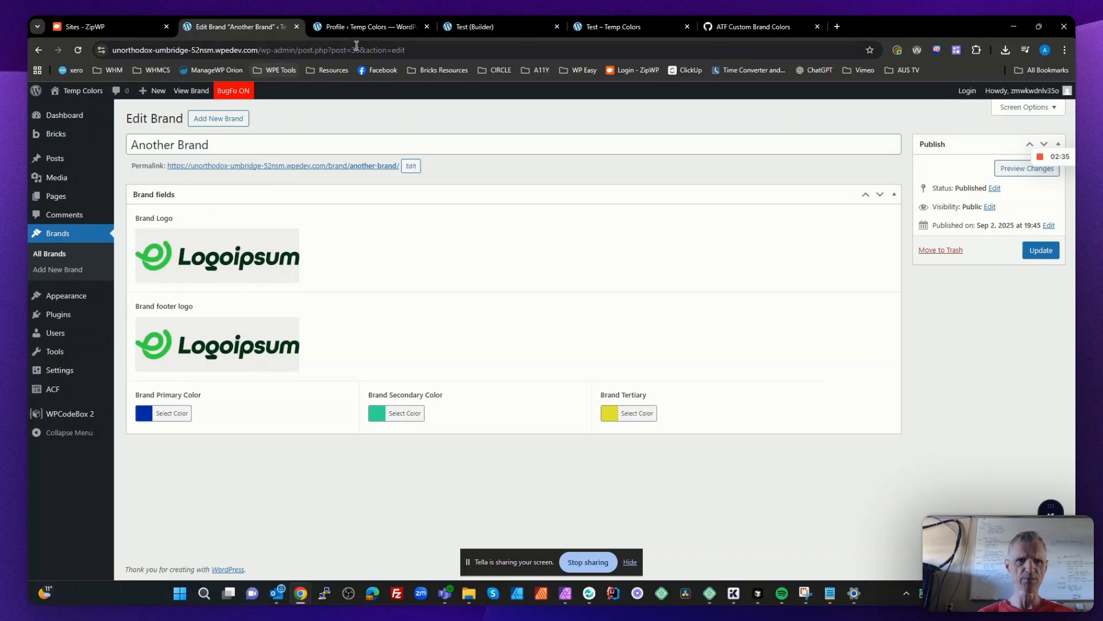
# - Check the Users Brand field in the user profile
pyautogui.click(370, 28)
pyautogui.scroll(-5, 392, 354)
pyautogui.scroll(-8, 393, 354)
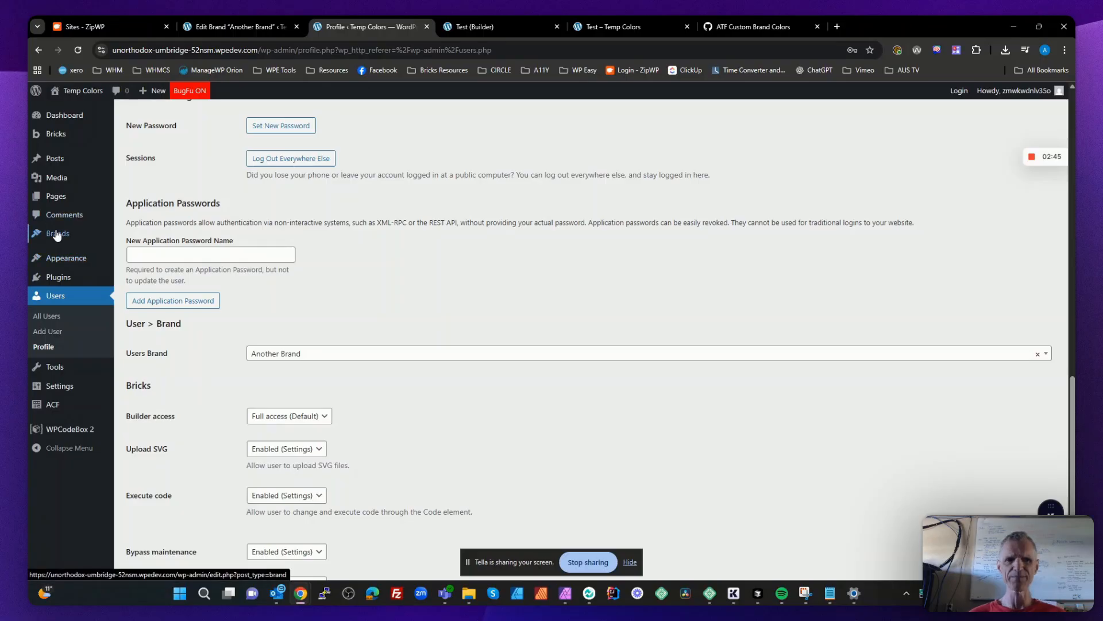
# - Open the Brands post type in ACF and examine its basic options and supported editor features
pyautogui.moveTo(56, 235)
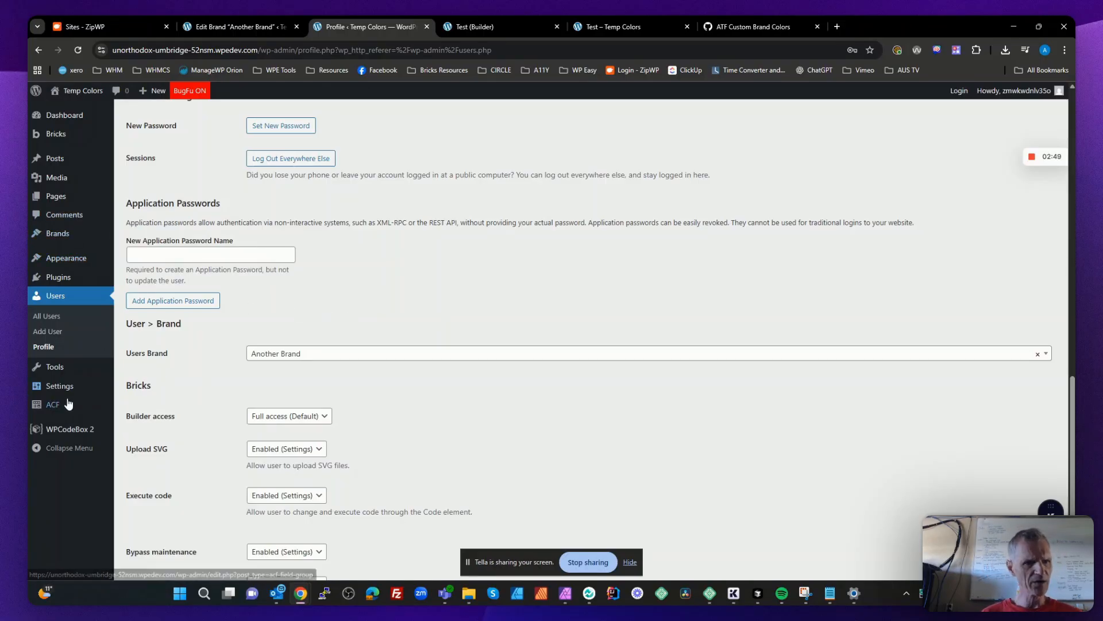
pyautogui.click(52, 406)
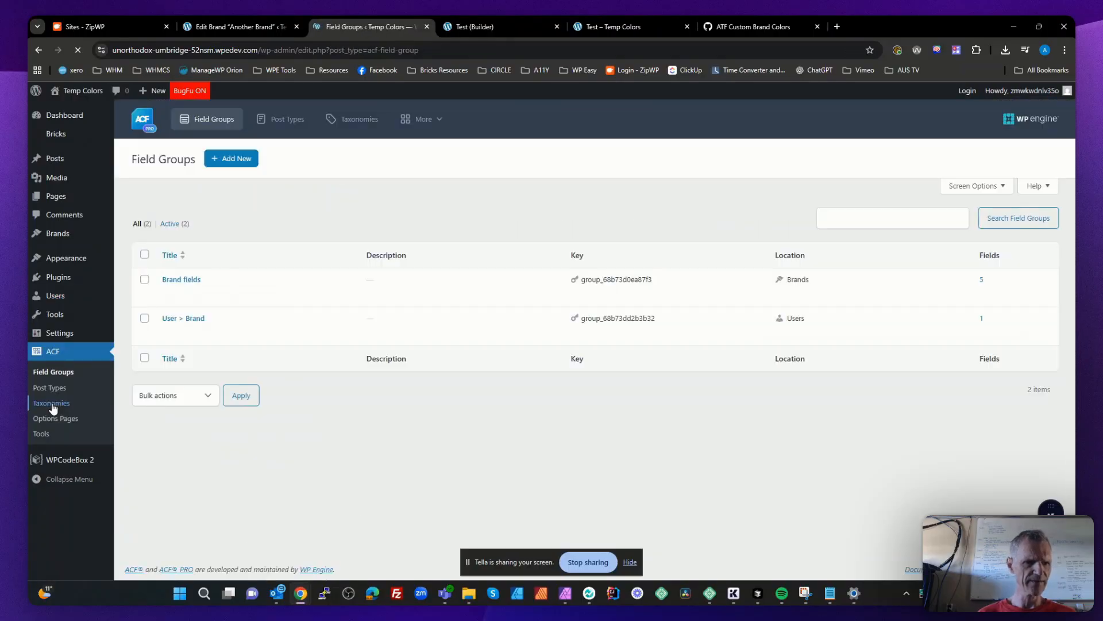
pyautogui.click(54, 387)
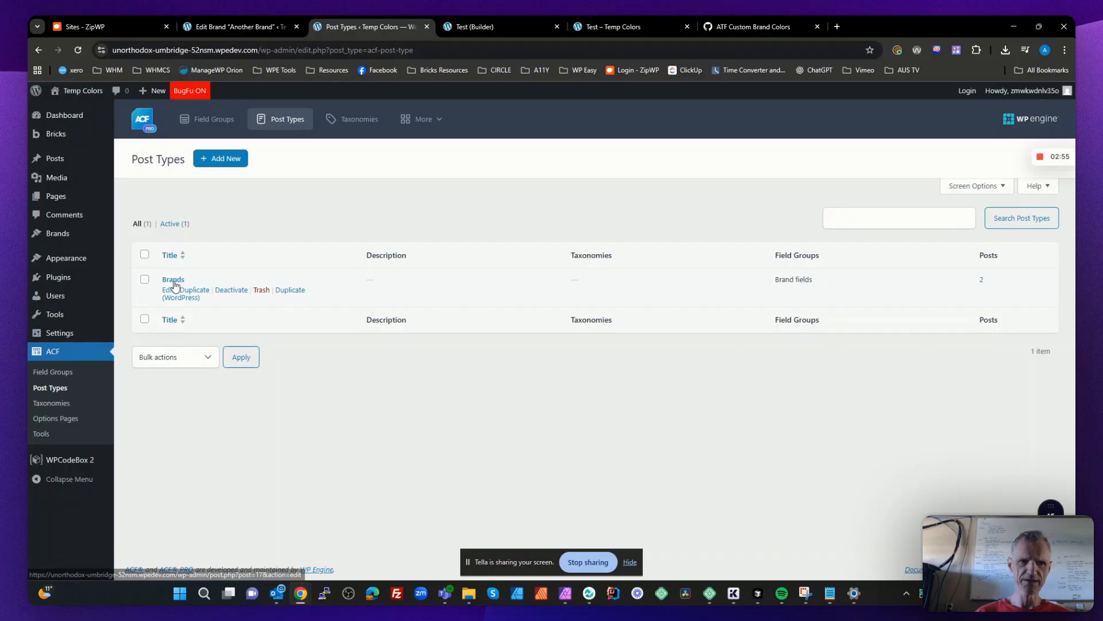
pyautogui.click(174, 281)
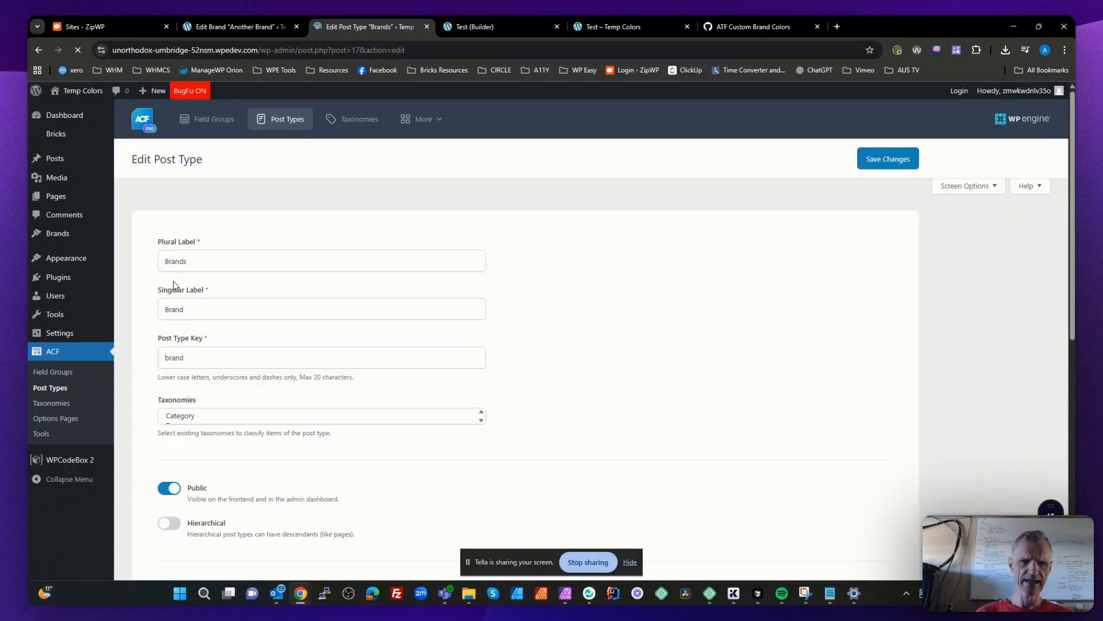
pyautogui.scroll(-2, 253, 329)
pyautogui.scroll(-3, 253, 329)
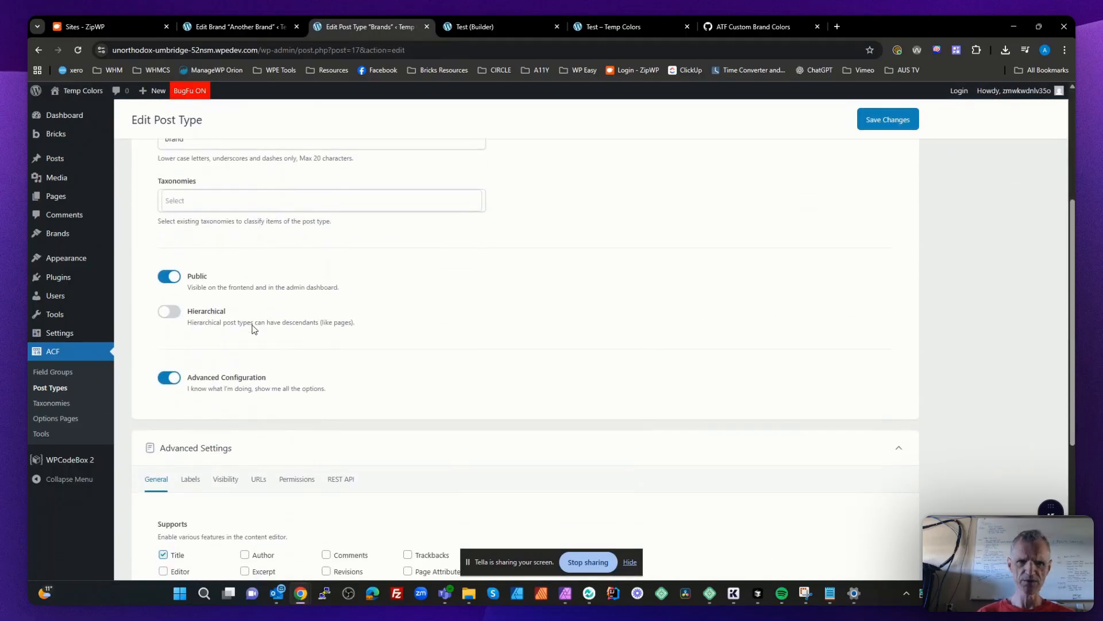
pyautogui.scroll(-3, 256, 356)
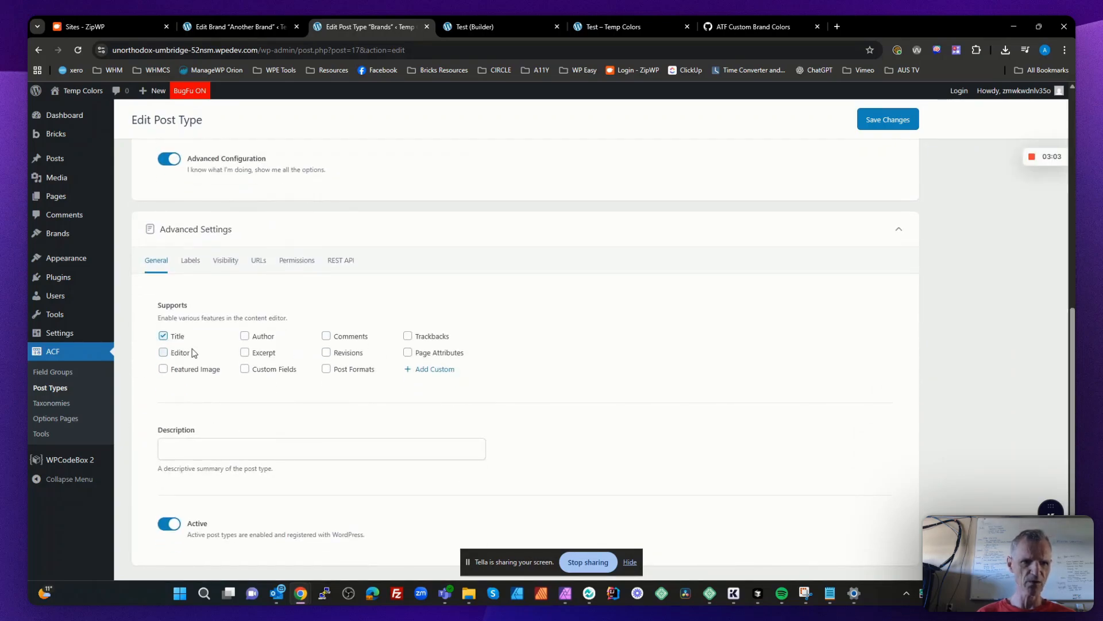
pyautogui.scroll(-1, 192, 352)
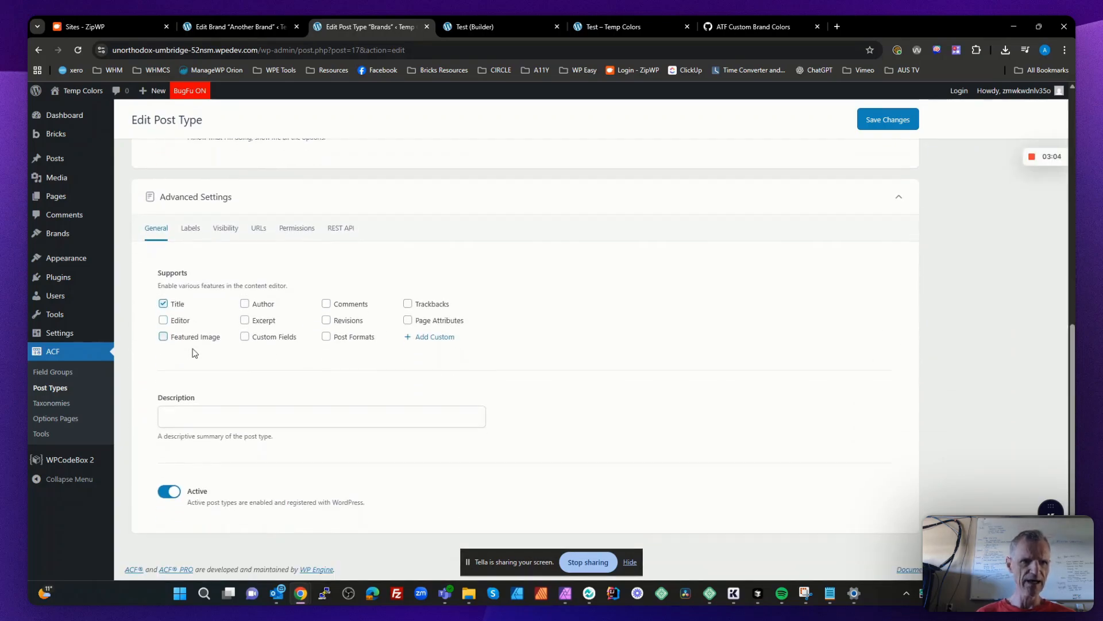
# - Examine the advanced visibility settings of the Brands post type, including its menu icon, admin bar and search exclusion options
pyautogui.click(226, 229)
pyautogui.scroll(-5, 316, 279)
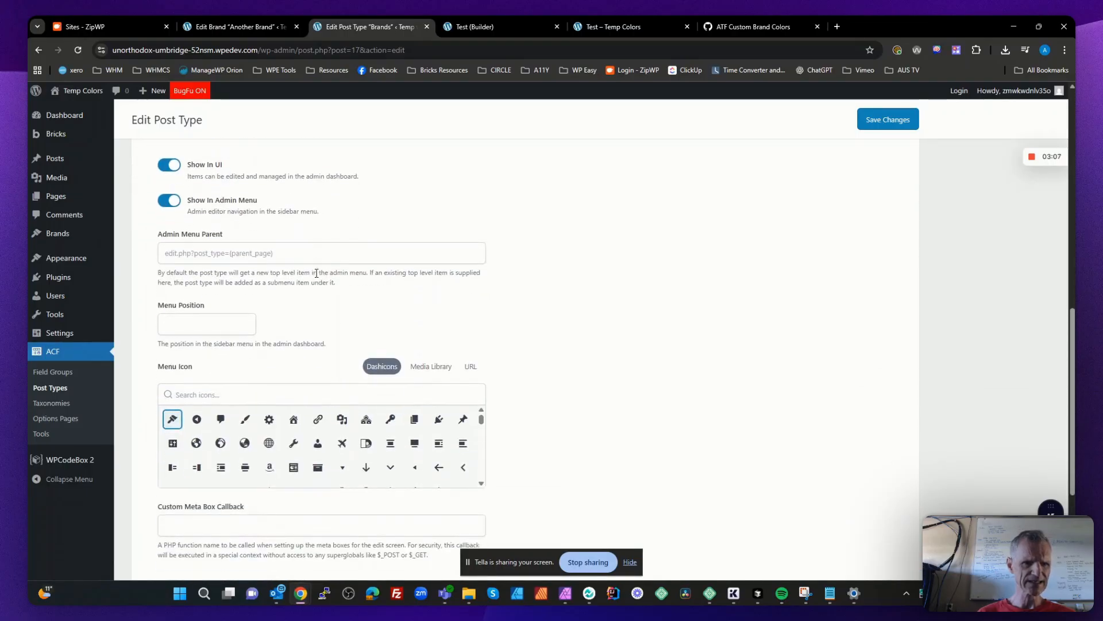
pyautogui.scroll(-1, 316, 278)
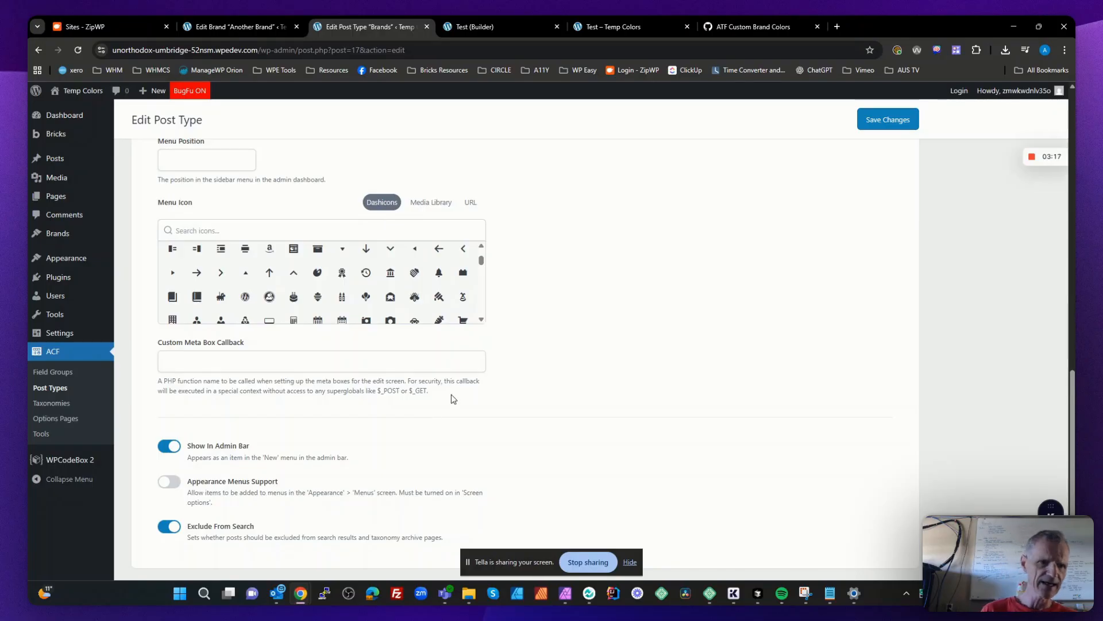
pyautogui.scroll(8, 498, 324)
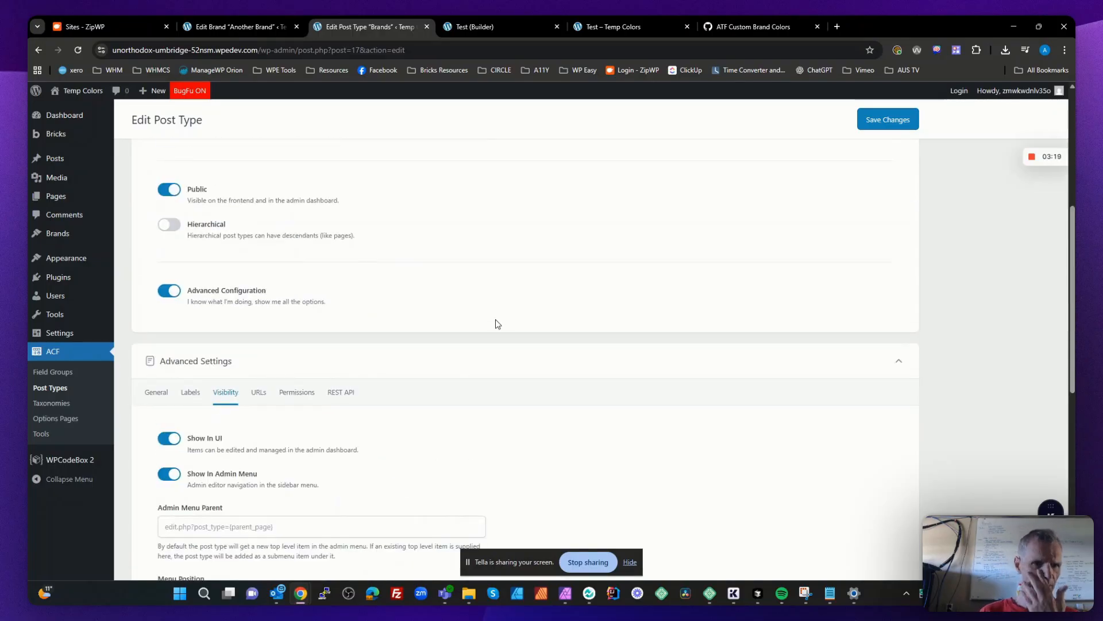
pyautogui.scroll(-8, 497, 324)
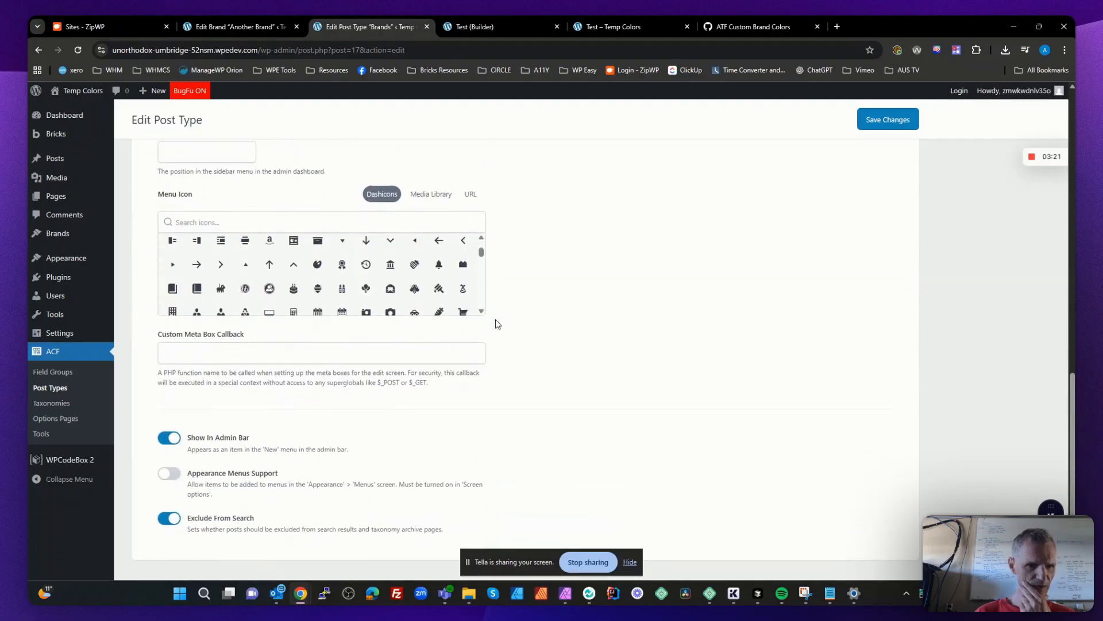
pyautogui.scroll(-1, 497, 323)
pyautogui.scroll(7, 362, 424)
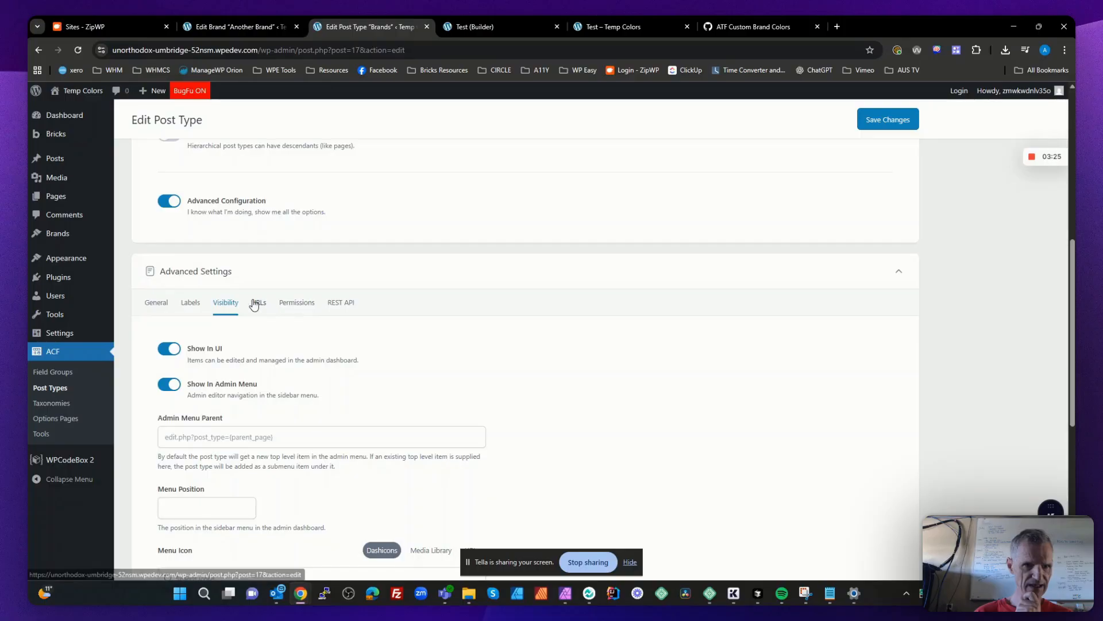
# - Recheck the general and visibility settings of the Brands post type, and look through its URL and permission settings
pyautogui.click(155, 303)
pyautogui.scroll(-2, 264, 362)
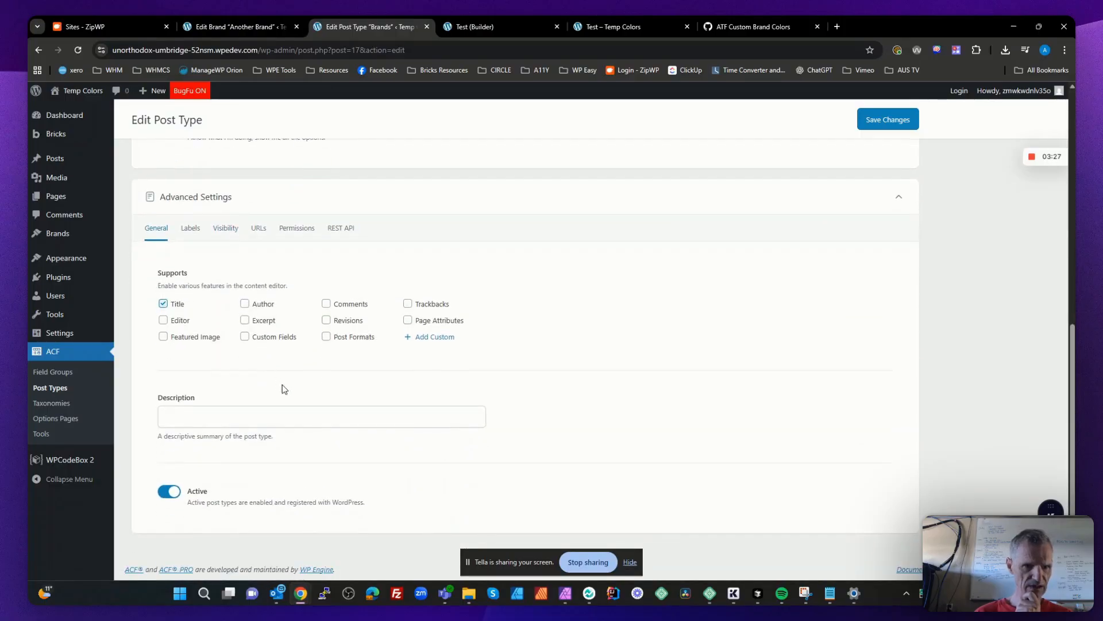
pyautogui.scroll(3, 283, 388)
pyautogui.click(225, 392)
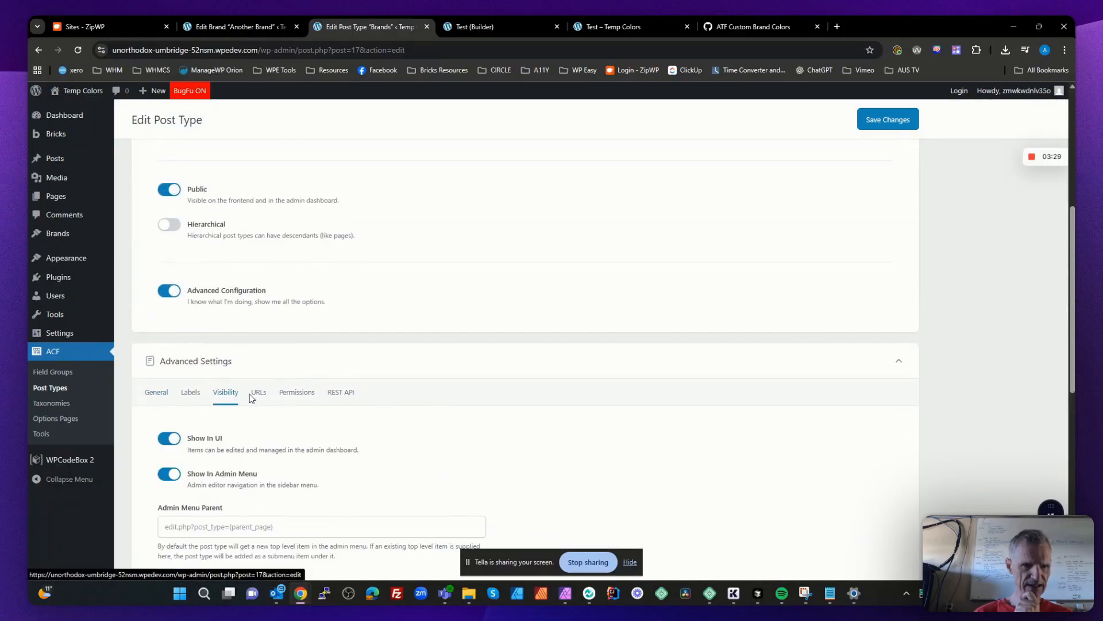
pyautogui.click(258, 393)
pyautogui.click(293, 397)
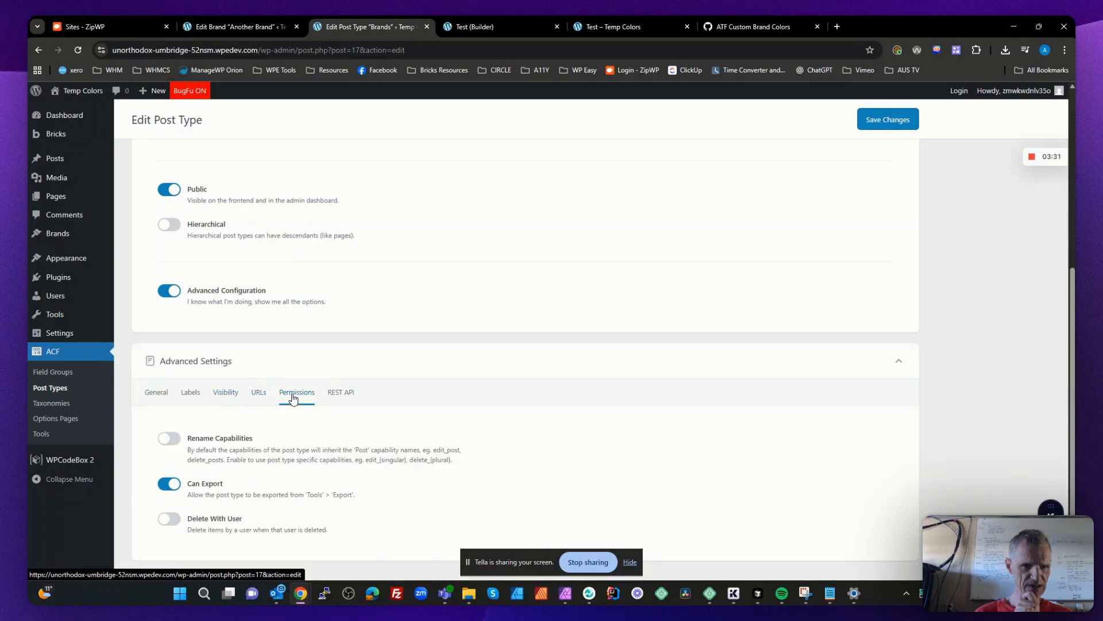
pyautogui.scroll(-1, 292, 394)
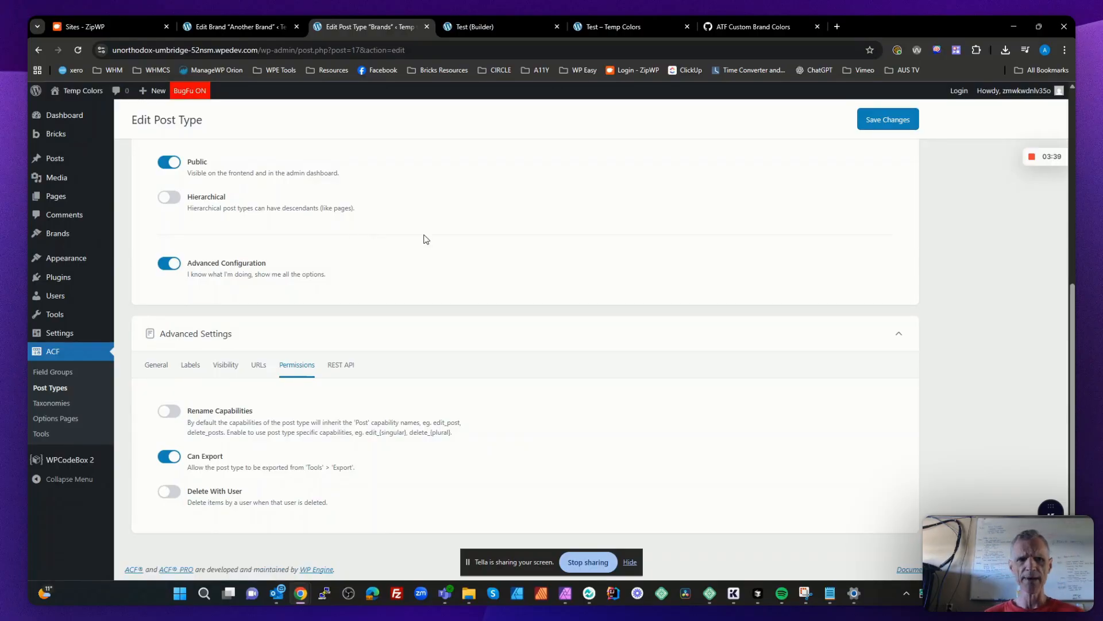
pyautogui.scroll(5, 426, 239)
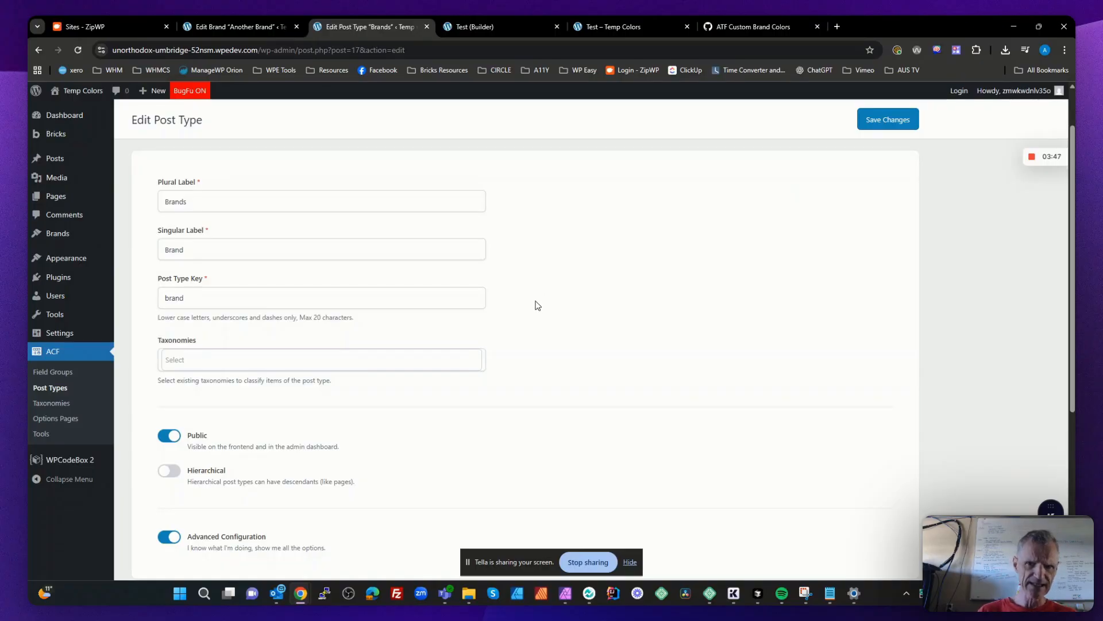
pyautogui.scroll(1, 535, 305)
pyautogui.scroll(-4, 535, 307)
pyautogui.scroll(-2, 535, 308)
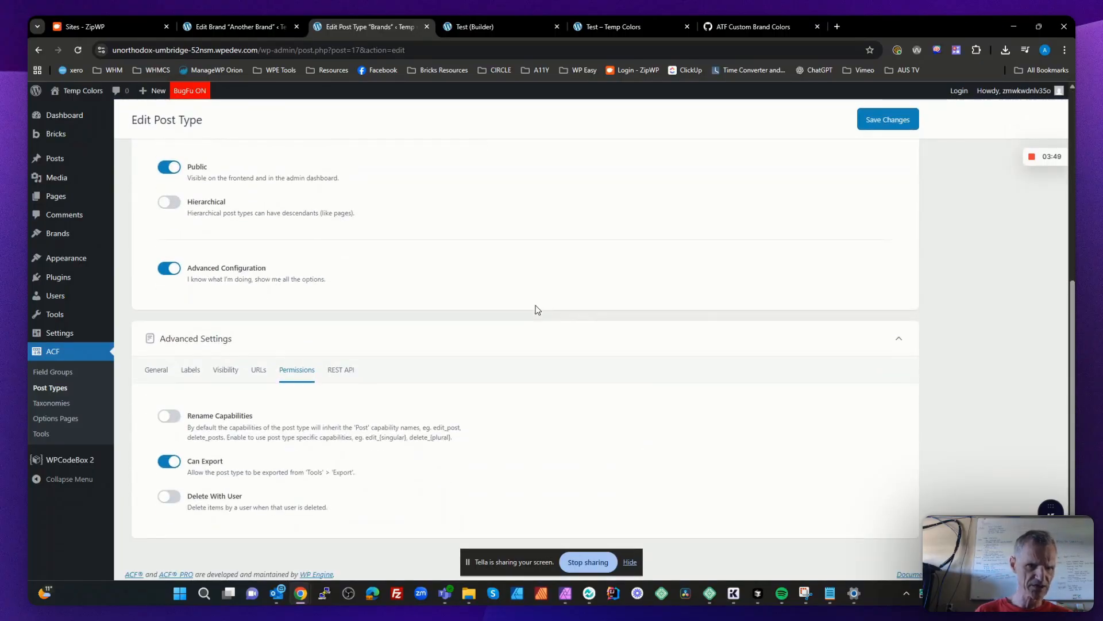
pyautogui.scroll(5, 535, 308)
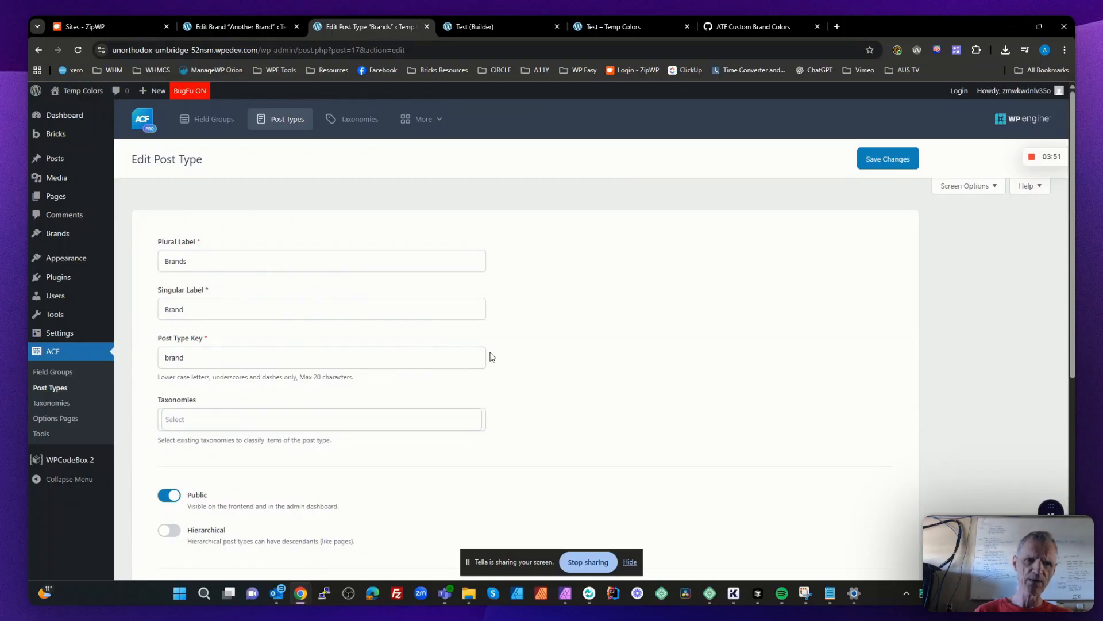
# - Open the Brand fields group in ACF and examine its logo and color fields, including the brand_primary_color field name
pyautogui.click(58, 372)
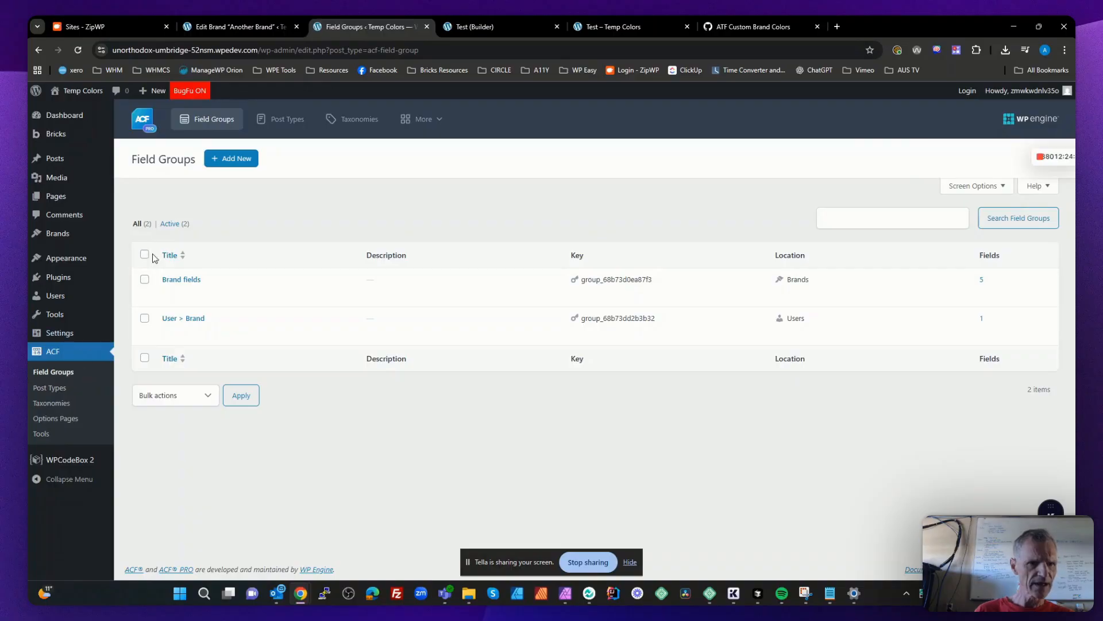
pyautogui.click(168, 291)
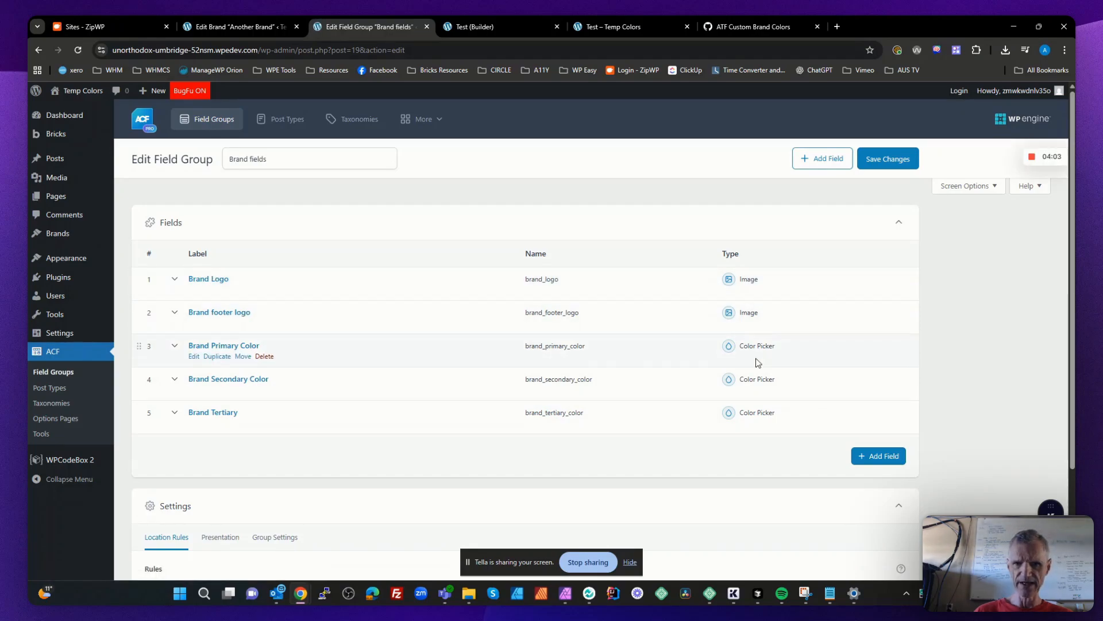
pyautogui.moveTo(589, 346); pyautogui.dragTo(528, 349)
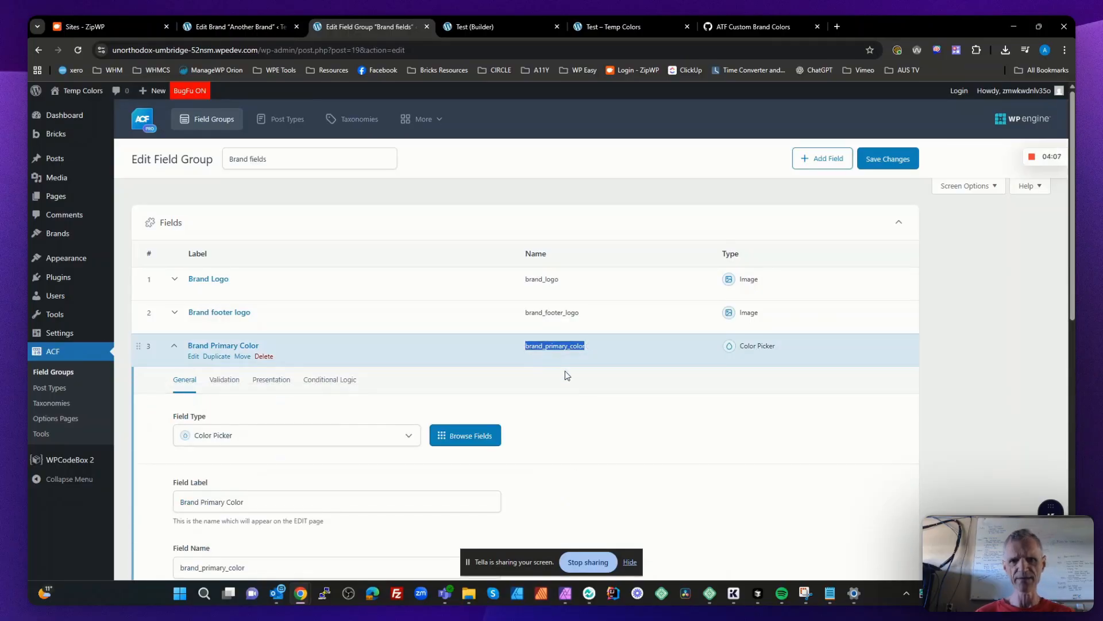
pyautogui.click(551, 343)
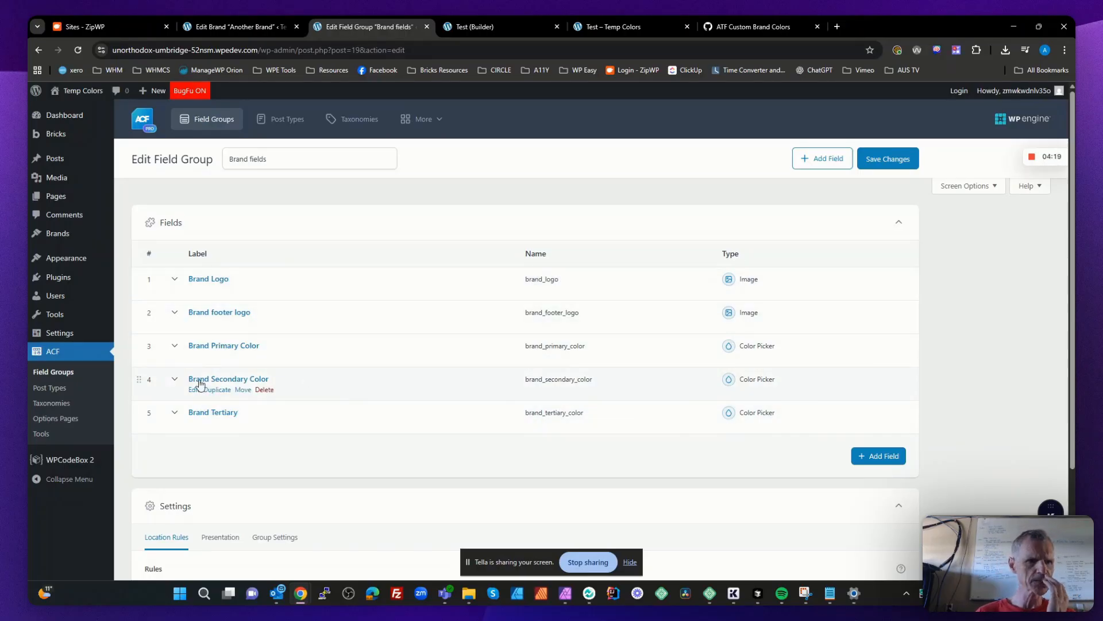
# - Open the User > Brand field group and examine the Users Brand field's type, post type filter, return format and the group's location rules
pyautogui.click(65, 370)
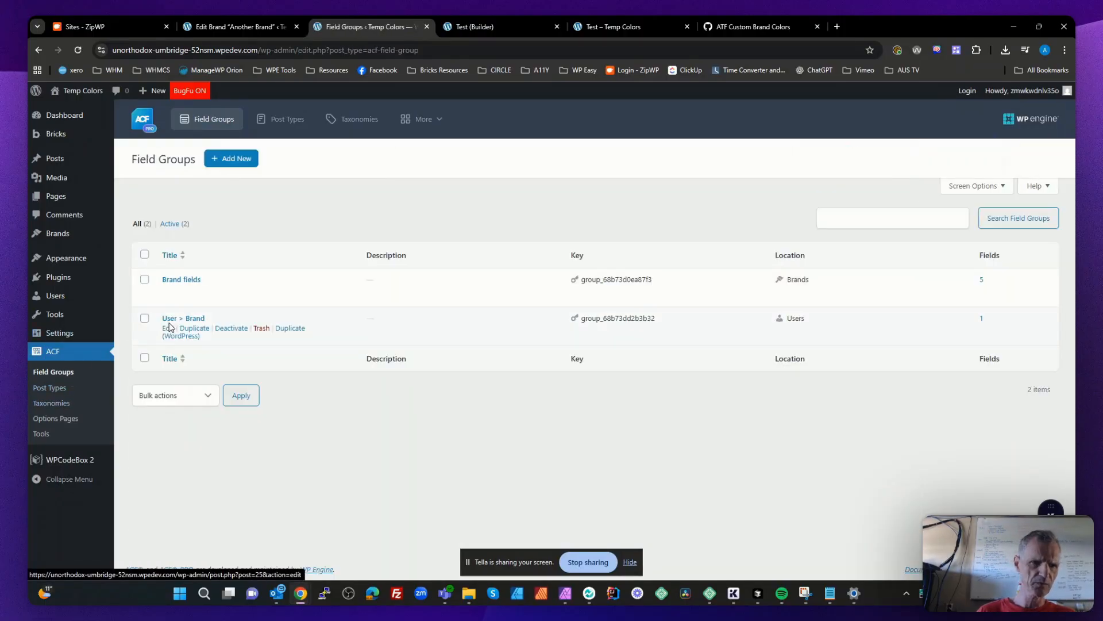
pyautogui.click(195, 319)
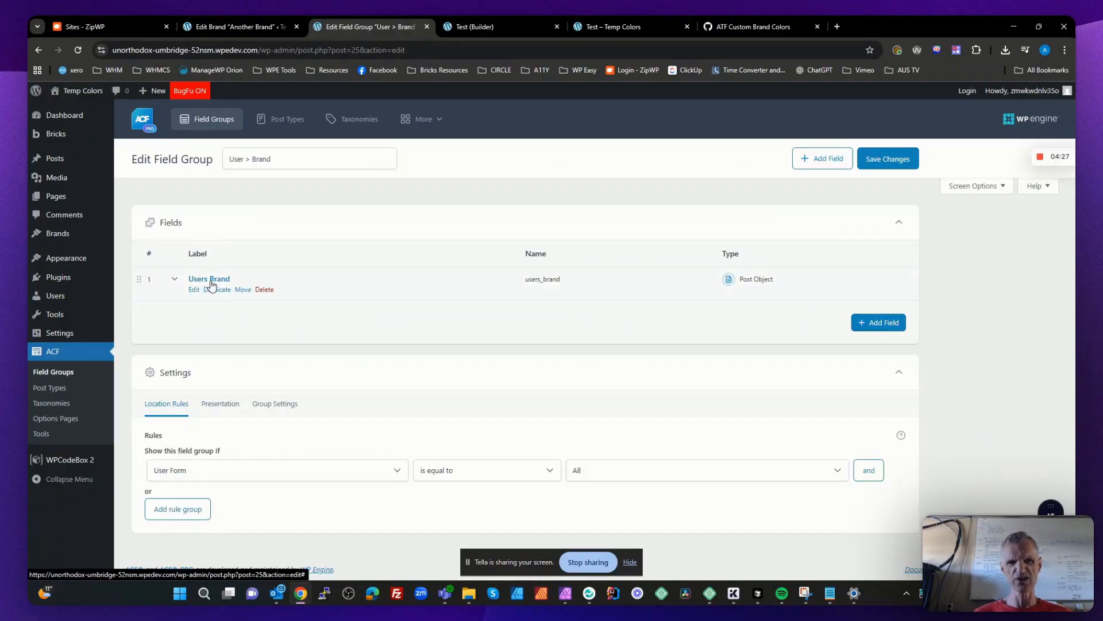
pyautogui.click(211, 280)
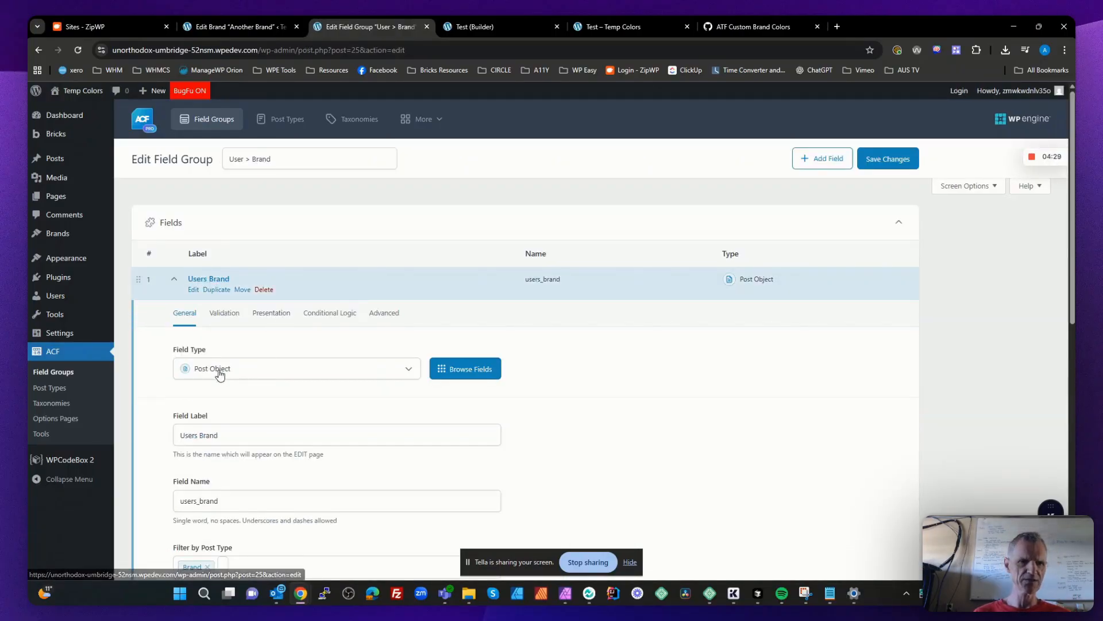
pyautogui.scroll(-7, 295, 348)
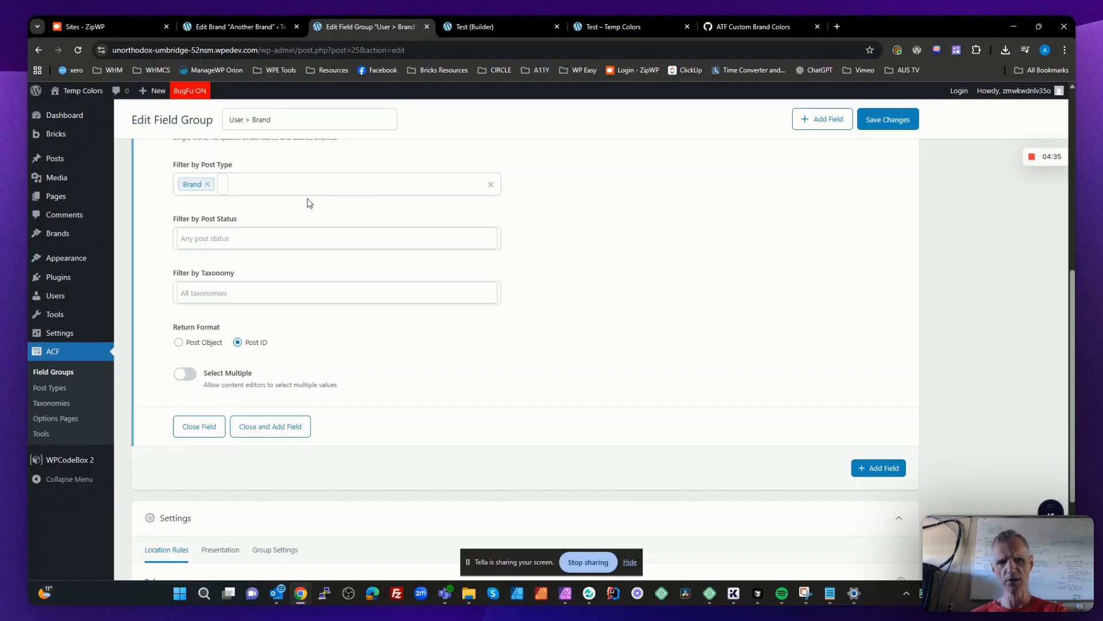
pyautogui.scroll(-3, 377, 376)
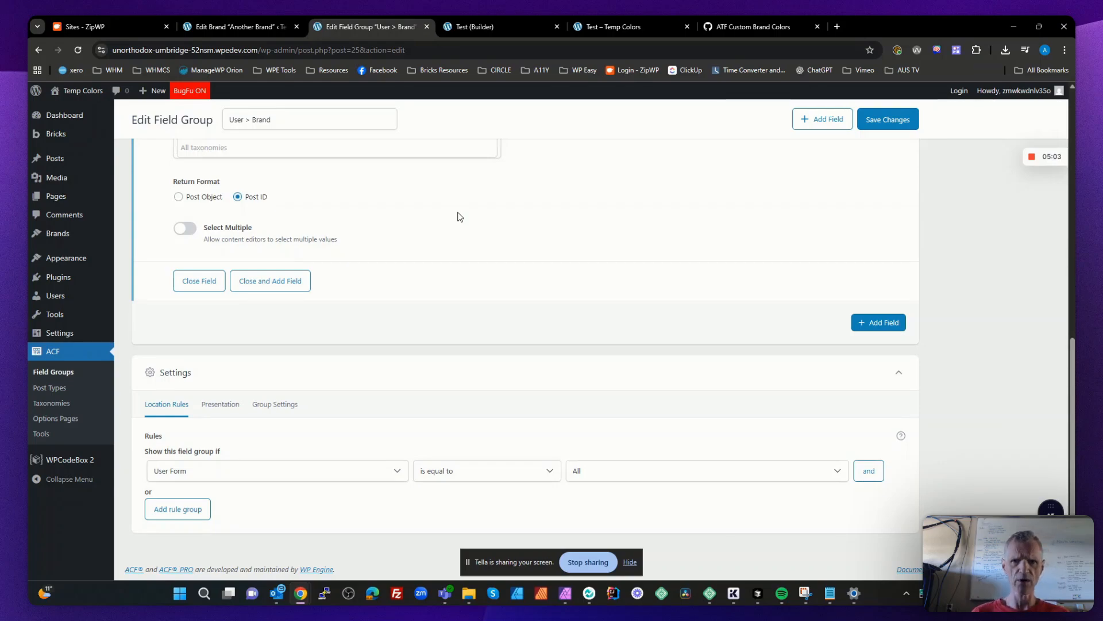
# - Look at the ATF Custom Brand Colors code on GitHub, then return to the Another Brand edit page
pyautogui.click(771, 29)
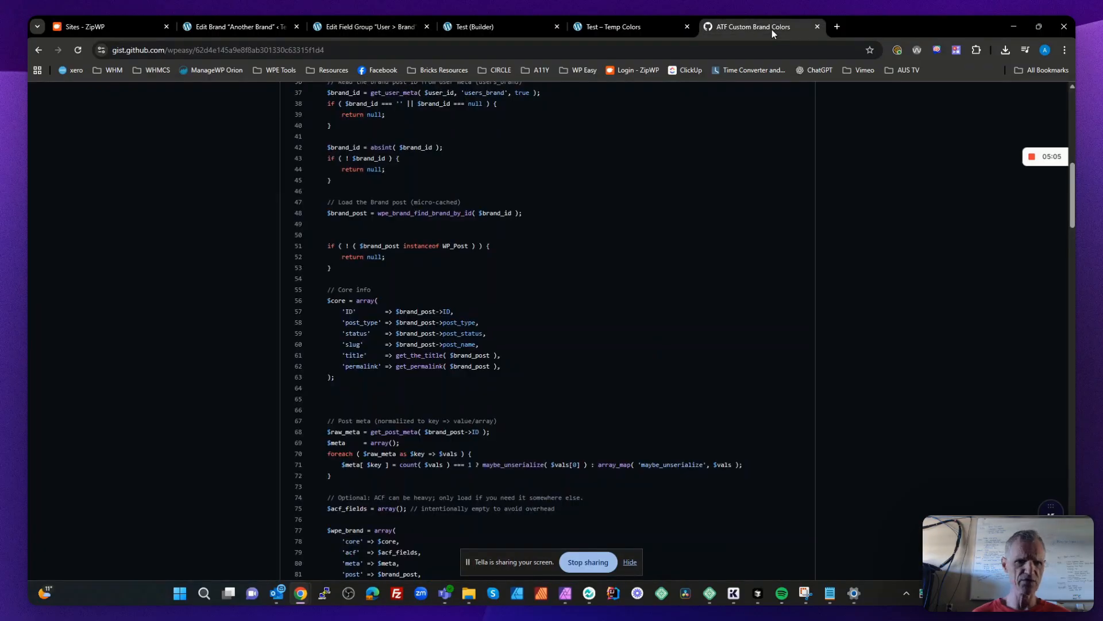
pyautogui.click(257, 27)
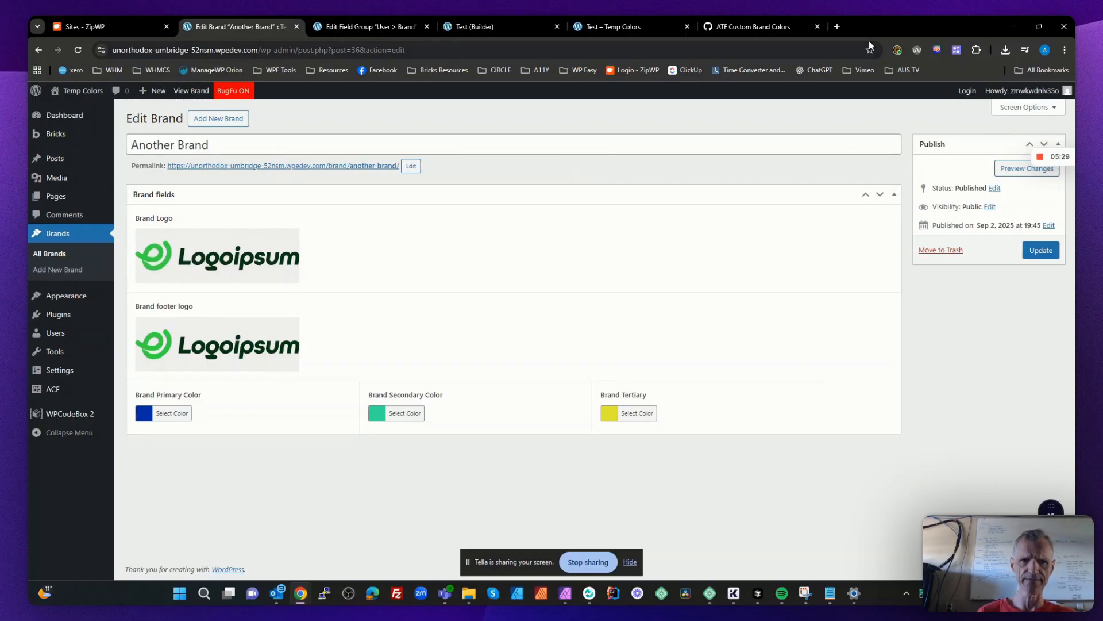
# - Switch to ZipWP and create a new non-multisite blank website titled "Temp Color Demo"
pyautogui.click(135, 23)
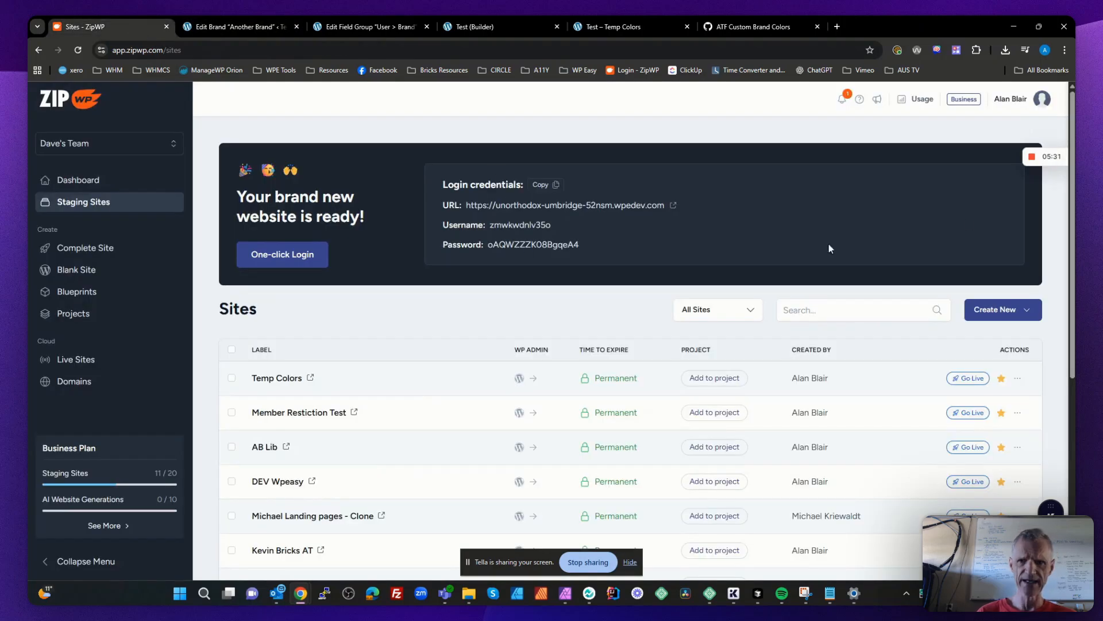
pyautogui.moveTo(1041, 158)
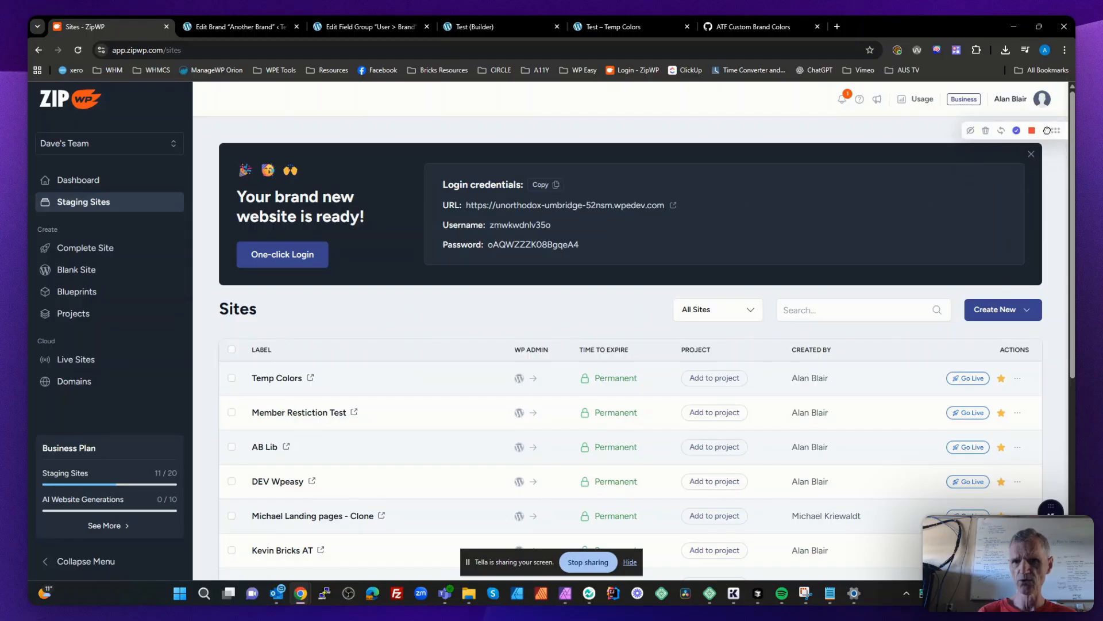
pyautogui.click(1031, 154)
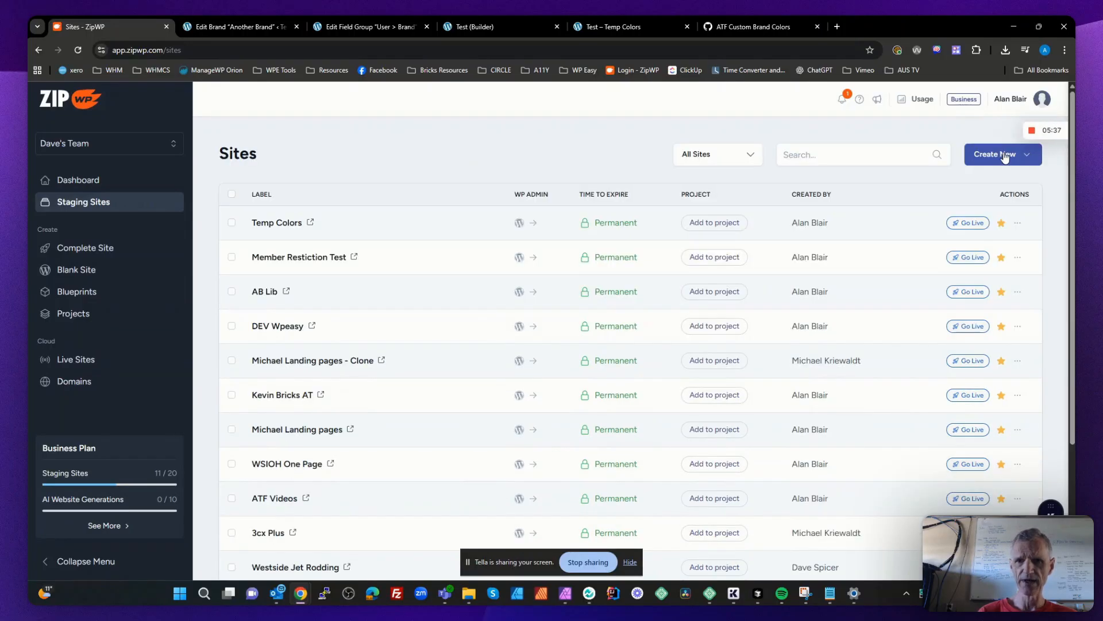
pyautogui.click(1004, 157)
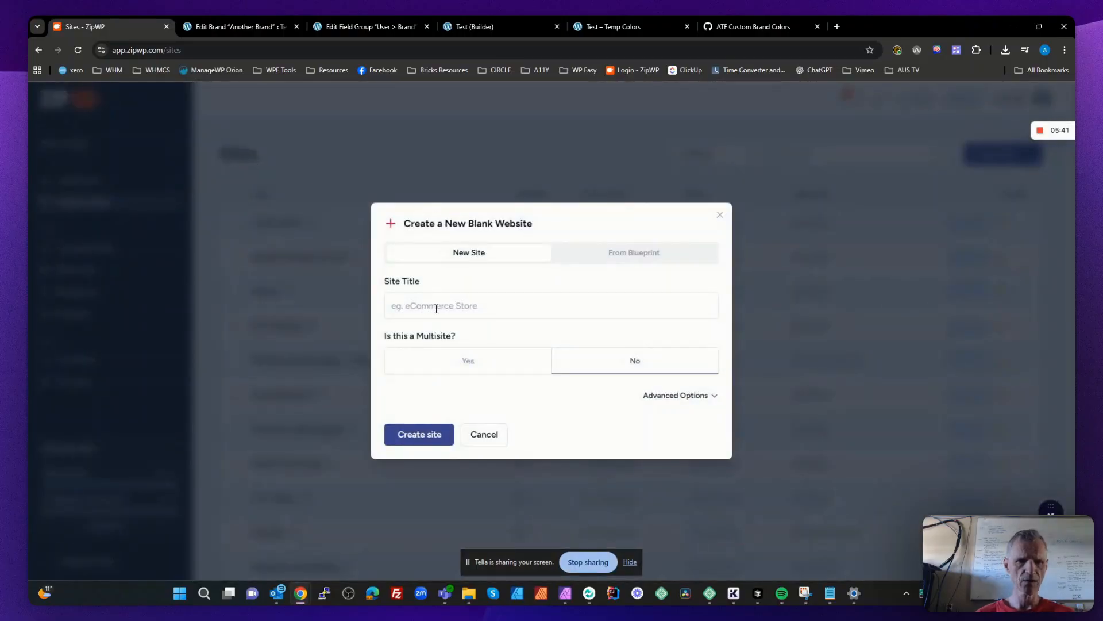
pyautogui.click(449, 298)
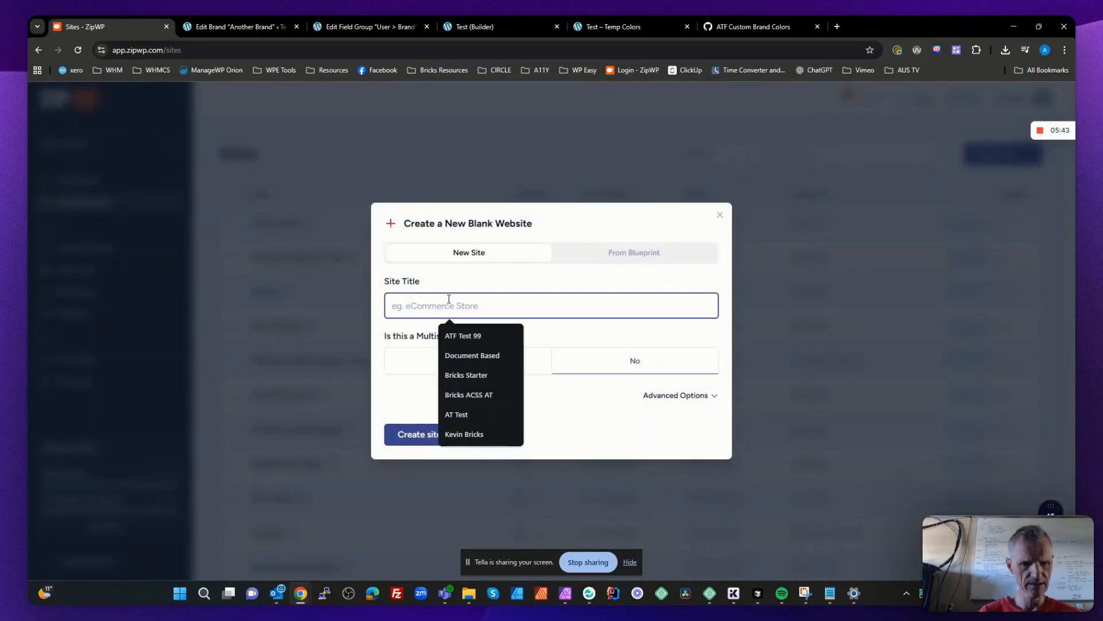
pyautogui.write('Temp Colo')
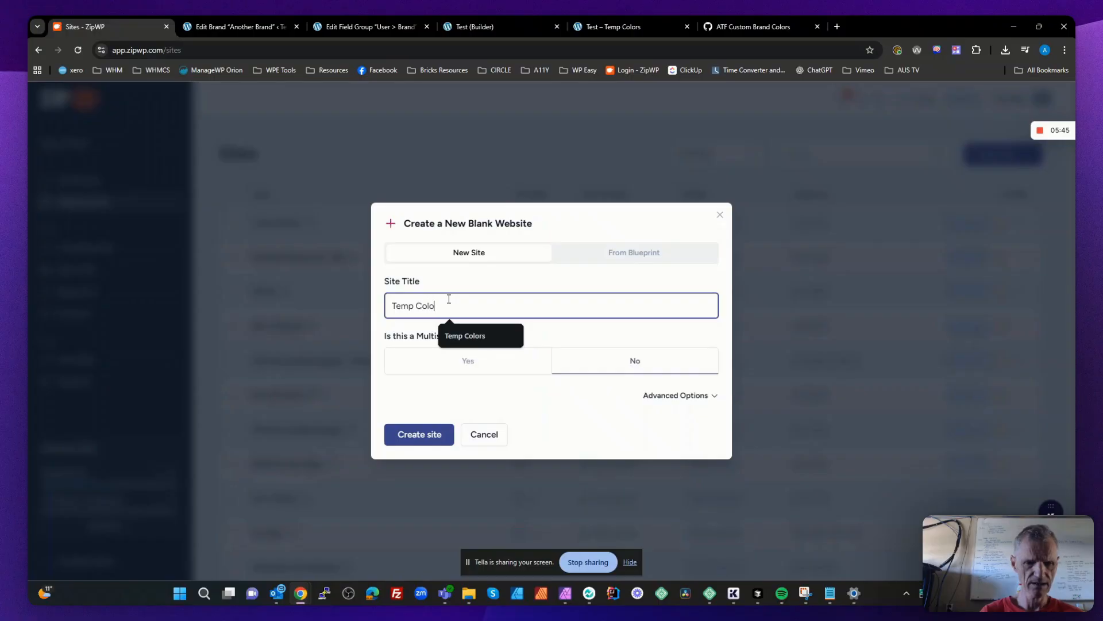
pyautogui.write('r Demo')
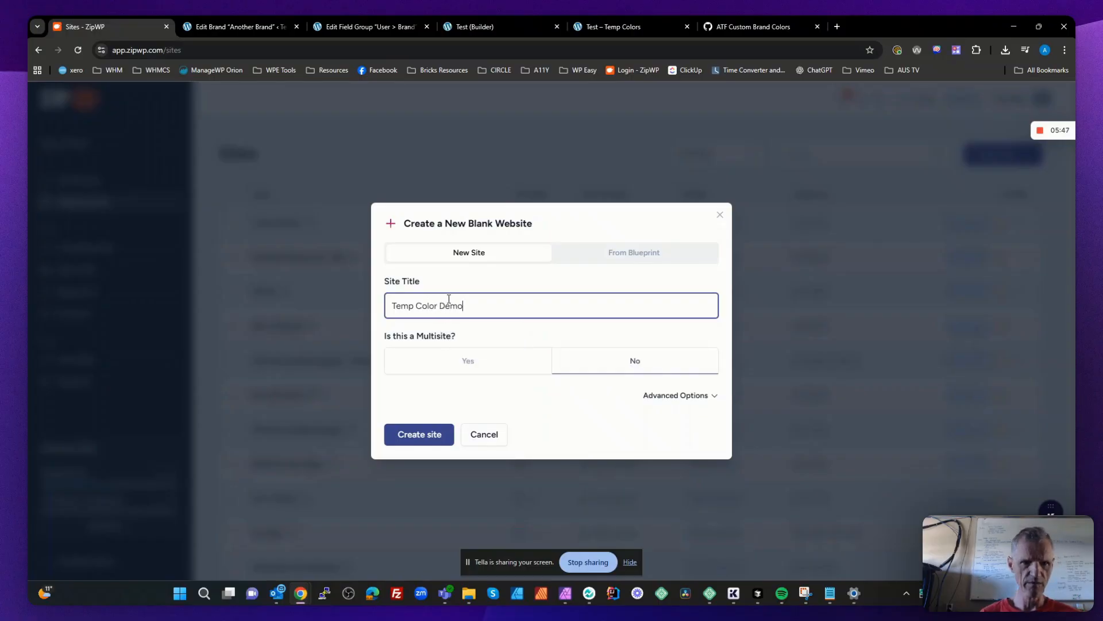
pyautogui.click(425, 441)
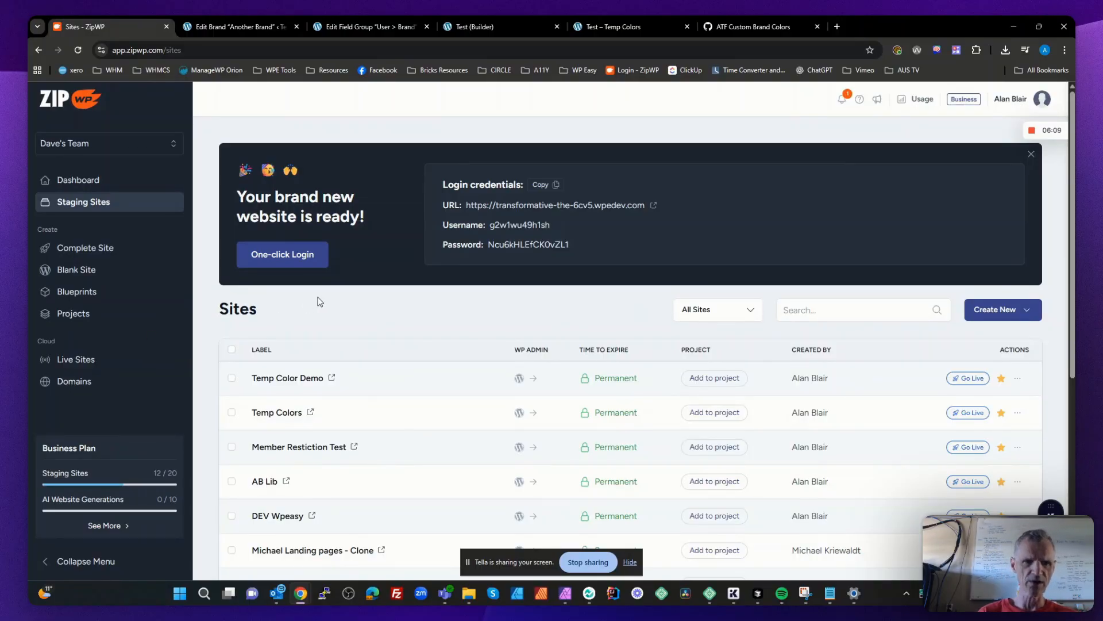
# - Log in to the new Temp Color Demo site's WordPress dashboard and dismiss the welcome panel
pyautogui.click(282, 254)
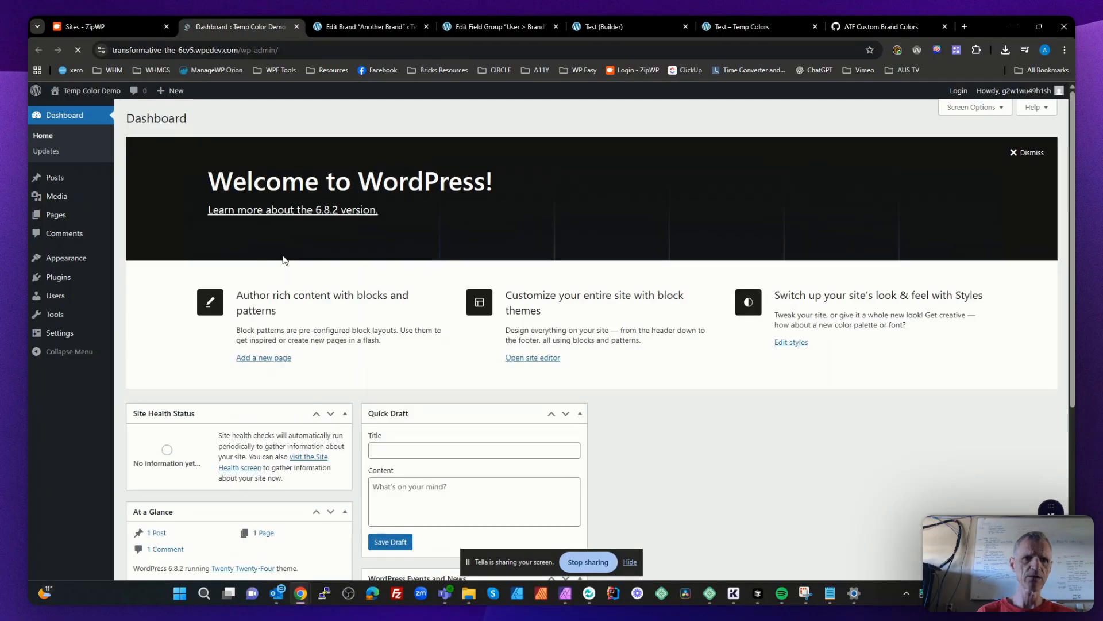
pyautogui.click(1021, 153)
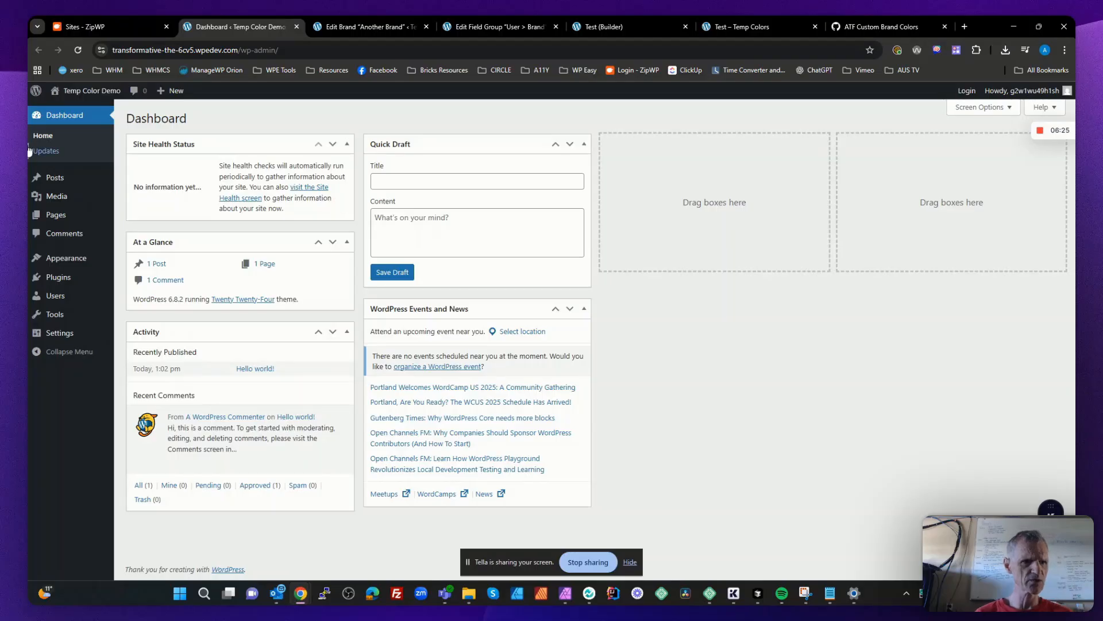
# - Upload the Bricks theme from bricks.2.0.2.zip, install it and activate it
pyautogui.moveTo(75, 258)
pyautogui.click(154, 267)
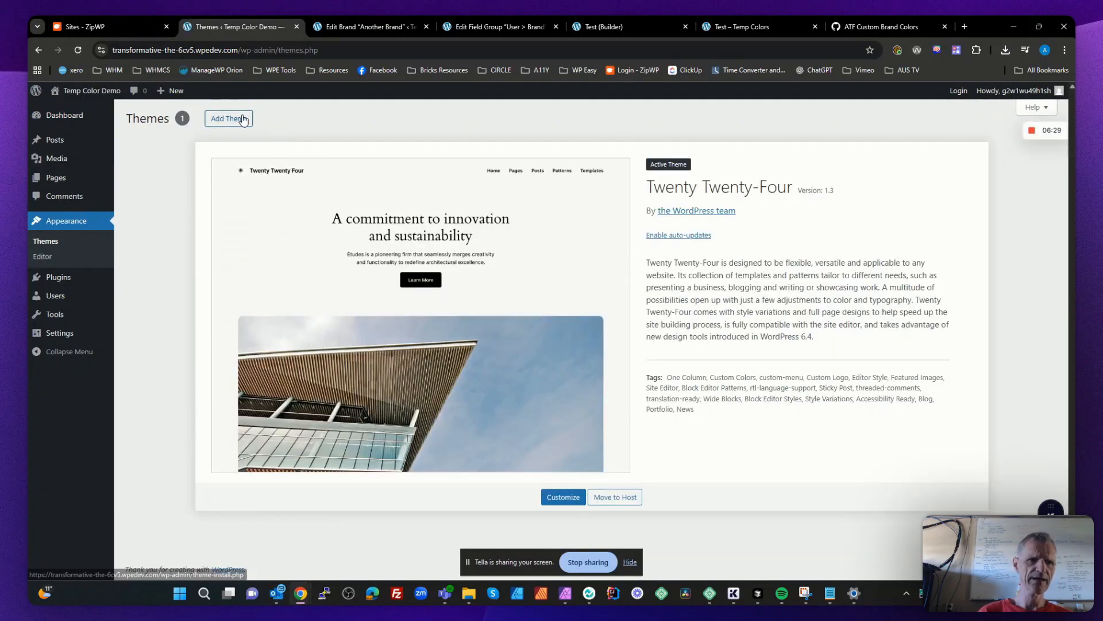
pyautogui.click(223, 118)
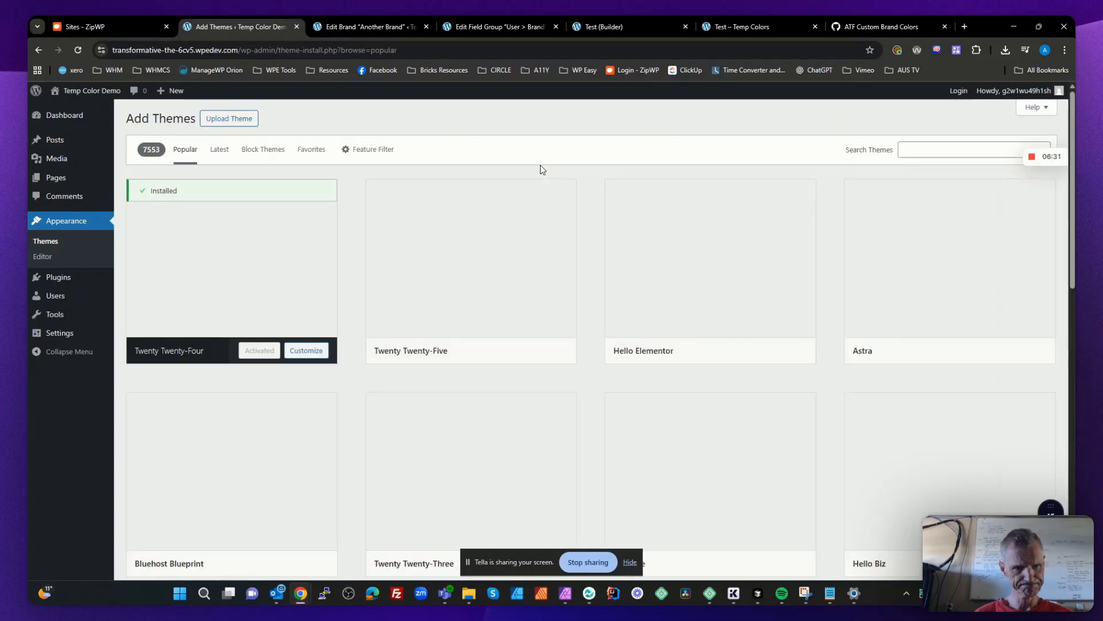
pyautogui.click(234, 125)
pyautogui.click(527, 218)
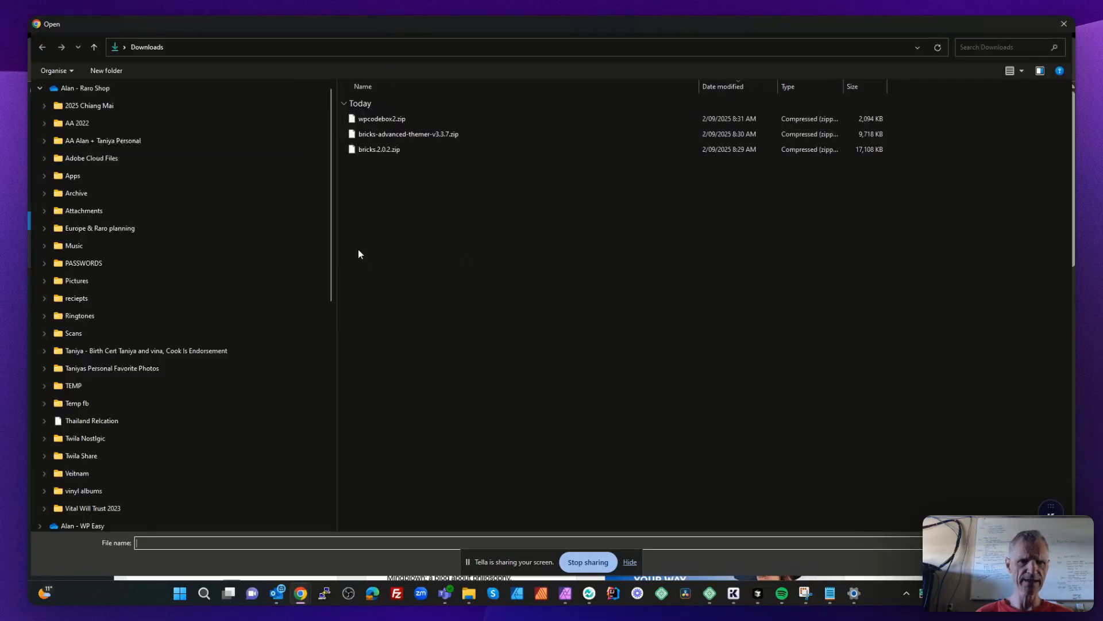
pyautogui.click(372, 150)
pyautogui.doubleClick(371, 150)
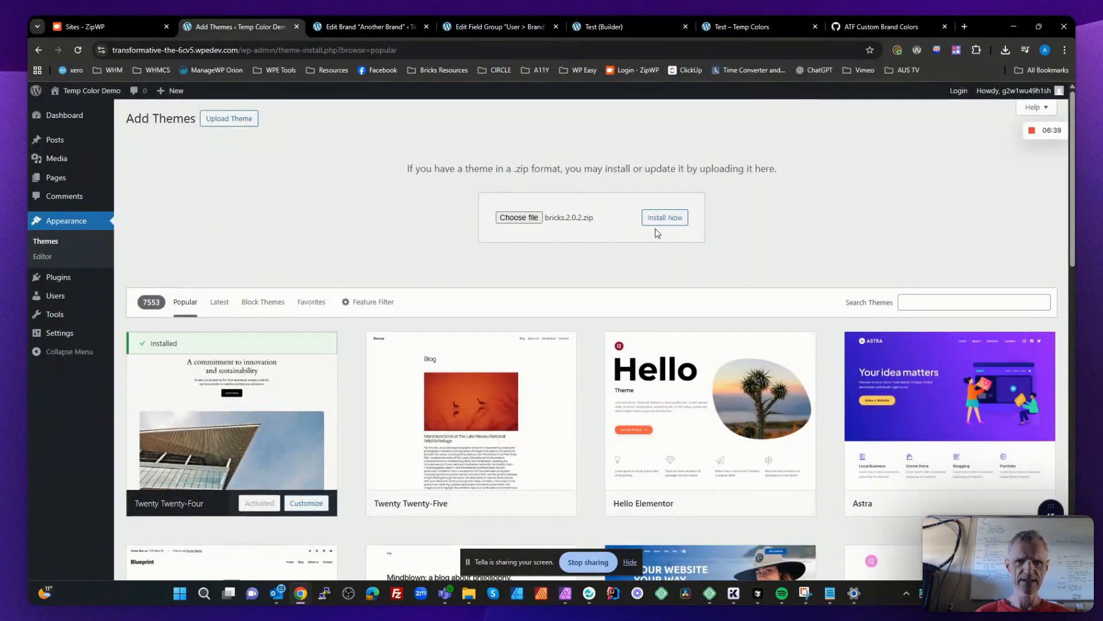
pyautogui.click(660, 218)
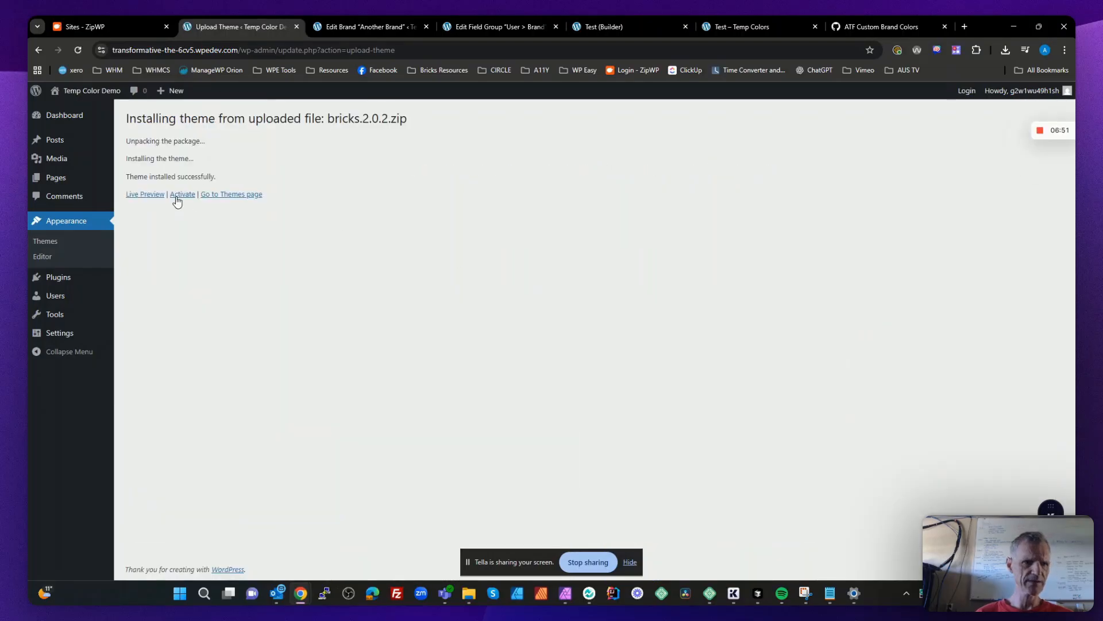
pyautogui.click(178, 195)
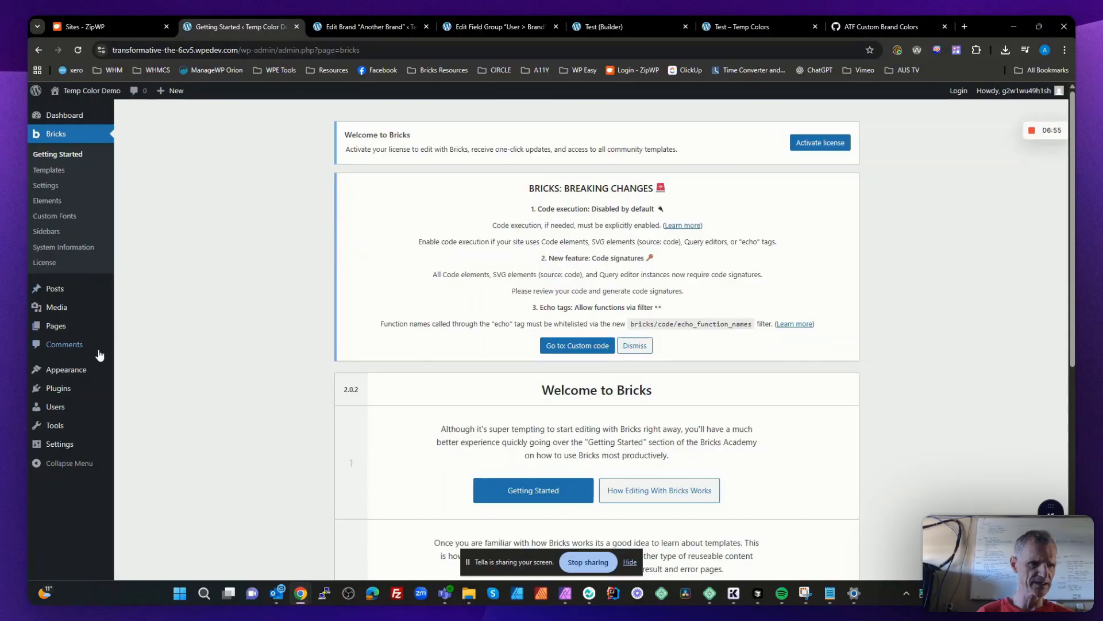
# - Upload wpcodebox2.zip as a new plugin, install it without activating it, and dismiss the Bricks breaking changes notice
pyautogui.moveTo(52, 392)
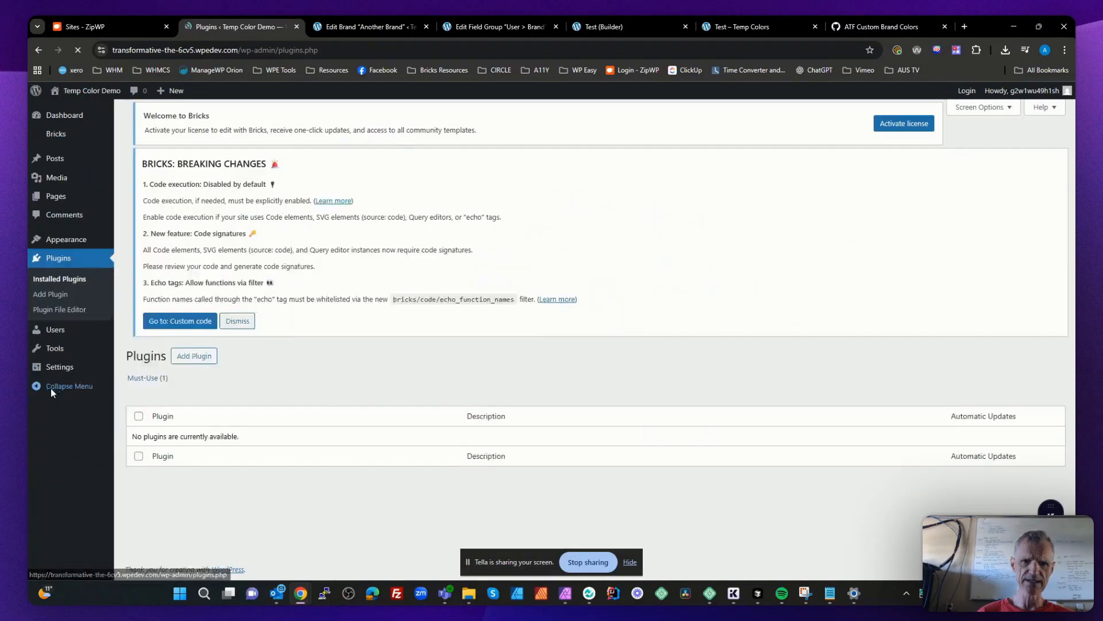
pyautogui.click(197, 122)
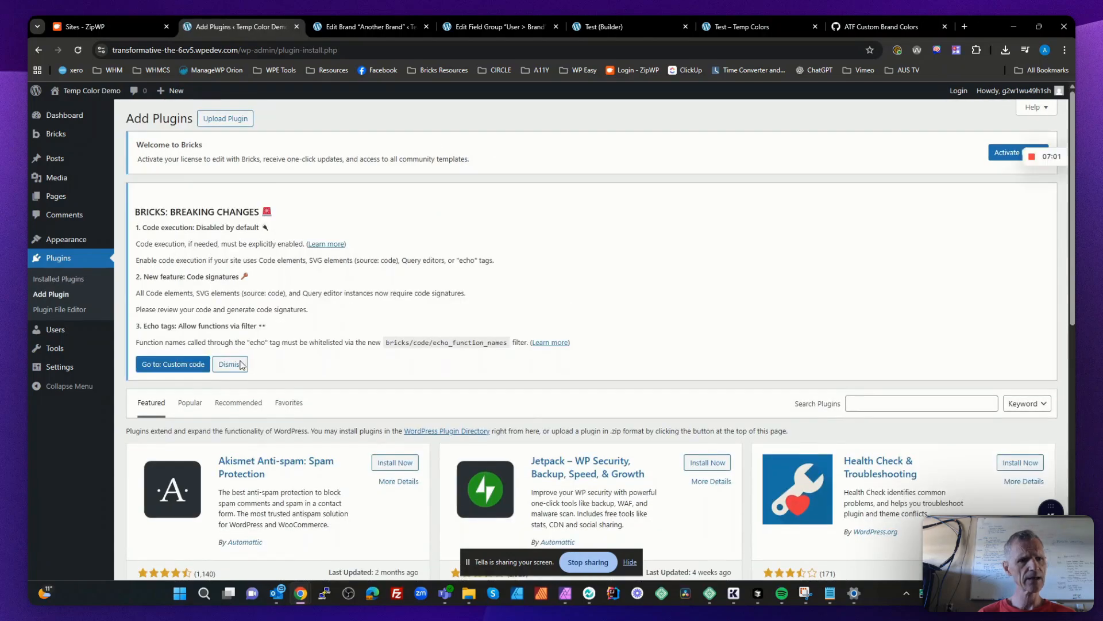
pyautogui.click(231, 121)
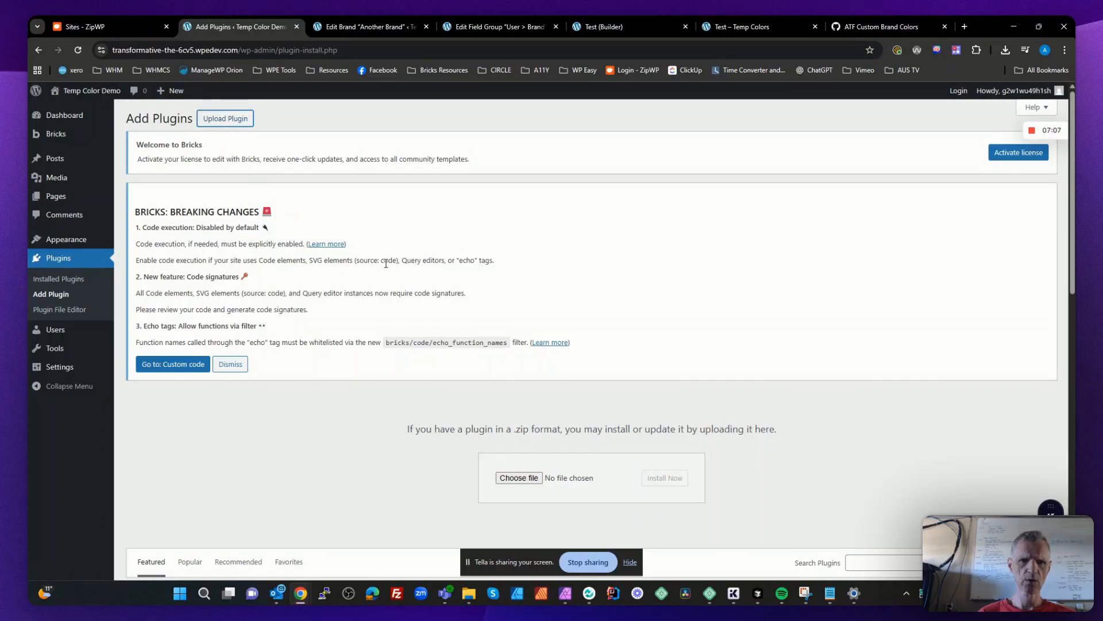
pyautogui.click(541, 478)
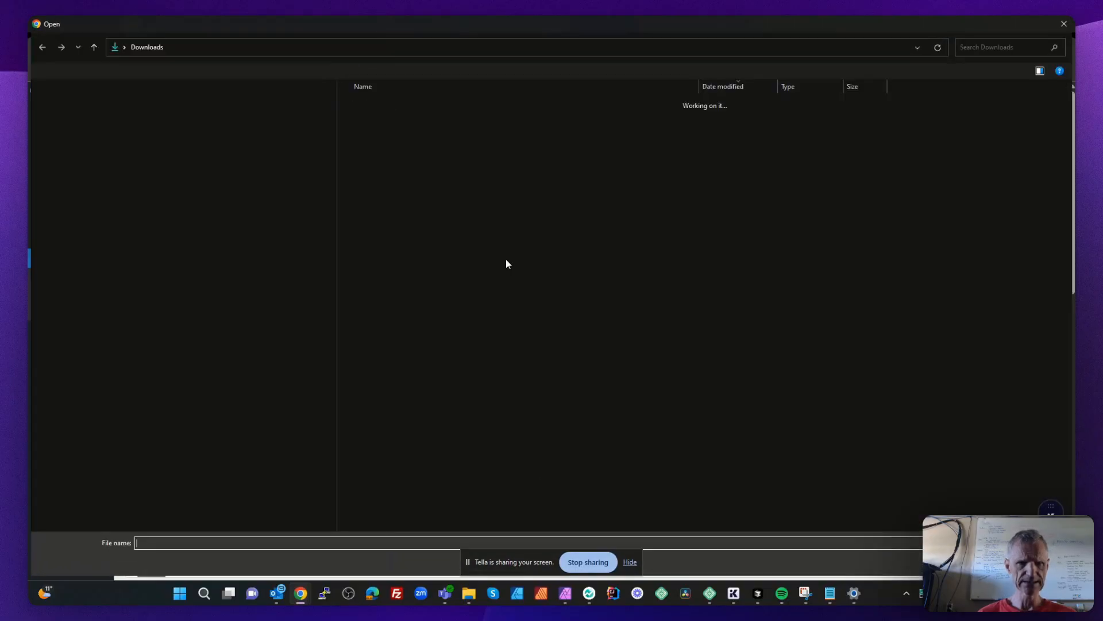
pyautogui.click(379, 118)
pyautogui.doubleClick(379, 119)
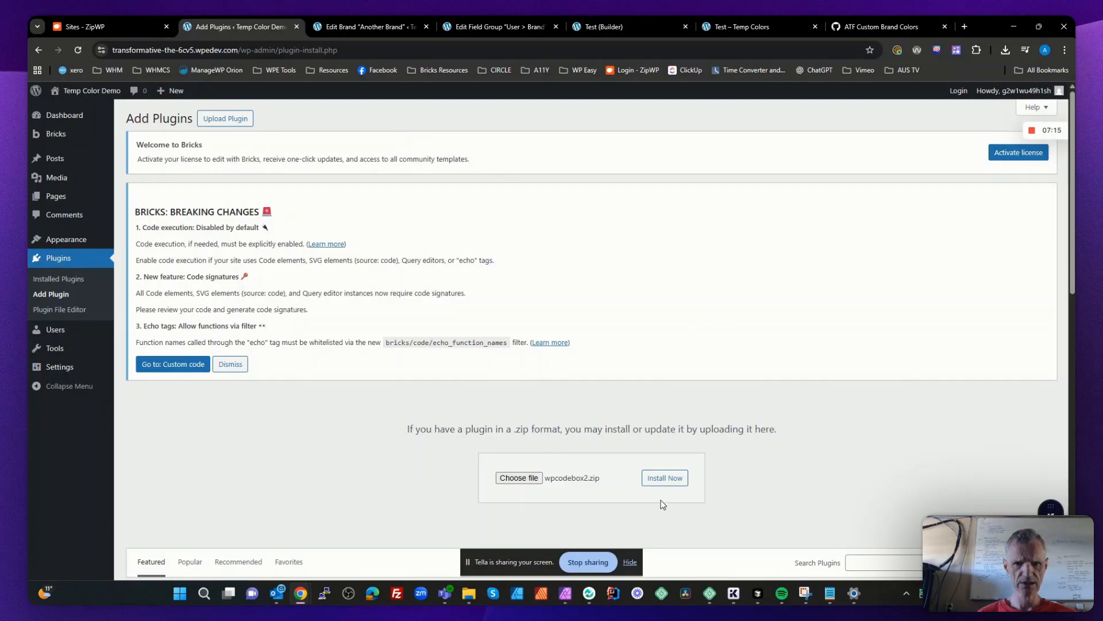
pyautogui.click(671, 480)
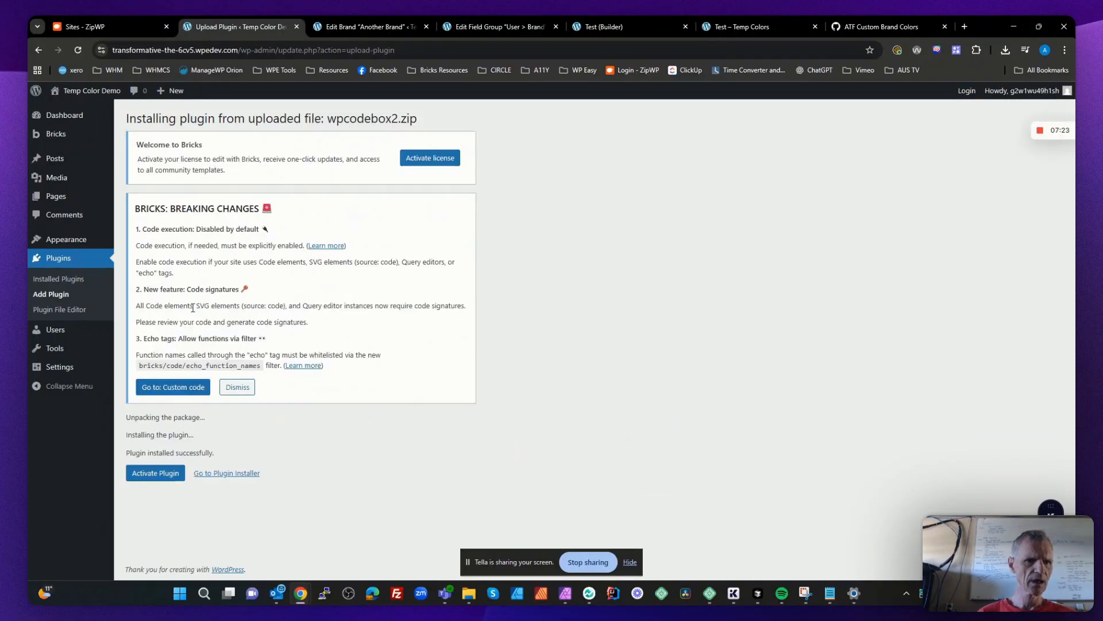
pyautogui.click(237, 387)
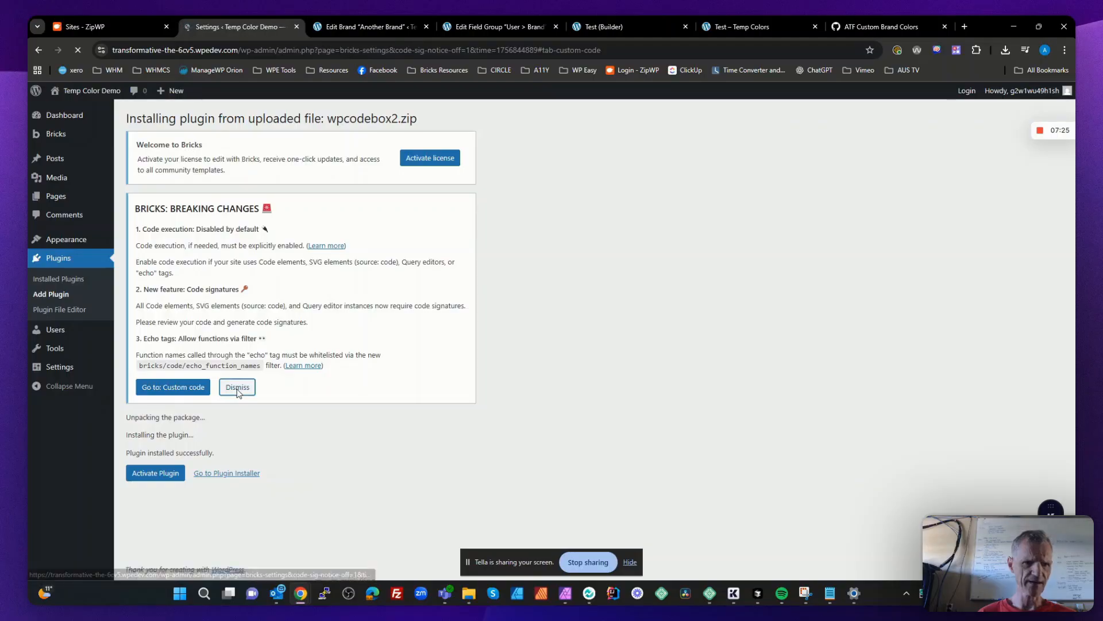
# - Upload bricks-advanced-themer-v3.3.7.zip as a new plugin and install it
pyautogui.moveTo(58, 394)
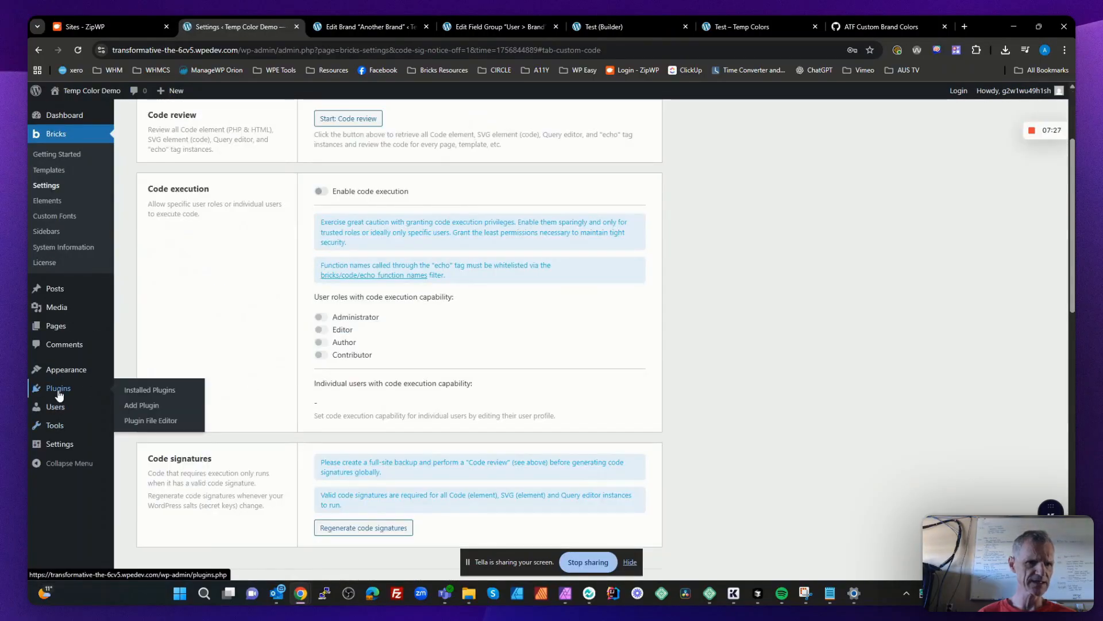
pyautogui.click(164, 377)
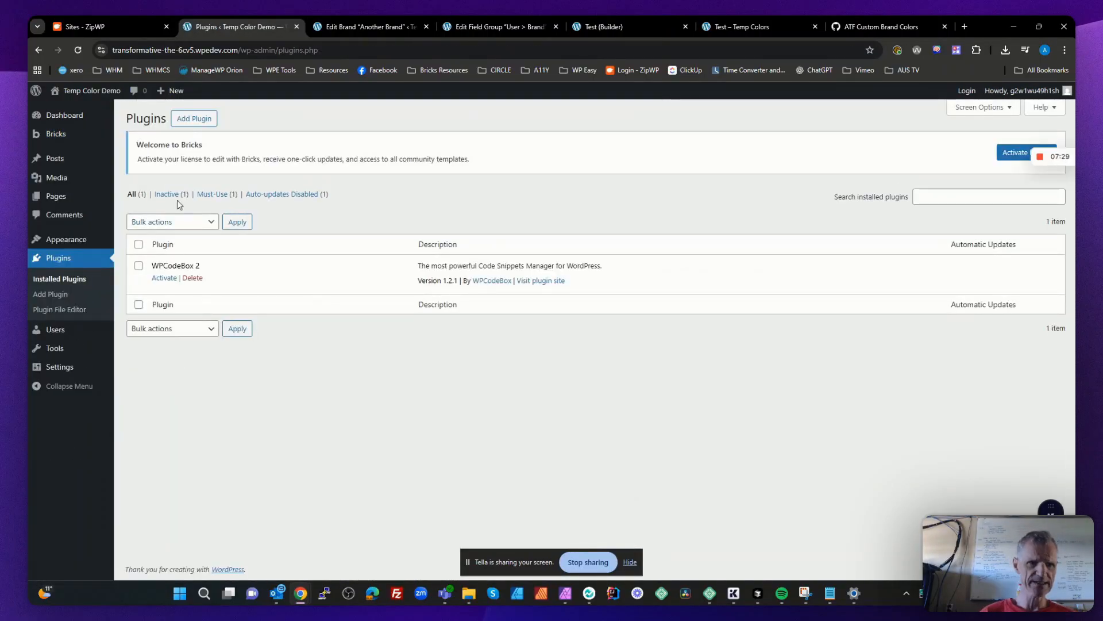
pyautogui.click(192, 121)
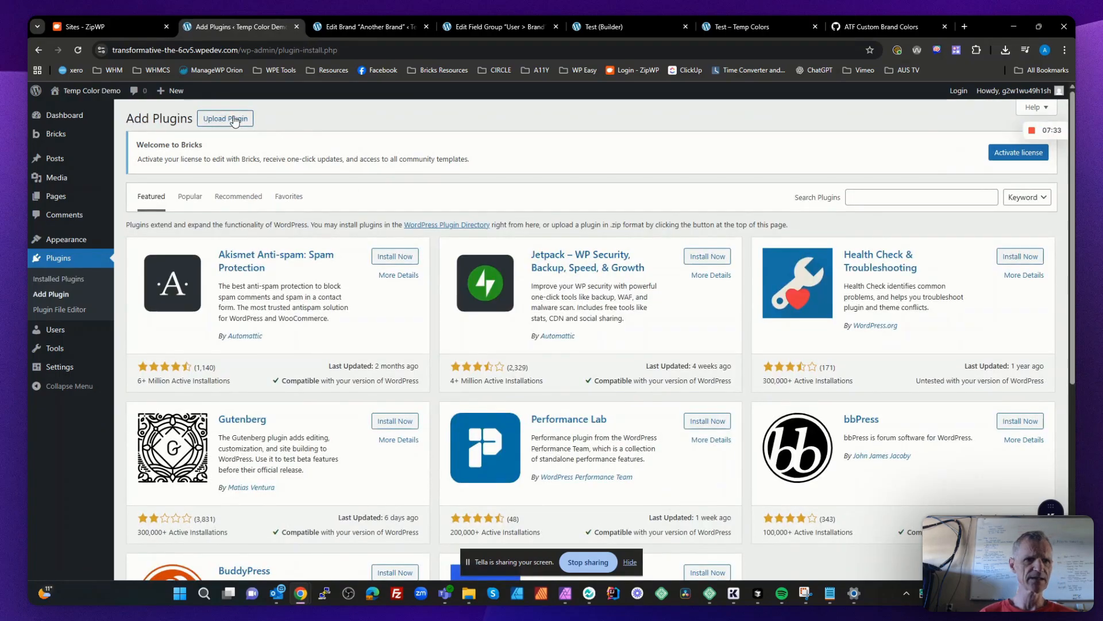
pyautogui.click(235, 120)
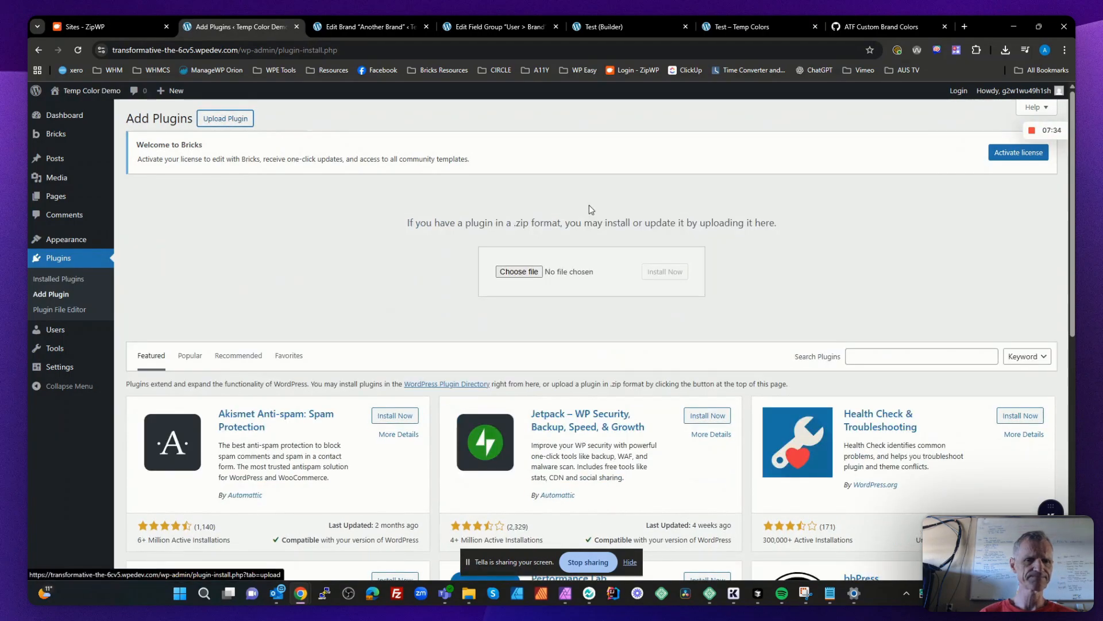
pyautogui.click(519, 271)
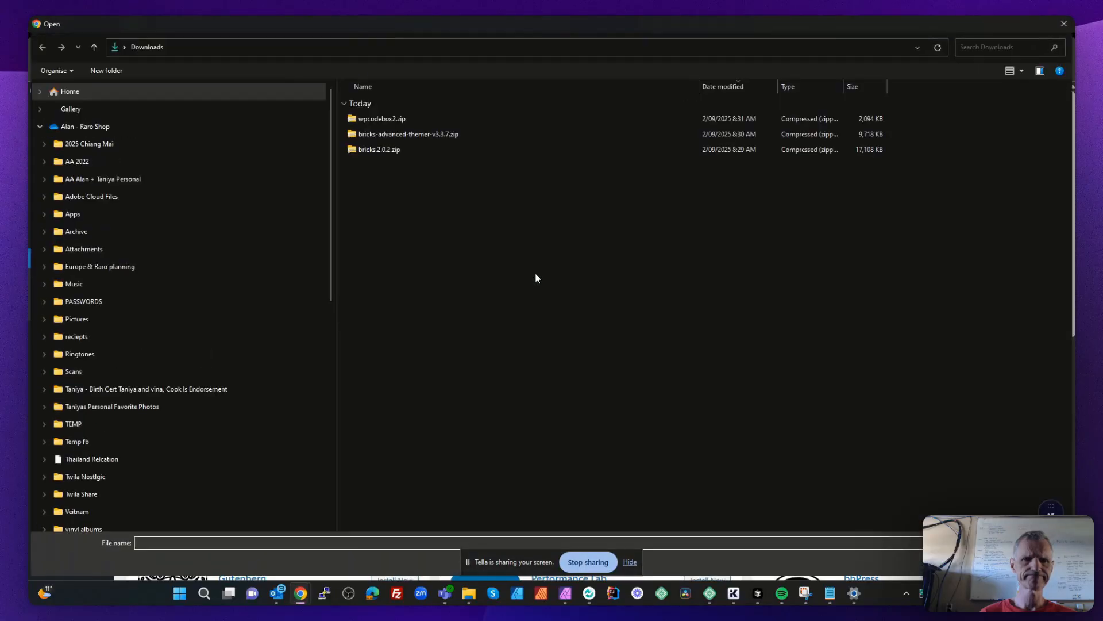
pyautogui.doubleClick(403, 134)
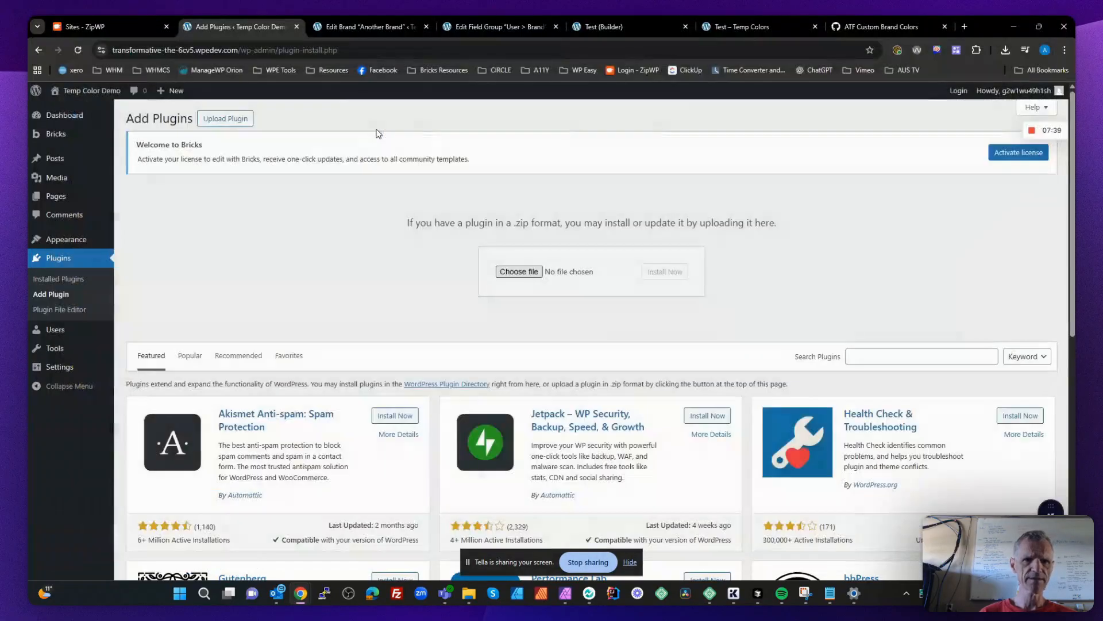
pyautogui.click(654, 274)
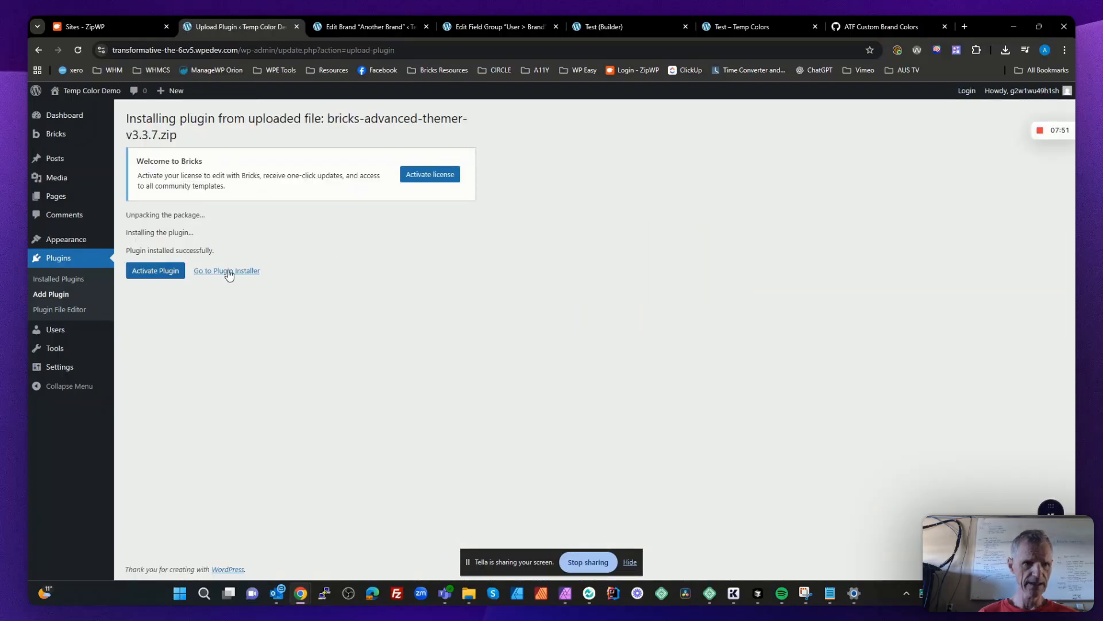
# - Search the plugin directory for "Bugfu" and install BugFu Console Debugger
pyautogui.click(246, 272)
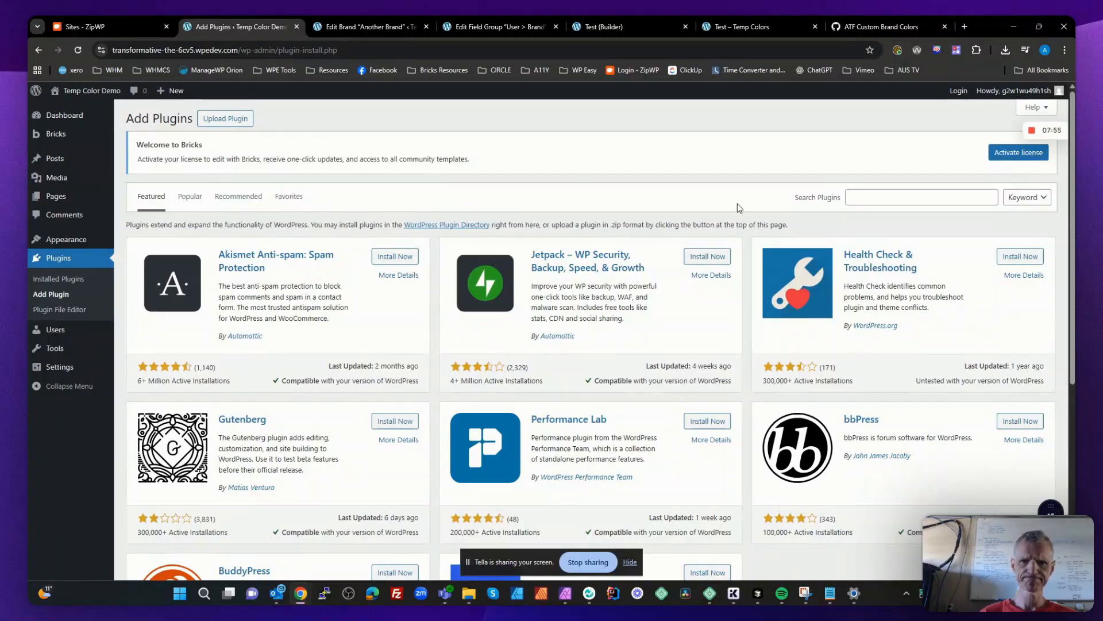
pyautogui.click(888, 197)
pyautogui.write('B')
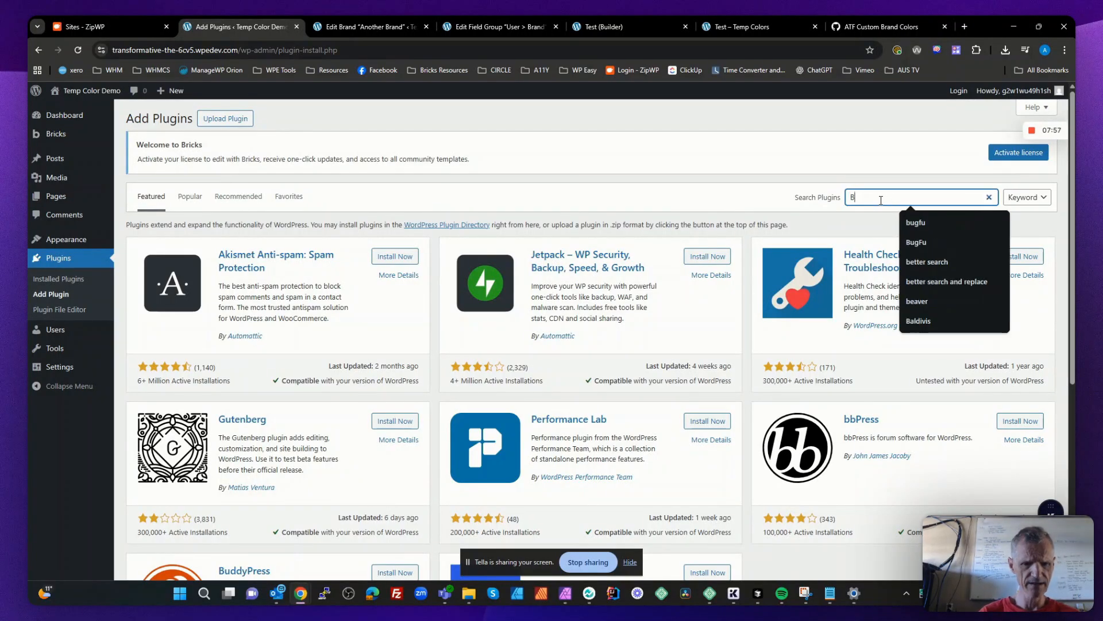
pyautogui.write('ugfu')
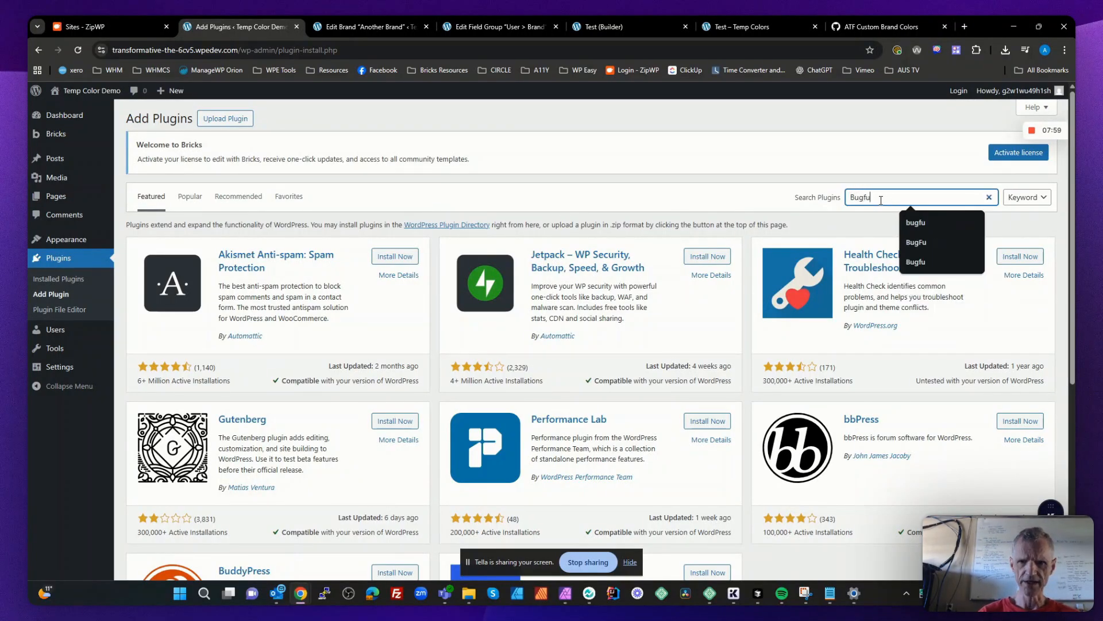
pyautogui.press('Return')
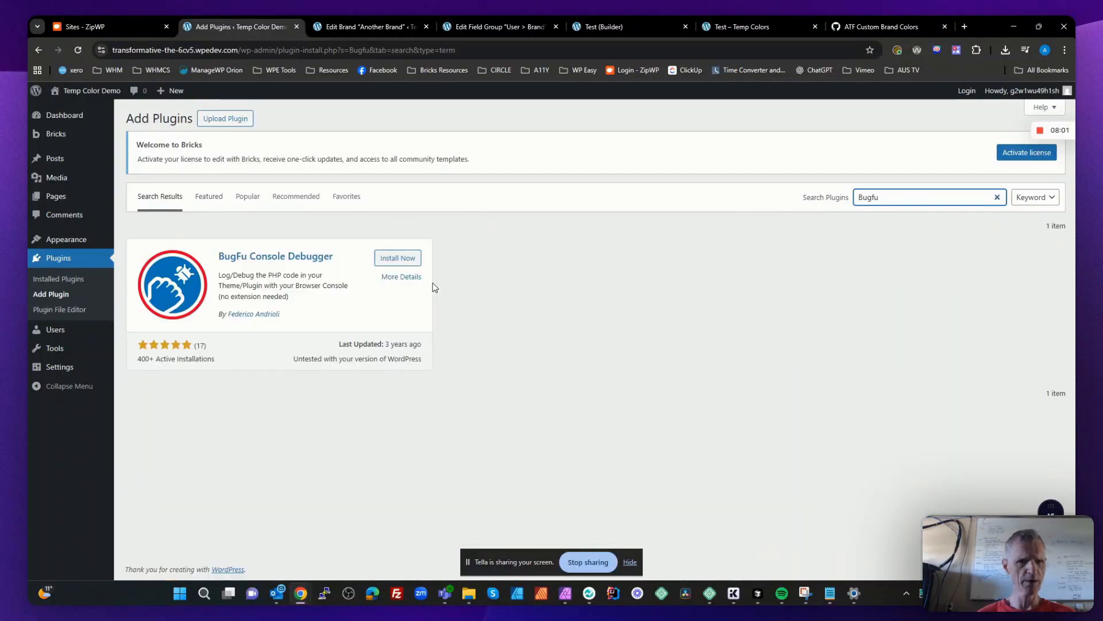
pyautogui.click(403, 258)
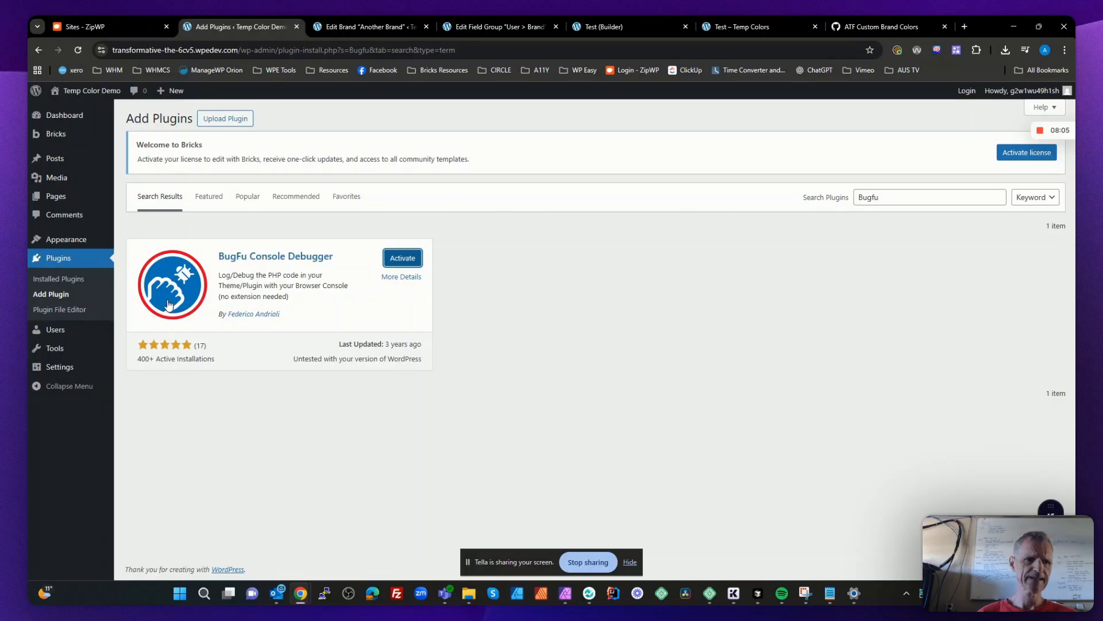
# - Bulk-activate Advanced Themer for Bricks, BugFu Console Debugger and WPCodeBox 2 from the installed plugins list
pyautogui.click(56, 252)
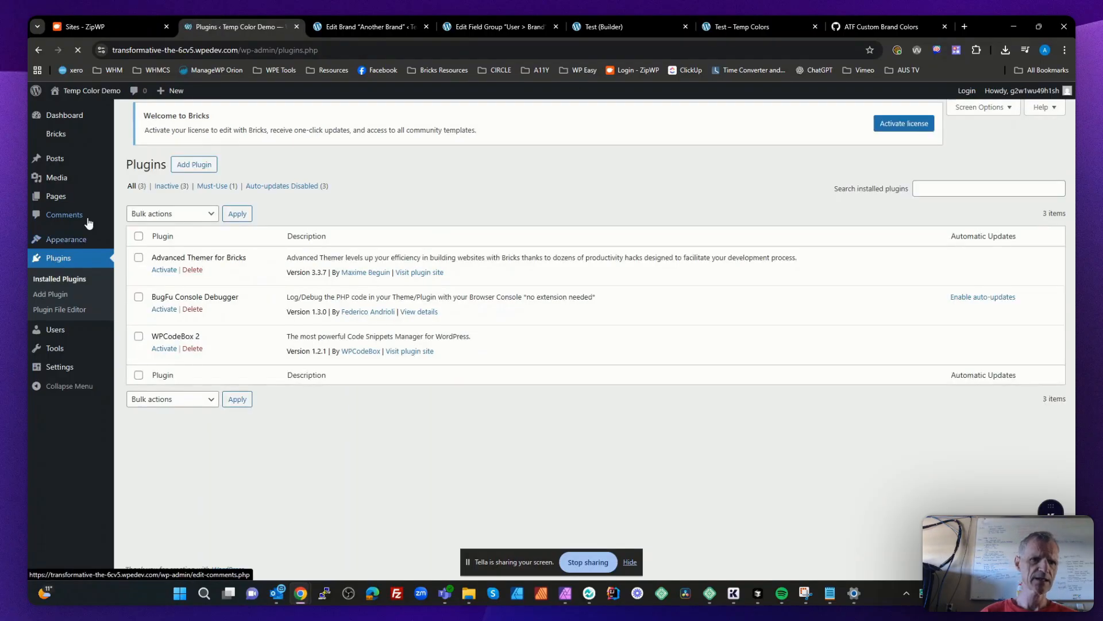
pyautogui.click(138, 244)
pyautogui.click(158, 223)
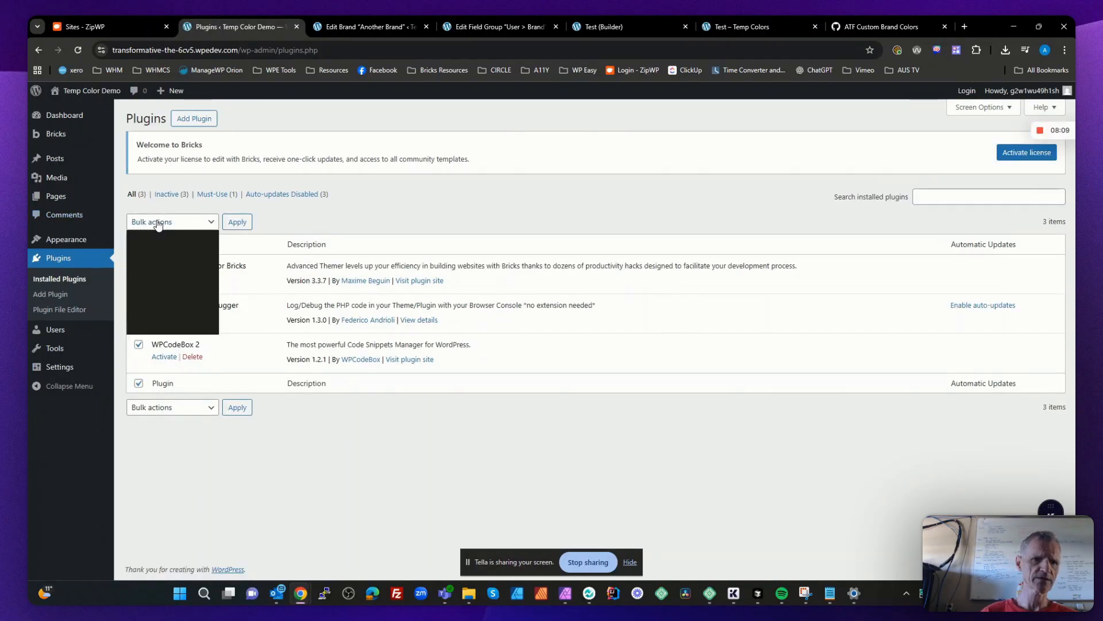
pyautogui.click(147, 253)
pyautogui.click(237, 222)
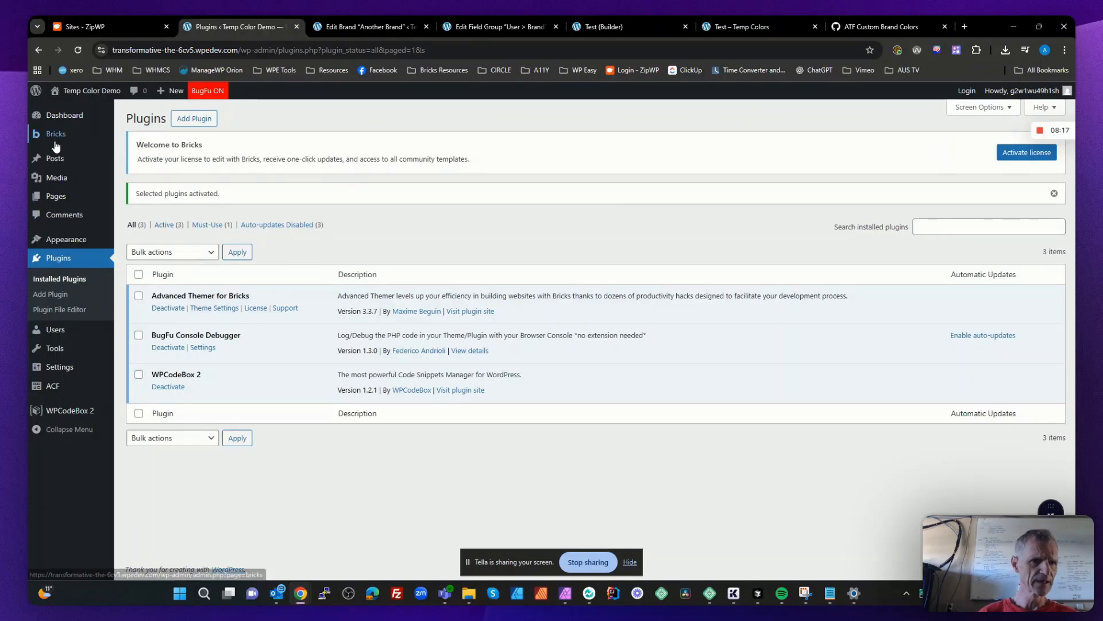
# - Copy the license key from the Bricks Builder record in Keeper, paste it into the Bricks license field and activate the license
pyautogui.moveTo(55, 136)
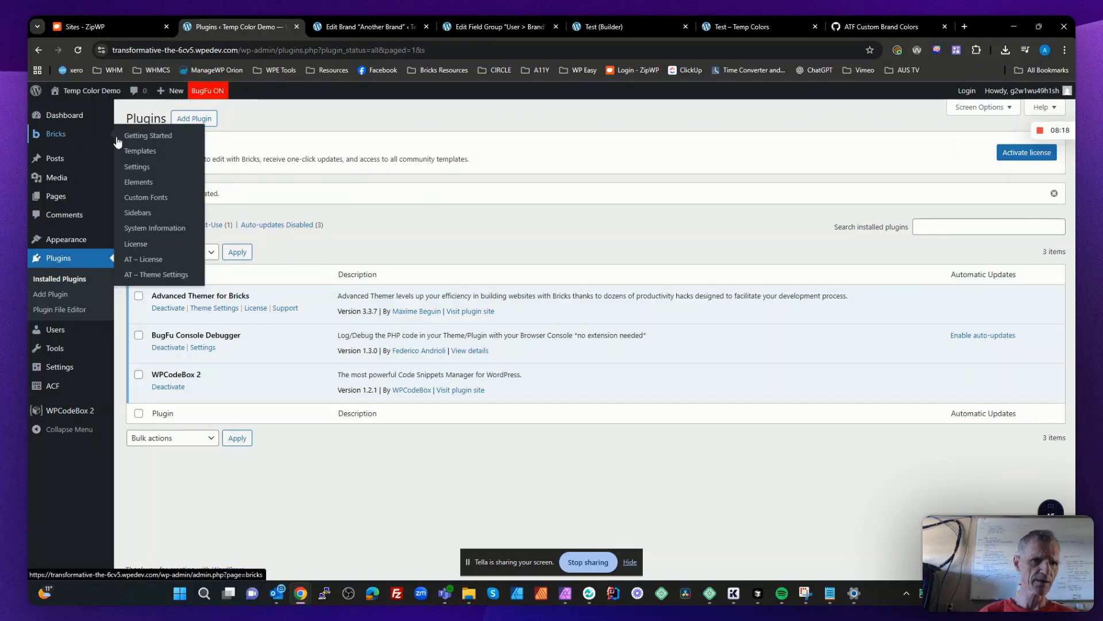
pyautogui.click(143, 244)
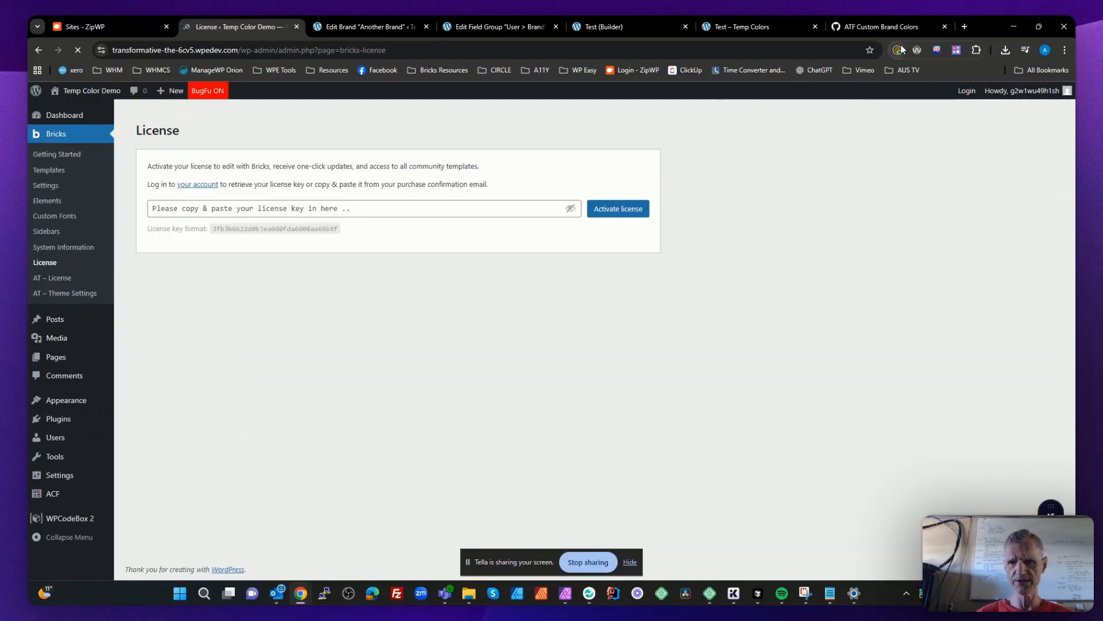
pyautogui.click(897, 50)
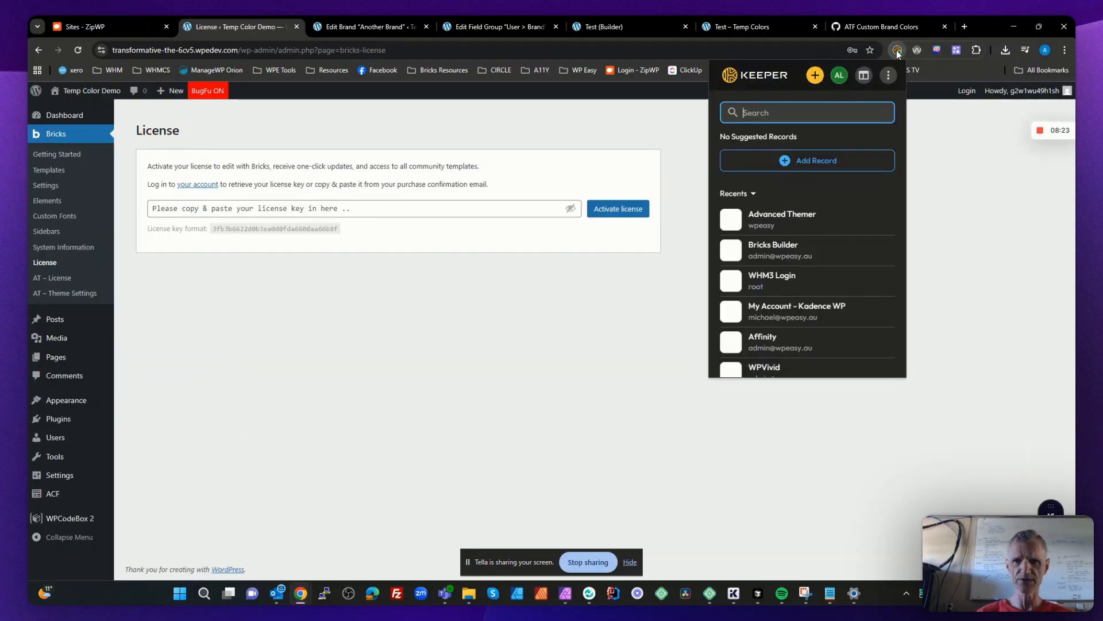
pyautogui.write('brick')
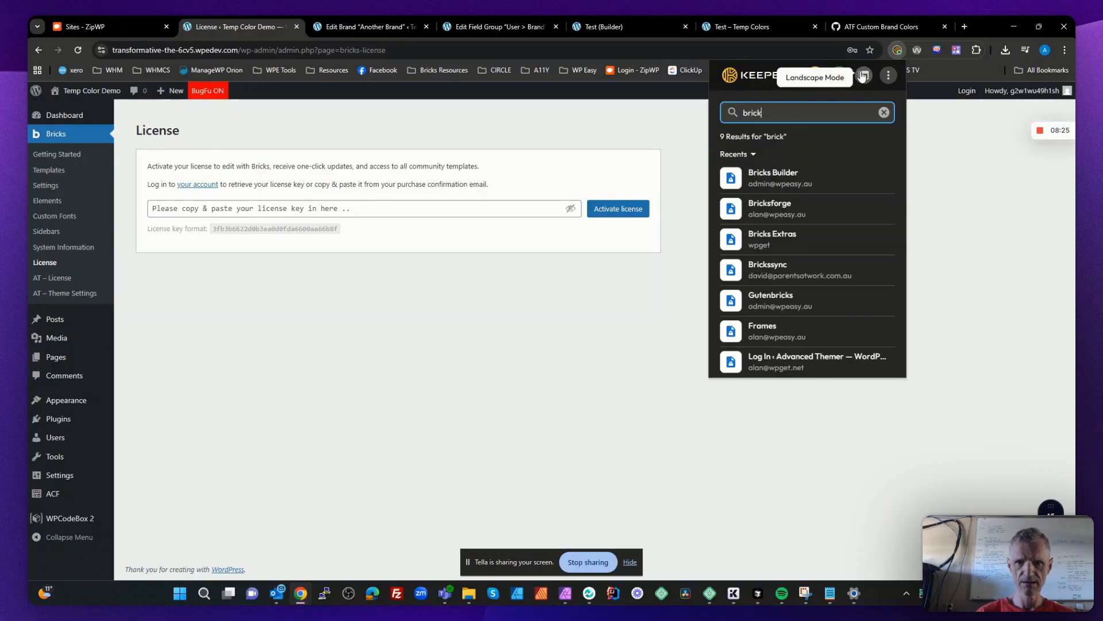
pyautogui.click(831, 176)
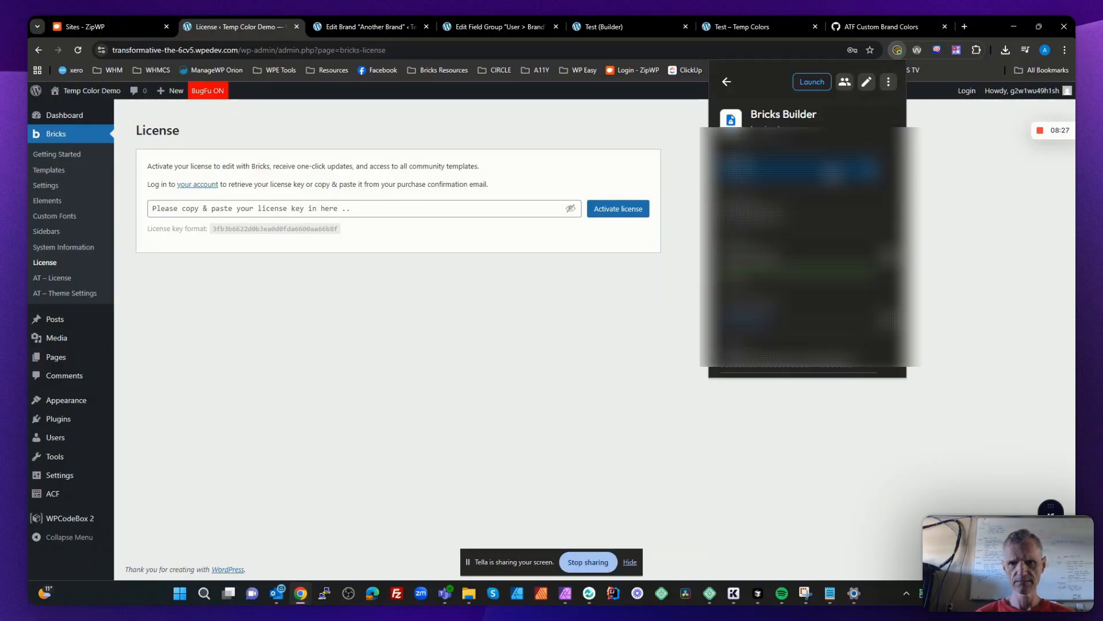
pyautogui.click(872, 370)
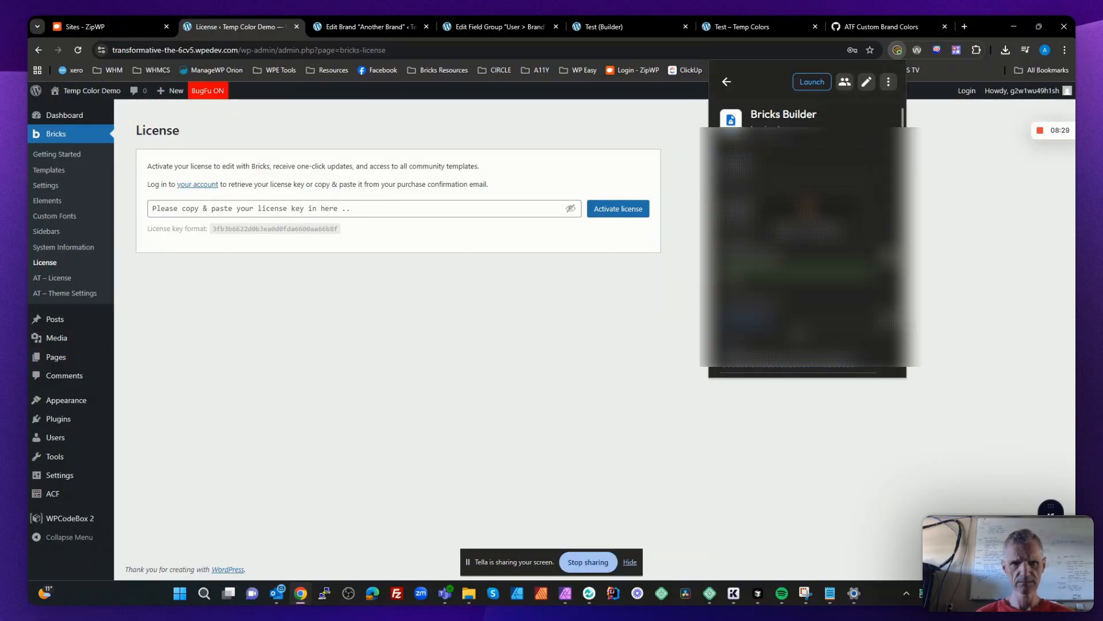
pyautogui.click(286, 205)
pyautogui.hotkey('ctrl', 'v')
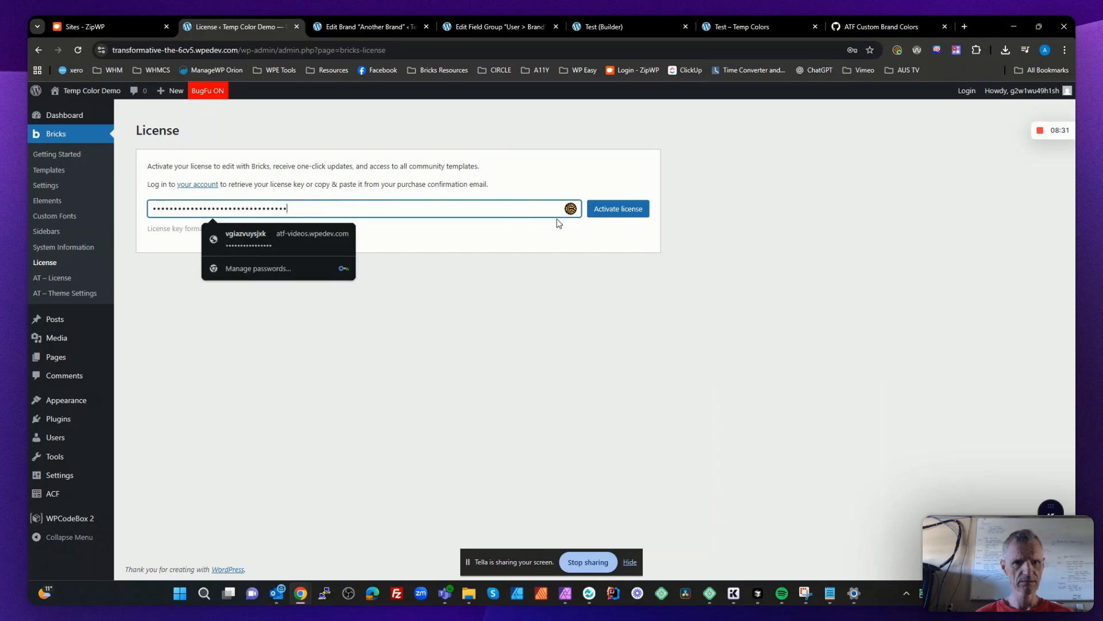
pyautogui.click(618, 209)
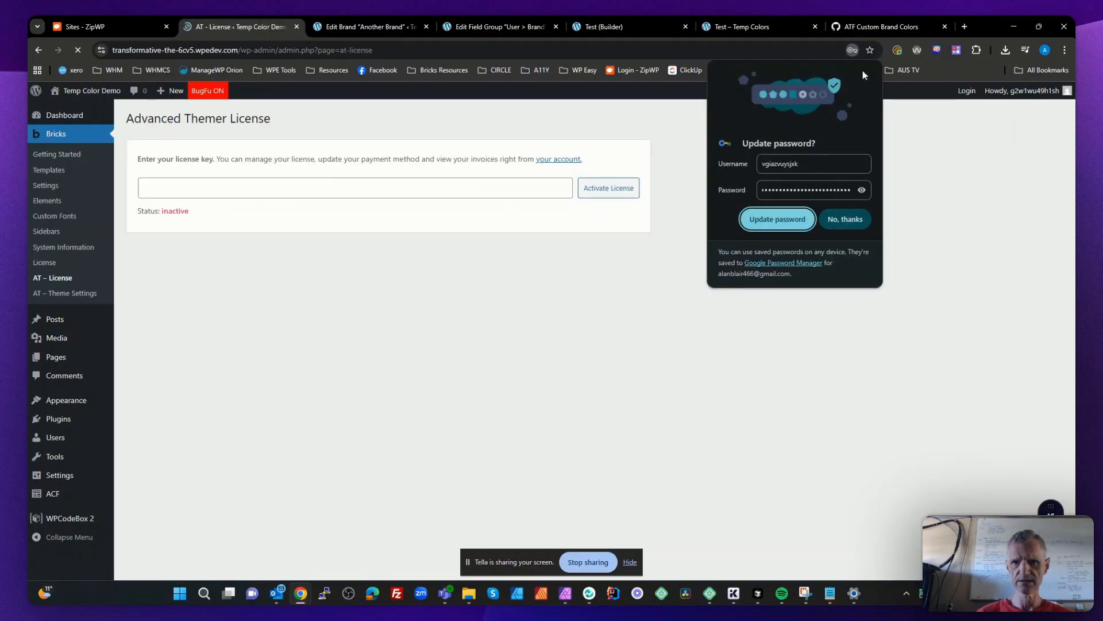
# - Copy the license key from the Advanced Themer record in Keeper, paste it into the Advanced Themer license field and activate the license
pyautogui.click(897, 51)
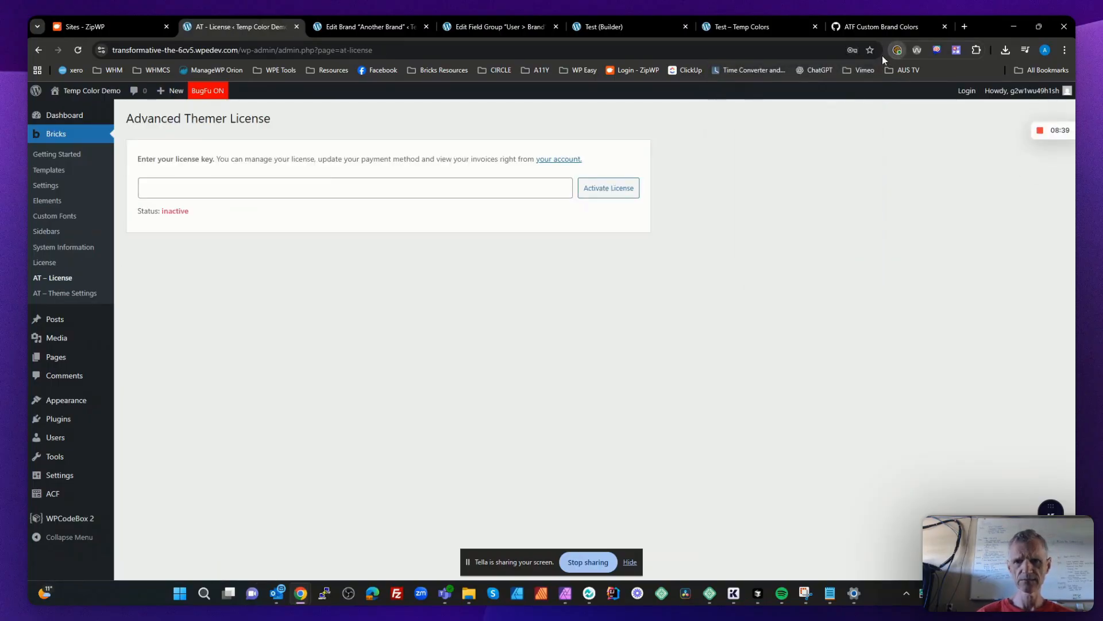
pyautogui.click(727, 83)
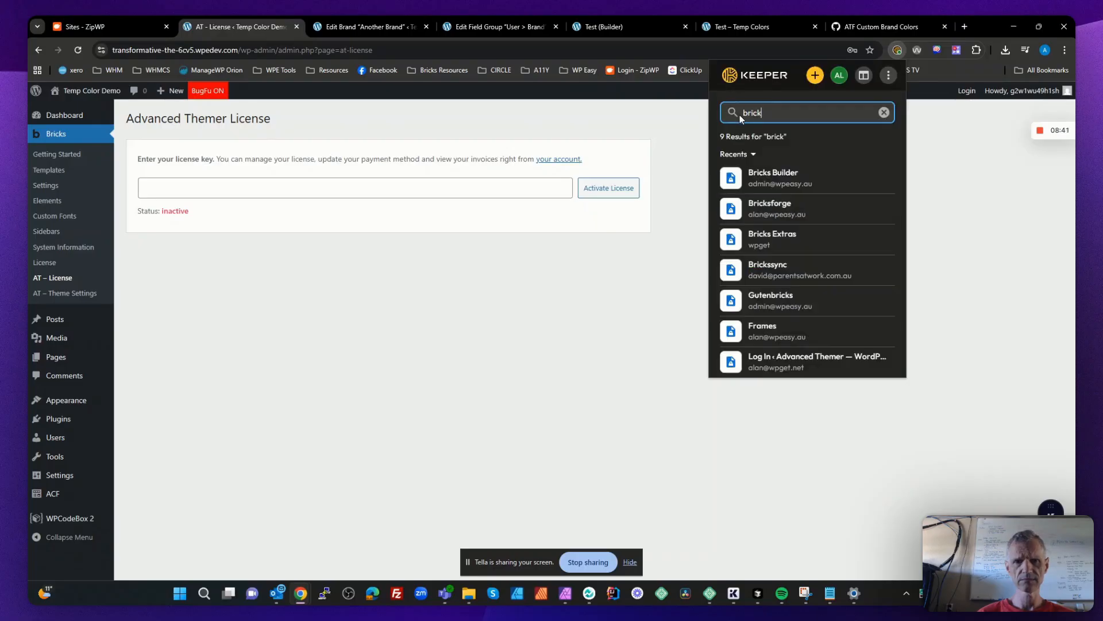
pyautogui.write('adv')
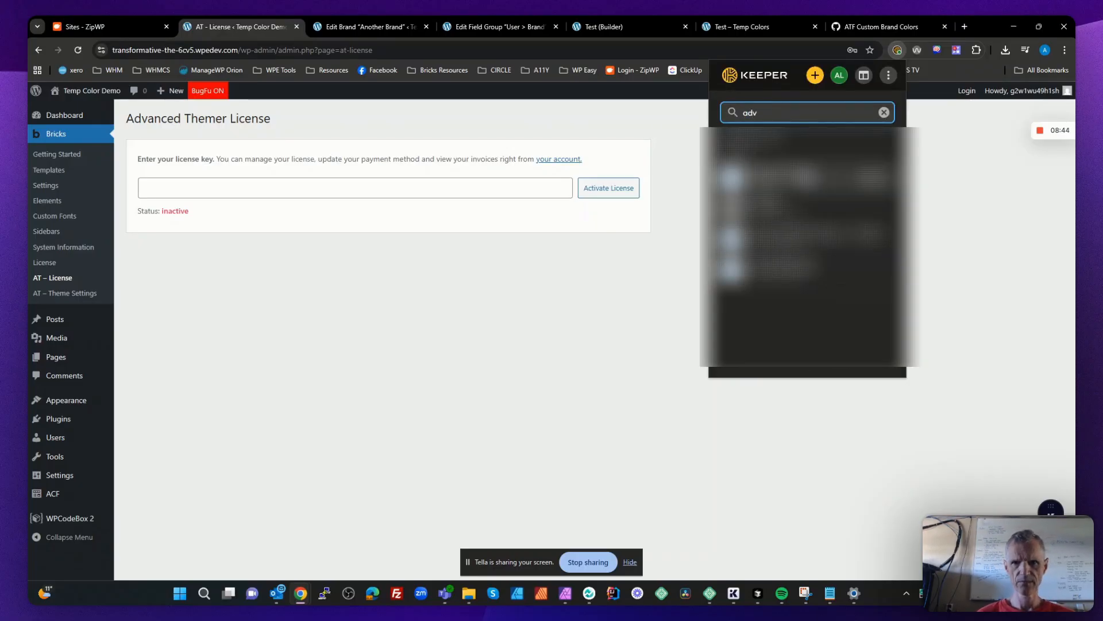
pyautogui.click(808, 180)
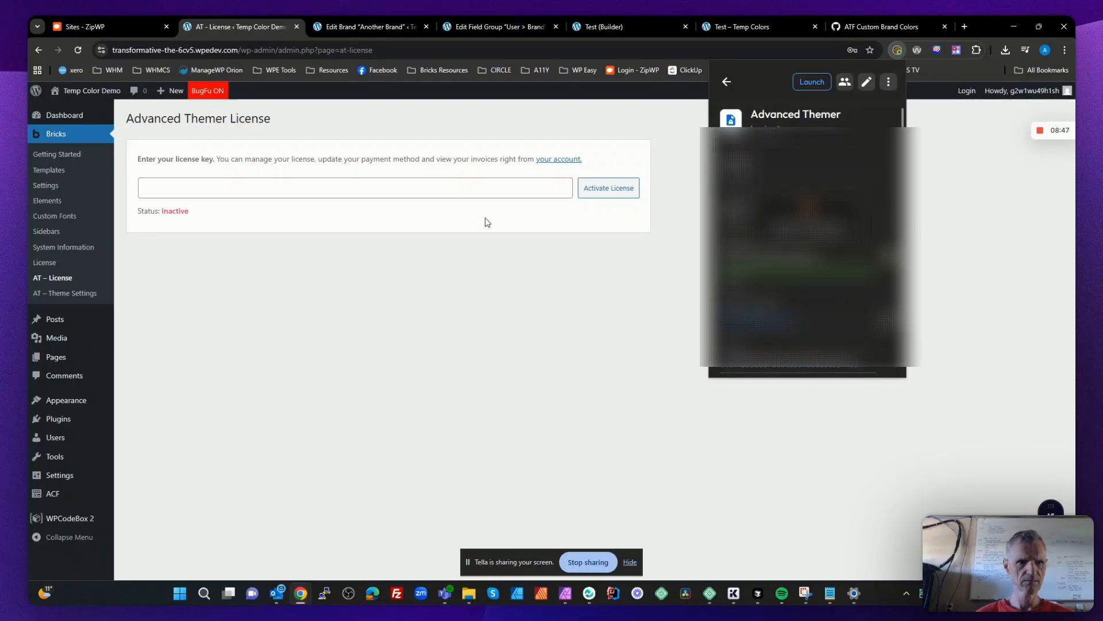
pyautogui.click(325, 188)
pyautogui.hotkey('ctrl', 'v')
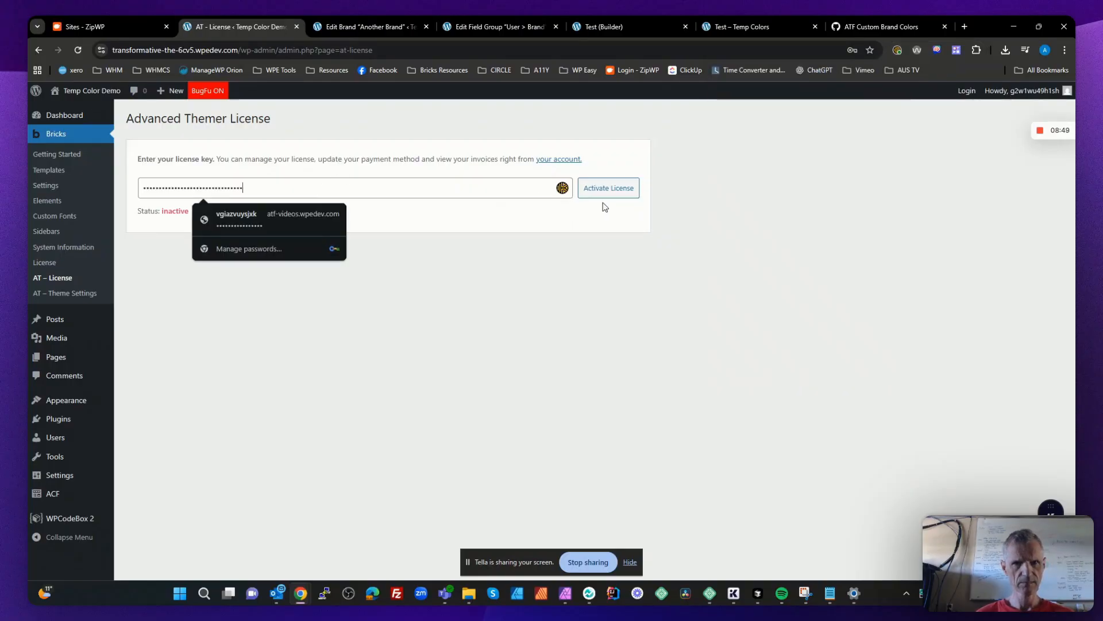
pyautogui.click(597, 194)
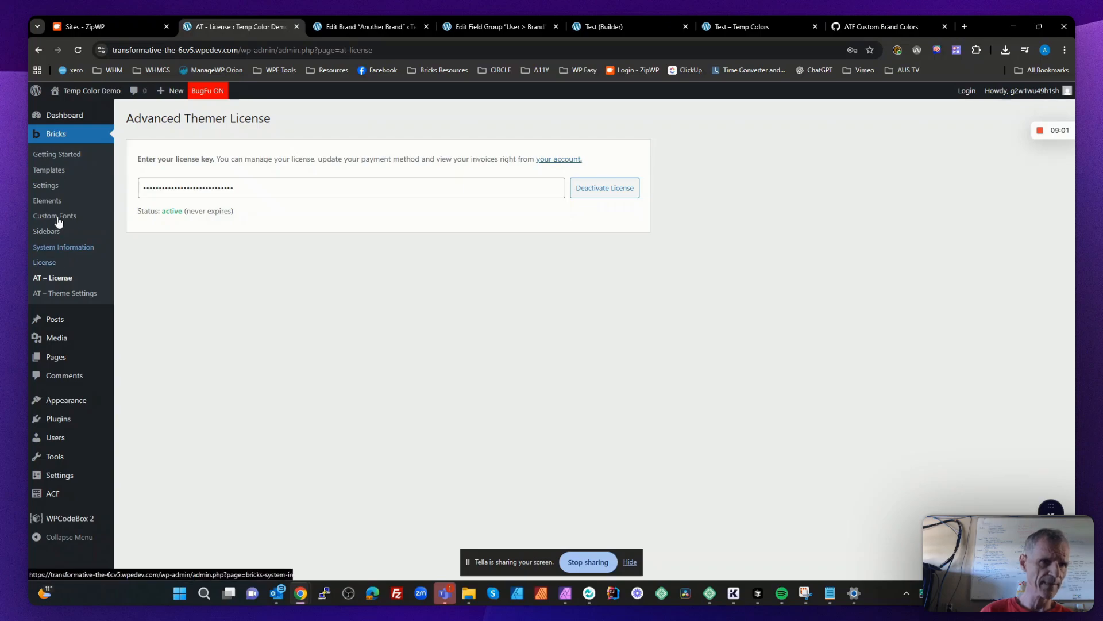
# - In the Bricks general settings, enable Administrator SVG uploads, custom image sizes, element IDs as needed and smooth scroll, and disable Open Graph and SEO meta tags
pyautogui.click(44, 187)
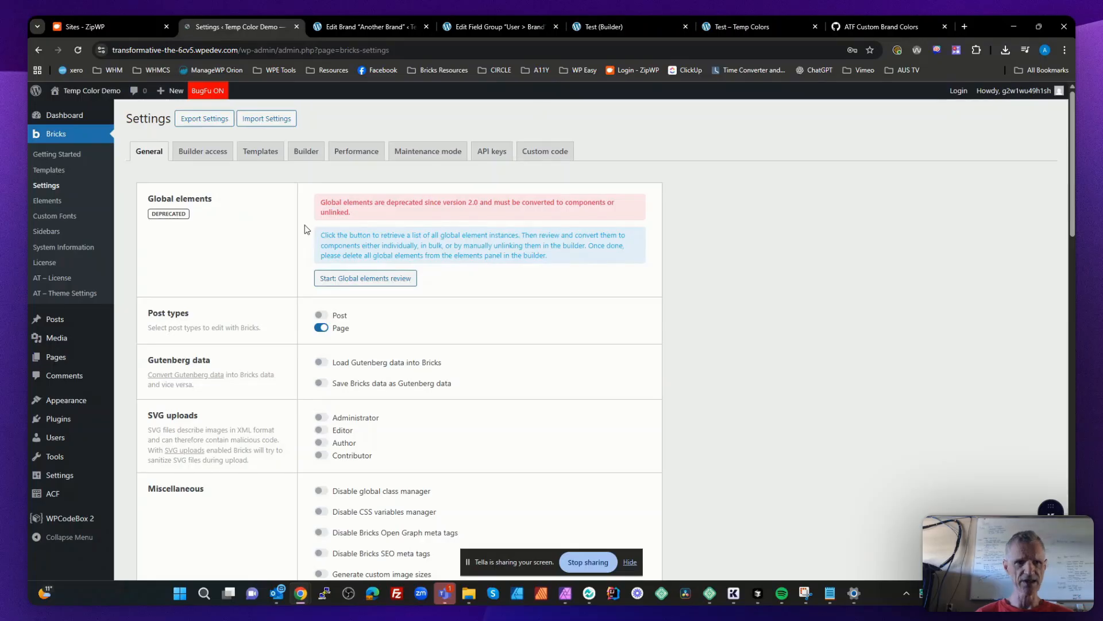
pyautogui.scroll(-2, 447, 333)
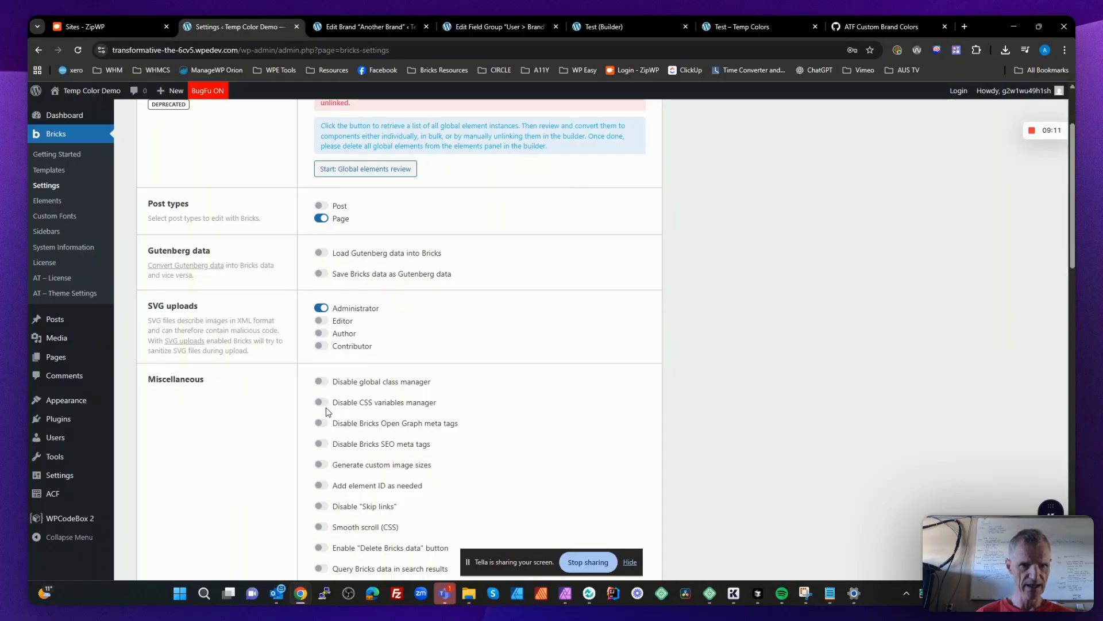
pyautogui.click(320, 444)
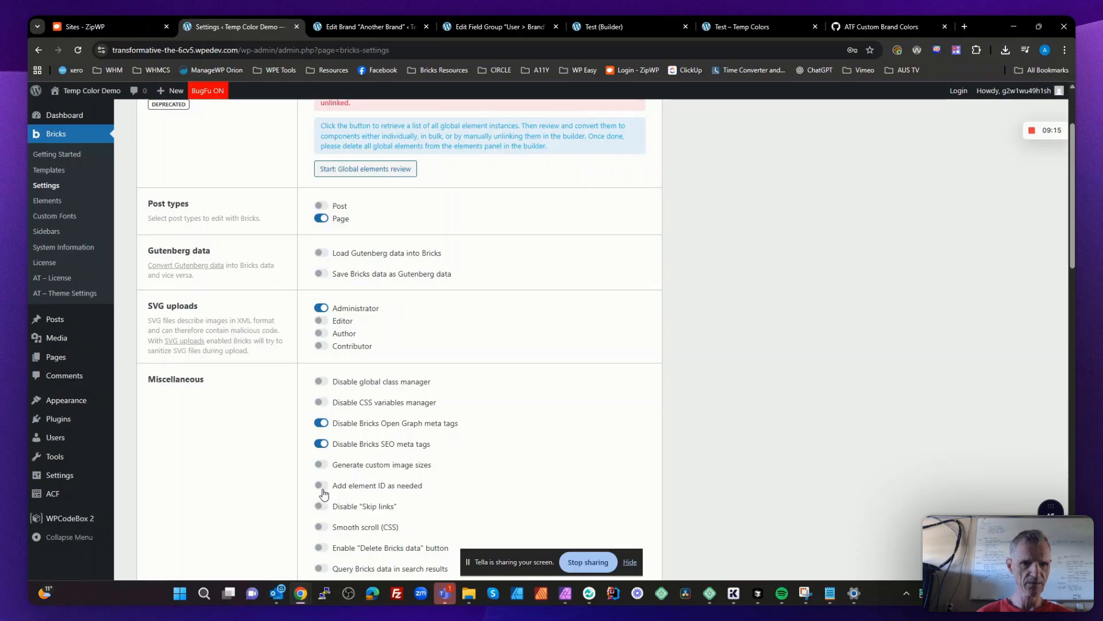
pyautogui.scroll(-2, 366, 460)
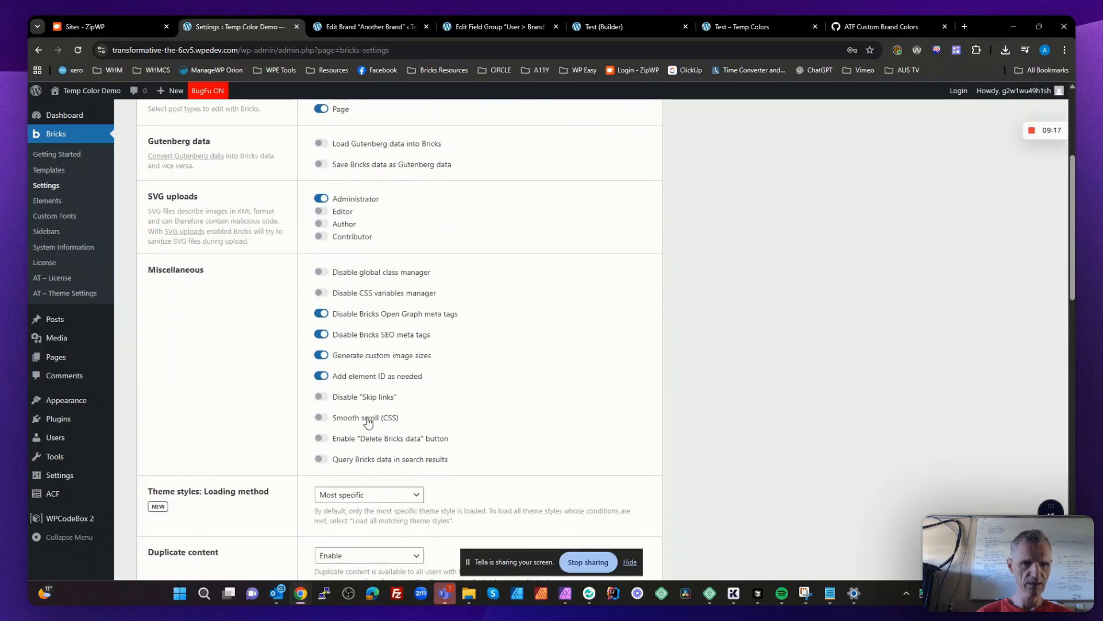
pyautogui.scroll(-4, 365, 423)
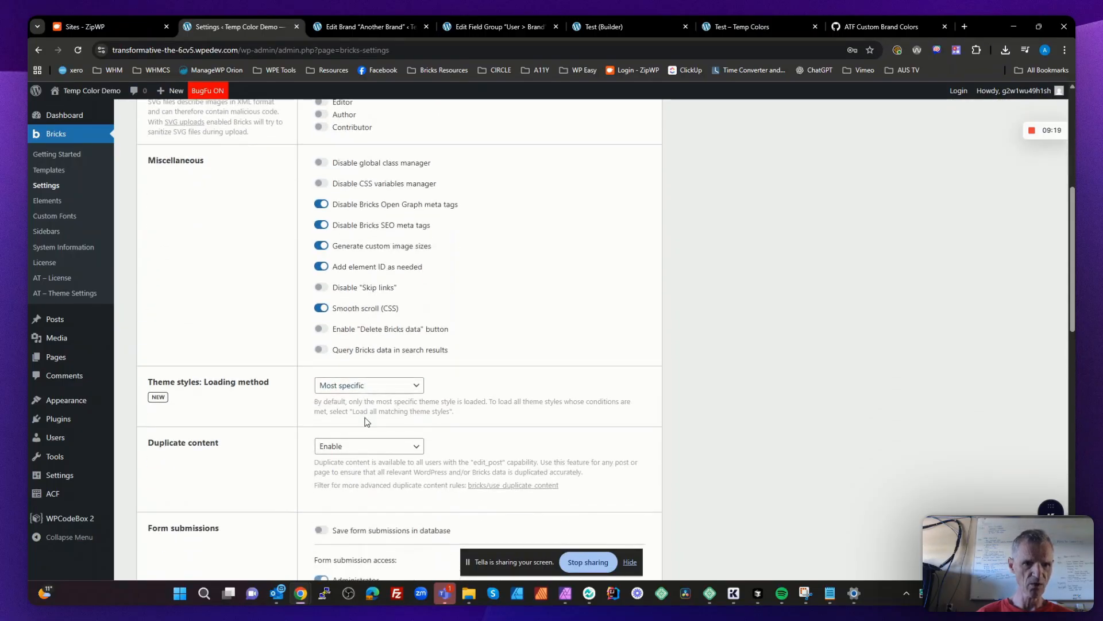
pyautogui.scroll(-4, 366, 422)
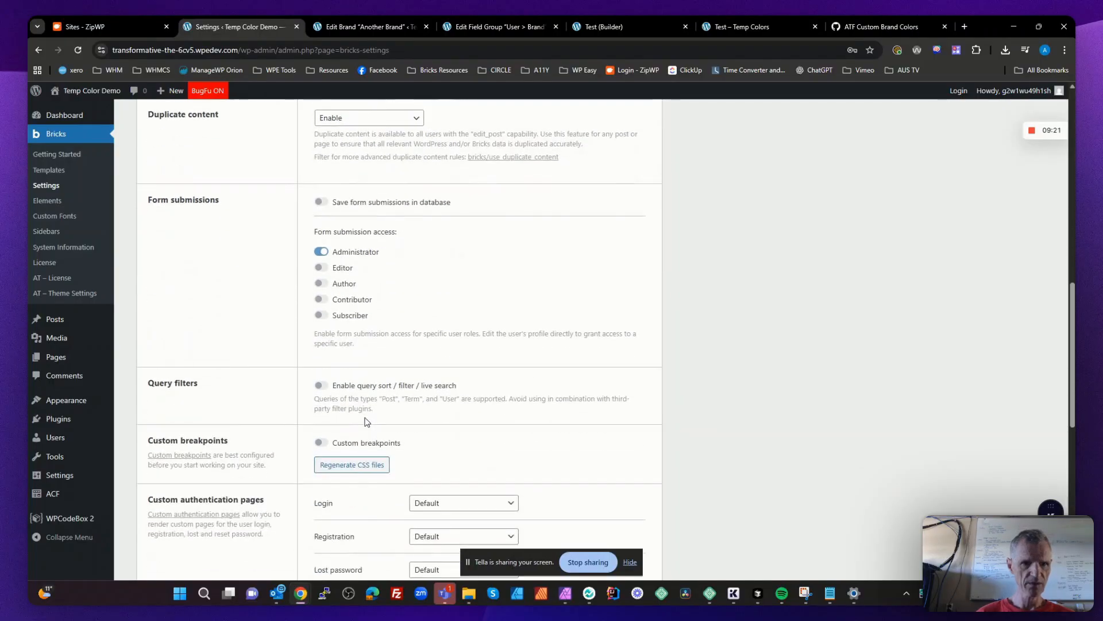
pyautogui.scroll(-6, 366, 422)
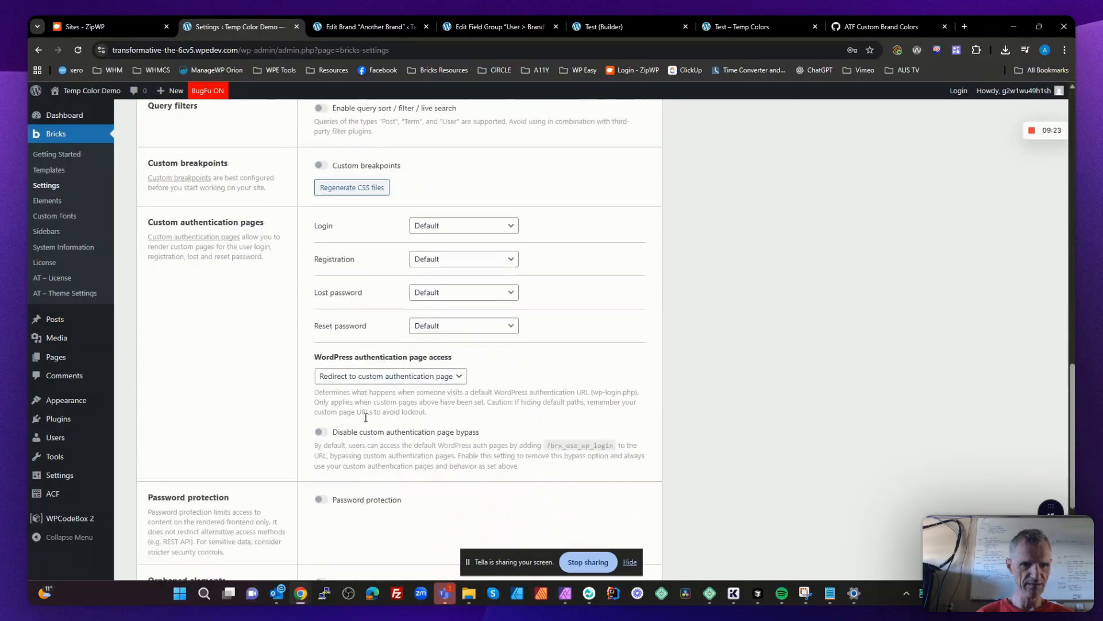
pyautogui.scroll(-4, 365, 418)
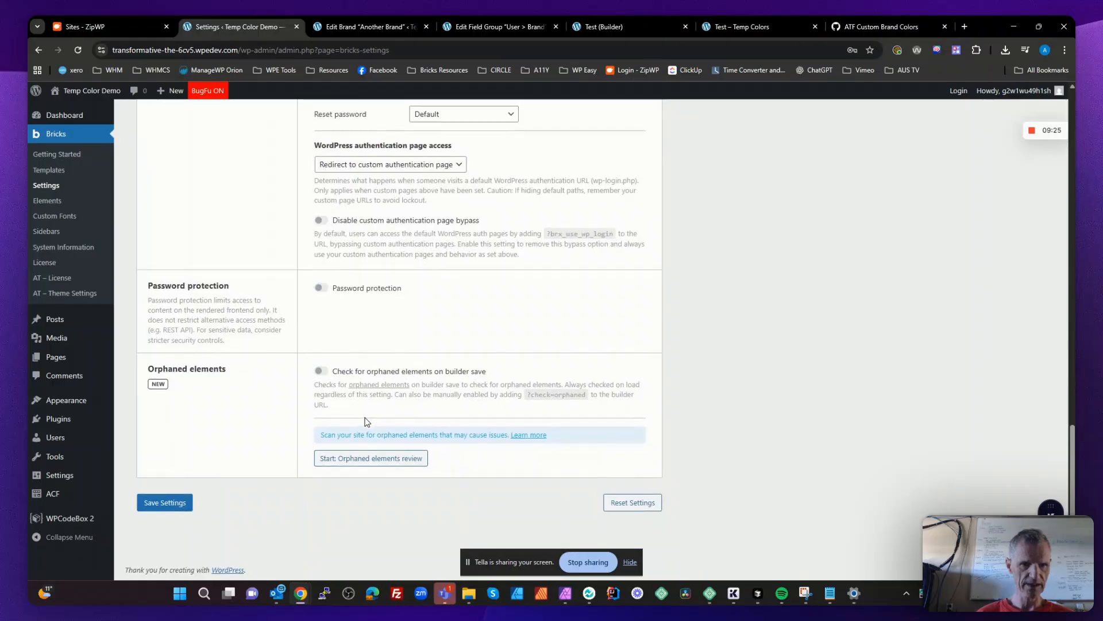
# - In the Bricks builder settings, set the toolbar logo link to Dashboard and make it open in a new tab
pyautogui.scroll(14, 365, 422)
pyautogui.scroll(5, 365, 423)
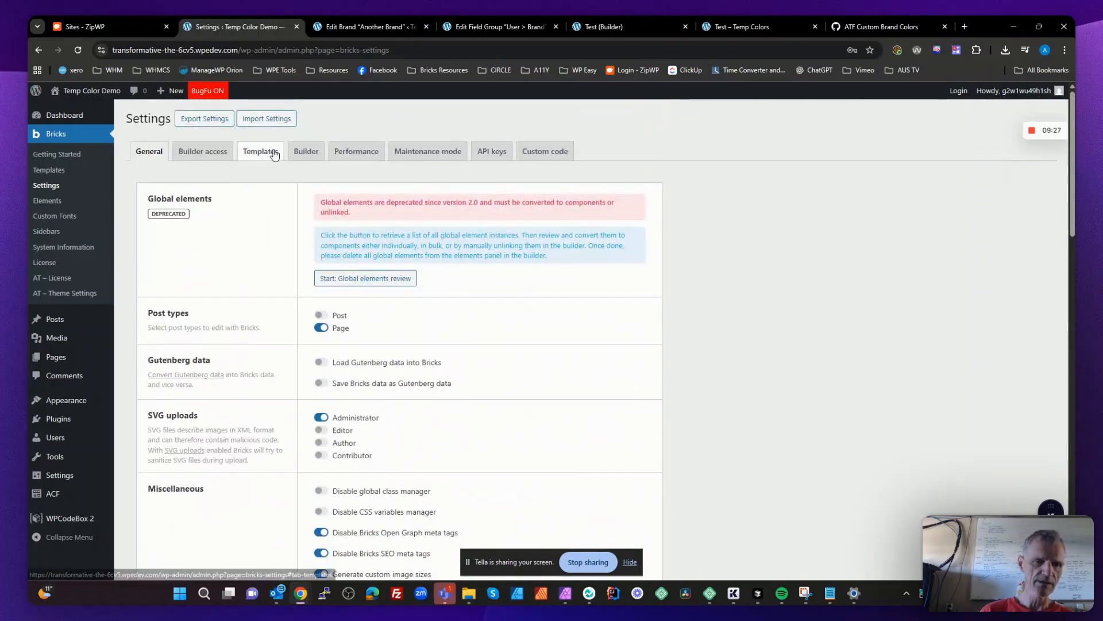
pyautogui.click(312, 154)
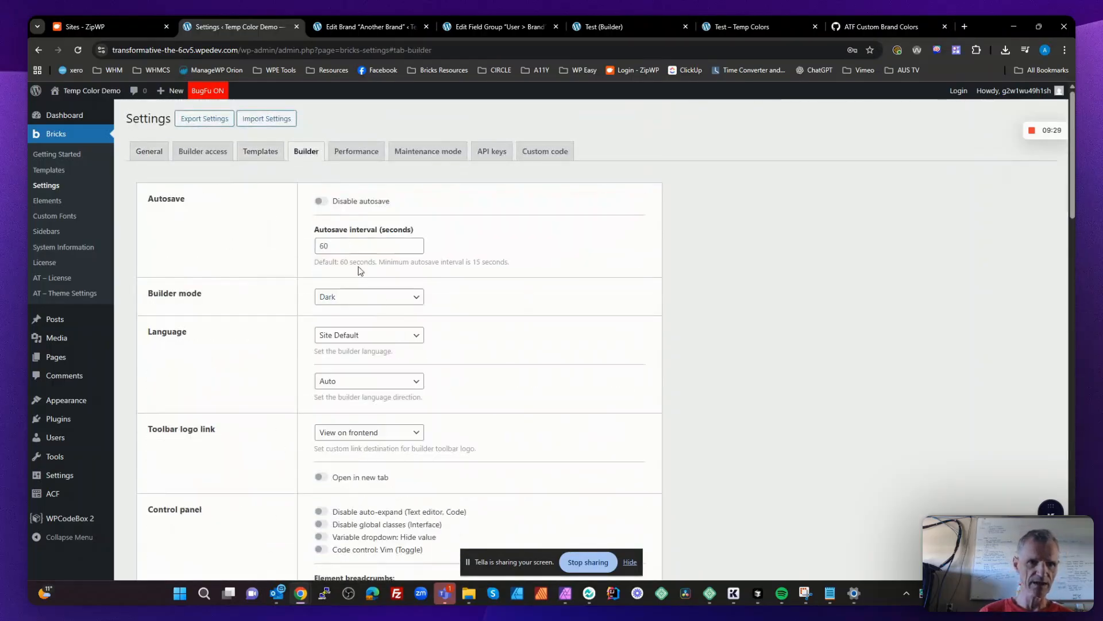
pyautogui.scroll(-2, 391, 362)
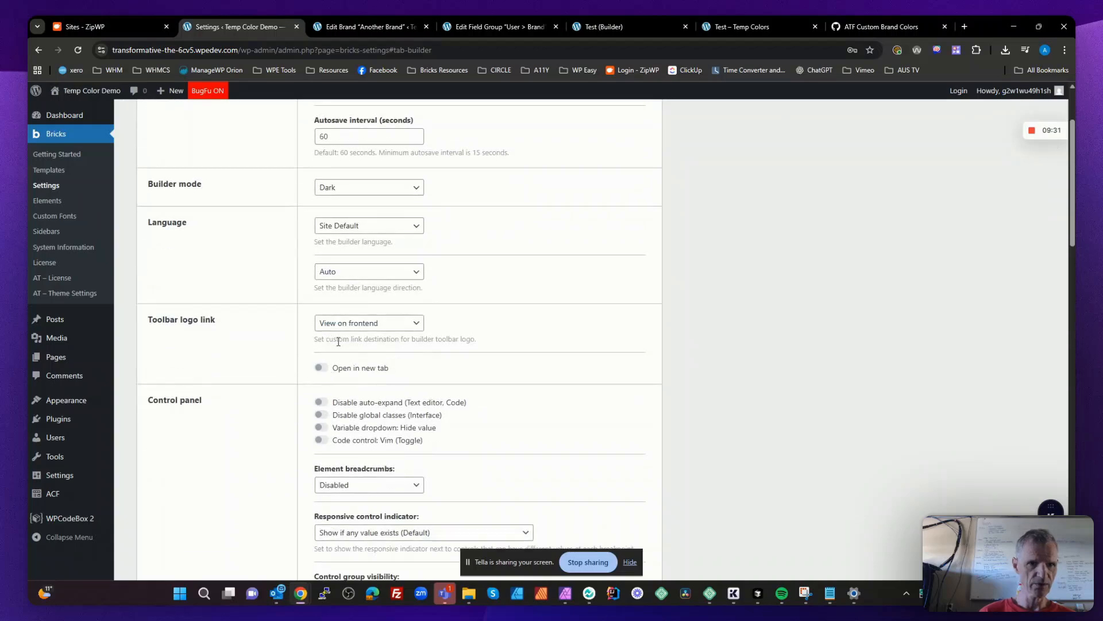
pyautogui.click(345, 324)
pyautogui.click(351, 369)
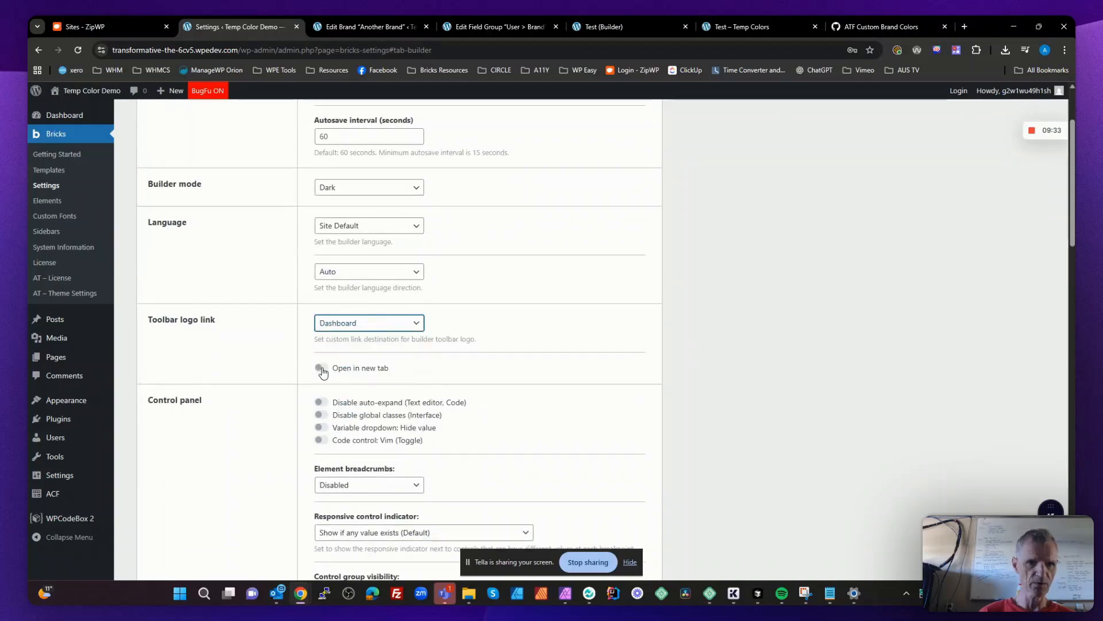
pyautogui.click(321, 370)
# - Disable canvas element spacing and enable the structure panel's Duplicate and Delete actions, collapse on page load, and expanding the active element with scroll into view
pyautogui.scroll(-2, 368, 373)
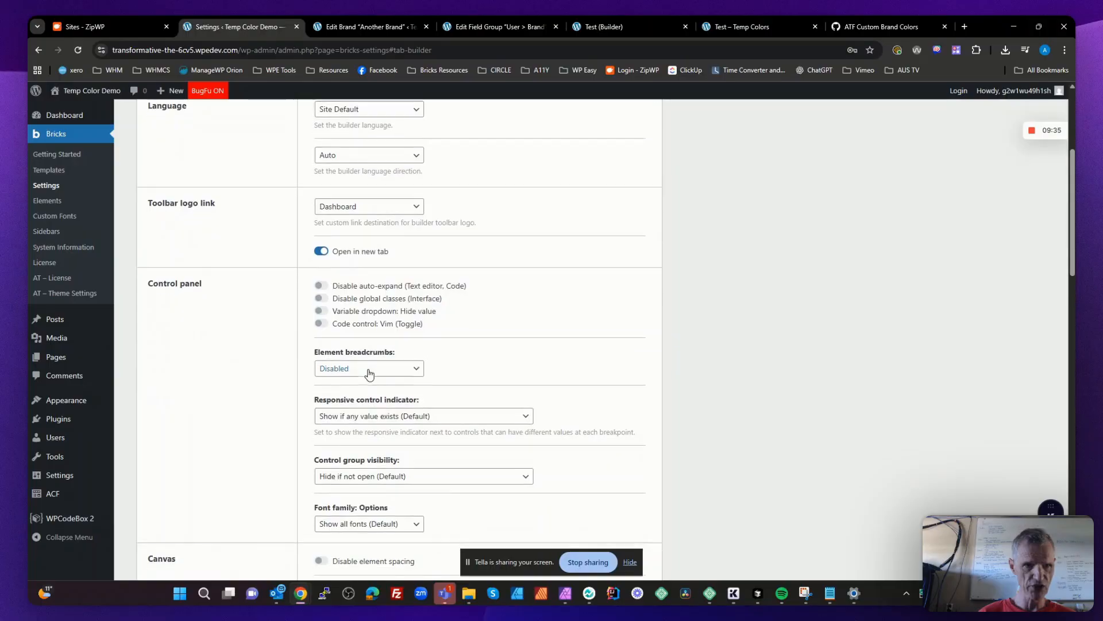
pyautogui.scroll(-3, 369, 374)
pyautogui.click(324, 408)
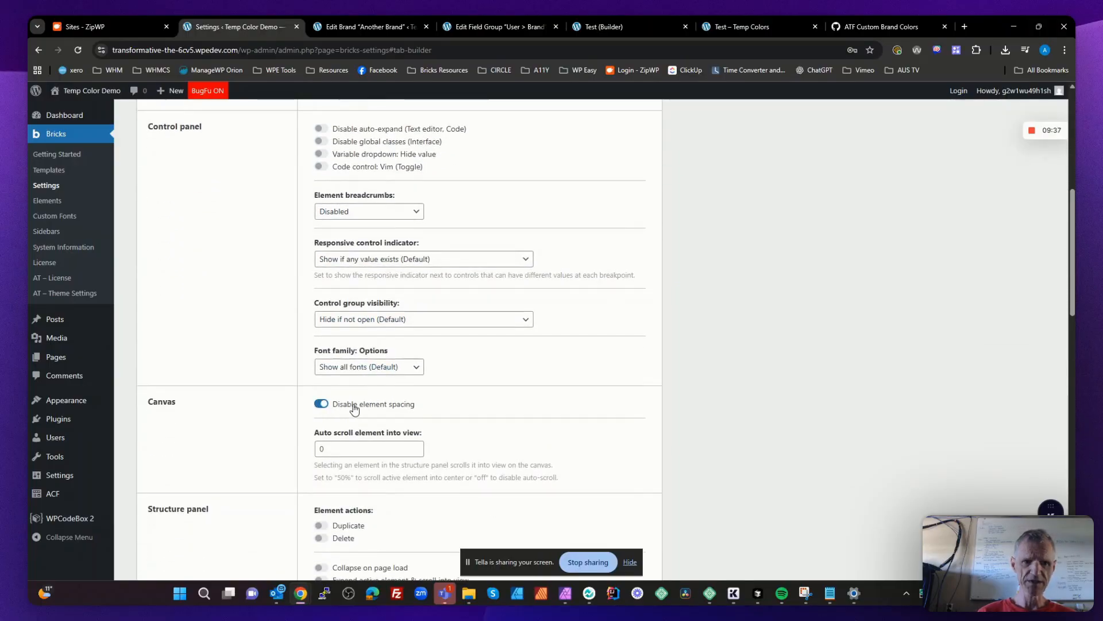
pyautogui.scroll(-4, 365, 402)
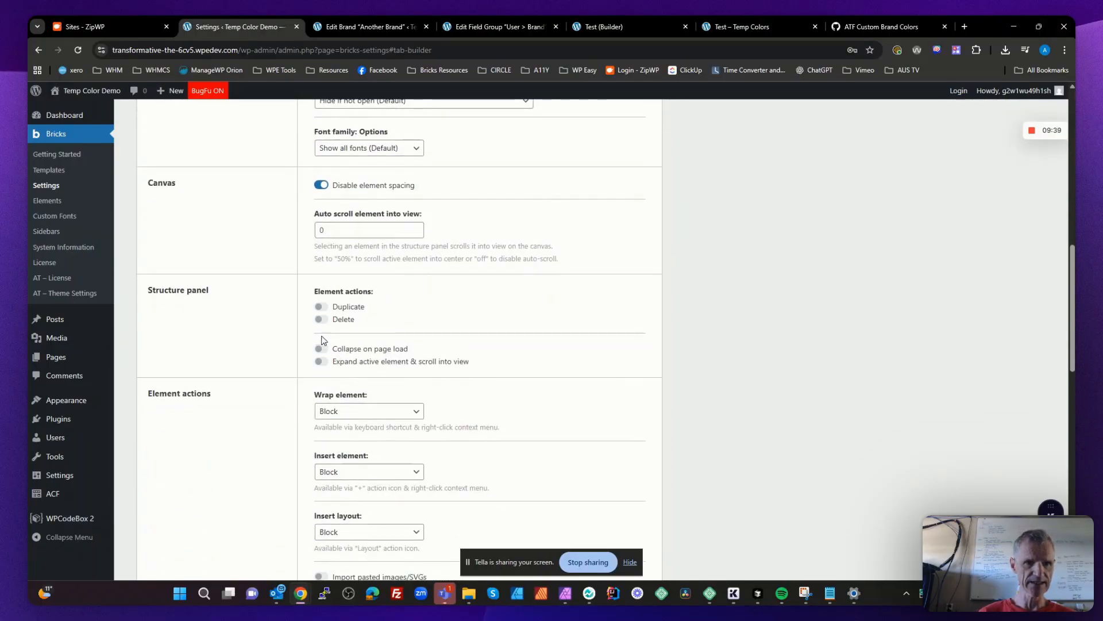
pyautogui.click(320, 306)
pyautogui.click(320, 319)
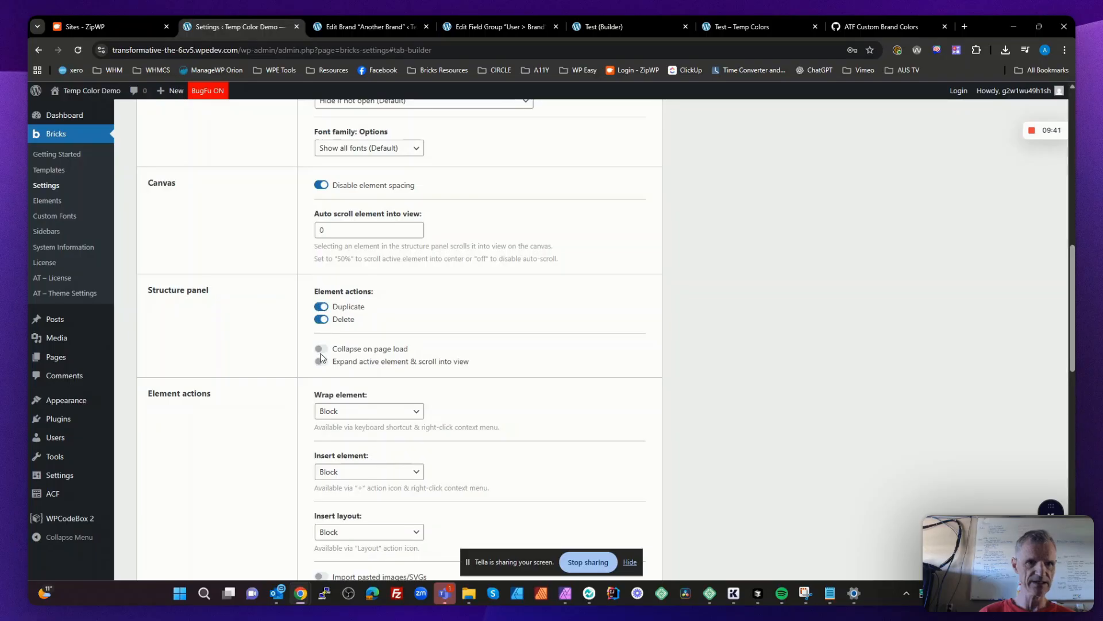
pyautogui.click(320, 349)
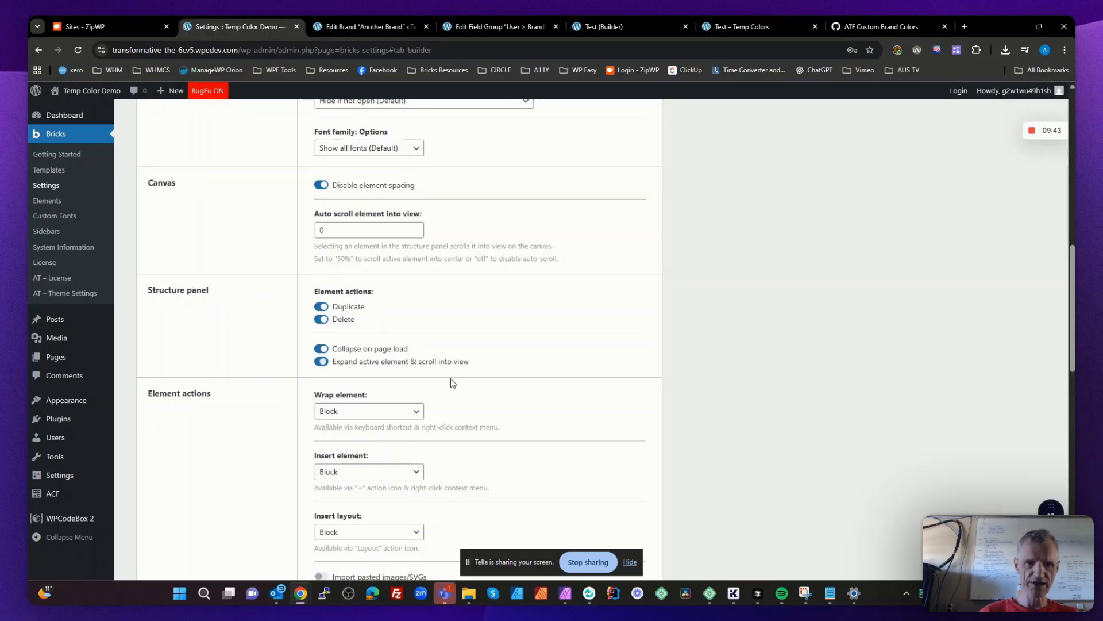
# - Enable rendering dynamic data text on canvas, disable WordPress custom fields in the dropdown, and turn on syncing of global classes
pyautogui.scroll(-7, 454, 383)
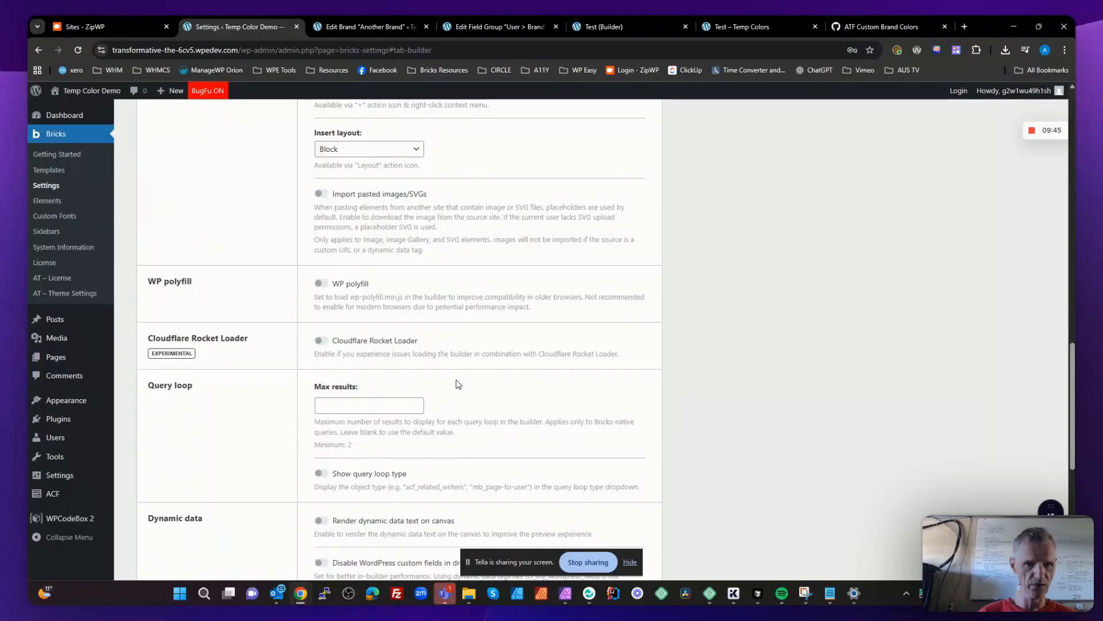
pyautogui.scroll(-3, 458, 384)
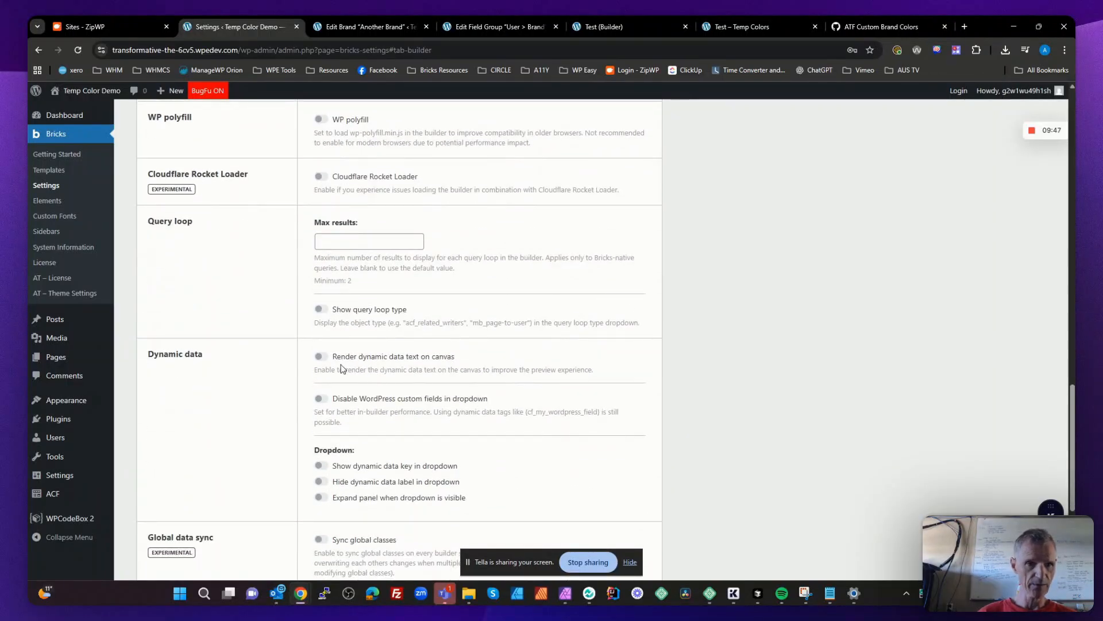
pyautogui.click(318, 356)
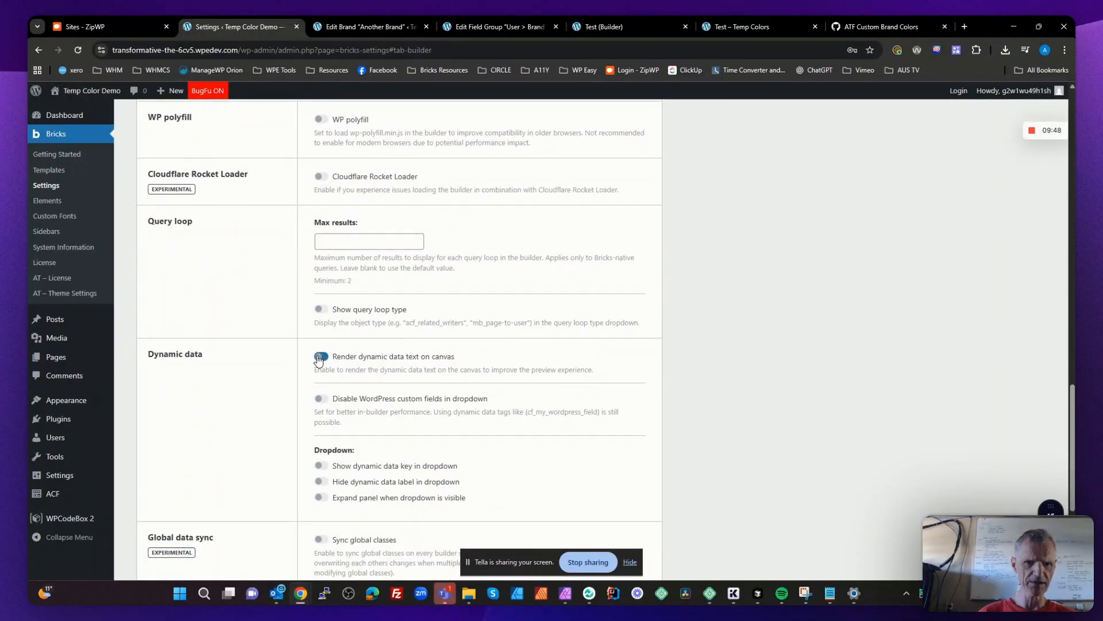
pyautogui.click(320, 399)
pyautogui.scroll(-3, 370, 402)
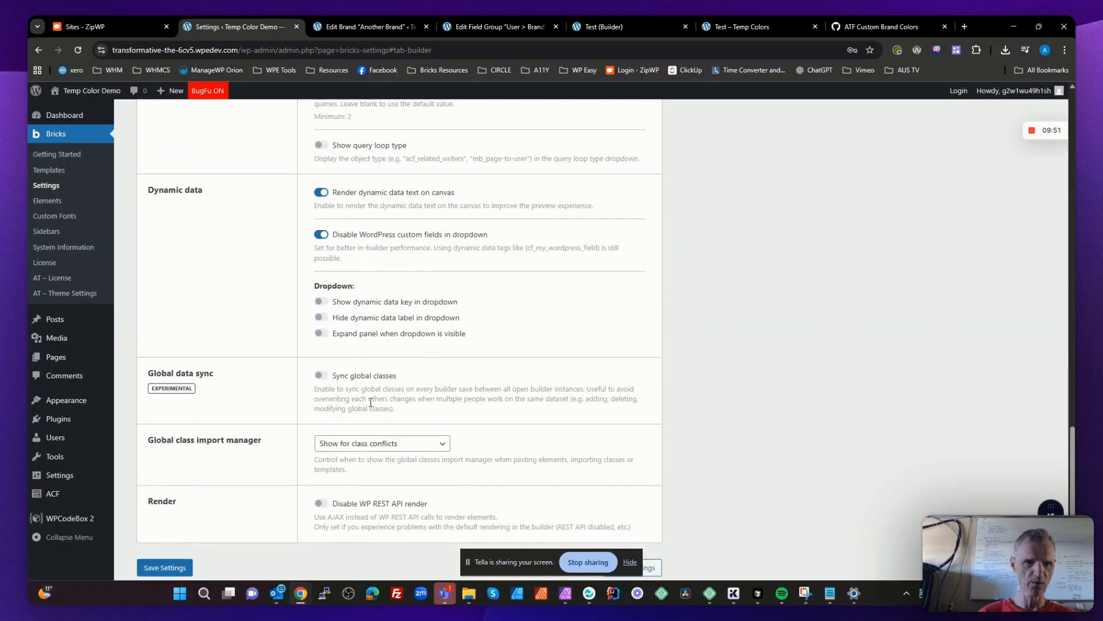
pyautogui.click(319, 377)
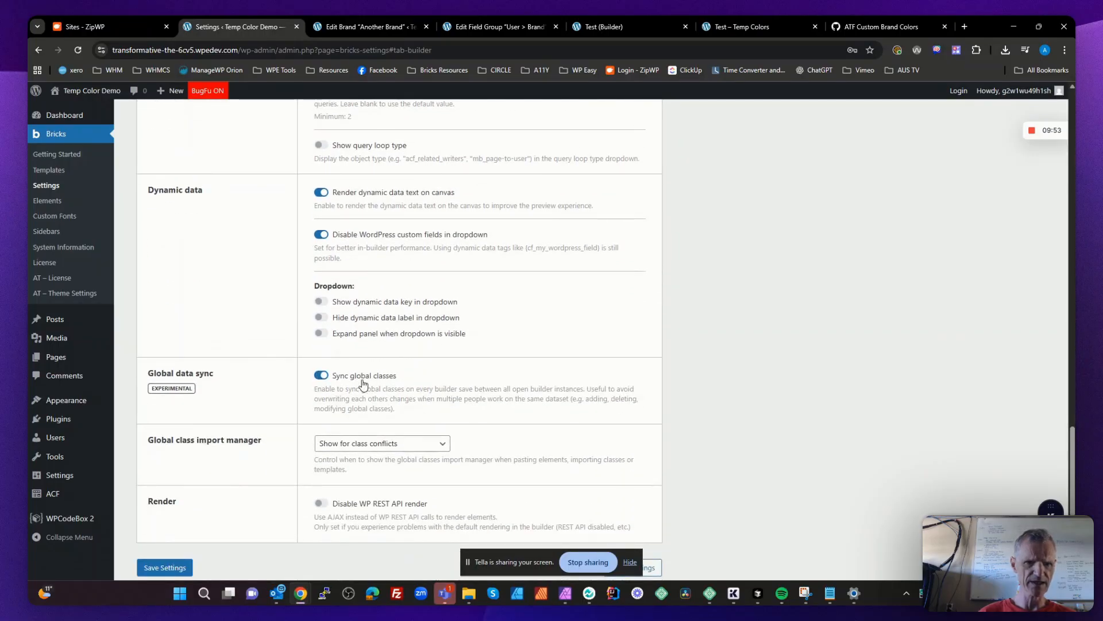
# - In the Bricks performance settings, disable emojis, embeds and lazy loading
pyautogui.scroll(20, 362, 383)
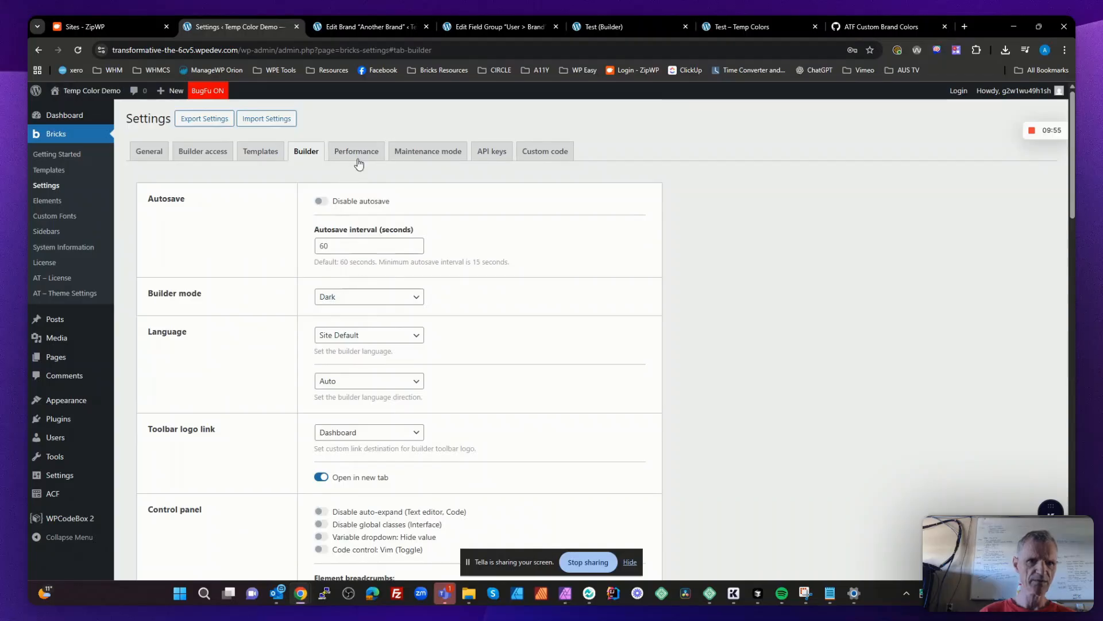
pyautogui.click(357, 153)
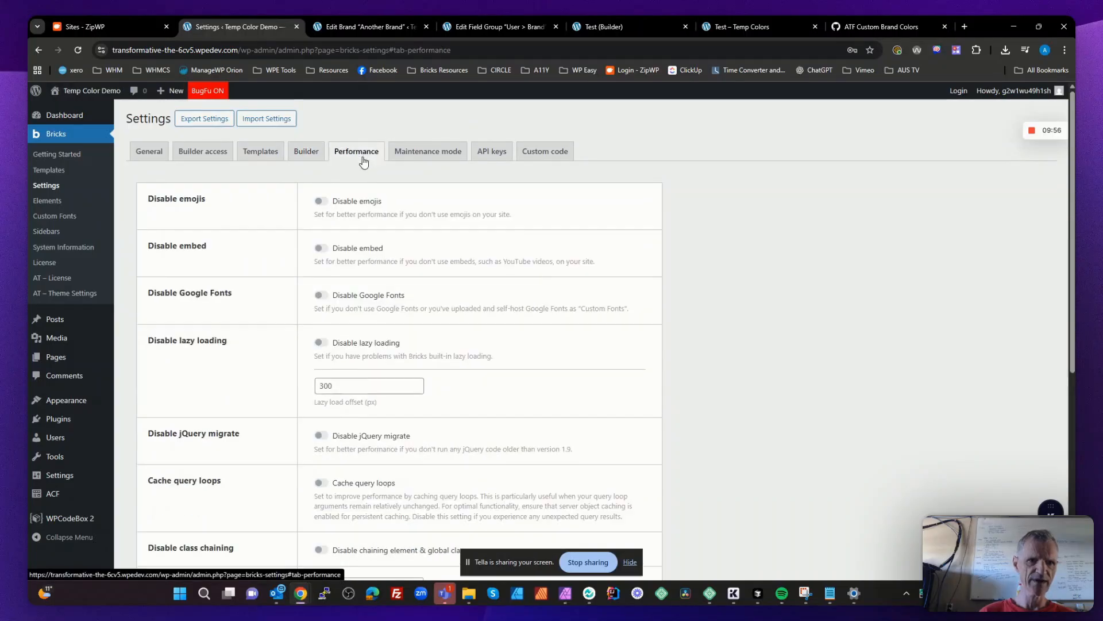
pyautogui.click(321, 202)
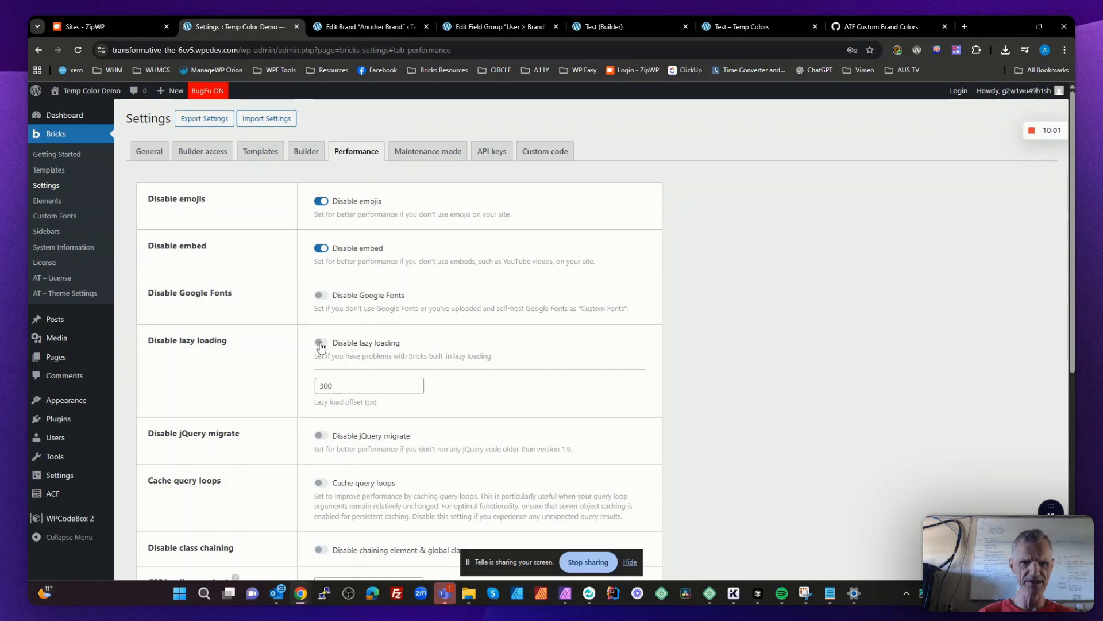
# - Disable jQuery migrate and element and global class chaining, and enable query loop caching and preloading of custom fonts
pyautogui.scroll(-2, 340, 341)
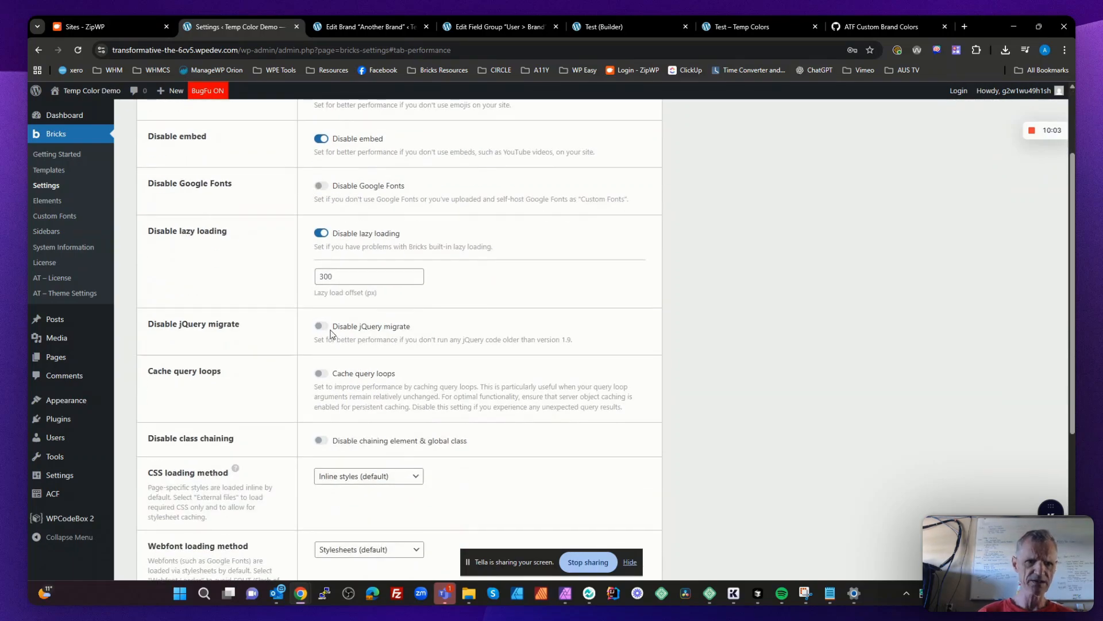
pyautogui.click(320, 374)
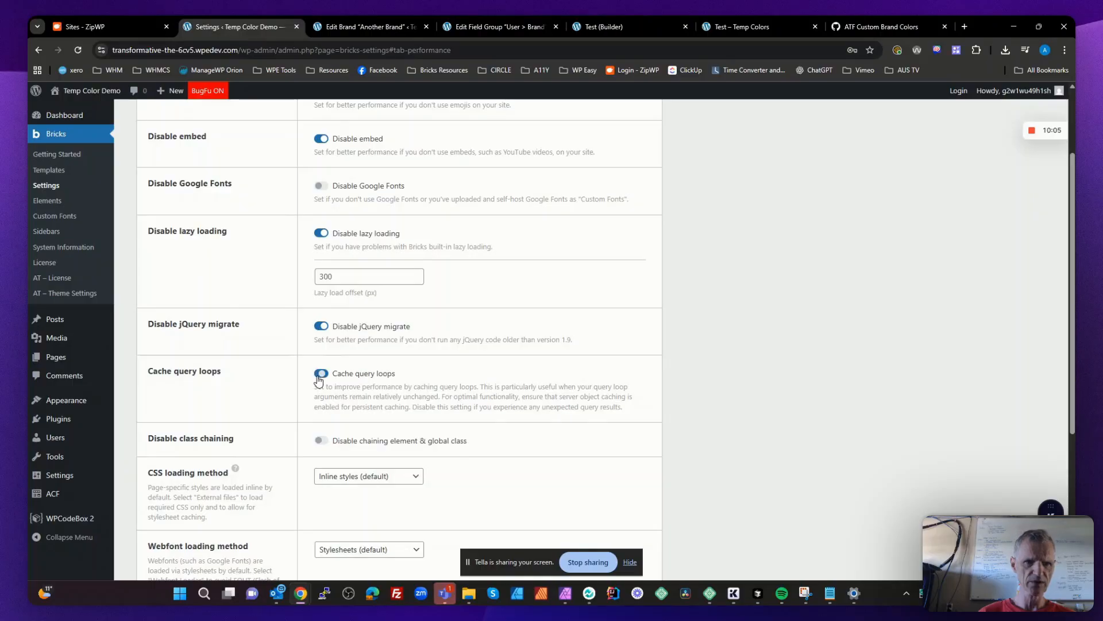
pyautogui.click(320, 441)
pyautogui.scroll(-4, 372, 410)
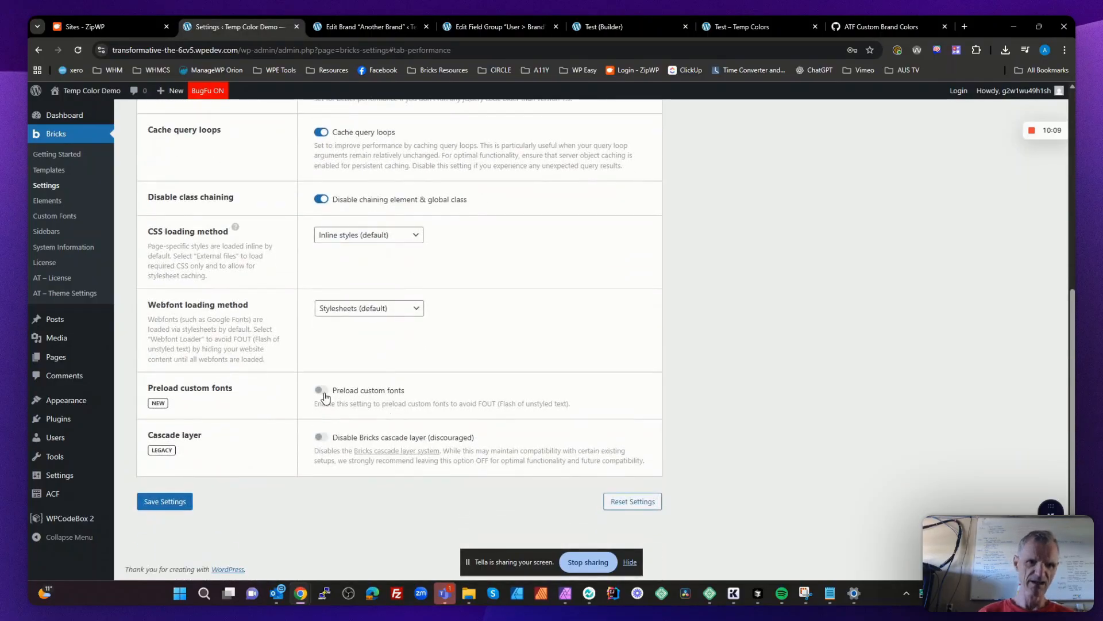
pyautogui.click(320, 390)
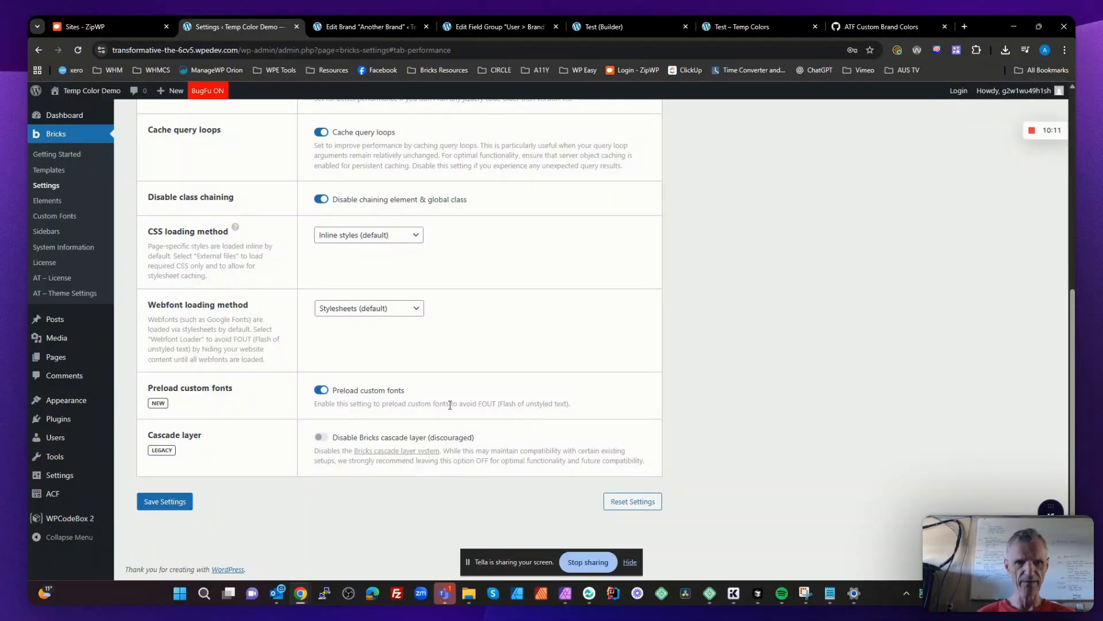
# - Save the Bricks performance settings
pyautogui.scroll(6, 450, 405)
pyautogui.scroll(-6, 449, 405)
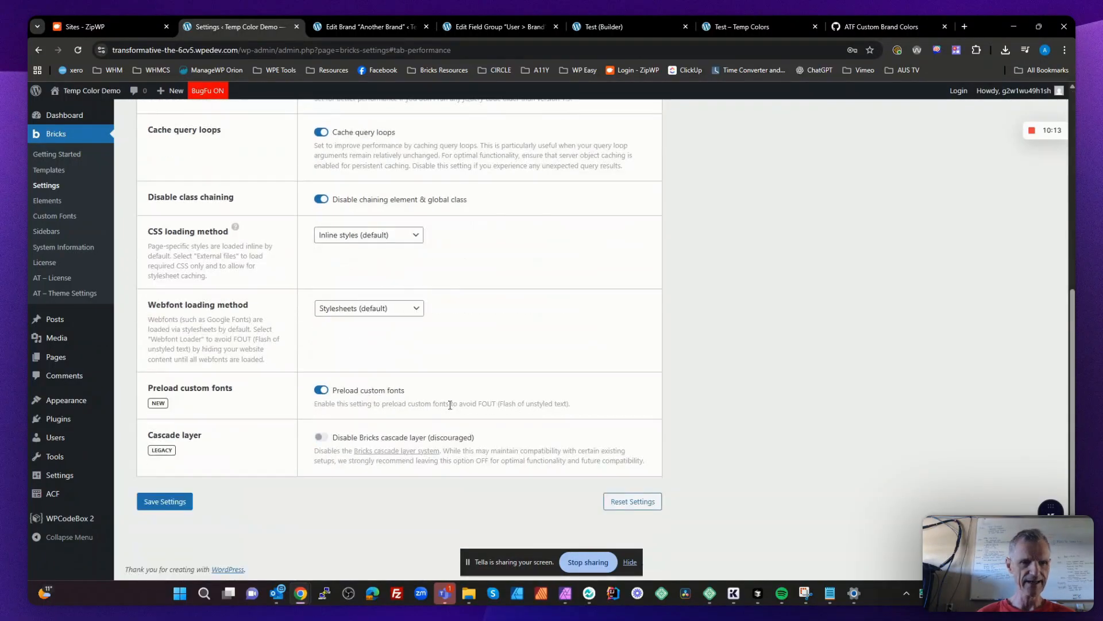
pyautogui.click(180, 501)
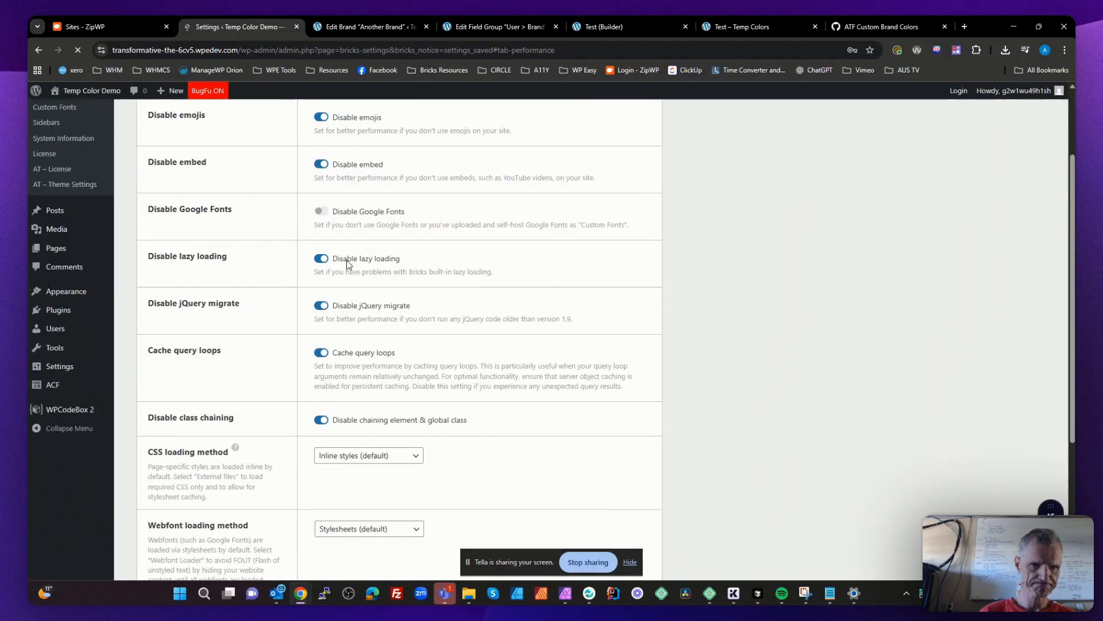
# - In the Advanced Themer global settings, turn off the Admin Bar, Extras, AI, Strict Editor View and Class Importer functions
pyautogui.click(58, 280)
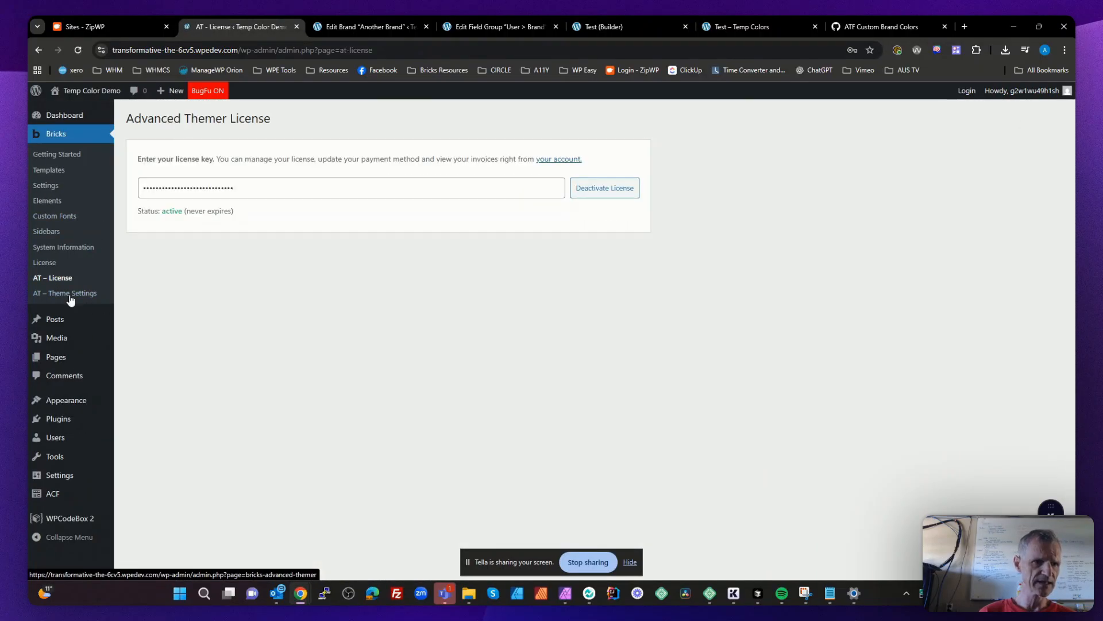
pyautogui.click(72, 295)
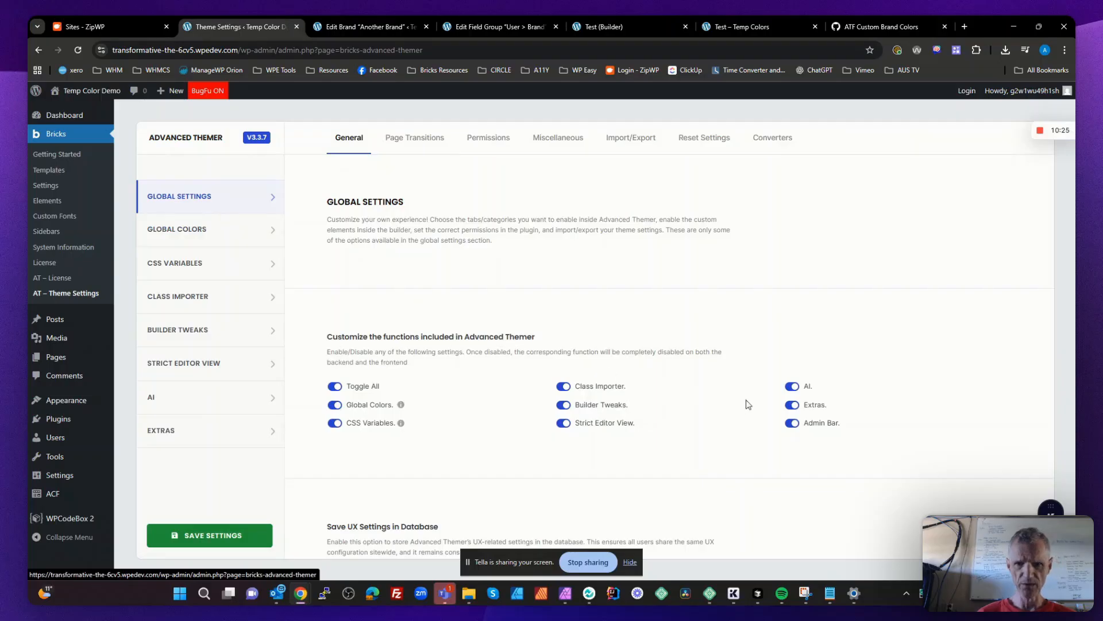
pyautogui.click(792, 422)
pyautogui.click(793, 404)
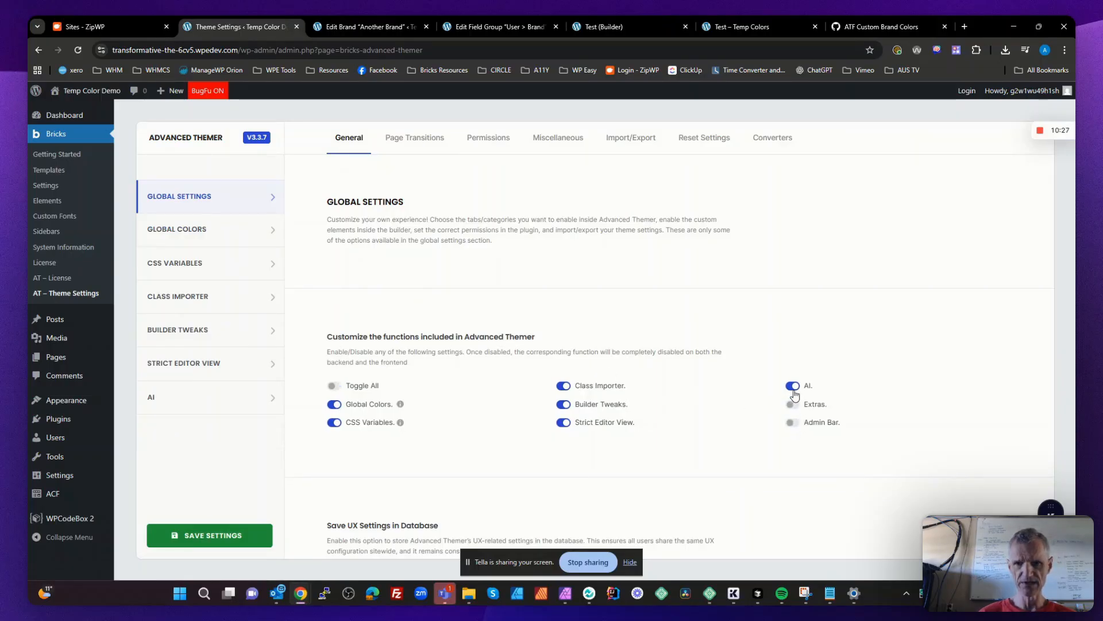
pyautogui.click(793, 386)
pyautogui.click(564, 423)
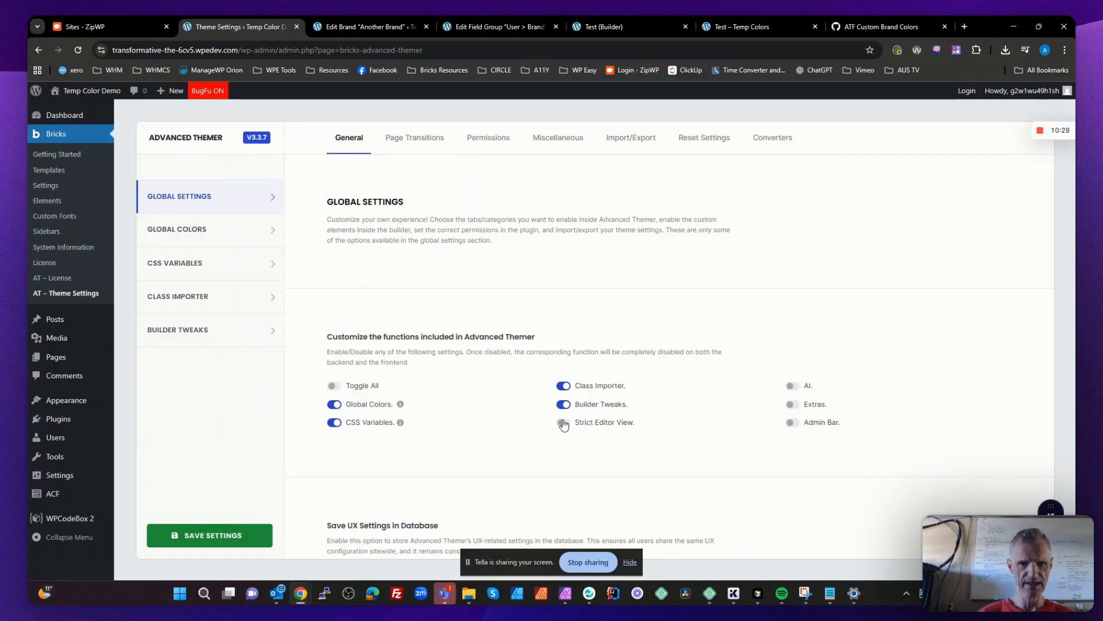
pyautogui.click(564, 386)
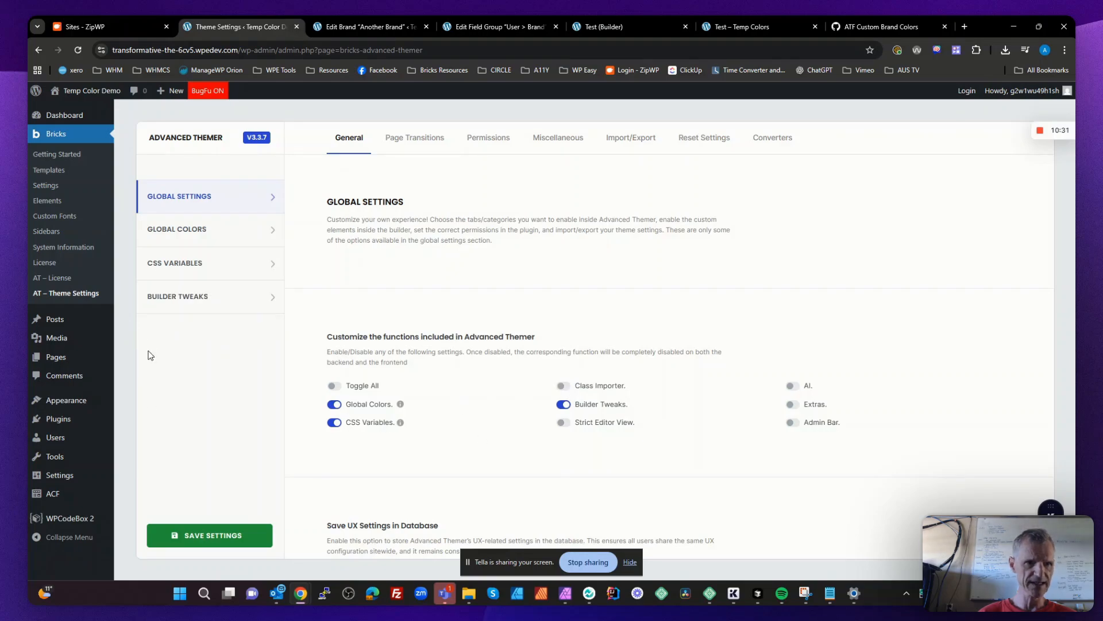
# - In the classes and styles builder tweaks, enable Color Variables Picker and disable syncing the element's label with the first global class name
pyautogui.click(203, 301)
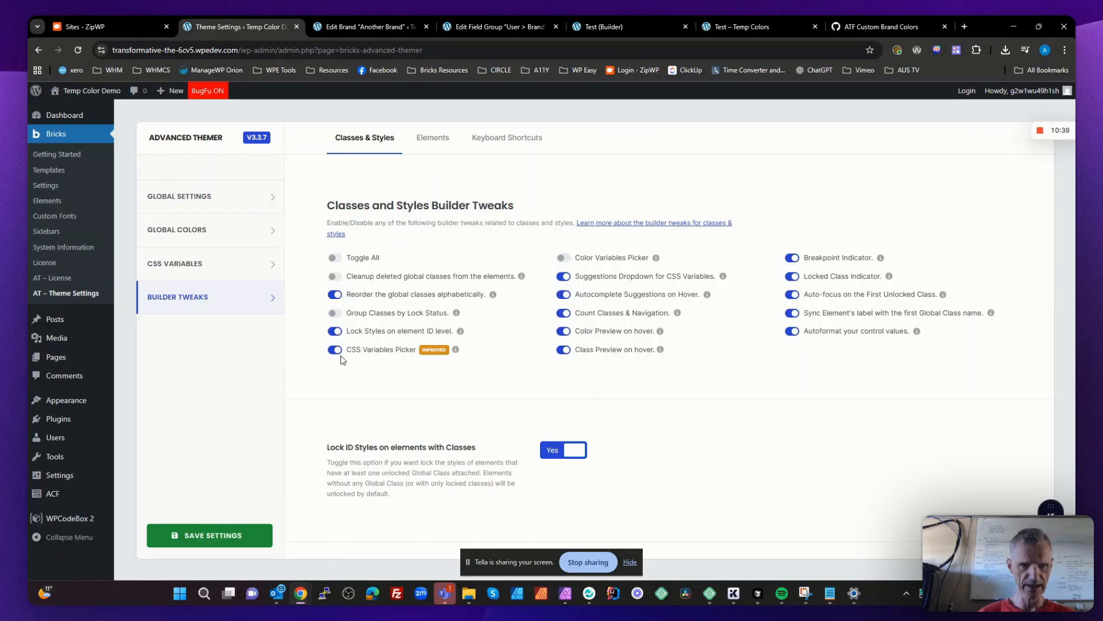
pyautogui.click(562, 258)
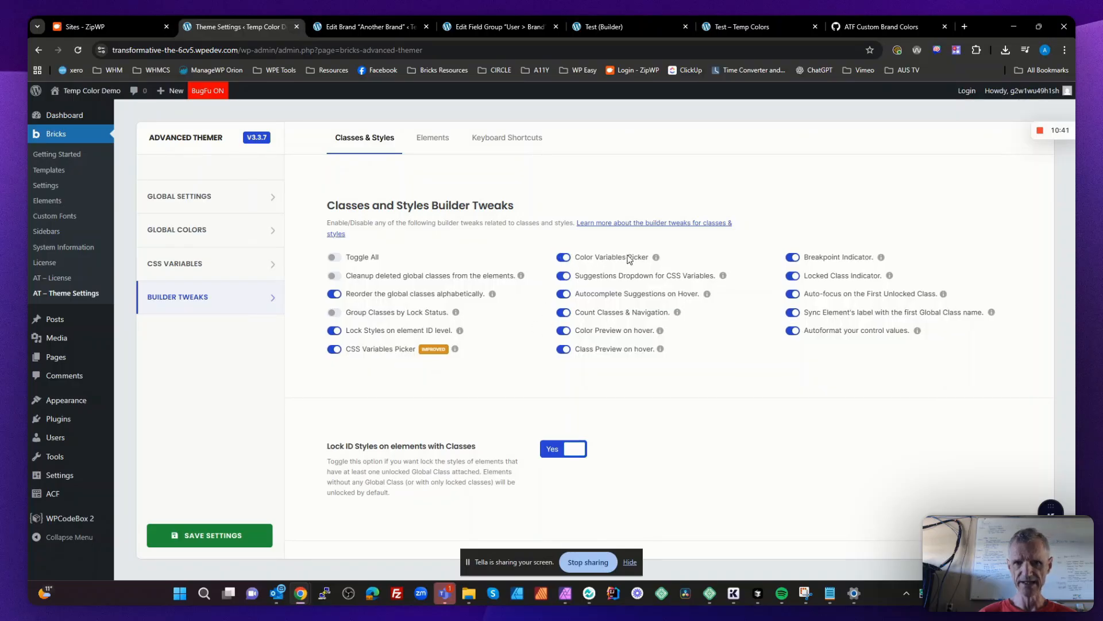
pyautogui.click(793, 313)
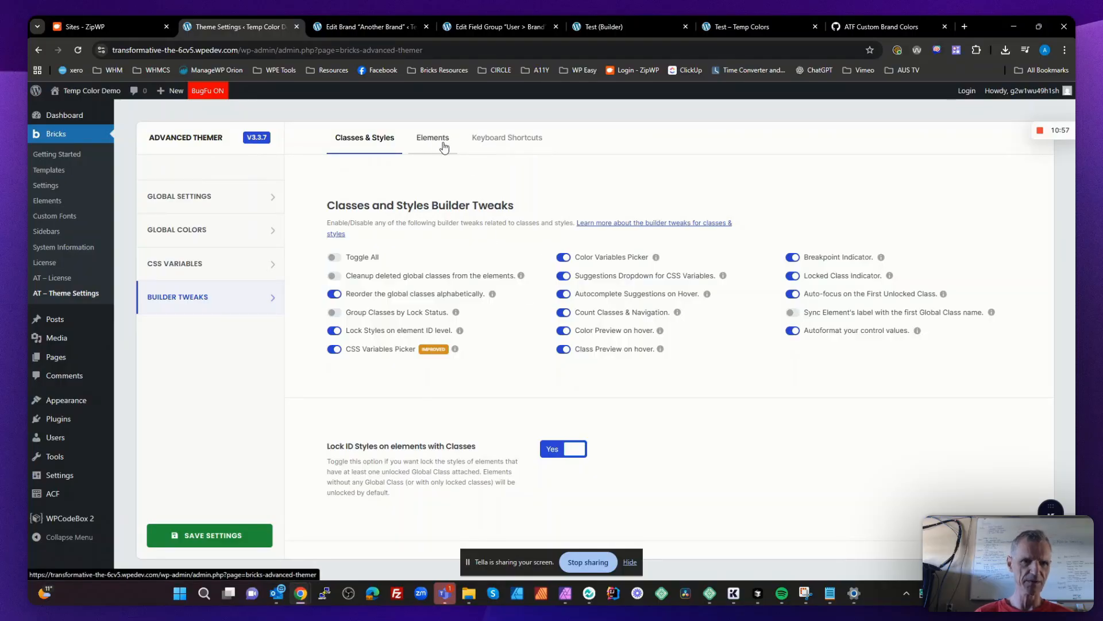
# - In the elements builder tweaks, enable persistent link spacing controls and the RAW list color popup, and disable syncing heading text with the element label
pyautogui.click(444, 148)
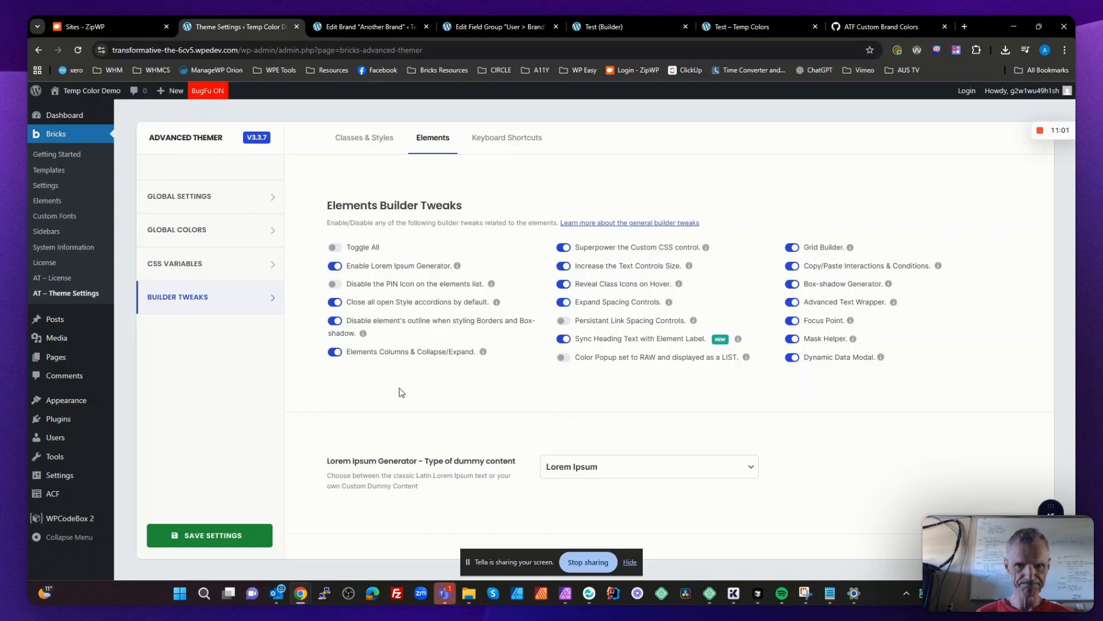
pyautogui.click(565, 320)
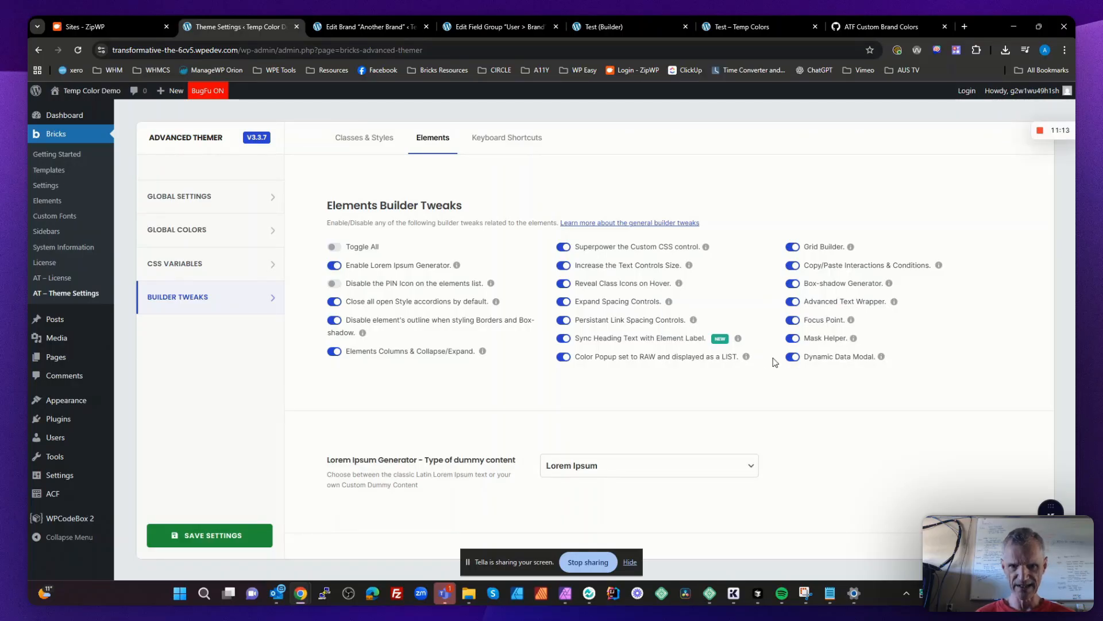
pyautogui.click(564, 340)
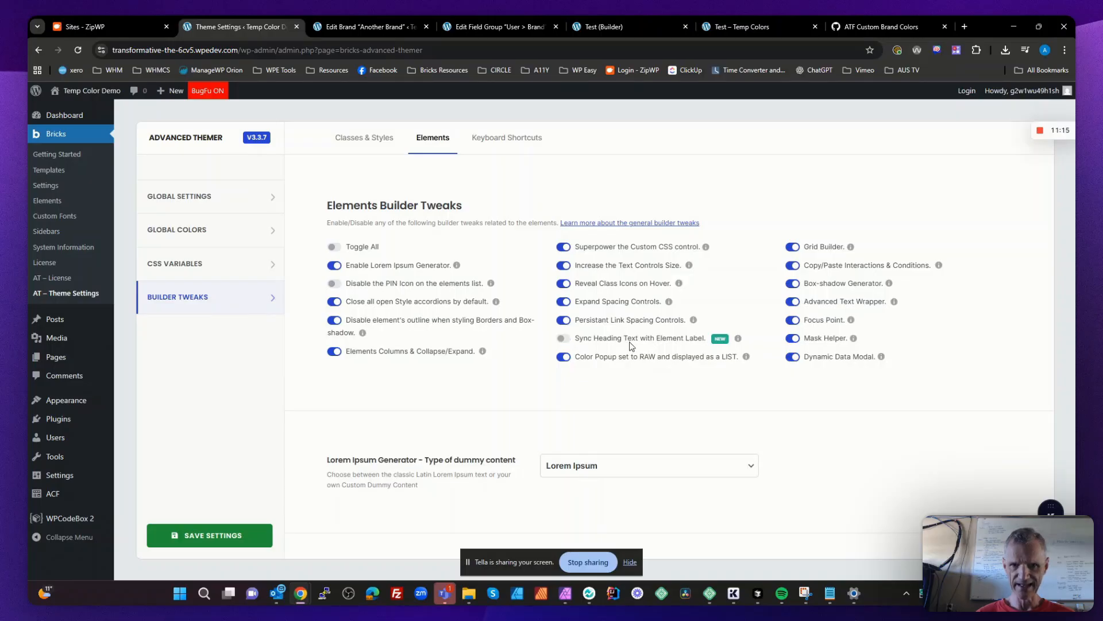
pyautogui.scroll(-8, 565, 366)
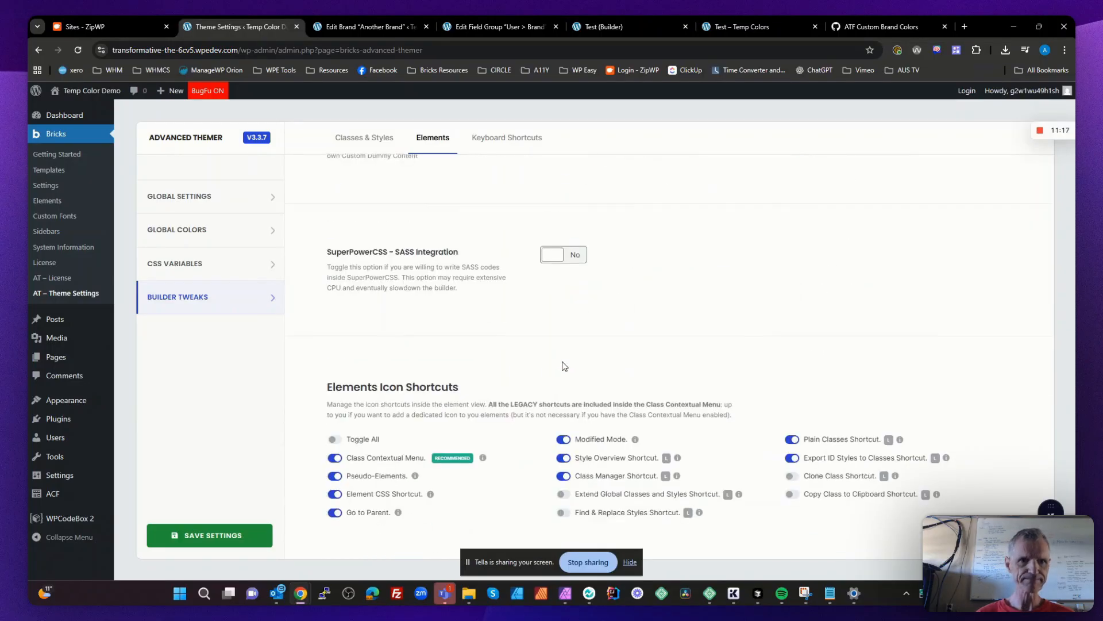
pyautogui.scroll(8, 563, 366)
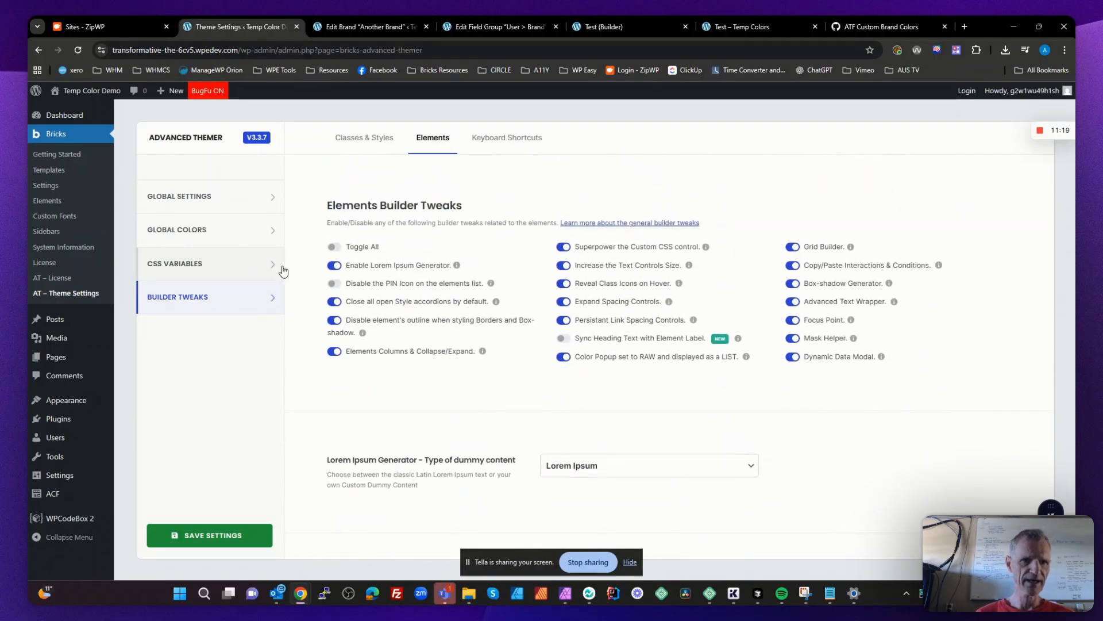
# - Set disabling of the ACF dashboard menu item to No in the miscellaneous global settings and save the Advanced Themer settings
pyautogui.click(187, 208)
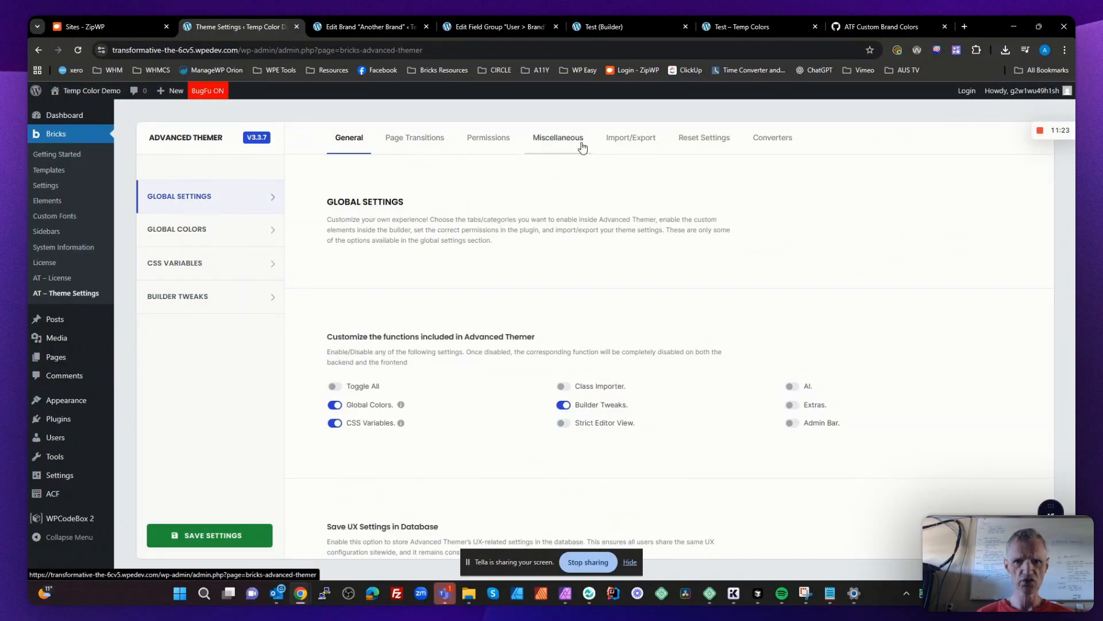
pyautogui.click(558, 138)
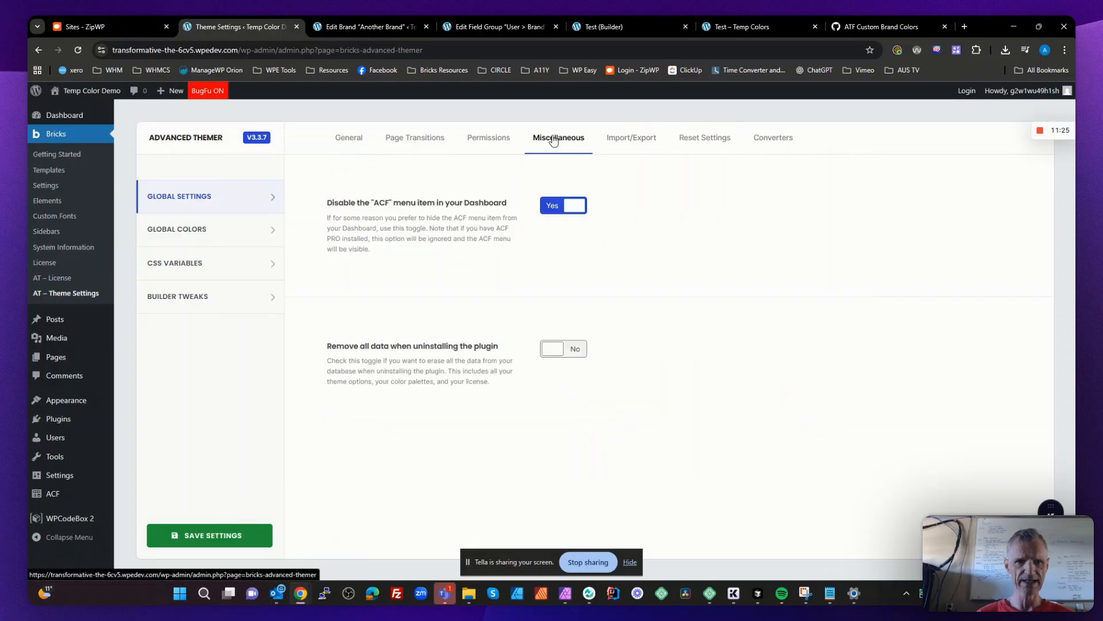
pyautogui.click(574, 206)
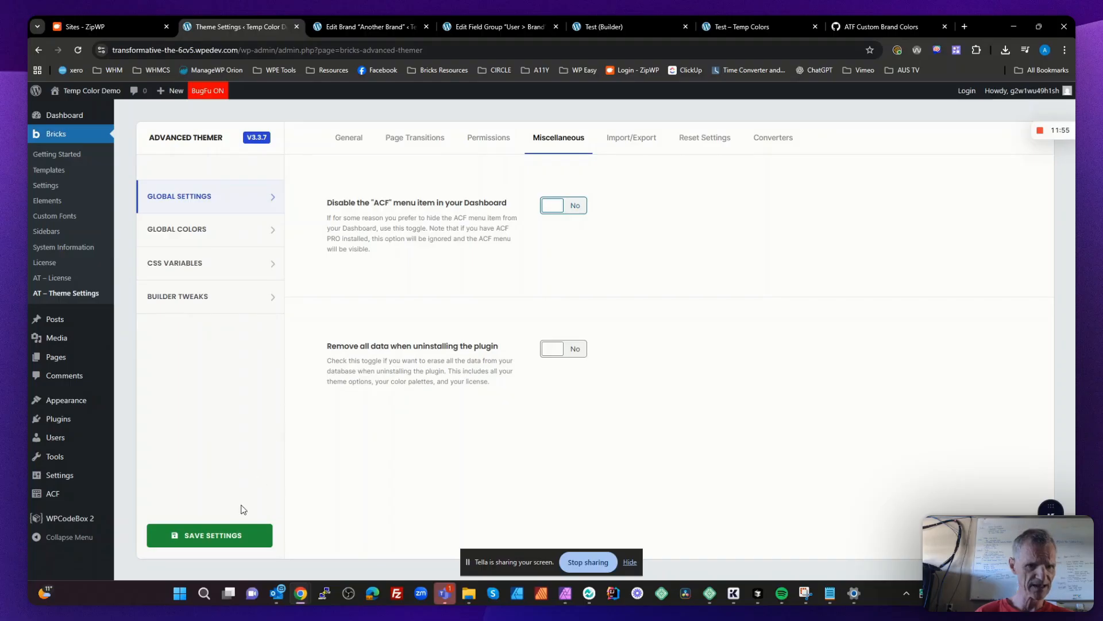
pyautogui.click(236, 535)
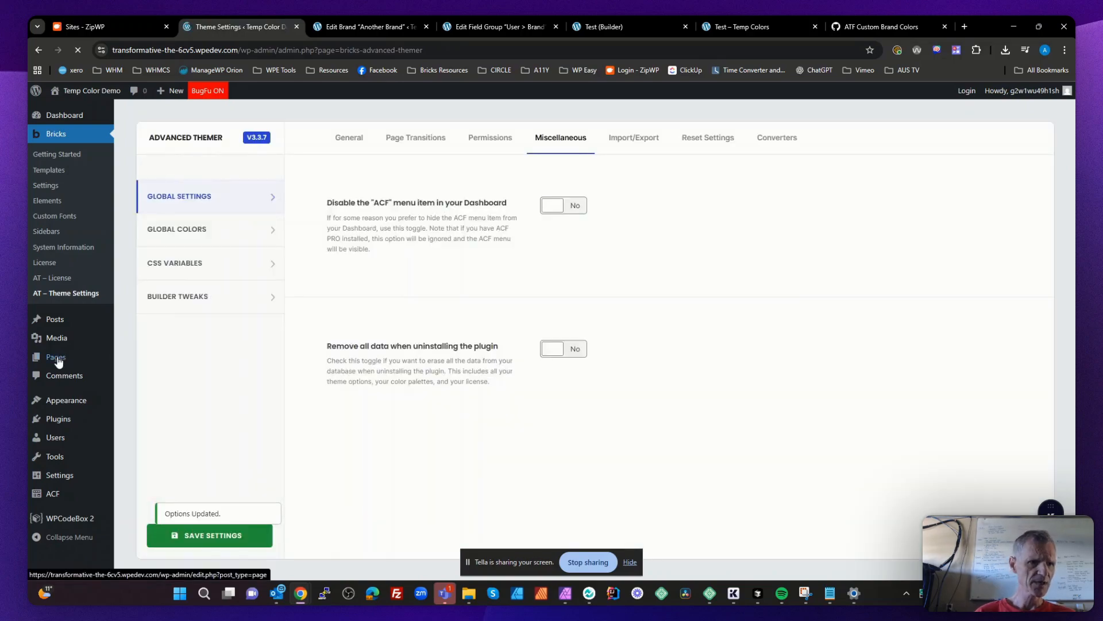
# - Add a new page, dismiss the editor welcome guide and open the page with Bricks
pyautogui.click(59, 357)
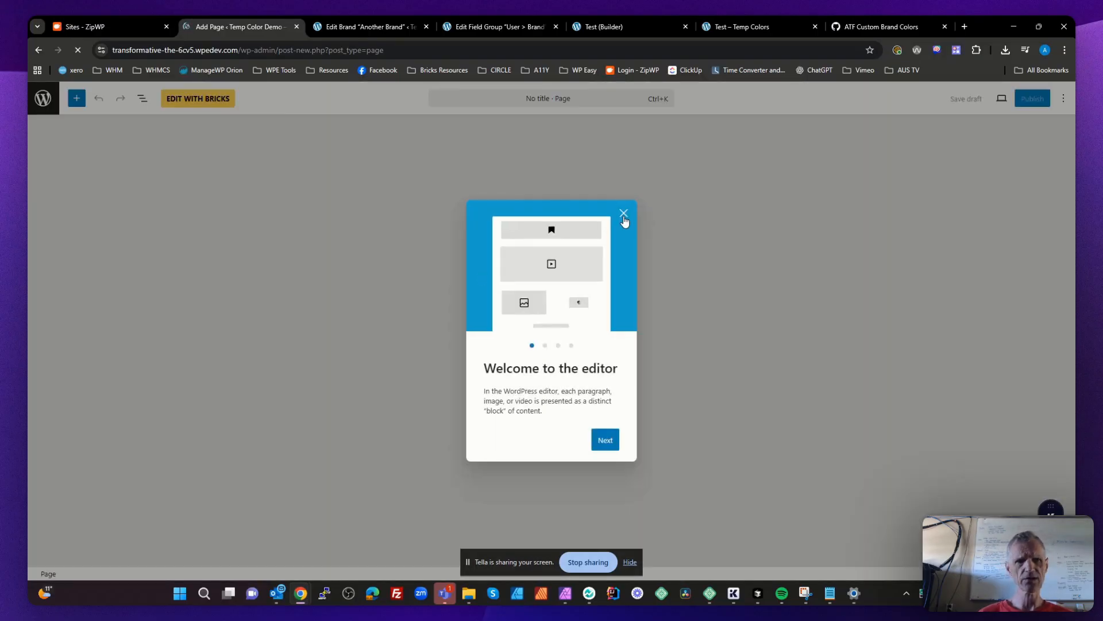
pyautogui.click(623, 218)
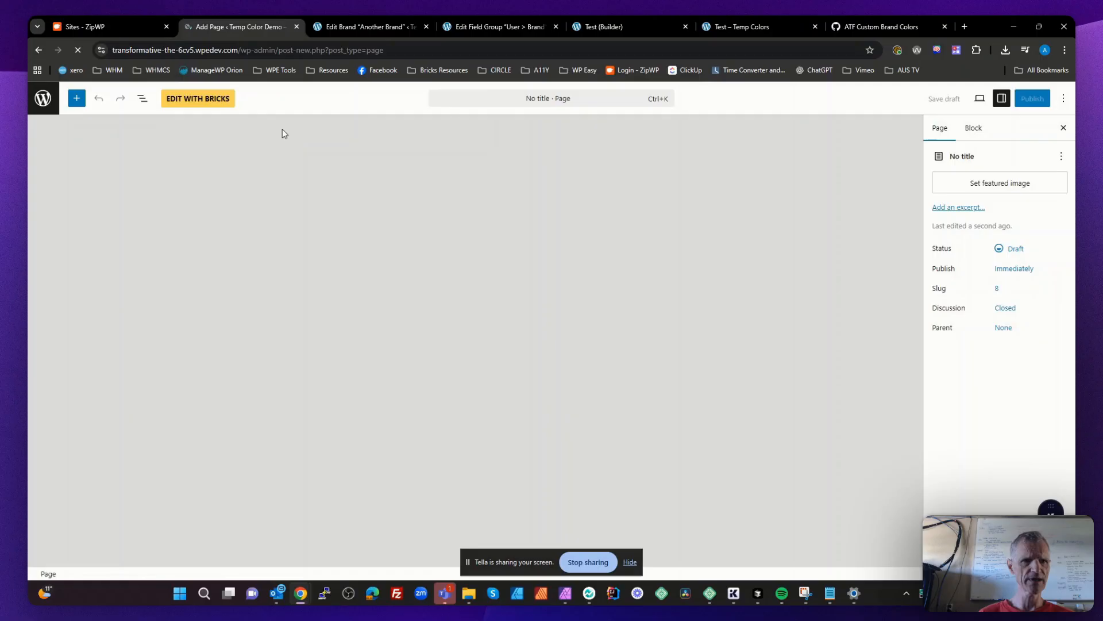
pyautogui.click(198, 98)
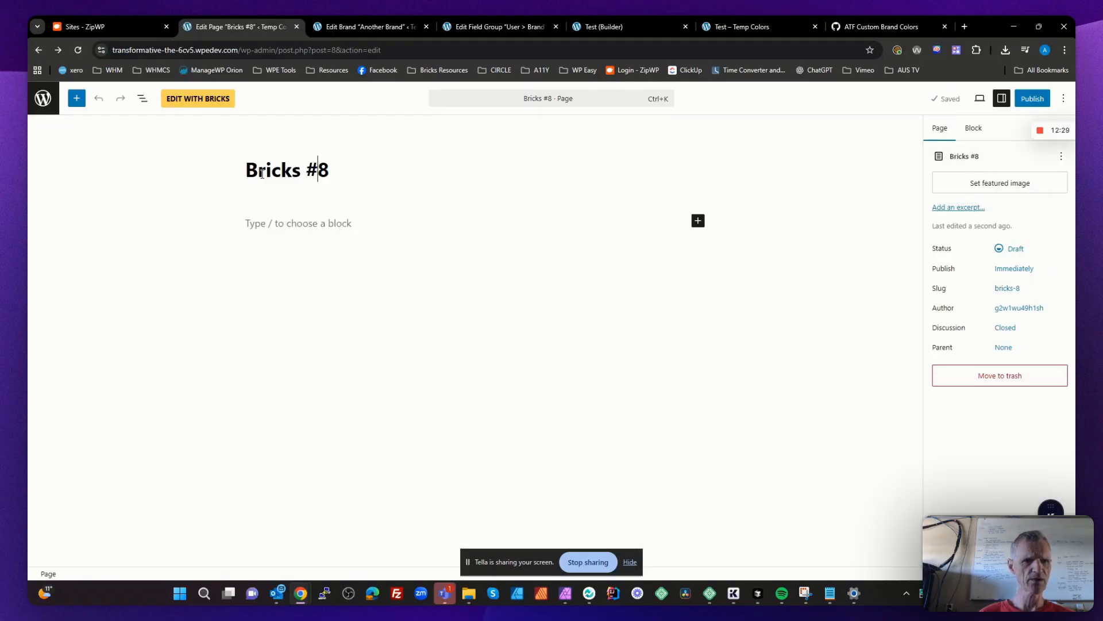
# - Retitle the page Temp Colors in the WordPress editor and open it in the Bricks builder
pyautogui.moveTo(257, 172); pyautogui.dragTo(340, 168)
pyautogui.press('BackSpace')
pyautogui.press('BackSpace')
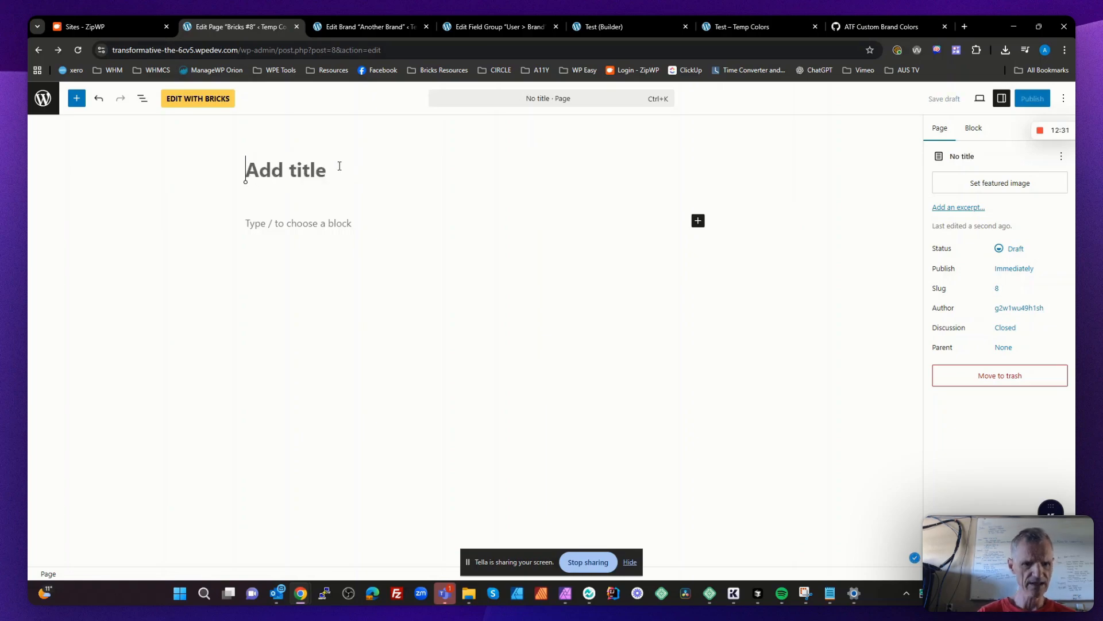
pyautogui.write('Temp Colors')
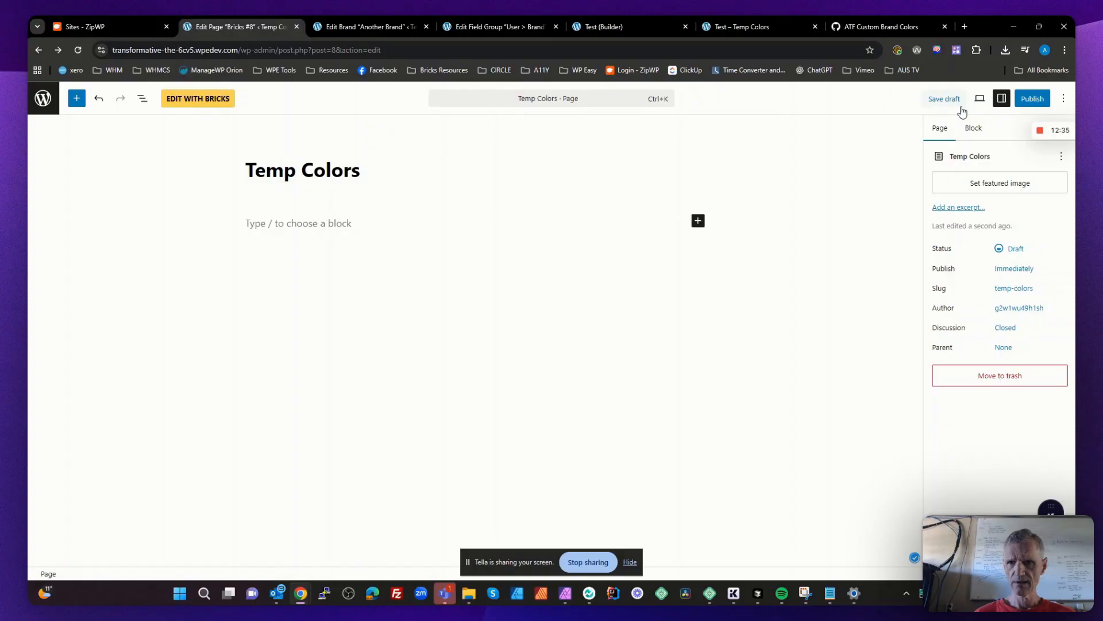
pyautogui.click(1031, 98)
pyautogui.click(170, 101)
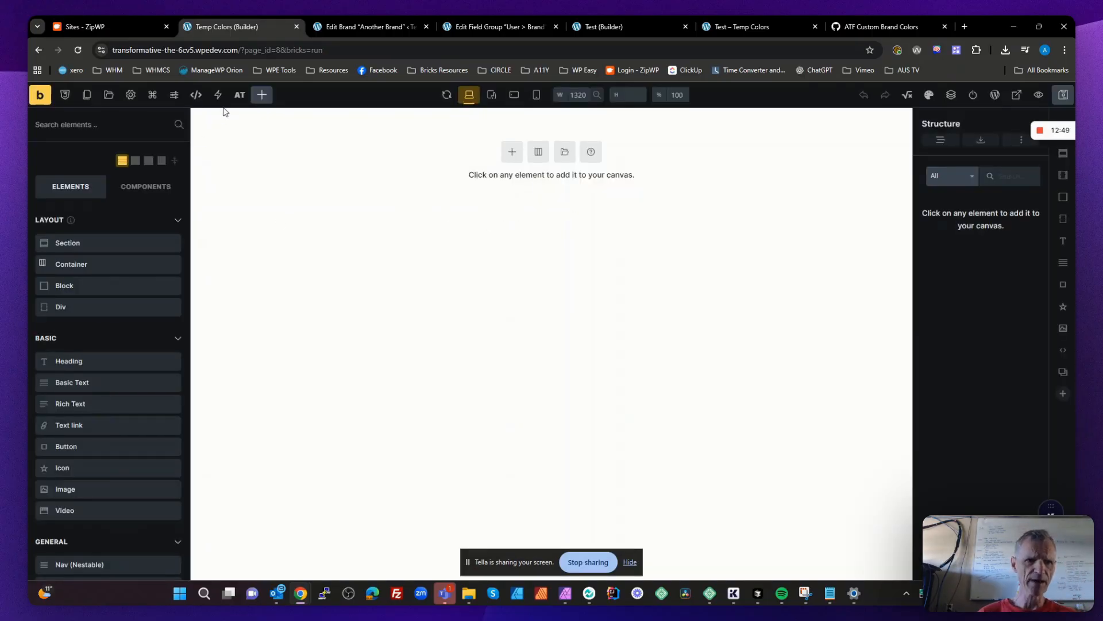
# - In the AT Framework, enable all global CSS variables and the AT Framework and AT Contextual global colors
pyautogui.click(240, 96)
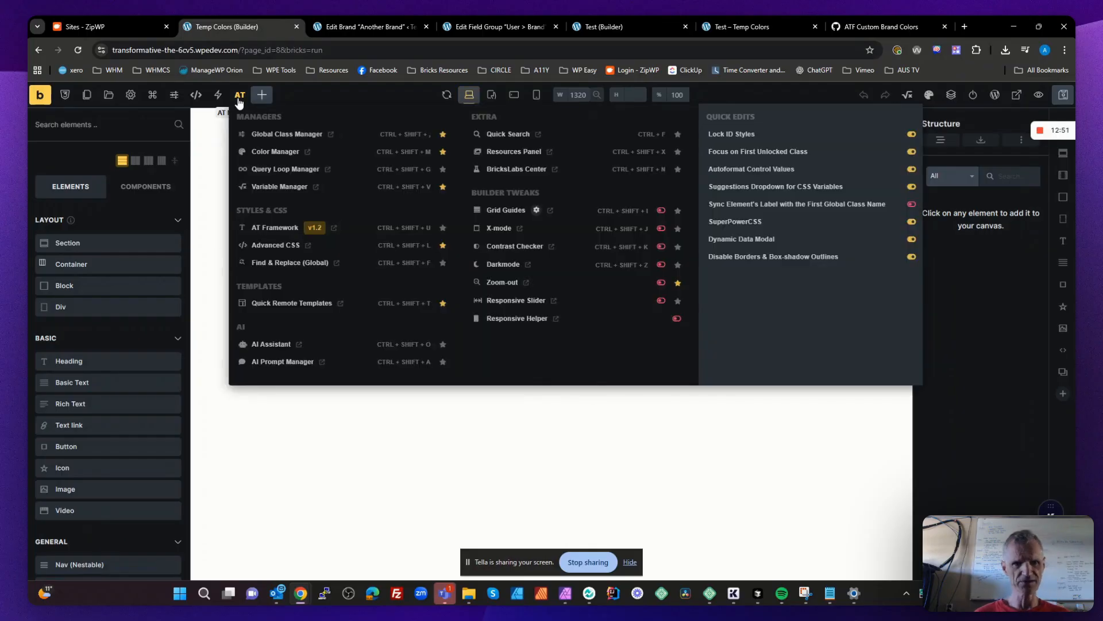
pyautogui.click(278, 231)
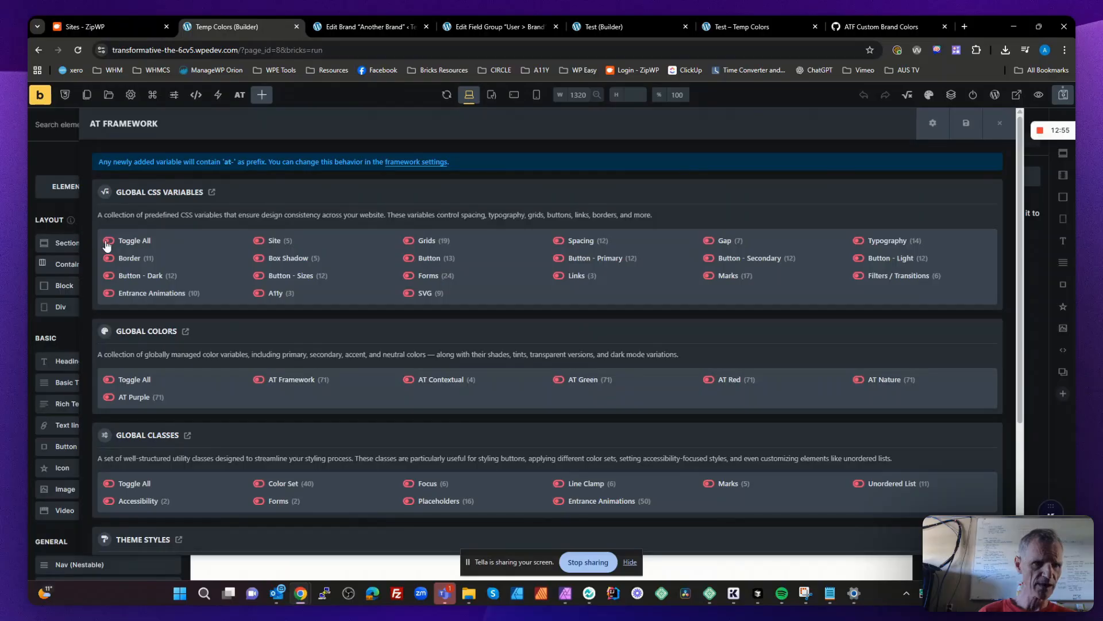
pyautogui.click(108, 242)
pyautogui.scroll(-1, 206, 309)
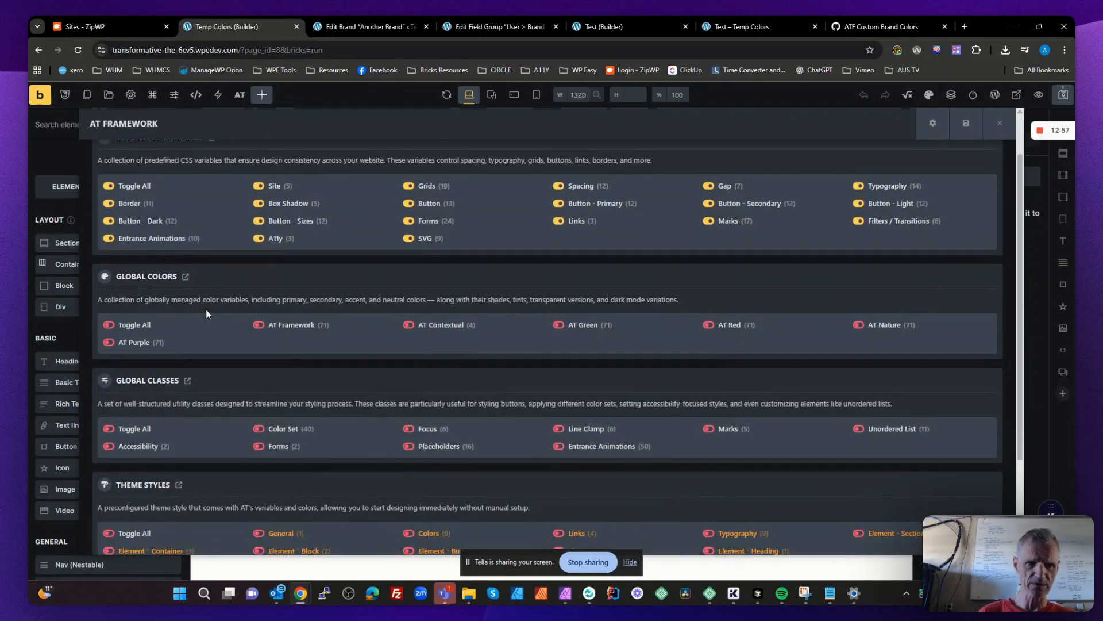
pyautogui.scroll(-1, 206, 309)
pyautogui.click(259, 271)
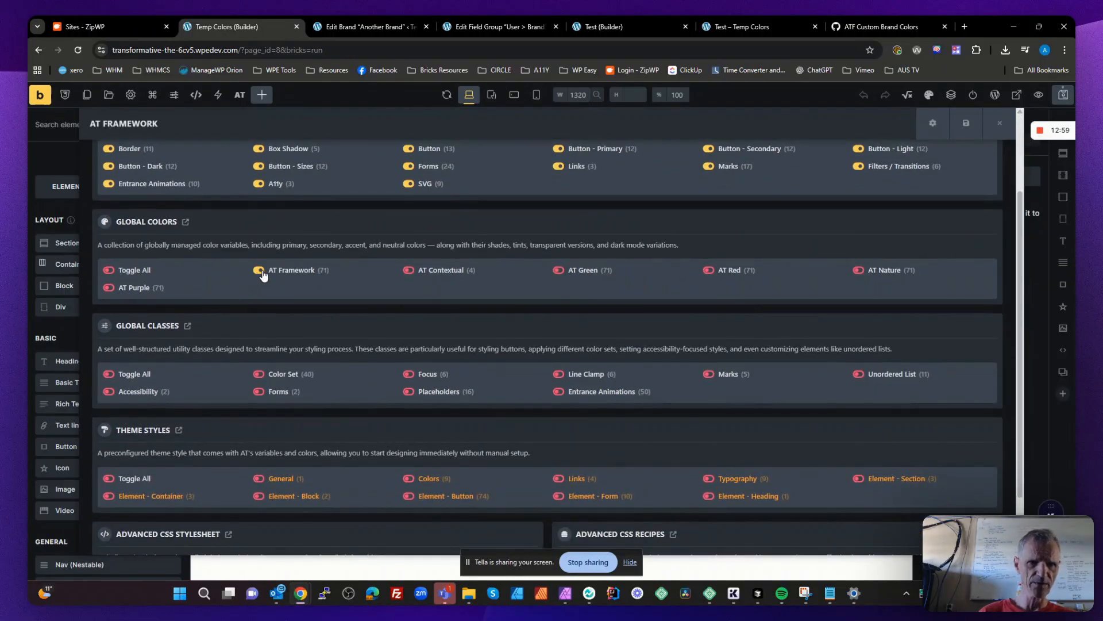
pyautogui.click(409, 271)
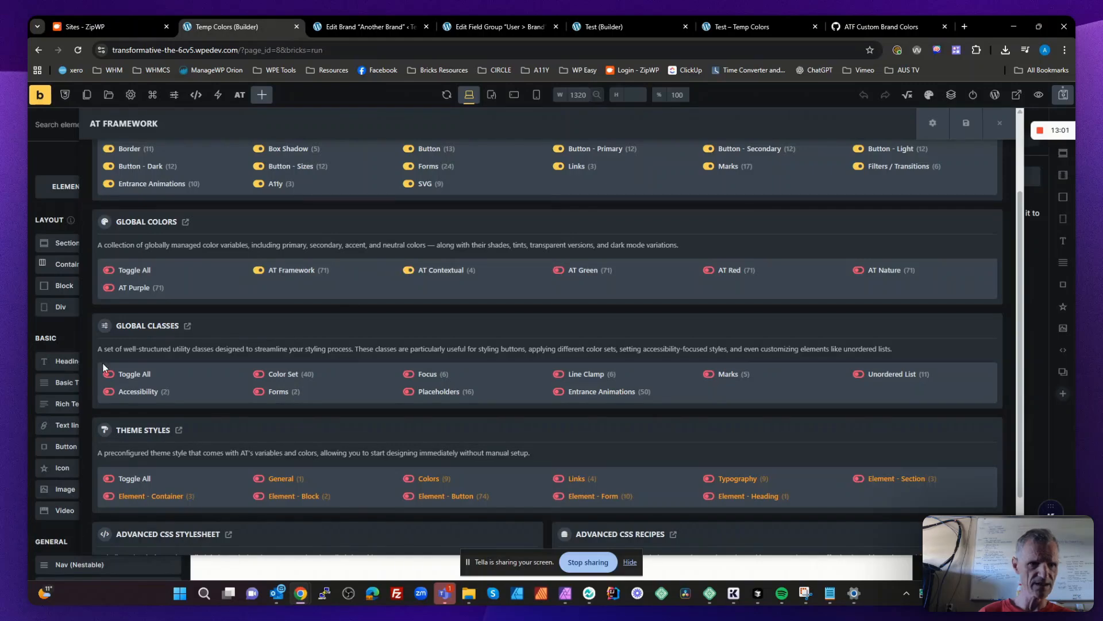
# - Enable all AT Framework global classes and theme styles, along with the globals--v1.0.css stylesheet and AT Recipes
pyautogui.click(111, 378)
pyautogui.scroll(-1, 239, 423)
pyautogui.scroll(1, 239, 424)
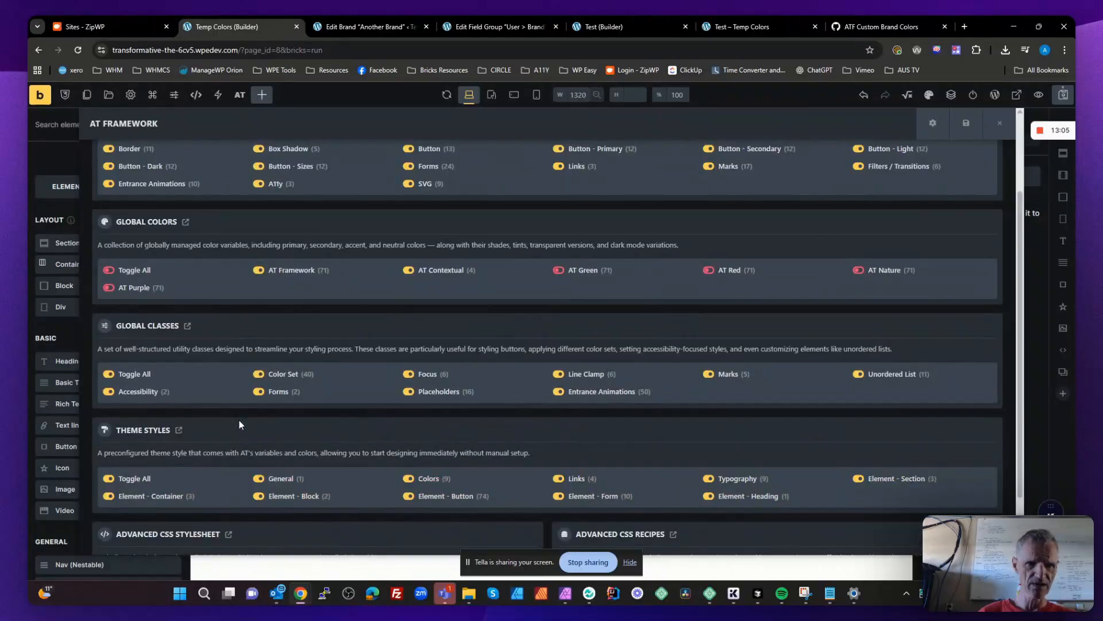
pyautogui.scroll(-1, 605, 401)
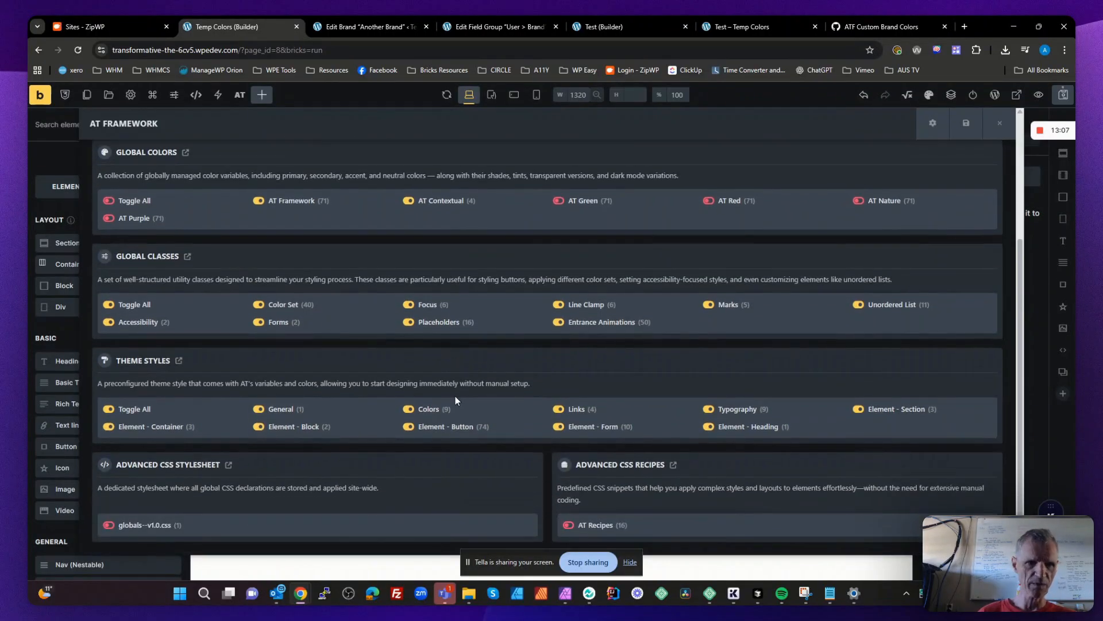
pyautogui.click(108, 524)
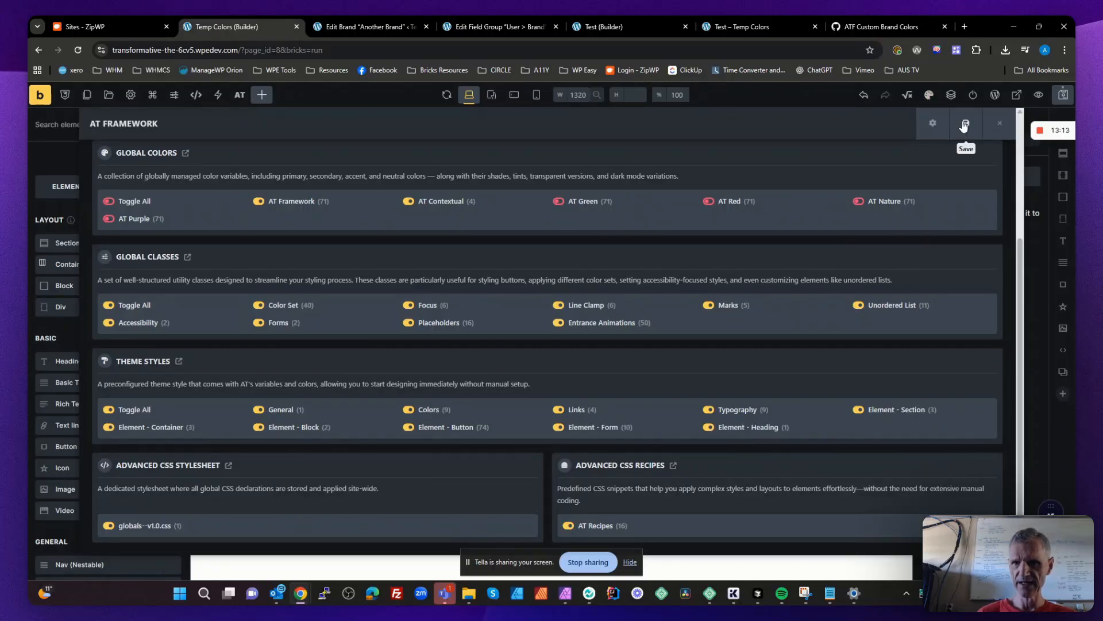
# - Save the page draft with the AT Framework selection and reload the builder
pyautogui.click(1001, 126)
pyautogui.click(1060, 103)
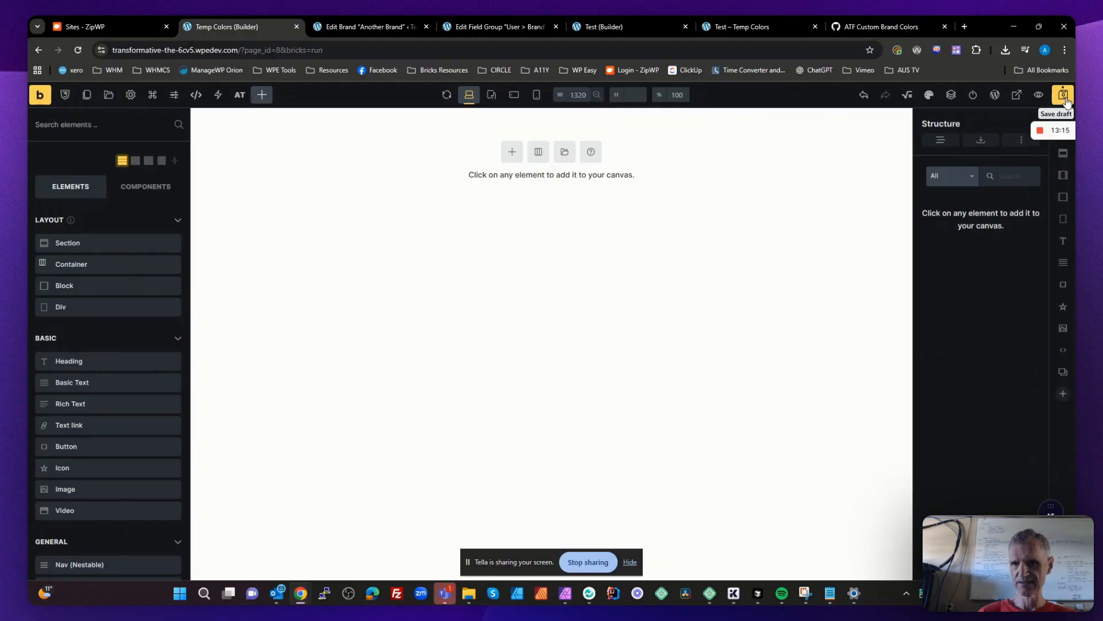
pyautogui.click(79, 51)
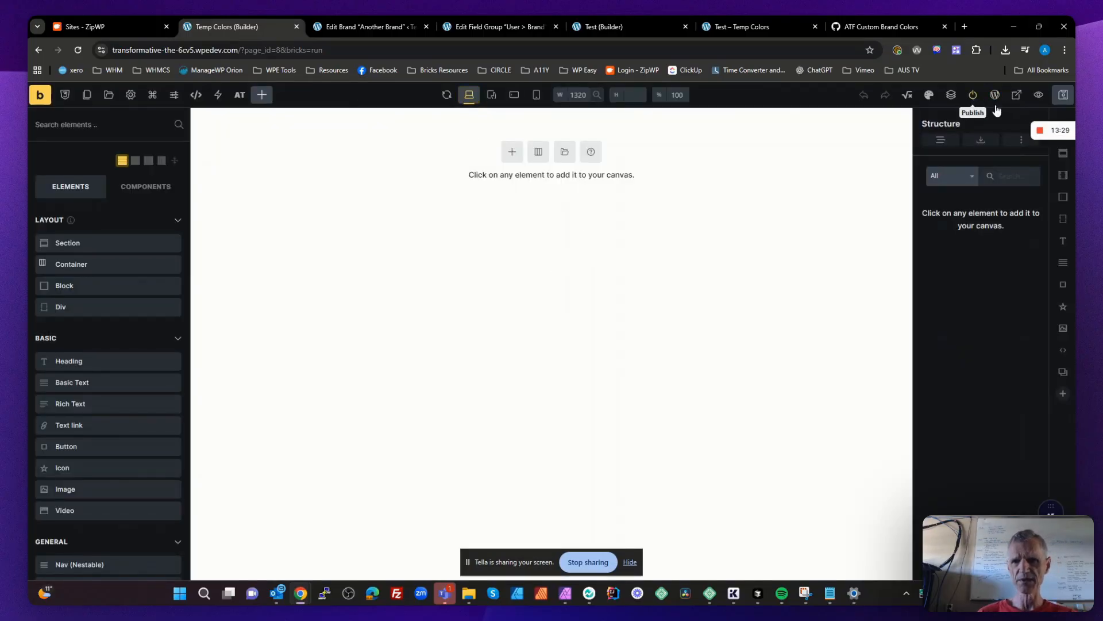
# - Publish the page and review the AT Framework palette in the Color Manager
pyautogui.hotkey('ctrl', 's')
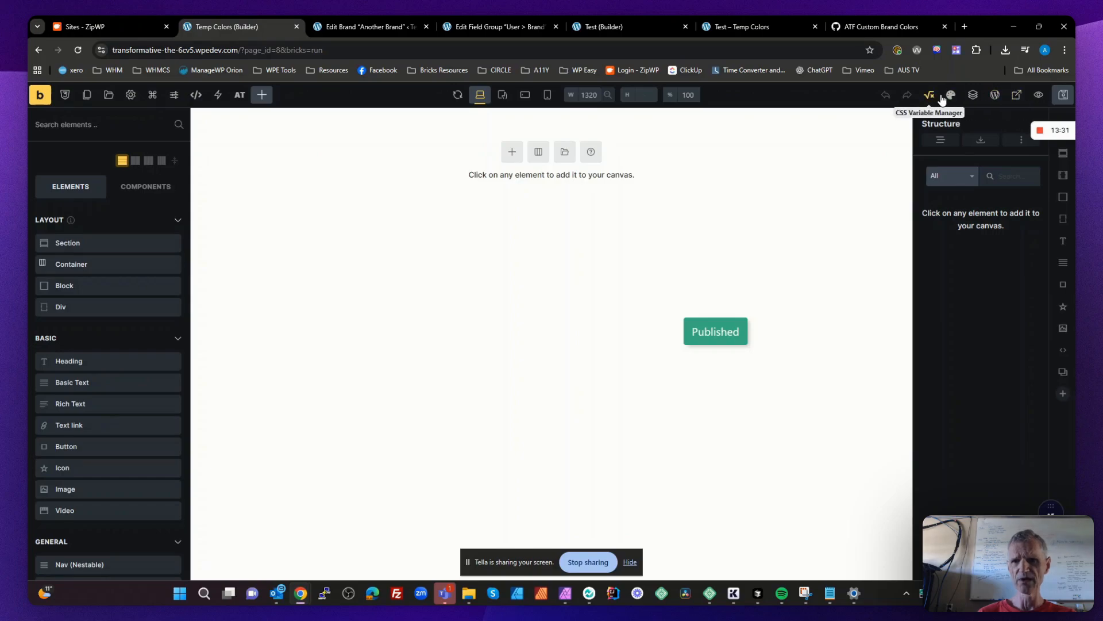
pyautogui.moveTo(913, 217); pyautogui.dragTo(860, 224)
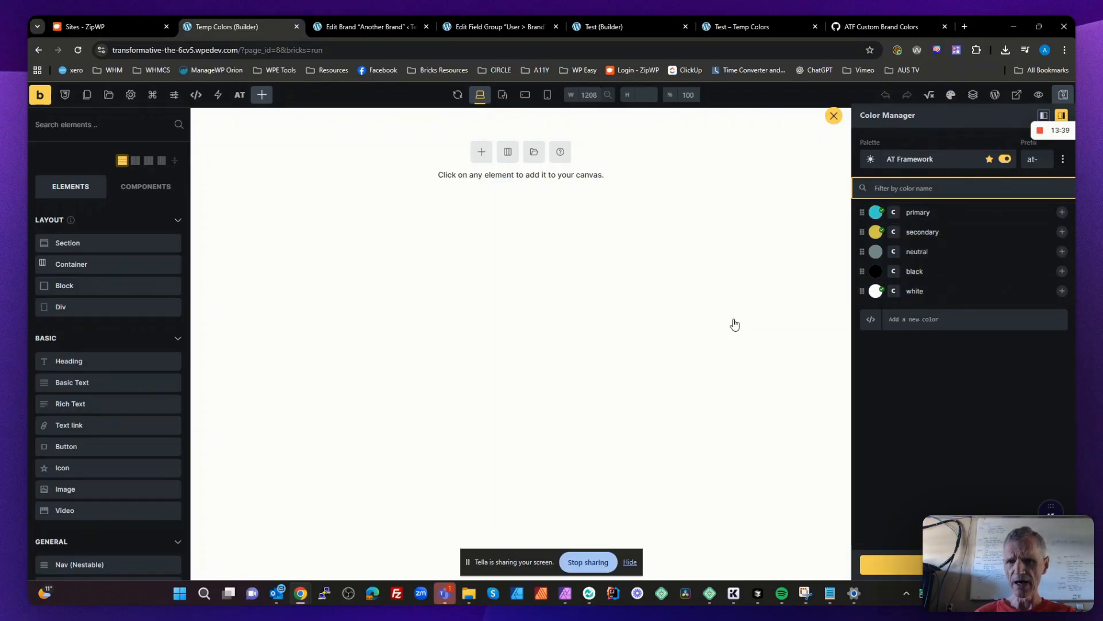
pyautogui.click(735, 324)
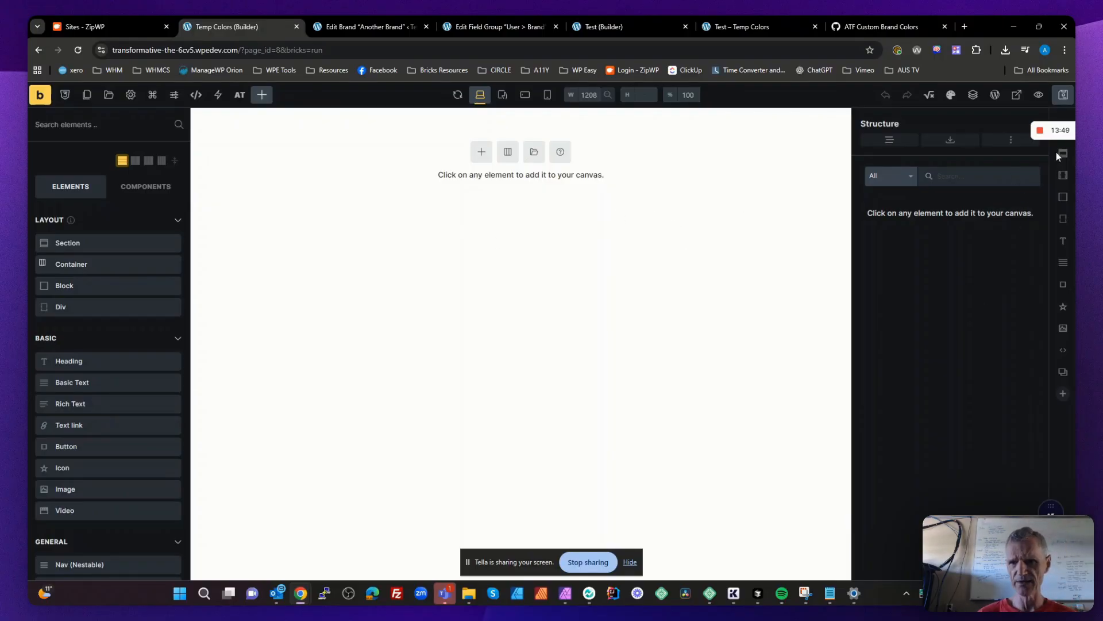
pyautogui.moveTo(1036, 134); pyautogui.dragTo(990, 546)
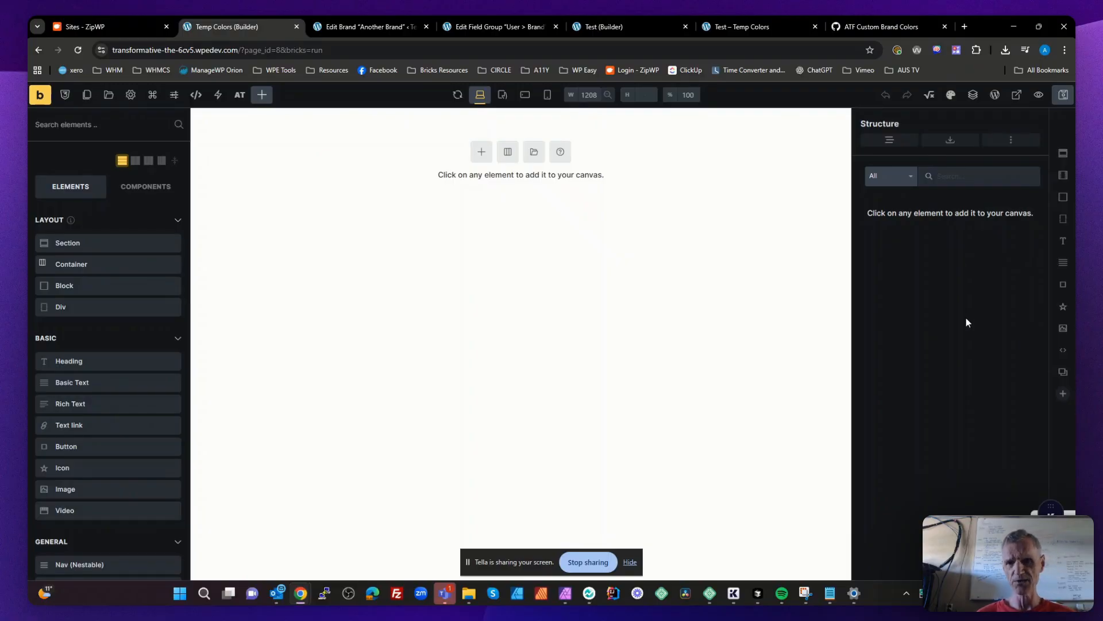
# - Add a section to the canvas and rename it Basic Header
pyautogui.click(1062, 153)
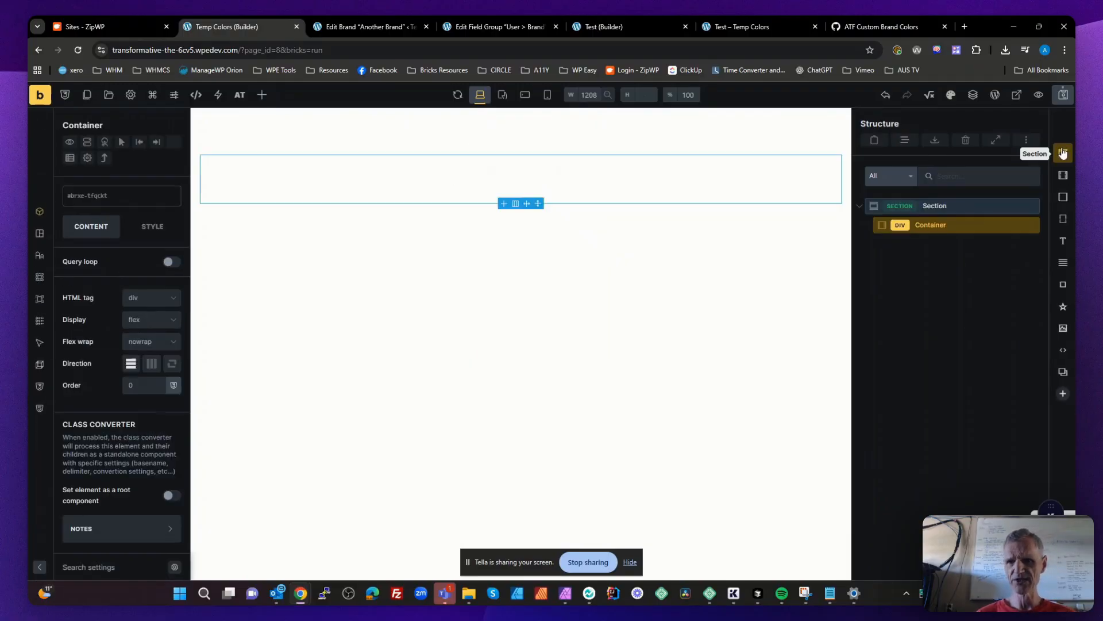
pyautogui.click(951, 203)
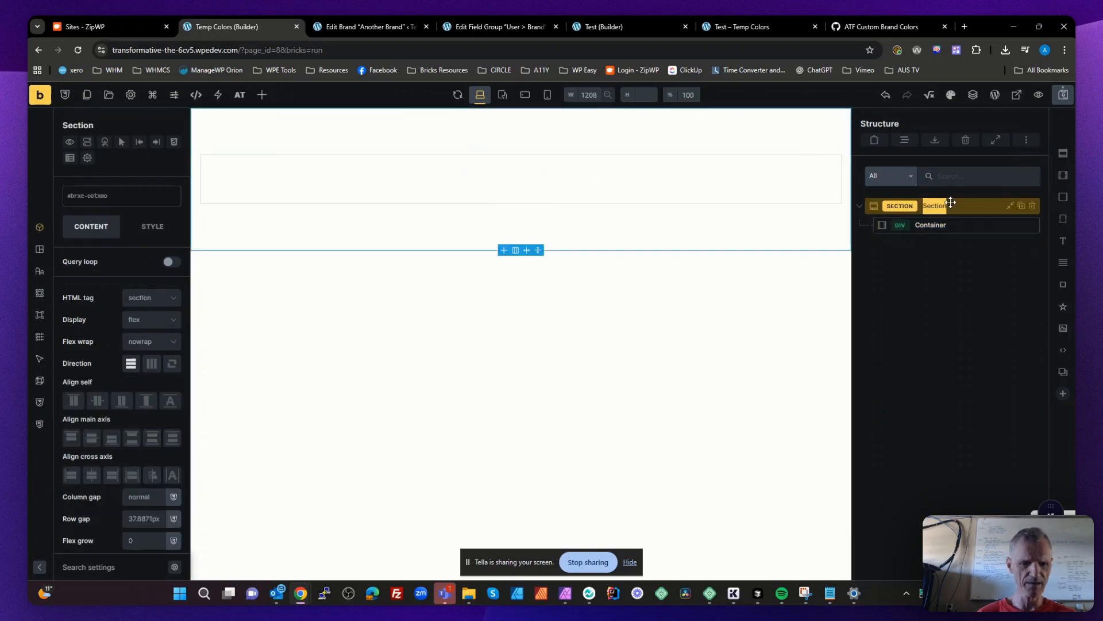
pyautogui.write('Basic')
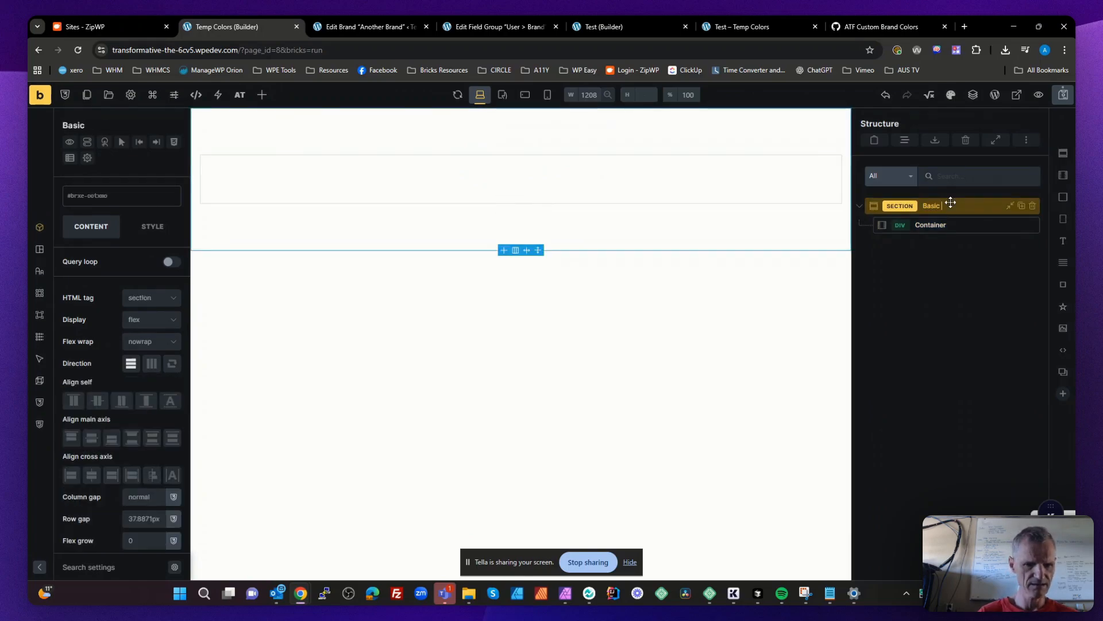
pyautogui.write(' Header')
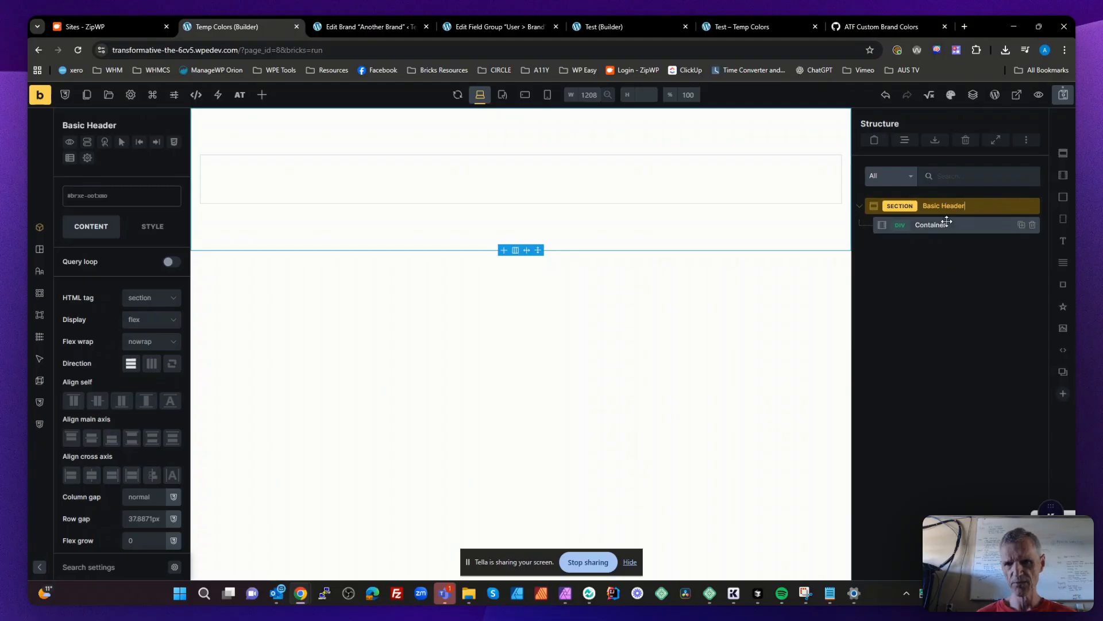
# - Add a block inside the section's container and rename it Row
pyautogui.click(952, 223)
pyautogui.click(1063, 197)
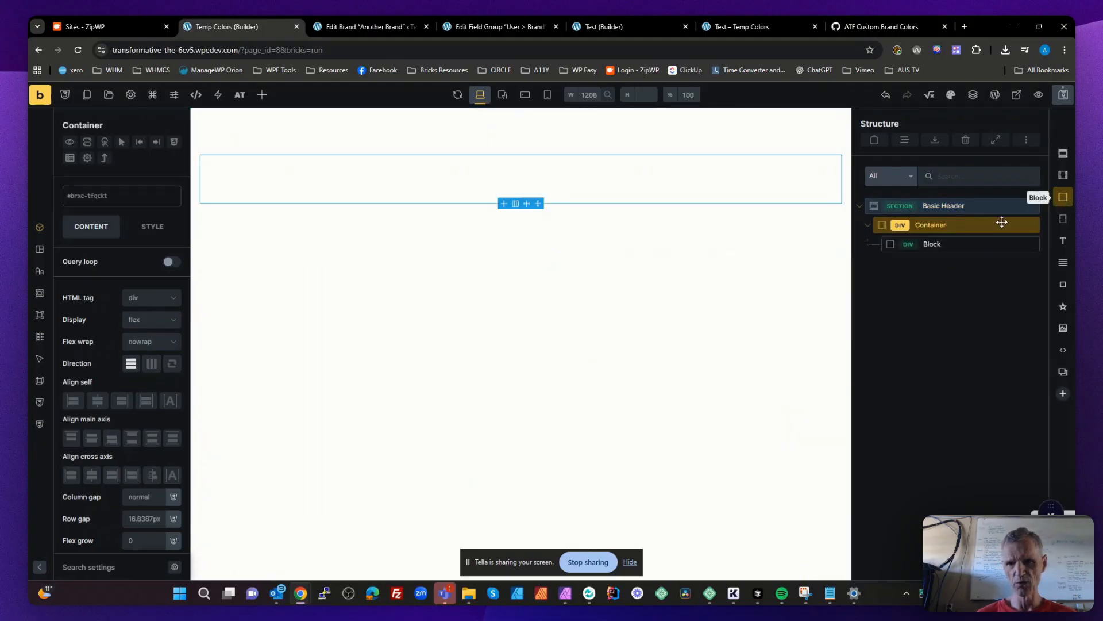
pyautogui.doubleClick(945, 243)
pyautogui.write('Ro')
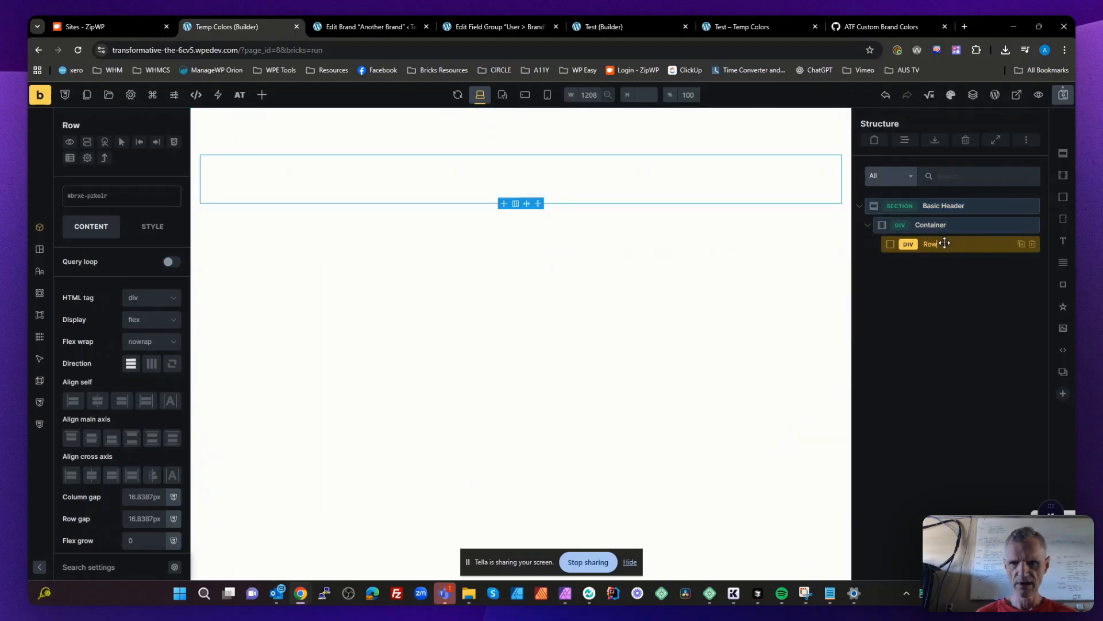
pyautogui.write('w')
pyautogui.click(965, 287)
# - Add an image element inside the Row block and rename it Logo
pyautogui.click(937, 244)
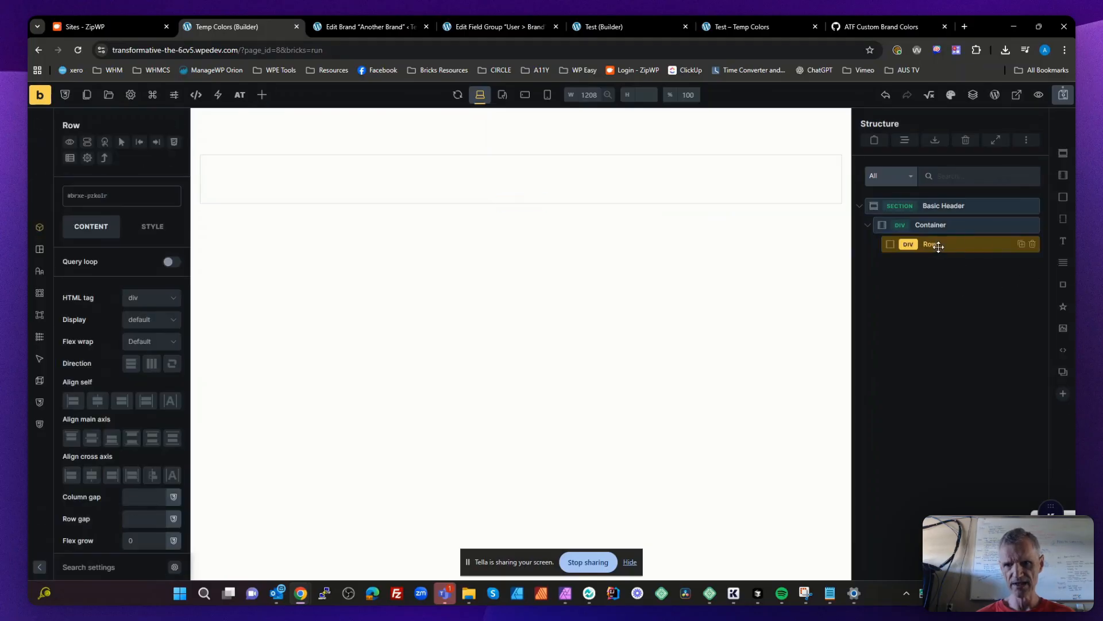
pyautogui.click(1063, 328)
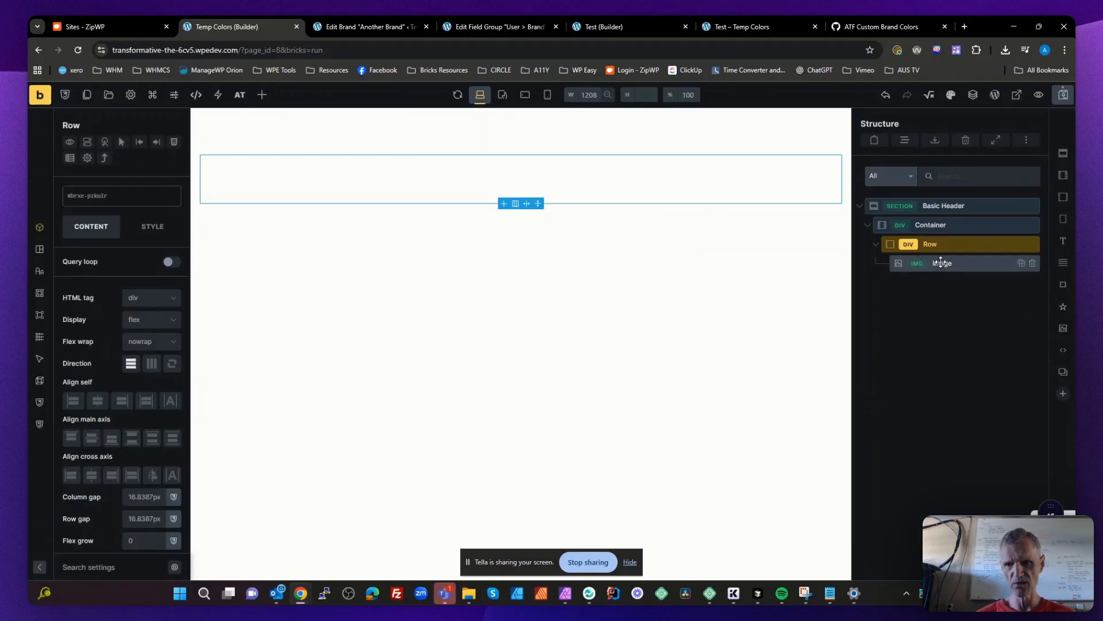
pyautogui.doubleClick(941, 263)
pyautogui.write('Logo')
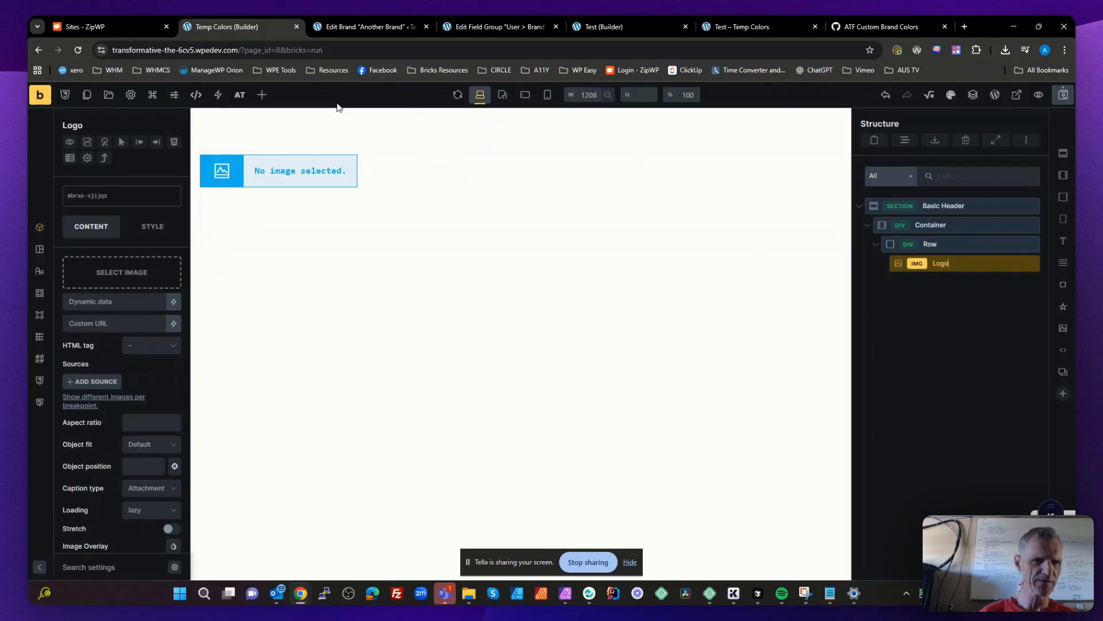
# - Find the Nav (Nestable) element, place it below Logo inside Row, and shorten its label to Nav
pyautogui.click(261, 98)
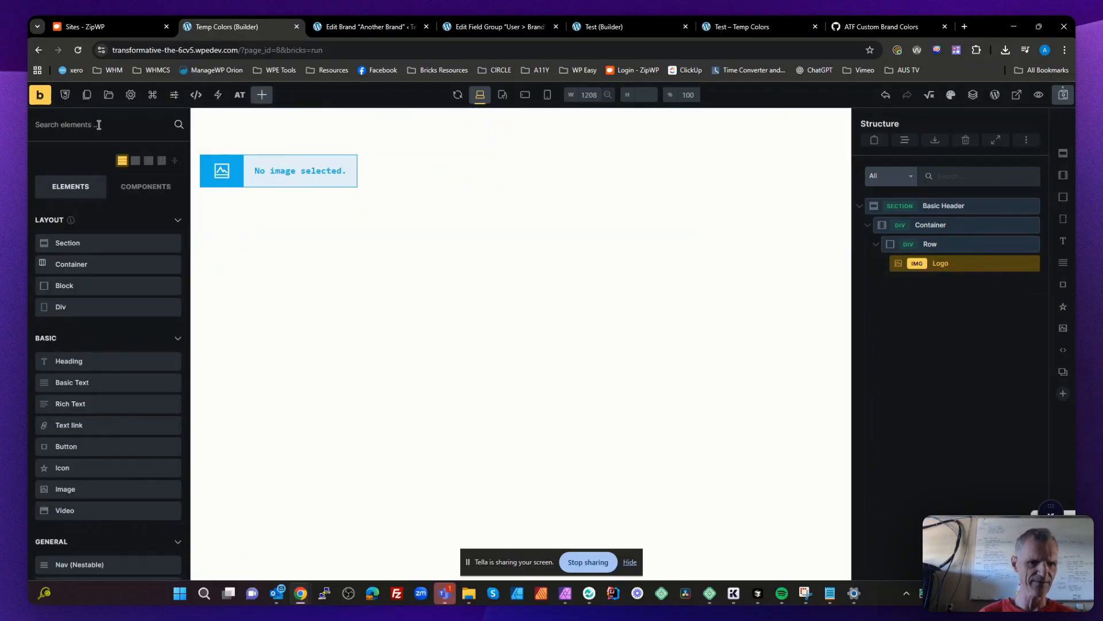
pyautogui.write('nav')
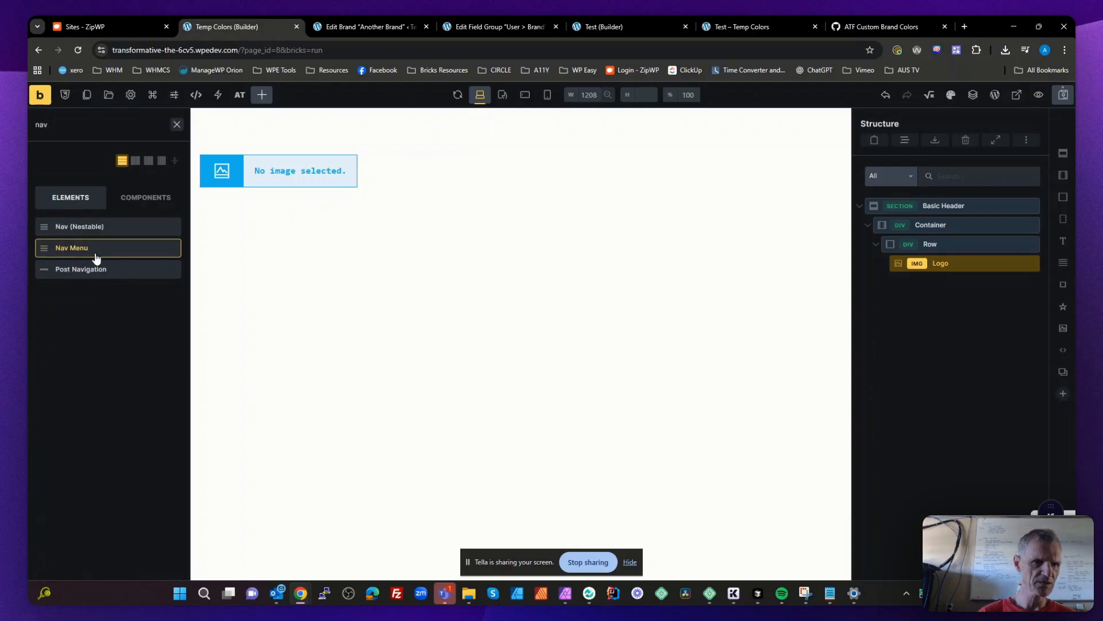
pyautogui.moveTo(88, 228); pyautogui.dragTo(934, 290)
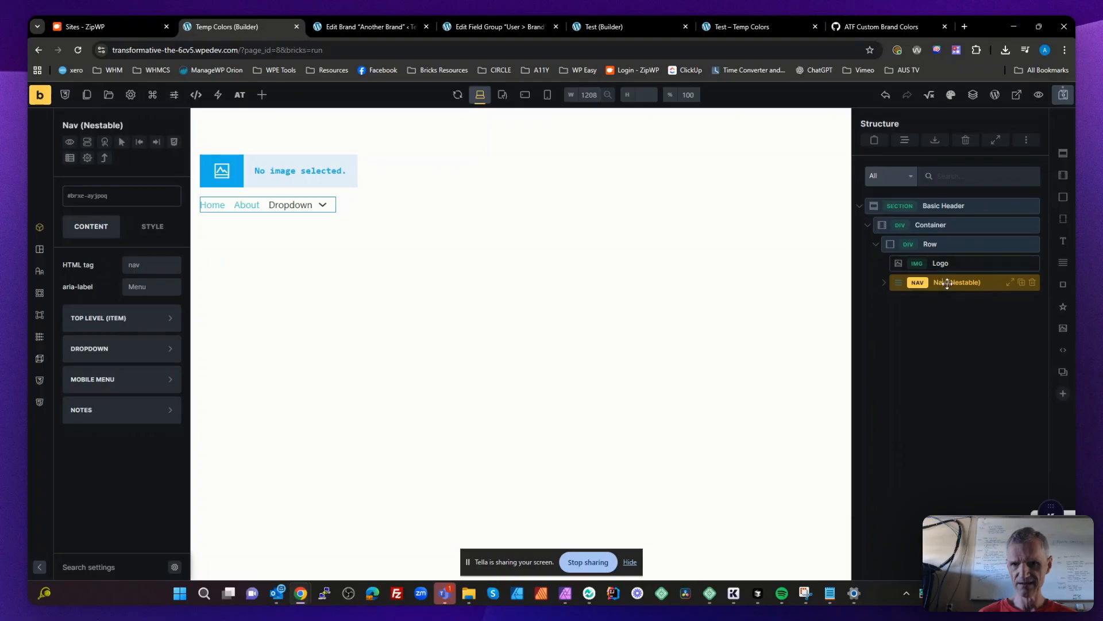
pyautogui.press('Delete')
pyautogui.press('Delete')
pyautogui.press('Delete')
pyautogui.press('Delete')
pyautogui.press('Delete')
pyautogui.press('Delete')
pyautogui.press('Delete')
pyautogui.press('Delete')
pyautogui.press('Delete')
pyautogui.press('Delete')
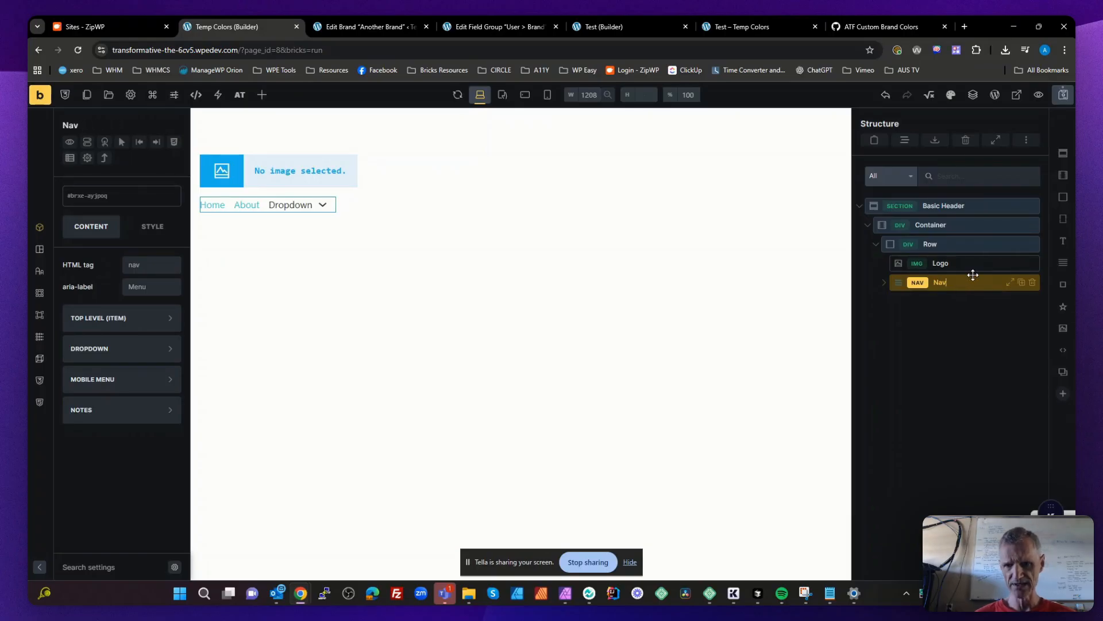
pyautogui.click(936, 322)
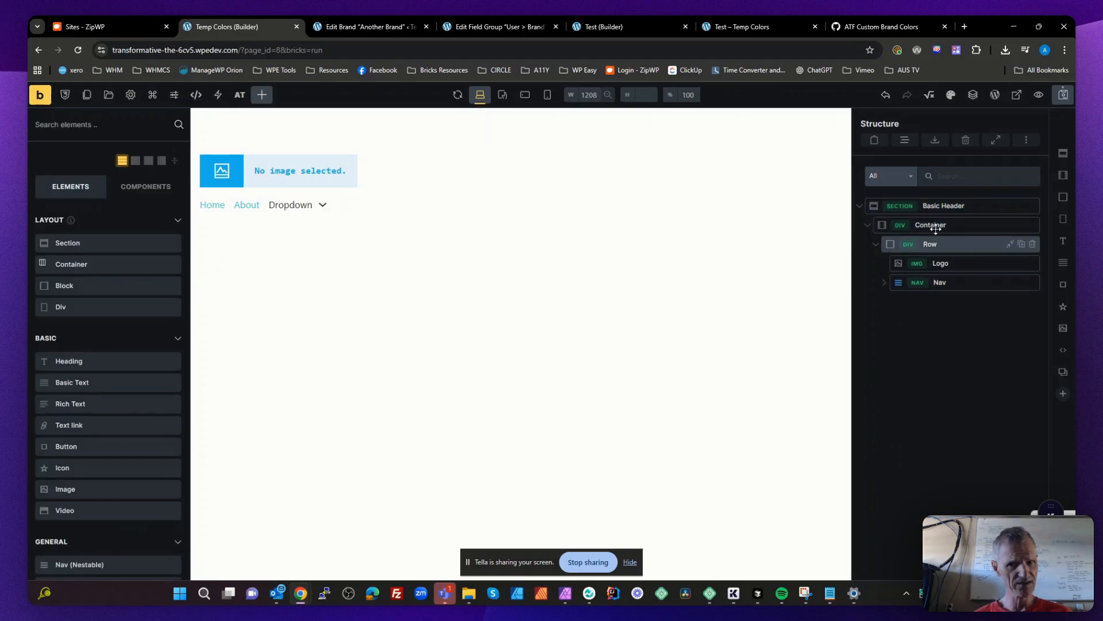
# - Generate classes for the Basic Header section and its children with the Class Converter, using the basename basic-header
pyautogui.rightClick(930, 200)
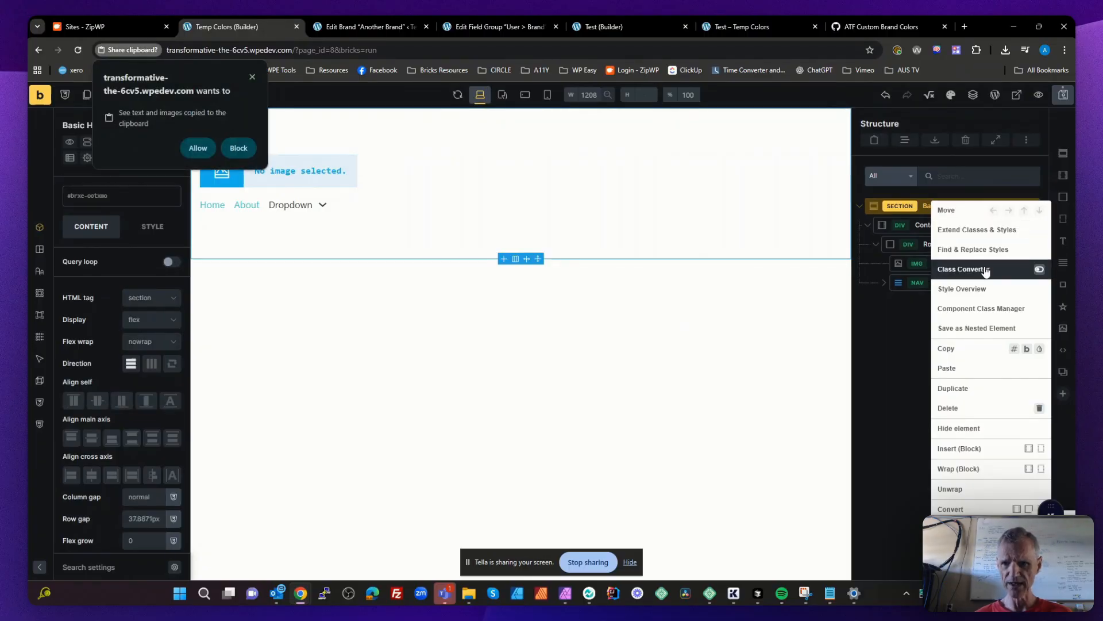
pyautogui.click(986, 272)
pyautogui.scroll(-5, 978, 360)
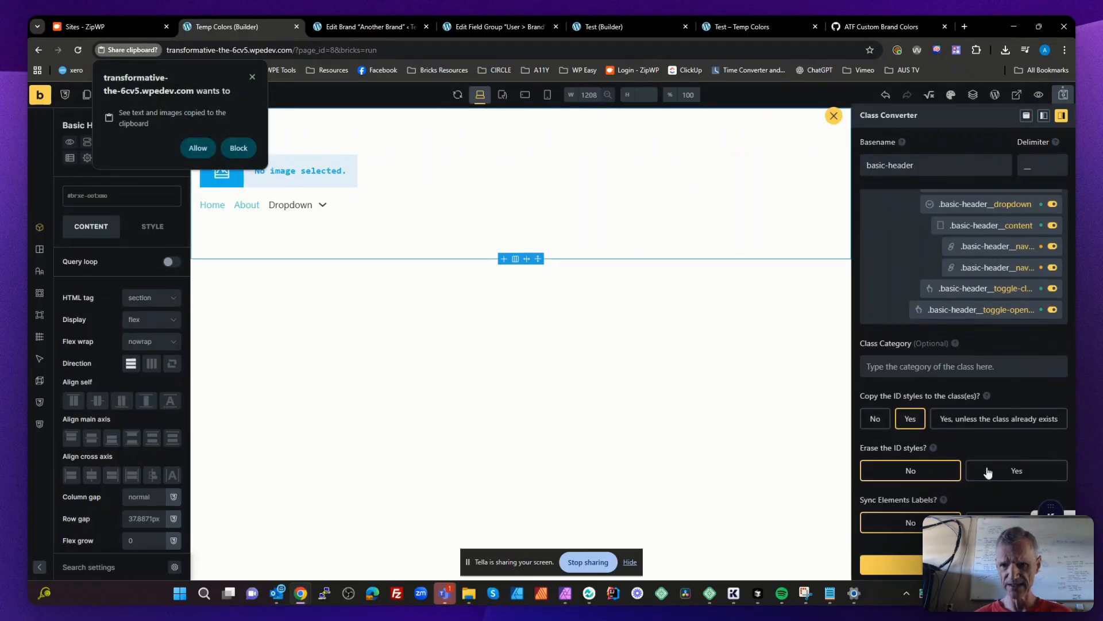
pyautogui.click(965, 564)
pyautogui.click(968, 324)
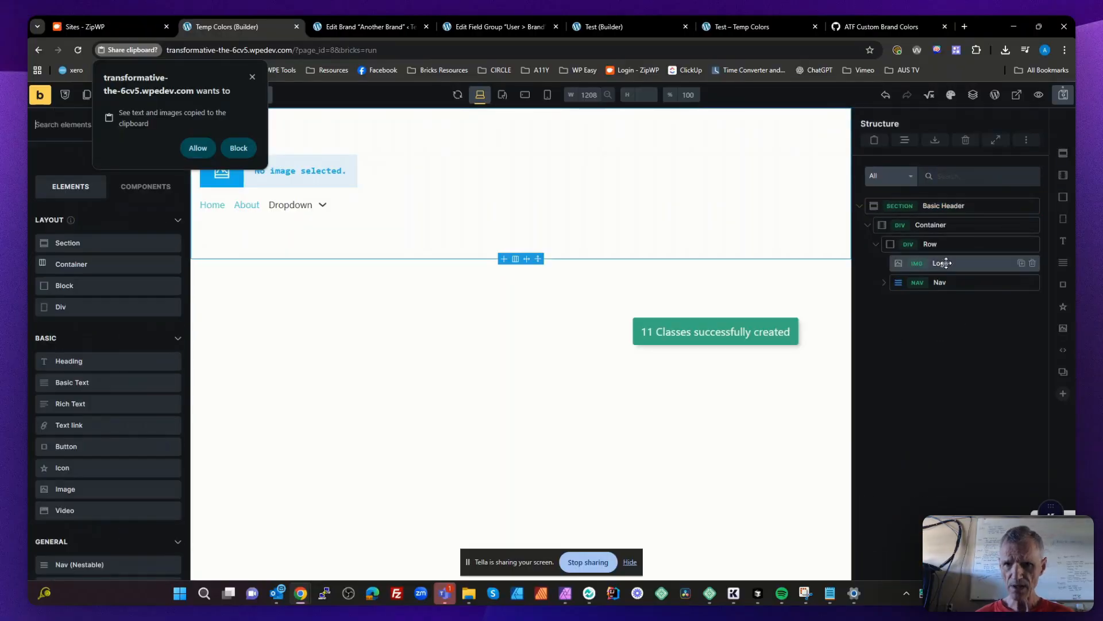
# - Allow clipboard access and lay out the Row horizontally, centred on the cross axis with space between on the main axis
pyautogui.click(939, 244)
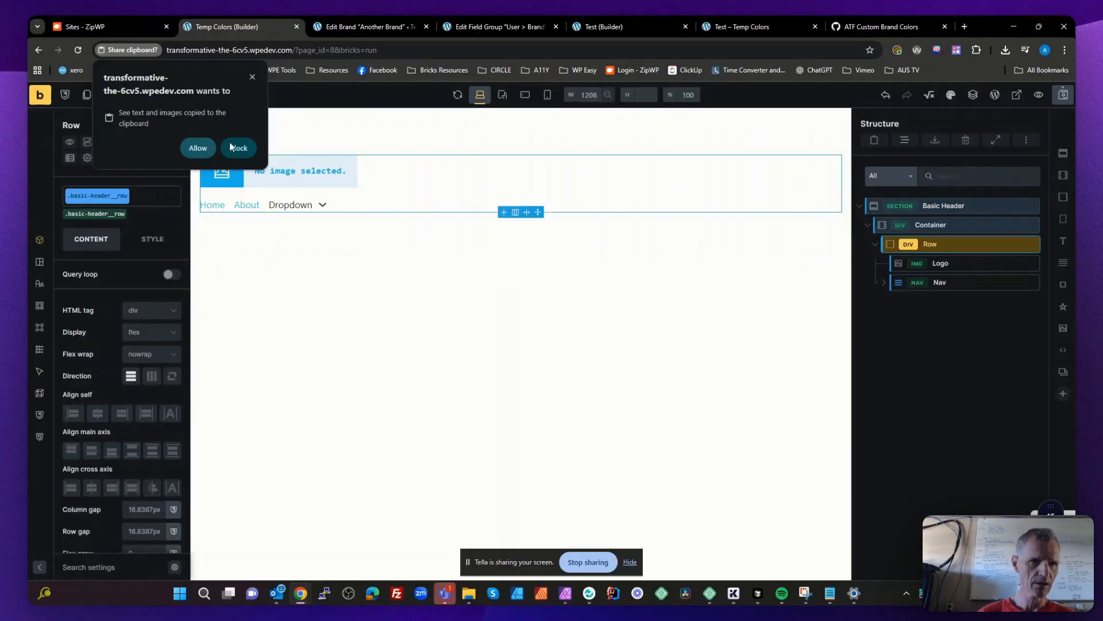
pyautogui.click(205, 146)
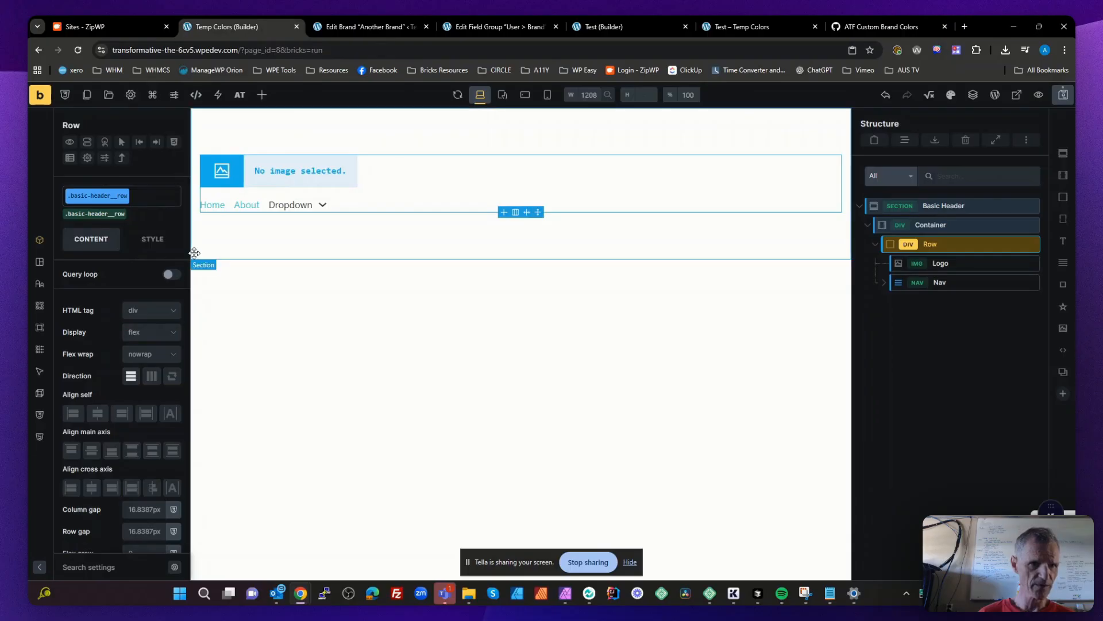
pyautogui.moveTo(190, 256); pyautogui.dragTo(265, 250)
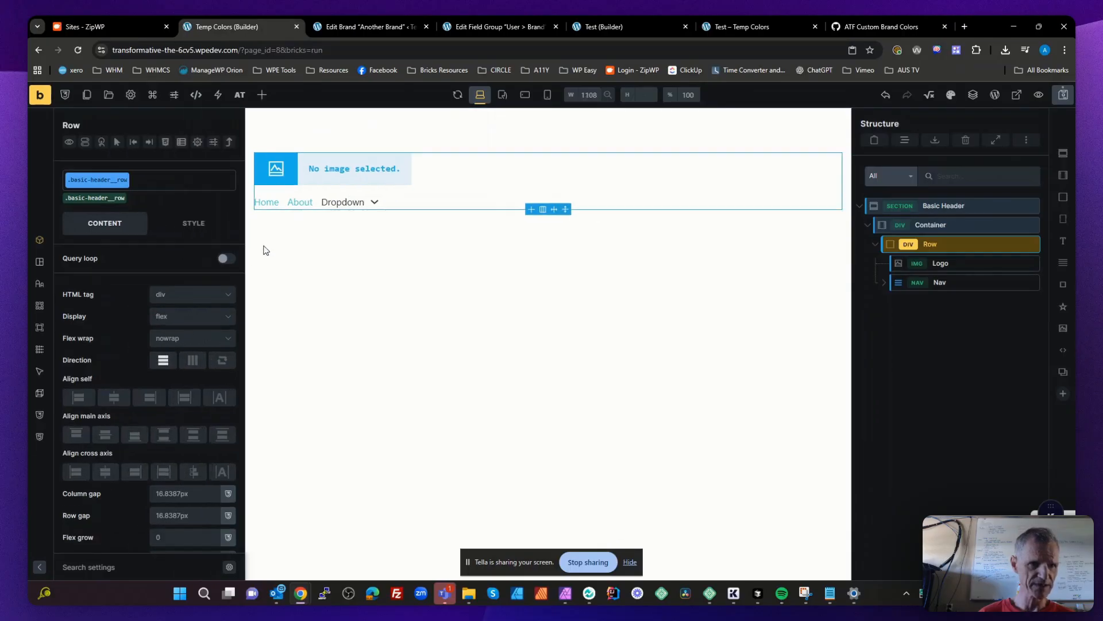
pyautogui.click(206, 360)
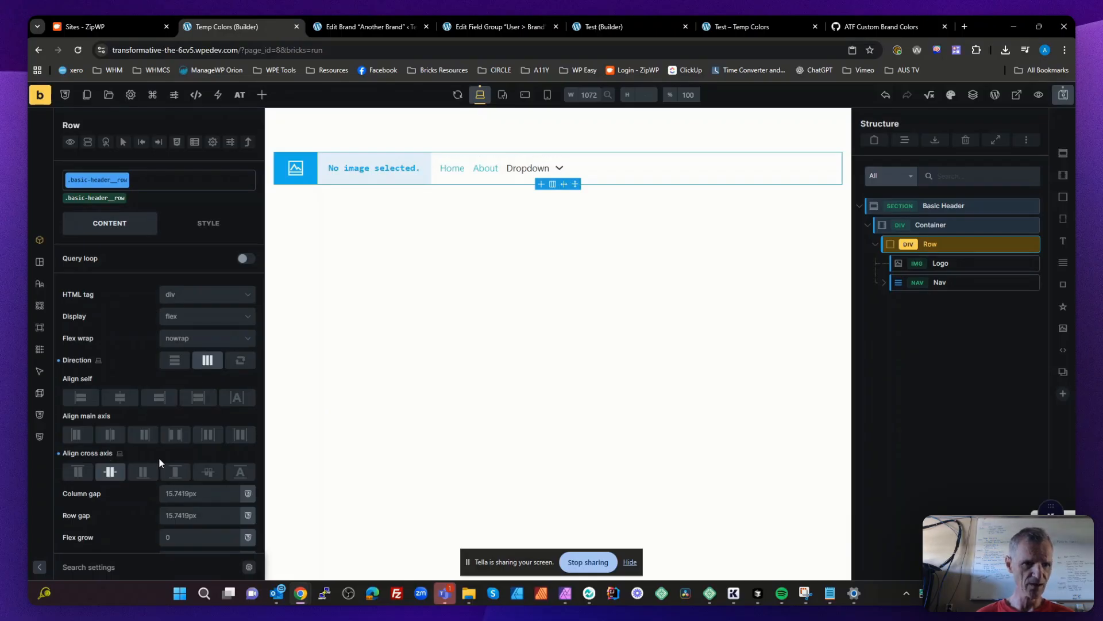
pyautogui.click(175, 435)
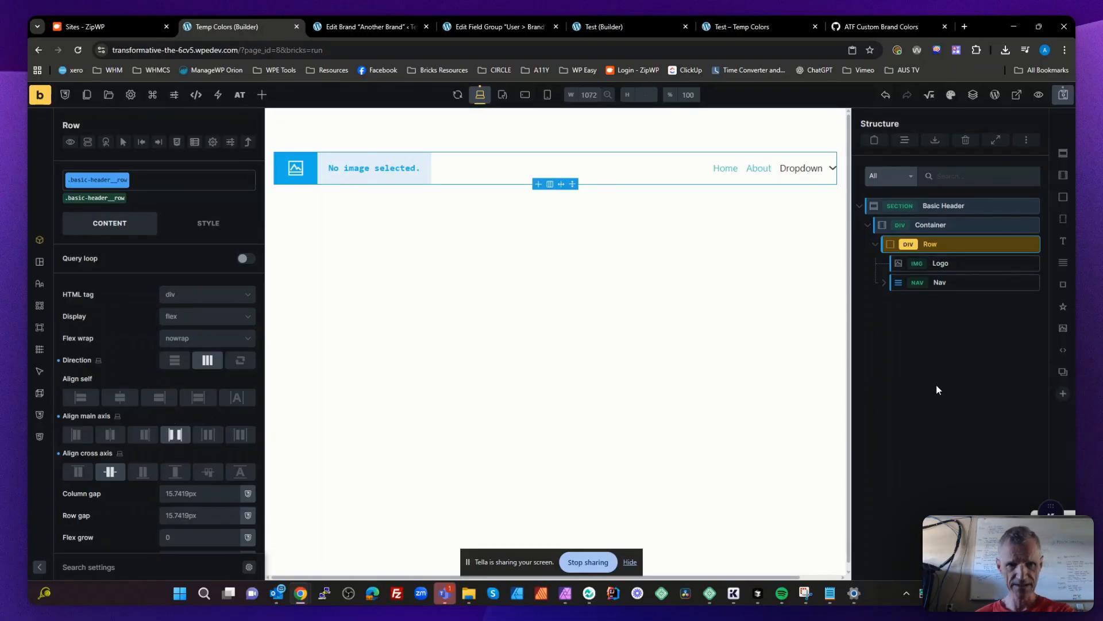
# - Upload logoipsum-400.svg from the Downloads folder and insert it as the Logo element's image
pyautogui.click(945, 284)
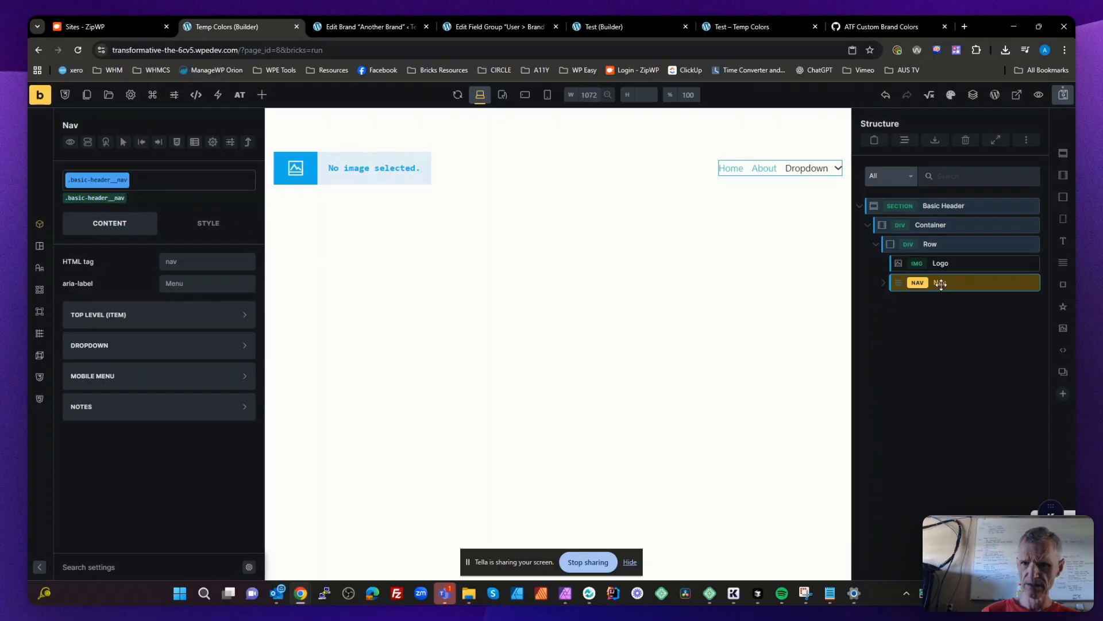
pyautogui.click(956, 258)
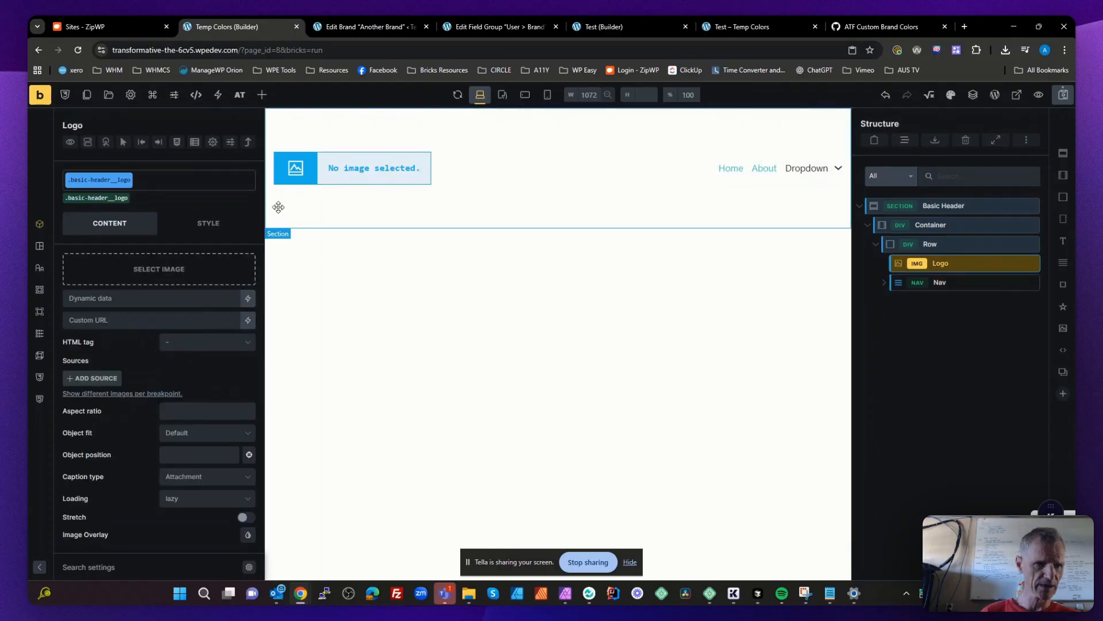
pyautogui.click(177, 269)
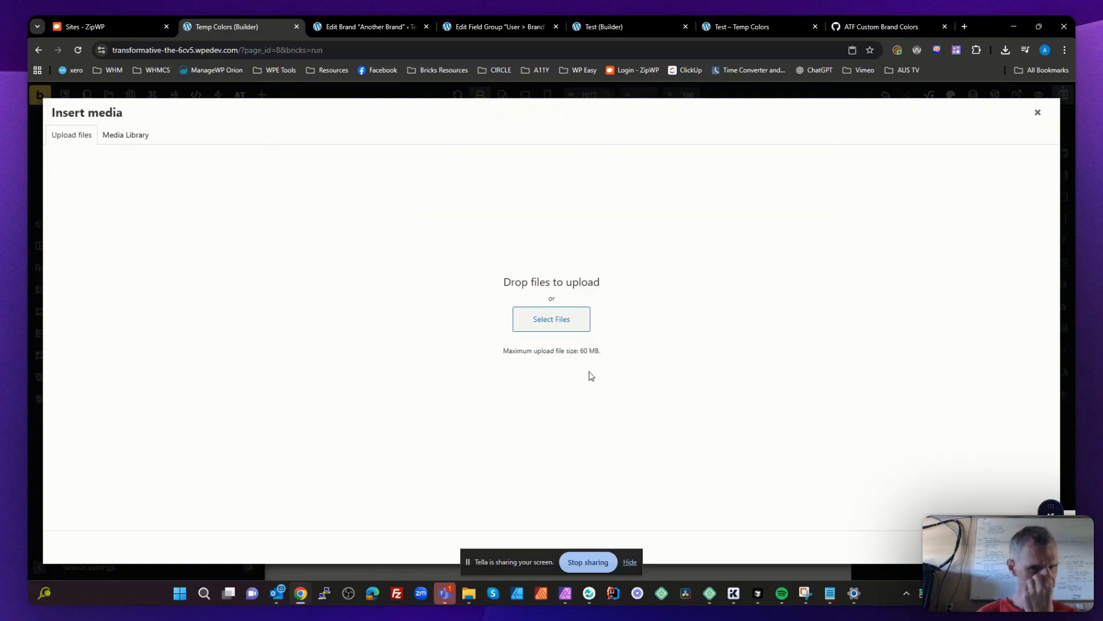
pyautogui.moveTo(467, 598)
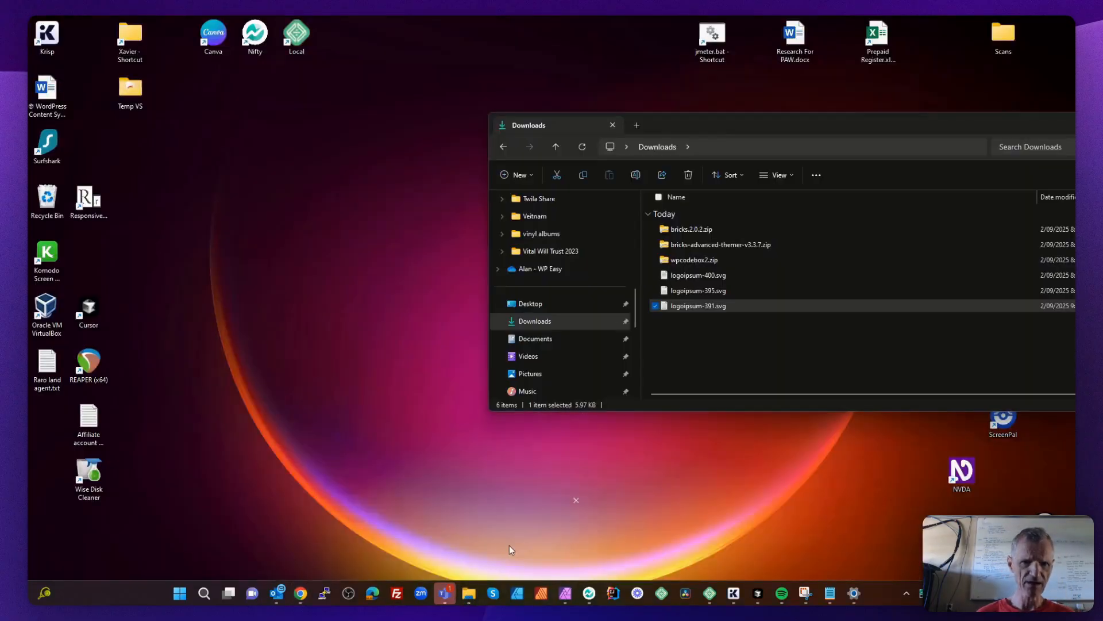
pyautogui.click(509, 546)
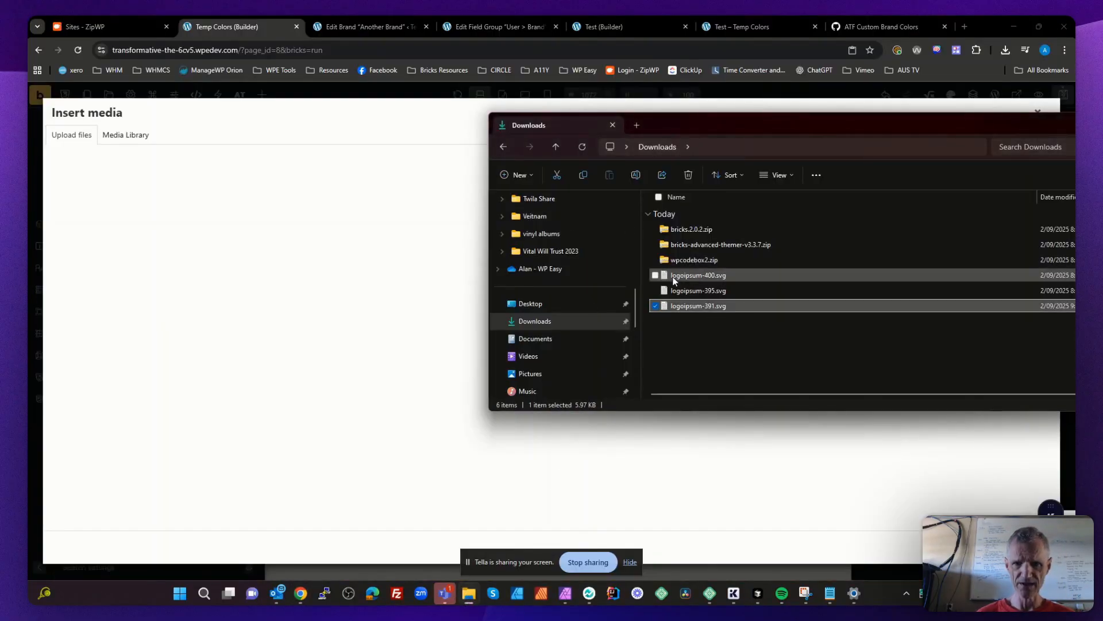
pyautogui.click(695, 276)
pyautogui.moveTo(686, 279); pyautogui.dragTo(379, 236)
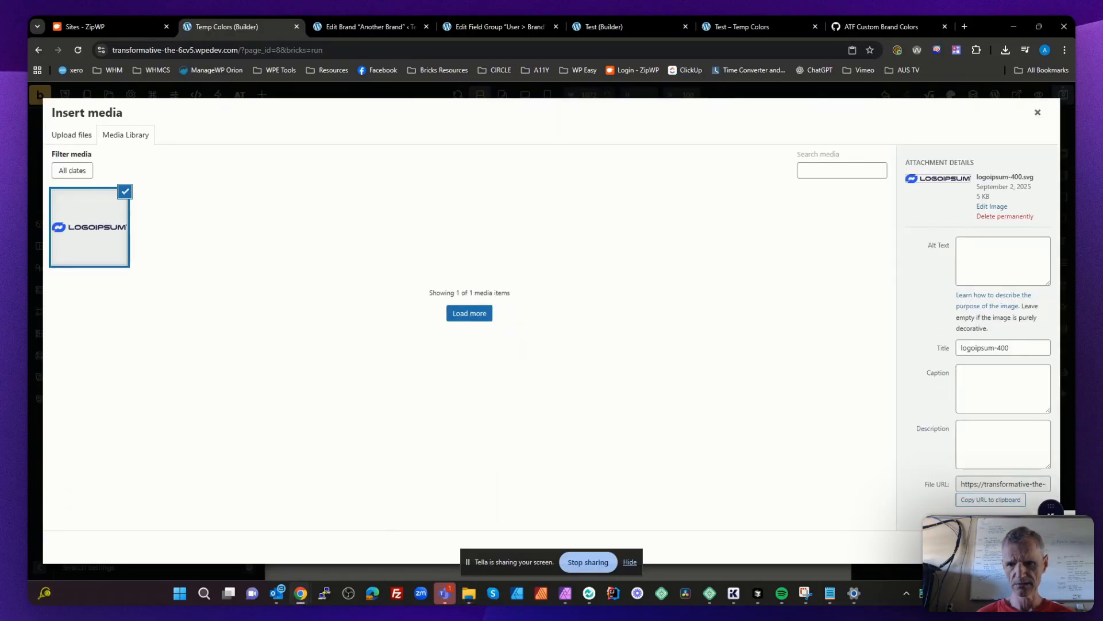
pyautogui.click(1032, 546)
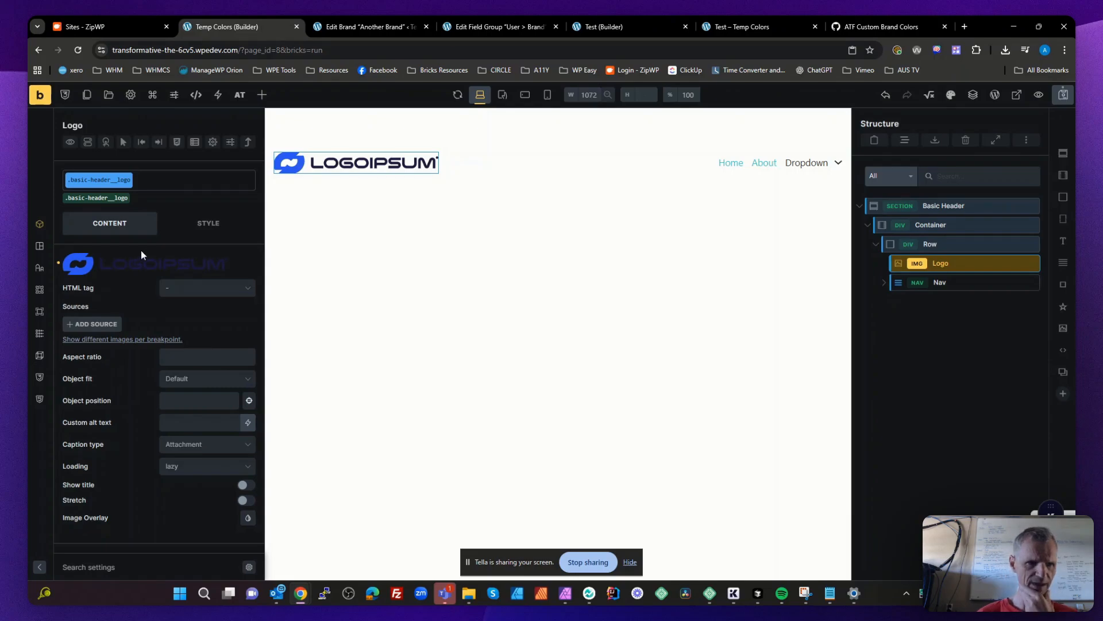
# - Set the Logo element's width to 200px
pyautogui.click(39, 245)
pyautogui.scroll(-3, 192, 397)
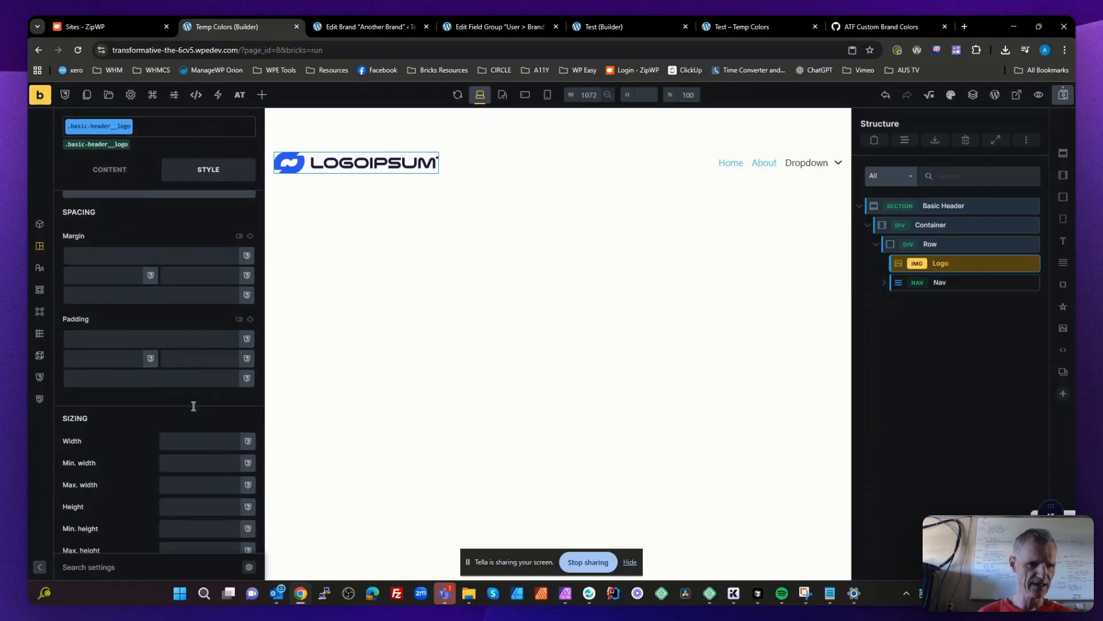
pyautogui.click(185, 355)
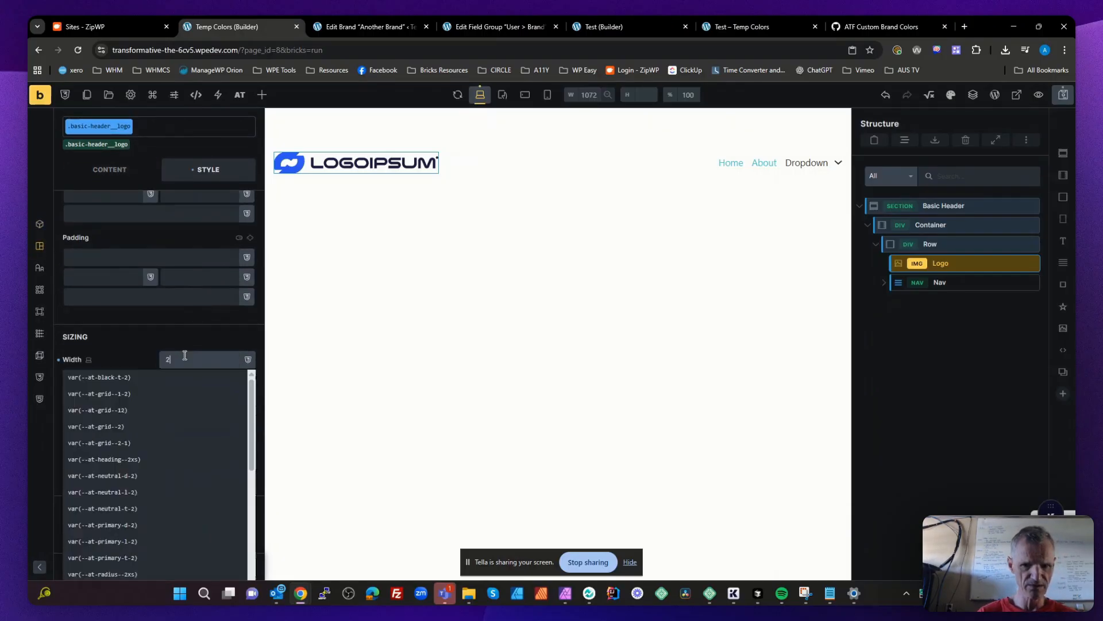
pyautogui.write('200')
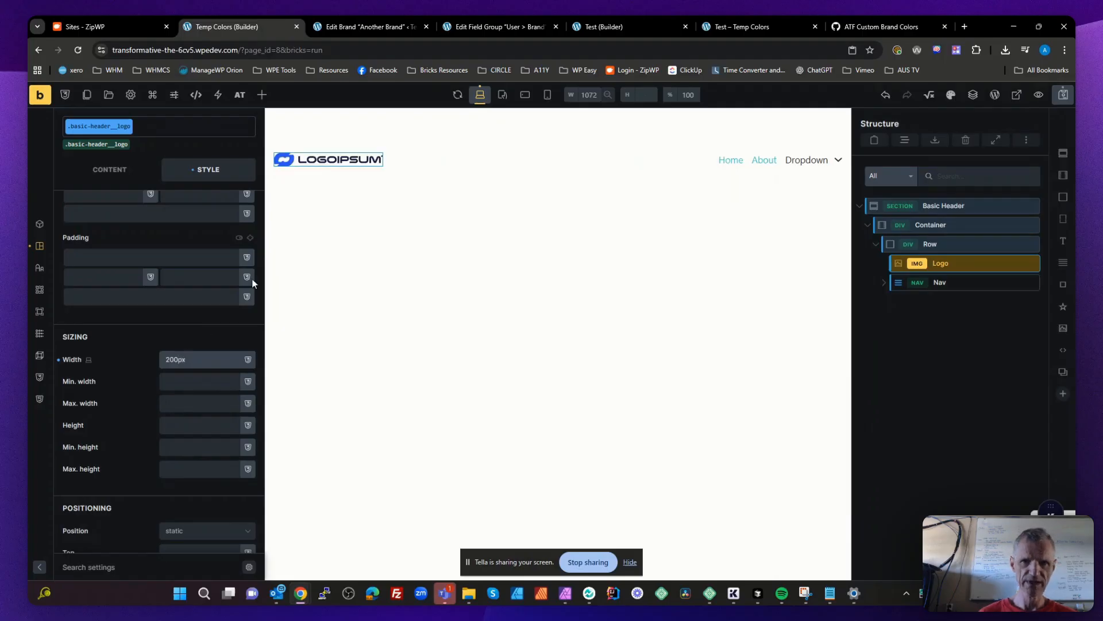
pyautogui.click(918, 330)
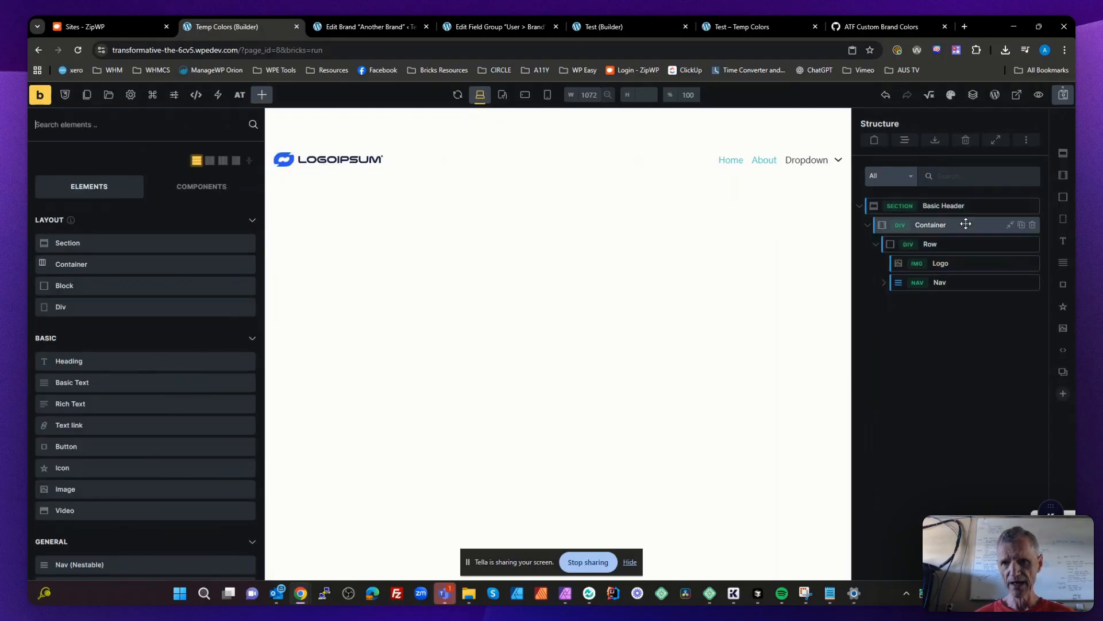
# - Set the Basic Header section's linked top and bottom padding to var(--at-gutter)
pyautogui.click(944, 206)
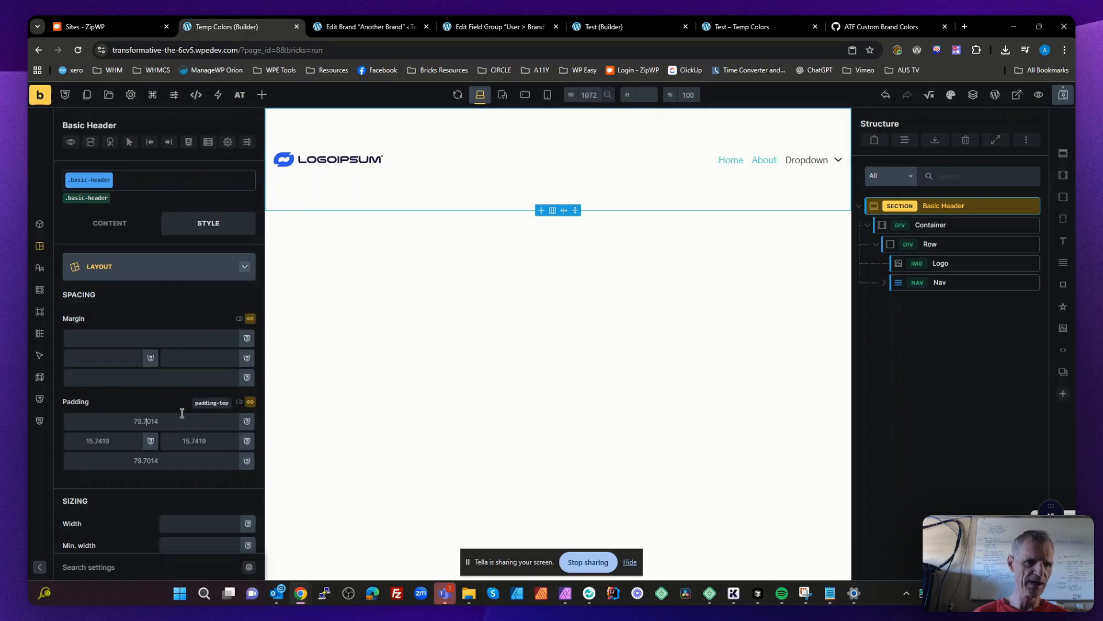
pyautogui.hotkey('ctrl', 'a')
pyautogui.write('gutter')
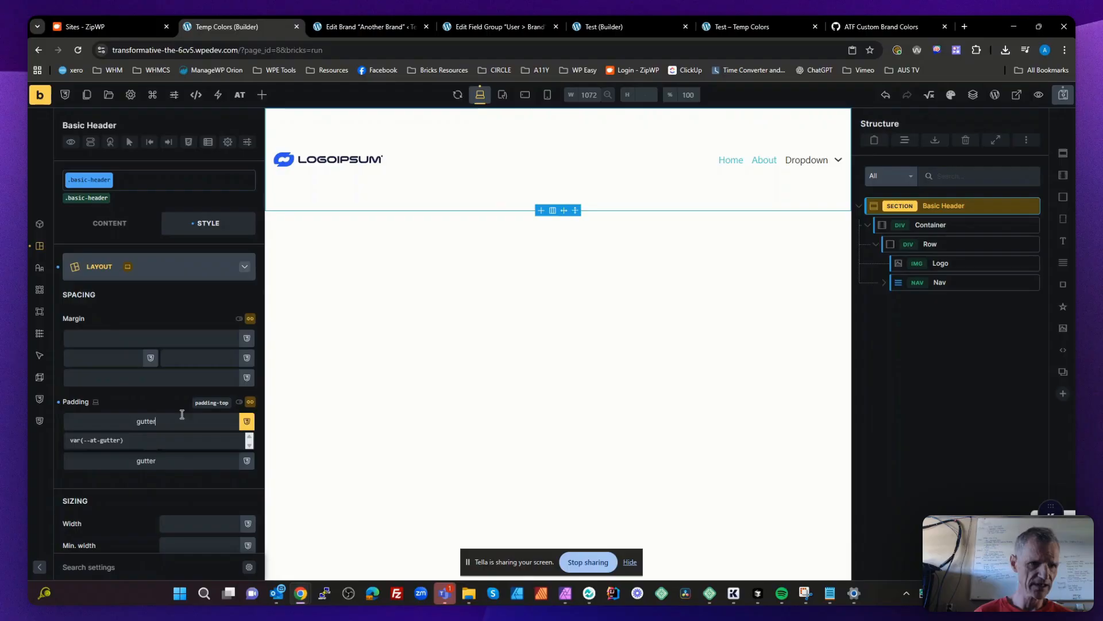
pyautogui.click(95, 440)
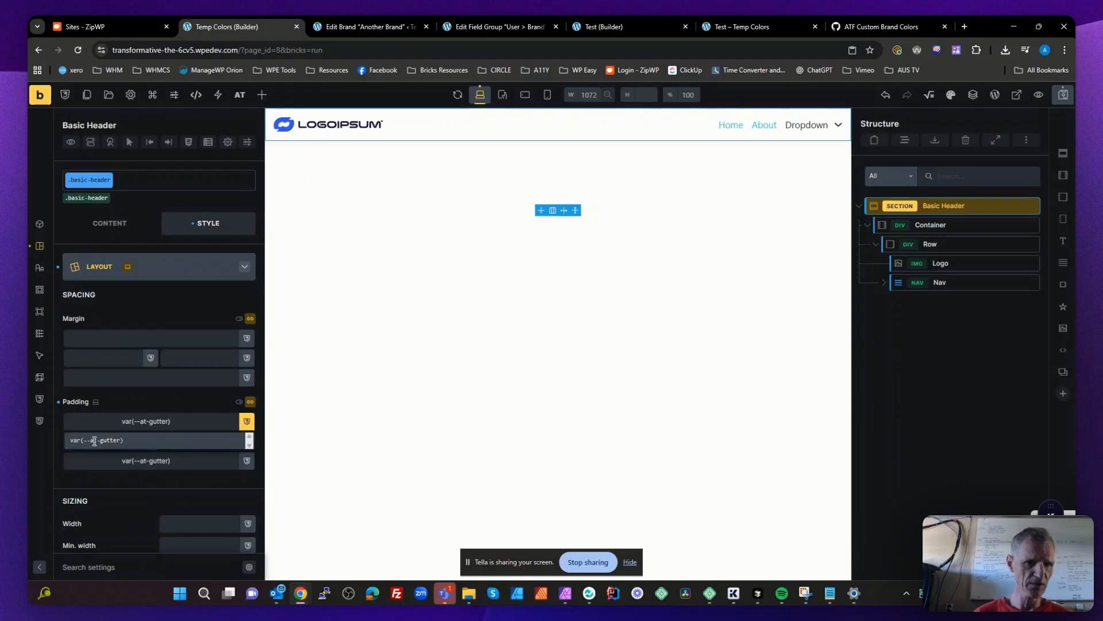
pyautogui.click(892, 313)
# - Apply a light primary tint from the AT Framework palette as the Basic Header section's background color and save the page
pyautogui.click(938, 205)
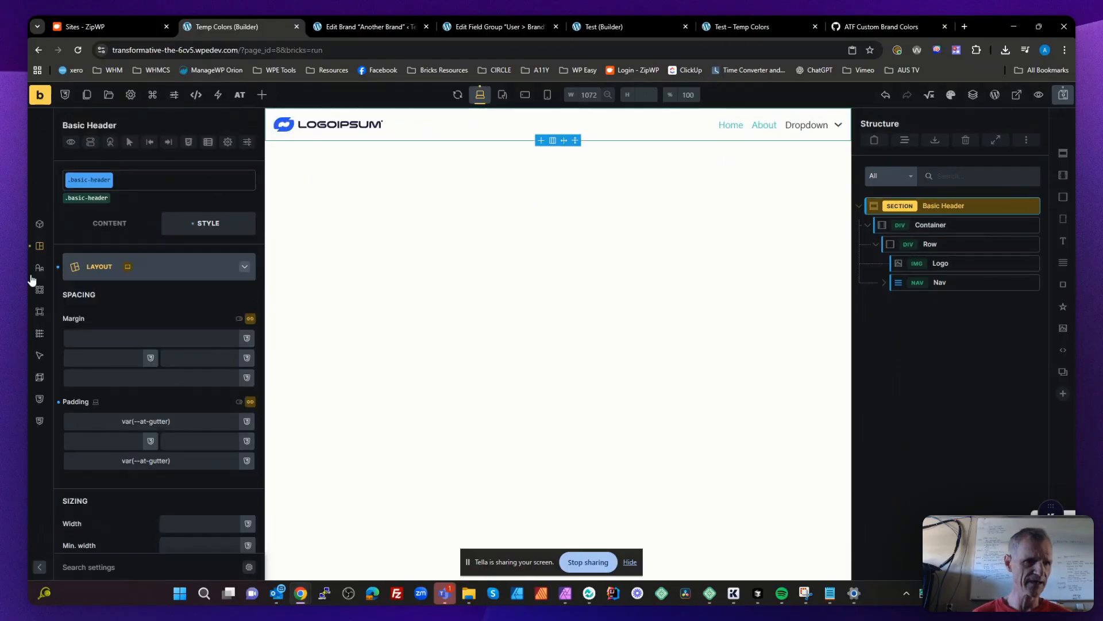
pyautogui.click(42, 291)
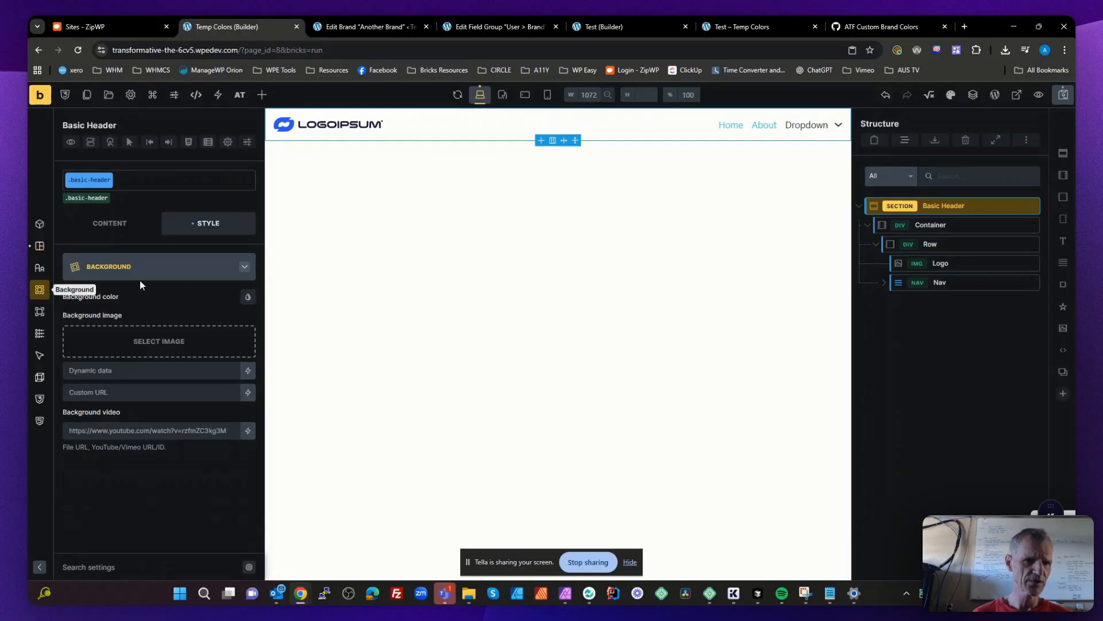
pyautogui.click(247, 297)
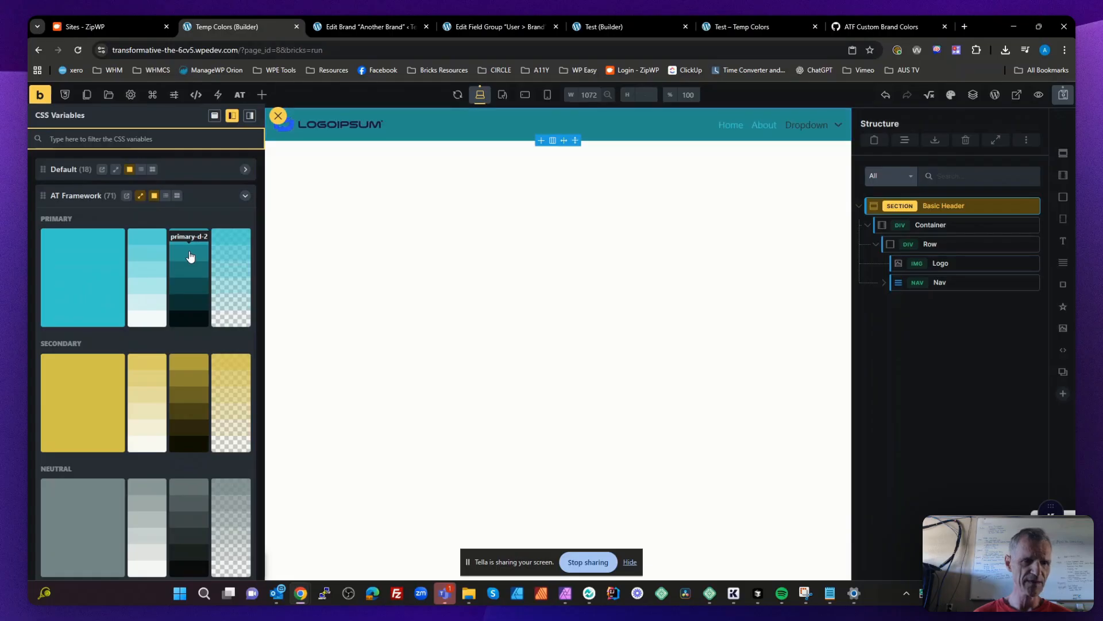
pyautogui.click(150, 294)
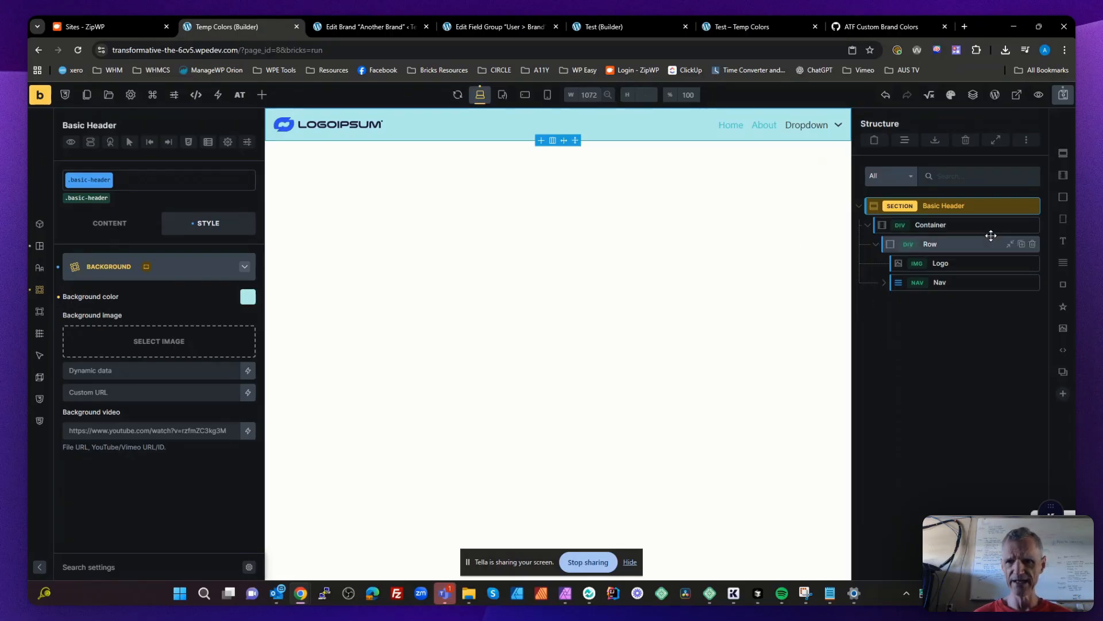
pyautogui.hotkey('ctrl', 's')
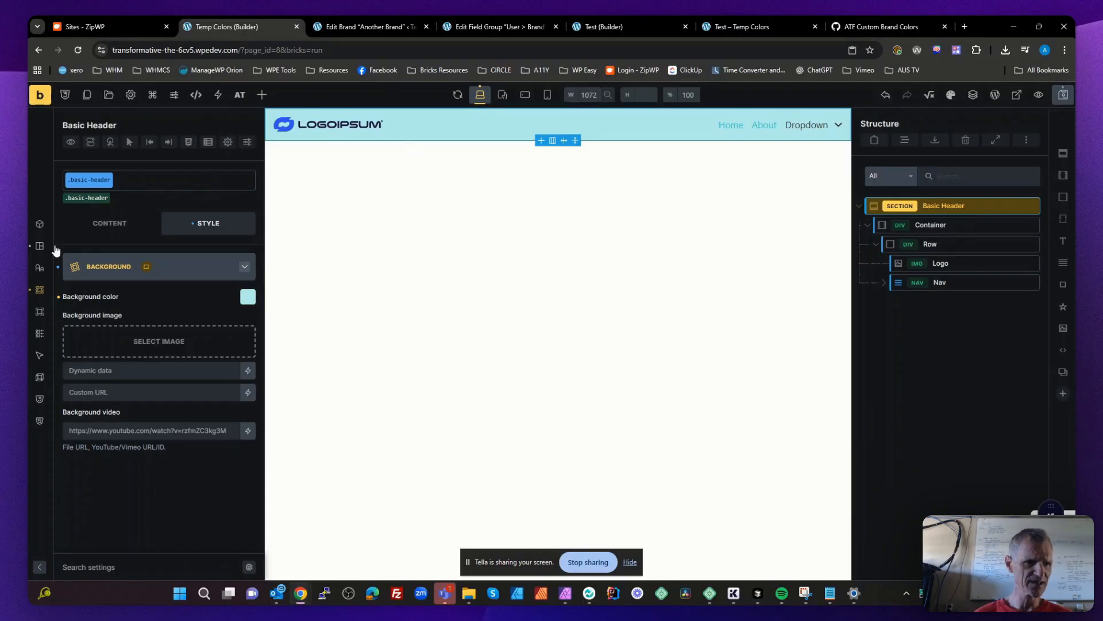
# - Give the Basic Header section a solid top and bottom border of width 4 in the secondary color
pyautogui.click(39, 311)
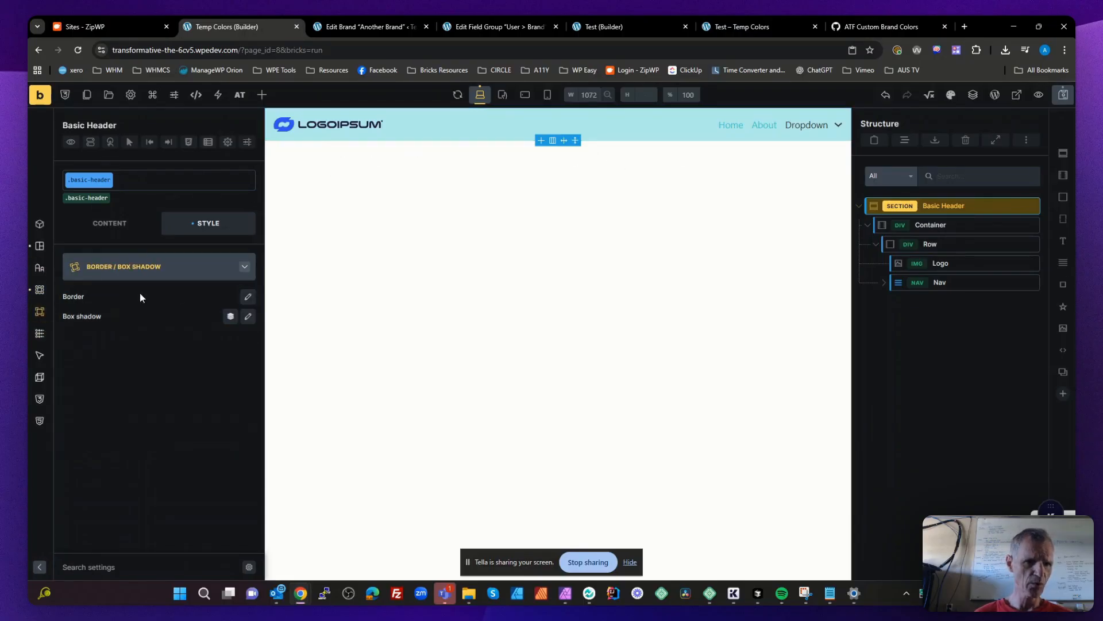
pyautogui.click(248, 298)
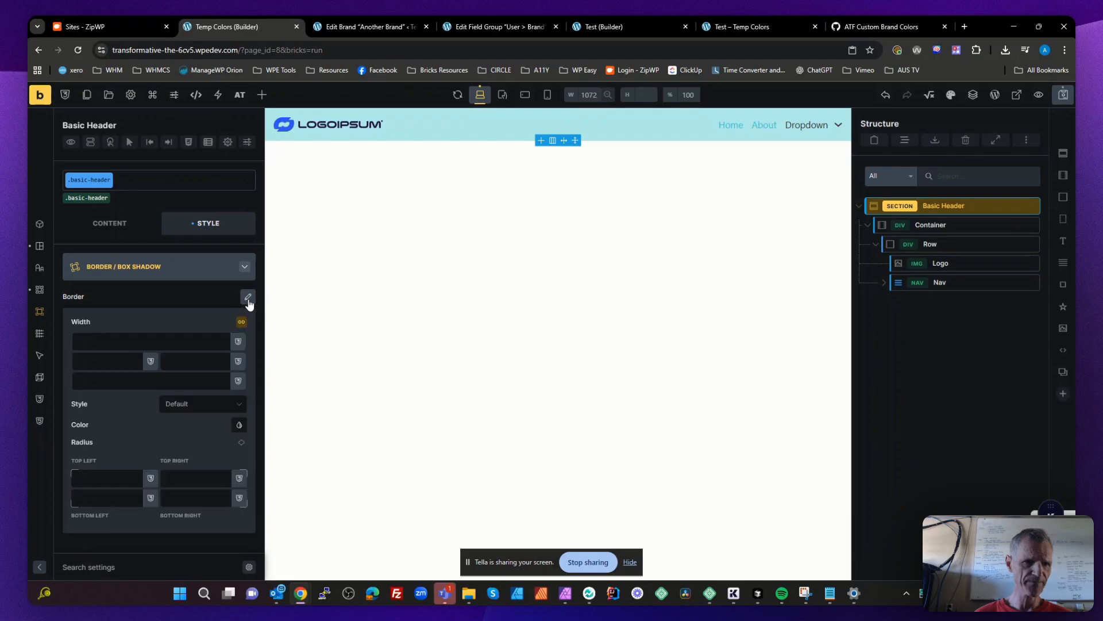
pyautogui.click(181, 385)
pyautogui.write('4')
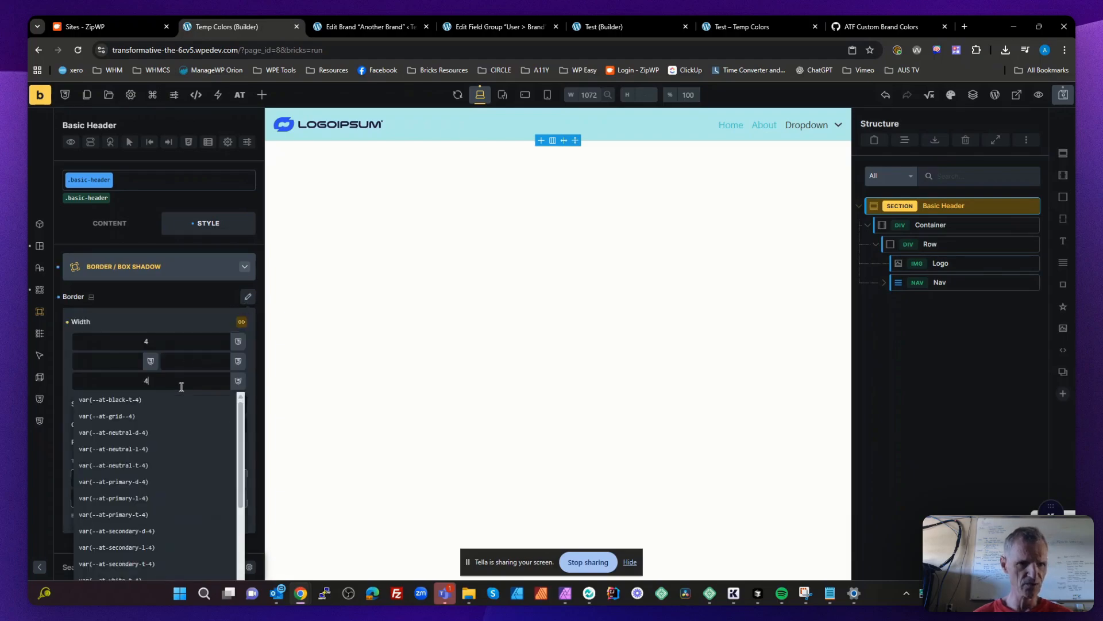
pyautogui.click(144, 312)
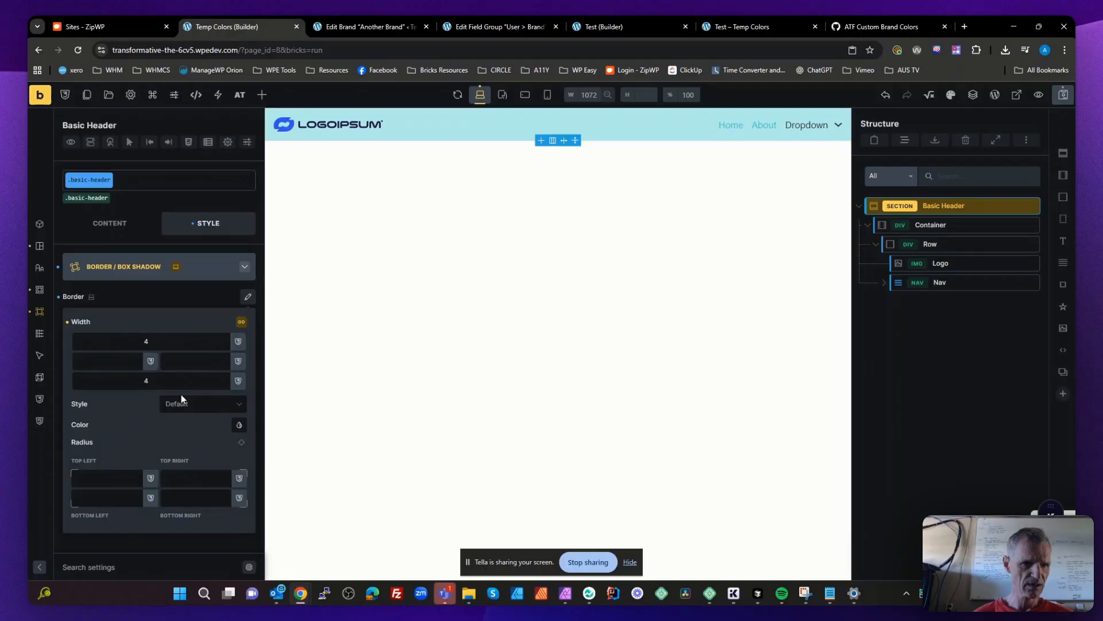
pyautogui.click(190, 411)
pyautogui.click(188, 454)
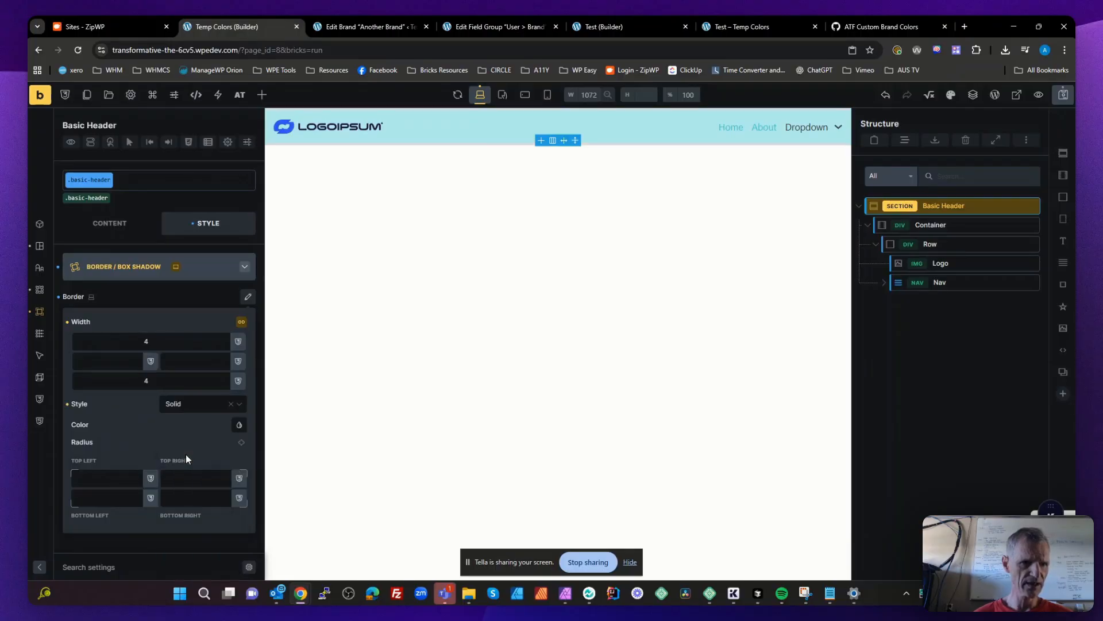
pyautogui.click(239, 427)
pyautogui.click(81, 411)
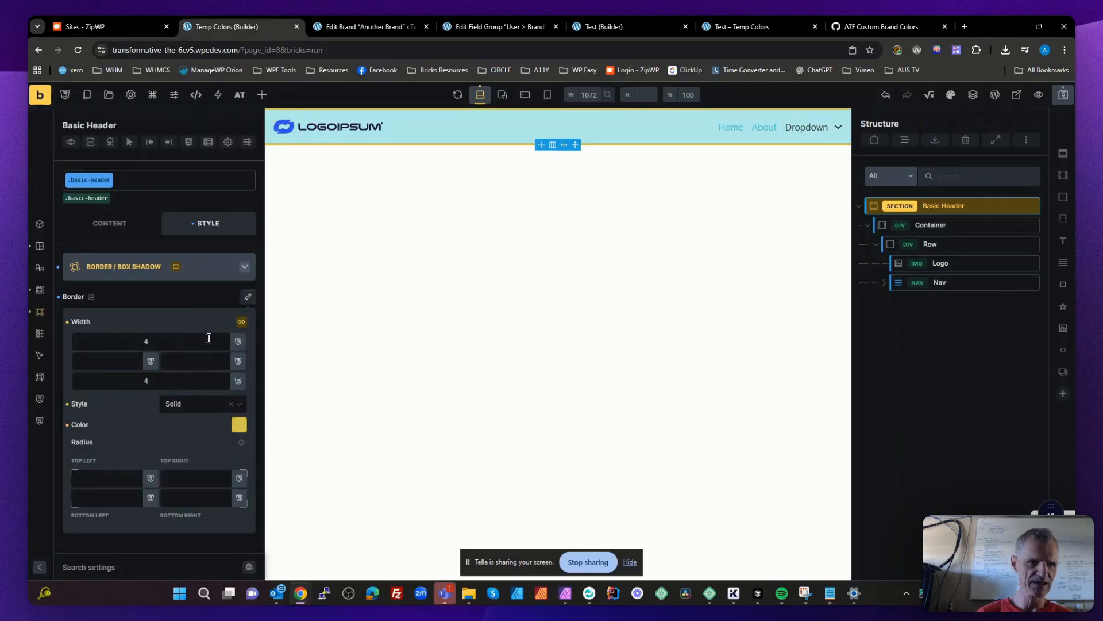
# - Unlink the sides of the Basic Header's border width and set the top border to 0
pyautogui.click(247, 297)
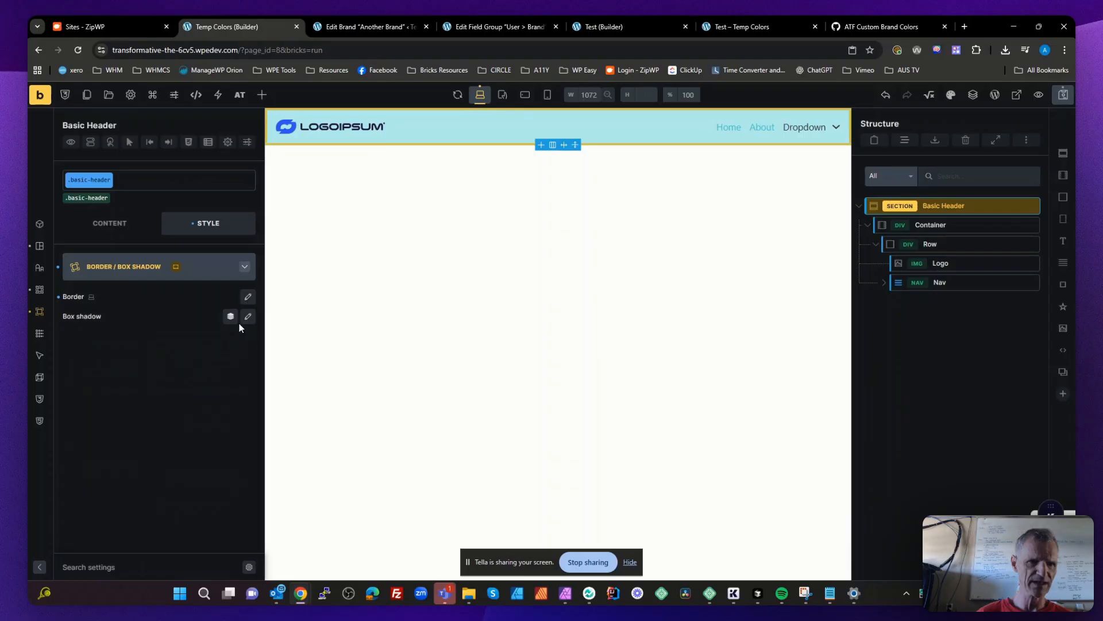
pyautogui.click(248, 297)
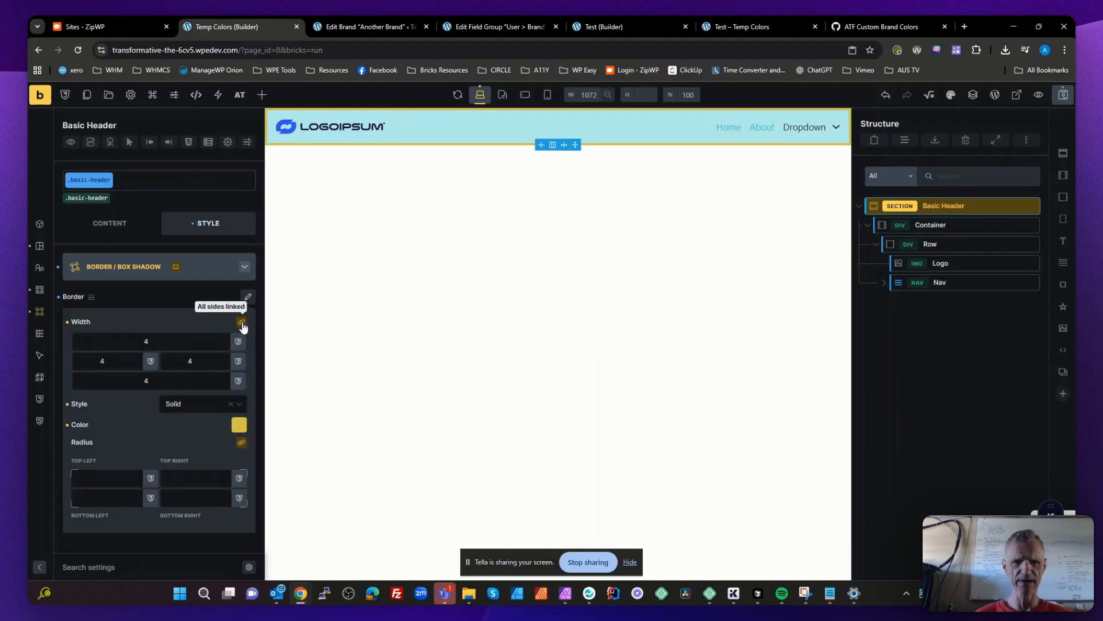
pyautogui.click(242, 326)
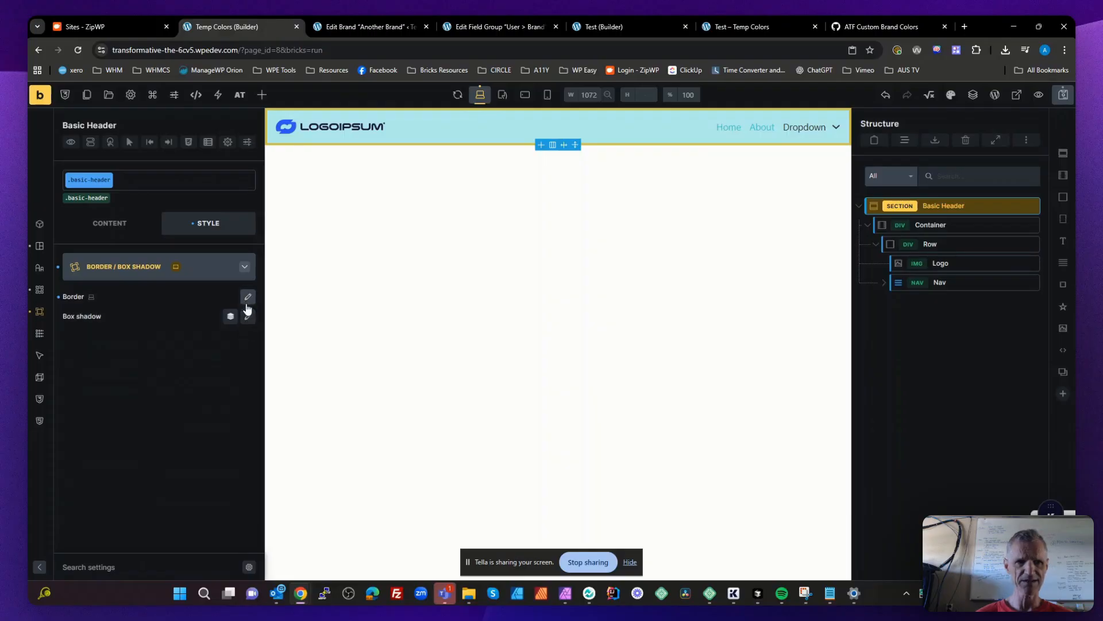
pyautogui.click(248, 296)
pyautogui.click(167, 340)
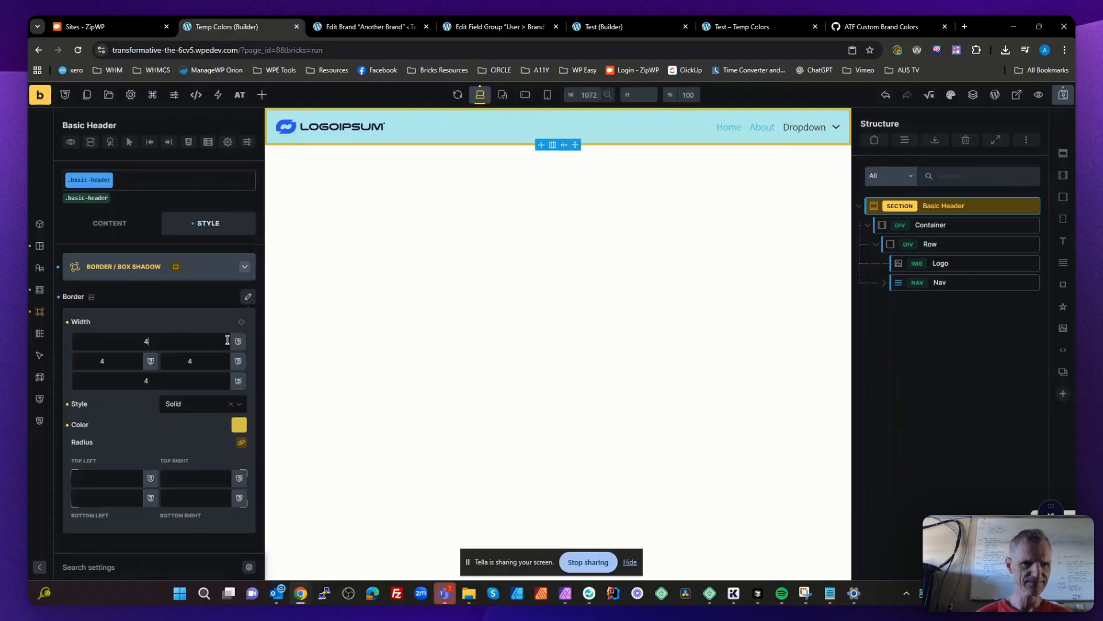
pyautogui.click(228, 340)
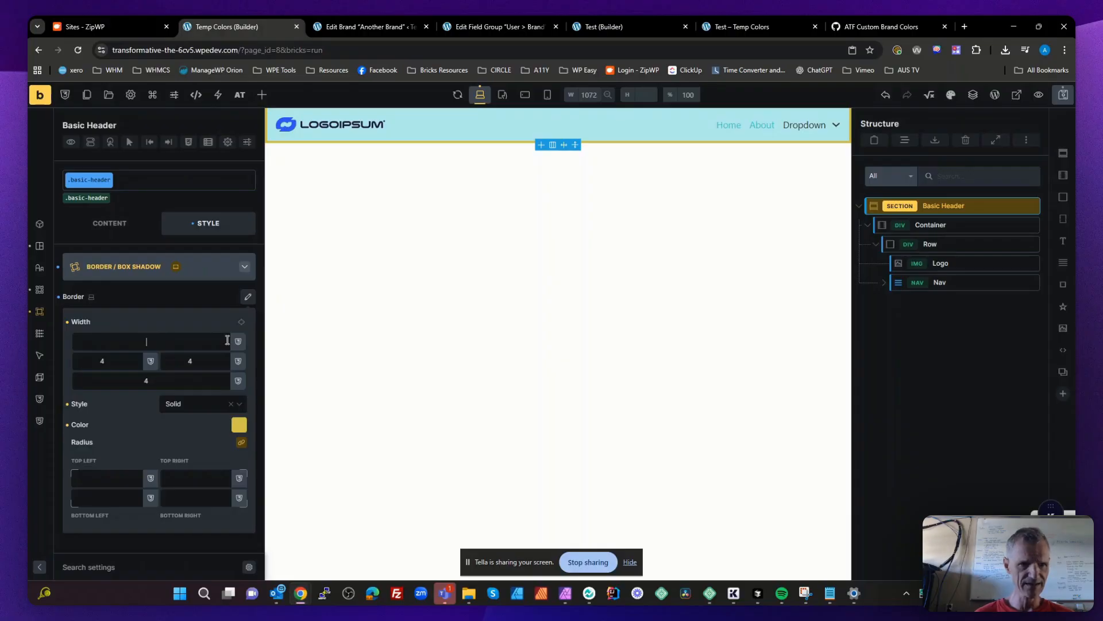
pyautogui.write('0')
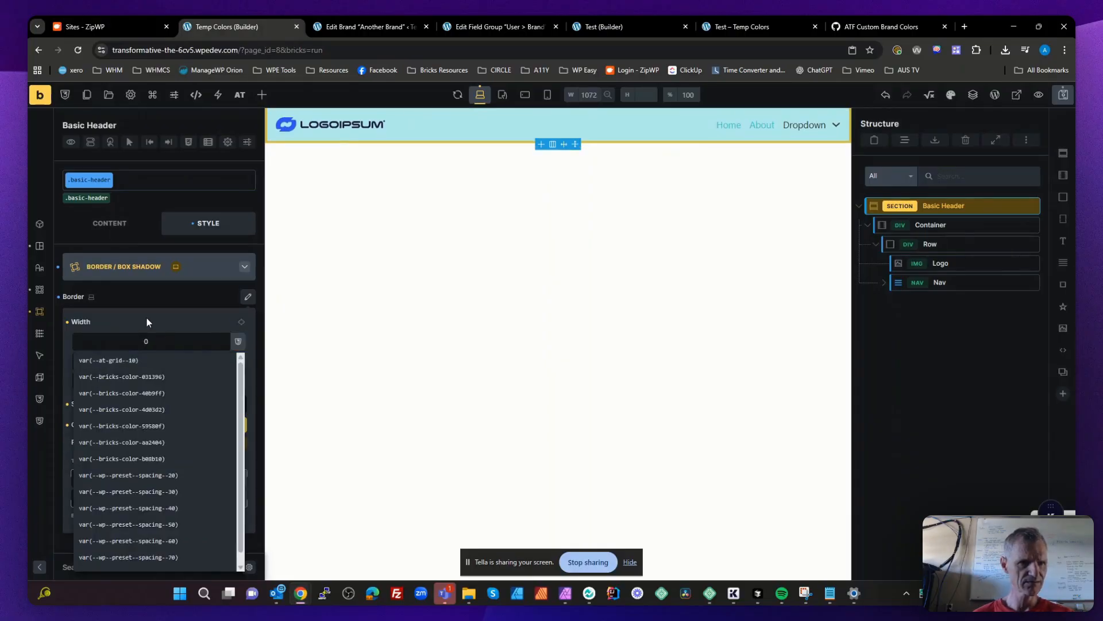
pyautogui.click(146, 320)
# - Set the Basic Header's left and right border widths to 0
pyautogui.doubleClick(129, 364)
pyautogui.write('0')
pyautogui.click(154, 317)
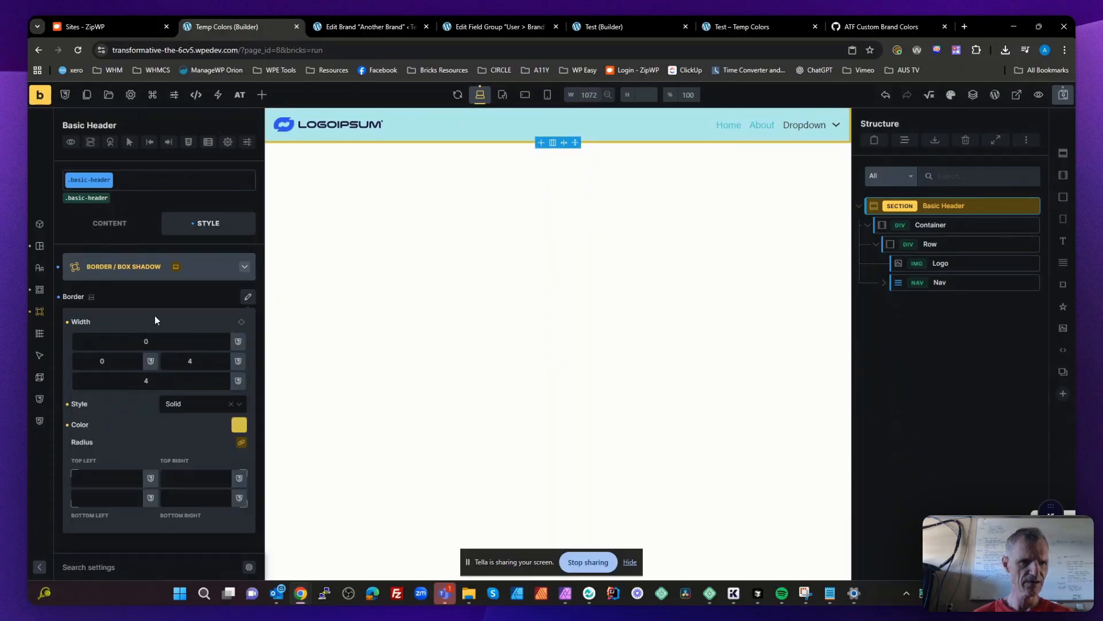
pyautogui.doubleClick(190, 361)
pyautogui.write('0')
pyautogui.click(165, 327)
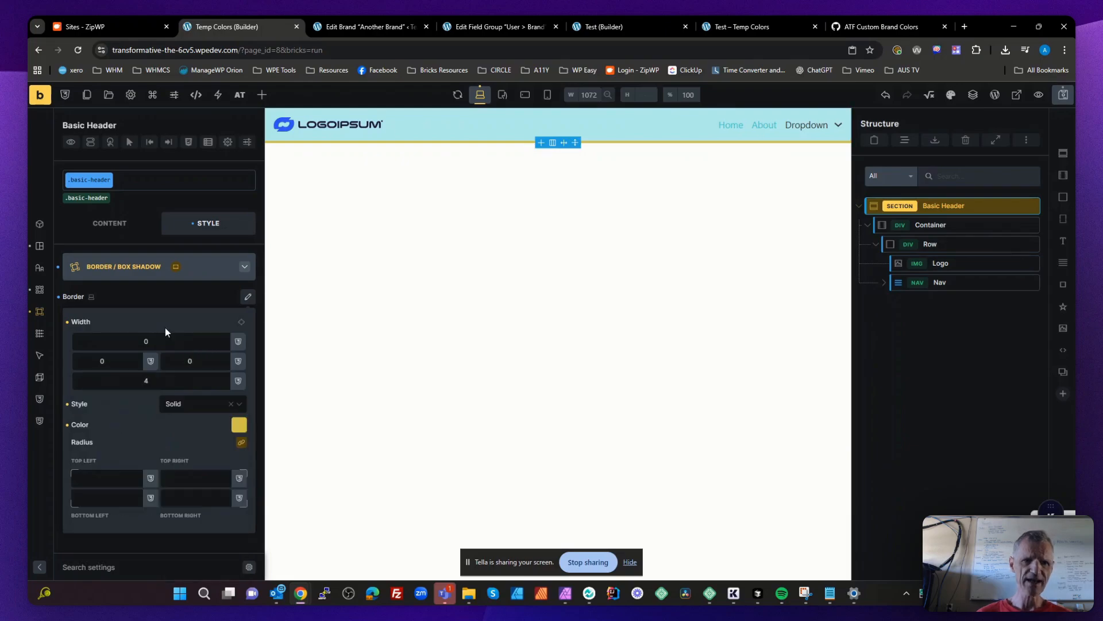
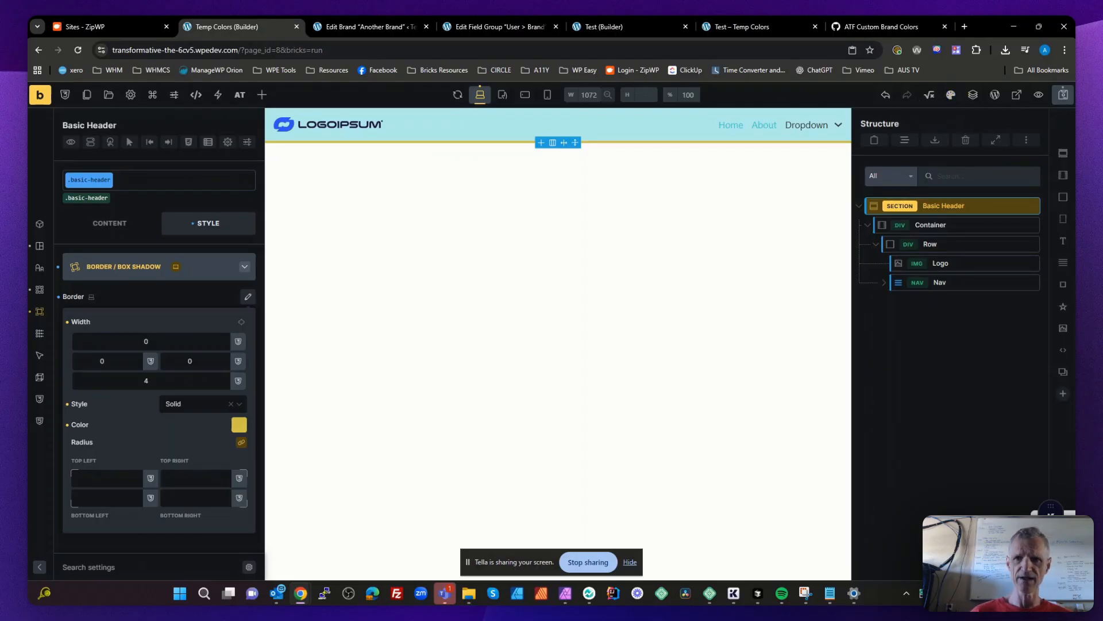
# - Save the page and deselect the Basic Header section
pyautogui.click(1063, 95)
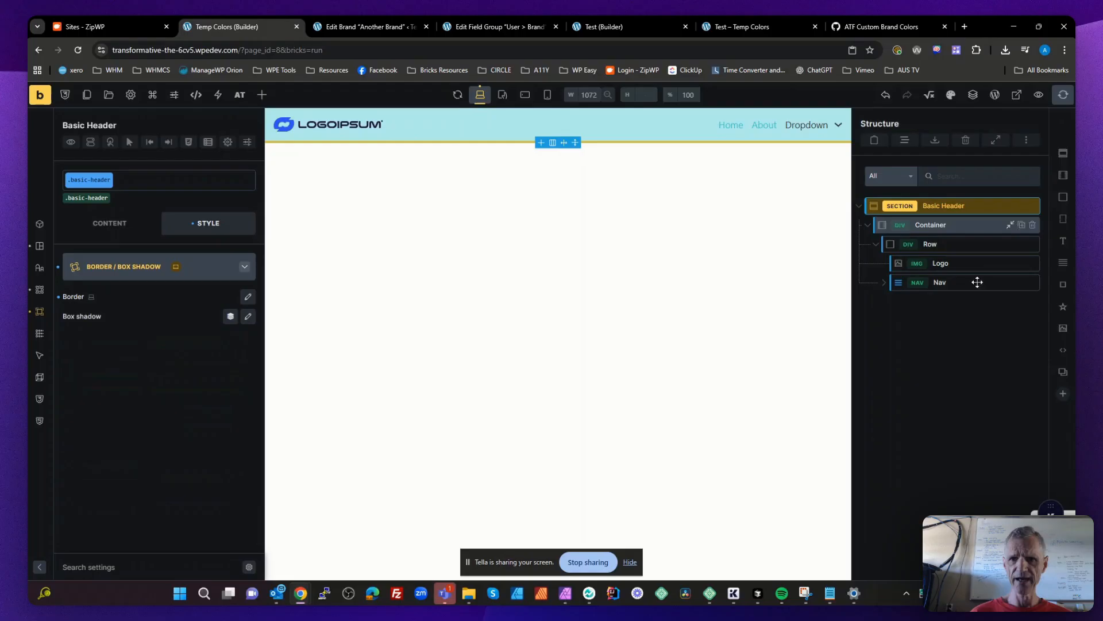
pyautogui.click(948, 358)
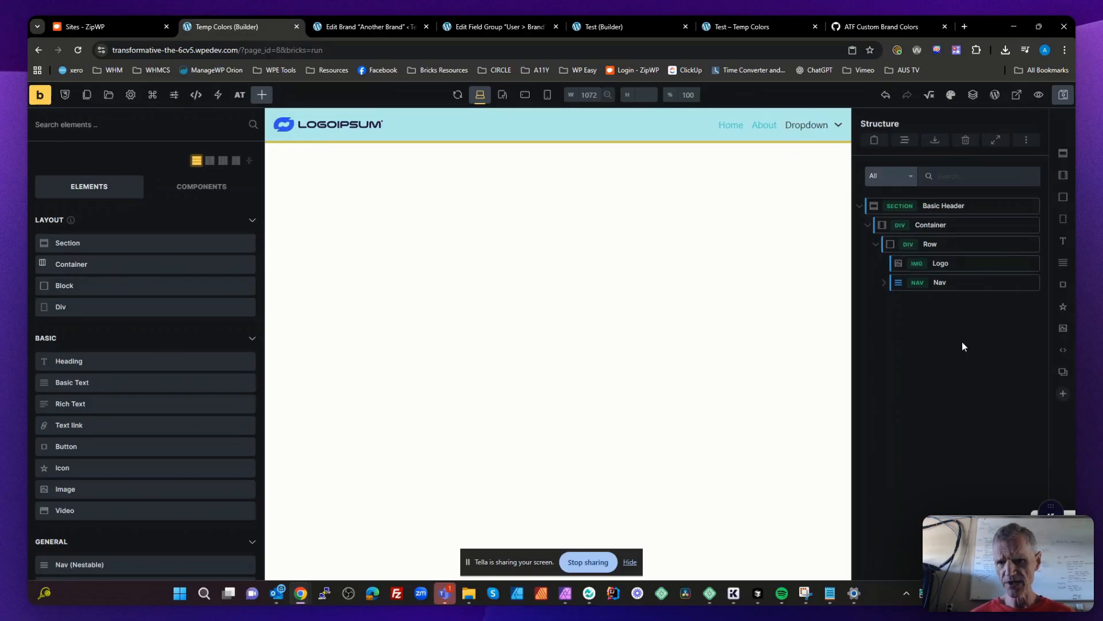
# - Create a new color palette named Brand Colors in the Color Manager and set its prefix to brand-
pyautogui.click(951, 96)
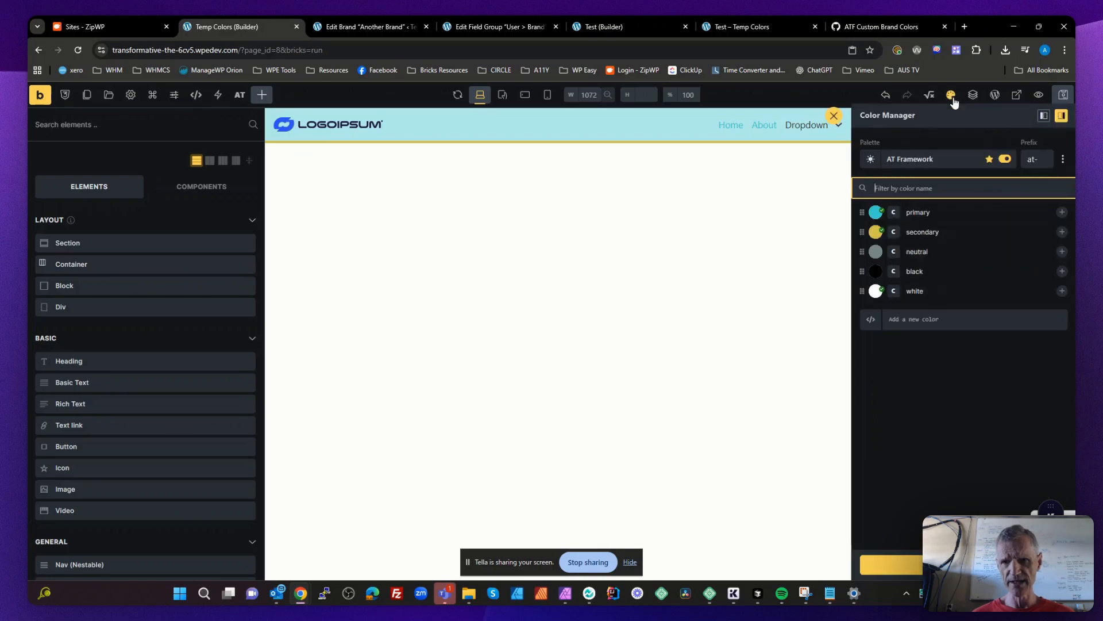
pyautogui.click(1063, 159)
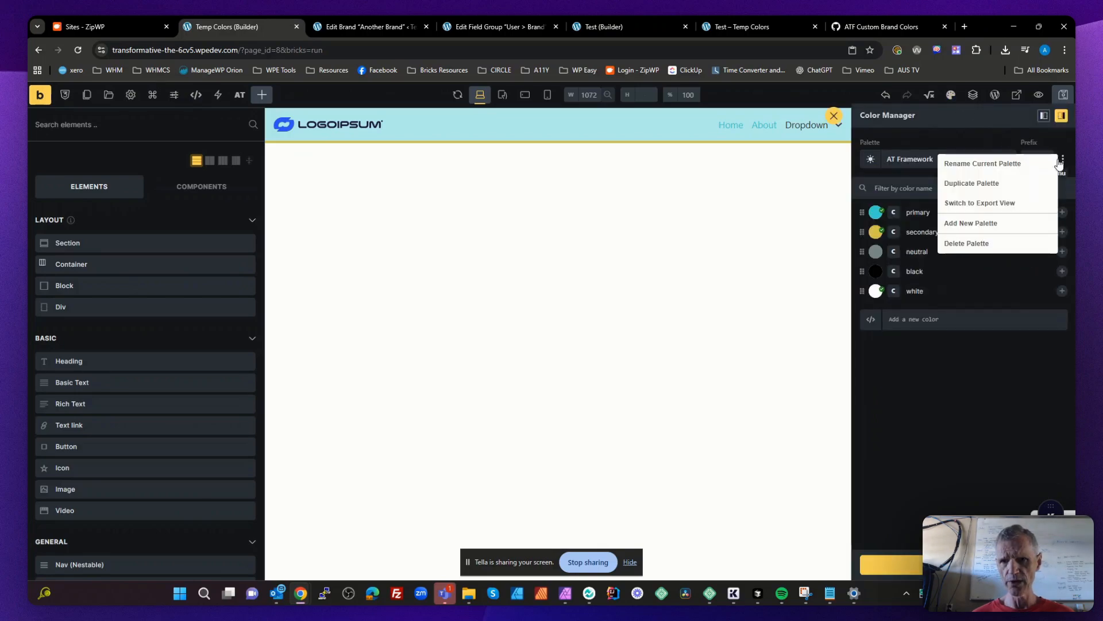
pyautogui.click(983, 224)
pyautogui.write('B')
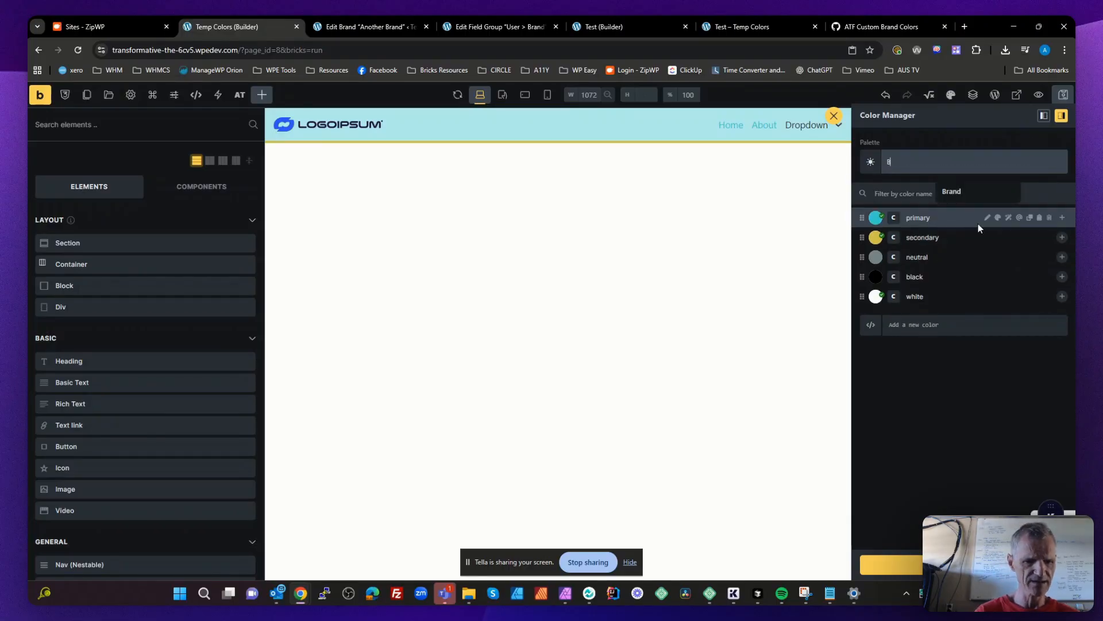
pyautogui.write('rand Colors')
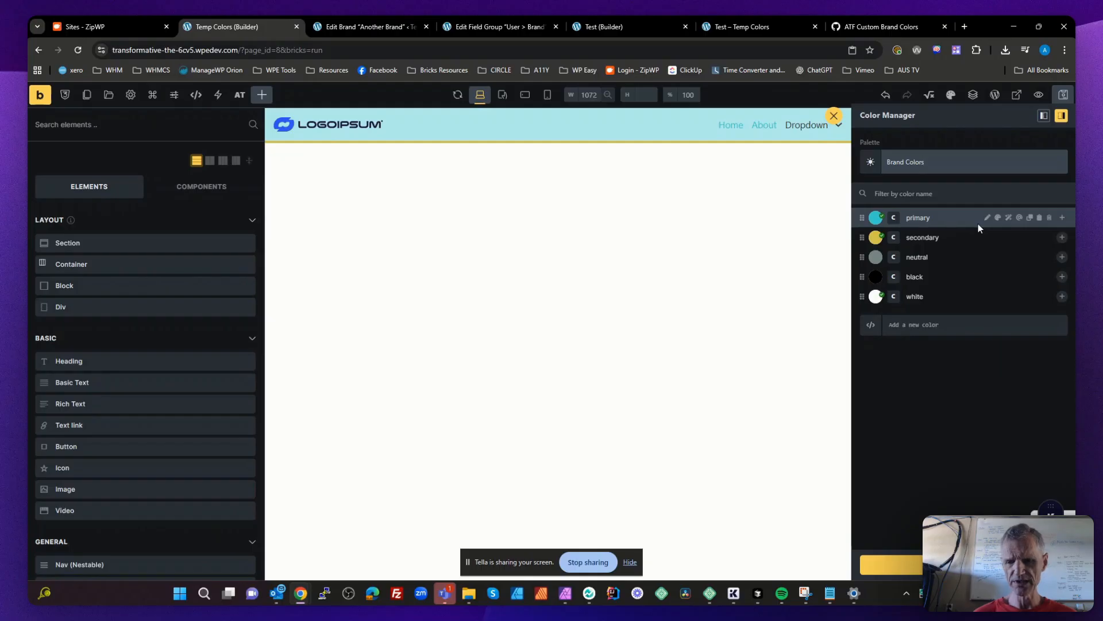
pyautogui.press('Return')
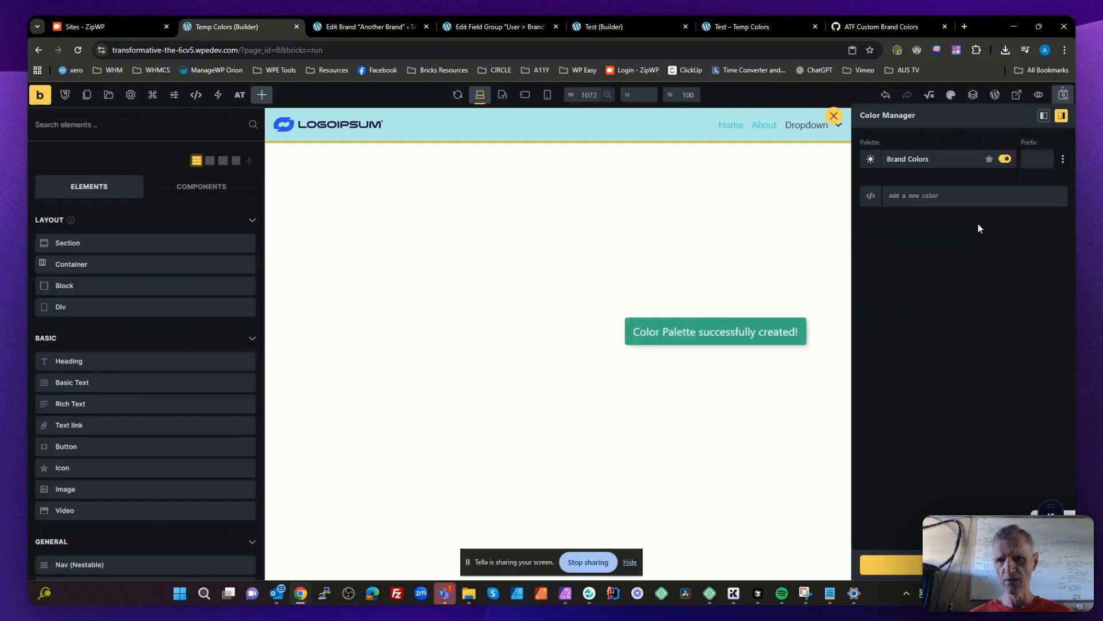
pyautogui.click(1033, 158)
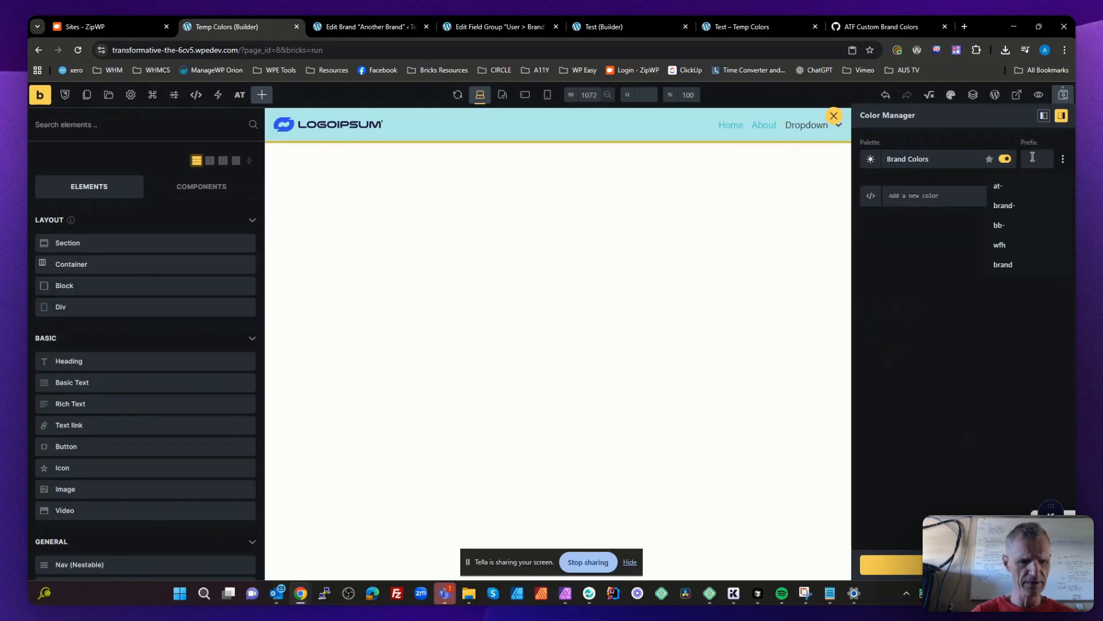
pyautogui.write('bran')
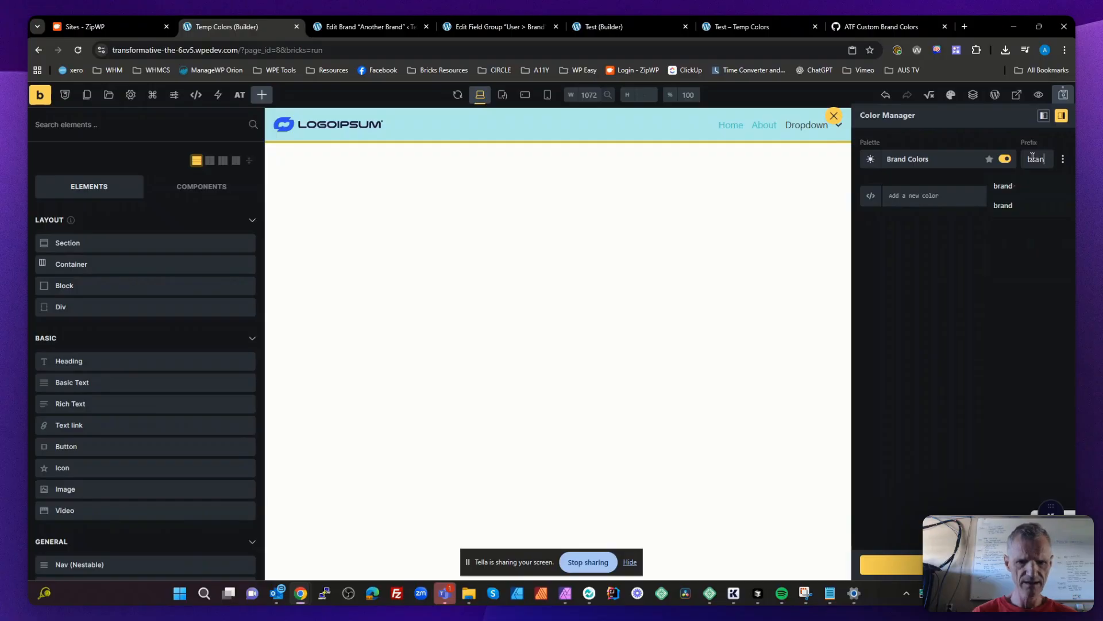
pyautogui.write('d-')
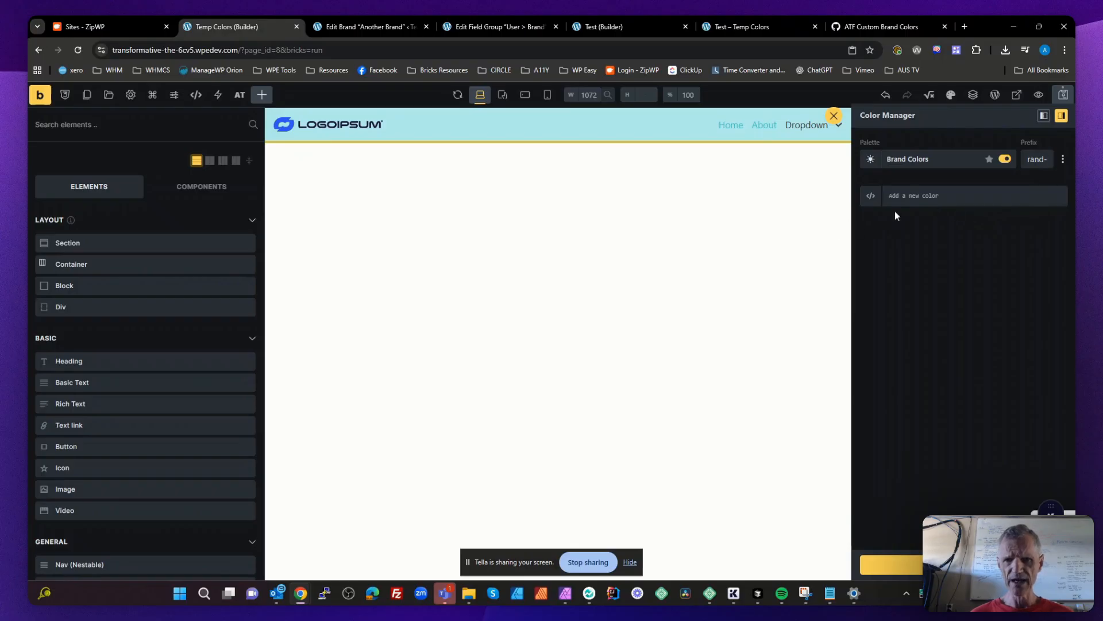
# - Add three colors named primary, secondary and tertiary to the Brand Colors palette
pyautogui.click(918, 195)
pyautogui.write('primary')
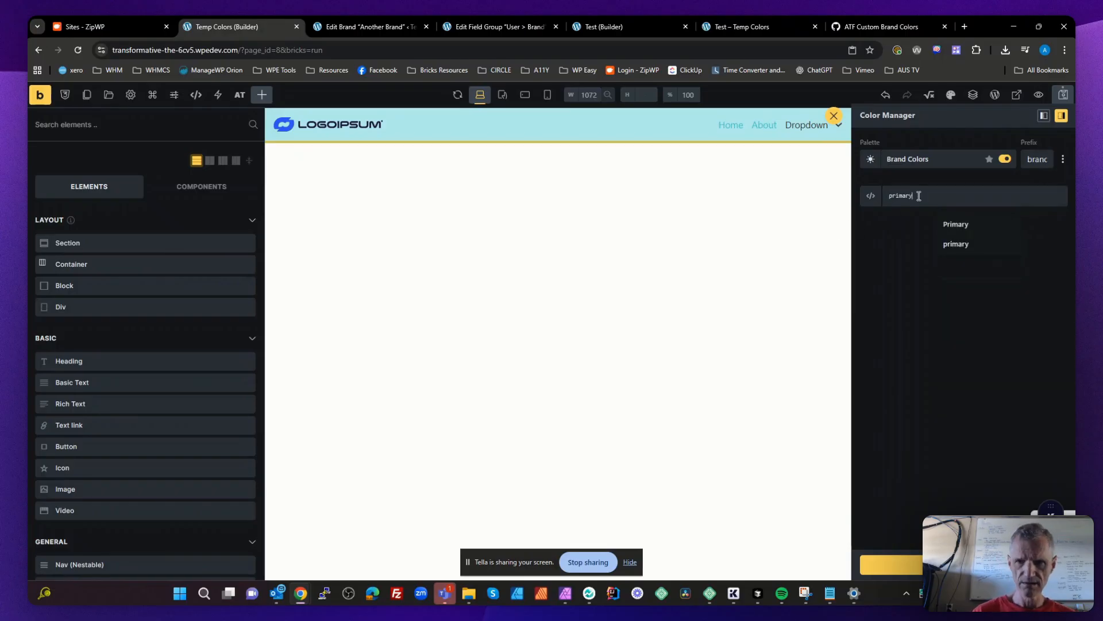
pyautogui.press('Return')
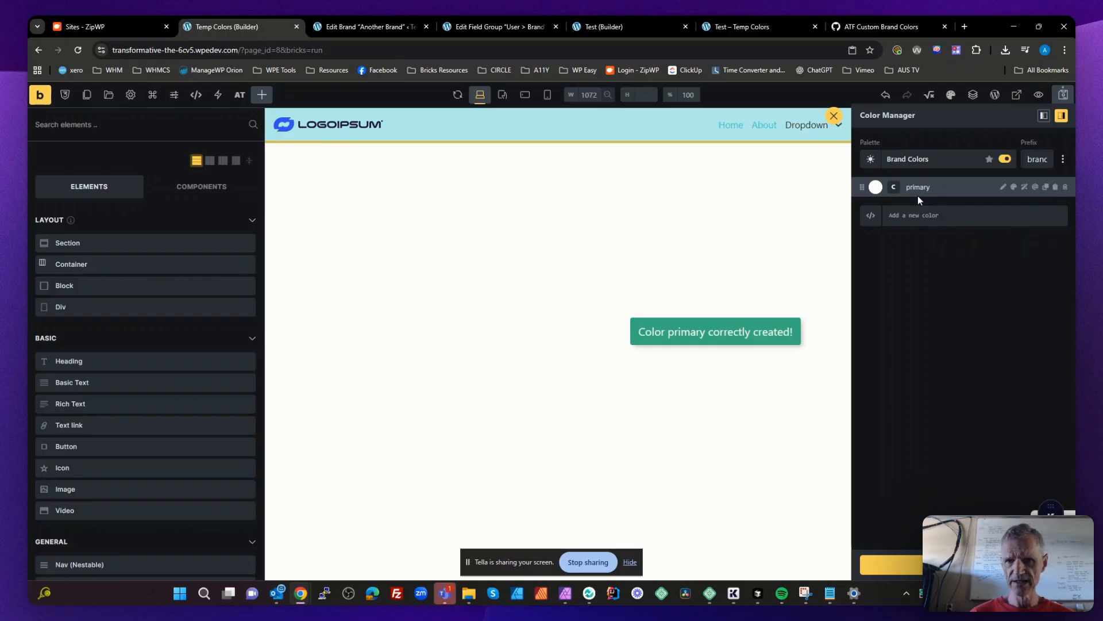
pyautogui.write('se')
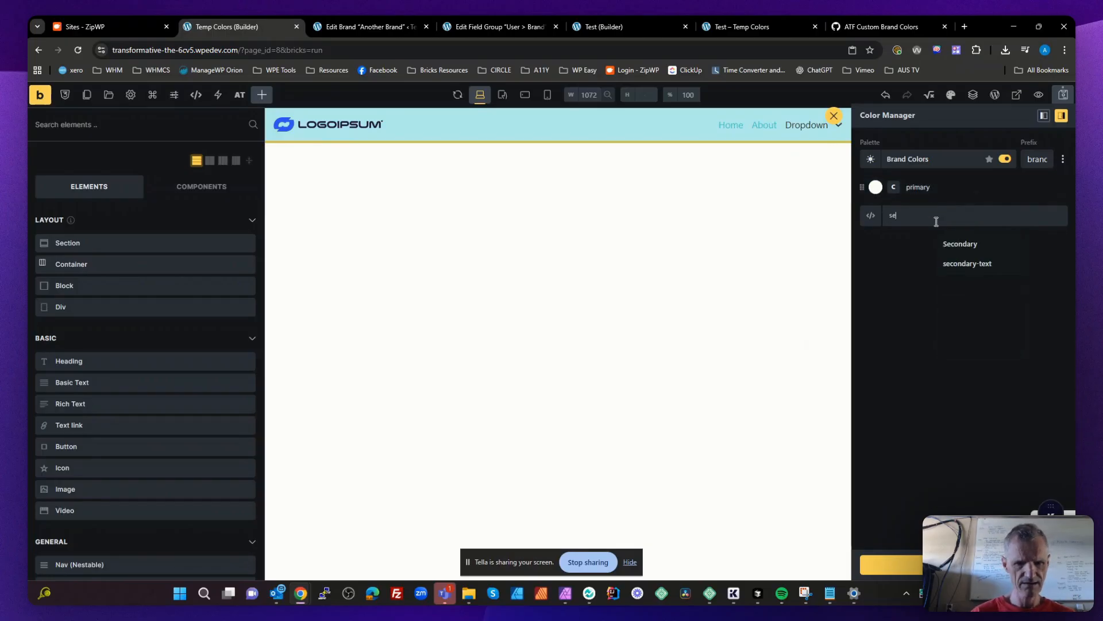
pyautogui.write('condary')
pyautogui.press('Return')
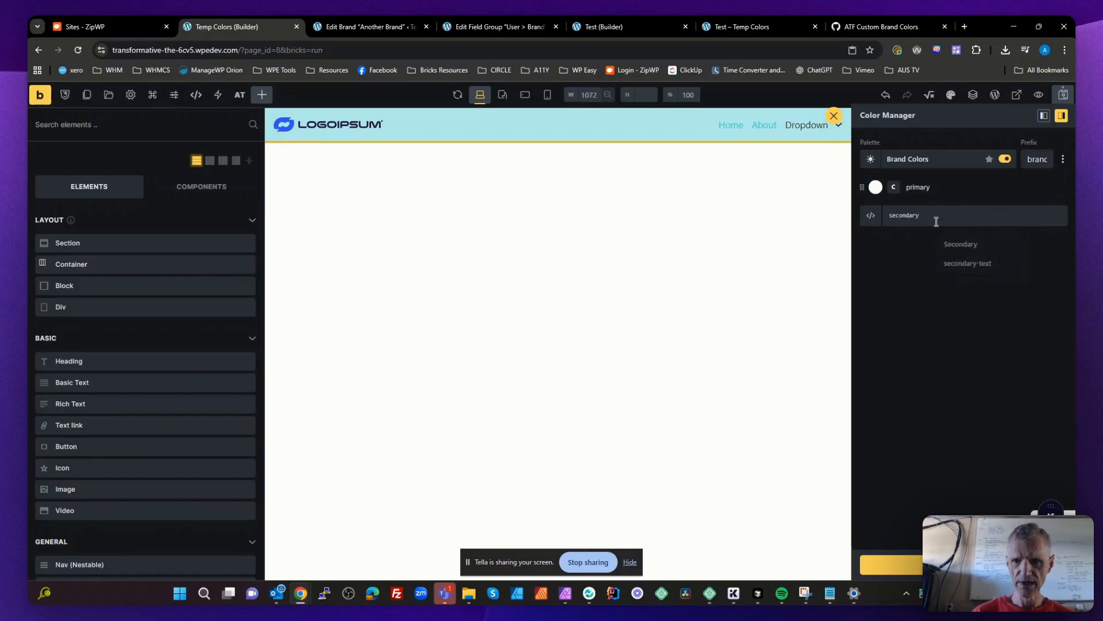
pyautogui.write('t')
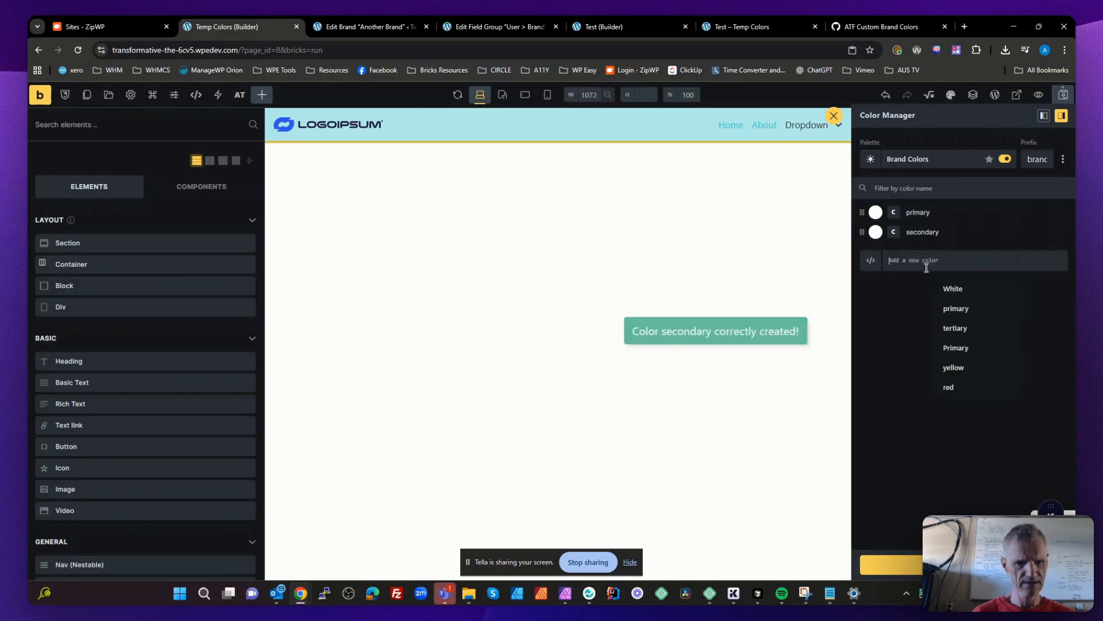
pyautogui.write('ertiary')
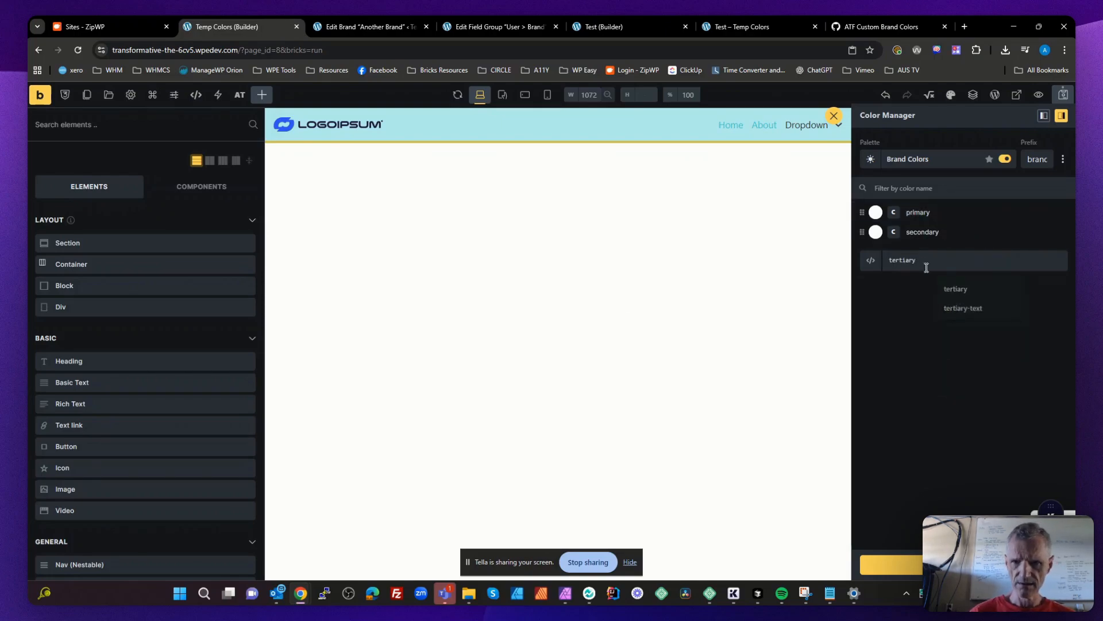
pyautogui.press('Return')
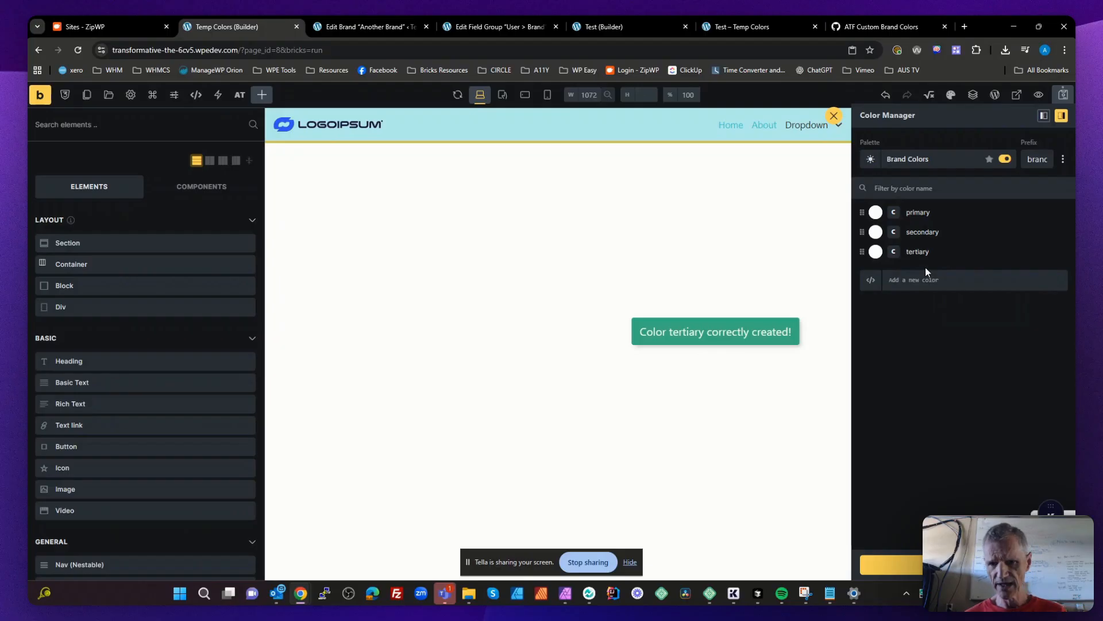
# - Add the text colors primary-text and secondary-text to the Brand Colors palette
pyautogui.click(926, 288)
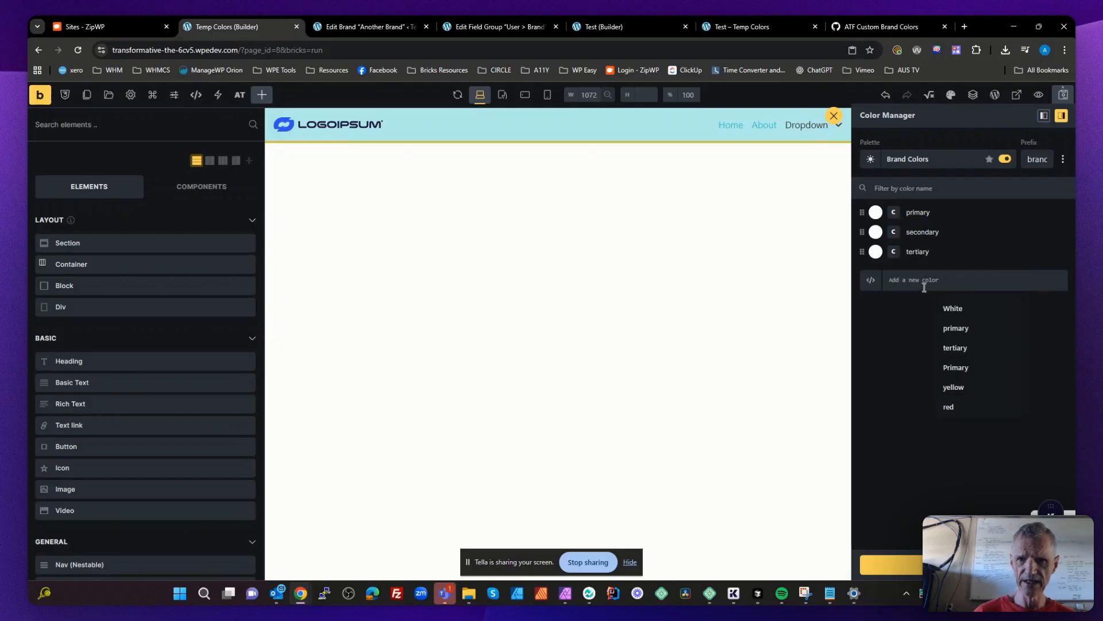
pyautogui.write('primar')
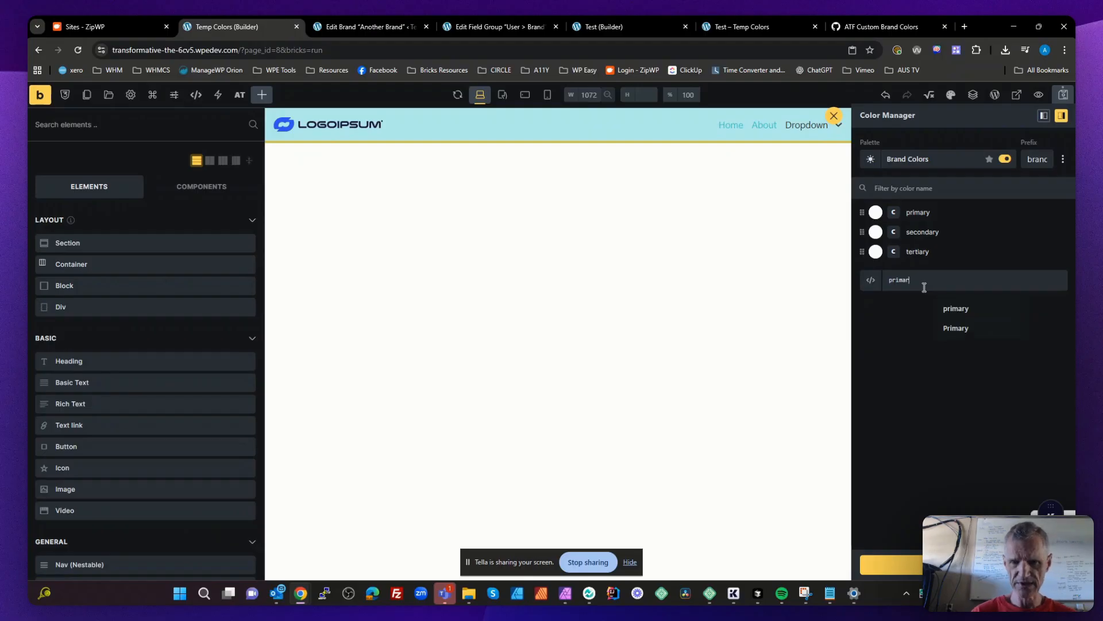
pyautogui.write('y-')
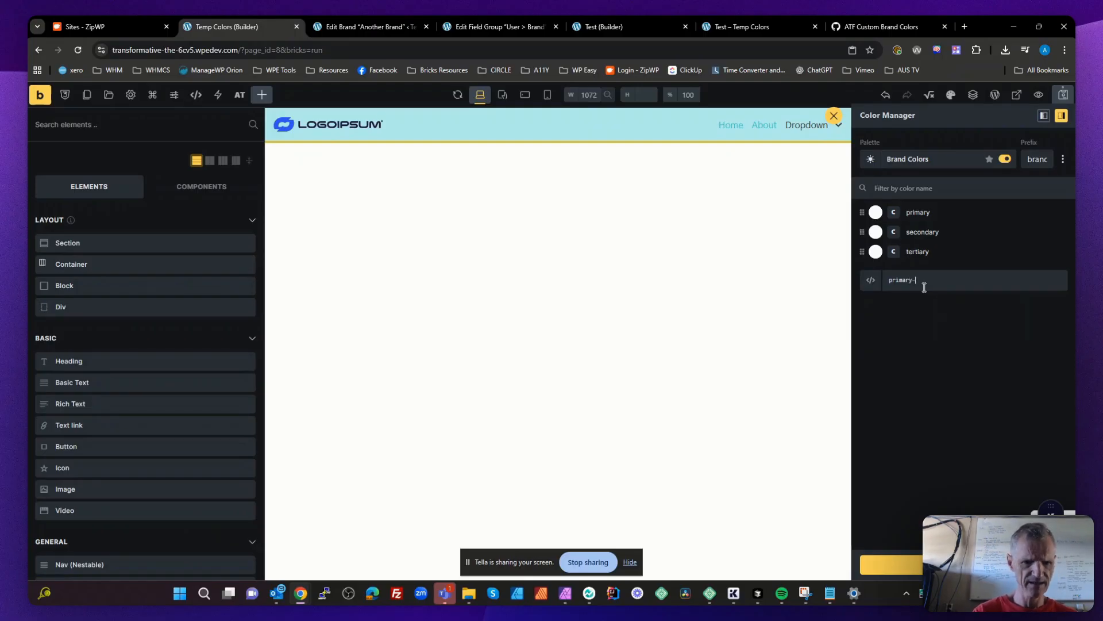
pyautogui.write('text')
pyautogui.press('Return')
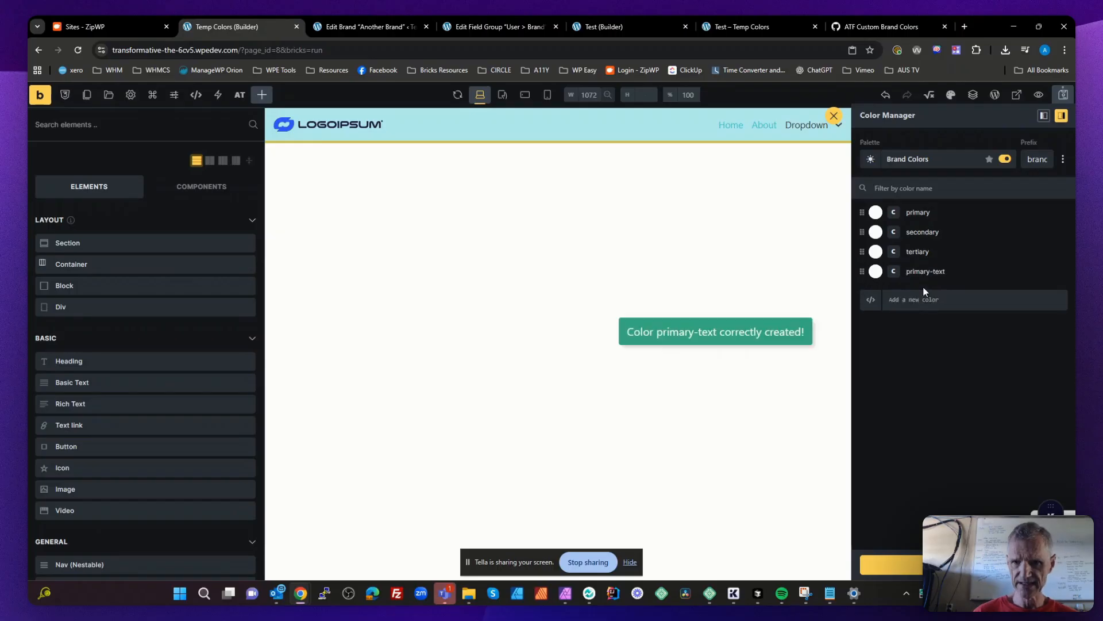
pyautogui.click(928, 298)
pyautogui.write('sec')
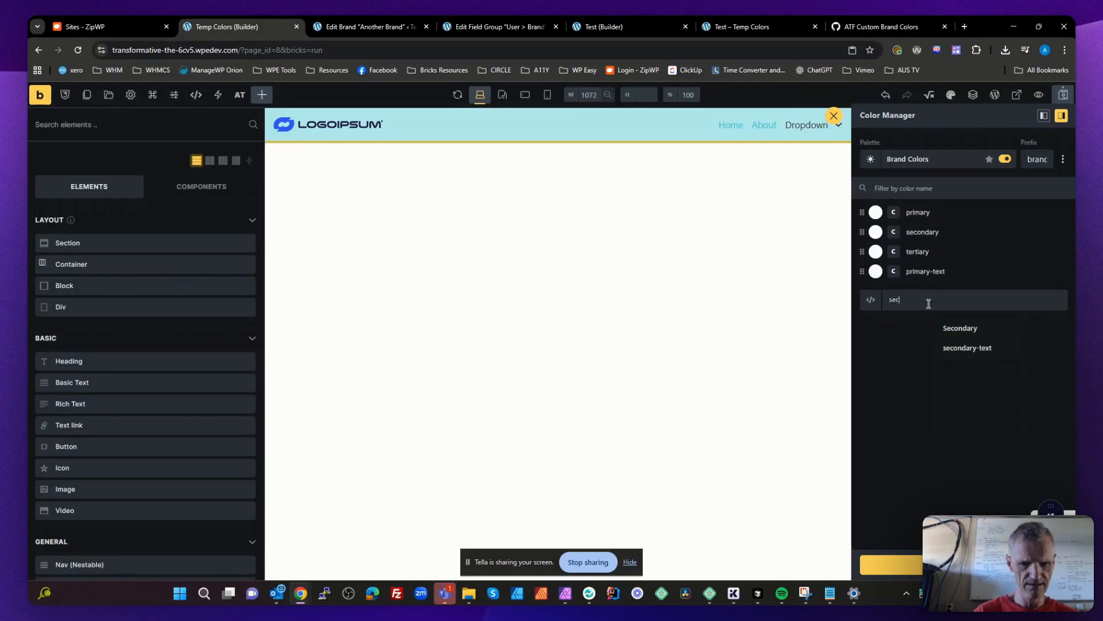
pyautogui.write('ondary-')
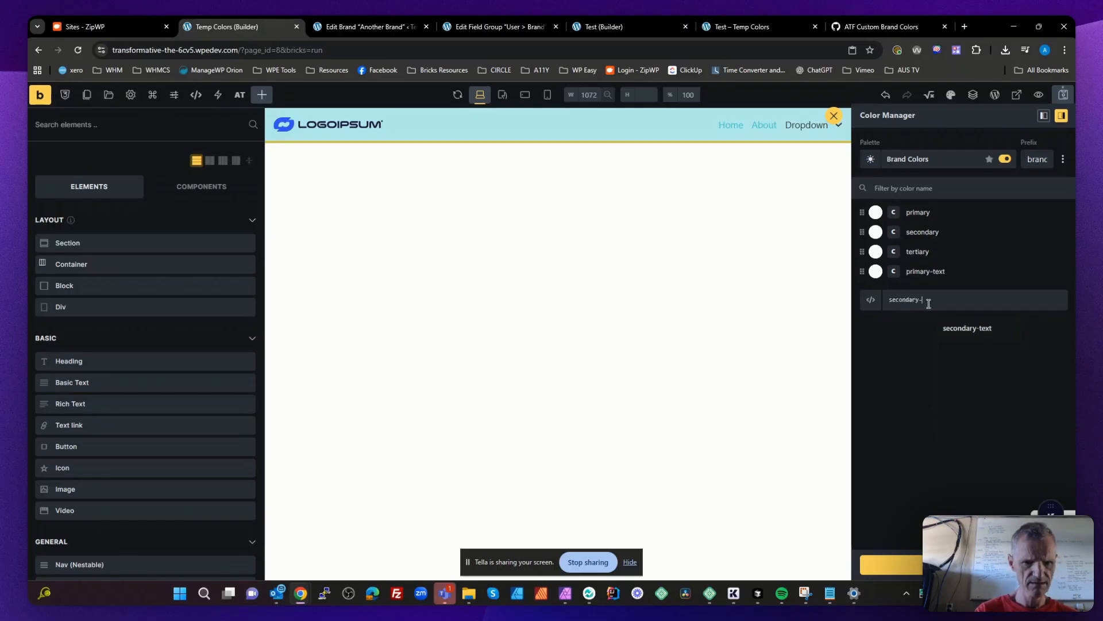
pyautogui.write('text')
pyautogui.press('Return')
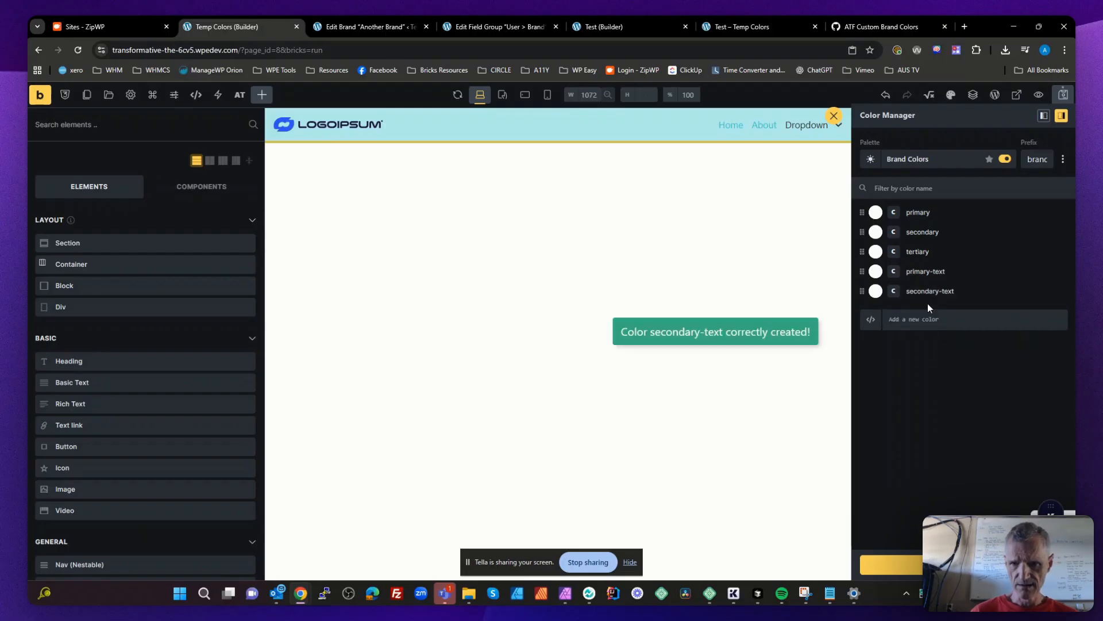
# - Add a color named tertiary-text to the Brand Colors palette
pyautogui.click(932, 323)
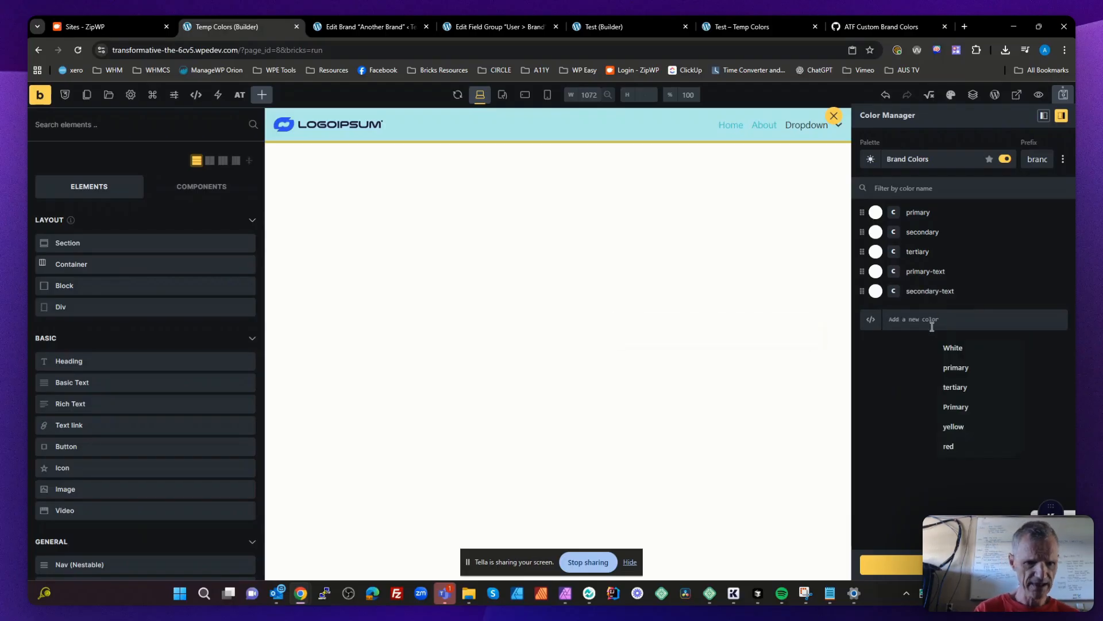
pyautogui.write('tertiary')
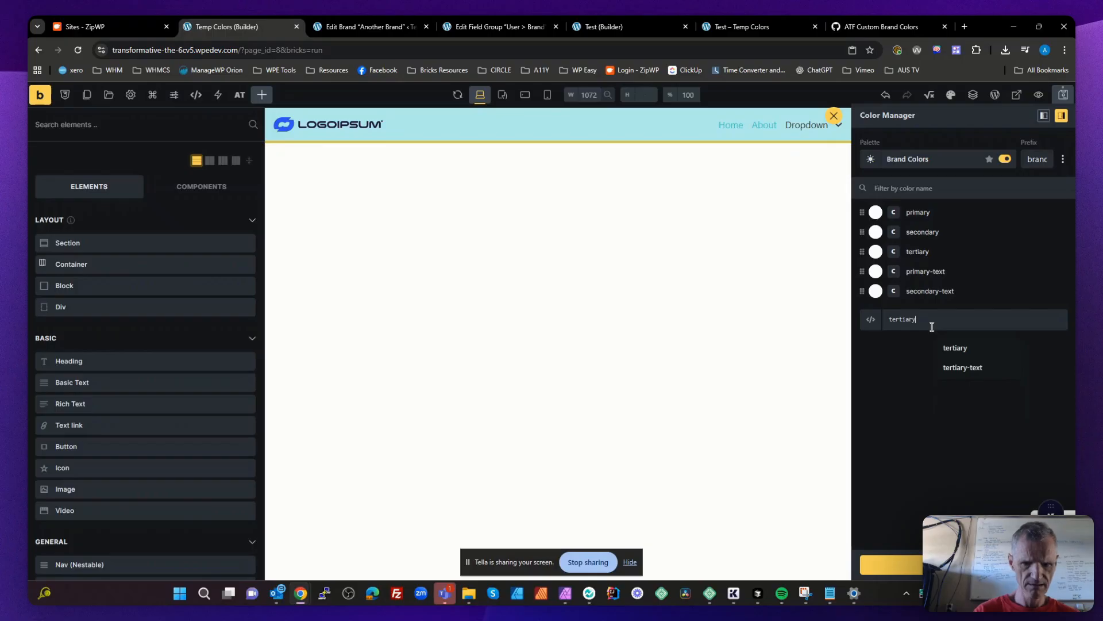
pyautogui.write('-text')
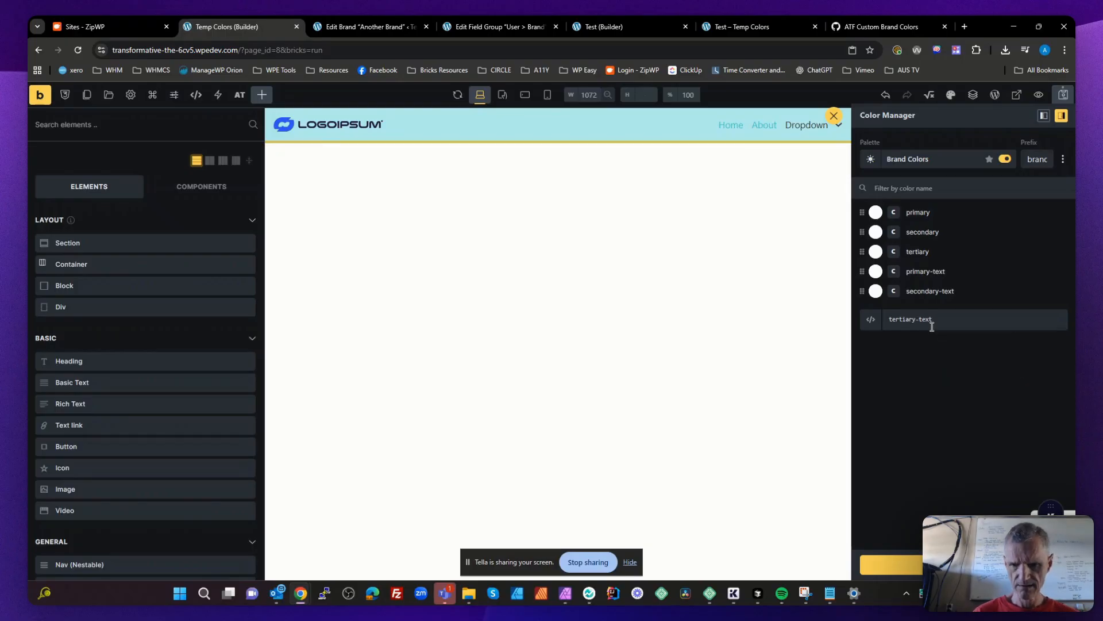
pyautogui.press('Return')
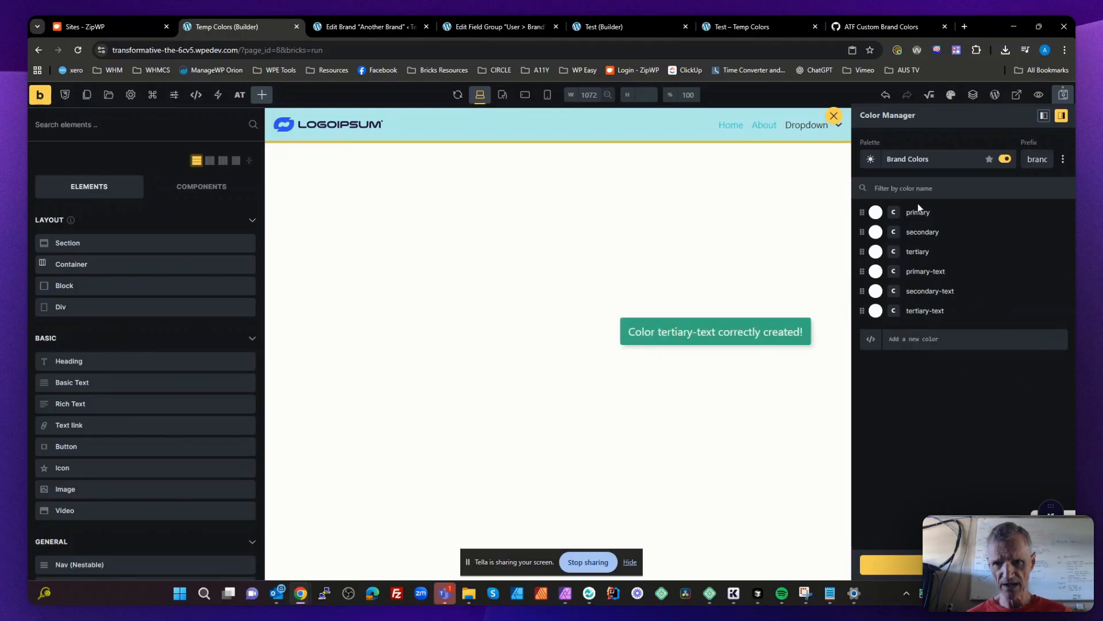
# - Set the primary color of the Brand Colors palette to a purple, about #6237b9
pyautogui.click(876, 212)
pyautogui.click(950, 230)
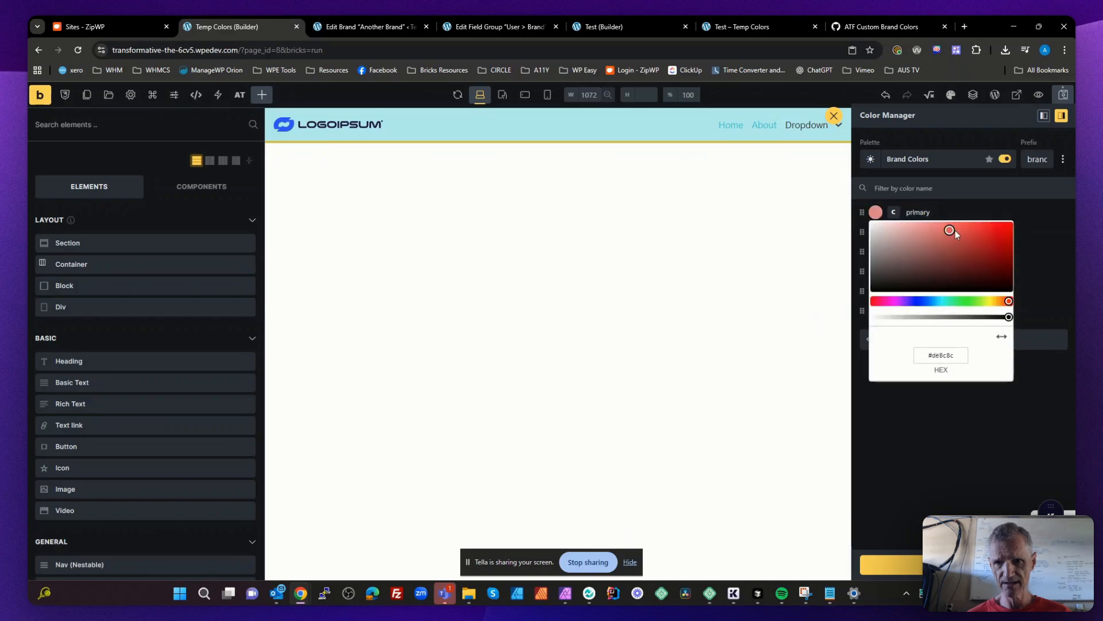
pyautogui.moveTo(955, 230); pyautogui.dragTo(963, 240)
pyautogui.click(947, 248)
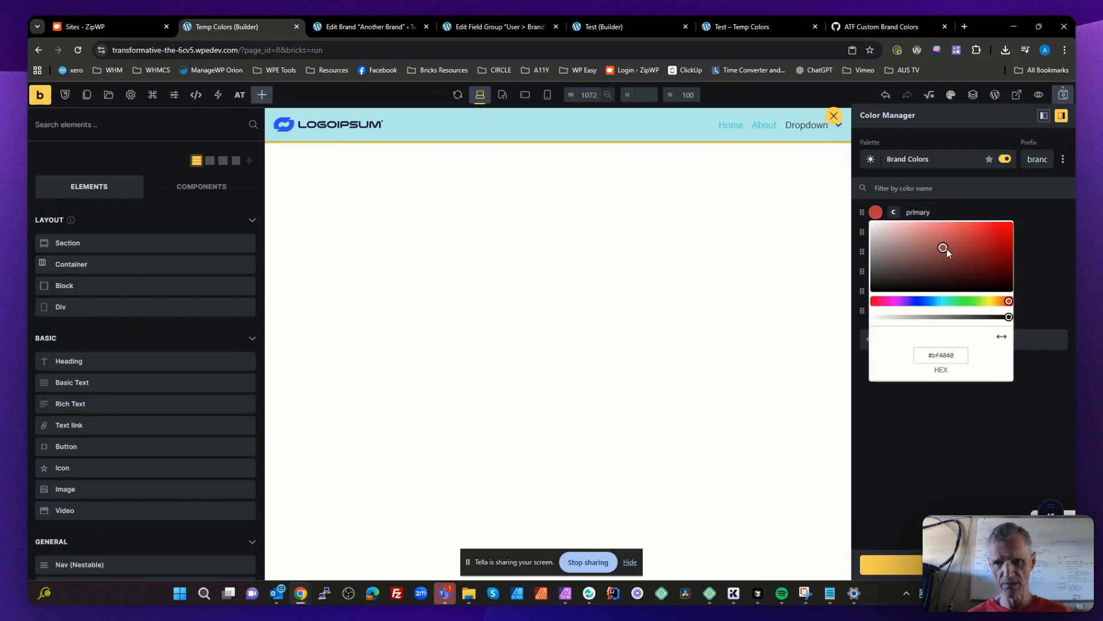
pyautogui.moveTo(1005, 305); pyautogui.dragTo(914, 304)
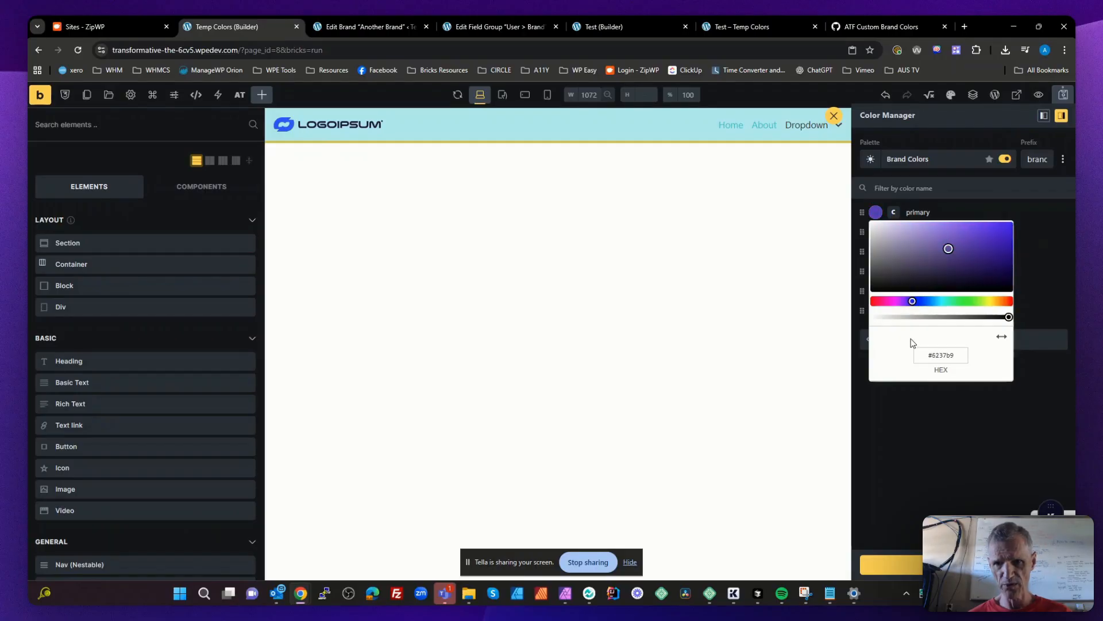
pyautogui.click(960, 216)
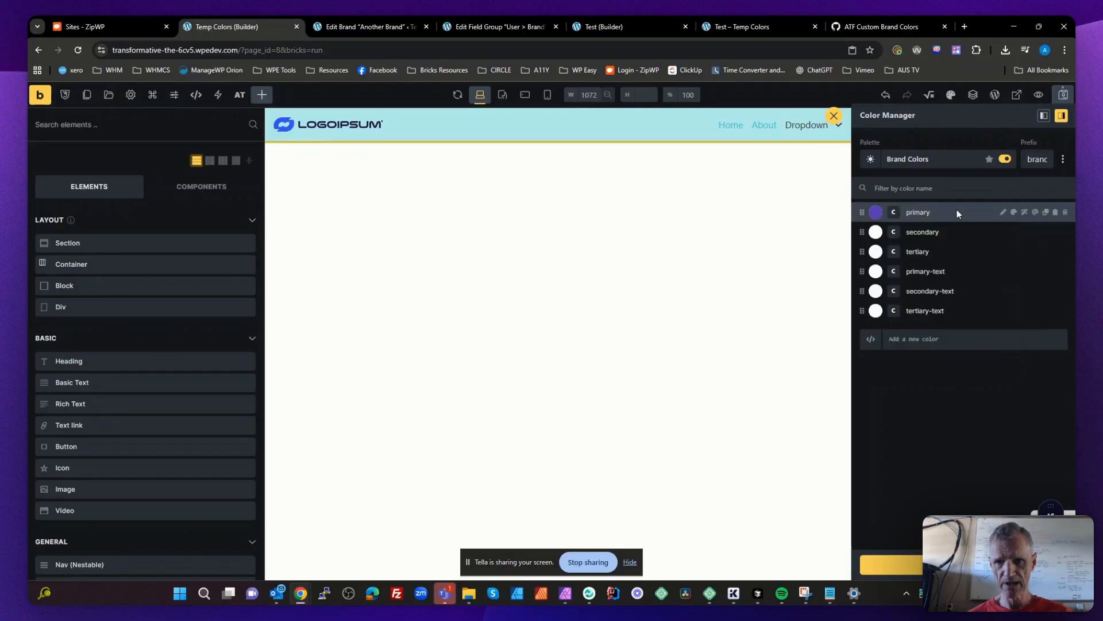
# - Set the secondary color of the Brand Colors palette to a muted magenta, about #a14596
pyautogui.click(876, 231)
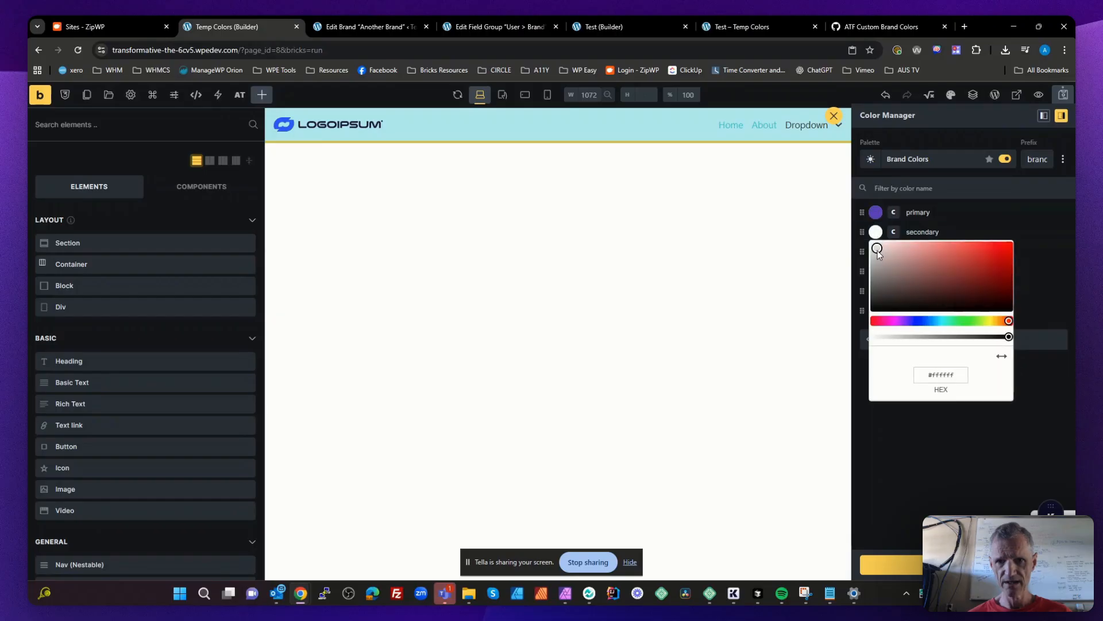
pyautogui.moveTo(877, 250); pyautogui.dragTo(929, 274)
pyautogui.click(894, 321)
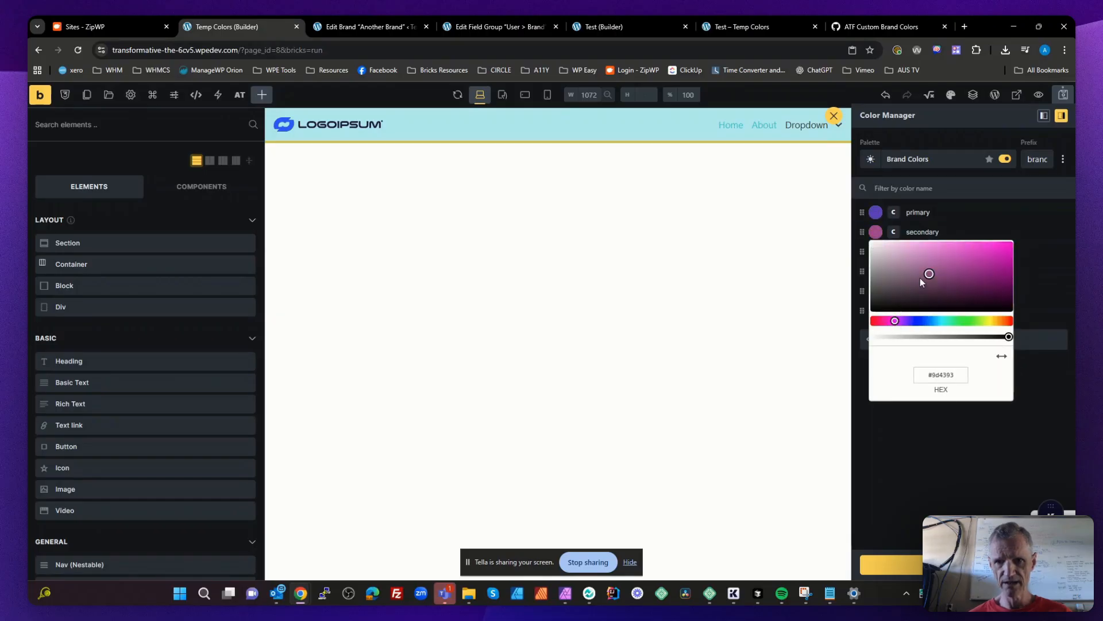
pyautogui.click(929, 274)
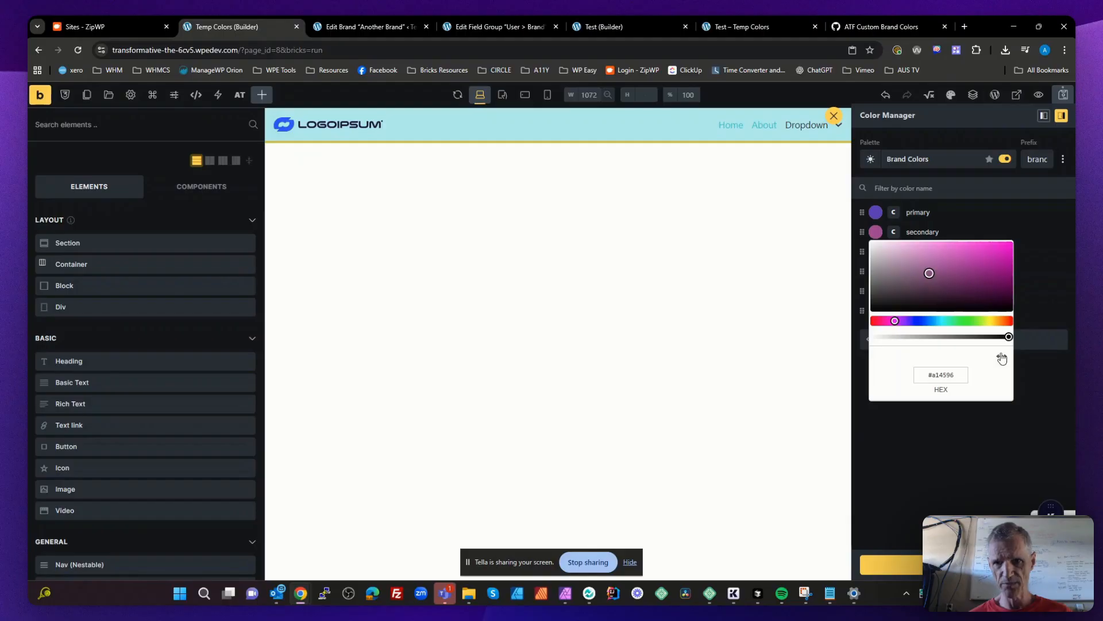
# - Set the tertiary color of the Brand Colors palette to a red, about #ca2f2f
pyautogui.click(988, 217)
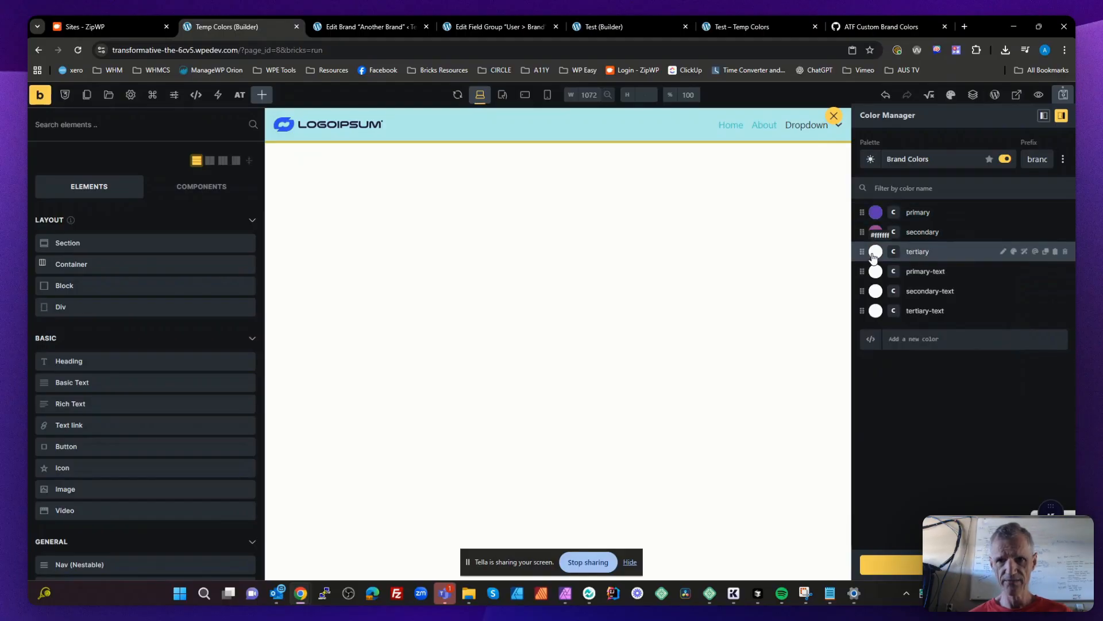
pyautogui.click(873, 257)
pyautogui.click(920, 268)
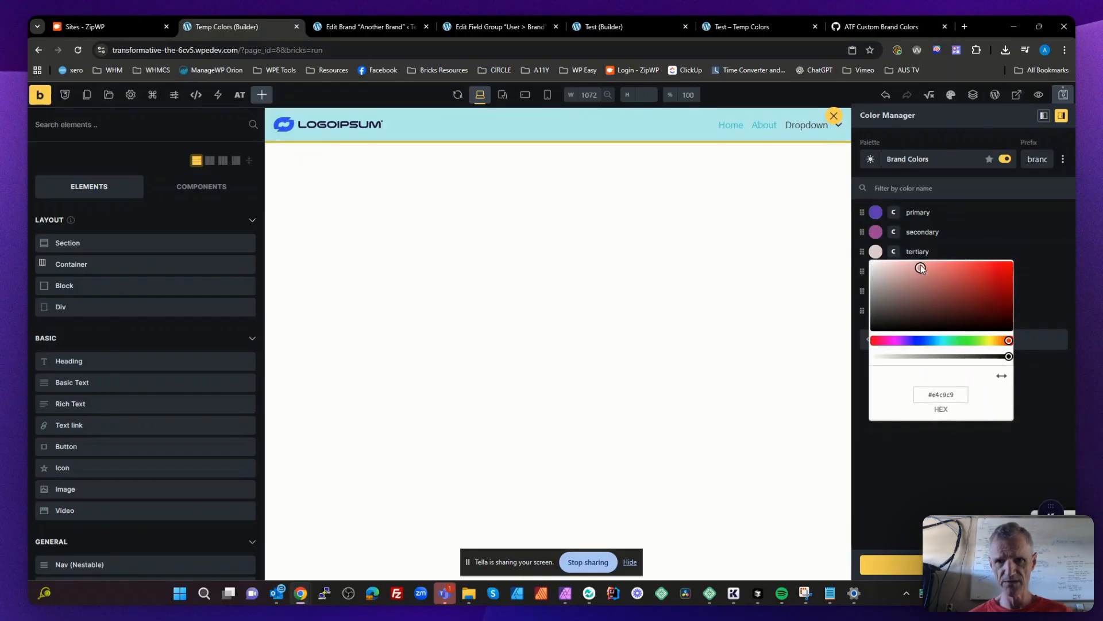
pyautogui.moveTo(920, 268); pyautogui.dragTo(958, 287)
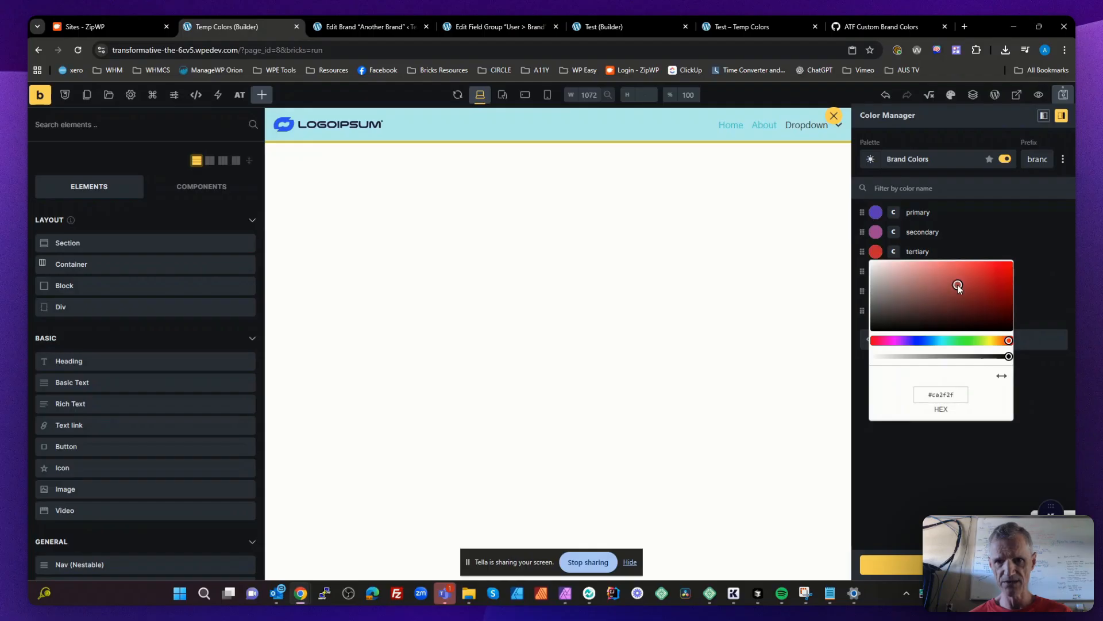
pyautogui.click(938, 453)
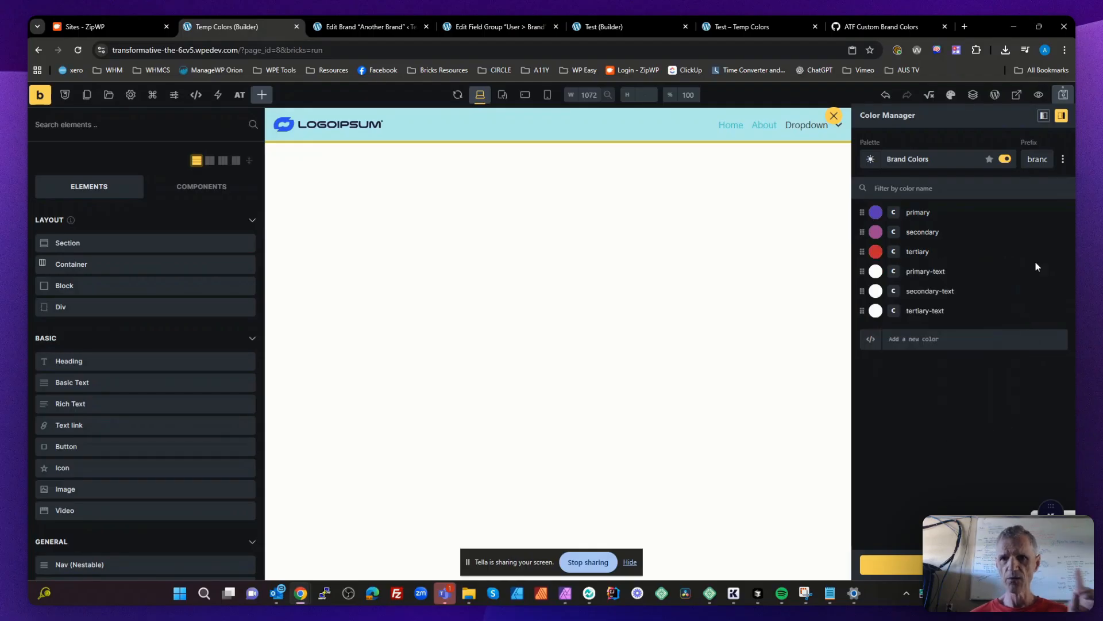
# - Generate three light, three dark and three transparent shades for the primary brand color, then collapse its shade list
pyautogui.moveTo(1054, 218)
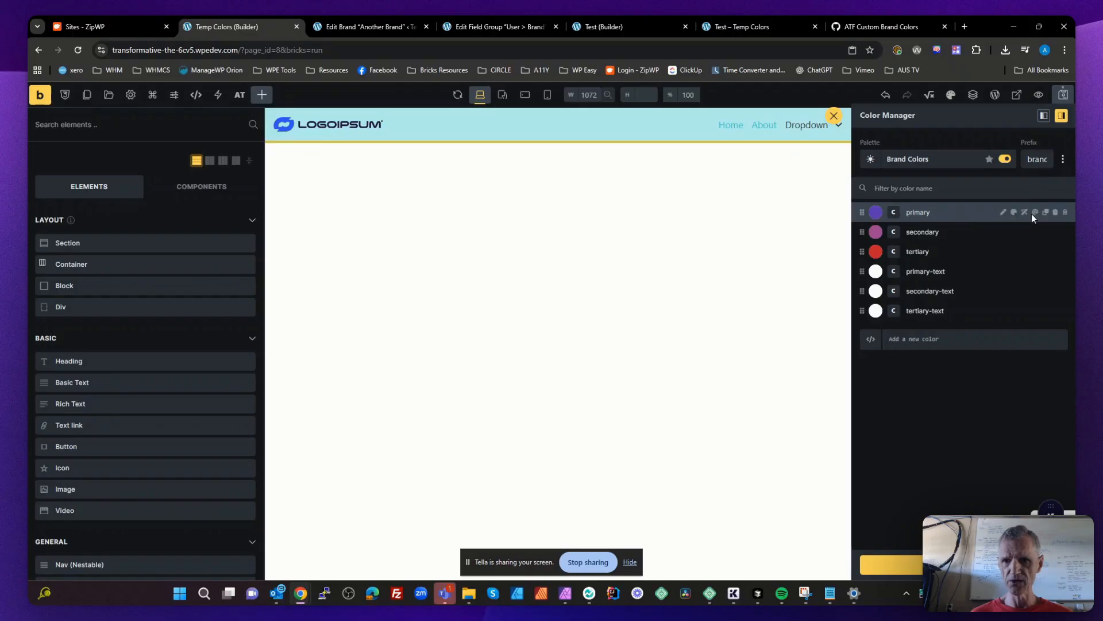
pyautogui.click(1025, 215)
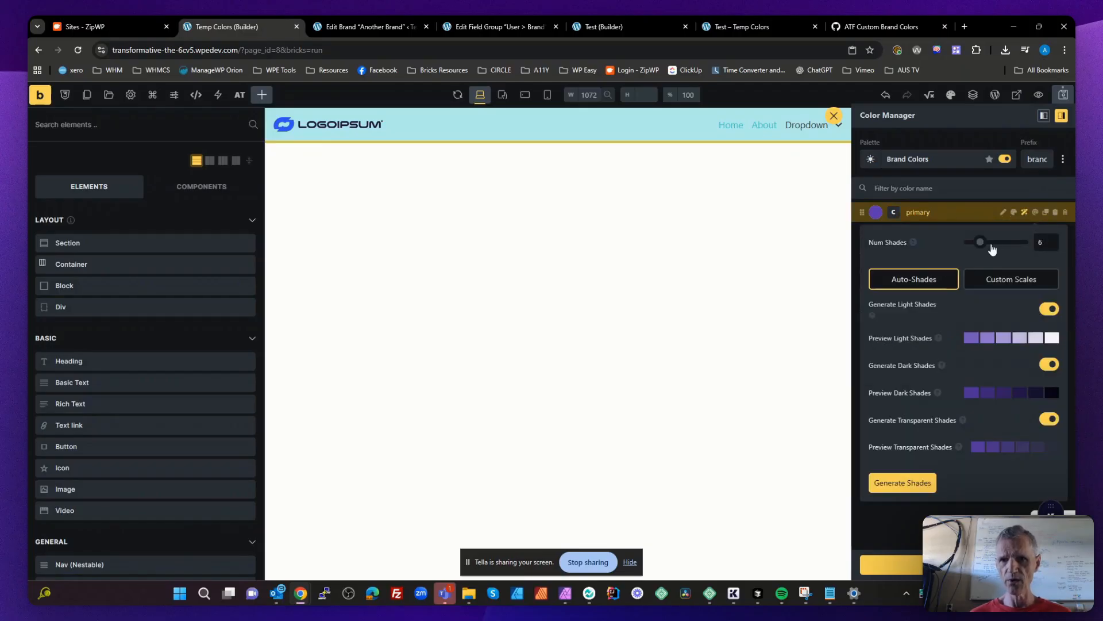
pyautogui.moveTo(1047, 243); pyautogui.dragTo(1026, 246)
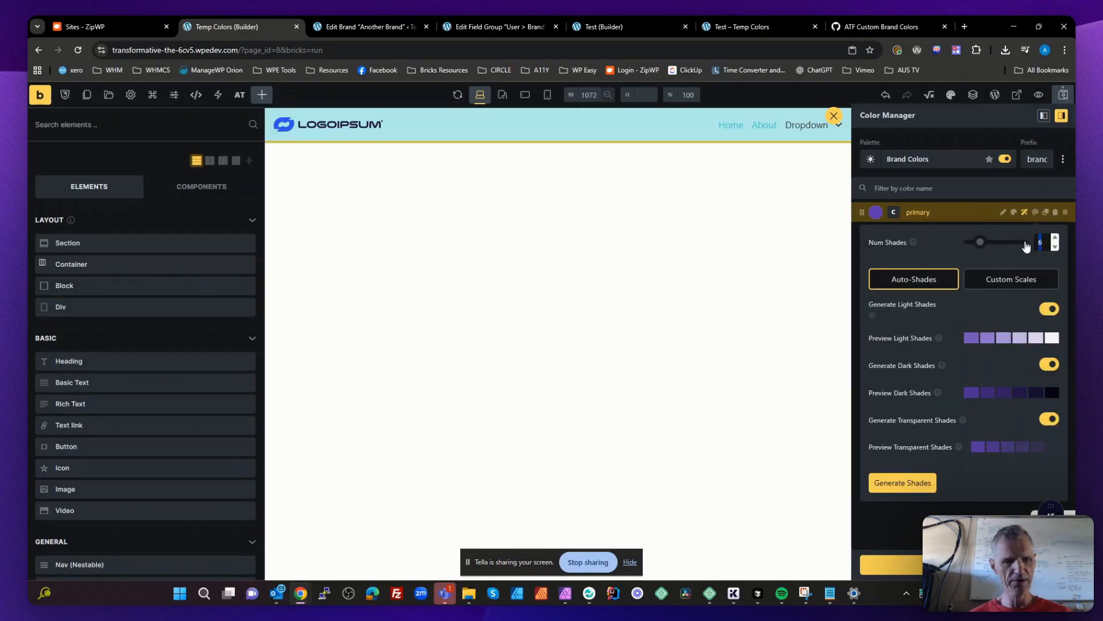
pyautogui.write('3')
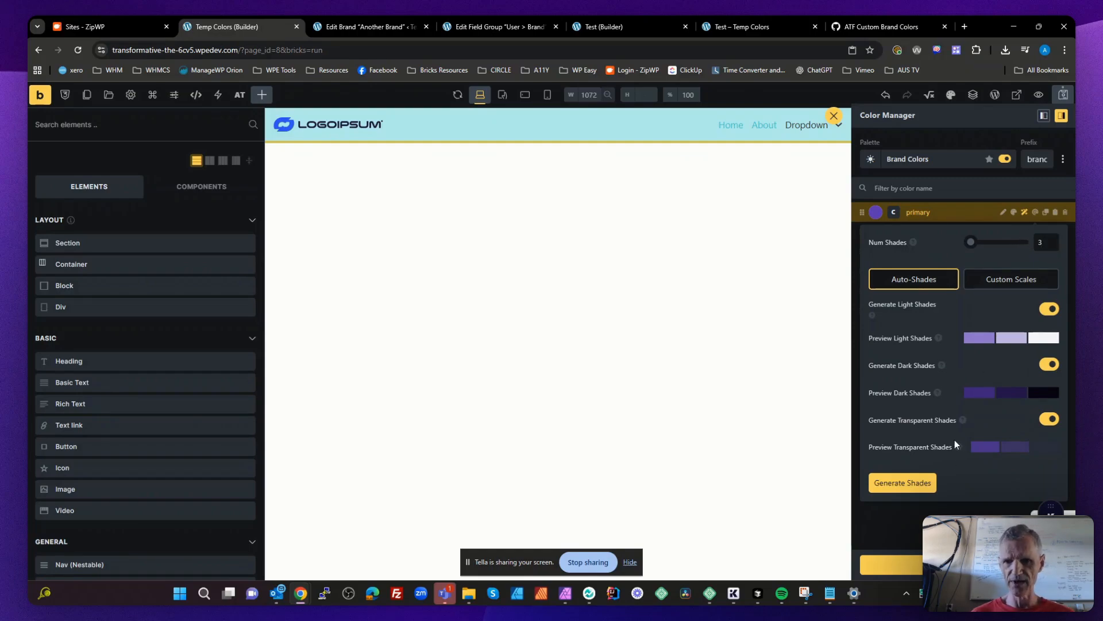
pyautogui.click(912, 482)
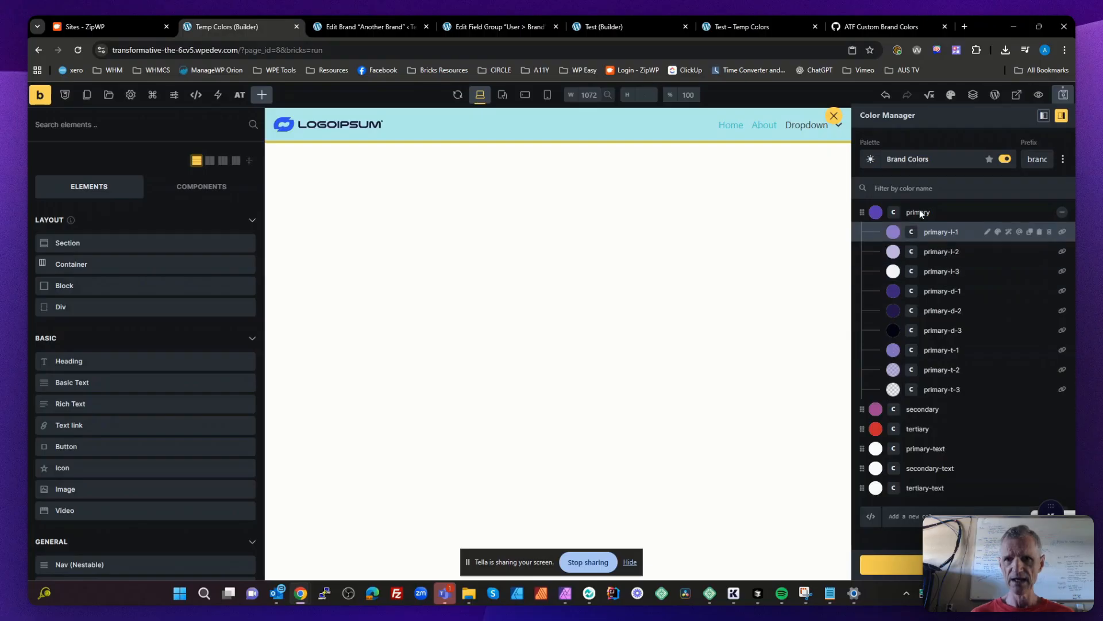
pyautogui.click(1062, 213)
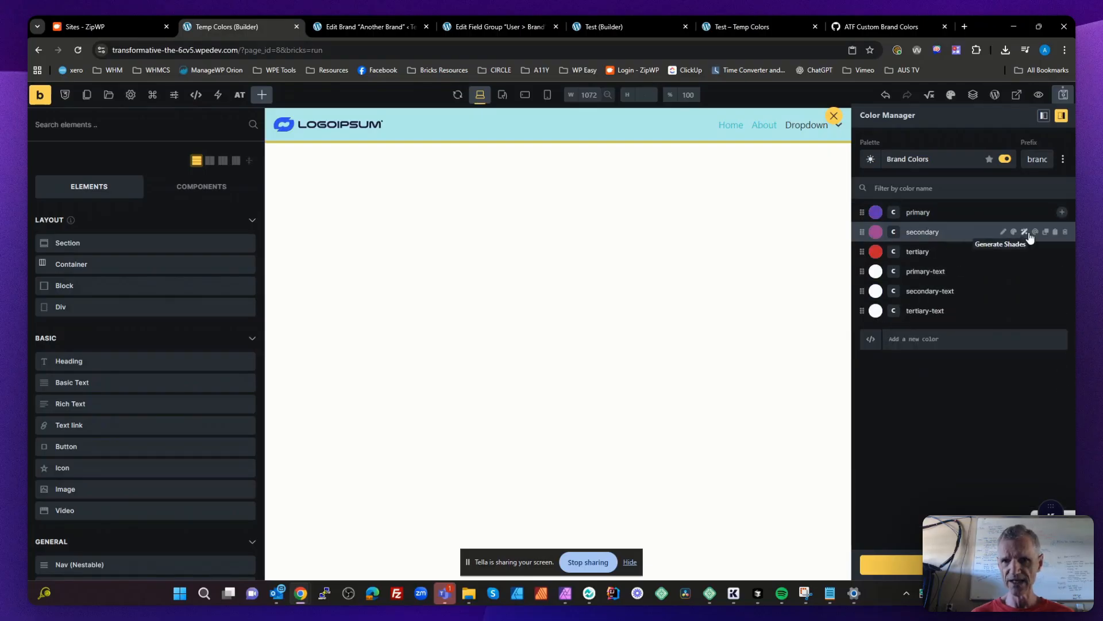
# - Generate three light, dark and transparent shades for the secondary brand color and collapse its shade list
pyautogui.click(1024, 231)
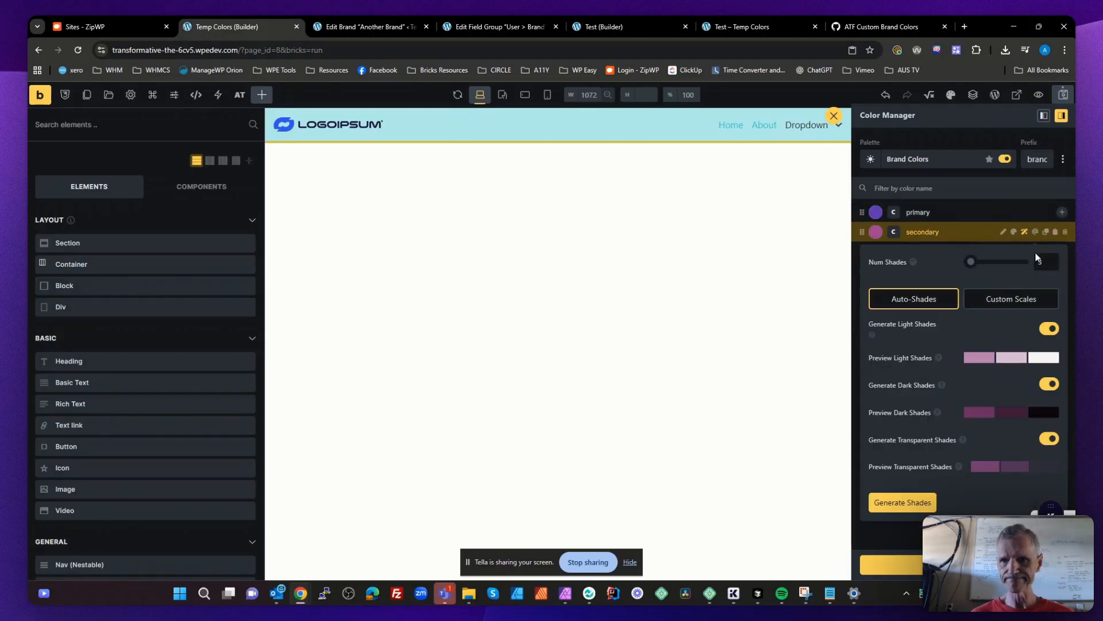
pyautogui.click(909, 503)
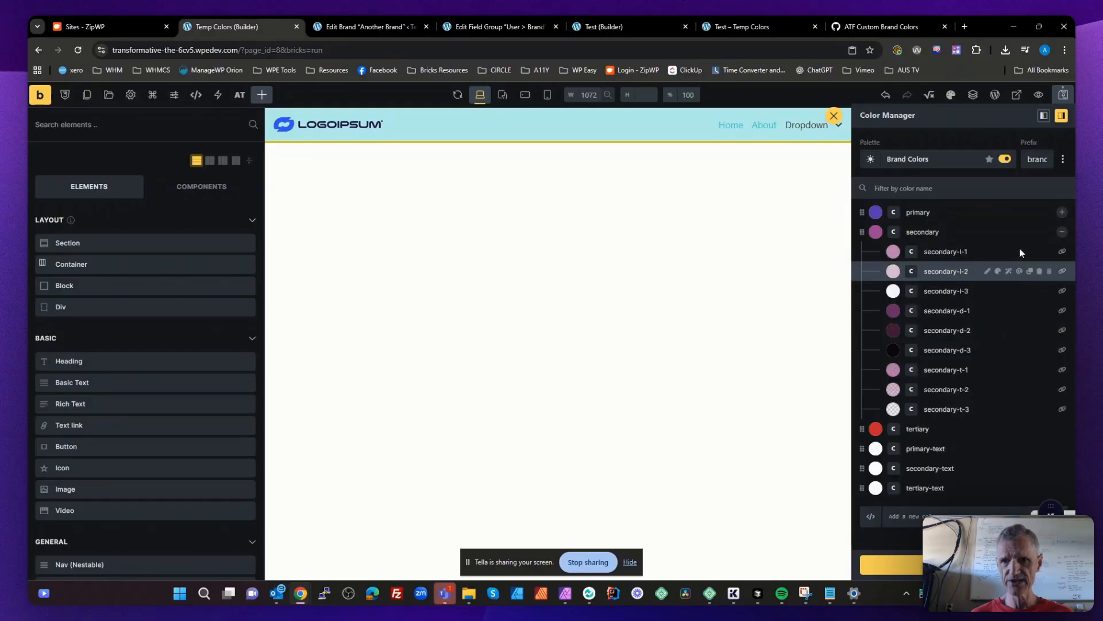
pyautogui.click(1062, 231)
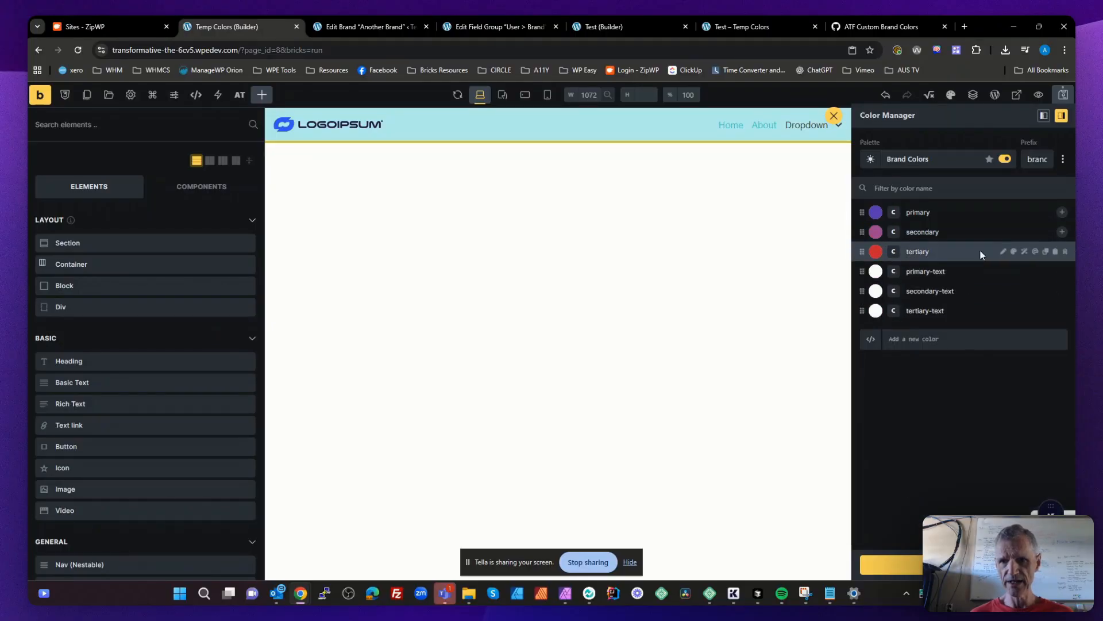
# - Generate three light, dark and transparent shades for the tertiary brand color, then save the palette and close the Color Manager
pyautogui.click(1024, 251)
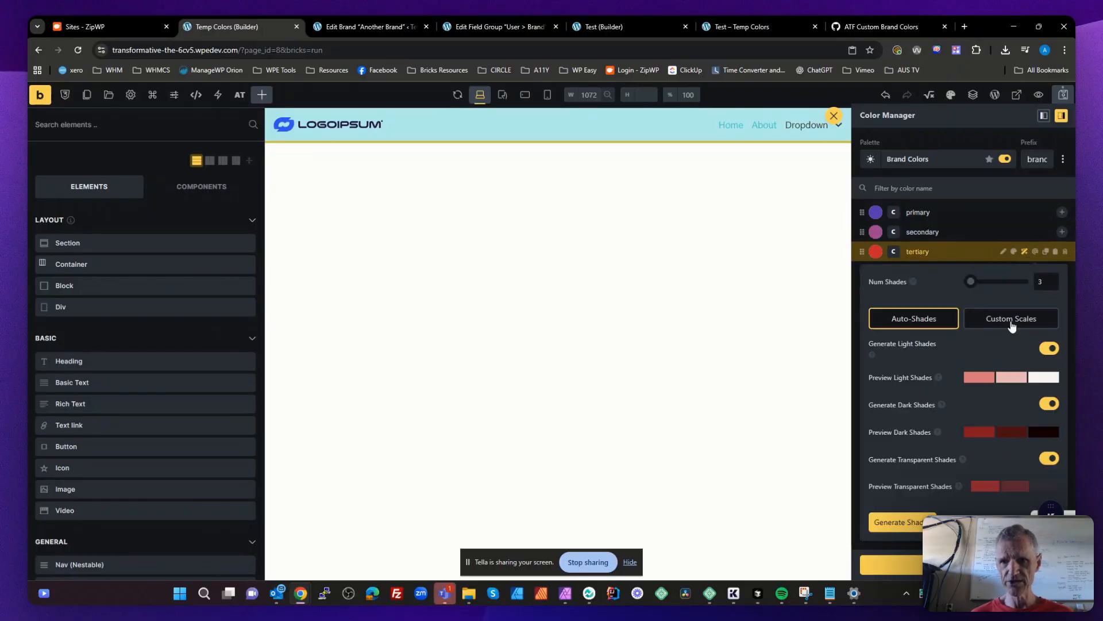
pyautogui.click(903, 522)
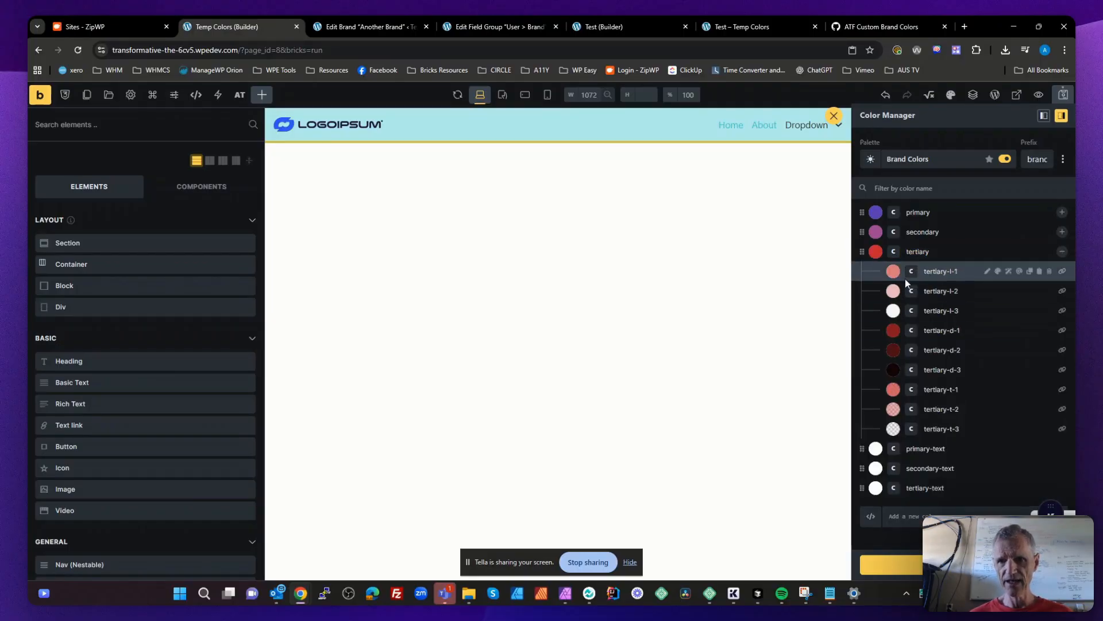
pyautogui.click(1063, 253)
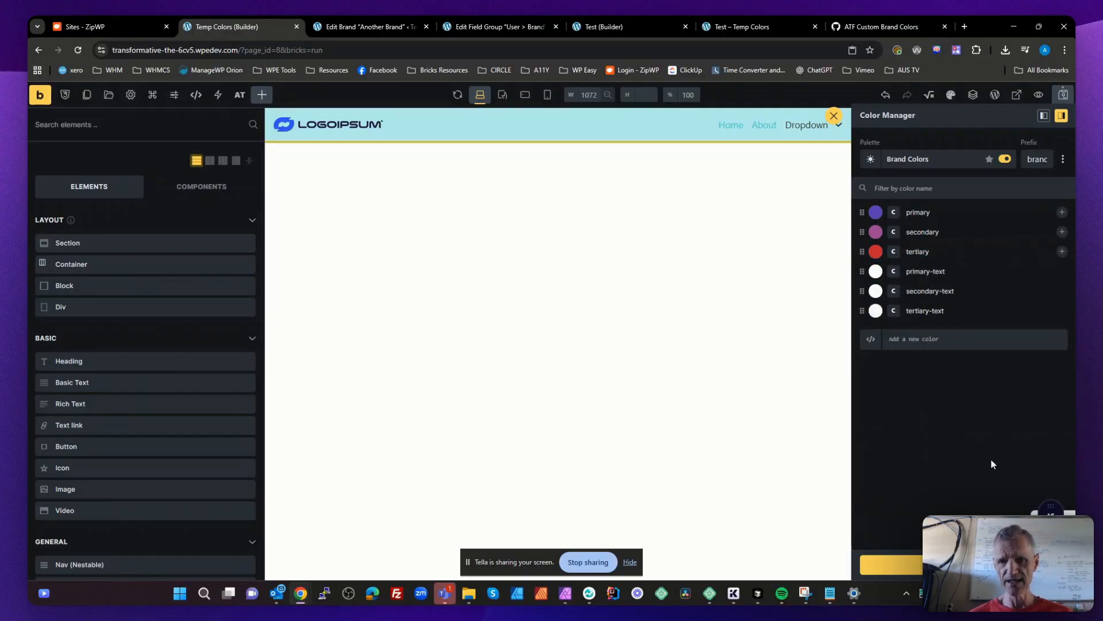
pyautogui.click(968, 564)
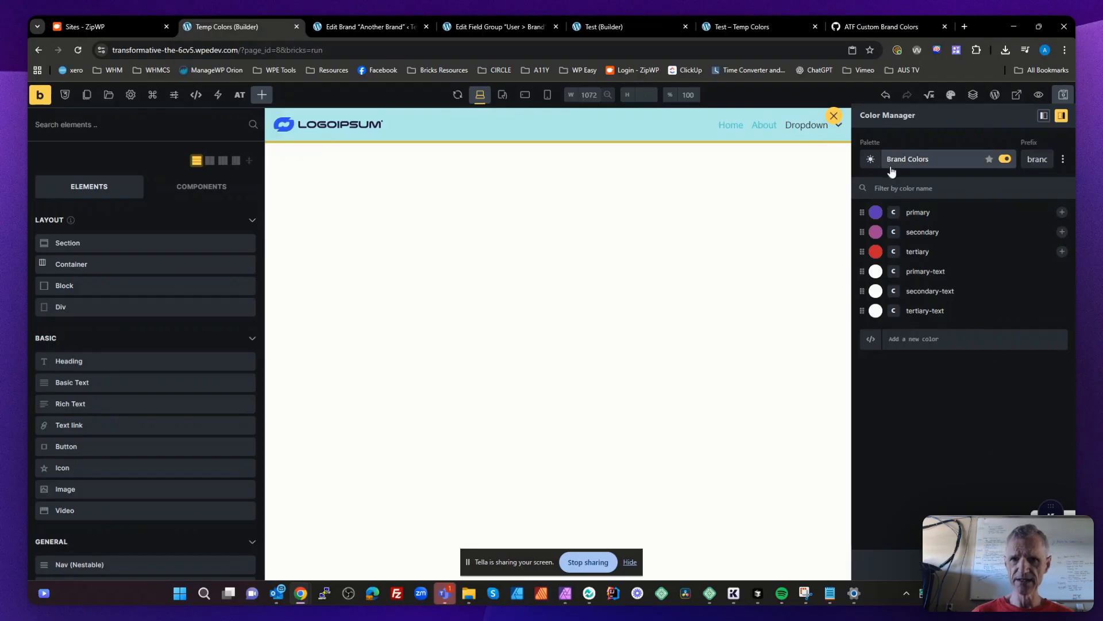
pyautogui.click(833, 116)
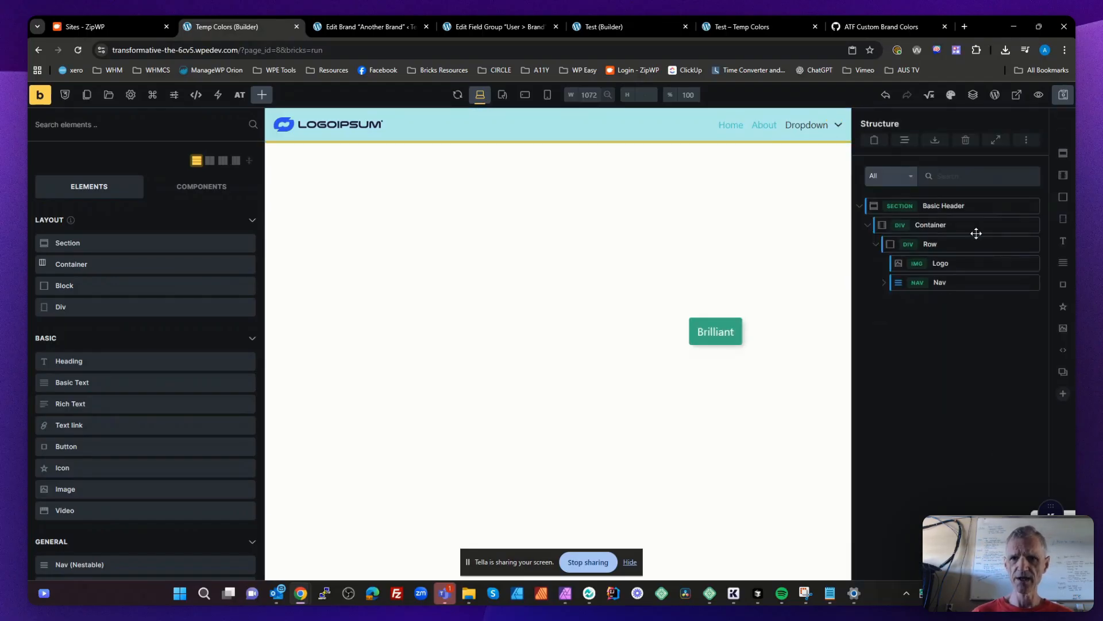
# - Add a new section below the Basic Header and name it Brand Primary
pyautogui.click(1064, 154)
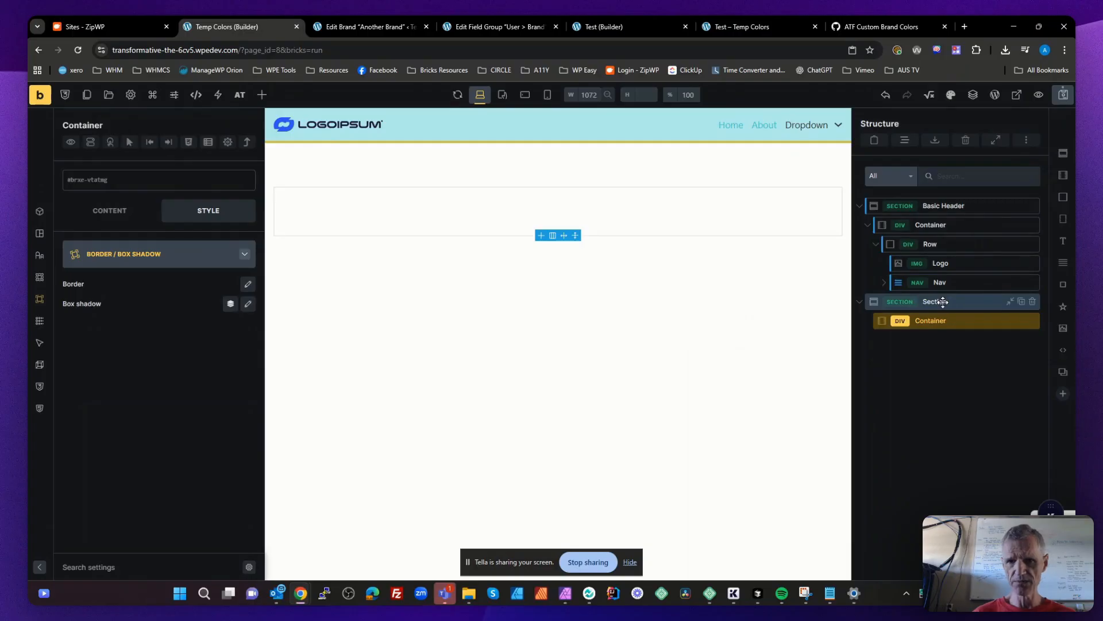
pyautogui.click(943, 302)
pyautogui.write('Prima')
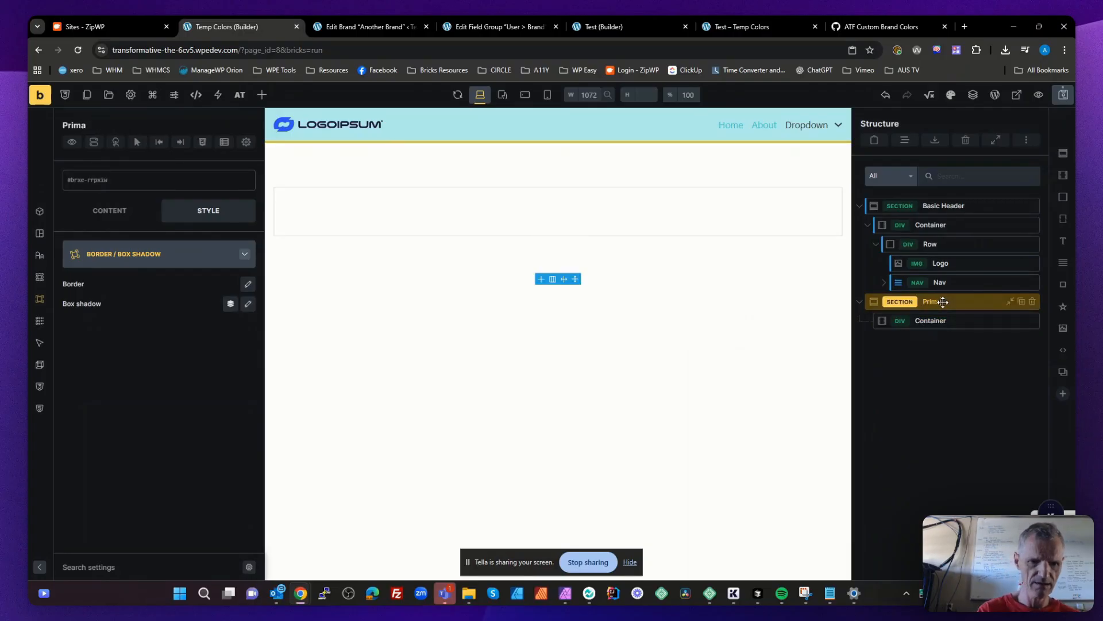
pyautogui.write('ry')
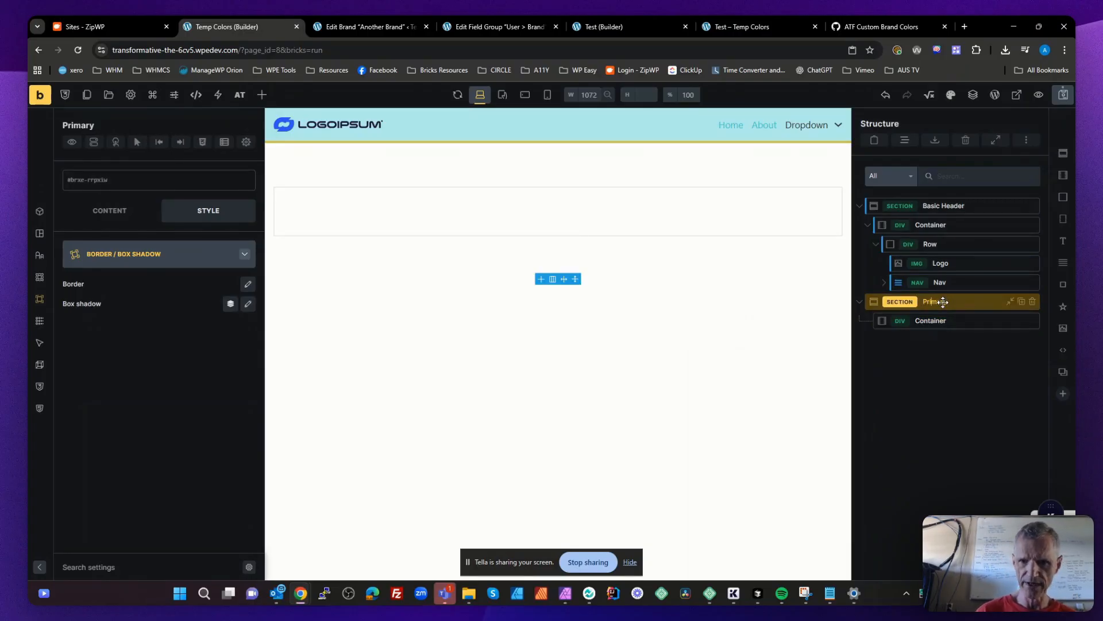
pyautogui.press('Home')
pyautogui.write('Brand')
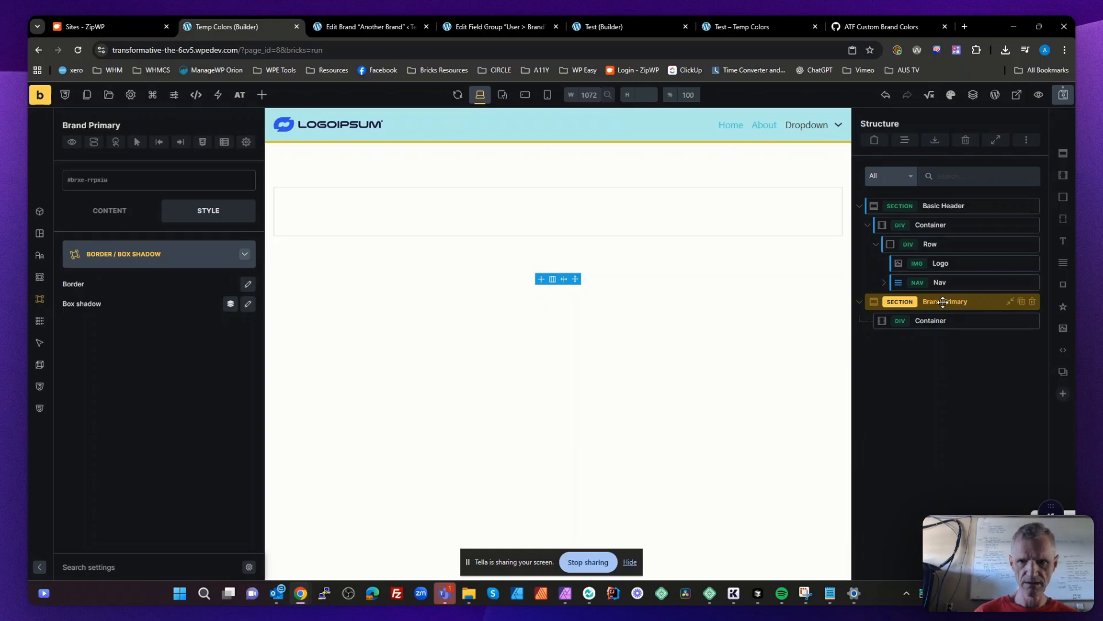
# - Add a heading and a basic text element to the container of the Brand Primary section
pyautogui.click(943, 321)
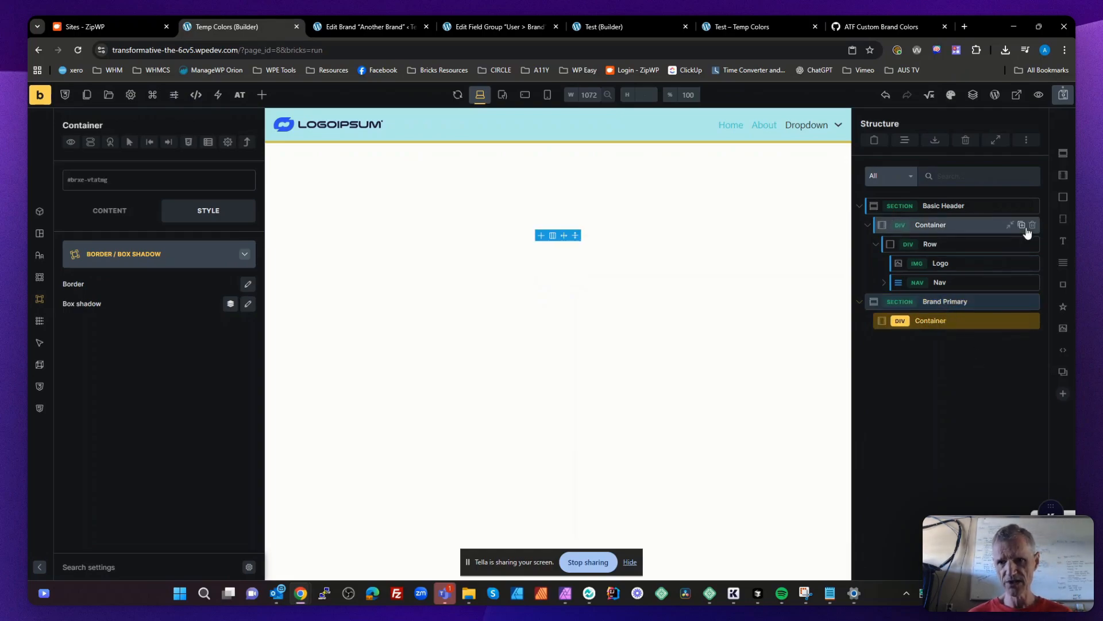
pyautogui.click(1063, 240)
pyautogui.click(1063, 263)
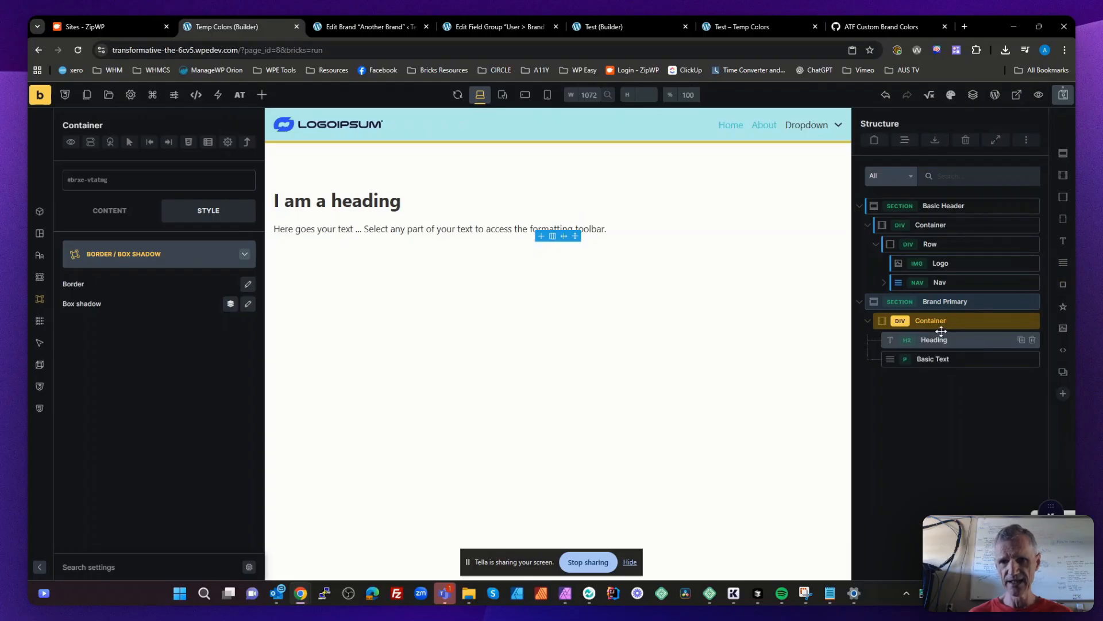
# - Set the background color of the Brand Primary section to the primary color of the Brand Colors palette
pyautogui.click(949, 301)
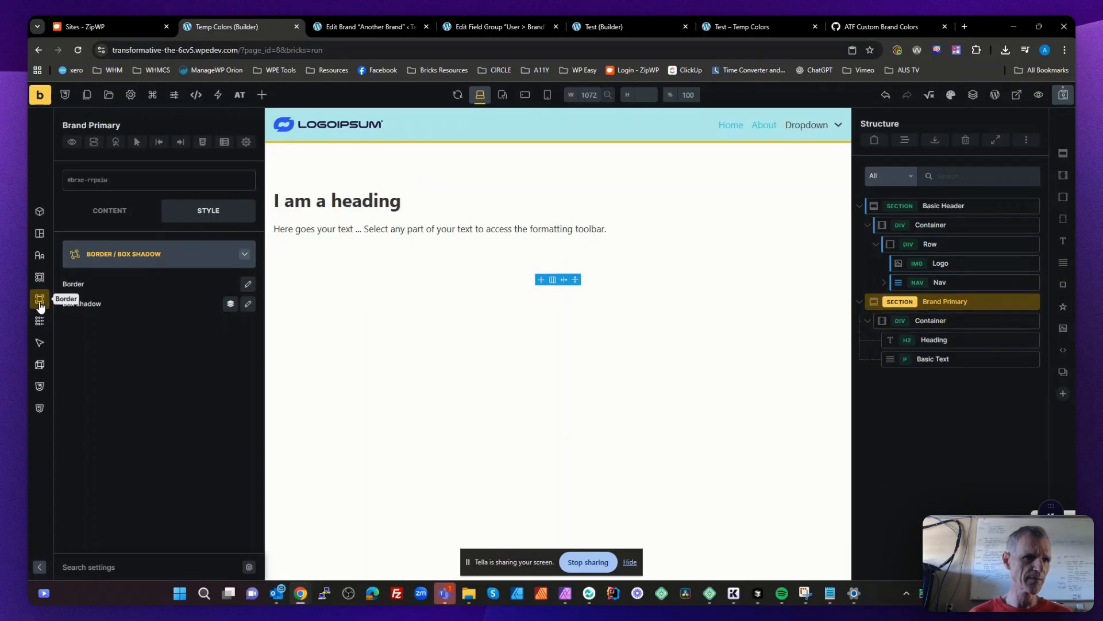
pyautogui.click(39, 278)
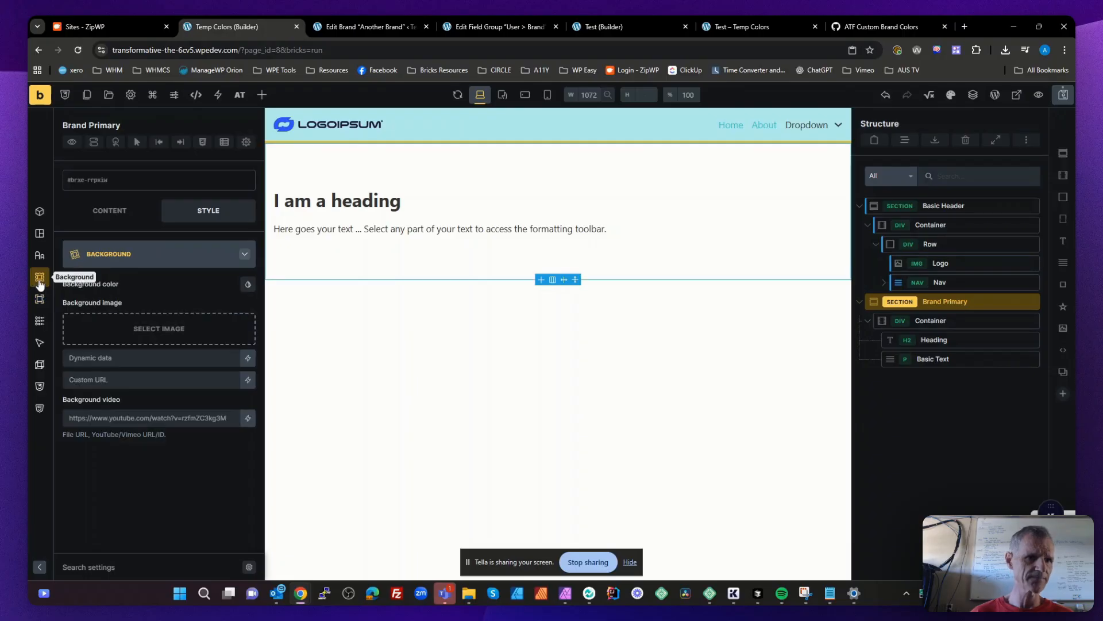
pyautogui.click(248, 285)
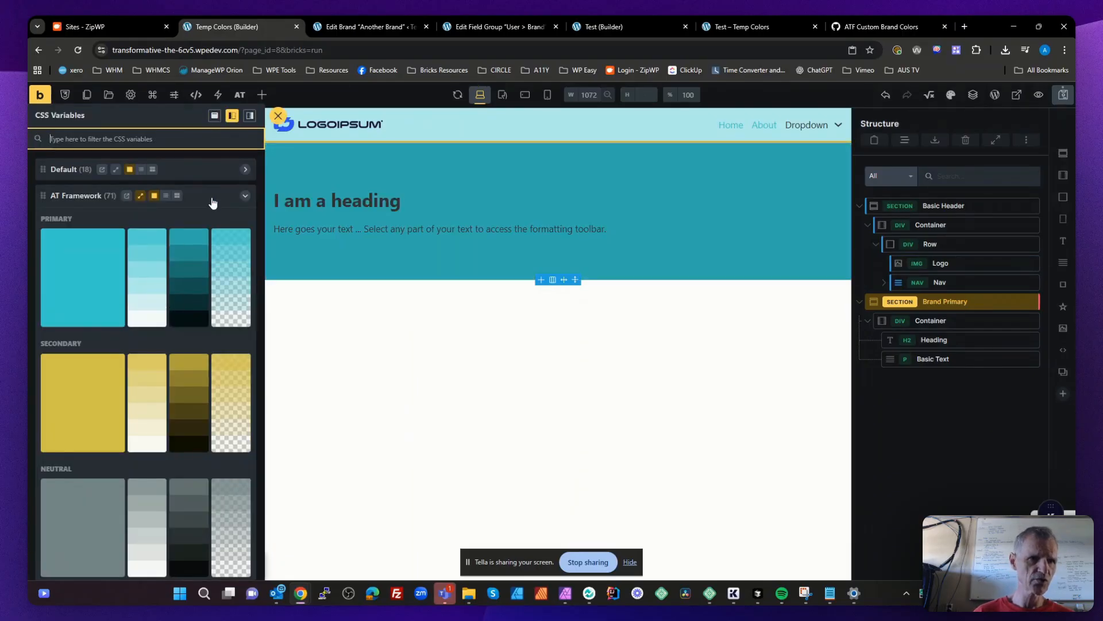
pyautogui.click(213, 198)
pyautogui.click(211, 249)
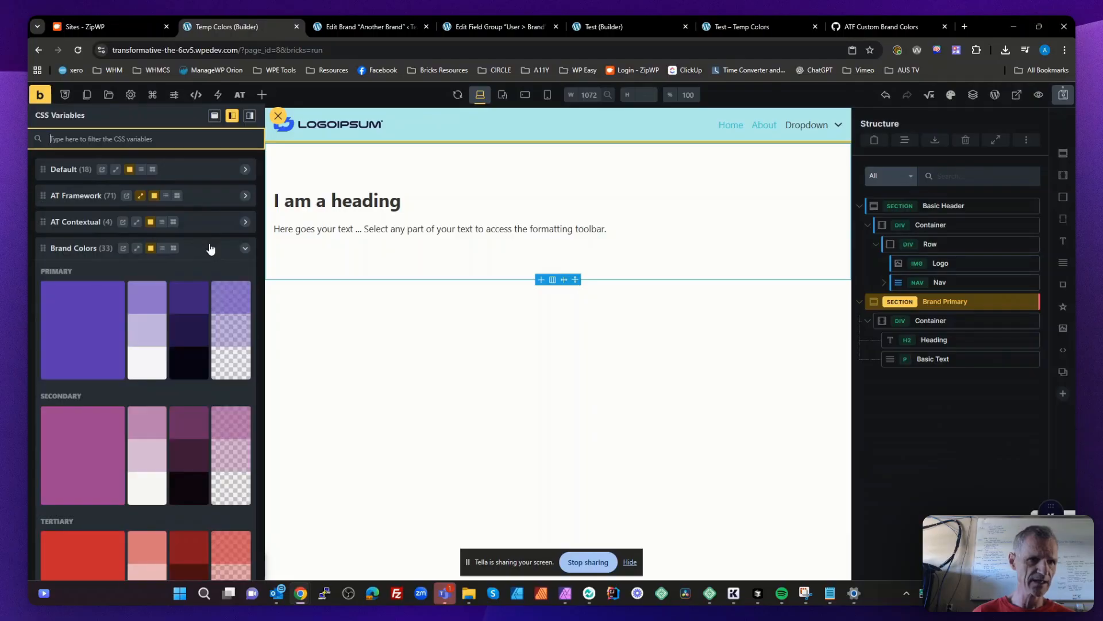
pyautogui.click(85, 309)
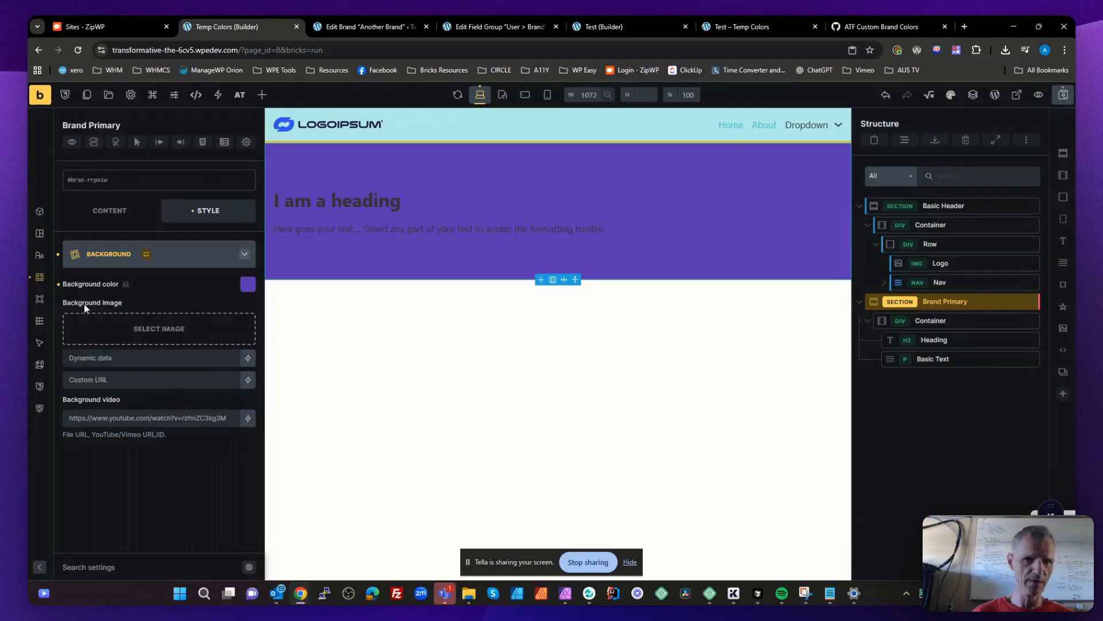
# - Set the text color of the Brand Primary section's heading to primary-text from the Brand Colors palette
pyautogui.click(926, 339)
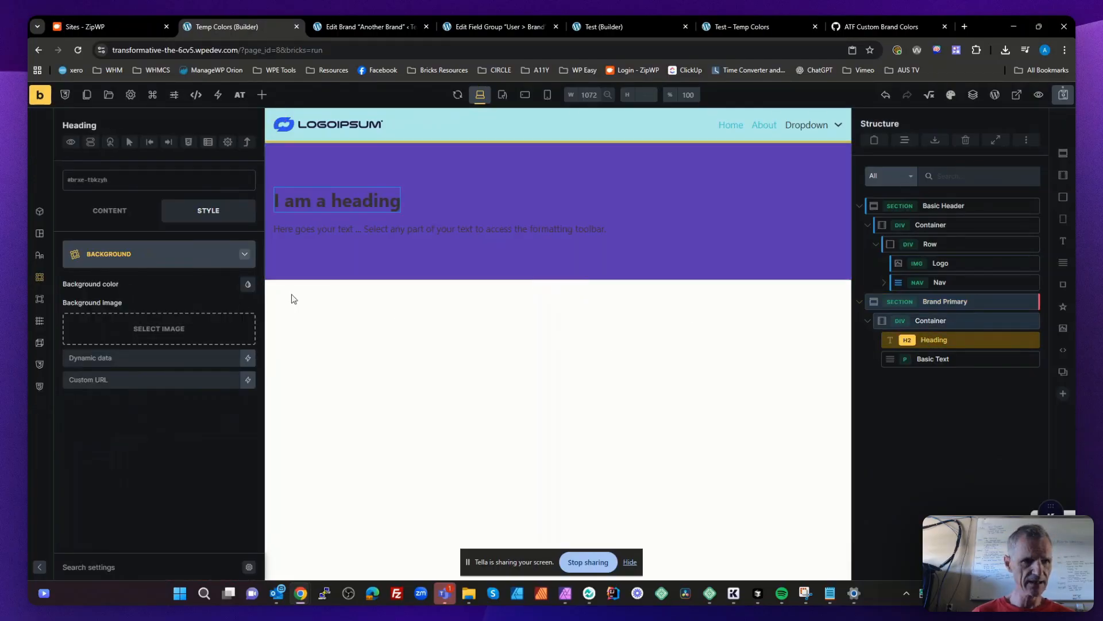
pyautogui.click(39, 255)
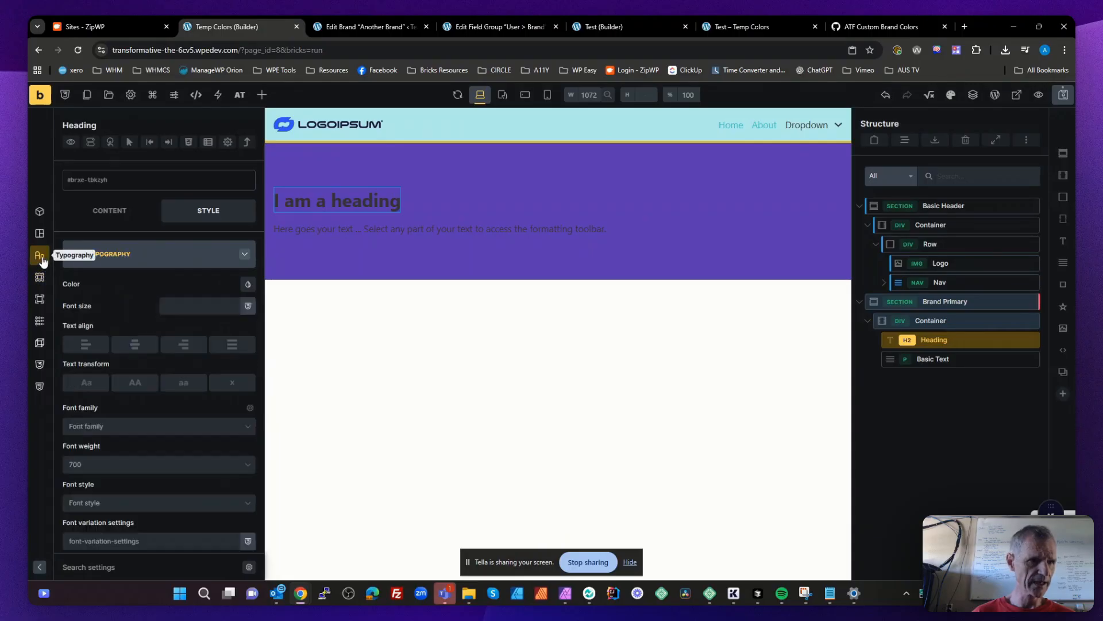
pyautogui.click(248, 285)
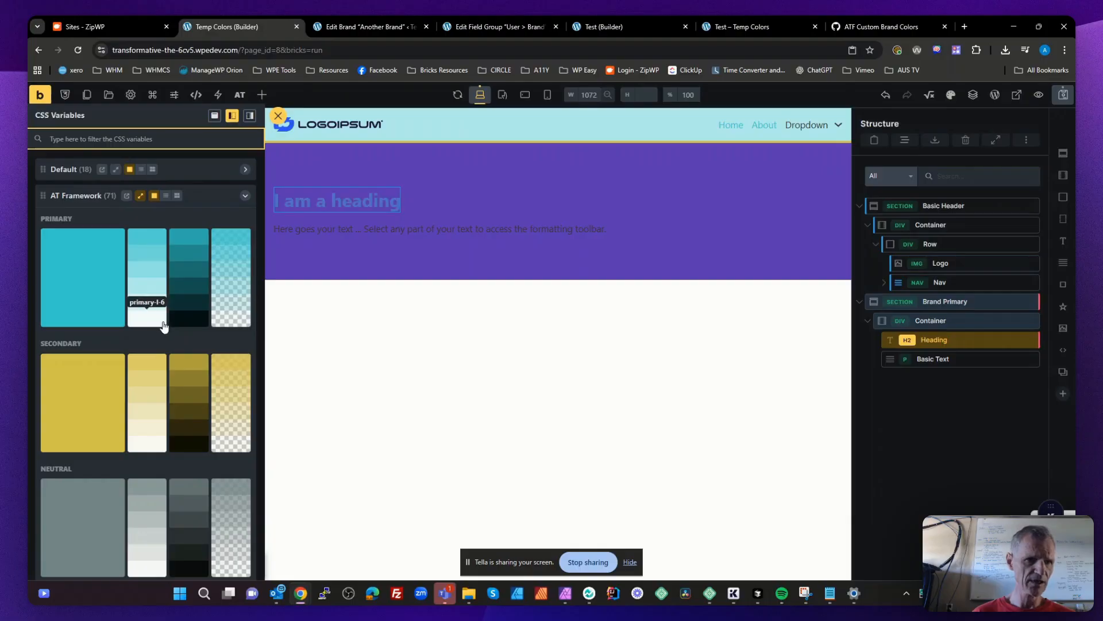
pyautogui.scroll(-5, 155, 345)
pyautogui.scroll(2, 152, 356)
pyautogui.scroll(4, 152, 356)
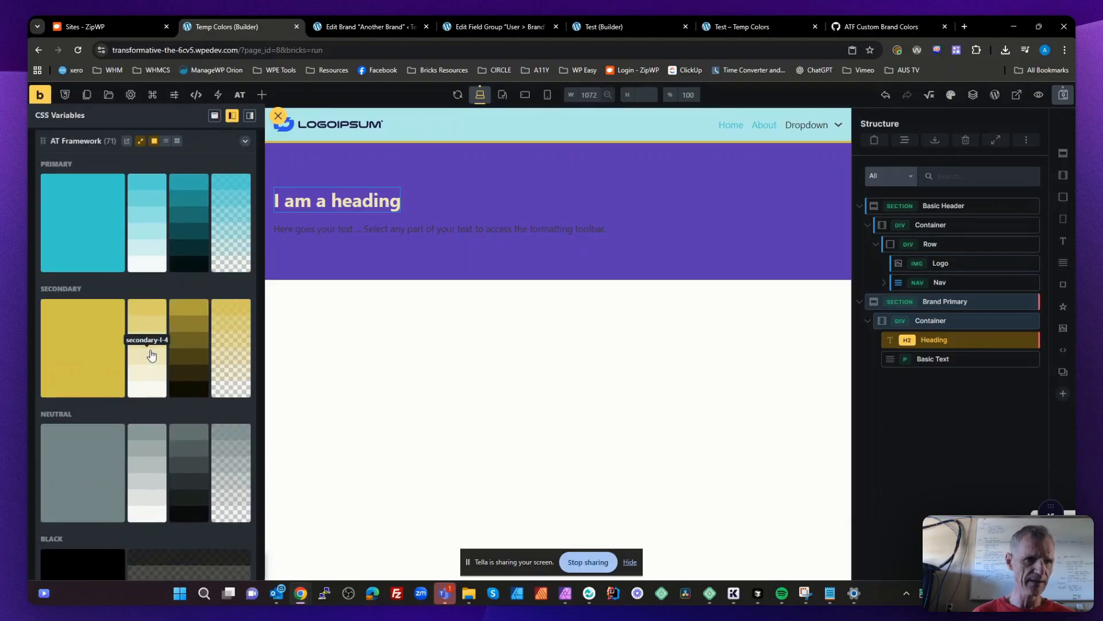
pyautogui.click(210, 198)
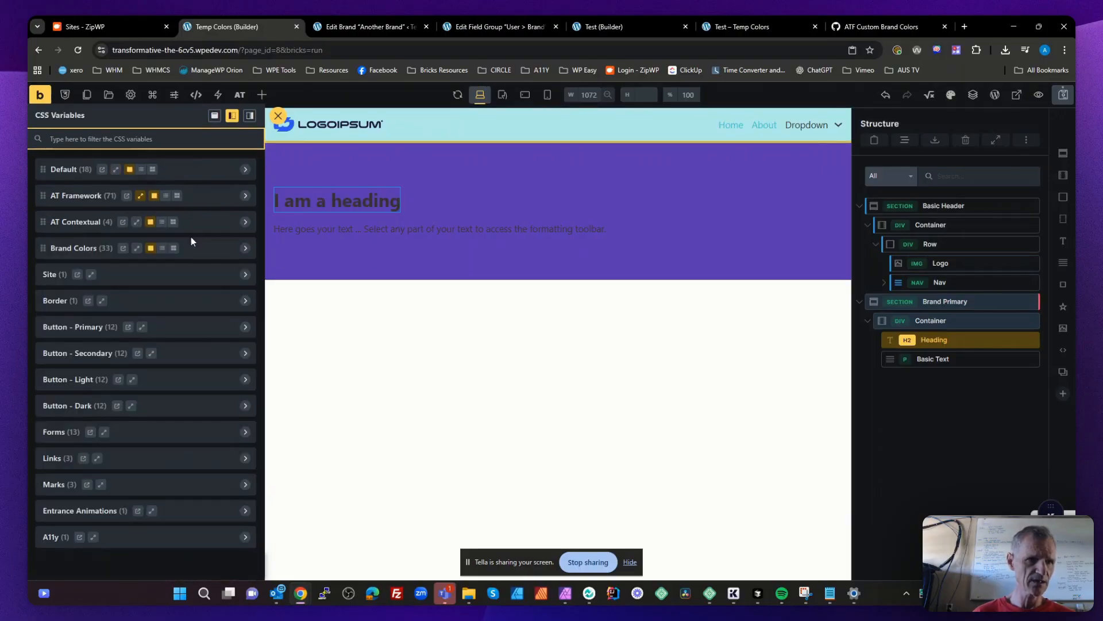
pyautogui.click(214, 247)
pyautogui.scroll(-3, 194, 322)
pyautogui.scroll(-1, 194, 326)
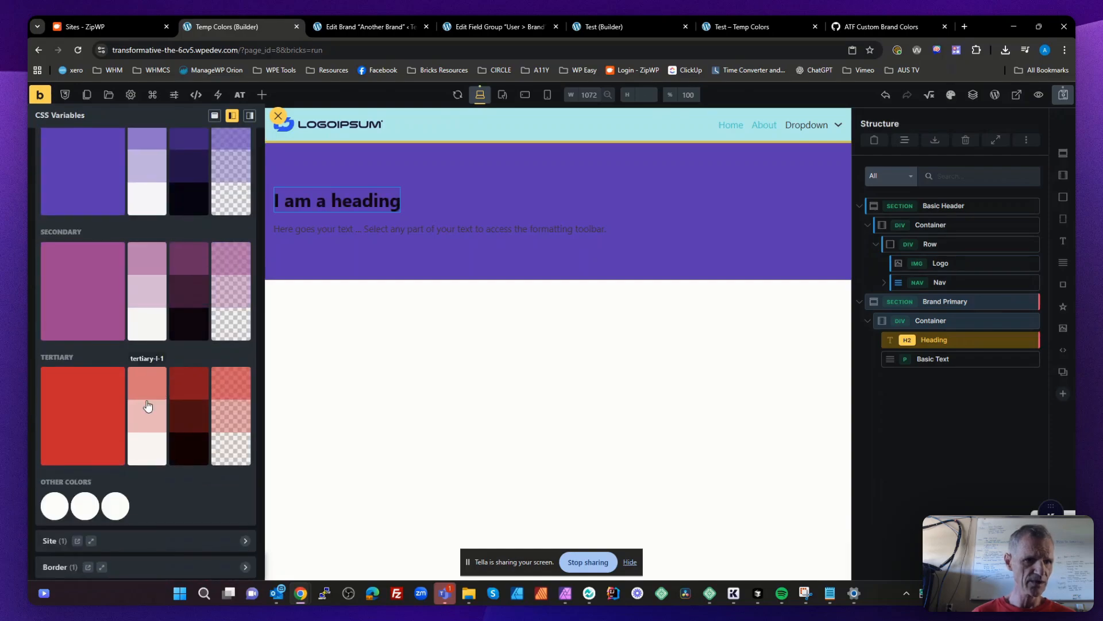
pyautogui.click(57, 507)
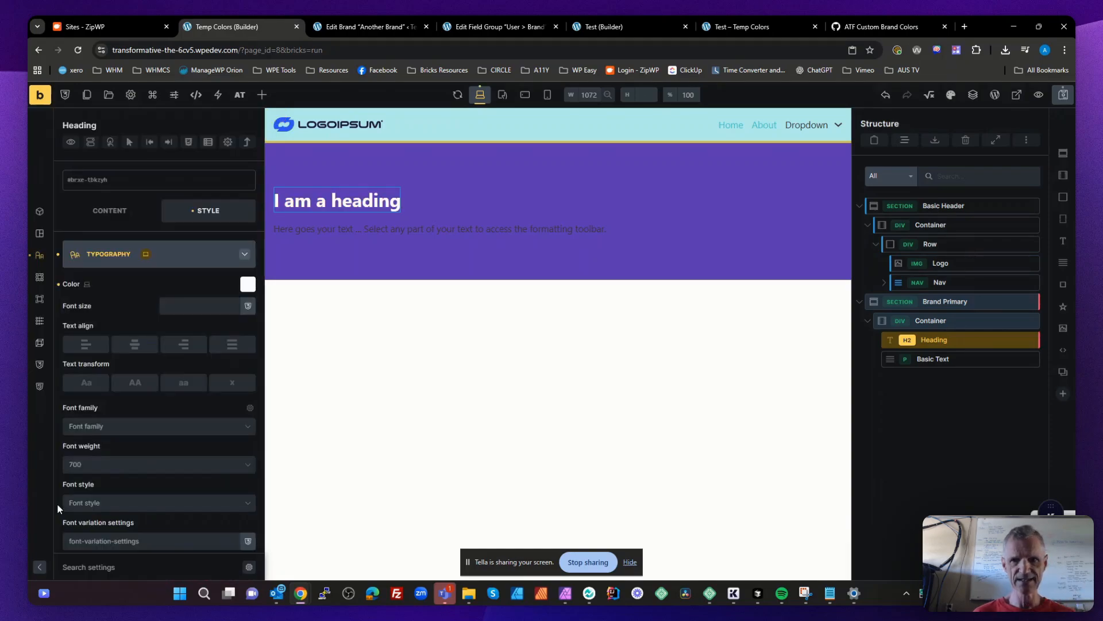
# - Set the text color of the Brand Primary section's basic text to primary-text from the Brand Colors palette
pyautogui.click(933, 359)
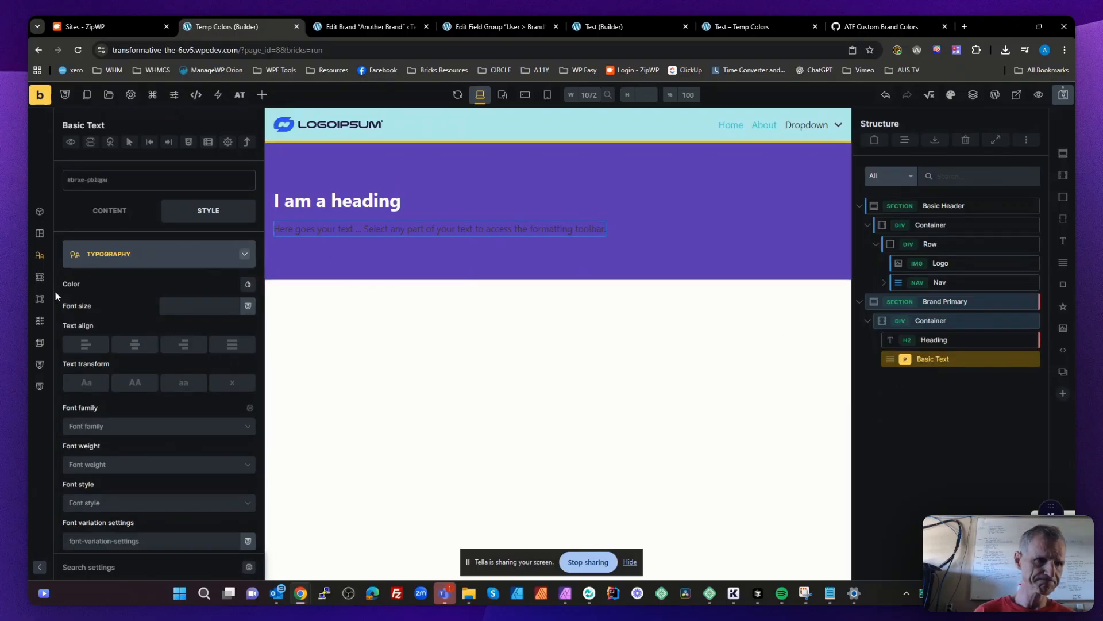
pyautogui.click(39, 255)
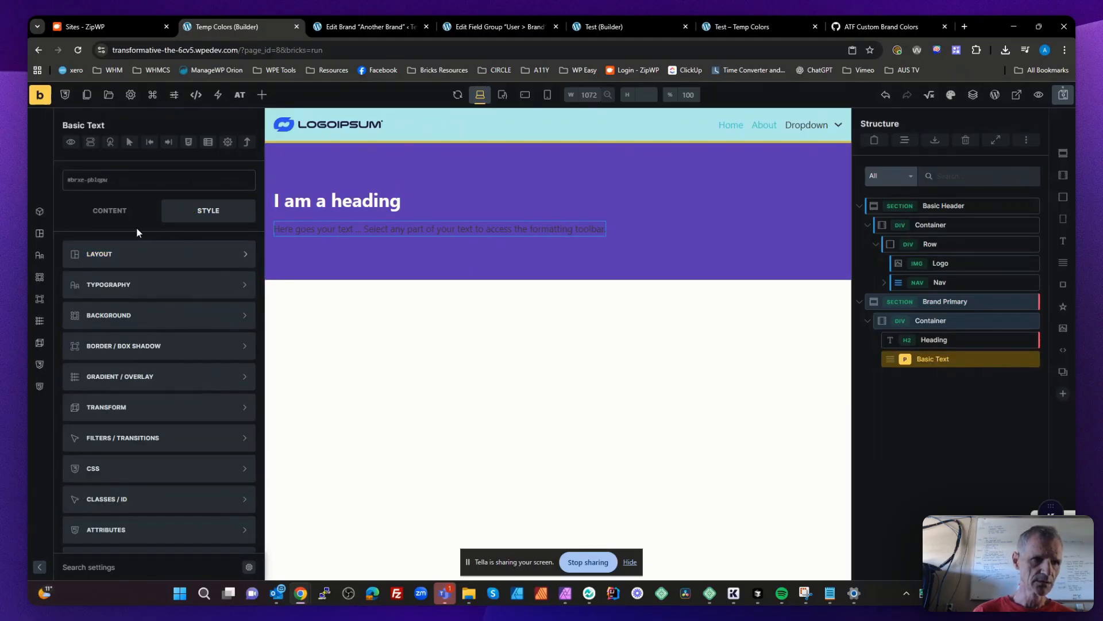
pyautogui.click(40, 254)
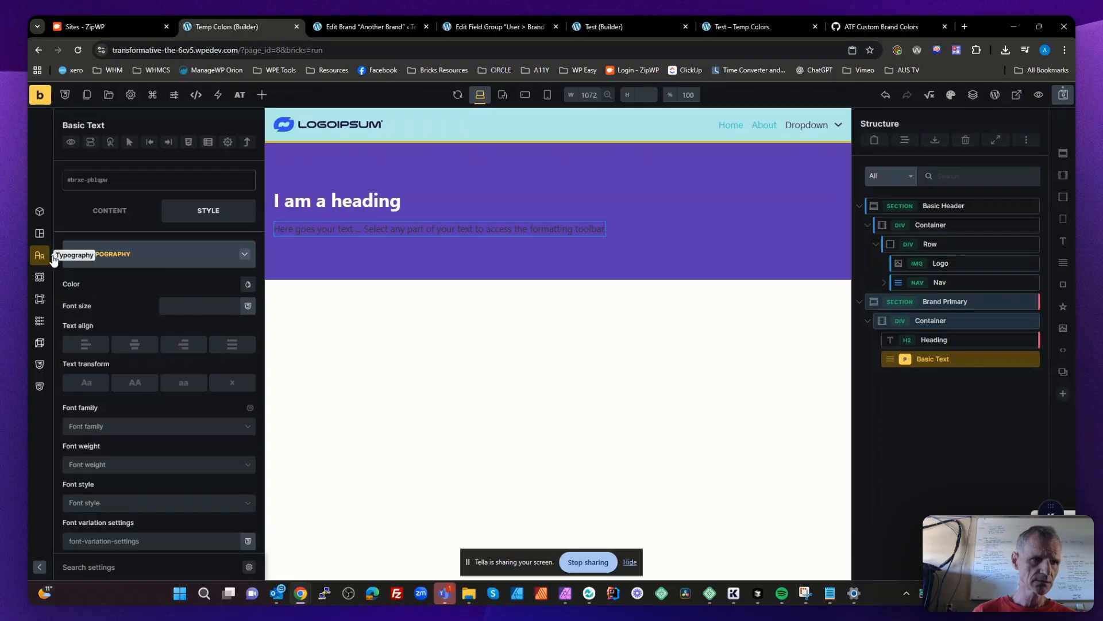
pyautogui.click(247, 285)
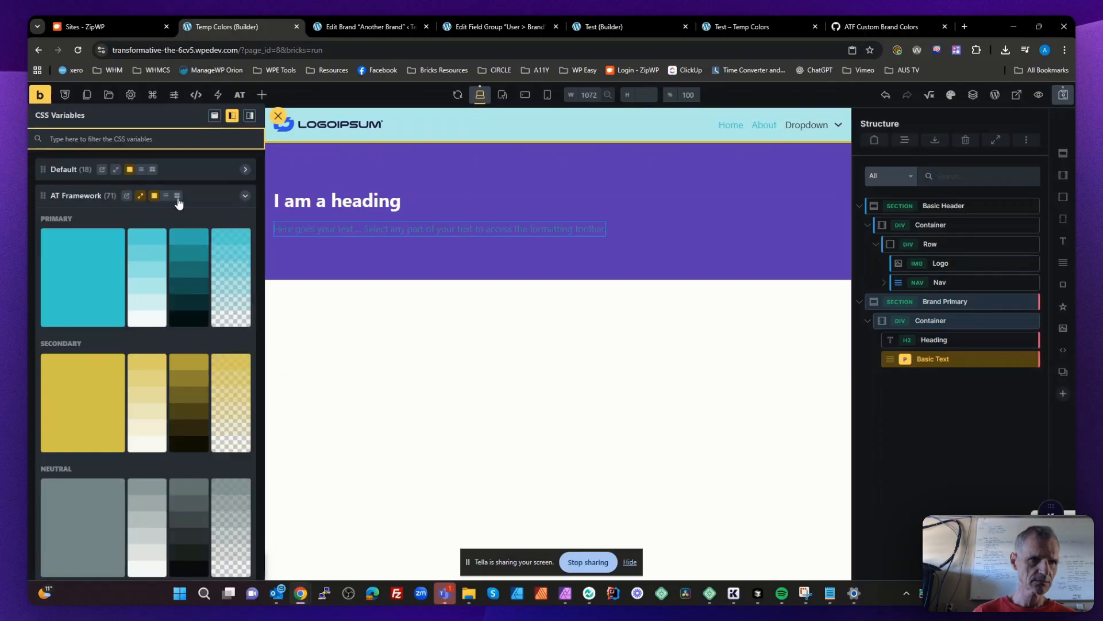
pyautogui.click(206, 195)
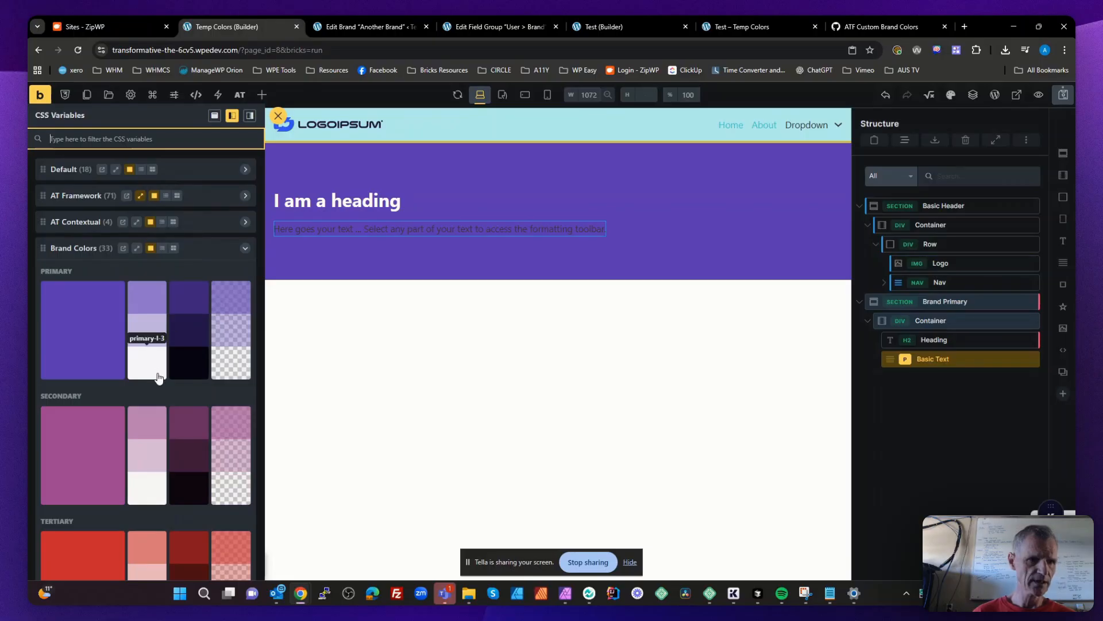
pyautogui.scroll(-5, 152, 385)
pyautogui.click(55, 394)
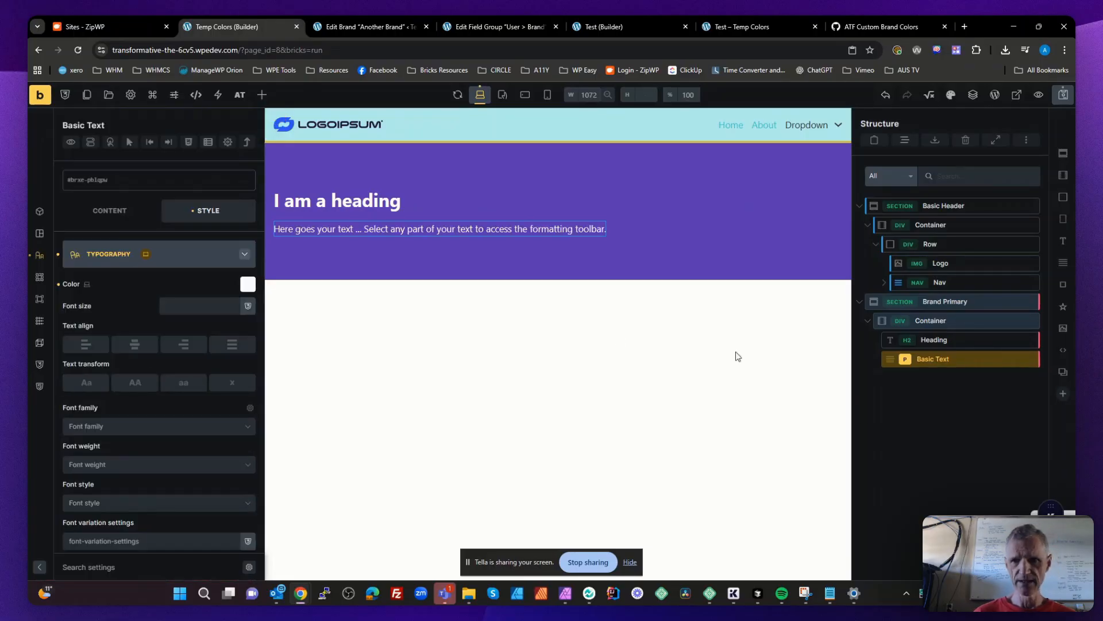
# - Duplicate the Brand Primary section and rename the copy Brand Secondary
pyautogui.click(929, 454)
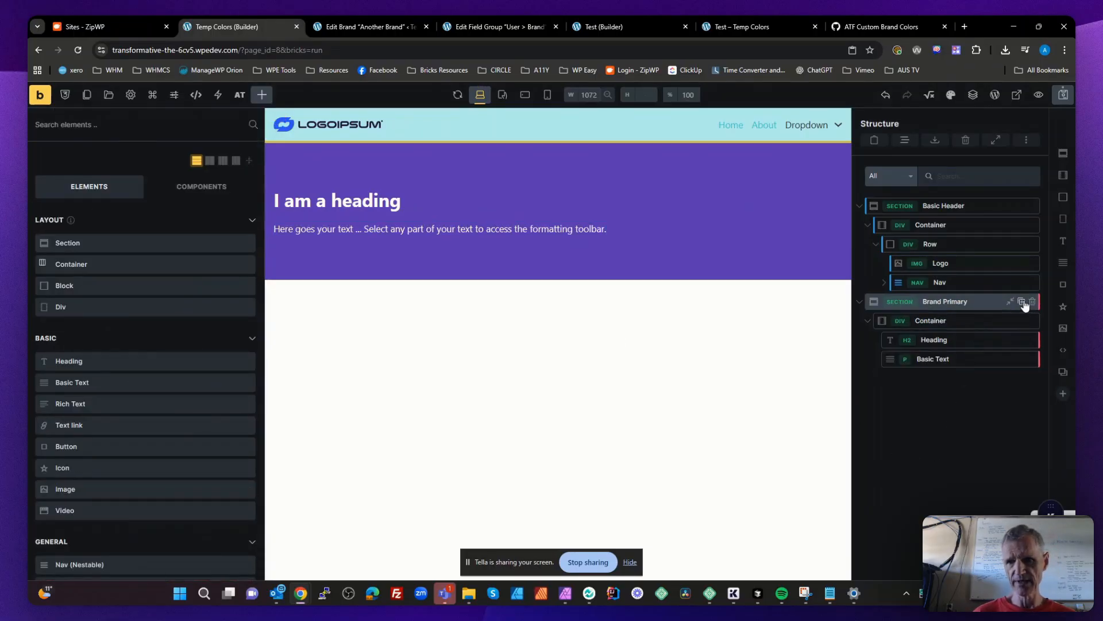
pyautogui.click(1023, 303)
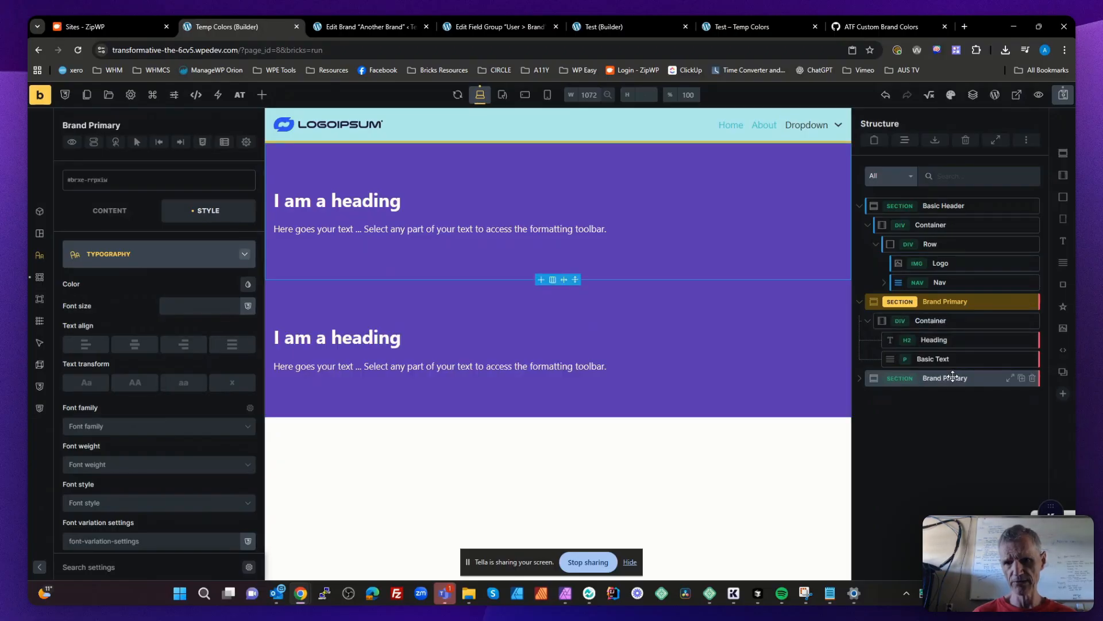
pyautogui.doubleClick(956, 378)
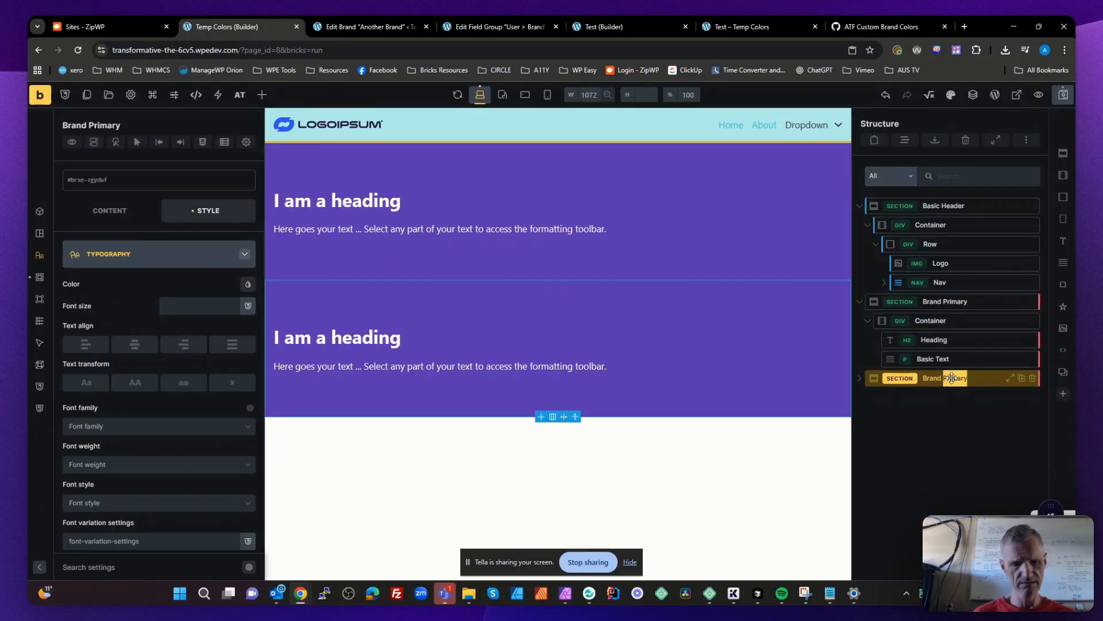
pyautogui.press('BackSpace')
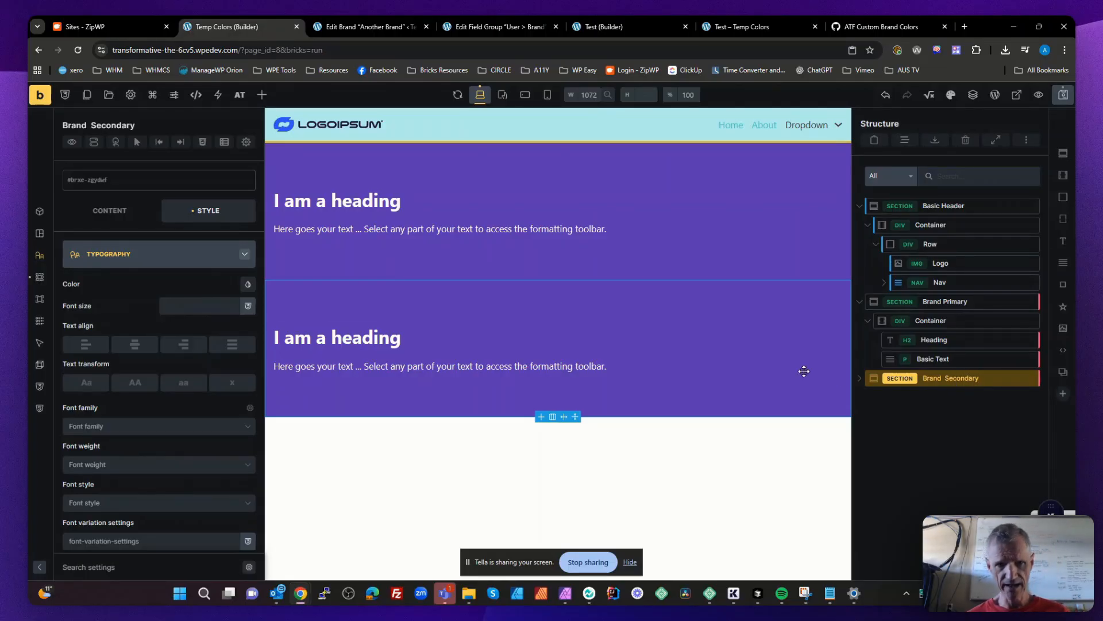
# - Set the background color of the Brand Secondary section to the secondary color of the Brand Colors palette
pyautogui.click(39, 279)
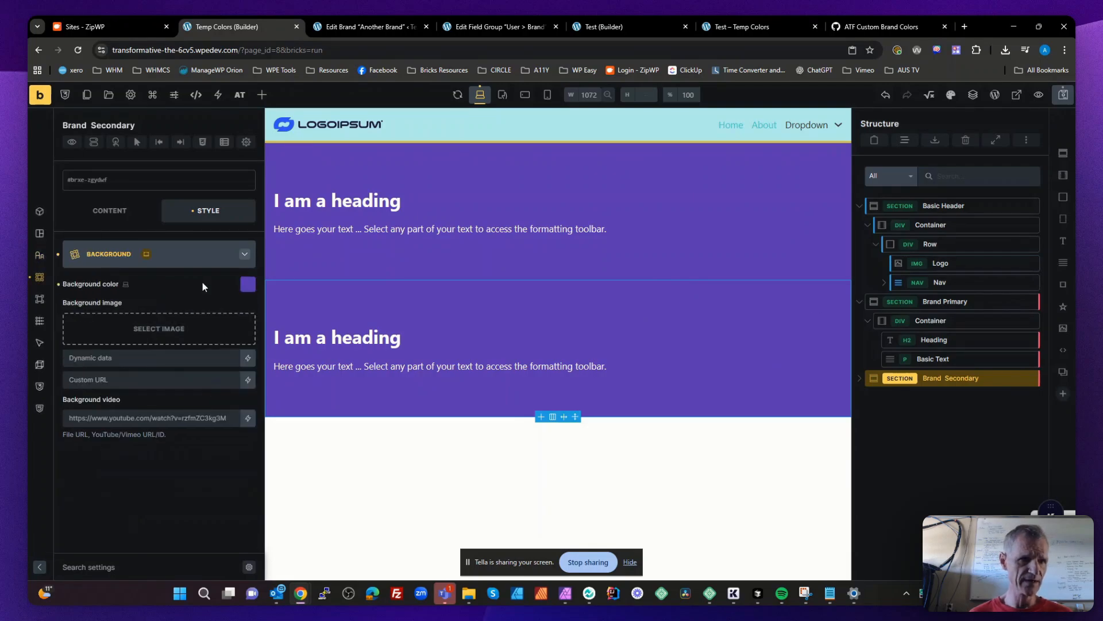
pyautogui.click(248, 284)
pyautogui.scroll(-10, 179, 339)
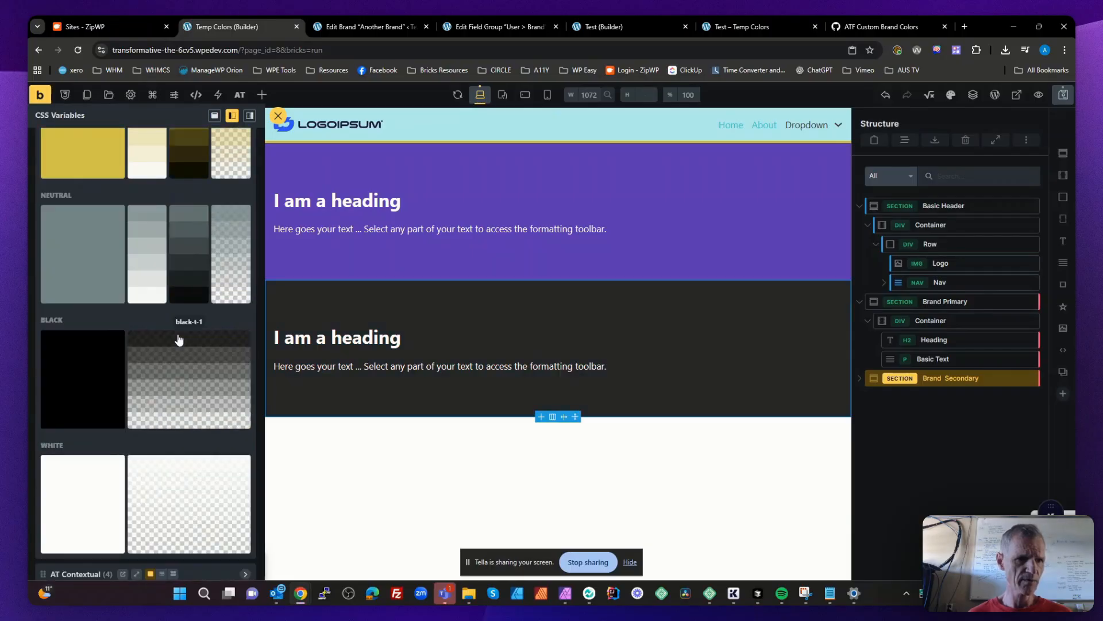
pyautogui.click(121, 450)
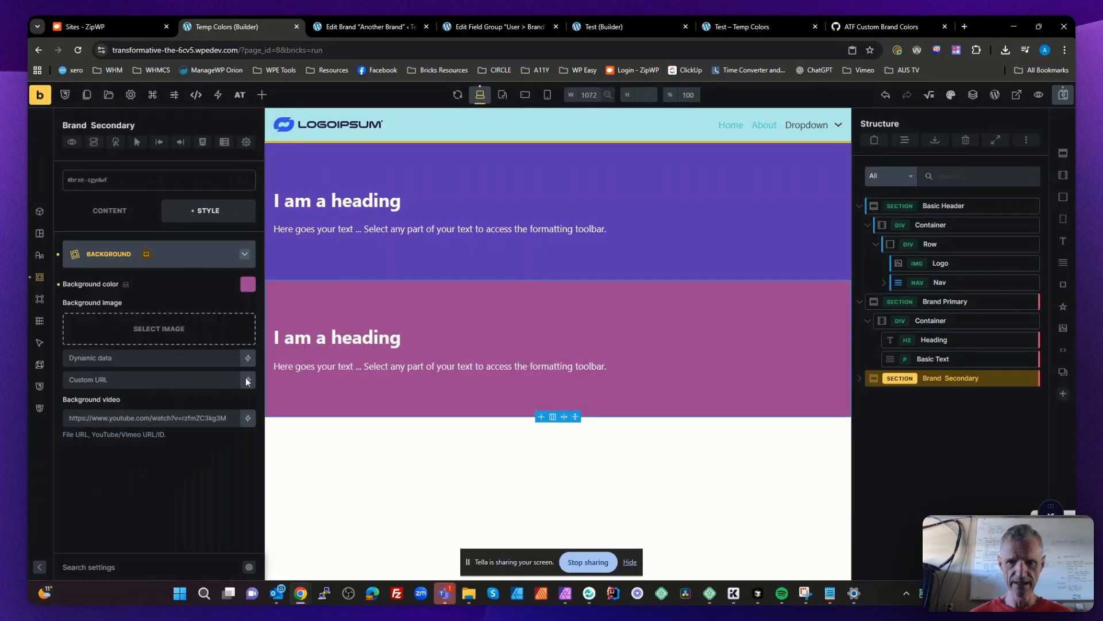
# - Set the text color of the Brand Secondary section's heading to the secondary text color of the Brand Colors palette
pyautogui.click(362, 345)
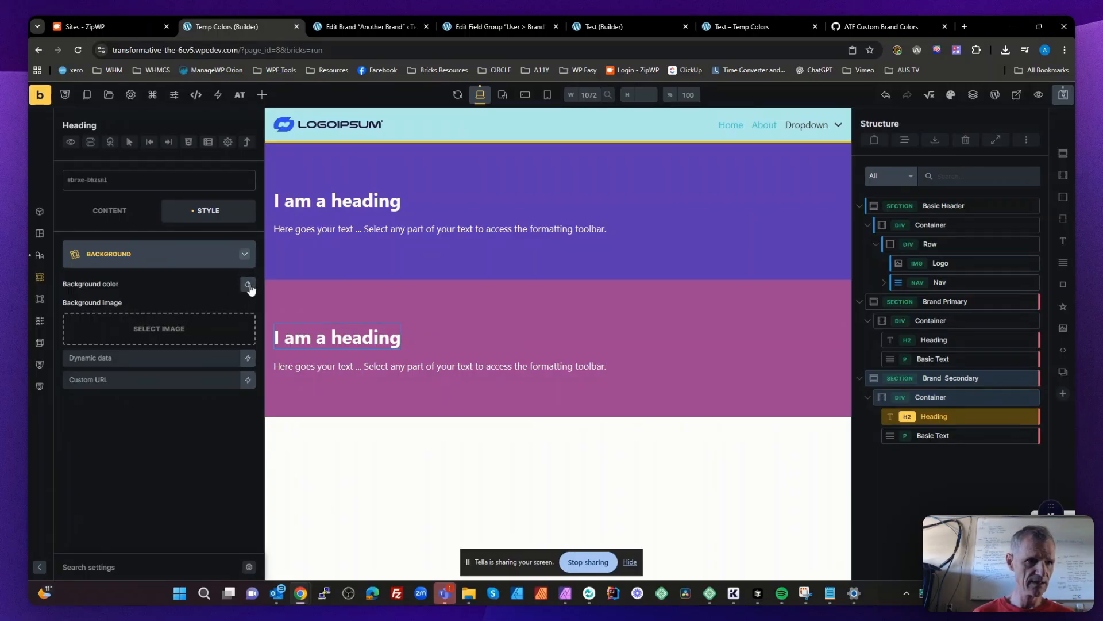
pyautogui.click(39, 255)
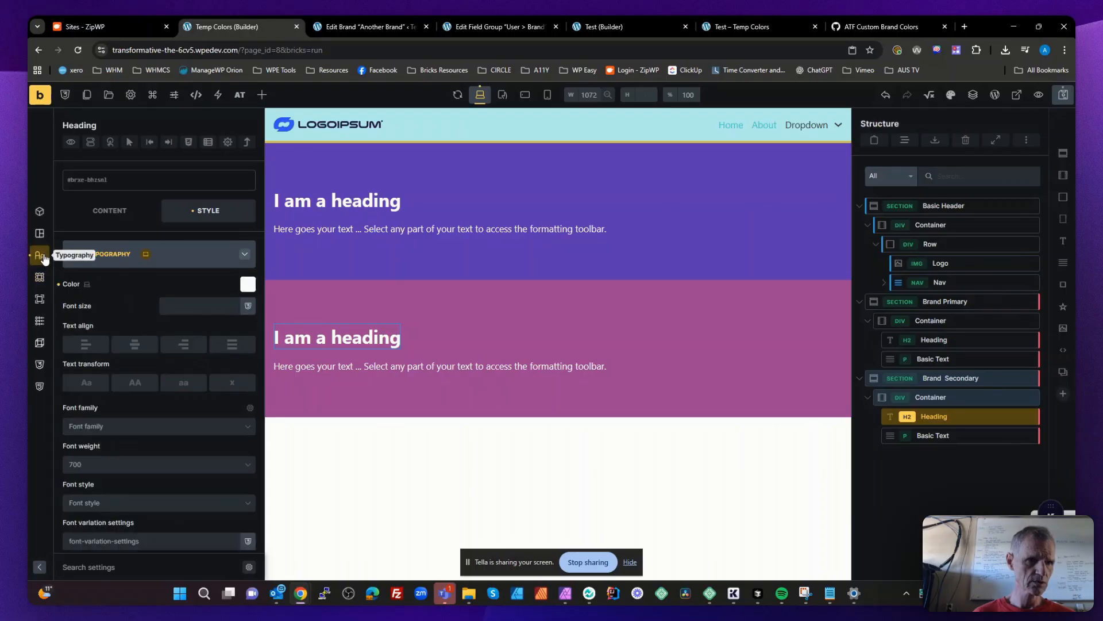
pyautogui.click(249, 284)
pyautogui.scroll(-13, 146, 377)
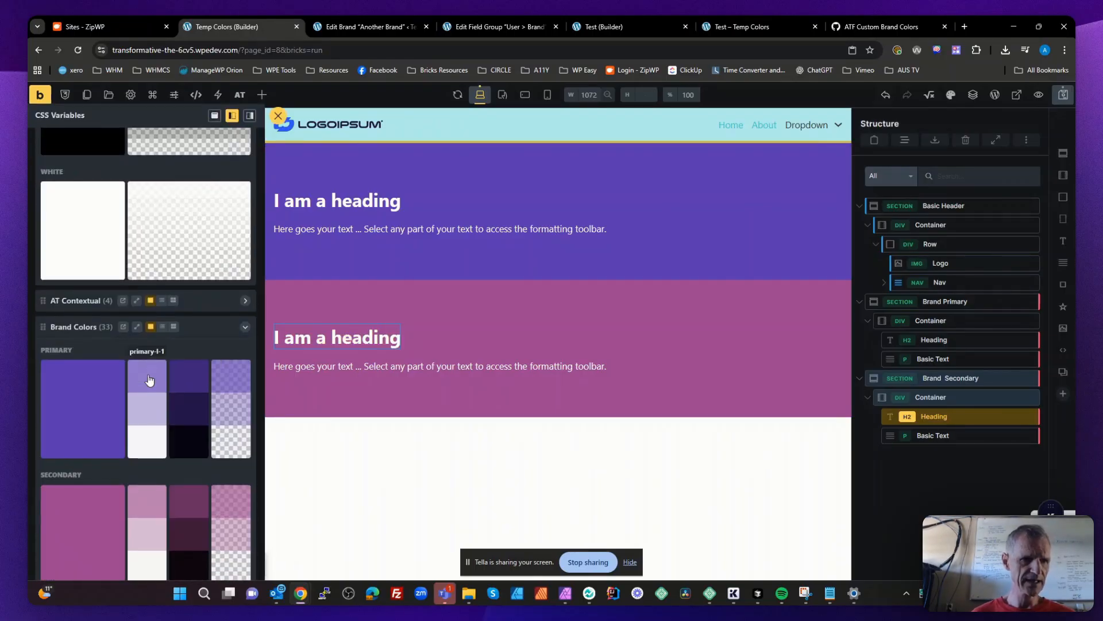
pyautogui.scroll(-3, 148, 379)
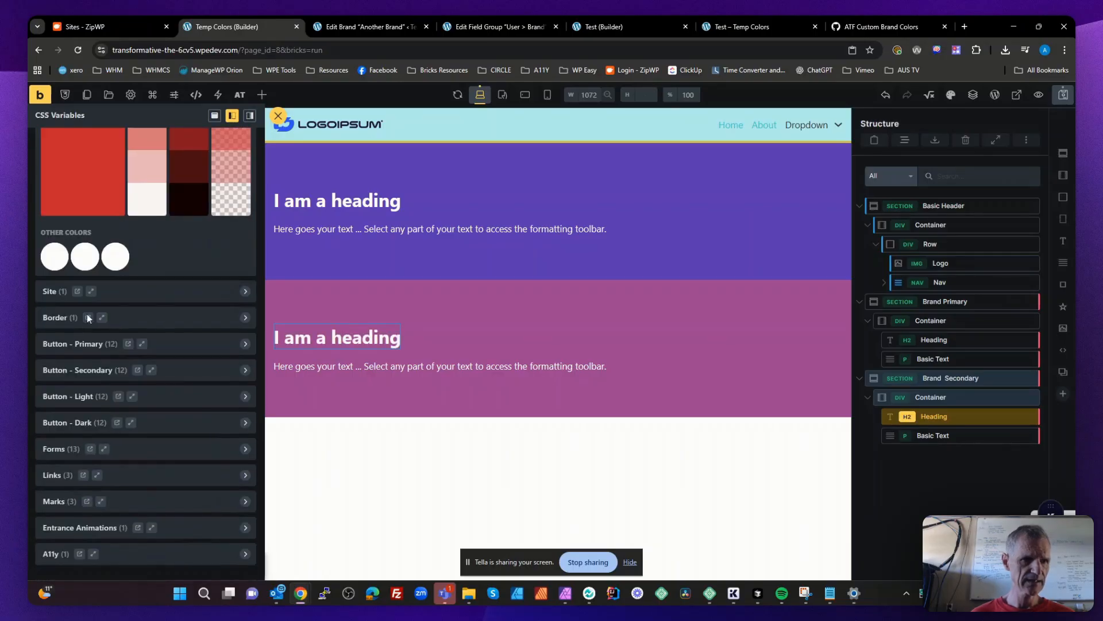
pyautogui.click(86, 263)
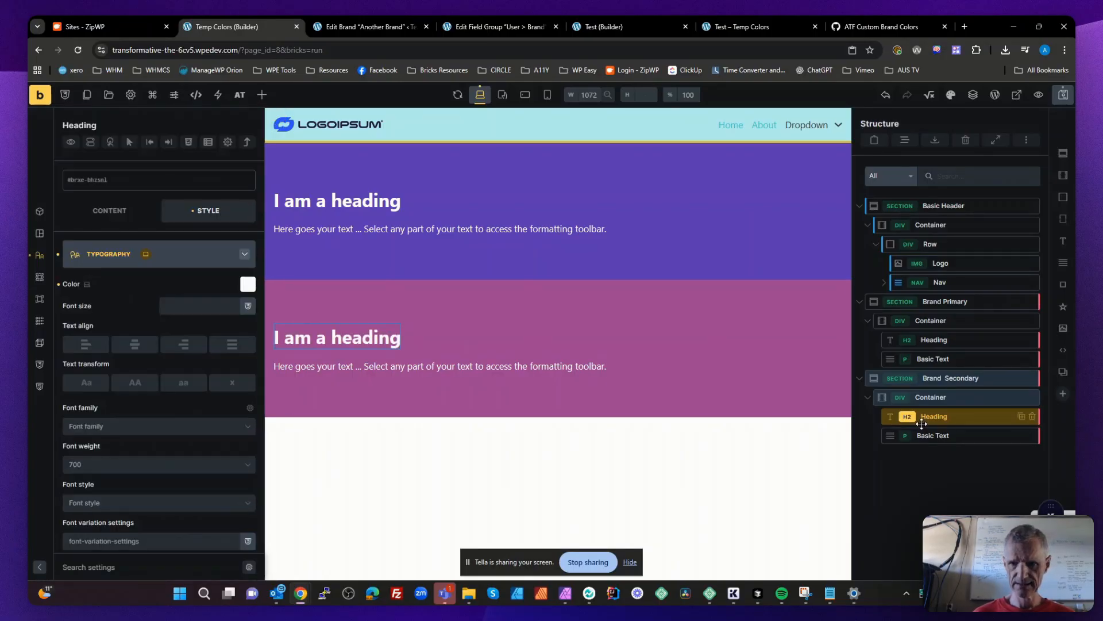
# - Set the text color of the Brand Secondary section's basic text to the secondary text color of the Brand Colors palette
pyautogui.click(951, 440)
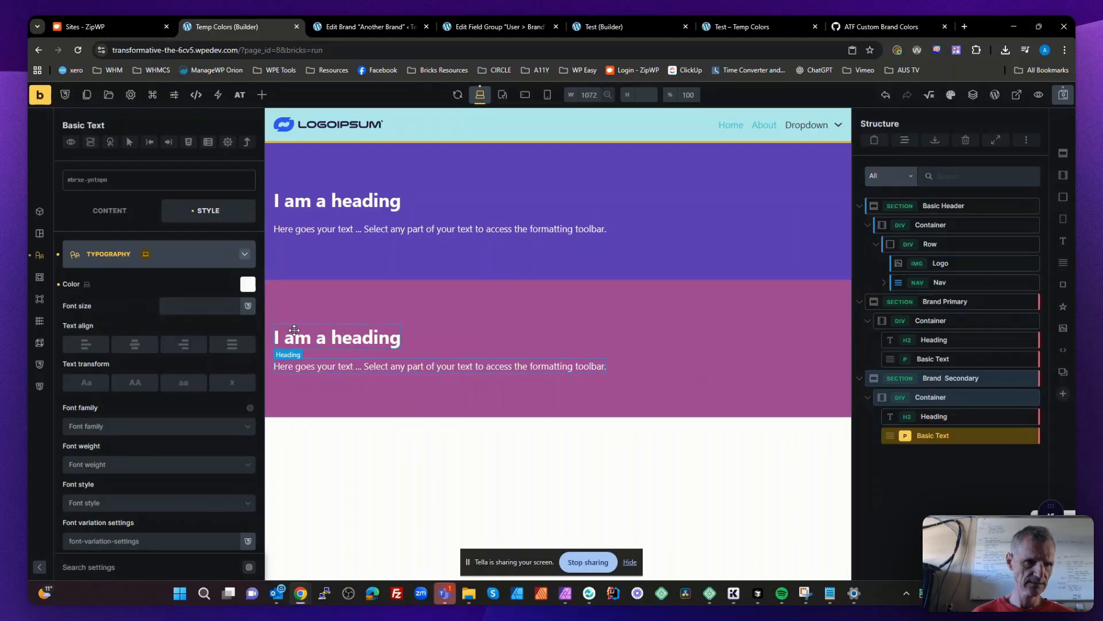
pyautogui.click(248, 285)
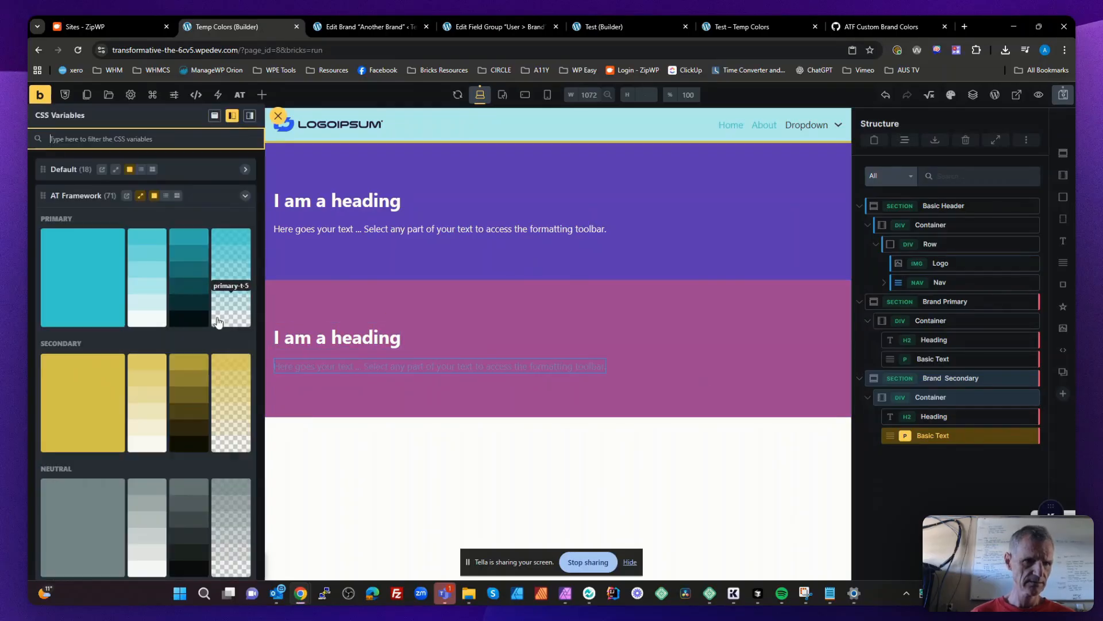
pyautogui.scroll(-5, 143, 425)
pyautogui.scroll(-8, 135, 434)
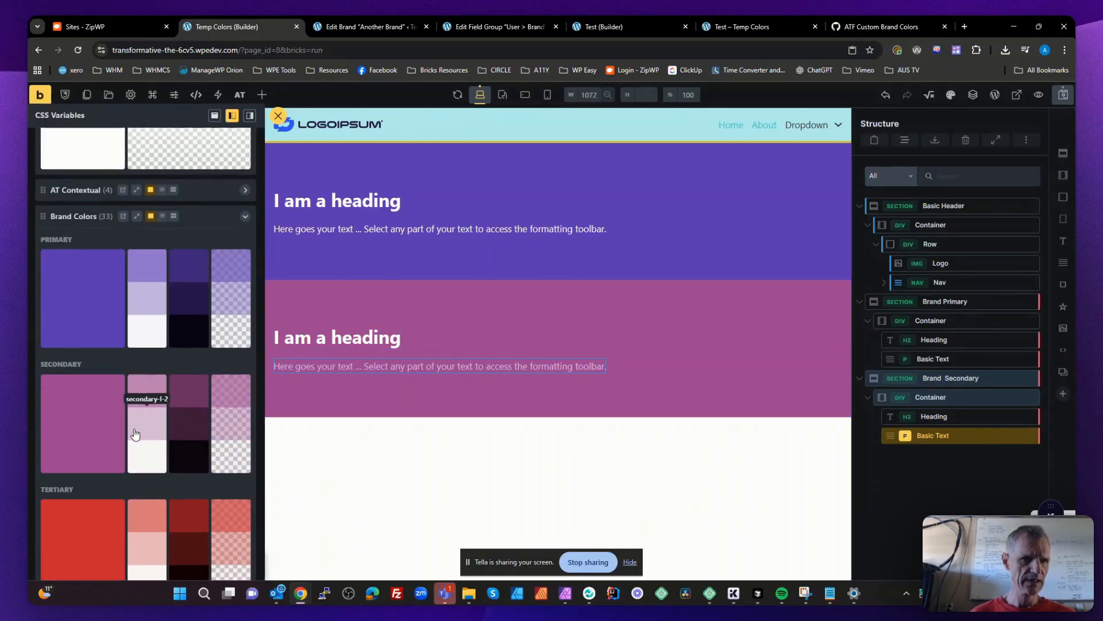
pyautogui.click(85, 481)
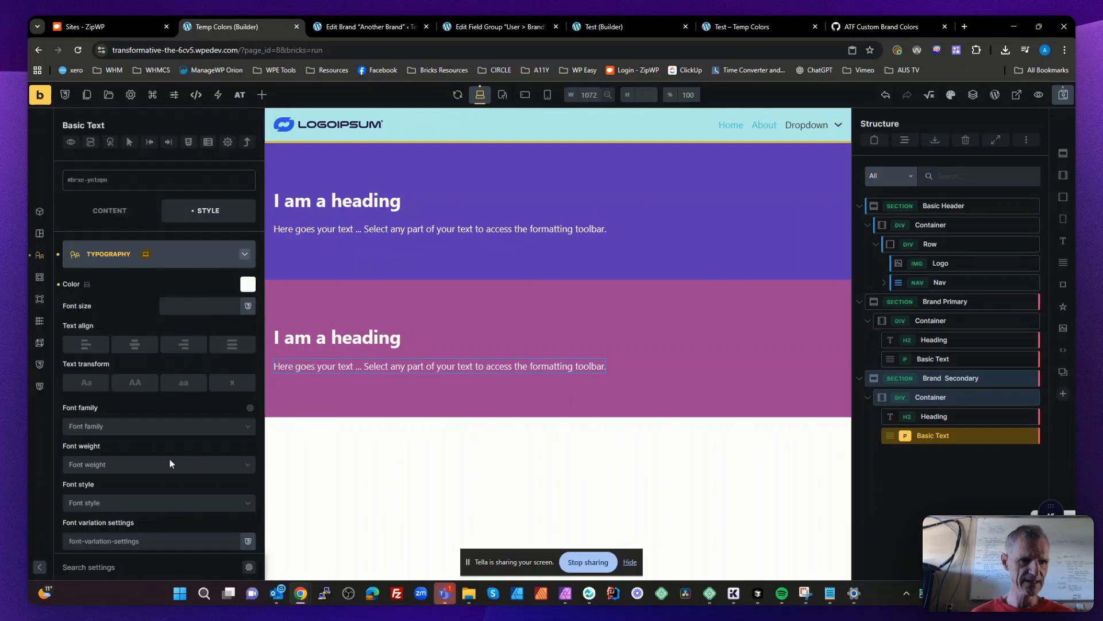
# - Duplicate the Brand Secondary section and rename the copy Brand Tertiary
pyautogui.click(957, 473)
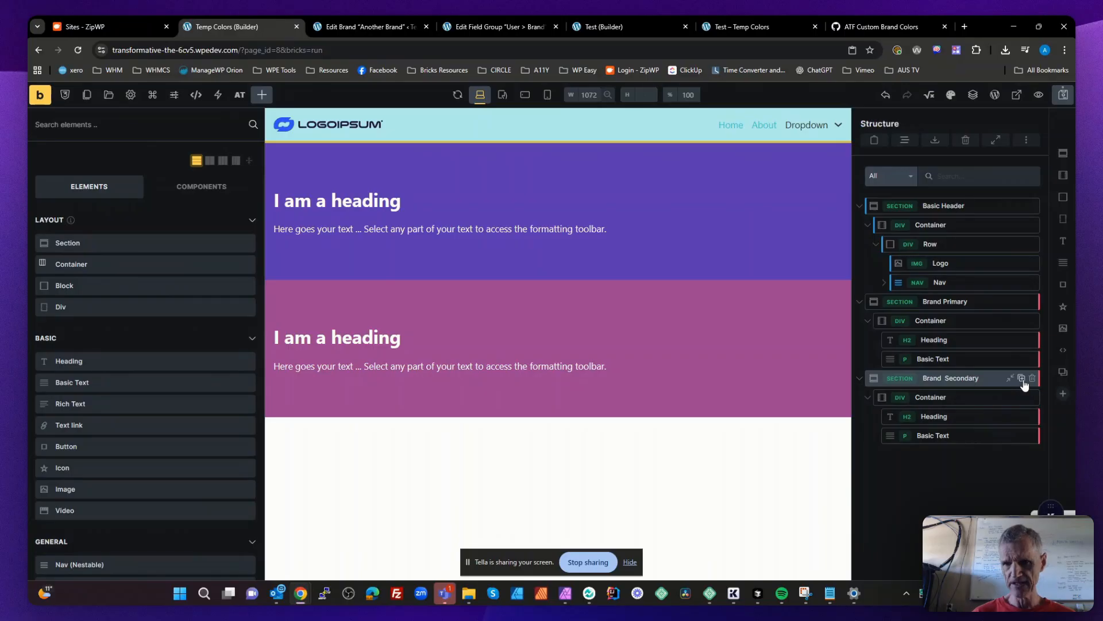
pyautogui.click(1022, 379)
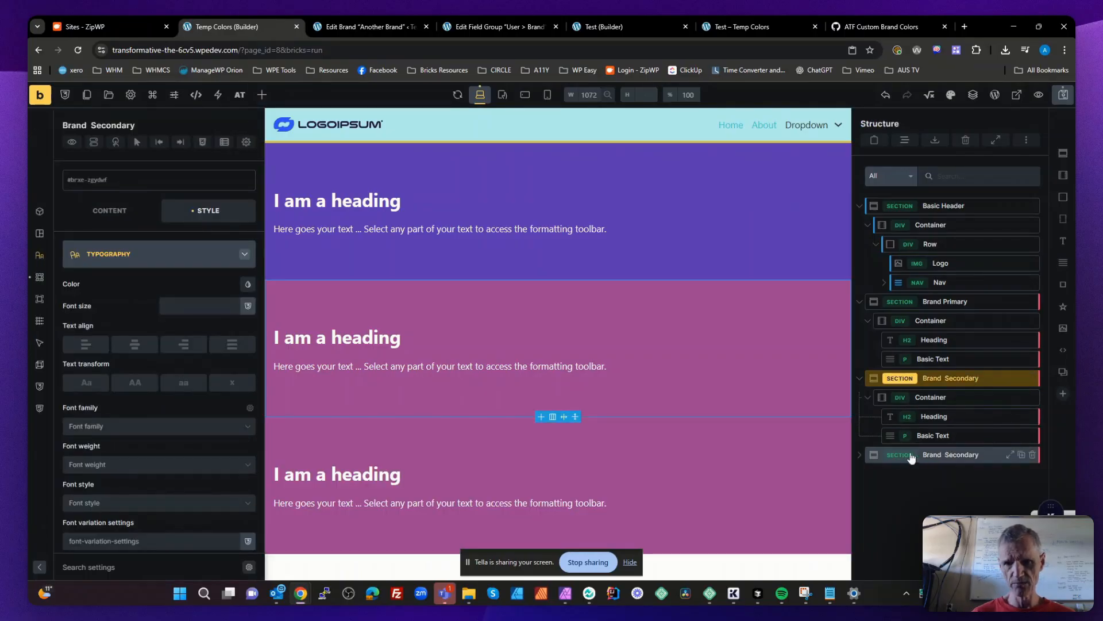
pyautogui.doubleClick(957, 454)
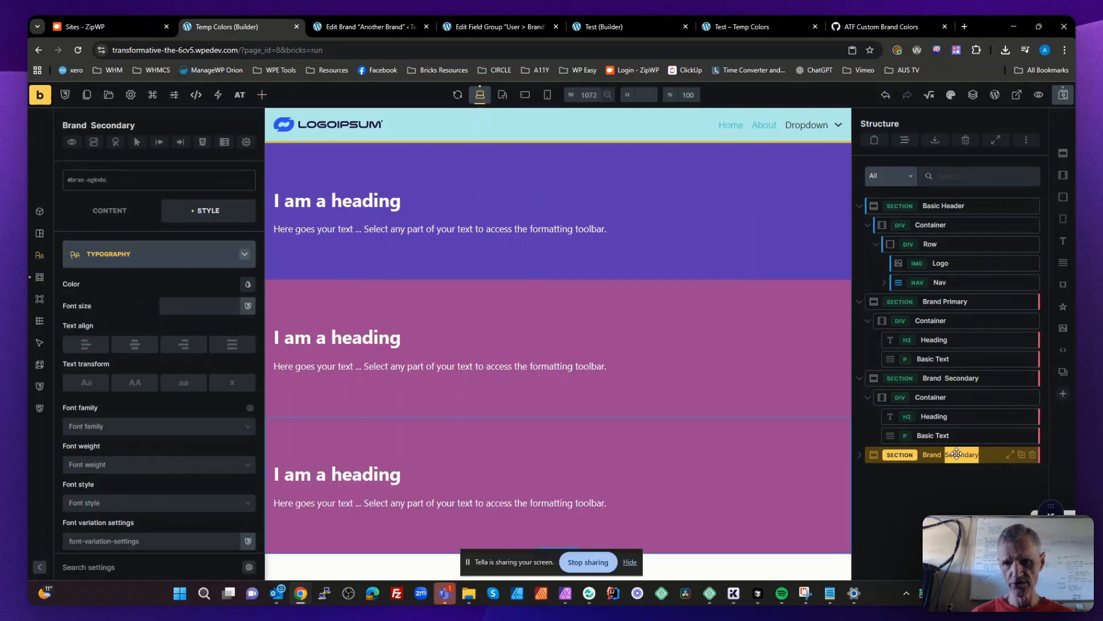
pyautogui.write('Tertia')
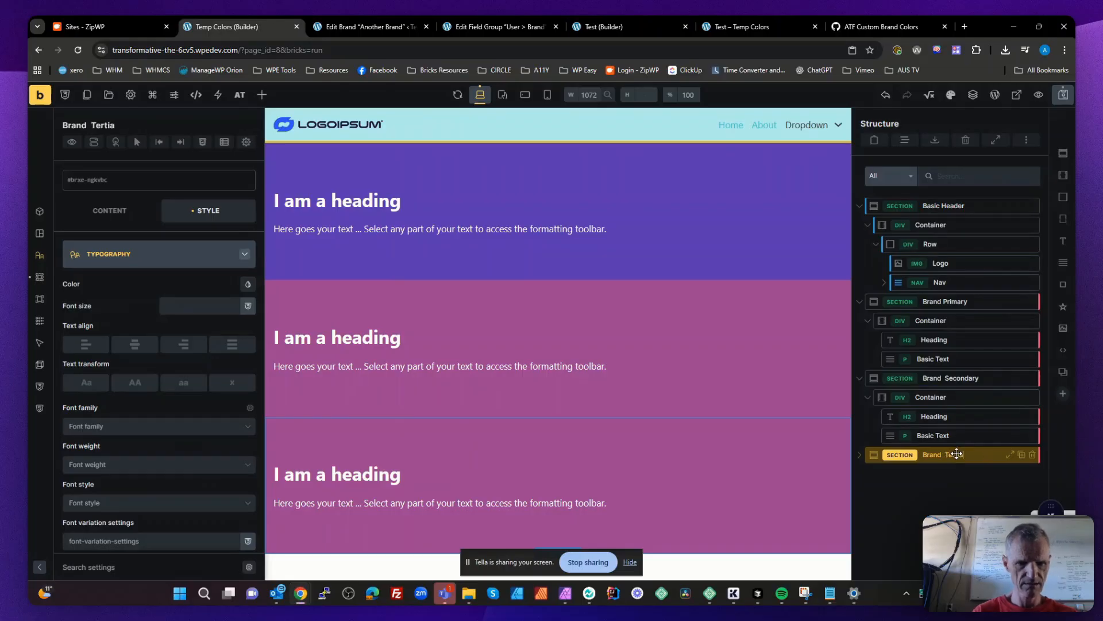
pyautogui.write('ry')
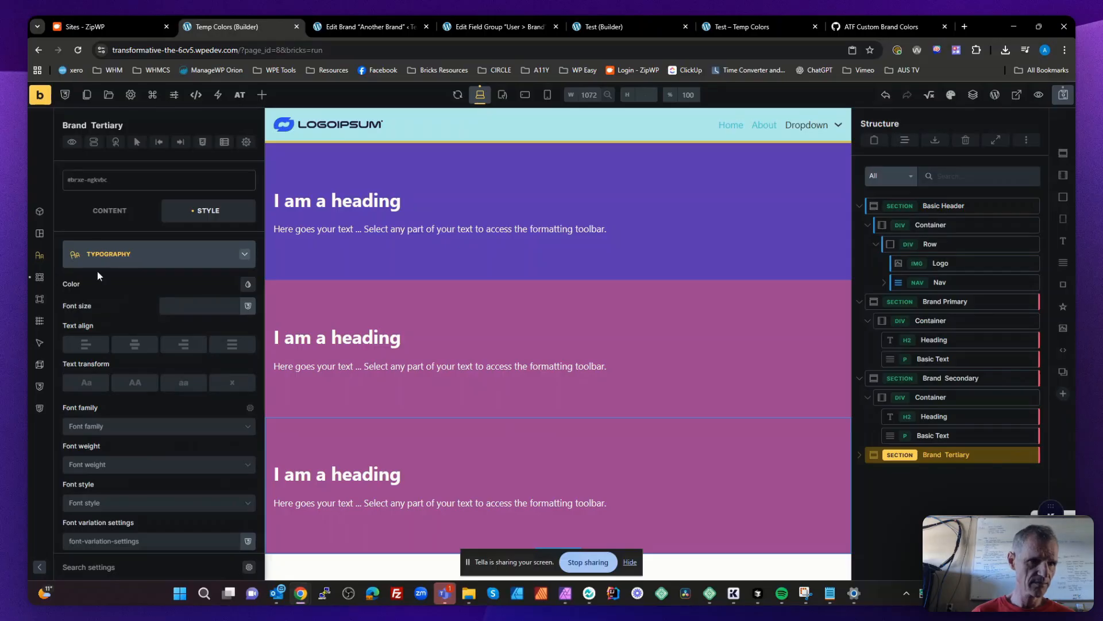
# - Set the background color of the Brand Tertiary section to the tertiary color of the Brand Colors palette
pyautogui.click(39, 276)
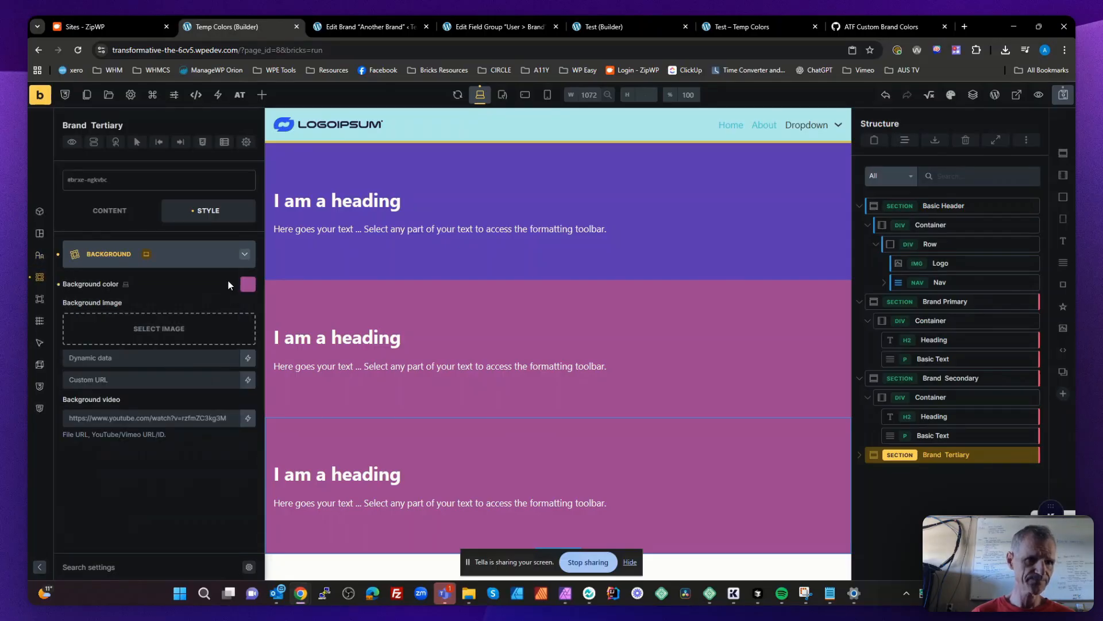
pyautogui.click(248, 285)
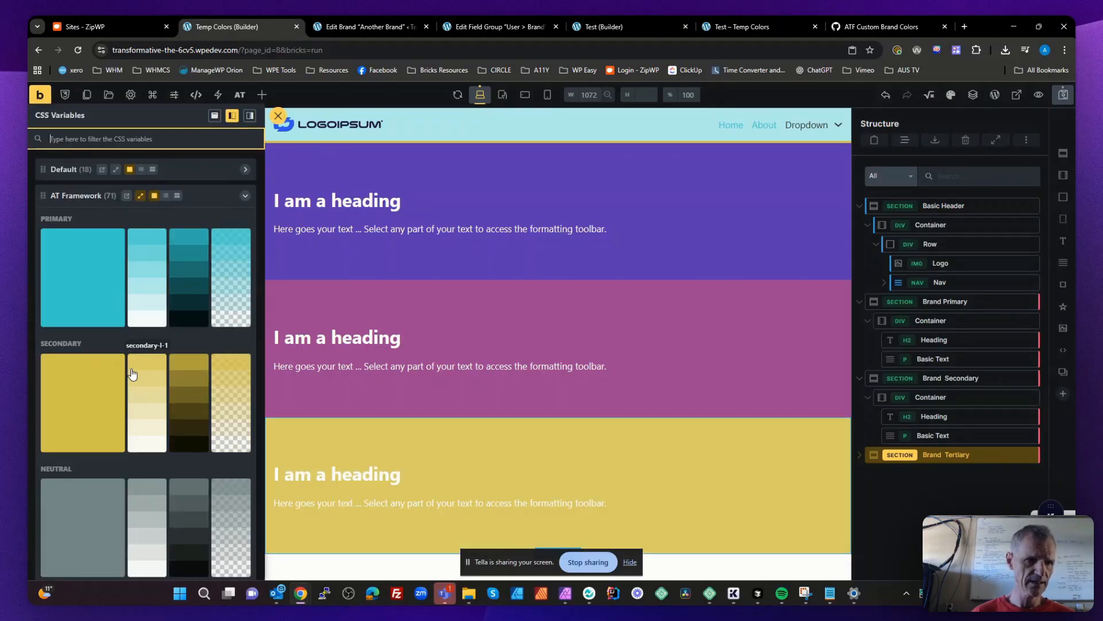
pyautogui.scroll(-10, 131, 372)
pyautogui.click(94, 350)
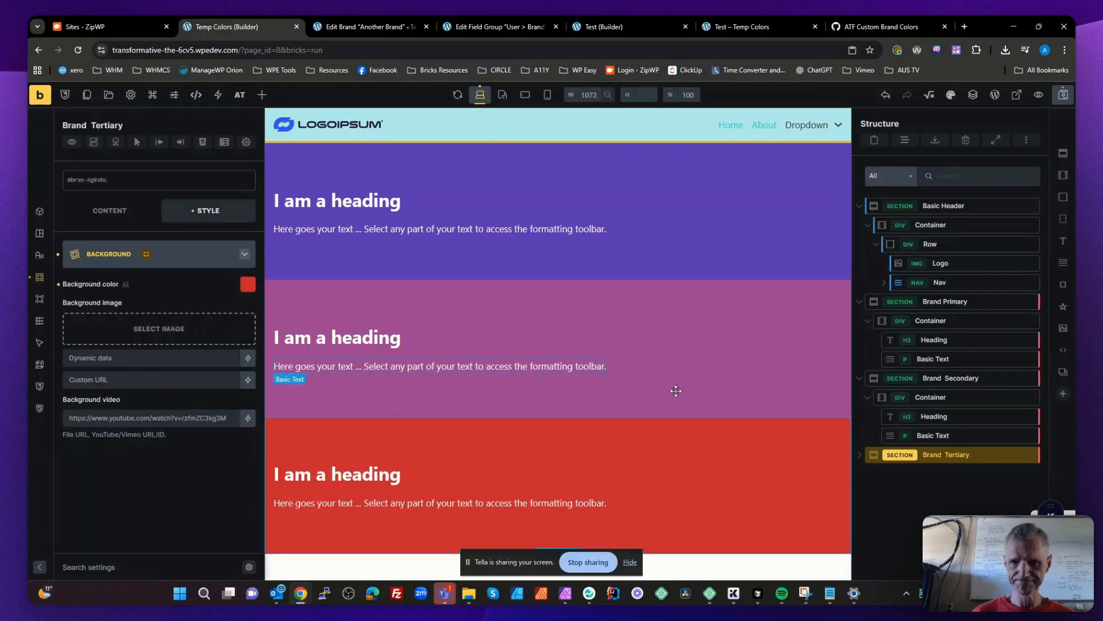
# - Set the text color of the Brand Tertiary section's heading to the tertiary text color of the Brand Colors palette
pyautogui.click(352, 473)
pyautogui.click(39, 255)
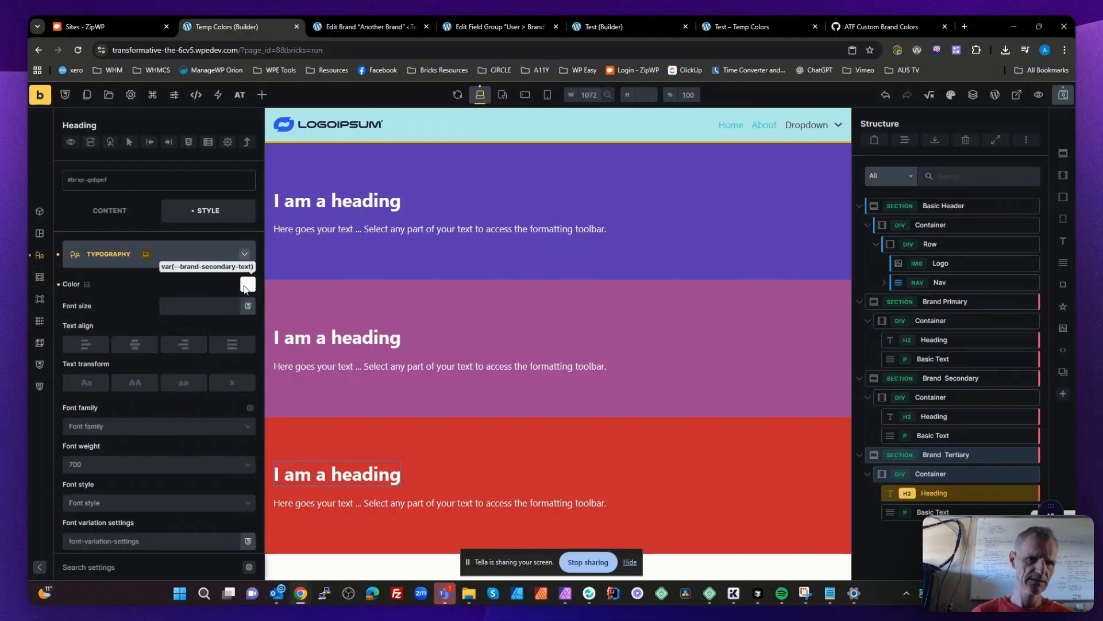
pyautogui.click(248, 285)
pyautogui.scroll(-5, 120, 406)
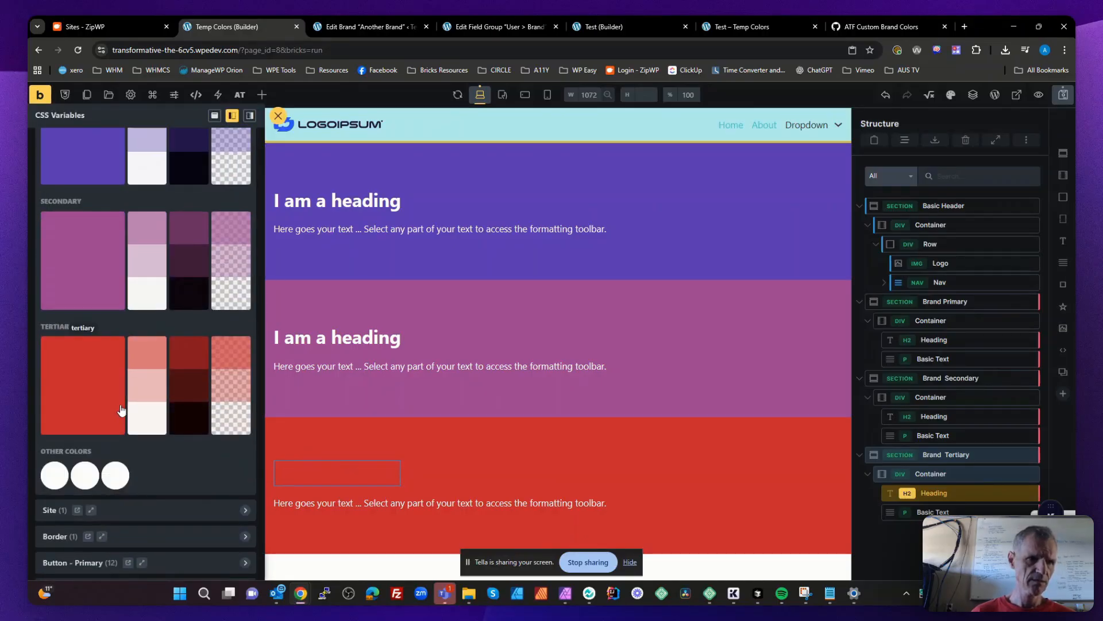
pyautogui.click(116, 481)
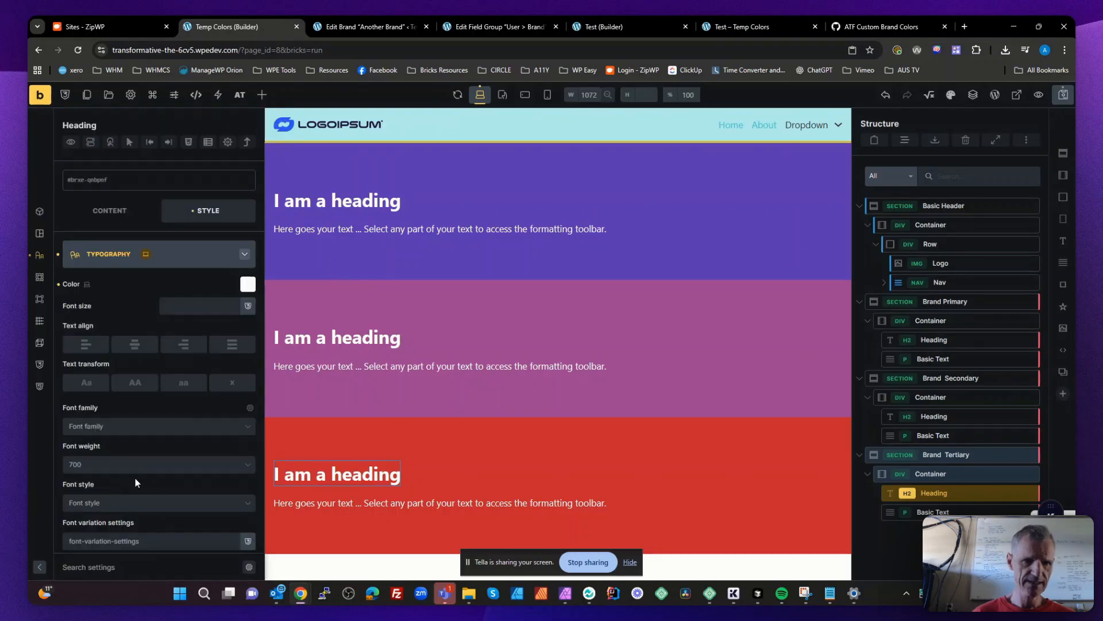
# - Set the Brand Tertiary section's basic text to the tertiary text color of the Brand Colors palette and save the page
pyautogui.click(493, 500)
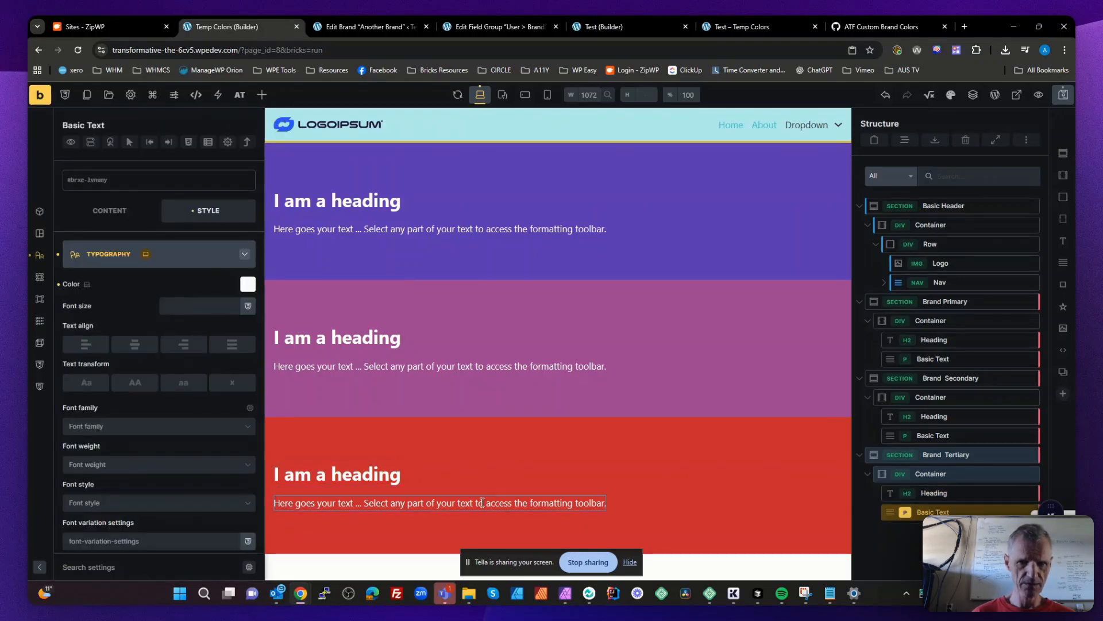
pyautogui.rightClick(260, 294)
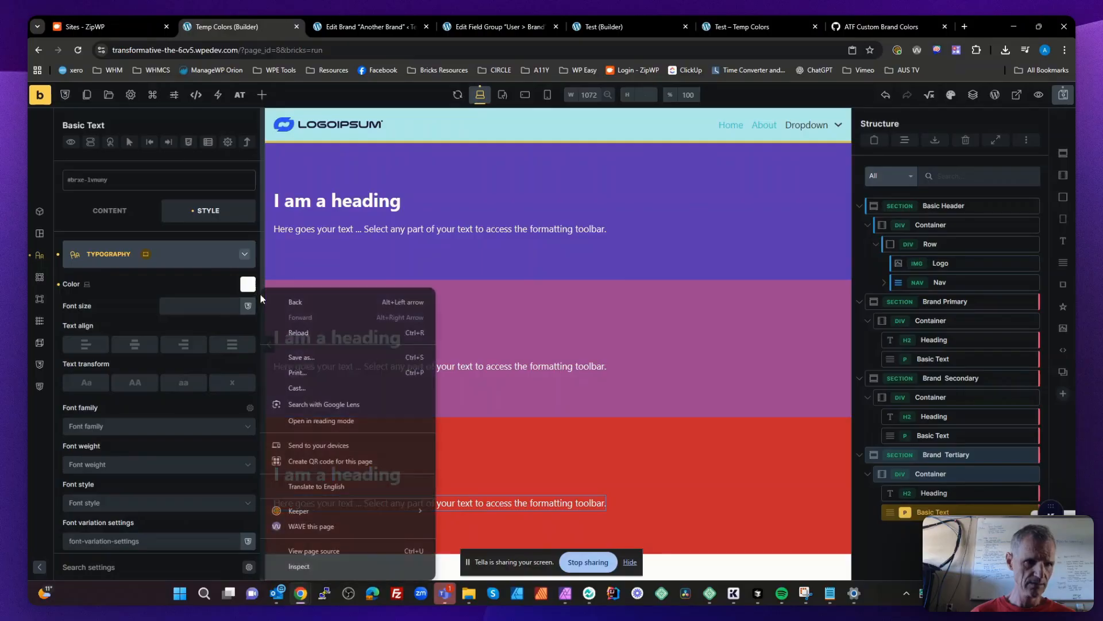
pyautogui.rightClick(248, 286)
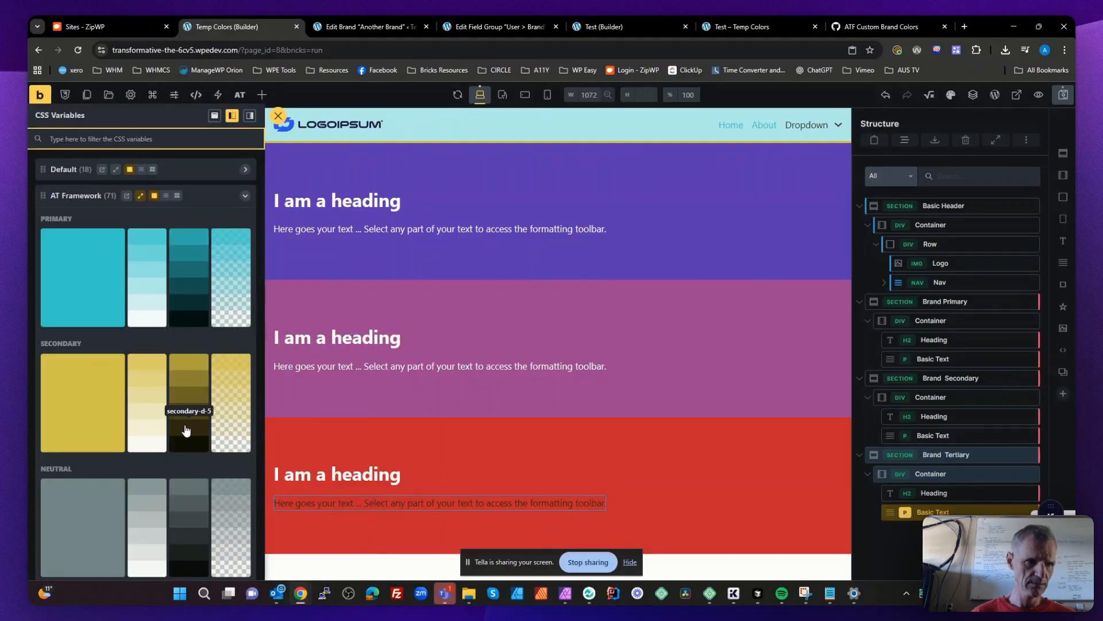
pyautogui.scroll(-10, 184, 402)
pyautogui.scroll(-7, 186, 429)
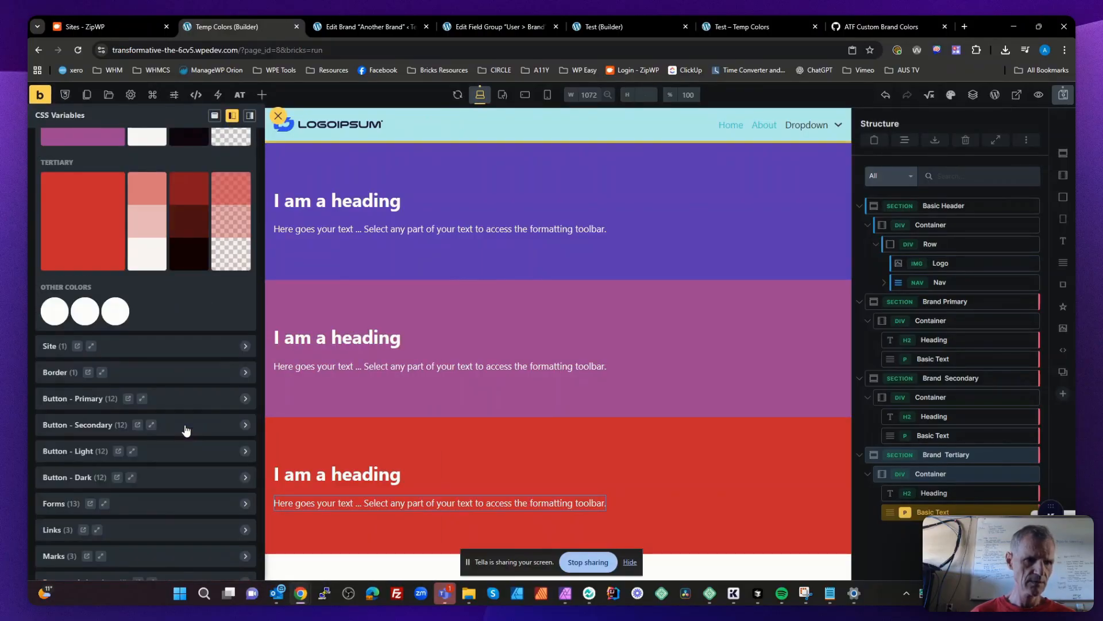
pyautogui.click(118, 316)
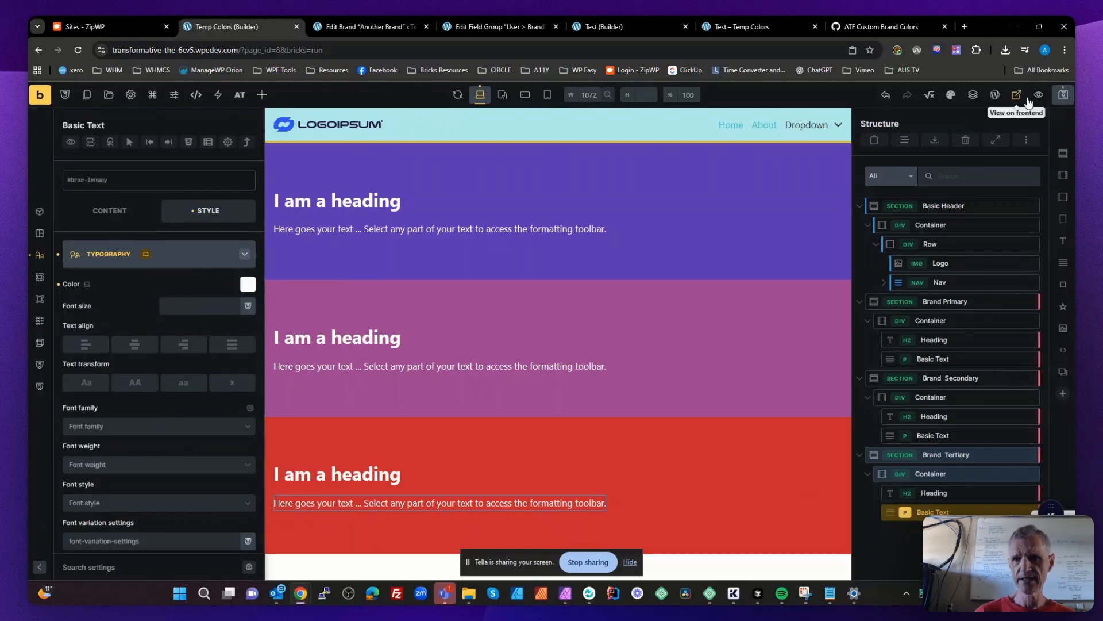
pyautogui.click(1064, 99)
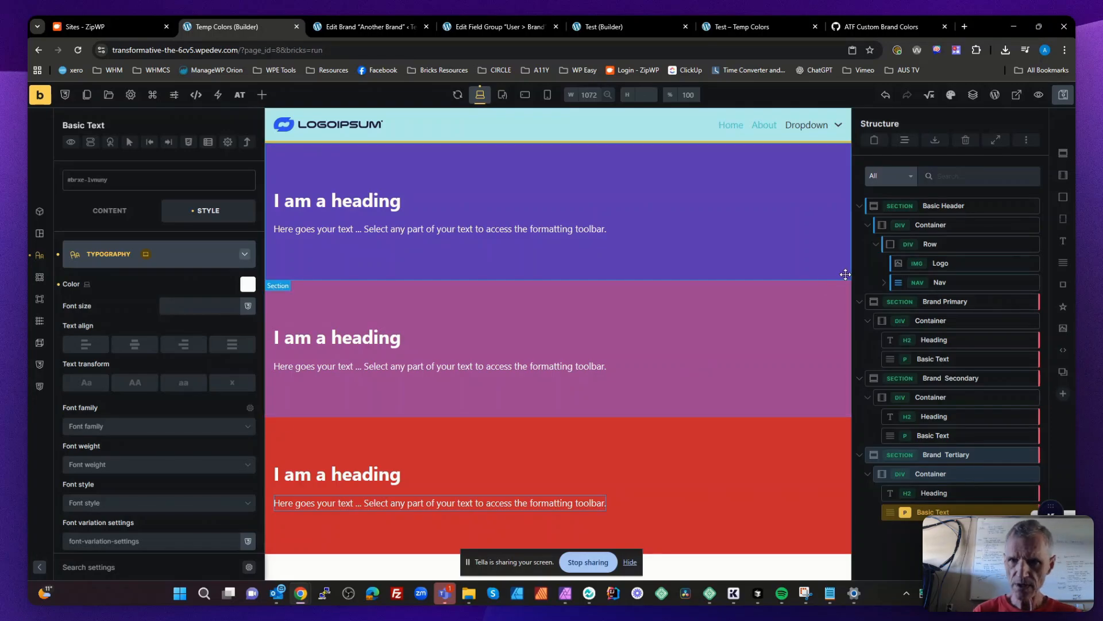
pyautogui.click(1065, 101)
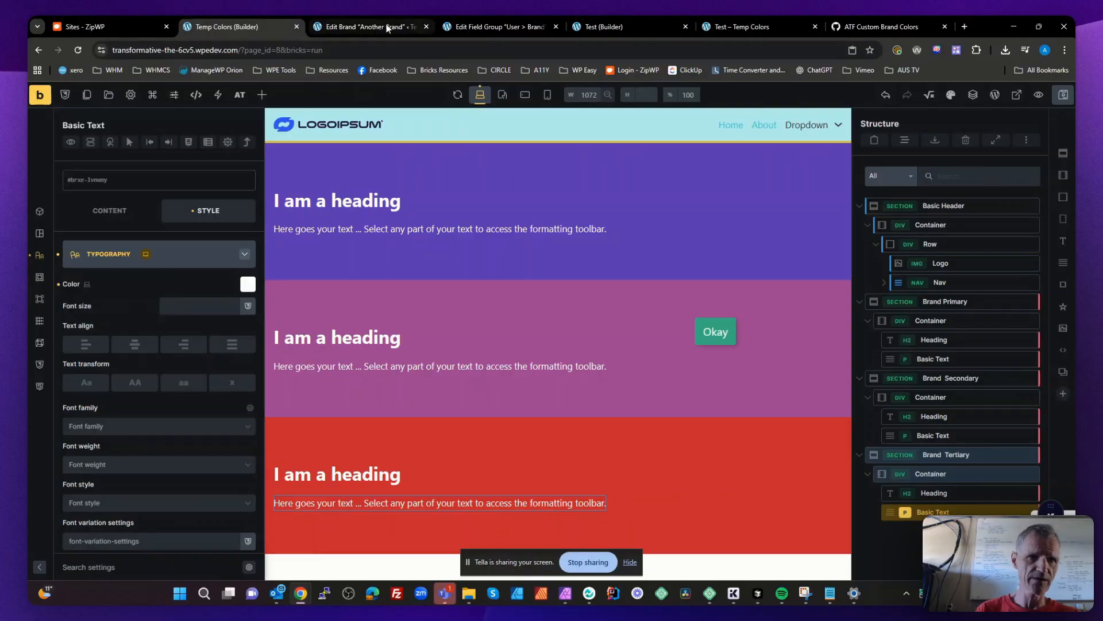
# - Close the old demo site's brand, field group, Test builder and Test page tabs, and return to the Temp Colors builder
pyautogui.click(426, 26)
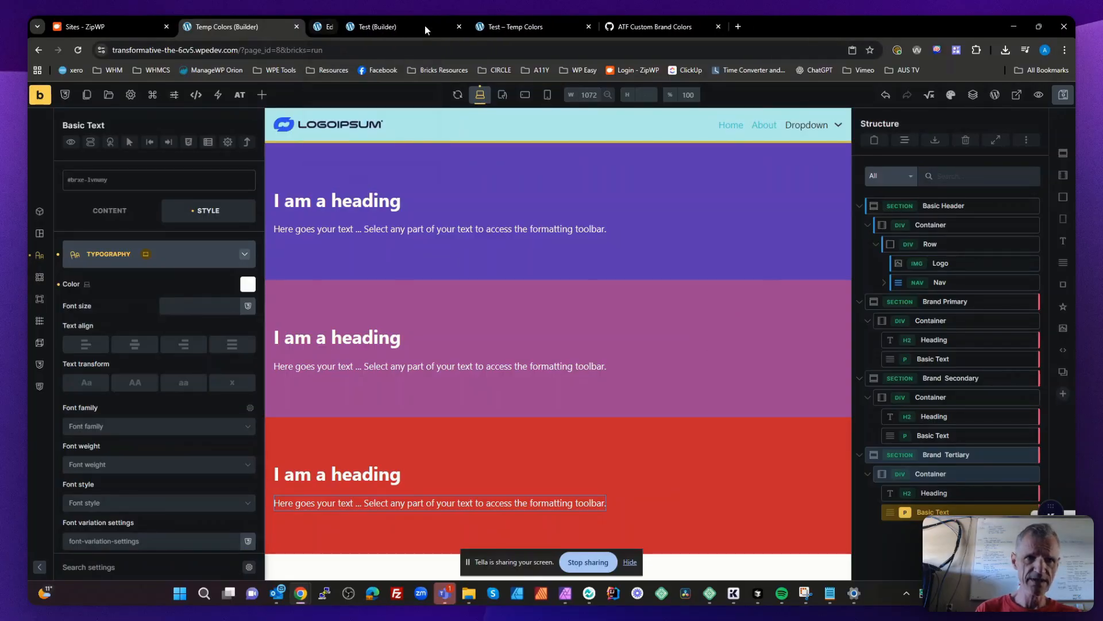
pyautogui.click(426, 27)
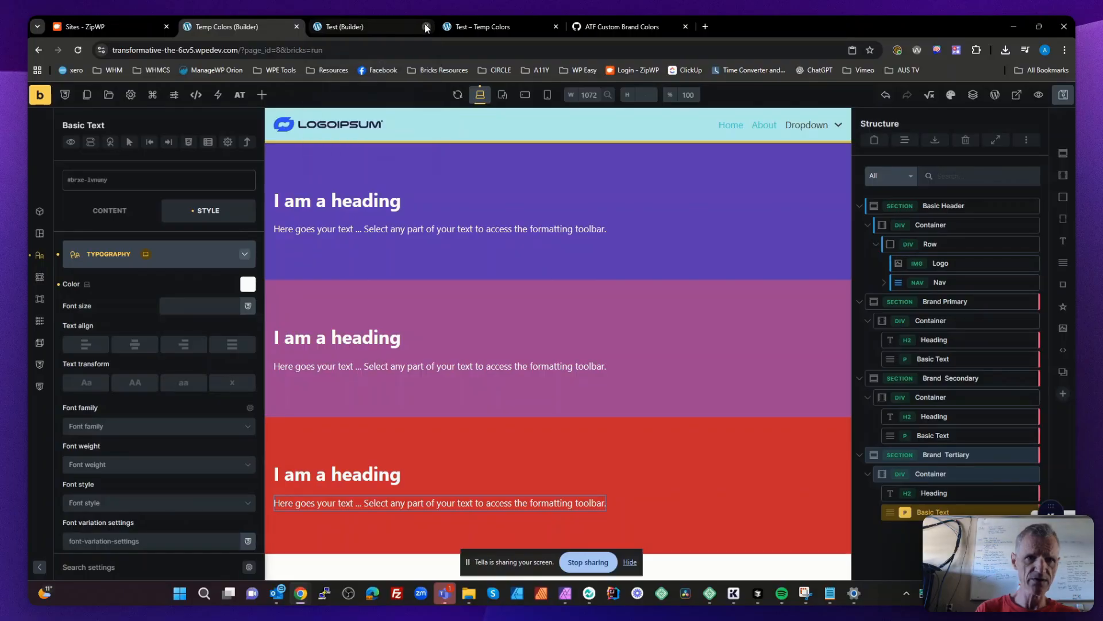
pyautogui.click(426, 26)
pyautogui.click(598, 120)
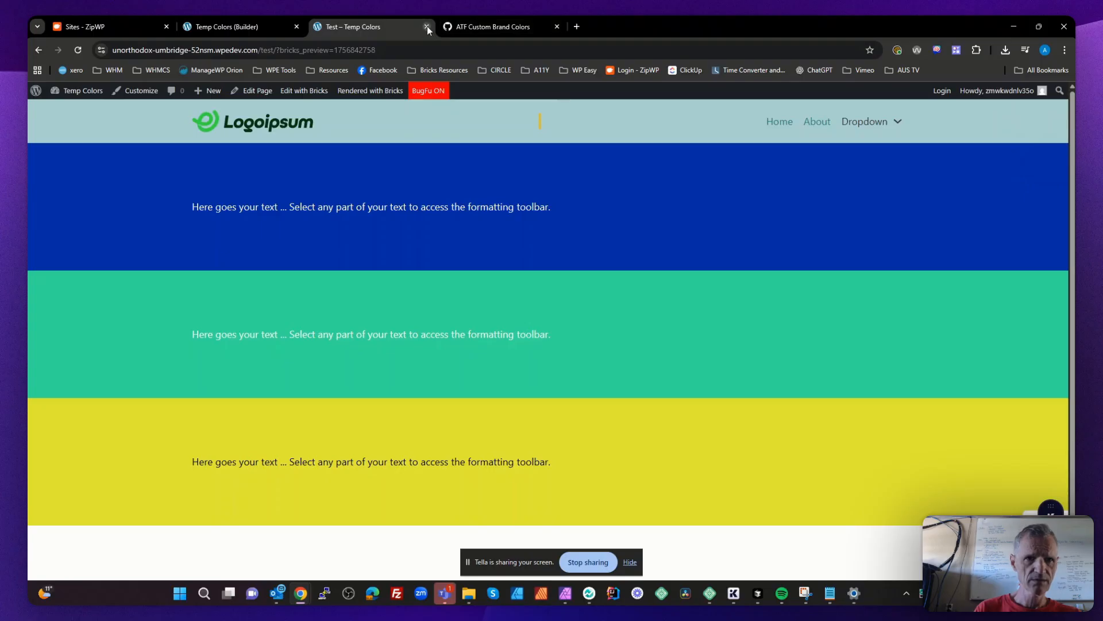
pyautogui.click(426, 27)
pyautogui.click(250, 26)
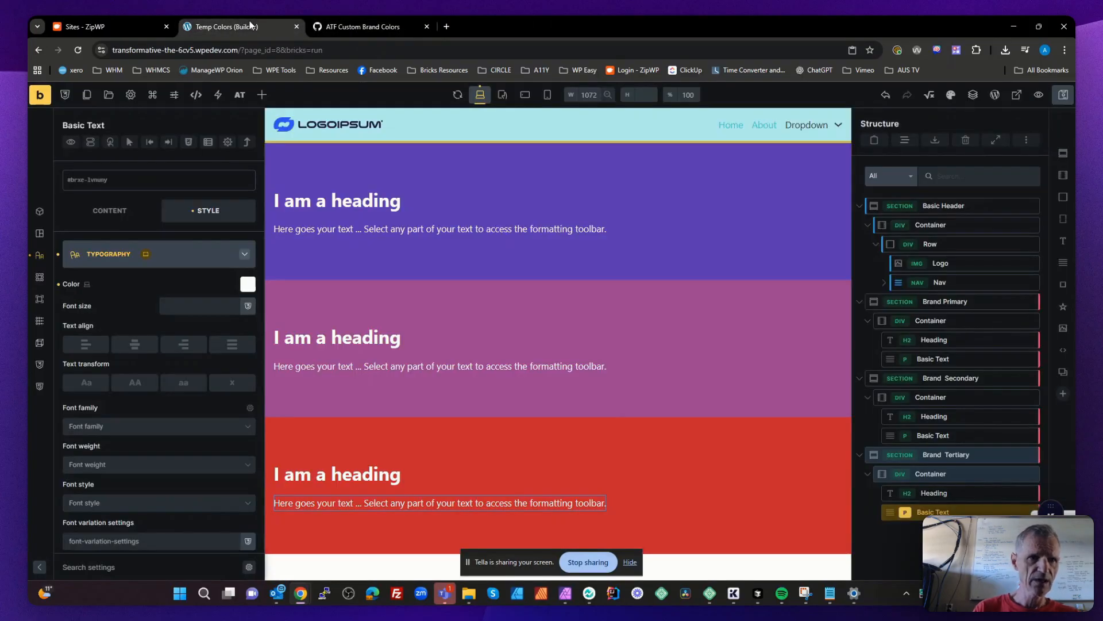
# - Open WPCodeBox 2 in the new site's WordPress admin and title the new PHP snippet Brand Colors
pyautogui.click(58, 112)
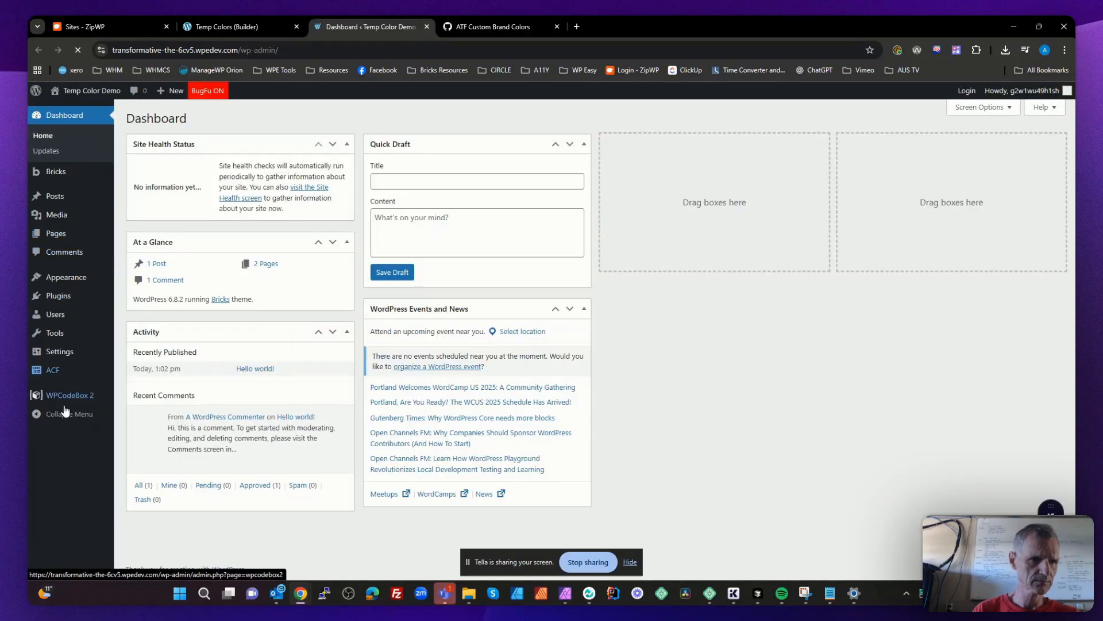
pyautogui.click(67, 396)
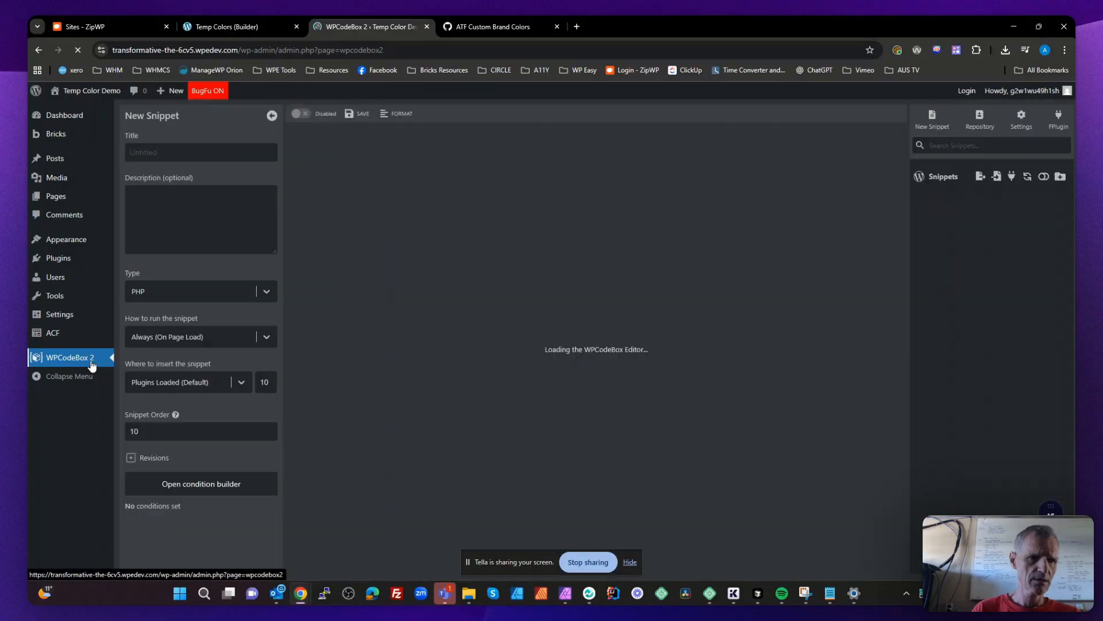
pyautogui.click(161, 153)
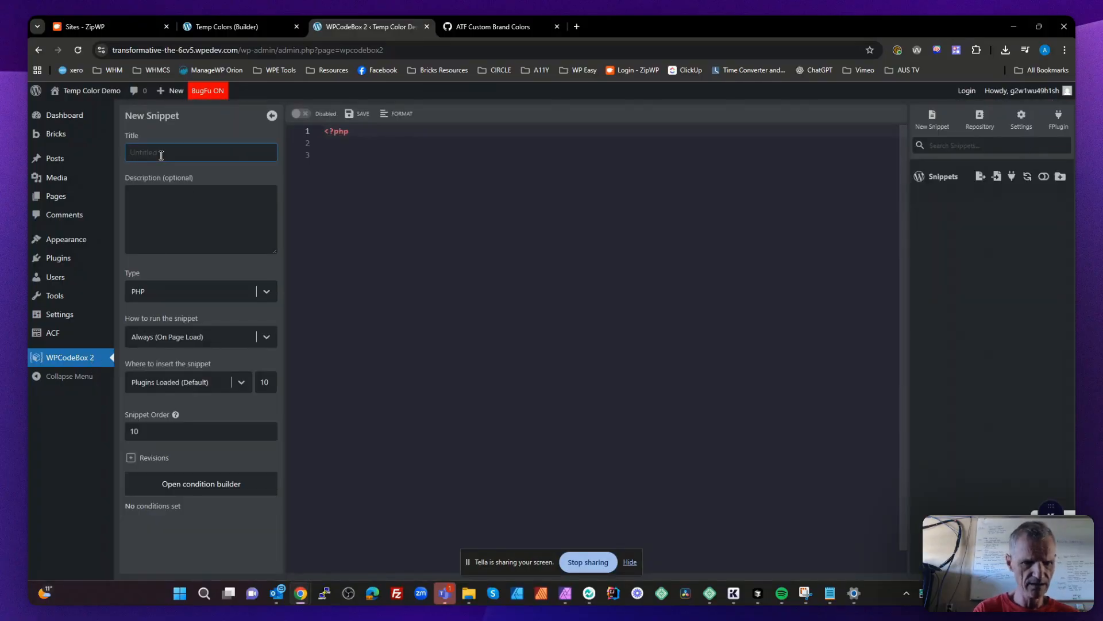
pyautogui.write('Brand Colors')
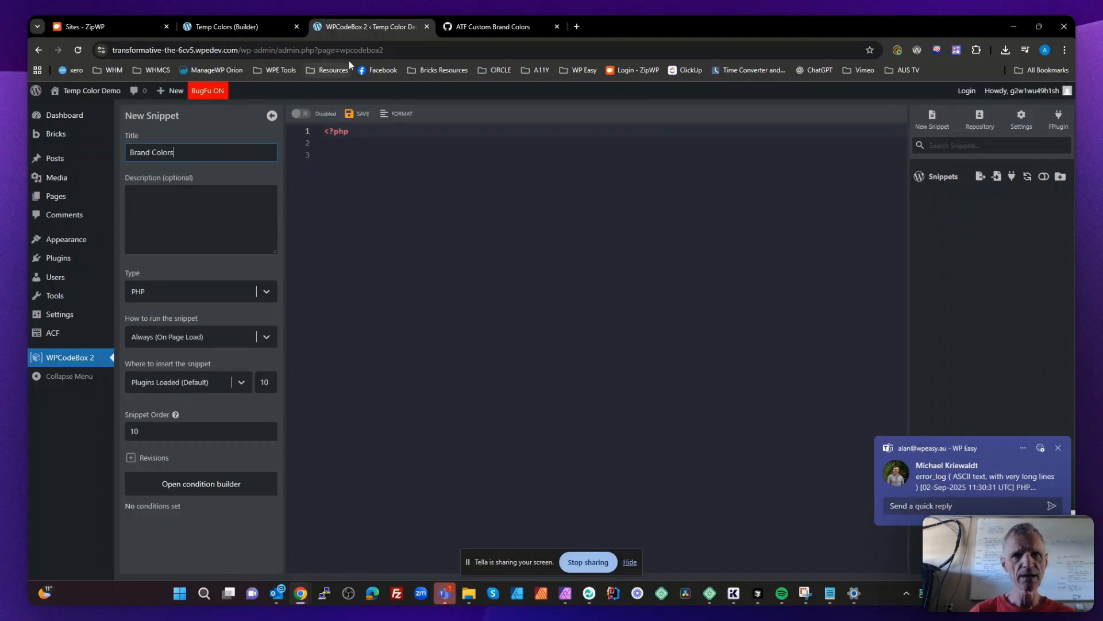
# - Copy the entire code.php source from the ATF Custom Brand Colors gist on GitHub
pyautogui.click(495, 27)
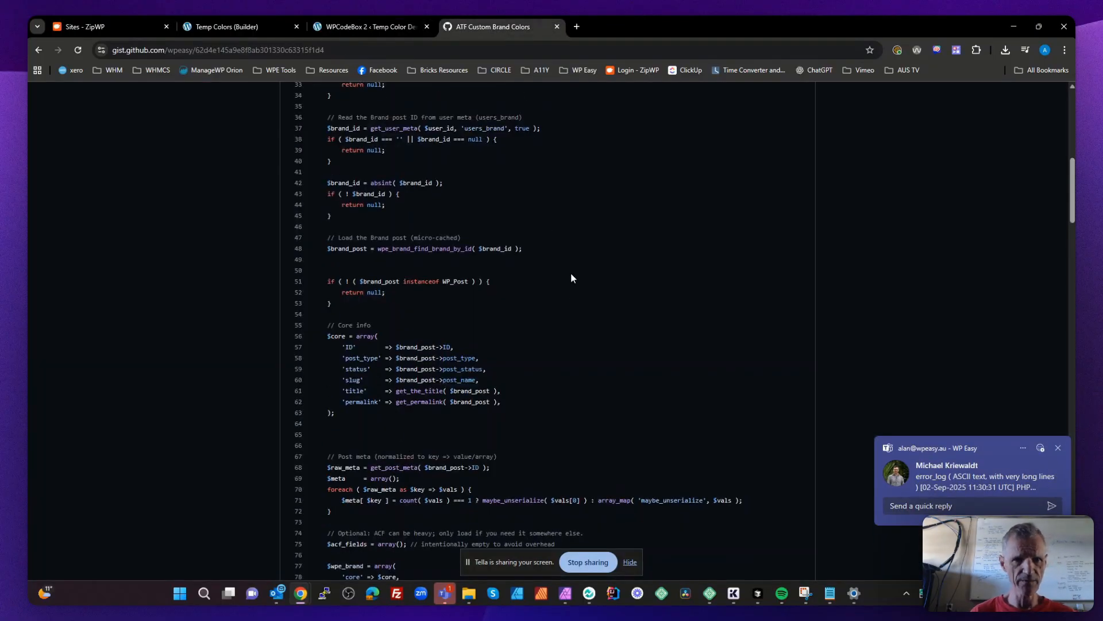
pyautogui.scroll(9, 571, 275)
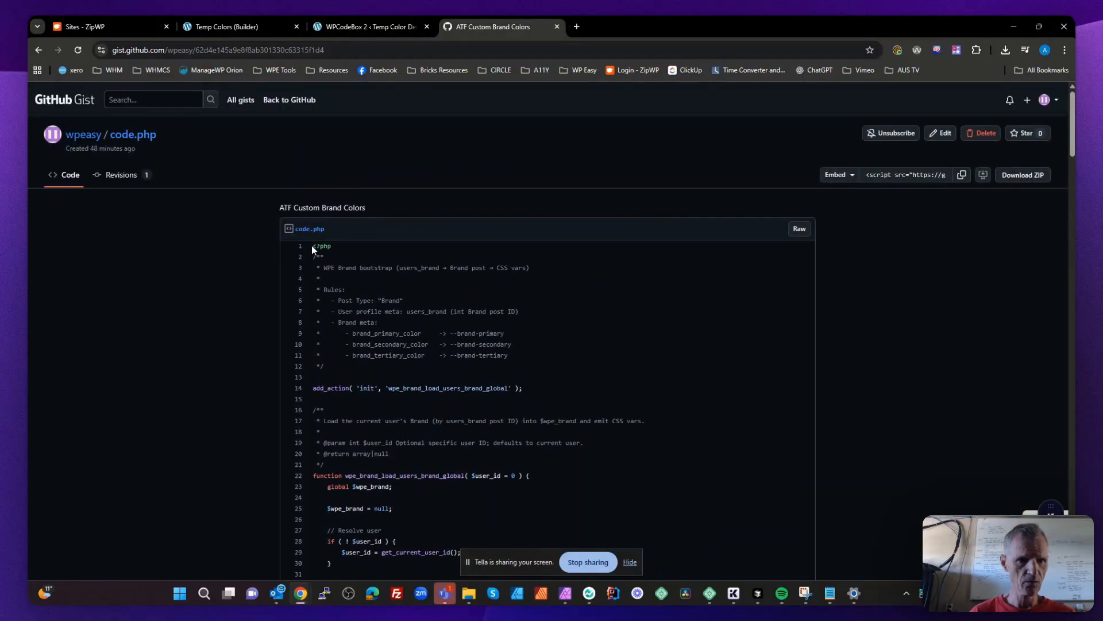
pyautogui.scroll(-15, 394, 295)
pyautogui.scroll(-20, 394, 294)
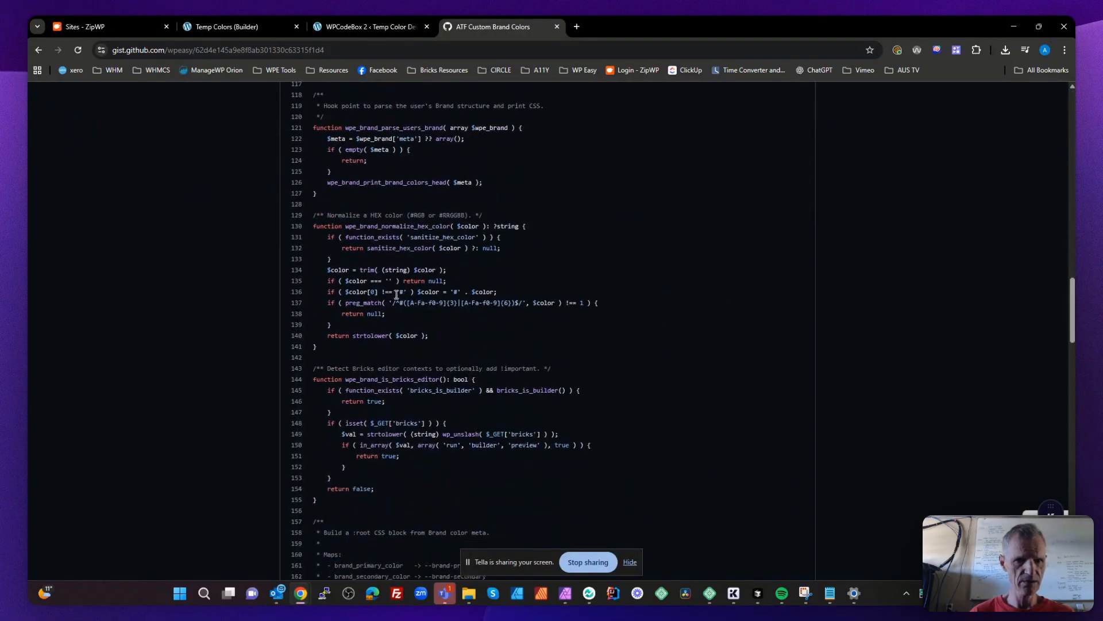
pyautogui.scroll(-2, 395, 295)
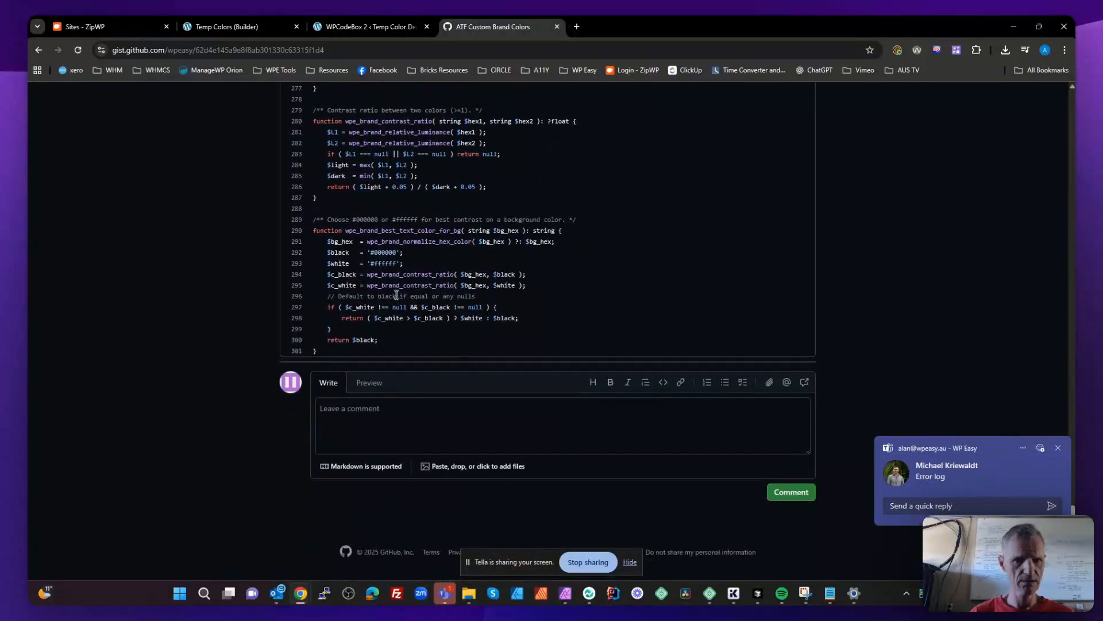
pyautogui.keyDown('shift'); pyautogui.click(346, 351); pyautogui.keyUp('shift')
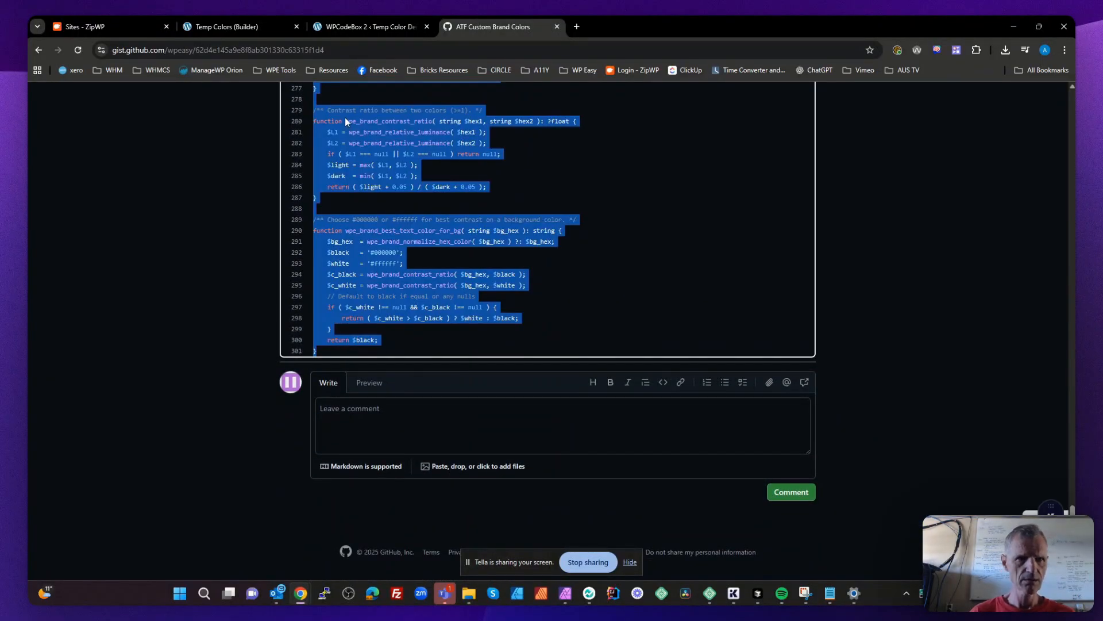
# - Replace the starter code of the Brand Colors snippet in WPCodeBox with the copied gist code
pyautogui.click(355, 26)
pyautogui.click(422, 209)
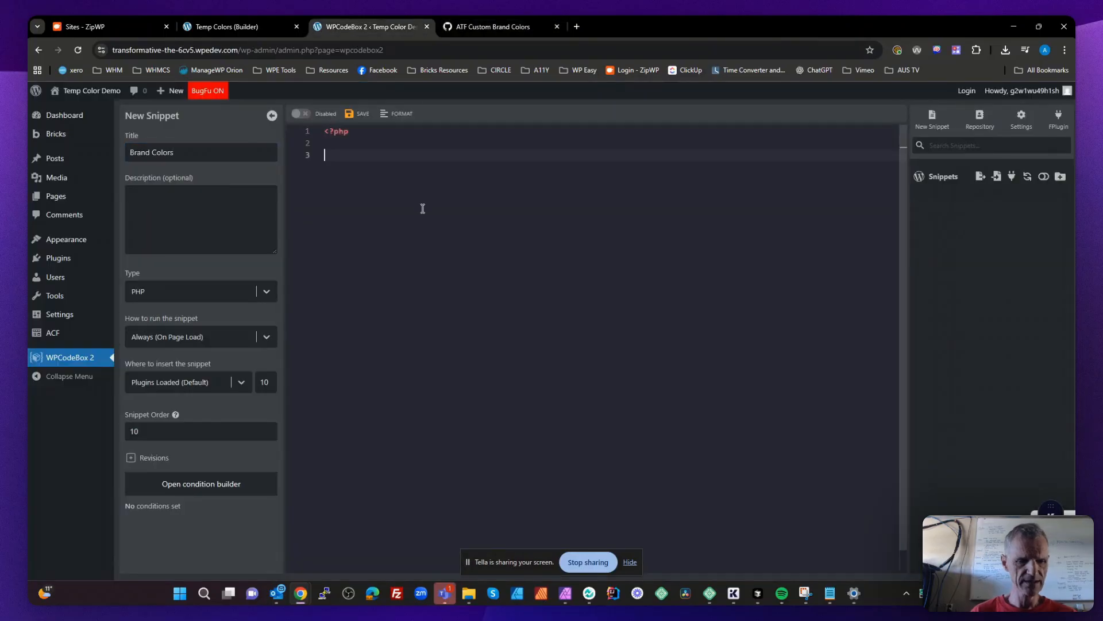
pyautogui.hotkey('ctrl', 'a')
pyautogui.hotkey('ctrl', 'v')
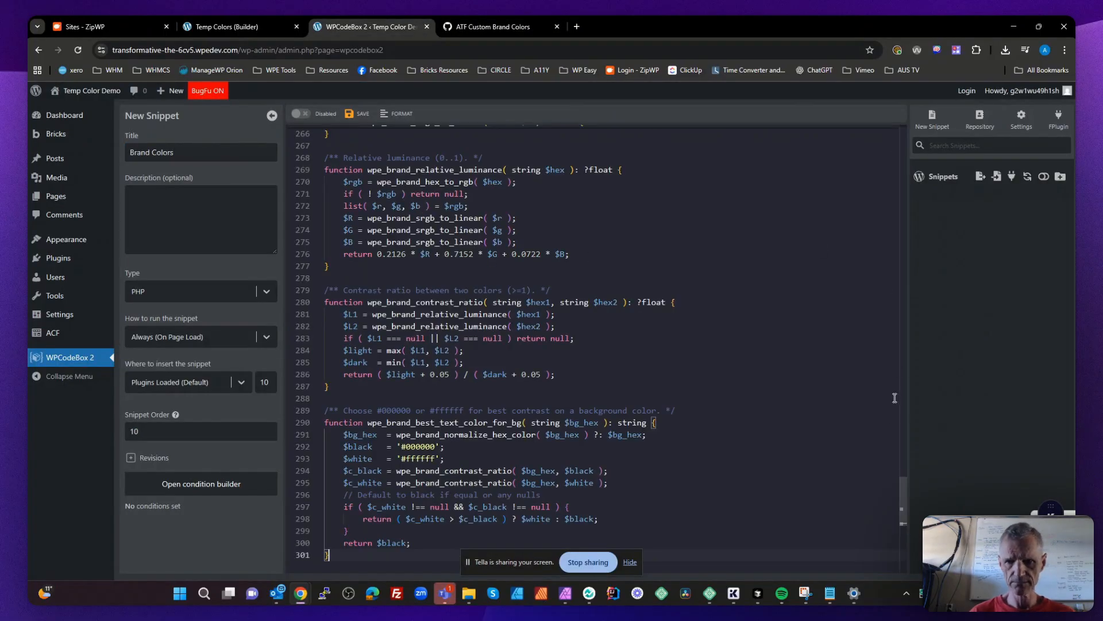
# - Check the pasted code from end to start, then save and enable the Brand Colors snippet
pyautogui.scroll(-7, 900, 535)
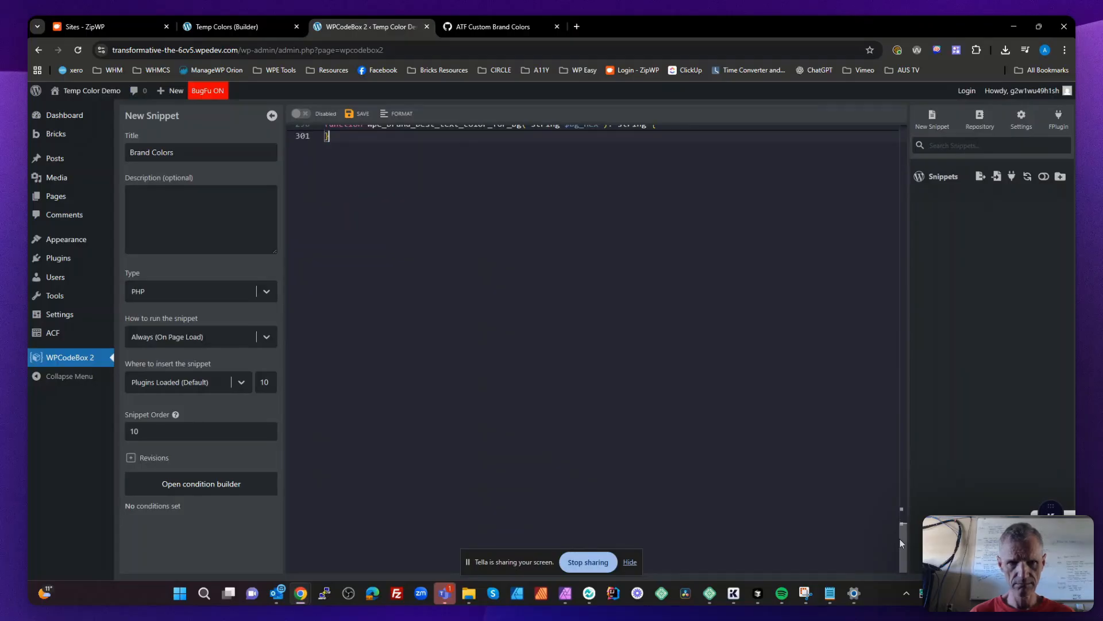
pyautogui.scroll(15, 896, 402)
pyautogui.scroll(15, 894, 381)
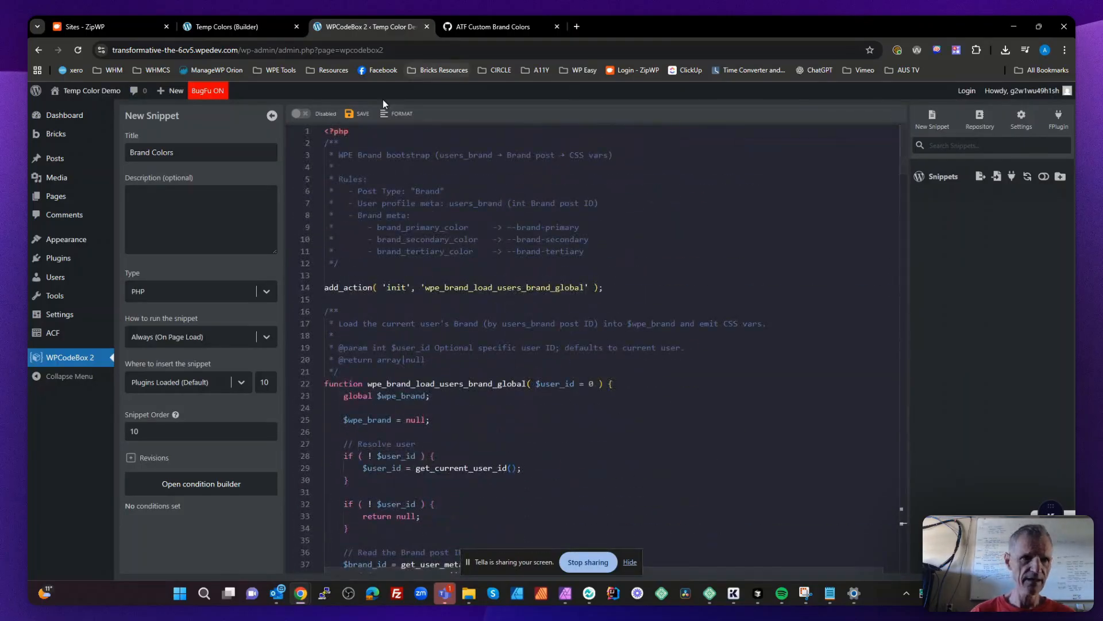
pyautogui.click(297, 112)
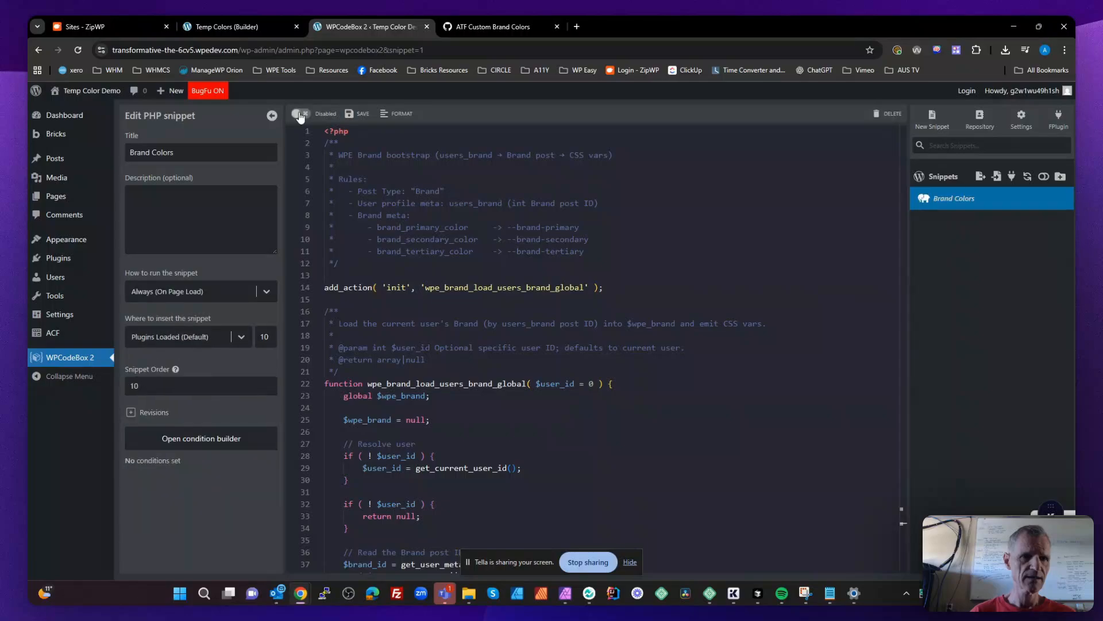
# - Review the Brand Colors snippet's functions, from loading the user's brand to the contrast helpers
pyautogui.scroll(-1, 542, 257)
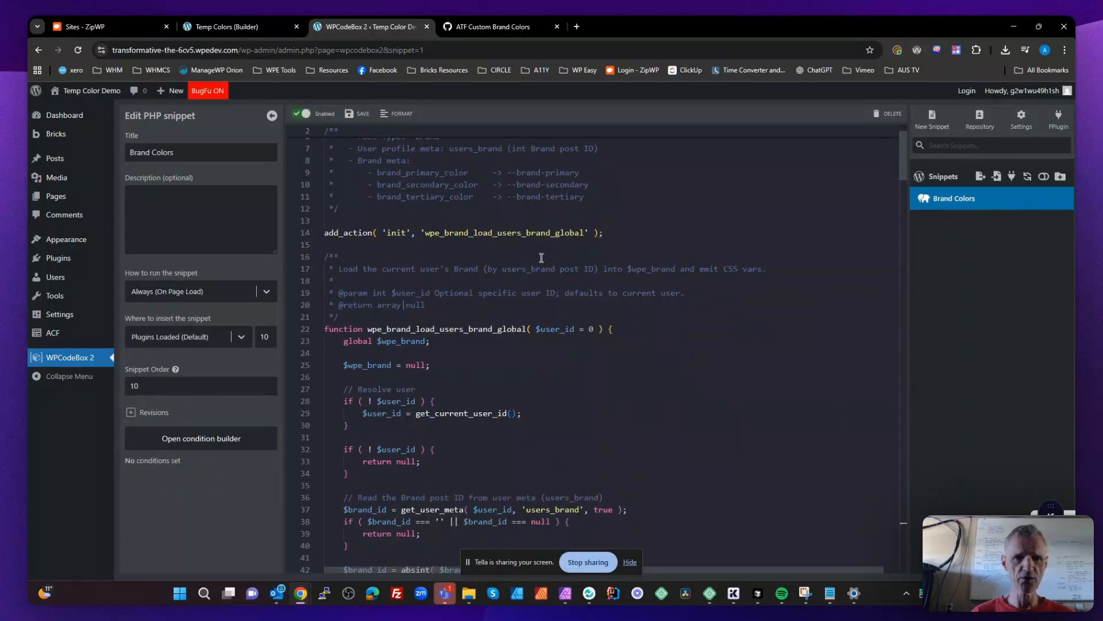
pyautogui.scroll(-20, 541, 258)
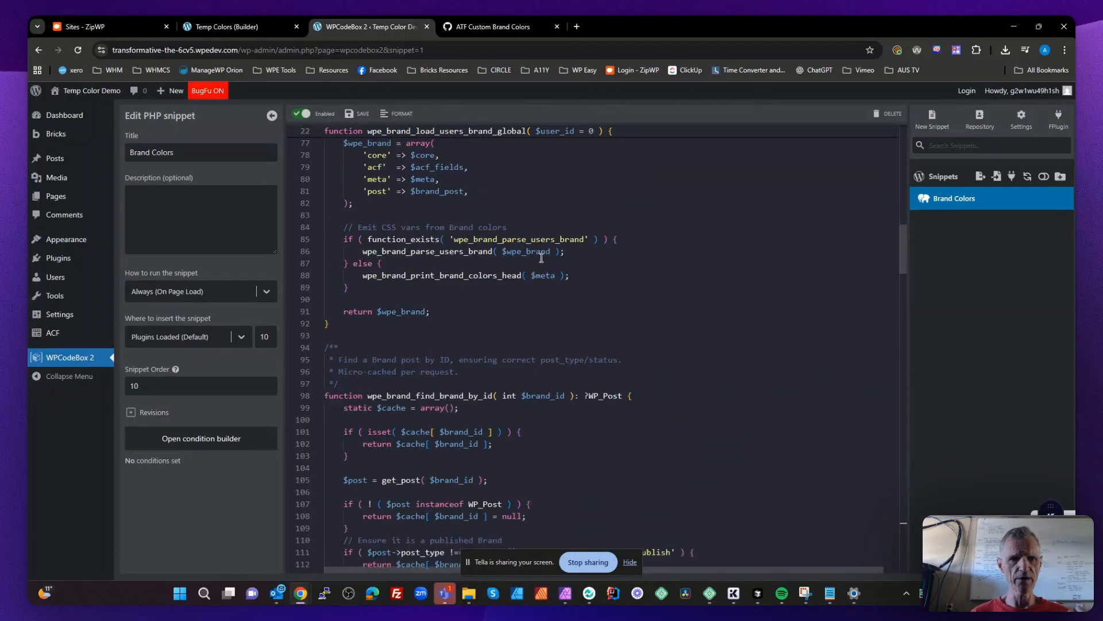
pyautogui.scroll(-20, 541, 257)
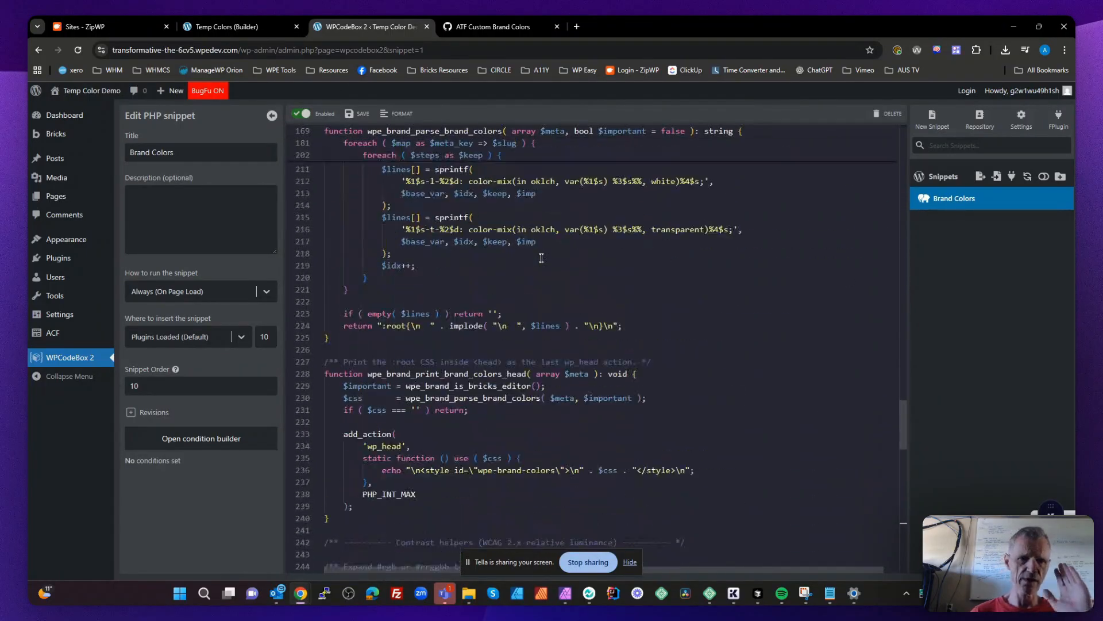
pyautogui.scroll(-9, 542, 257)
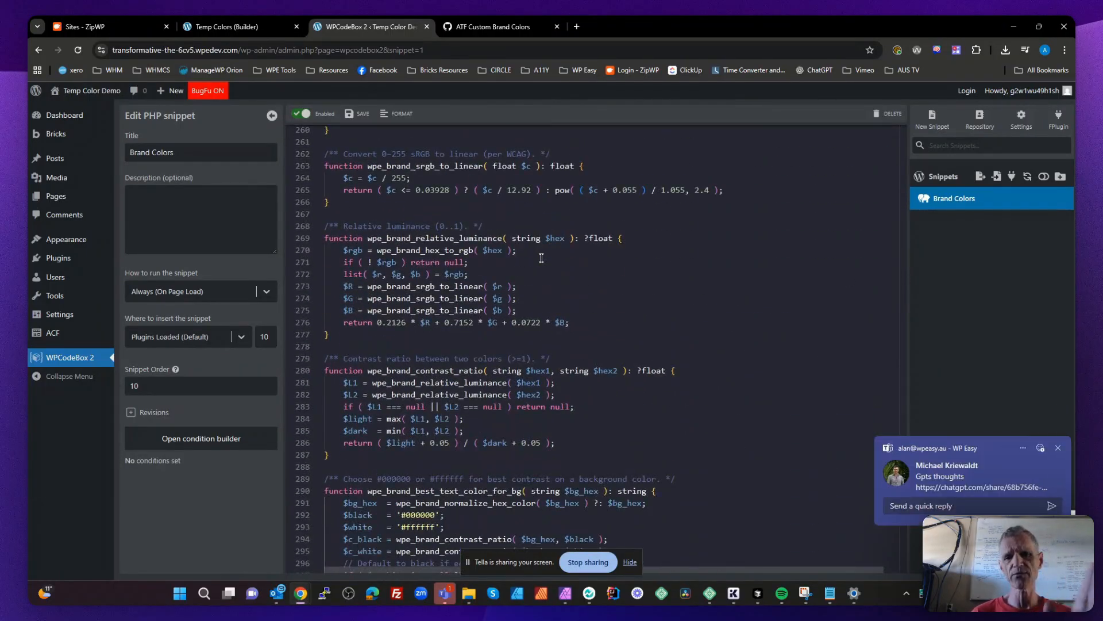
# - Review the snippet's final function for choosing the best text color, and return to its opening rules comment
pyautogui.scroll(-5, 541, 257)
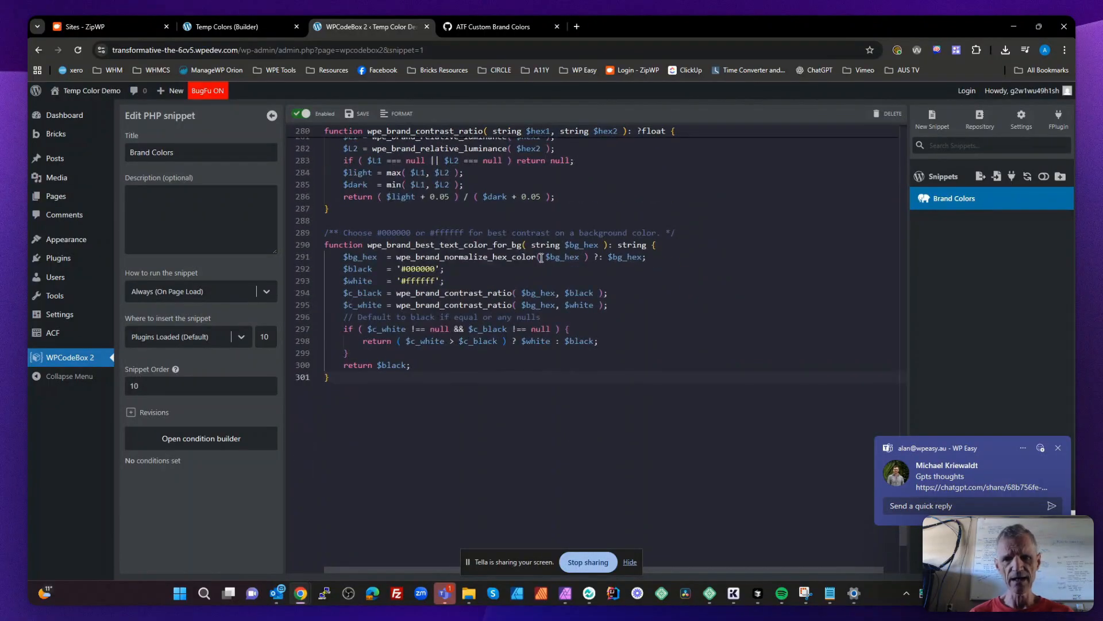
pyautogui.scroll(13, 542, 257)
pyautogui.scroll(20, 542, 258)
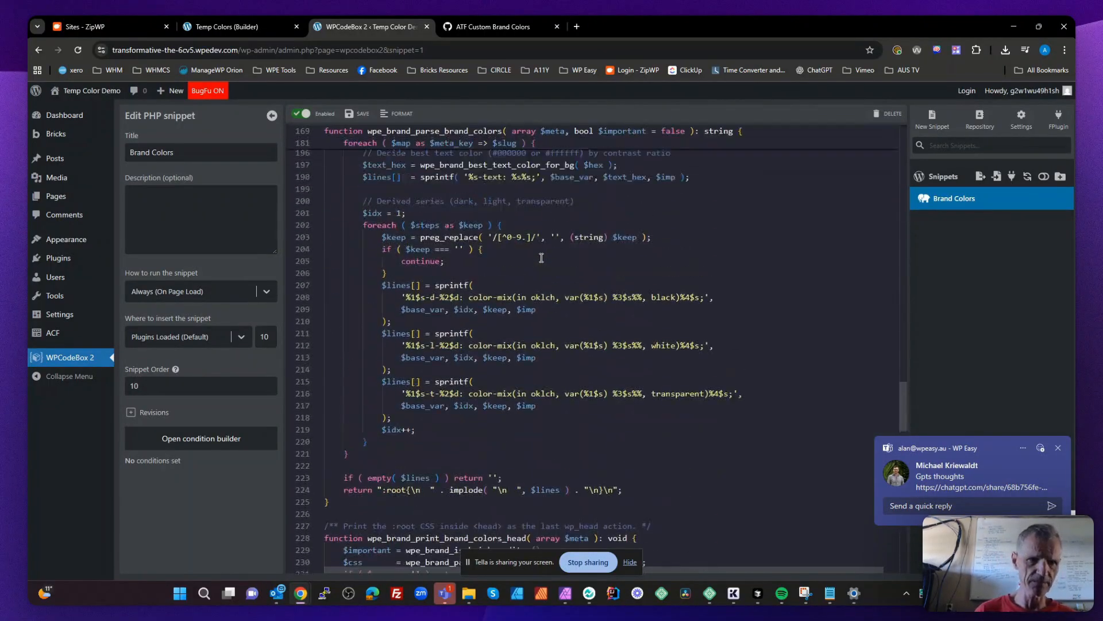
pyautogui.scroll(15, 541, 257)
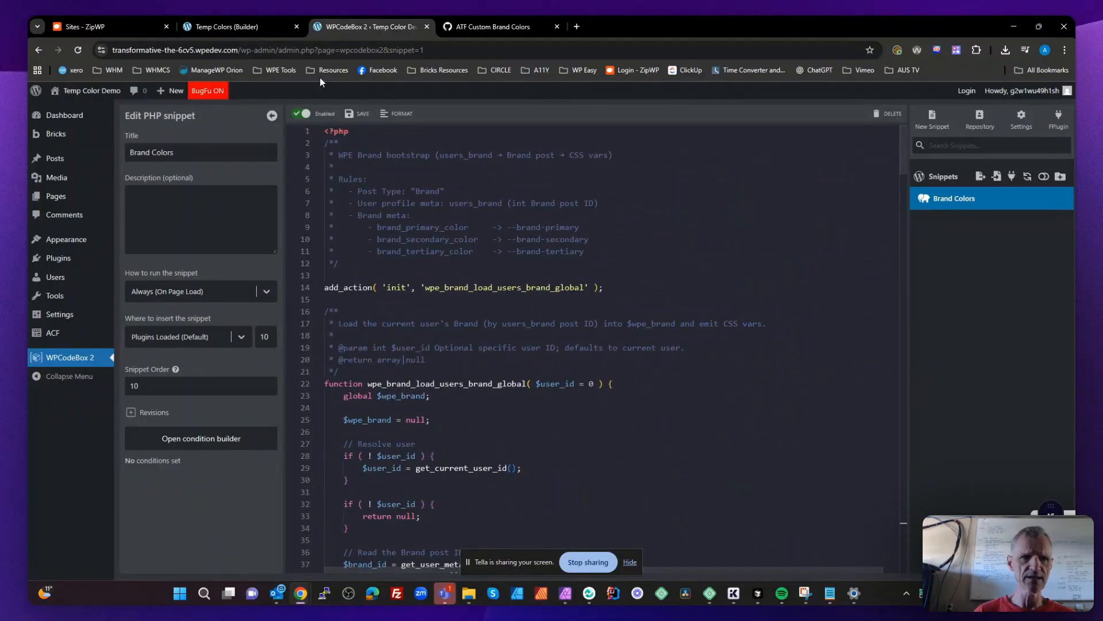
# - Start a new ACF post type with plural label Brands, singular label Brand and post type key brand
pyautogui.click(57, 331)
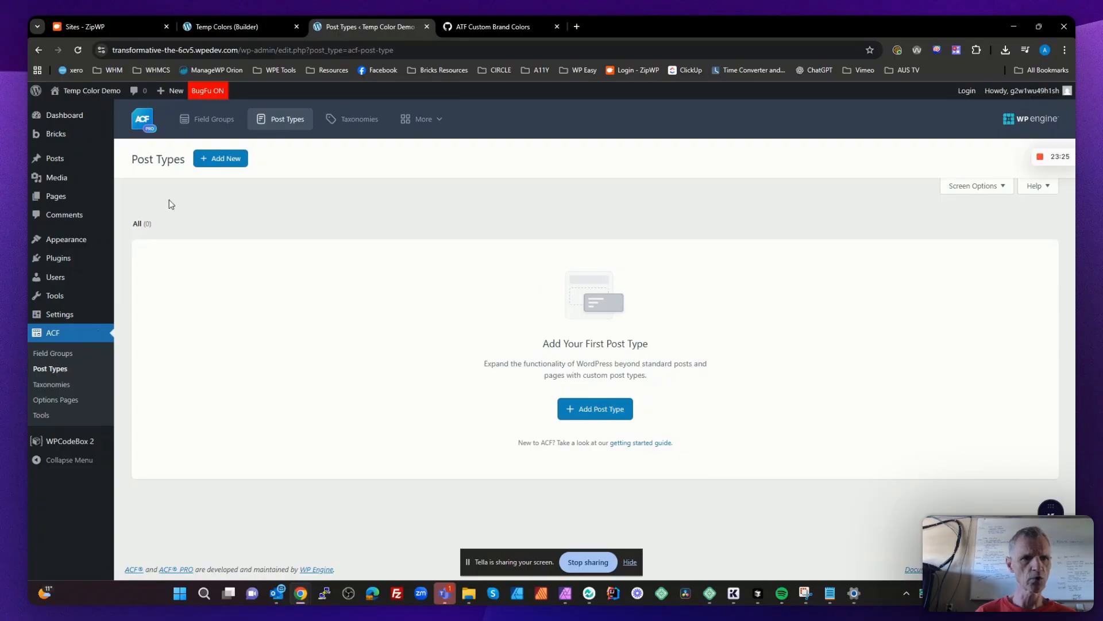
pyautogui.click(599, 408)
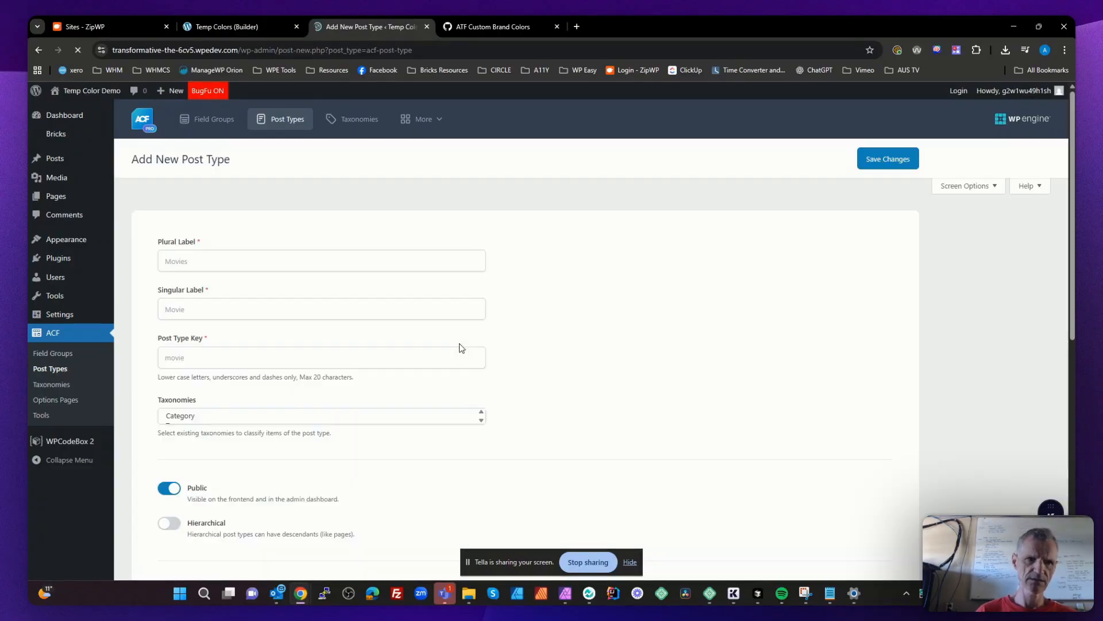
pyautogui.click(186, 256)
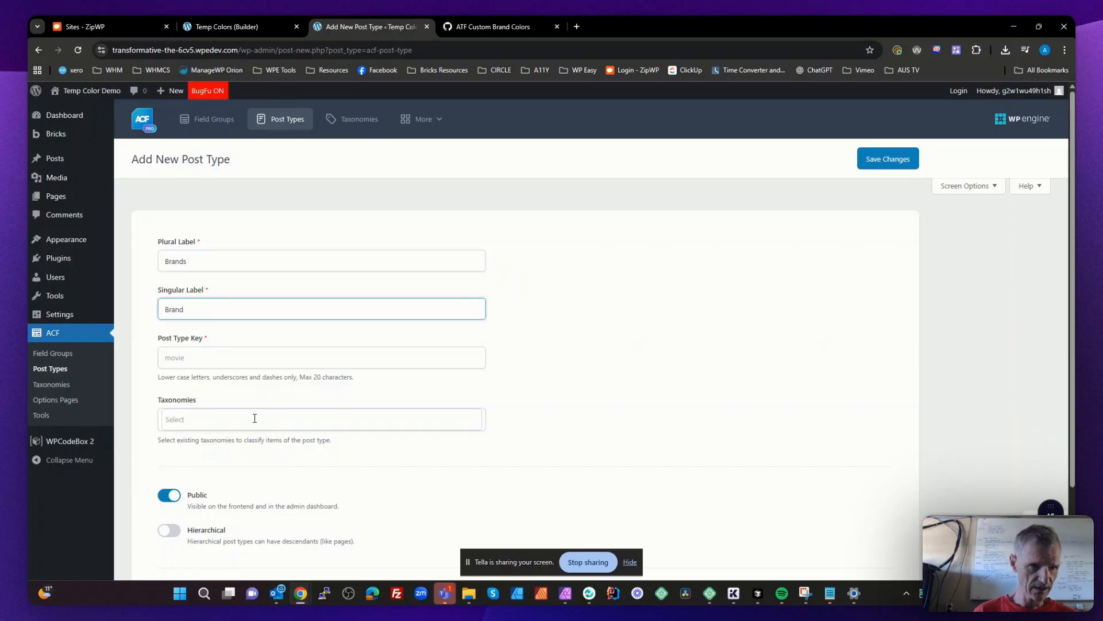
pyautogui.press('Tab')
# - Enable advanced configuration for the post type and remove its Editor, Featured Image and Custom Fields support
pyautogui.scroll(-2, 254, 417)
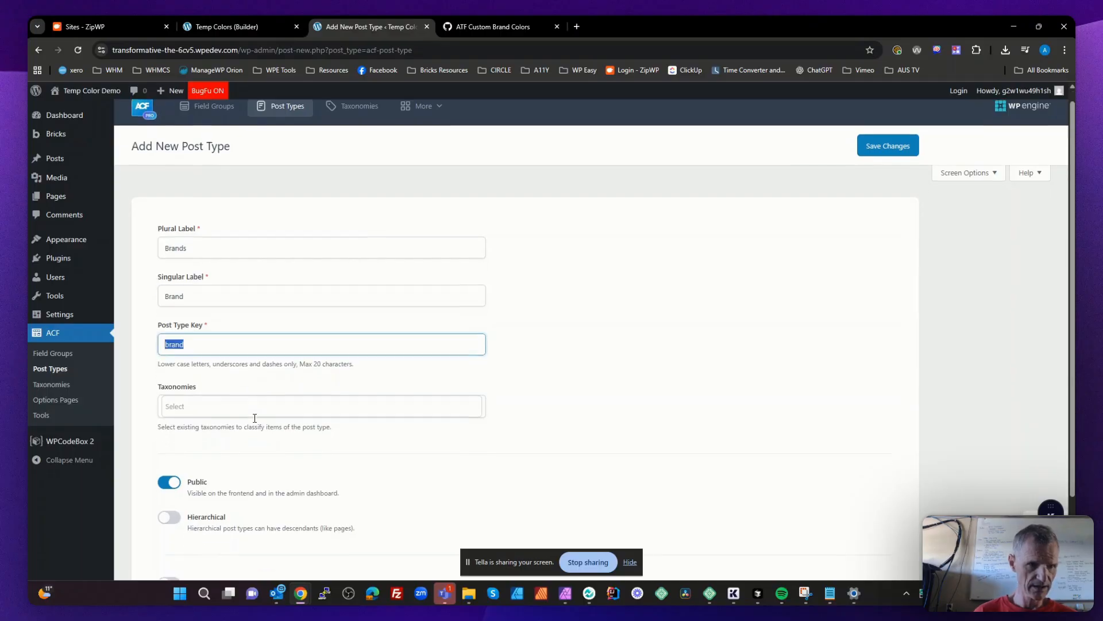
pyautogui.click(172, 492)
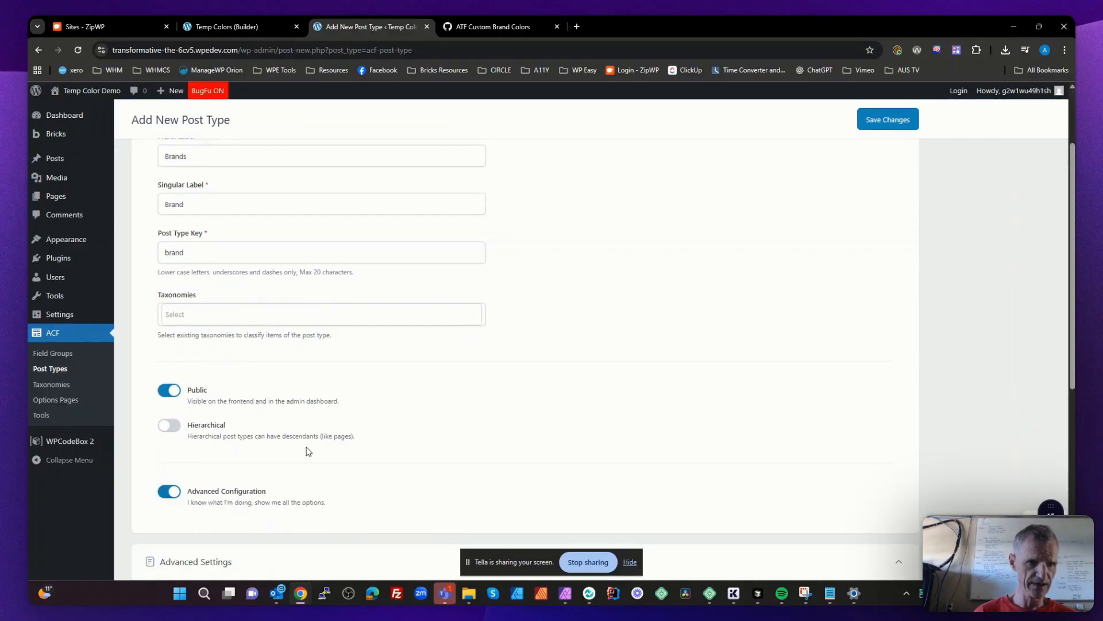
pyautogui.scroll(-5, 305, 446)
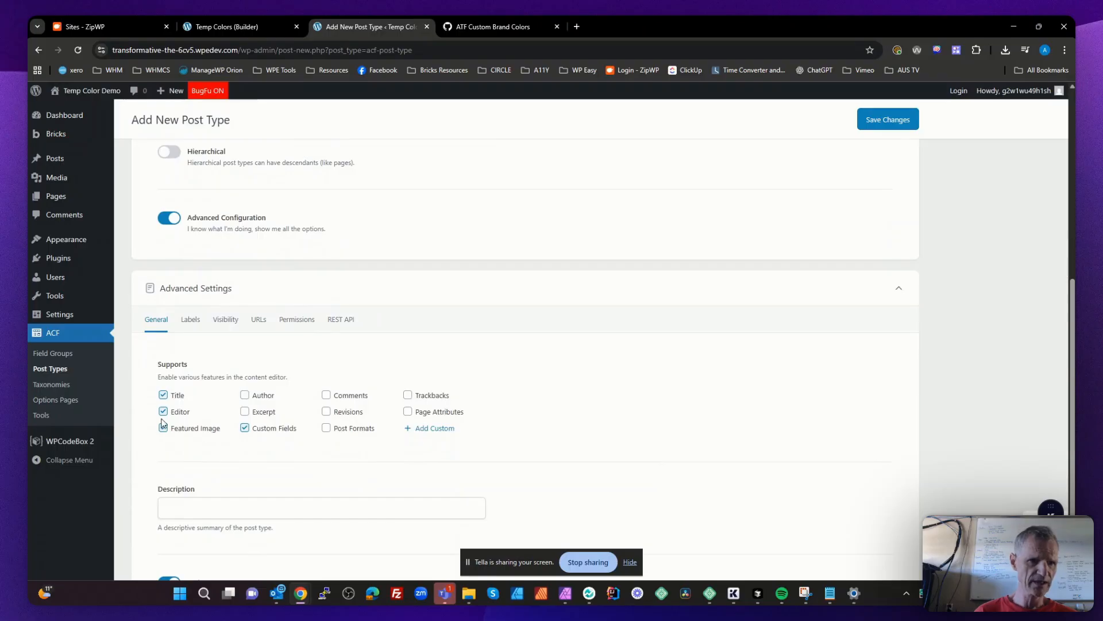
pyautogui.click(163, 411)
pyautogui.click(164, 428)
pyautogui.click(245, 428)
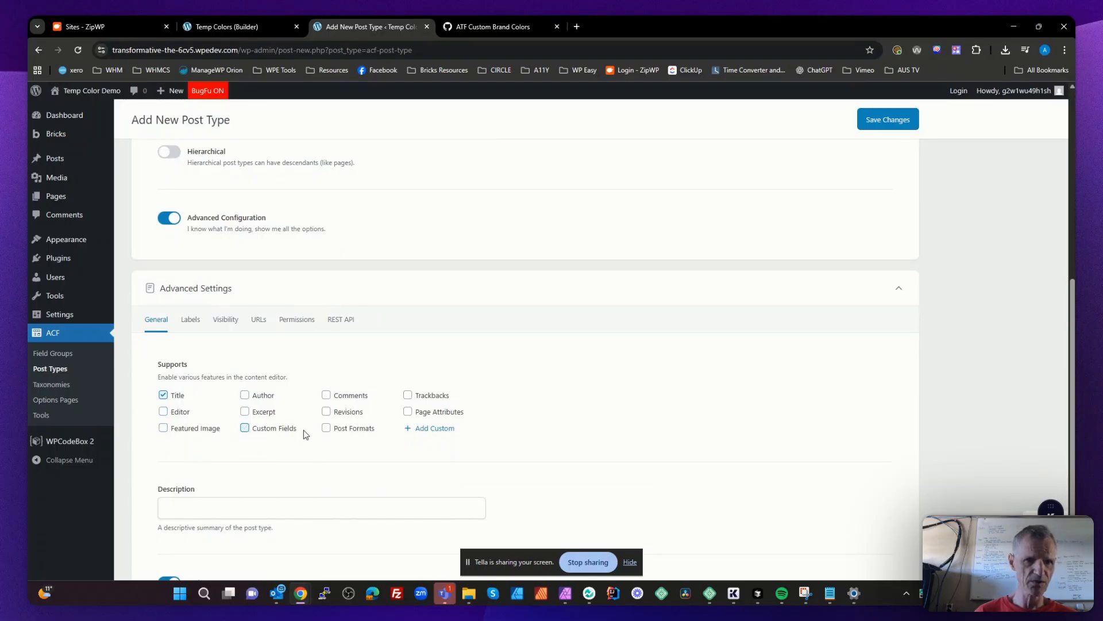
# - Exclude the post type from search, choose the Appearance brush dashicon as its menu icon, and save the post type
pyautogui.scroll(-1, 300, 451)
pyautogui.scroll(-2, 300, 451)
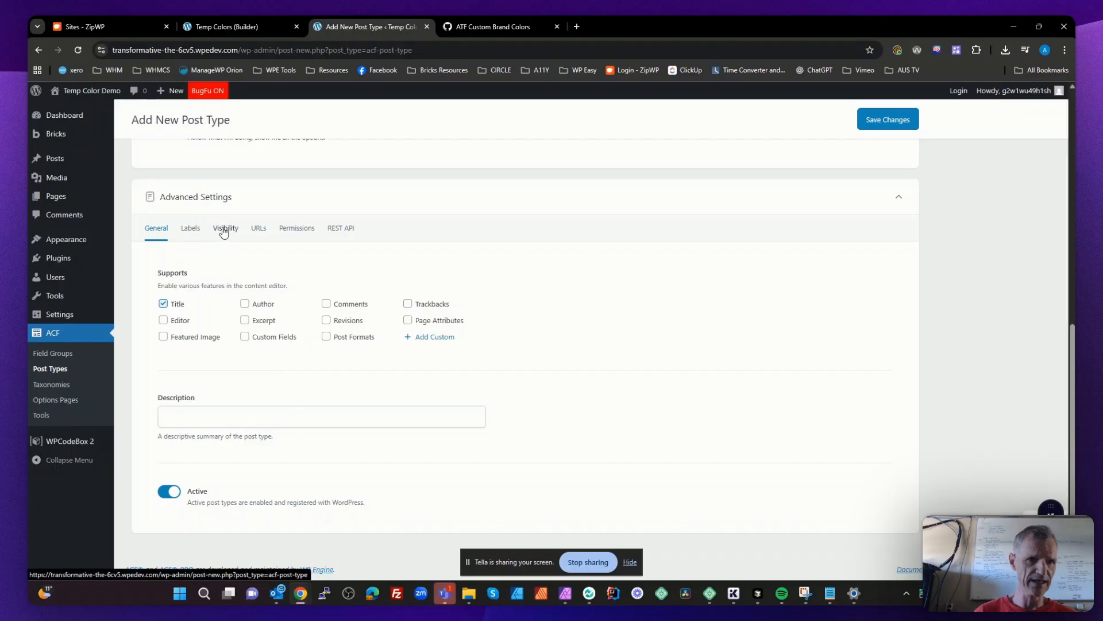
pyautogui.click(224, 232)
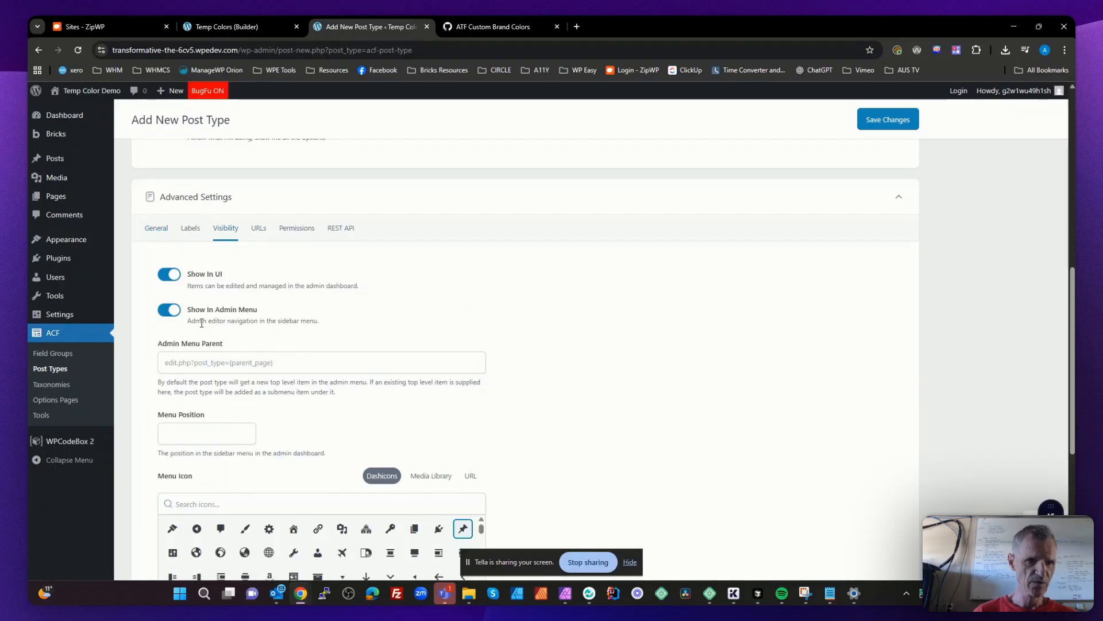
pyautogui.scroll(-5, 308, 402)
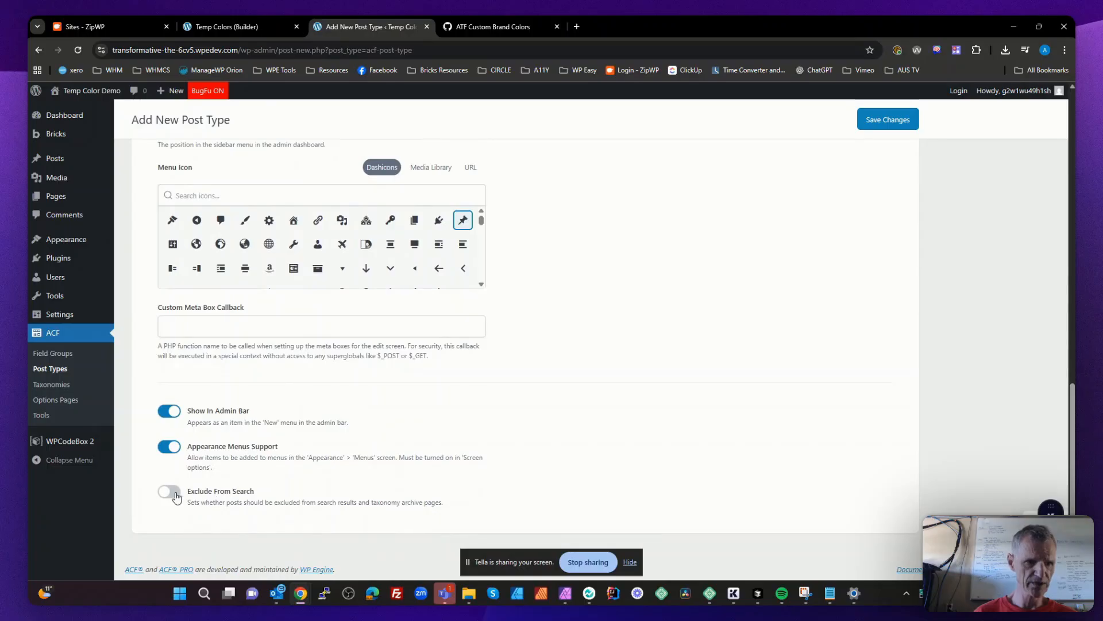
pyautogui.click(175, 493)
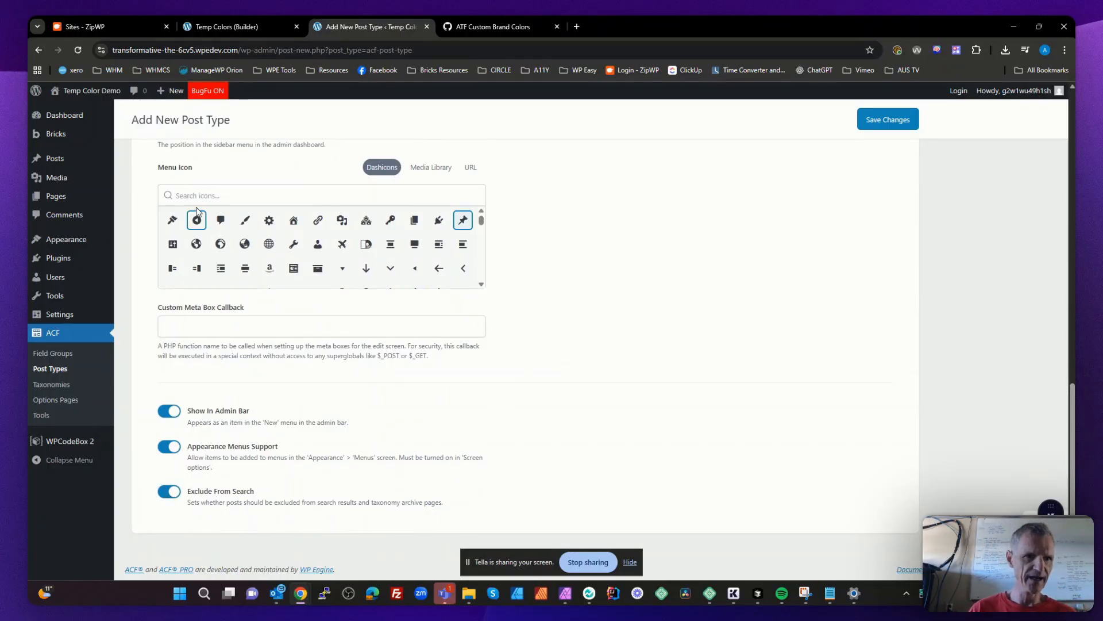
pyautogui.click(172, 219)
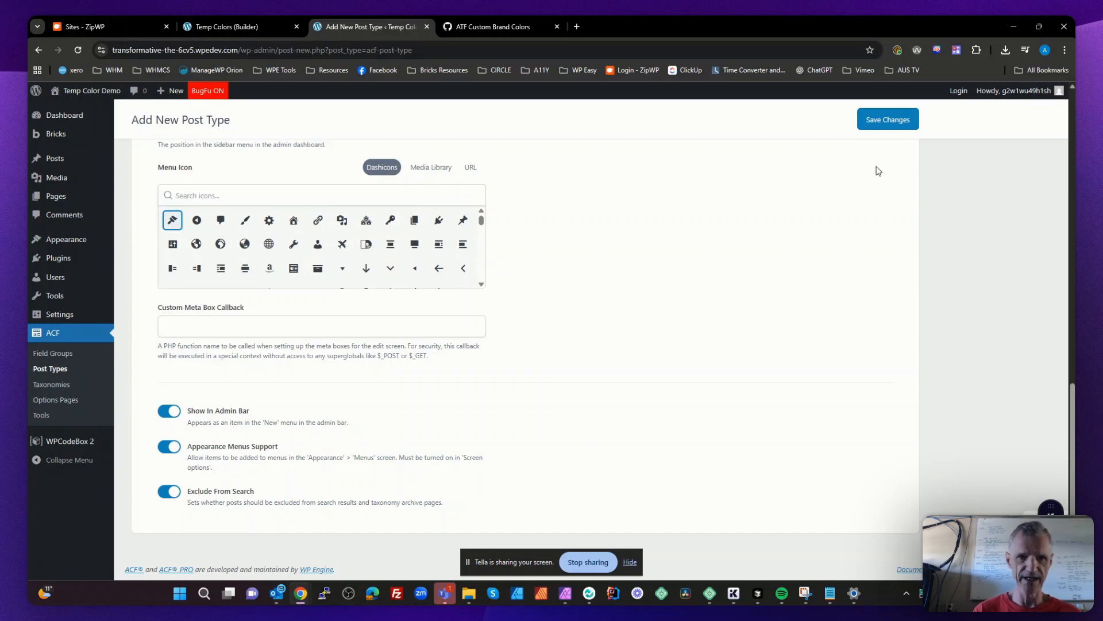
pyautogui.scroll(6, 756, 287)
pyautogui.click(887, 120)
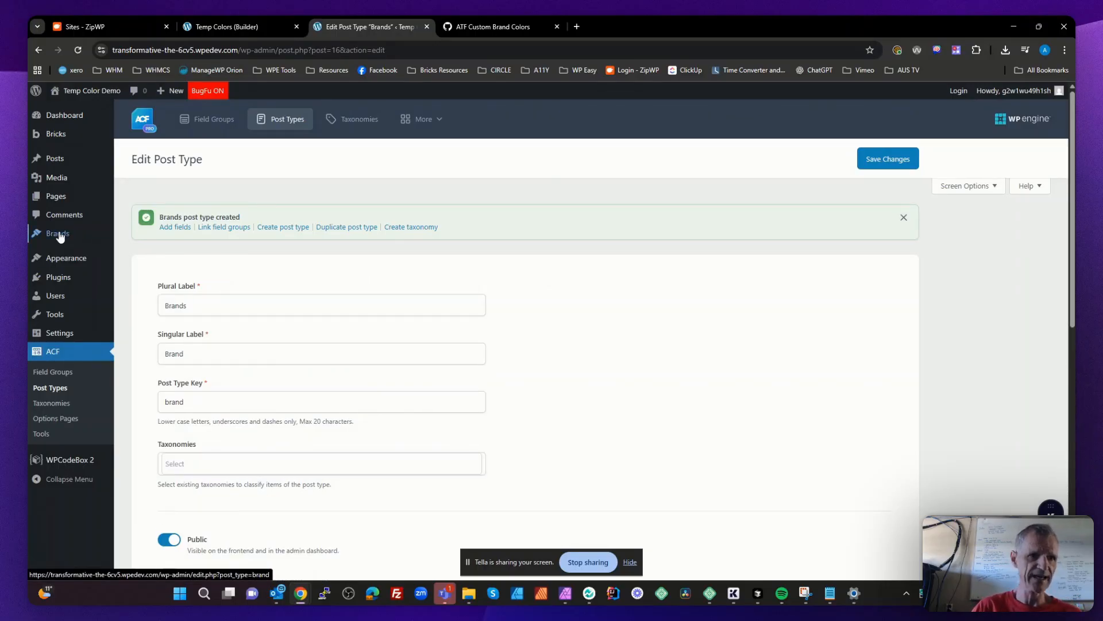
# - Start the Brand fields group for the new post type with an Image field labelled Brand Logo and named brand_logo
pyautogui.click(174, 229)
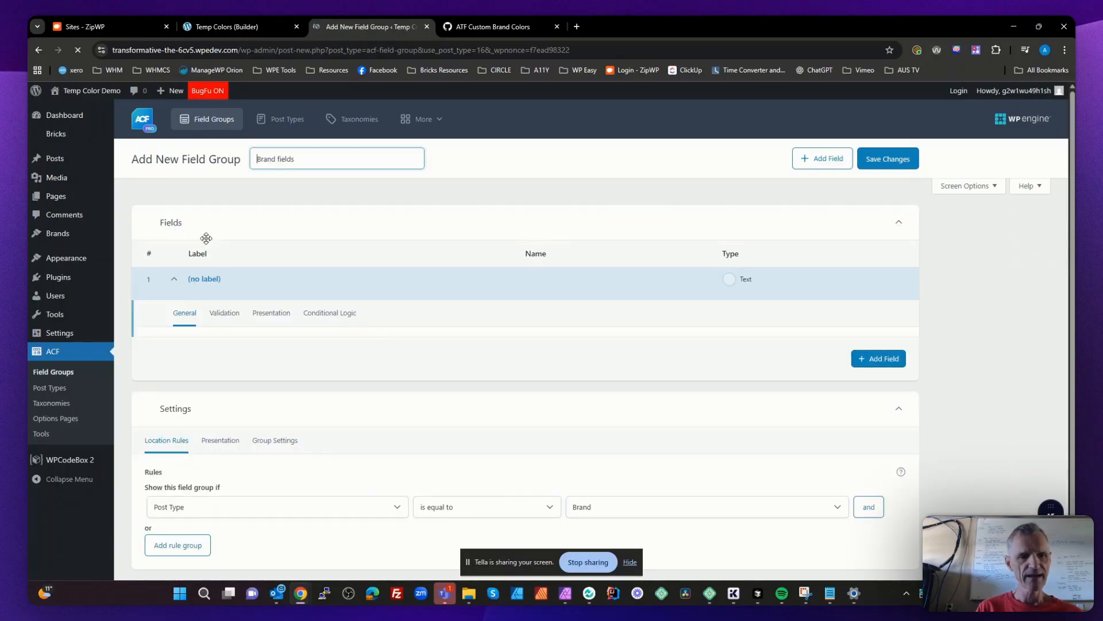
pyautogui.scroll(-5, 369, 347)
pyautogui.scroll(-1, 371, 409)
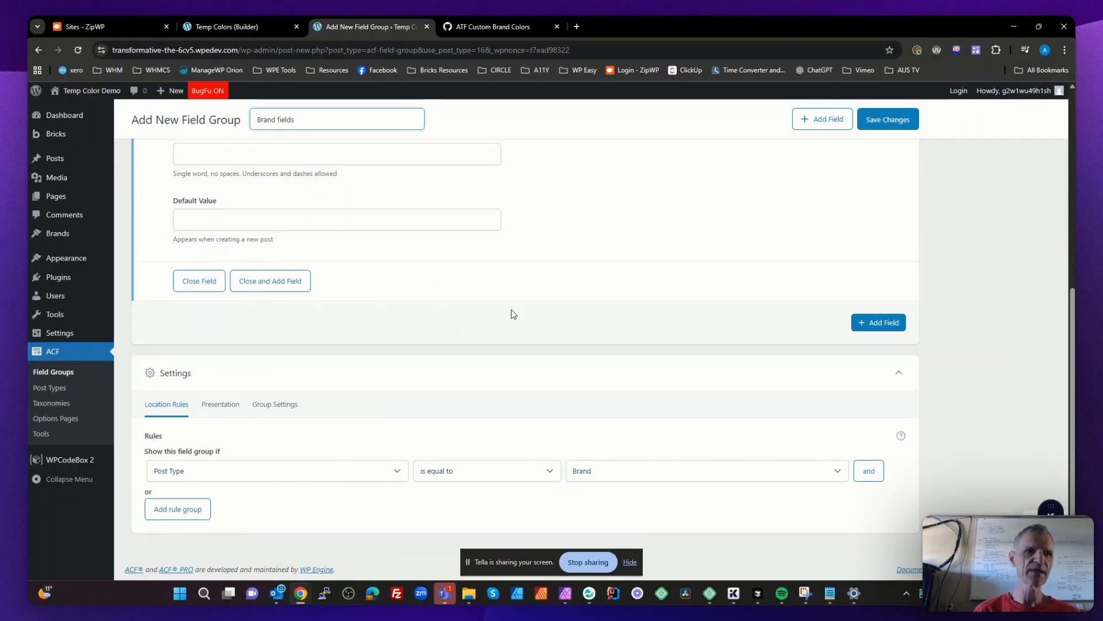
pyautogui.scroll(5, 547, 345)
pyautogui.scroll(-1, 549, 346)
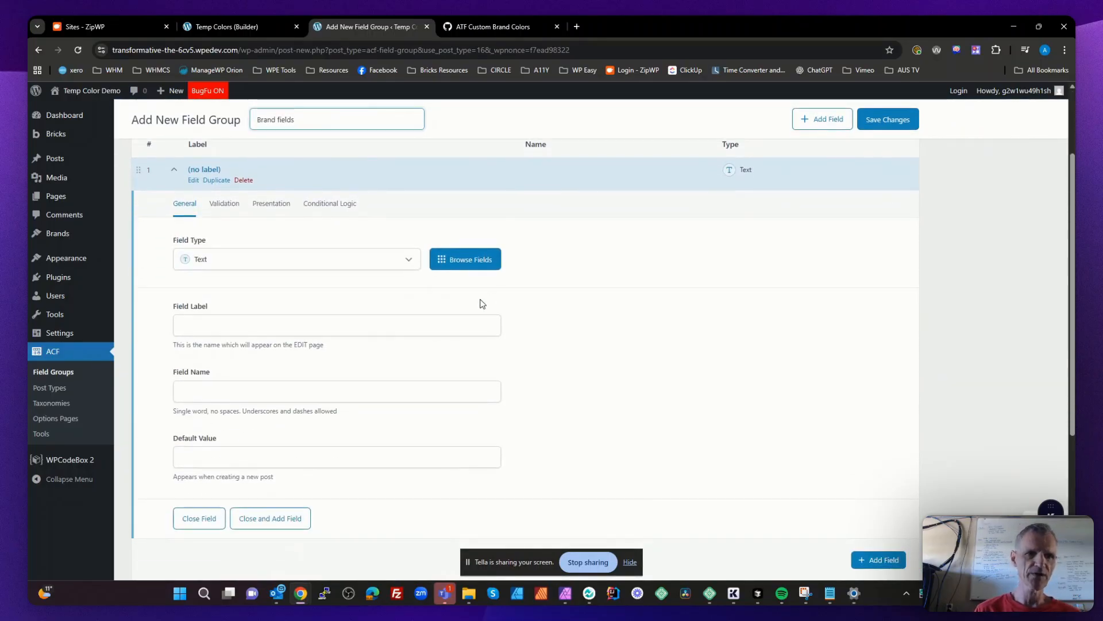
pyautogui.click(282, 266)
pyautogui.write('ima')
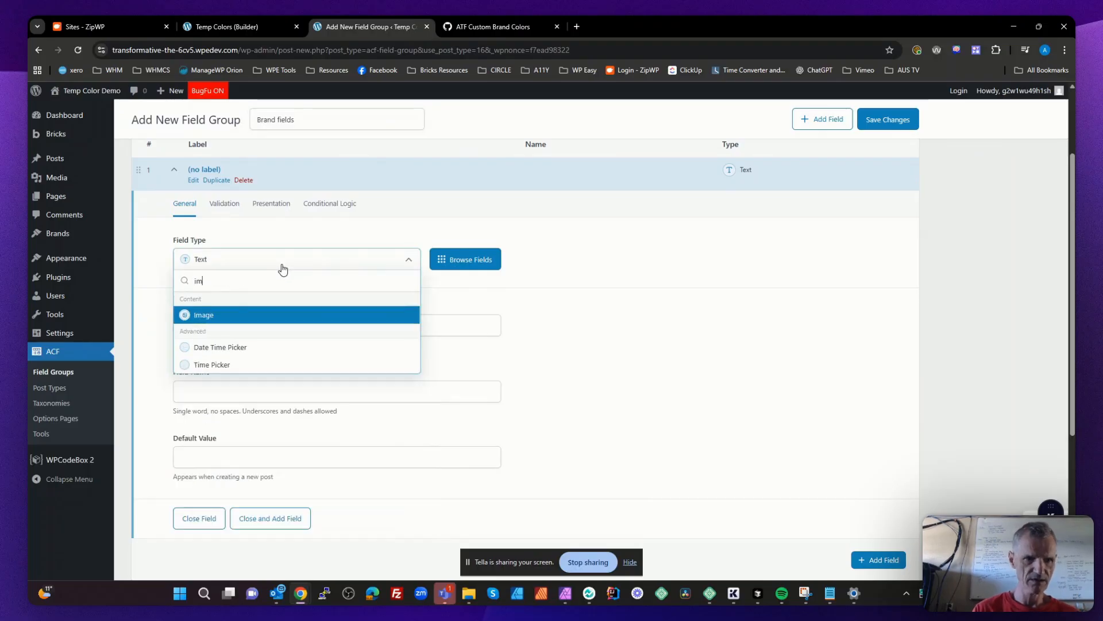
pyautogui.click(228, 315)
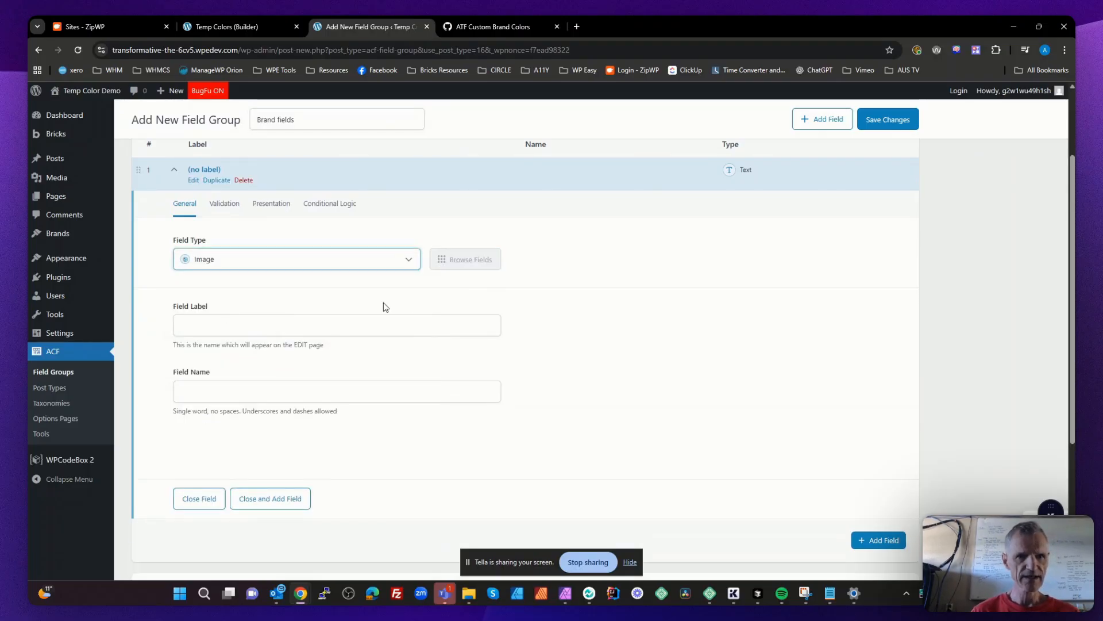
pyautogui.click(374, 326)
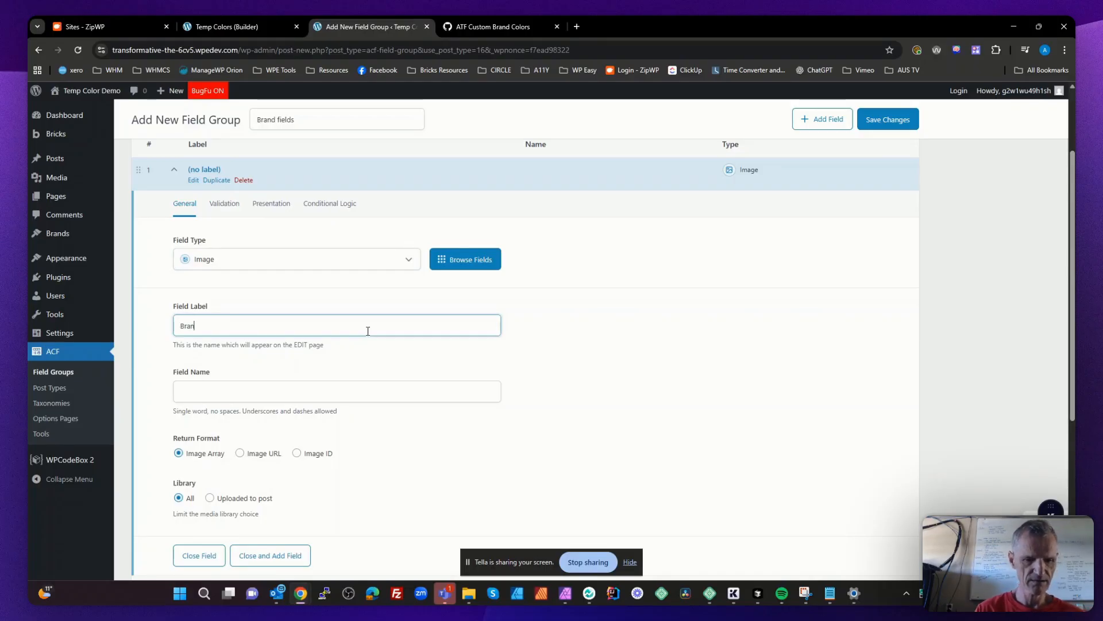
pyautogui.press('Tab')
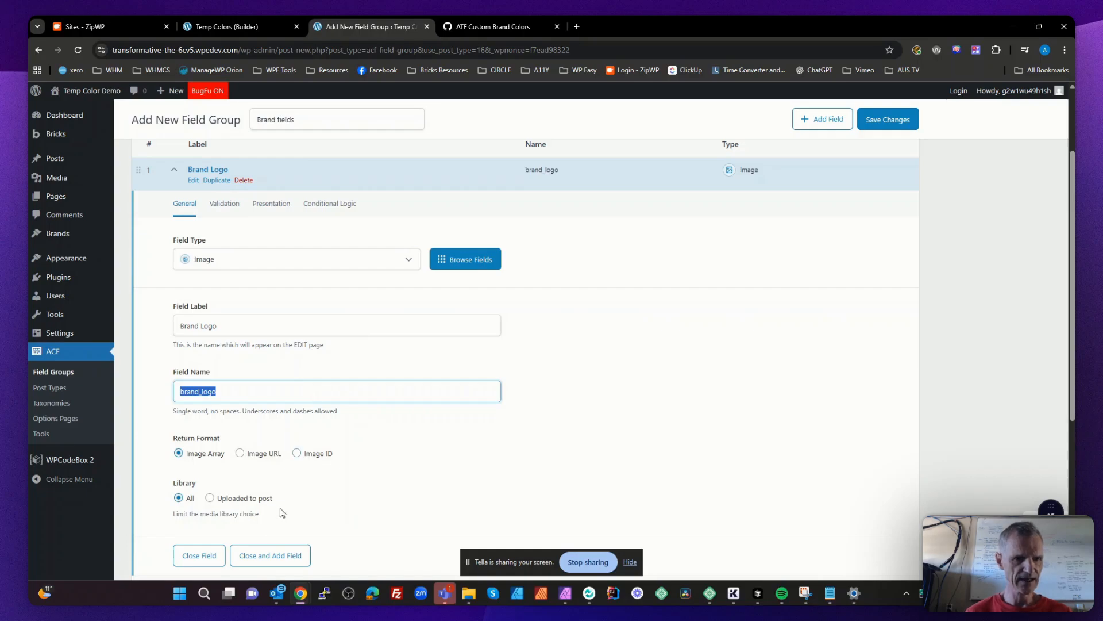
# - Add a second field of type Image labelled Brand footer logo to the group
pyautogui.click(284, 555)
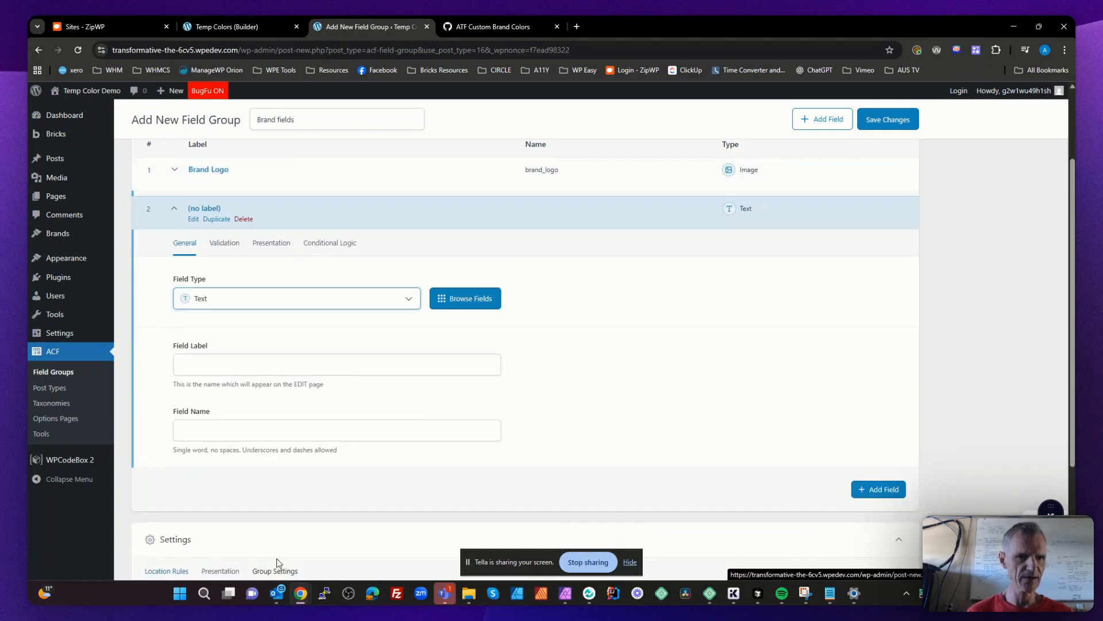
pyautogui.click(268, 290)
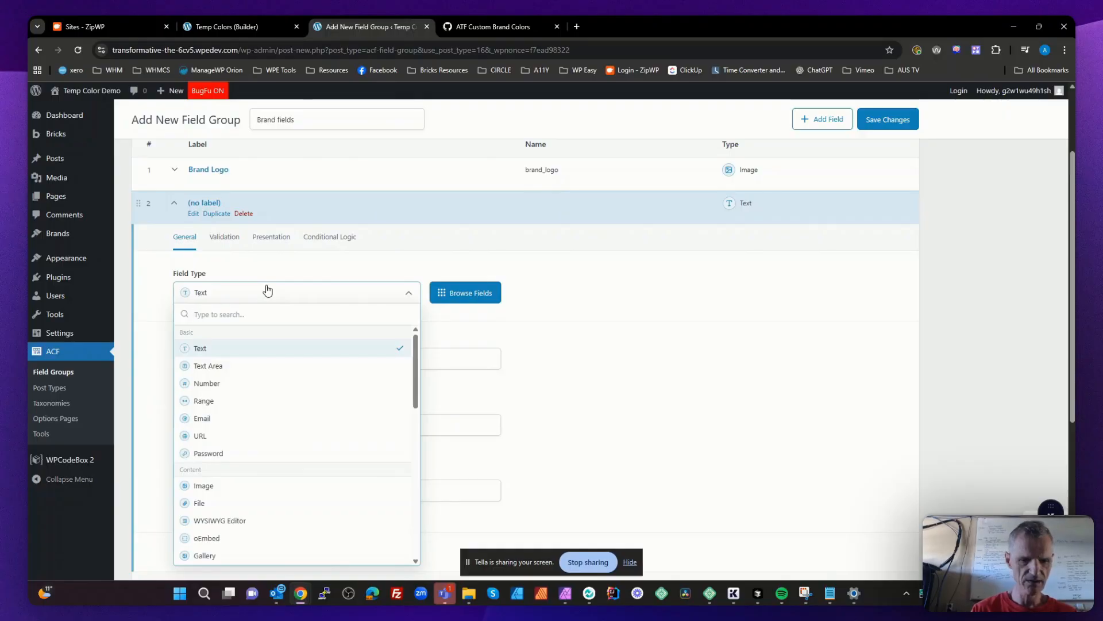
pyautogui.write('ima')
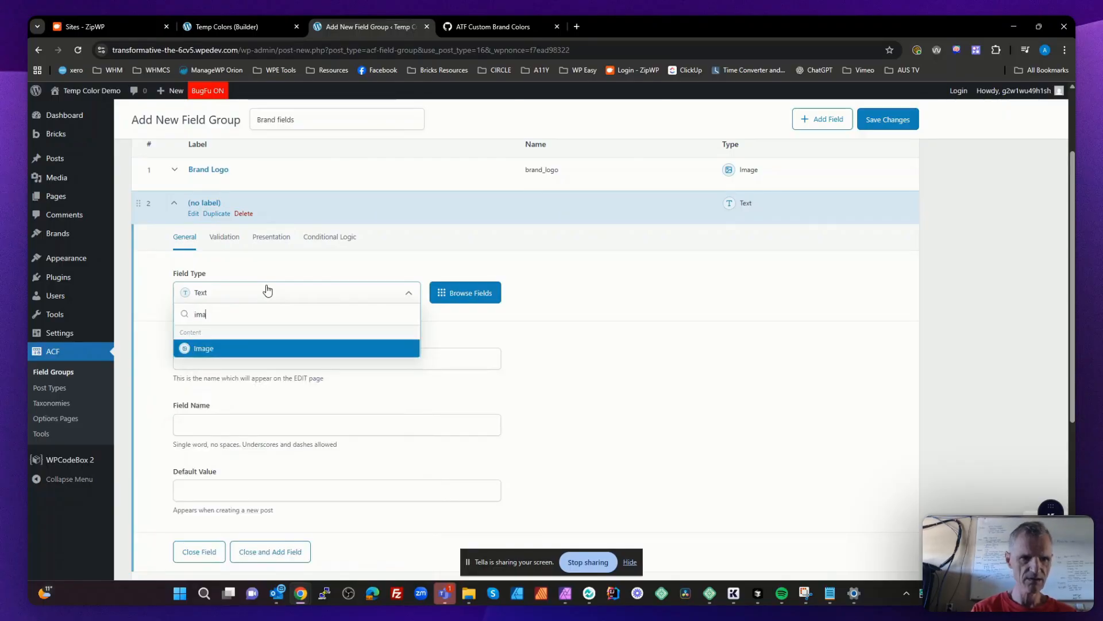
pyautogui.click(245, 348)
pyautogui.click(244, 351)
pyautogui.write('Br')
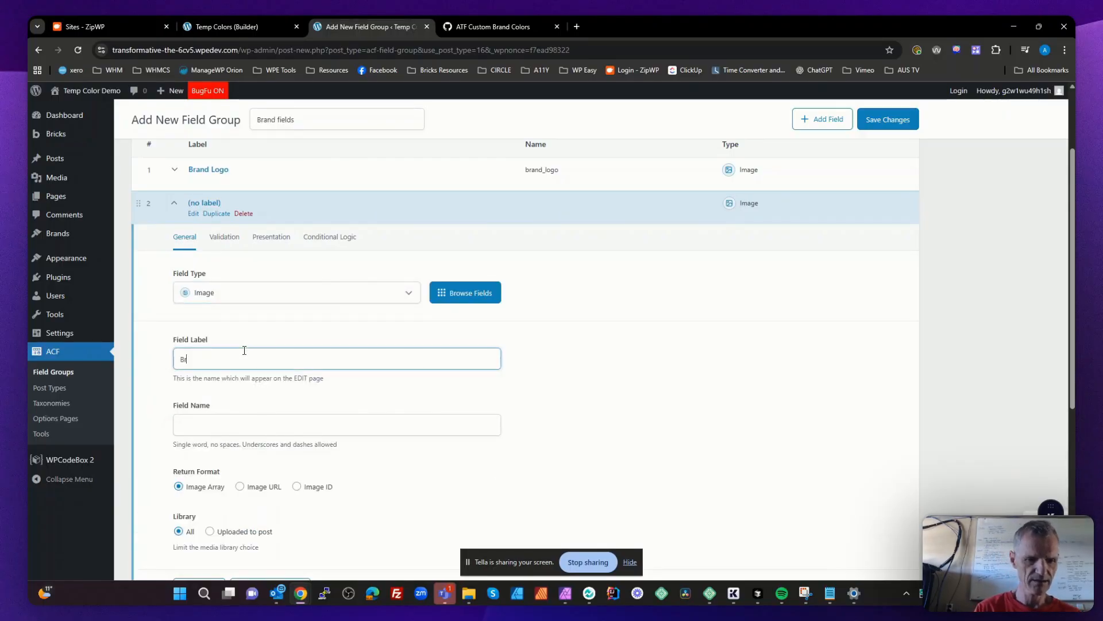
pyautogui.write('and foot')
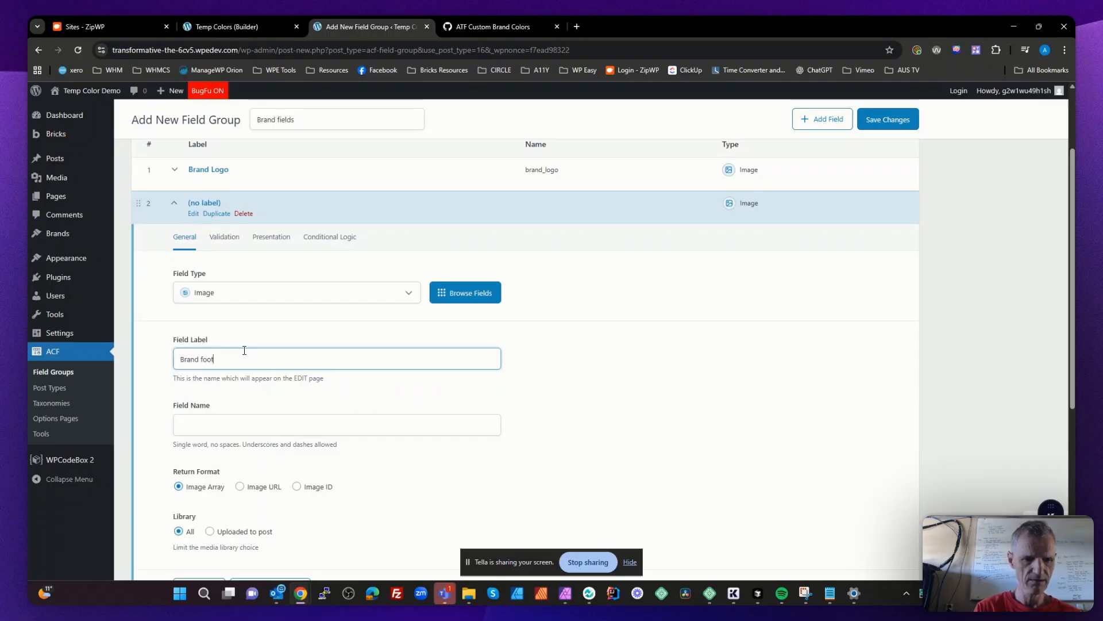
pyautogui.write('er logo')
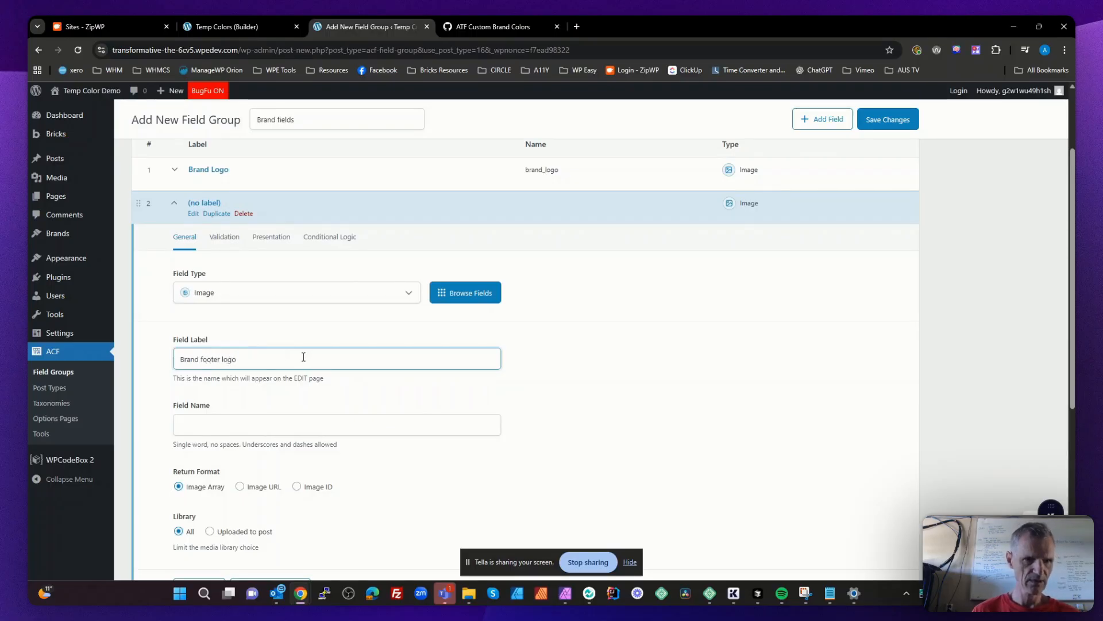
# - Close the footer logo field and add a third field of type Color Picker to the group
pyautogui.scroll(-4, 303, 357)
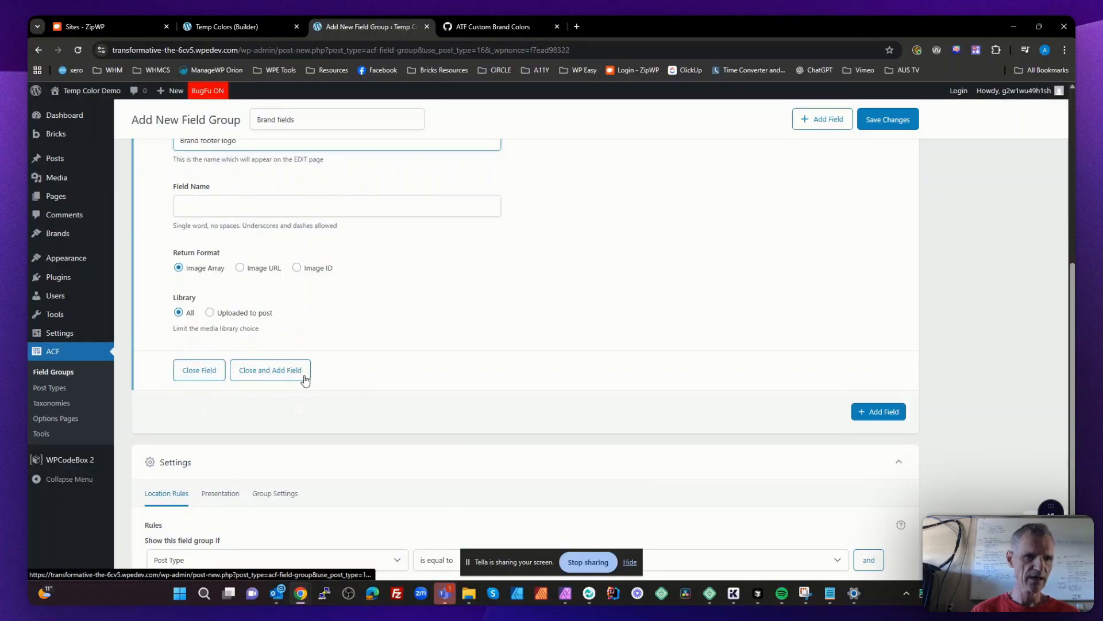
pyautogui.click(265, 371)
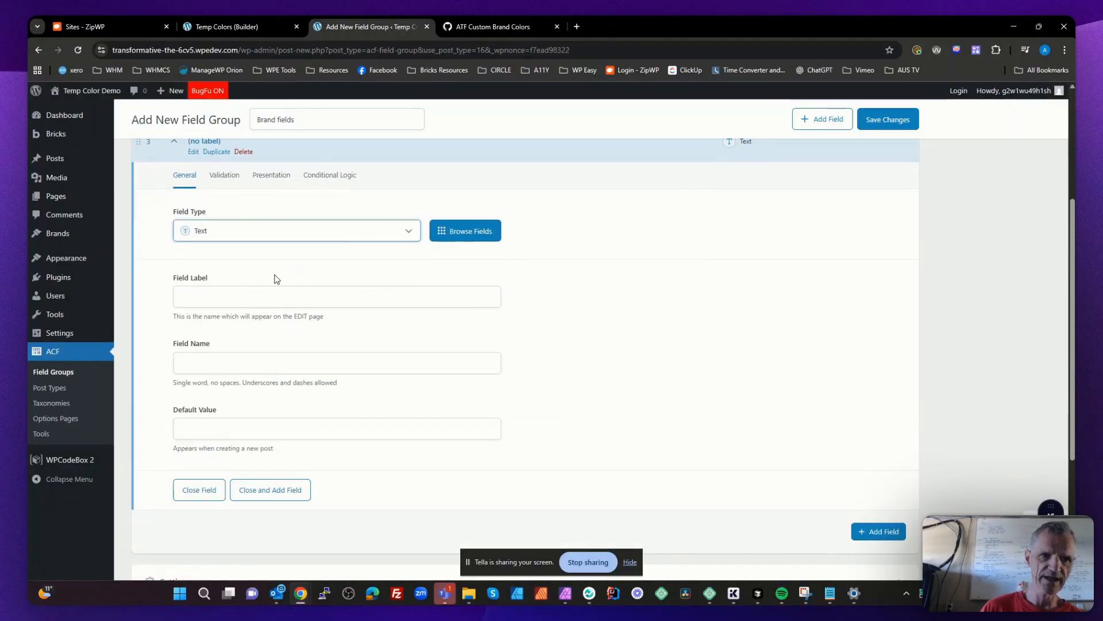
pyautogui.click(247, 241)
pyautogui.write('color')
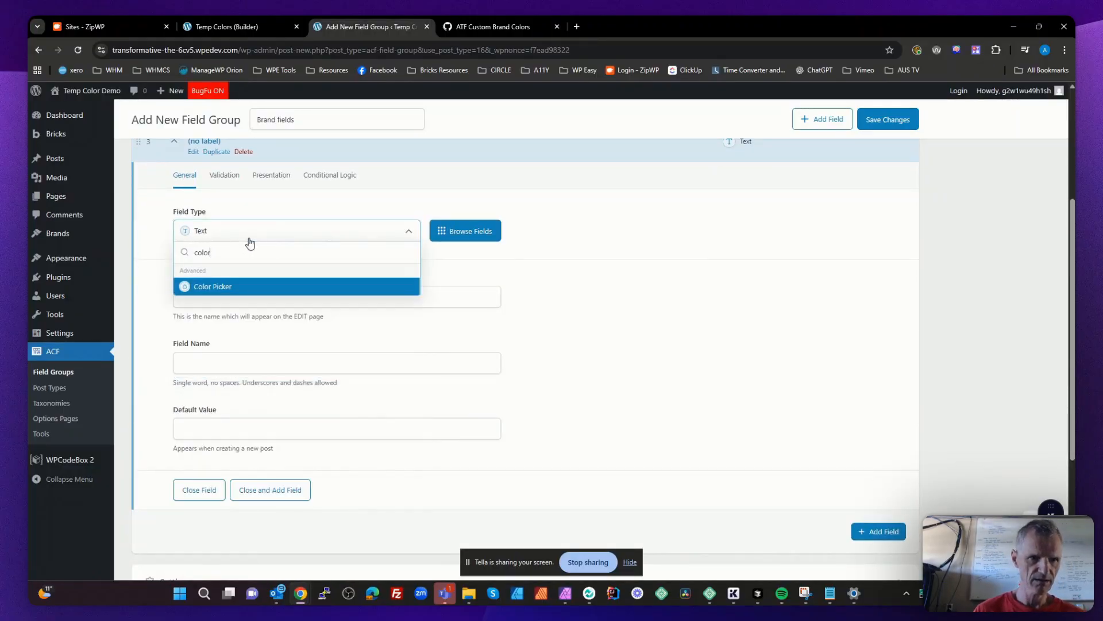
pyautogui.click(237, 287)
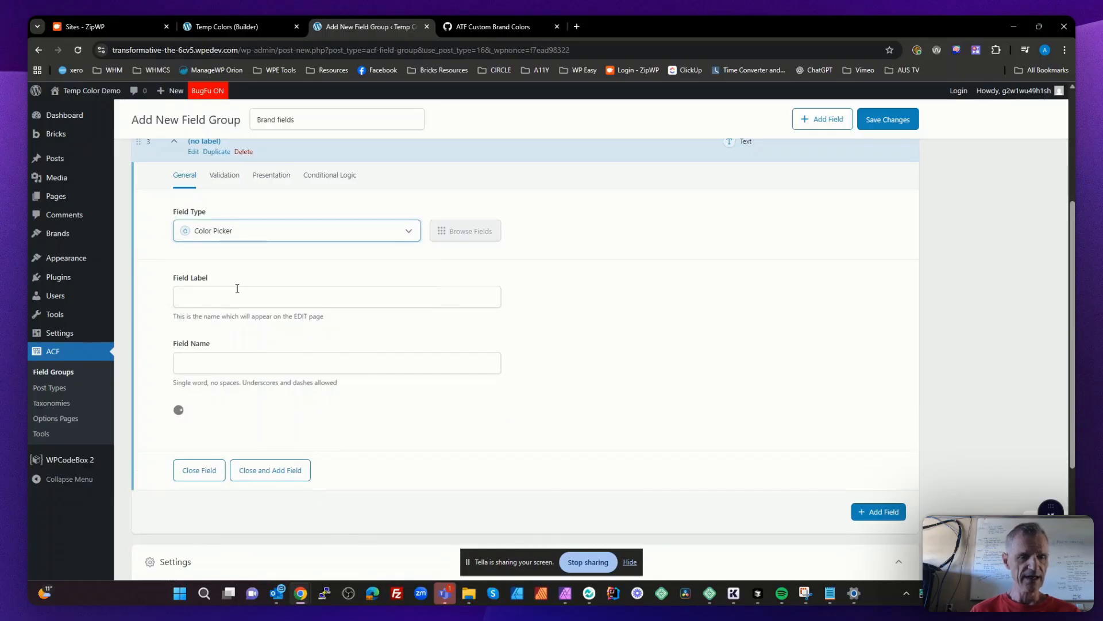
# - Check the primary color key in the gist's map array and label the new field Brand Primary Color, named brand_primary_color
pyautogui.click(237, 288)
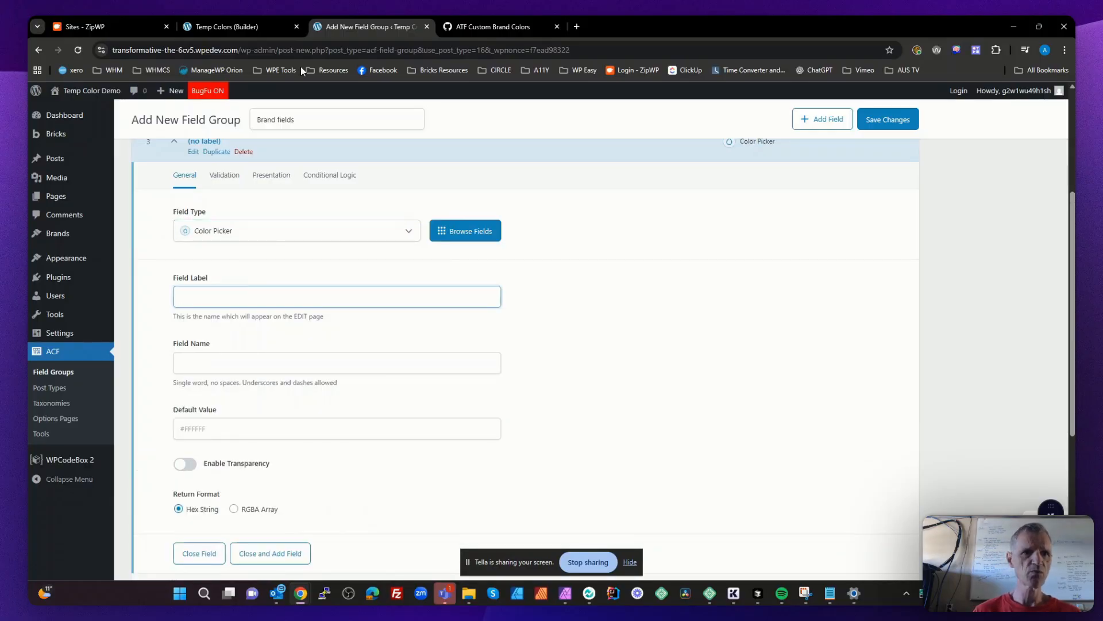
pyautogui.click(515, 25)
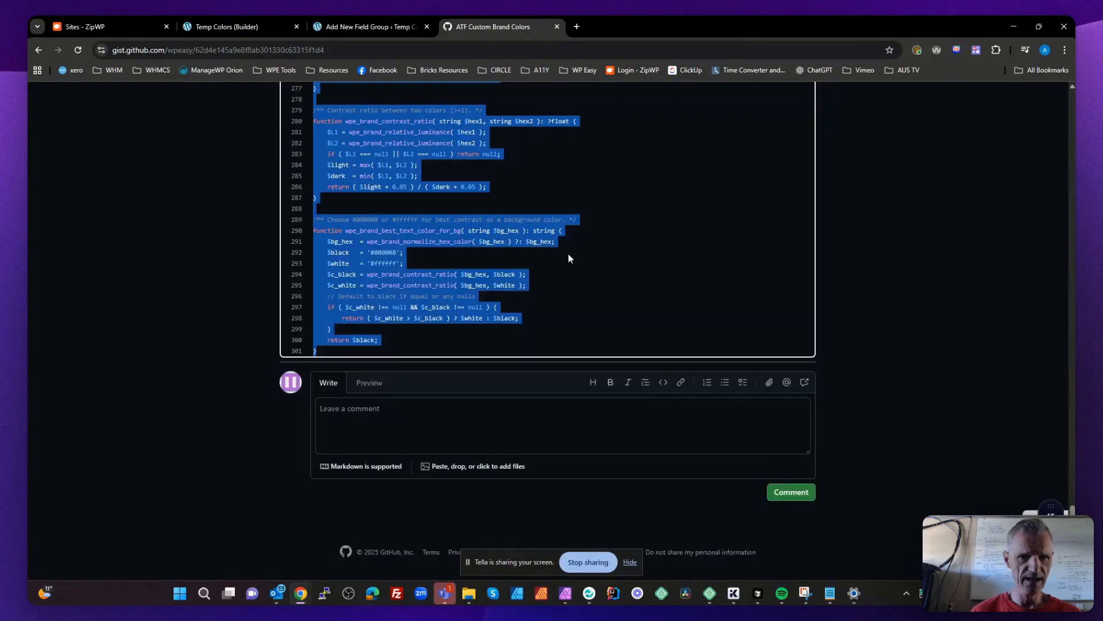
pyautogui.scroll(20, 568, 254)
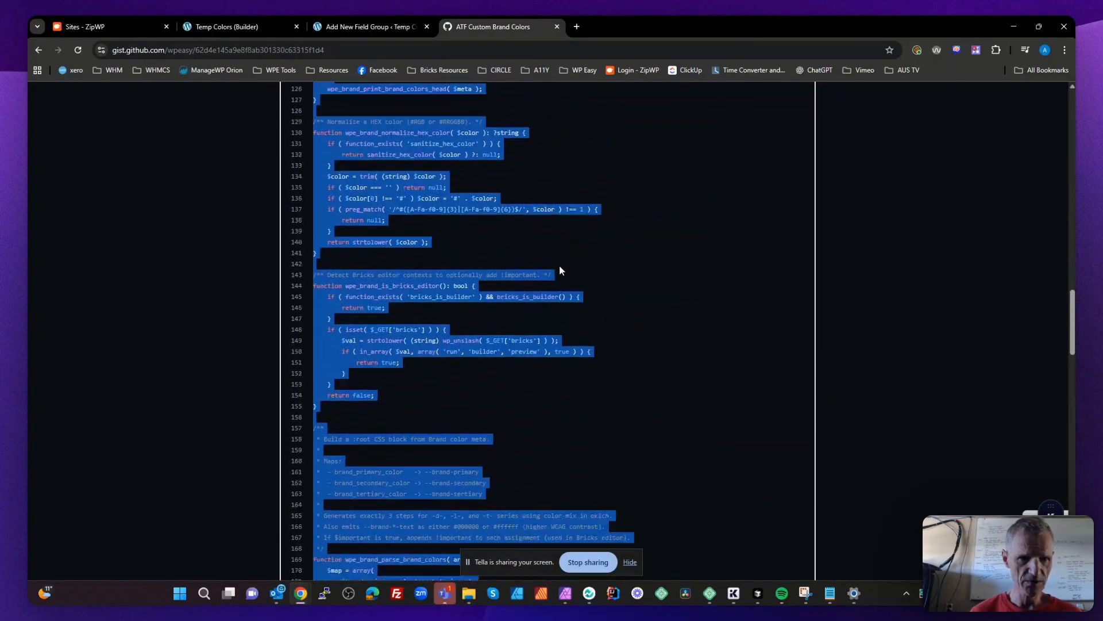
pyautogui.scroll(-5, 561, 267)
pyautogui.click(484, 313)
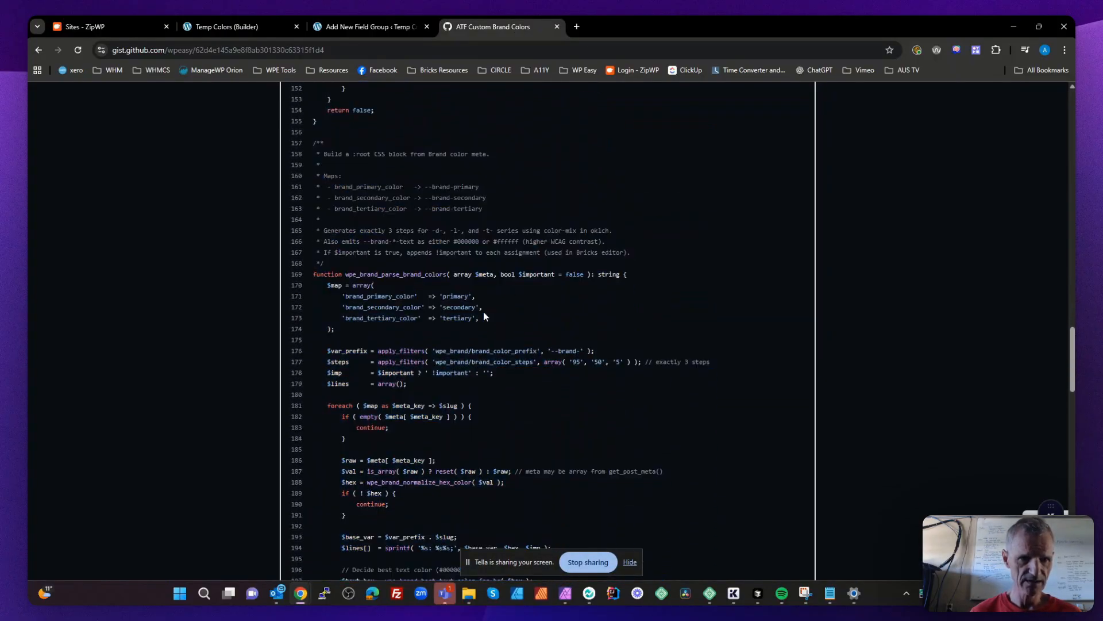
pyautogui.doubleClick(386, 297)
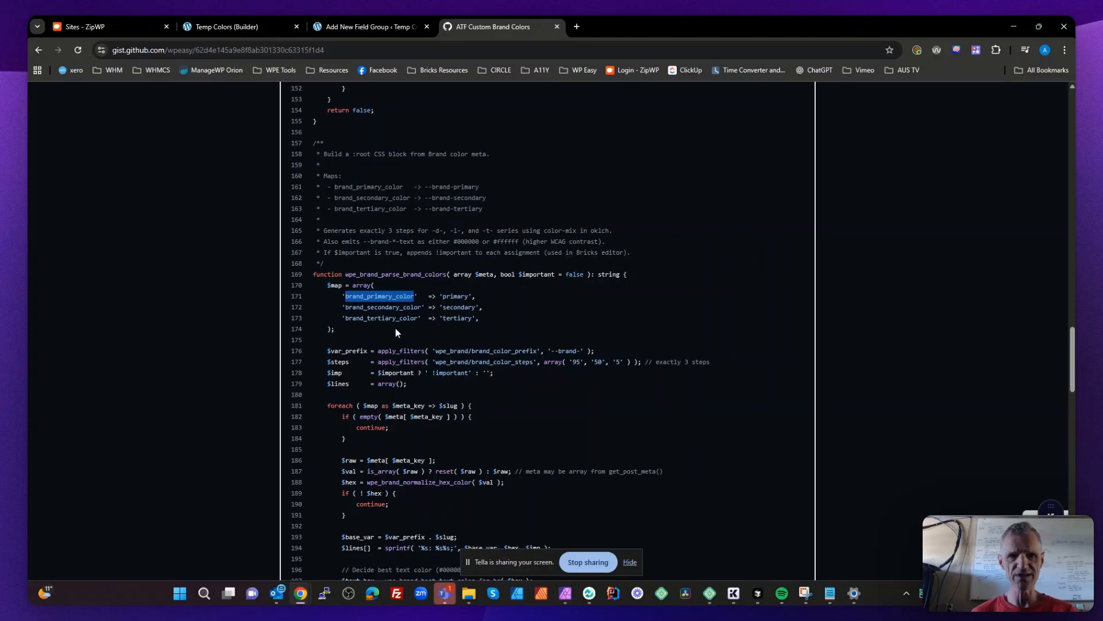
pyautogui.click(350, 26)
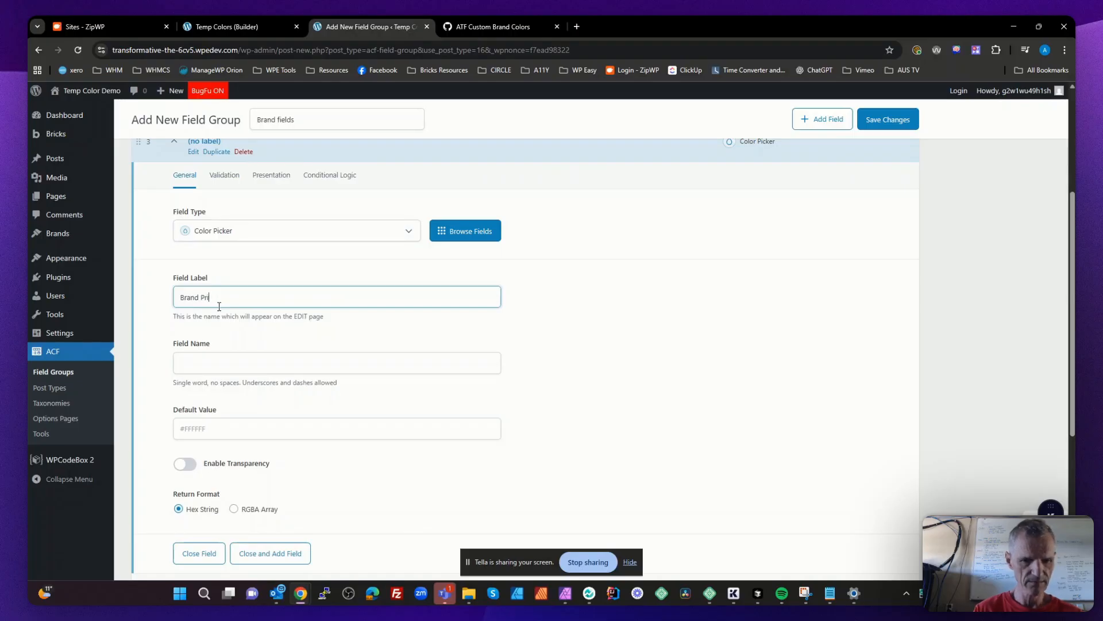
pyautogui.write('mary Color')
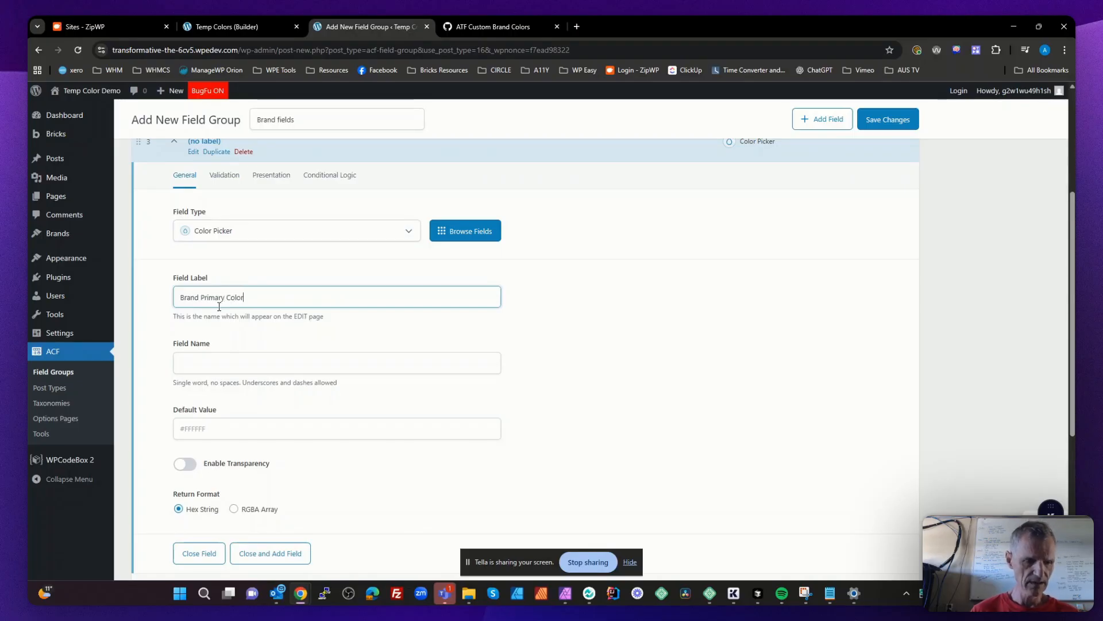
pyautogui.doubleClick(216, 362)
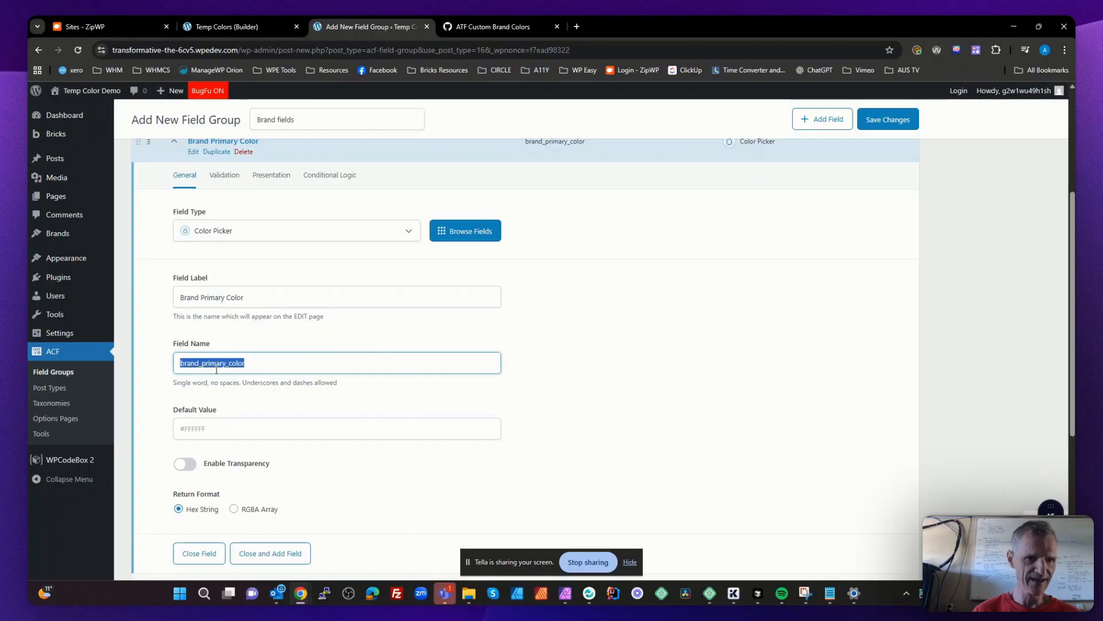
# - Set the primary color field's default value to #ff0000 and close the field
pyautogui.click(204, 430)
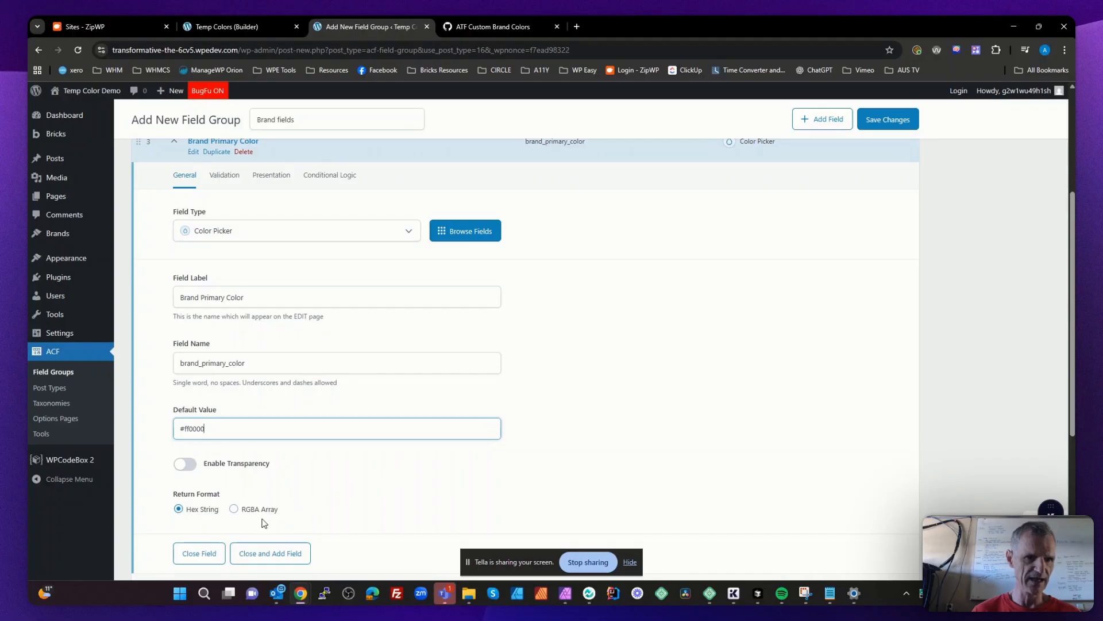
pyautogui.scroll(-1, 290, 519)
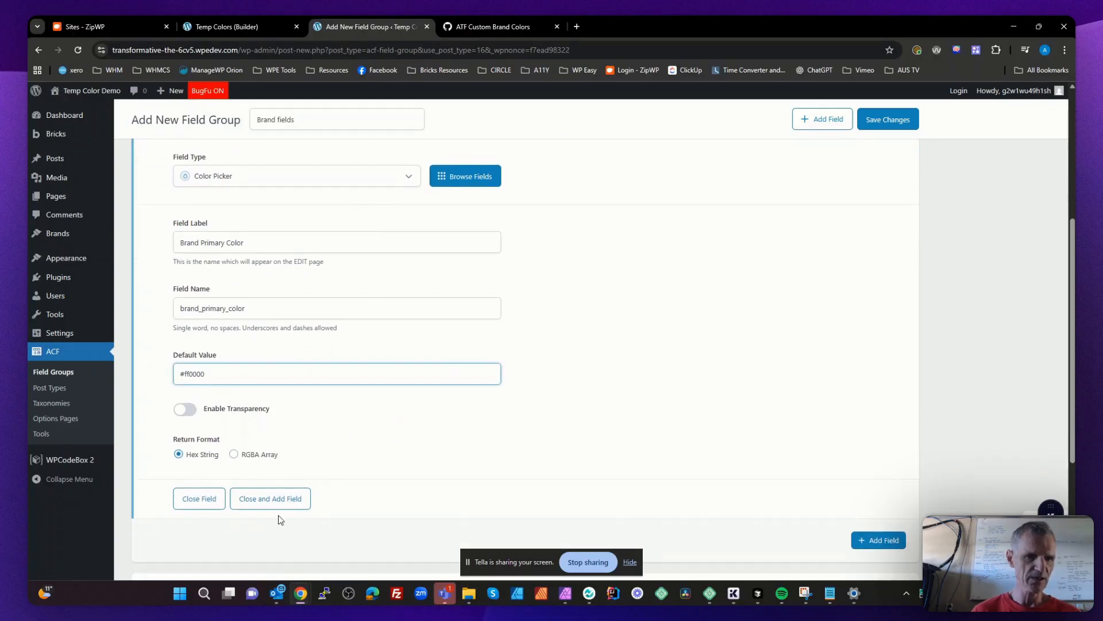
pyautogui.click(205, 498)
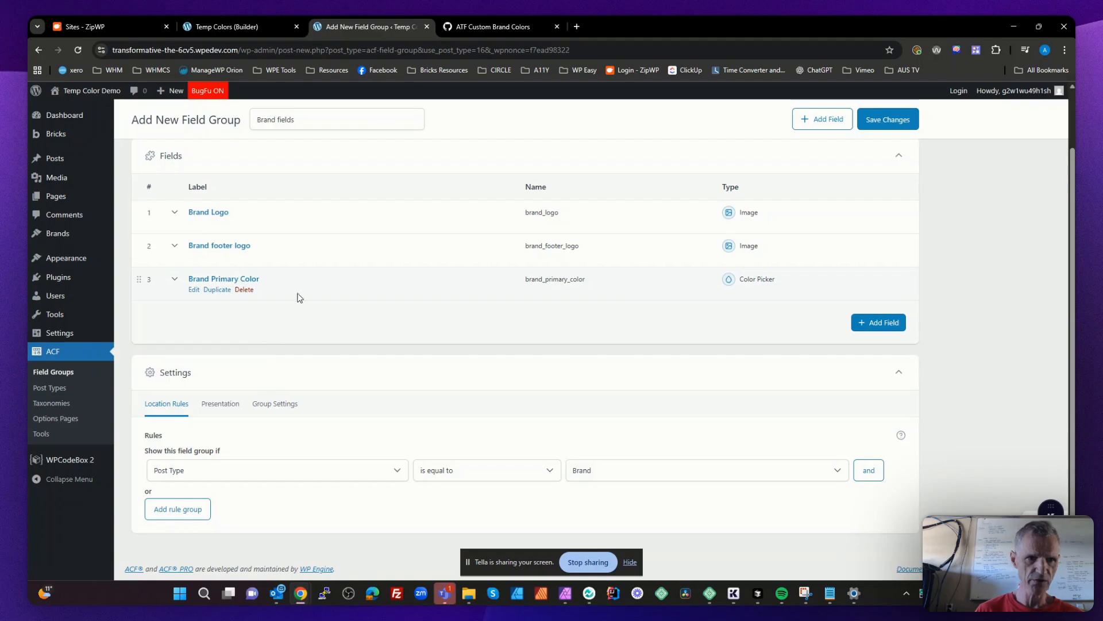
# - Duplicate the Brand Primary Color field and label the copy Brand Secondary Color
pyautogui.click(216, 290)
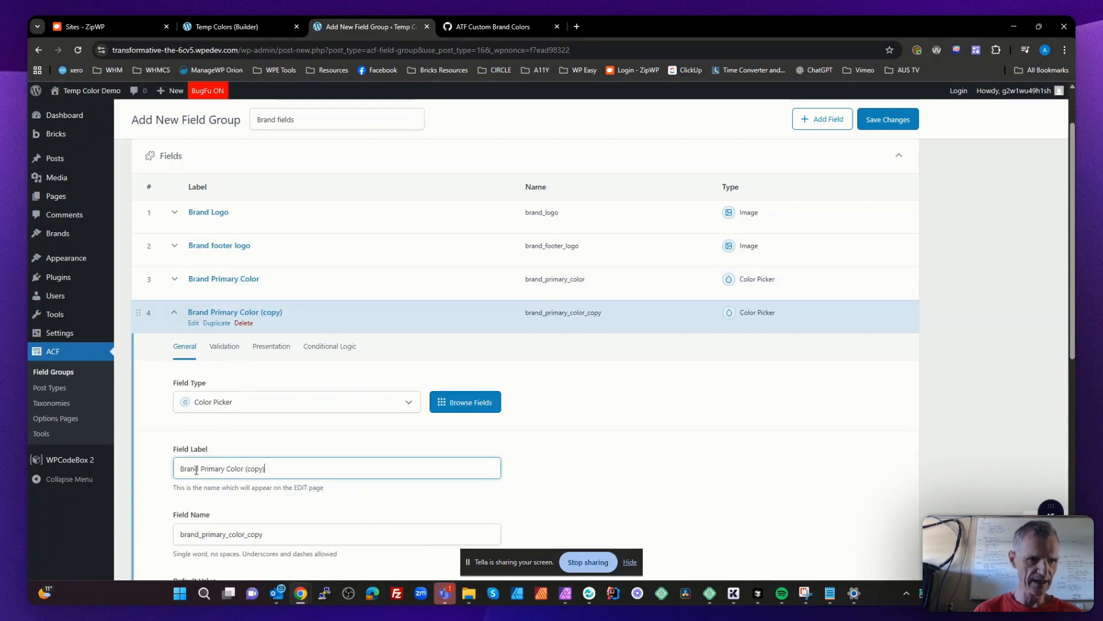
pyautogui.moveTo(204, 471); pyautogui.dragTo(339, 474)
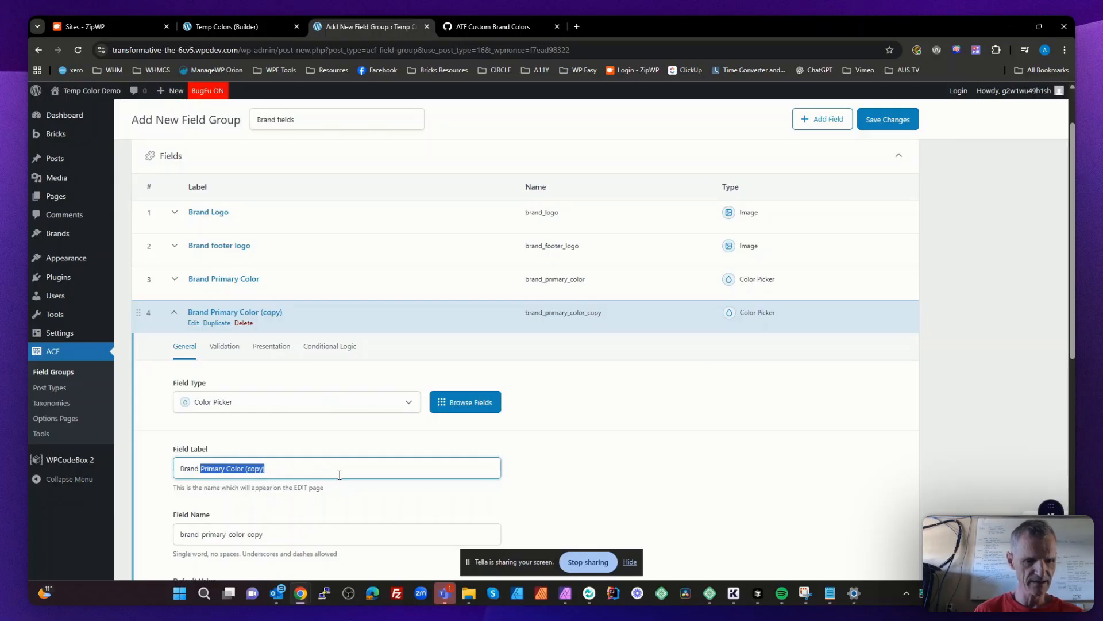
pyautogui.write('Secondary ')
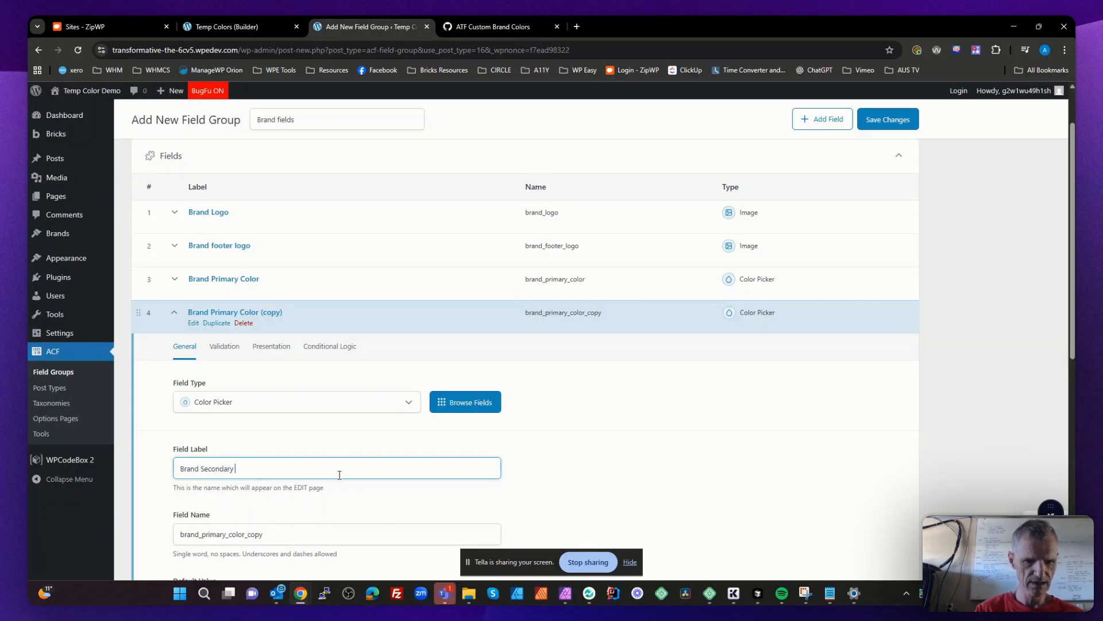
pyautogui.write('Color')
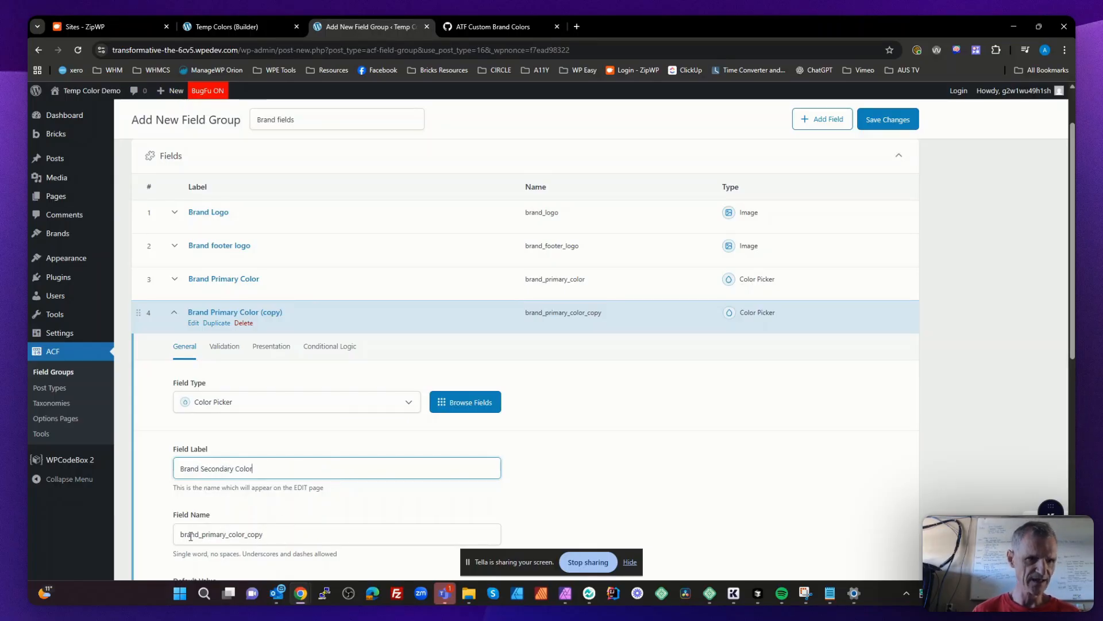
# - Name the secondary color field brand_secondary_color, set its default value to #00ff00 and close it
pyautogui.moveTo(205, 534); pyautogui.dragTo(357, 537)
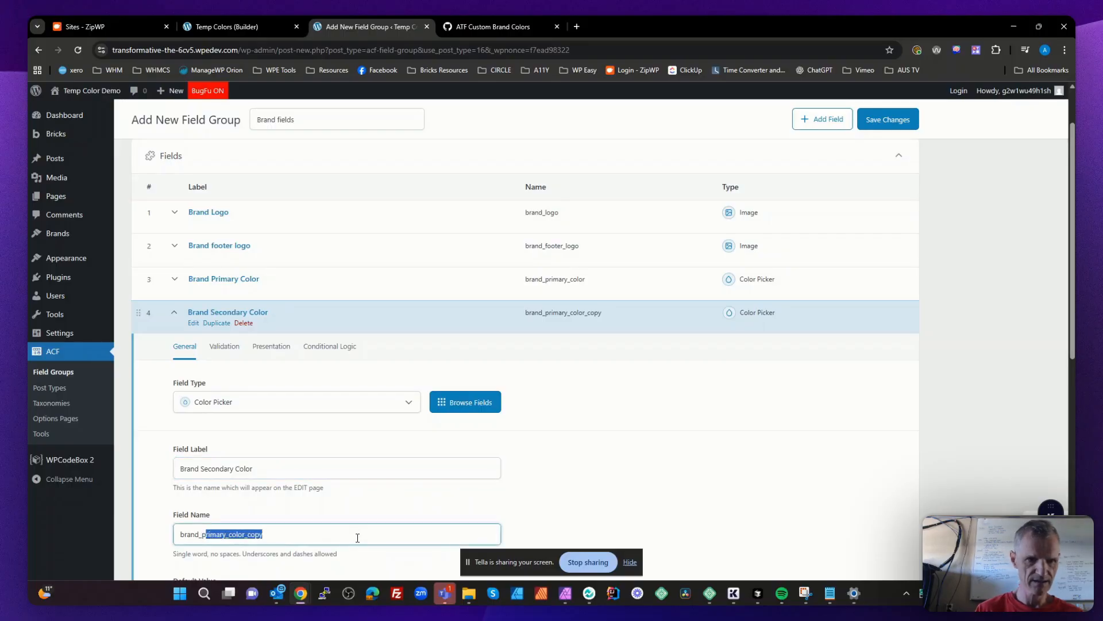
pyautogui.press('BackSpace')
pyautogui.press('BackSpace')
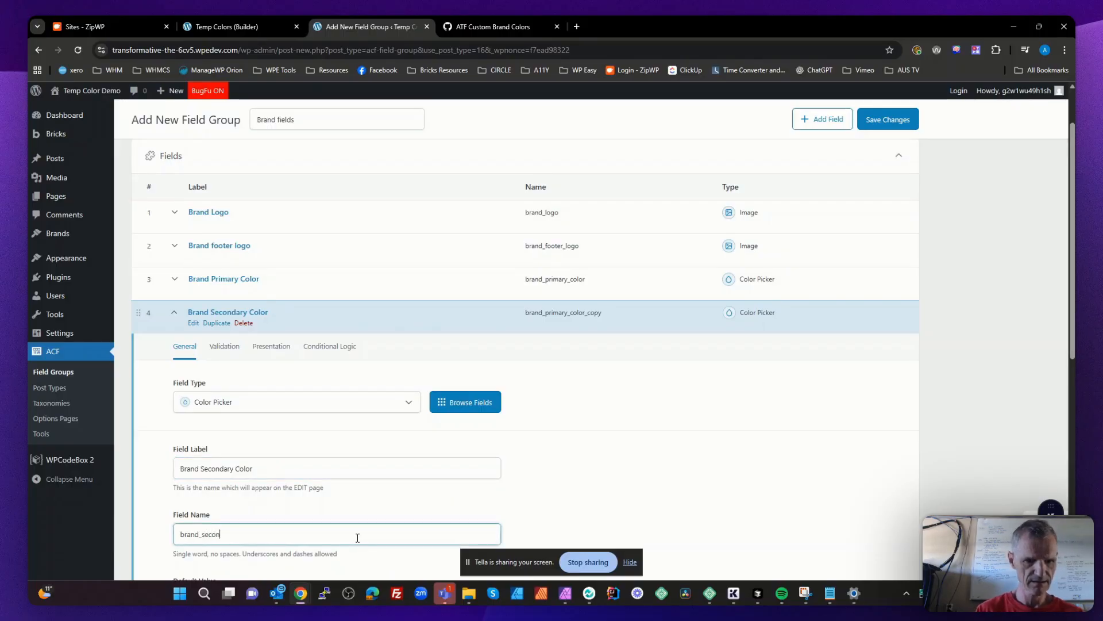
pyautogui.write('secondary_color')
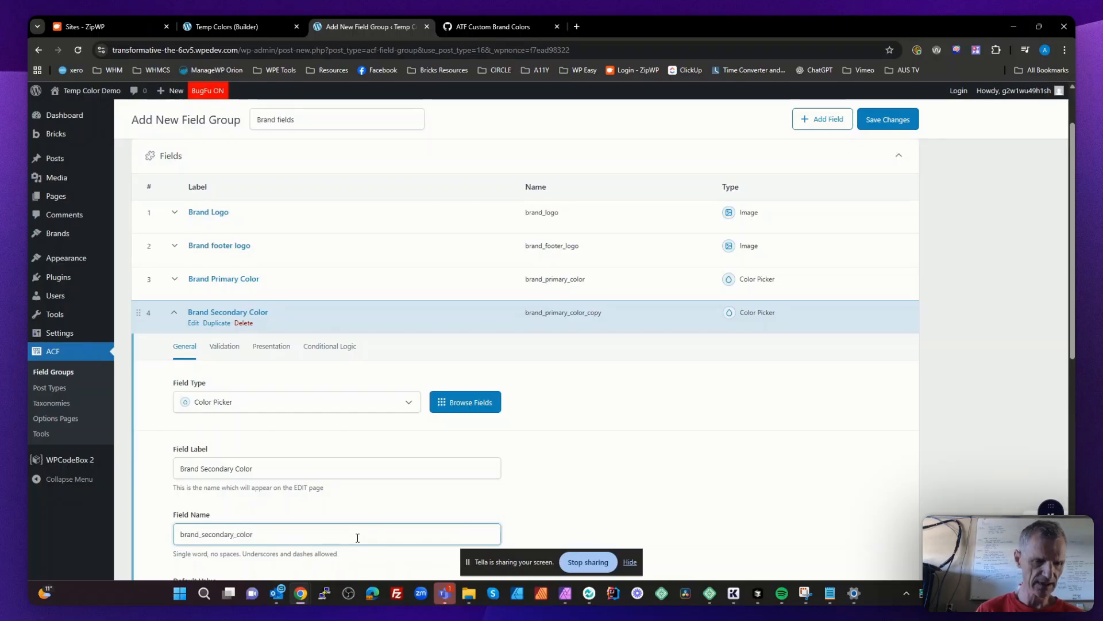
pyautogui.scroll(-4, 357, 538)
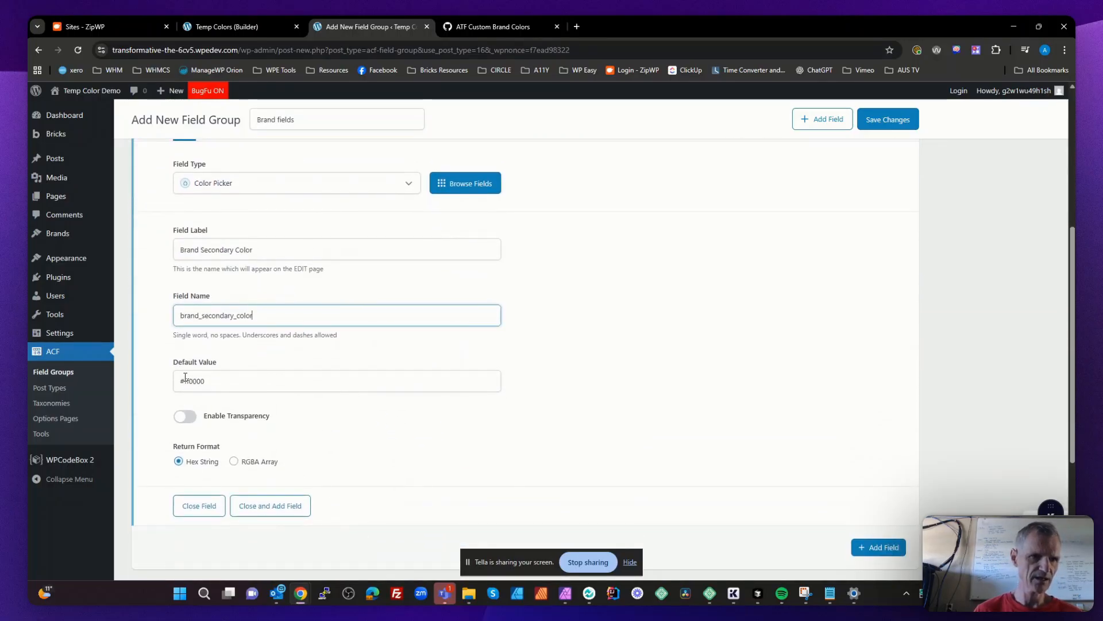
pyautogui.doubleClick(187, 380)
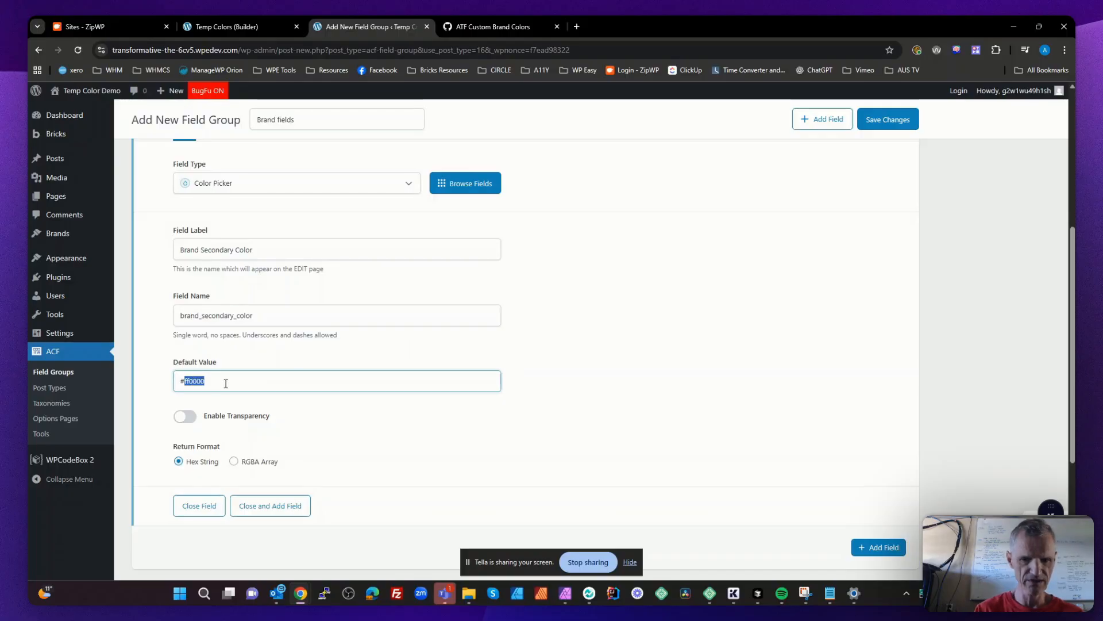
pyautogui.write('00ff00')
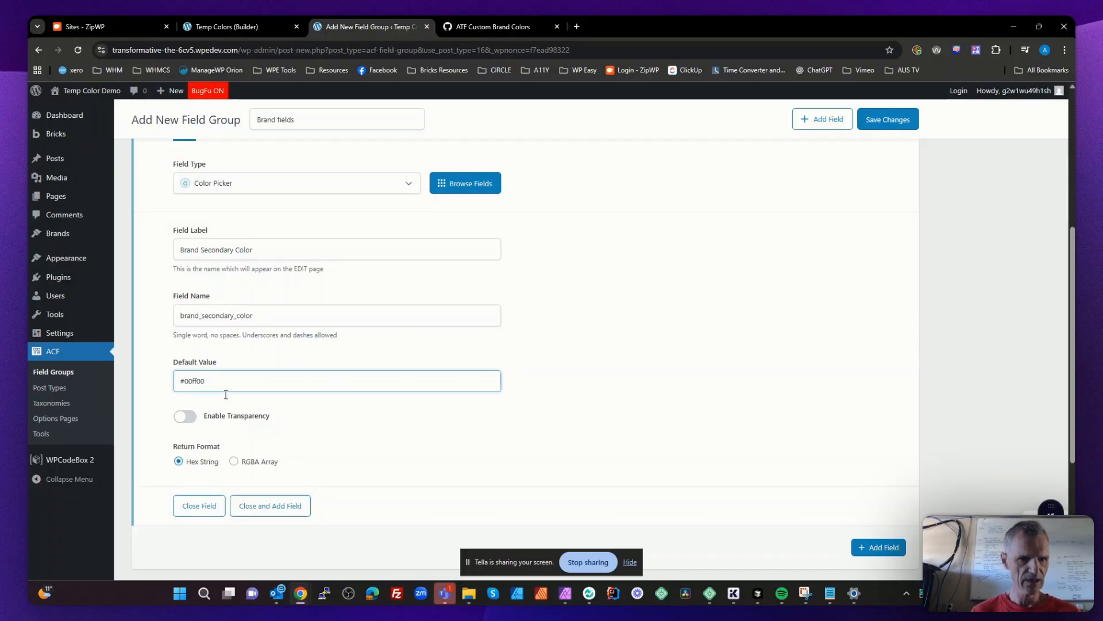
pyautogui.click(199, 505)
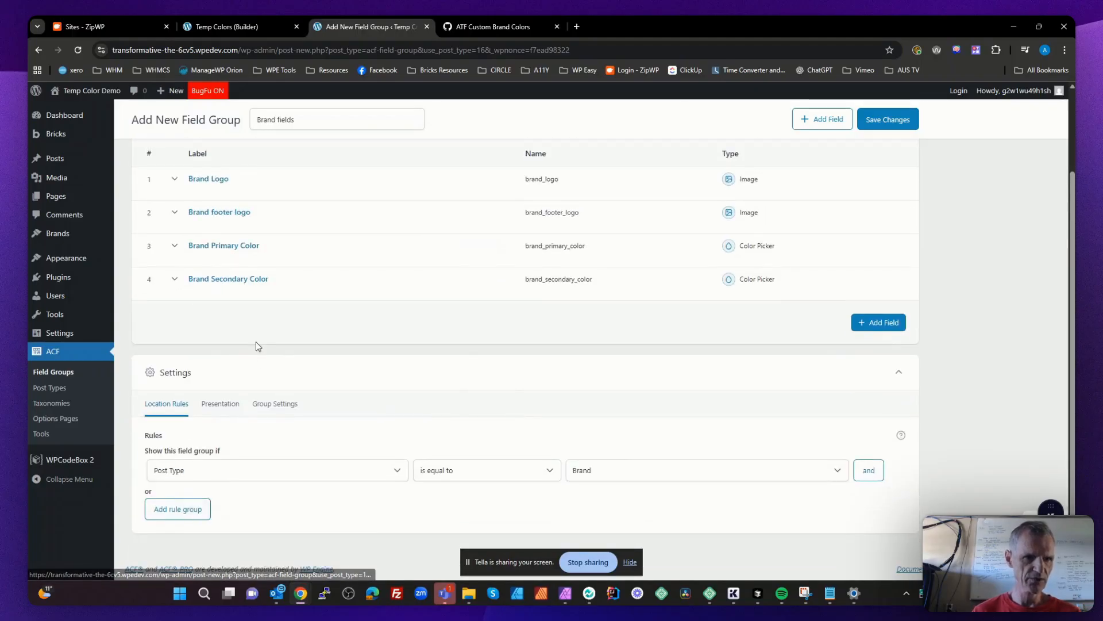
# - Duplicate the Brand Secondary Color field and label the copy Brand Tertiary Color
pyautogui.click(217, 289)
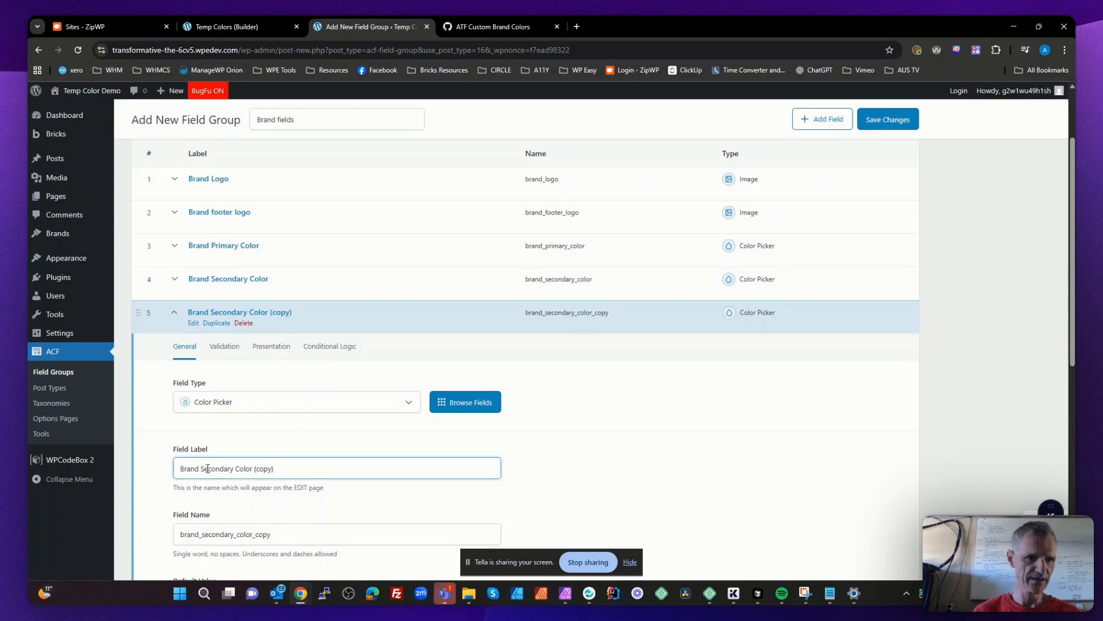
pyautogui.moveTo(202, 469); pyautogui.dragTo(355, 470)
pyautogui.write('Ter')
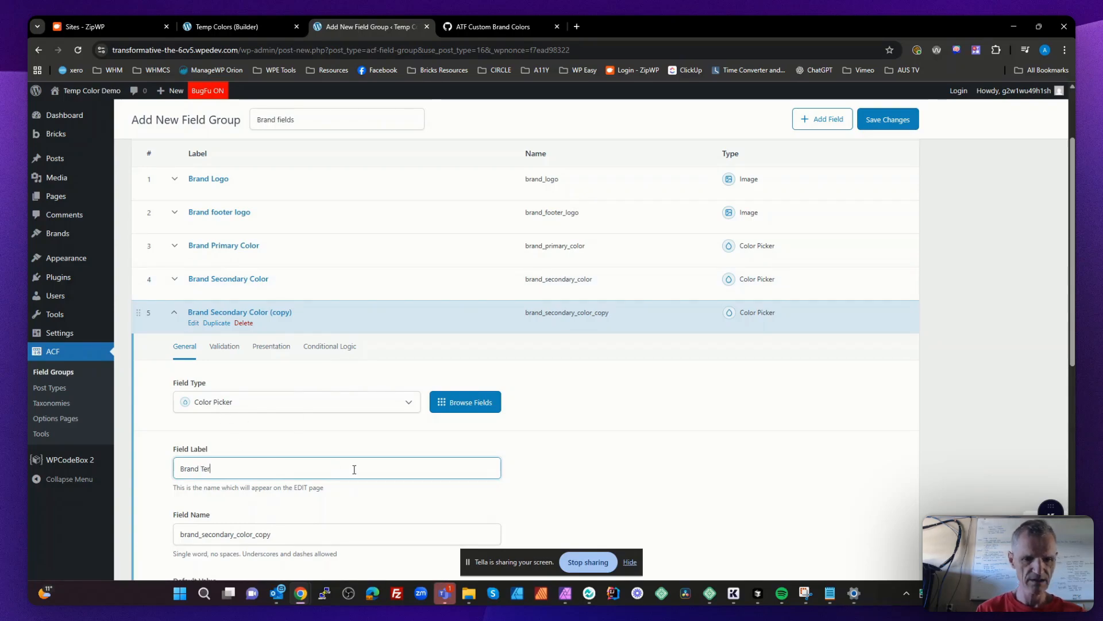
pyautogui.write('tiary Color')
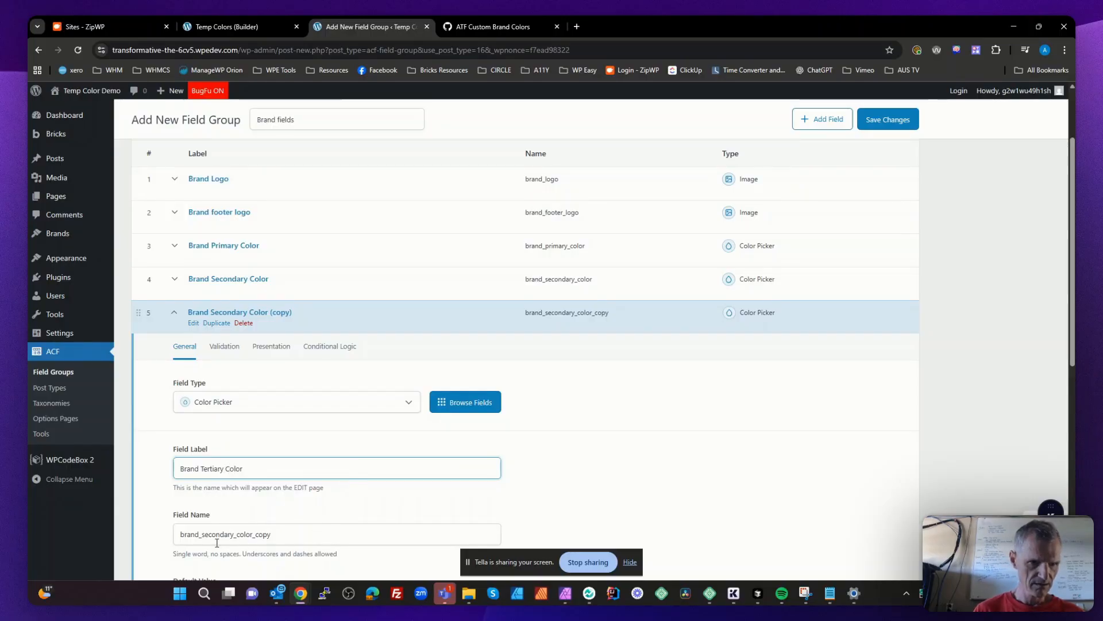
# - Change the tertiary color field's name to brand_tertiary_color and close the field
pyautogui.moveTo(200, 539); pyautogui.dragTo(363, 533)
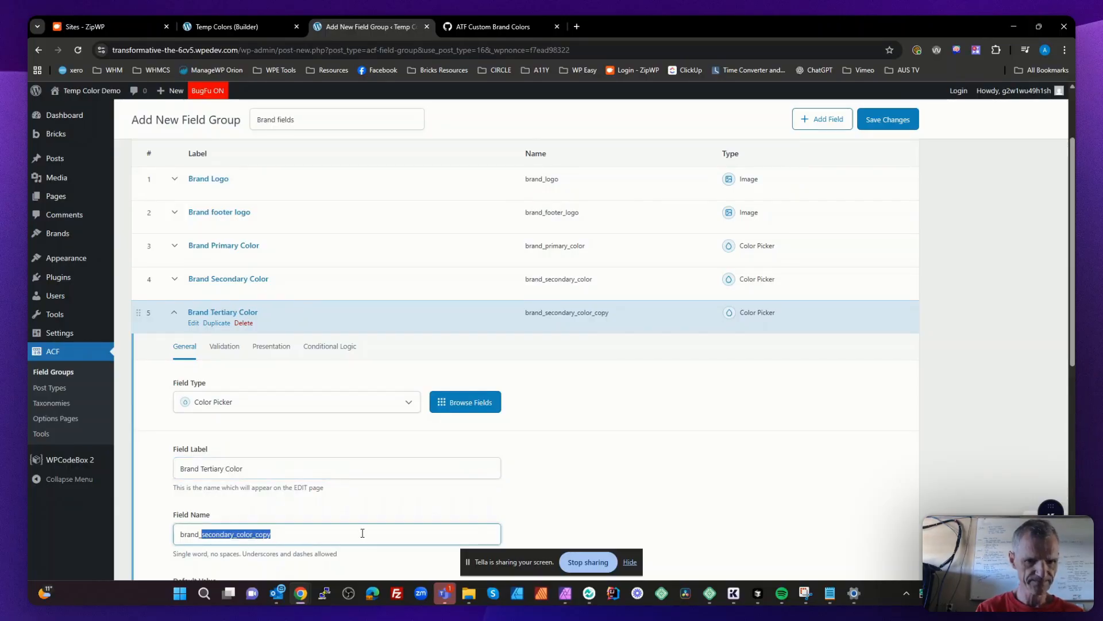
pyautogui.write('tertiar')
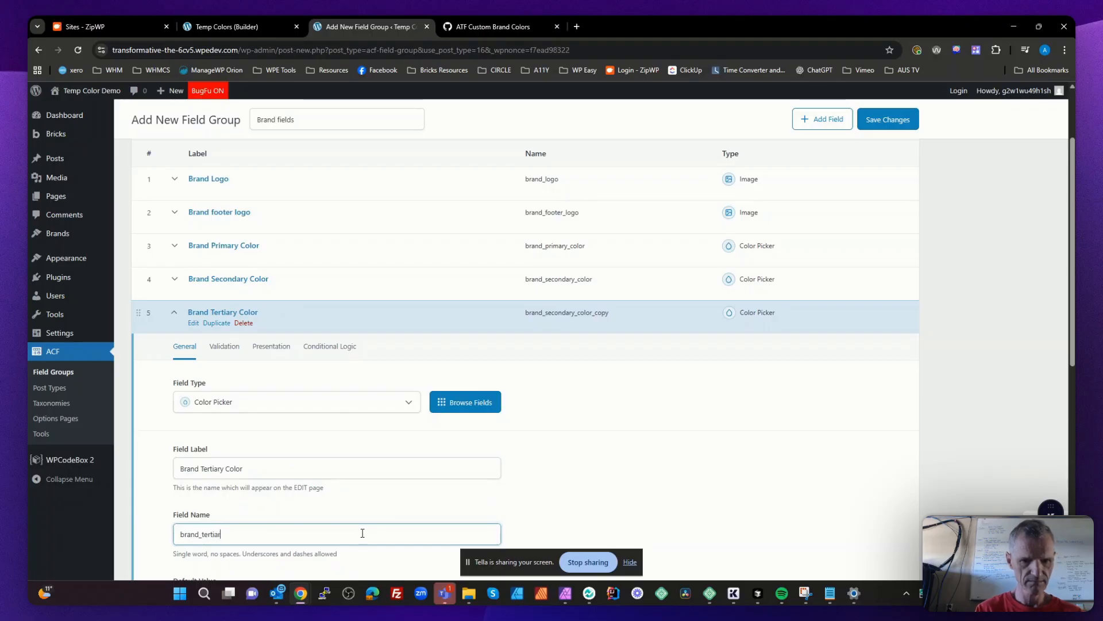
pyautogui.write('y_colo')
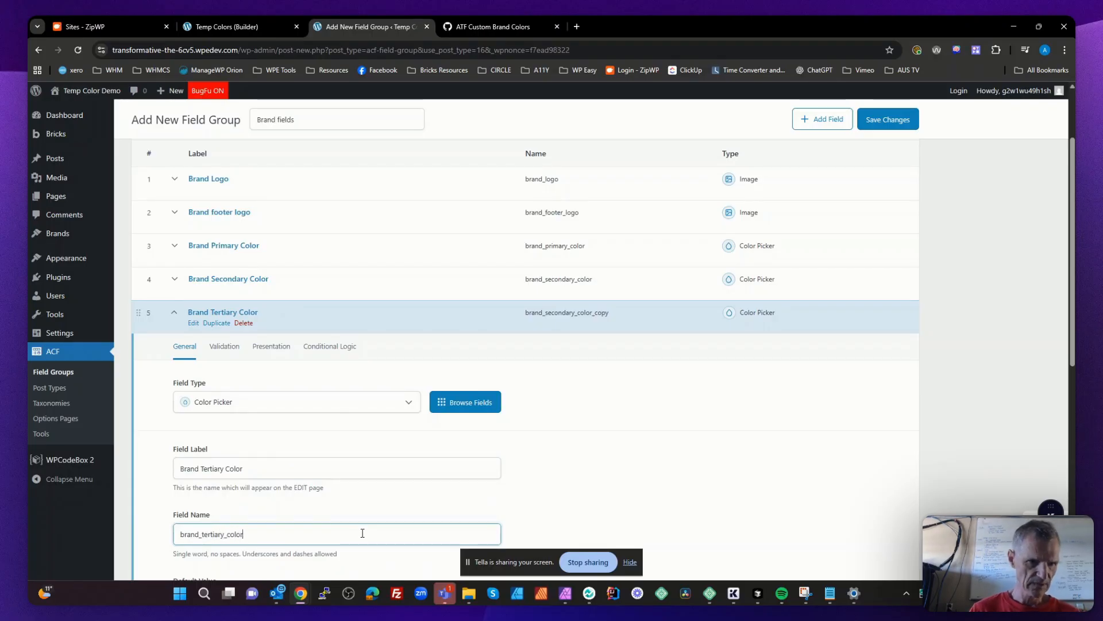
pyautogui.write('r')
pyautogui.scroll(-4, 241, 520)
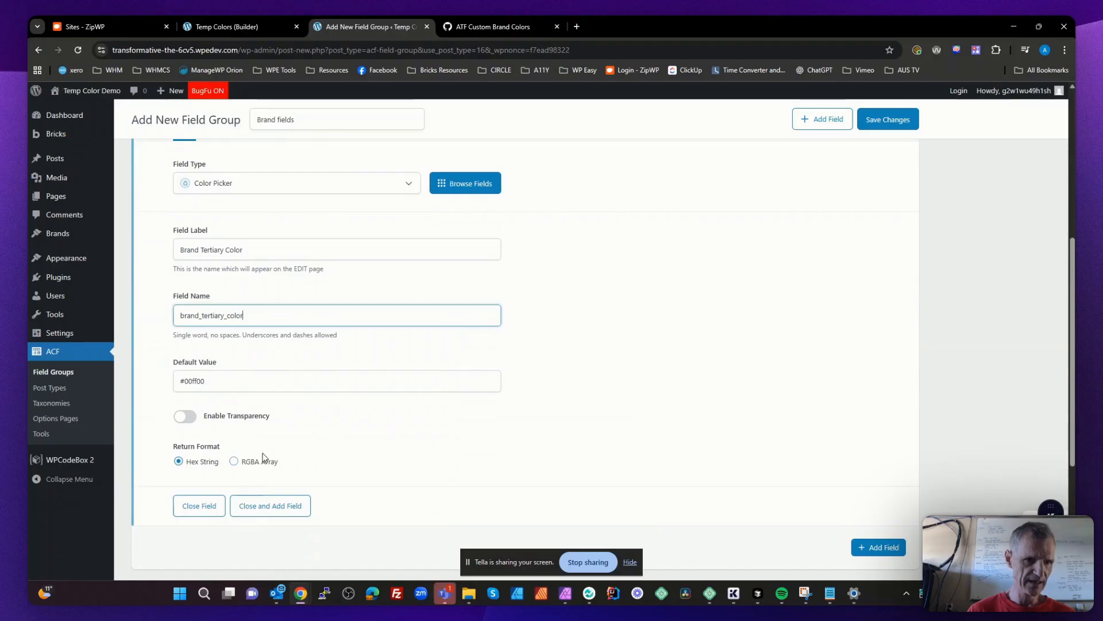
pyautogui.click(201, 509)
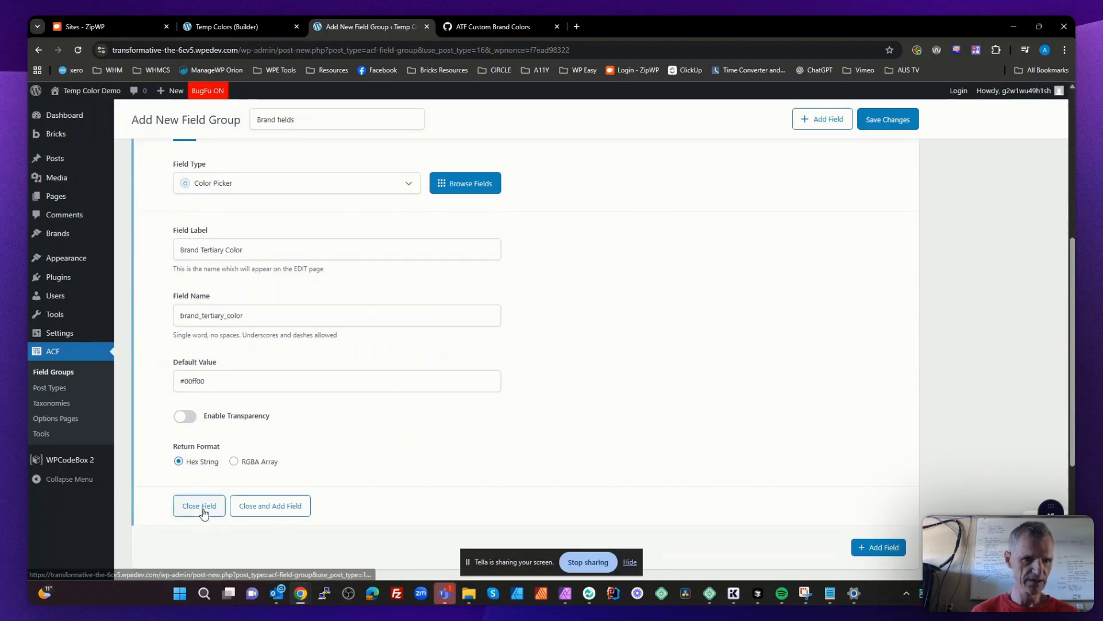
pyautogui.scroll(3, 247, 398)
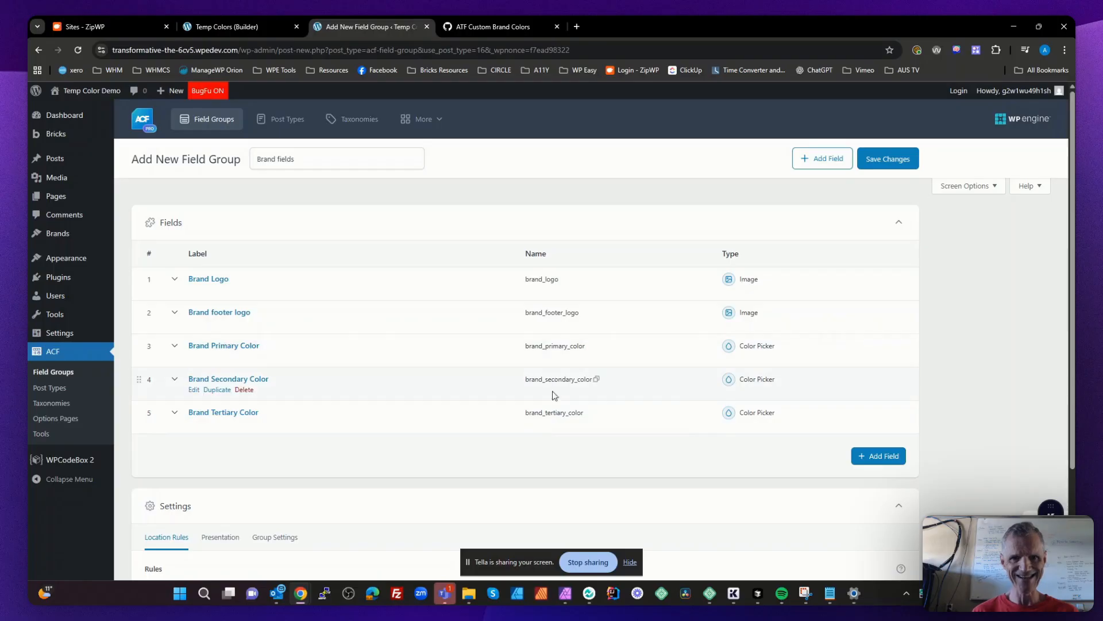
# - Check the three brand color field names against the gist's $map array and save the Brand fields group
pyautogui.click(493, 27)
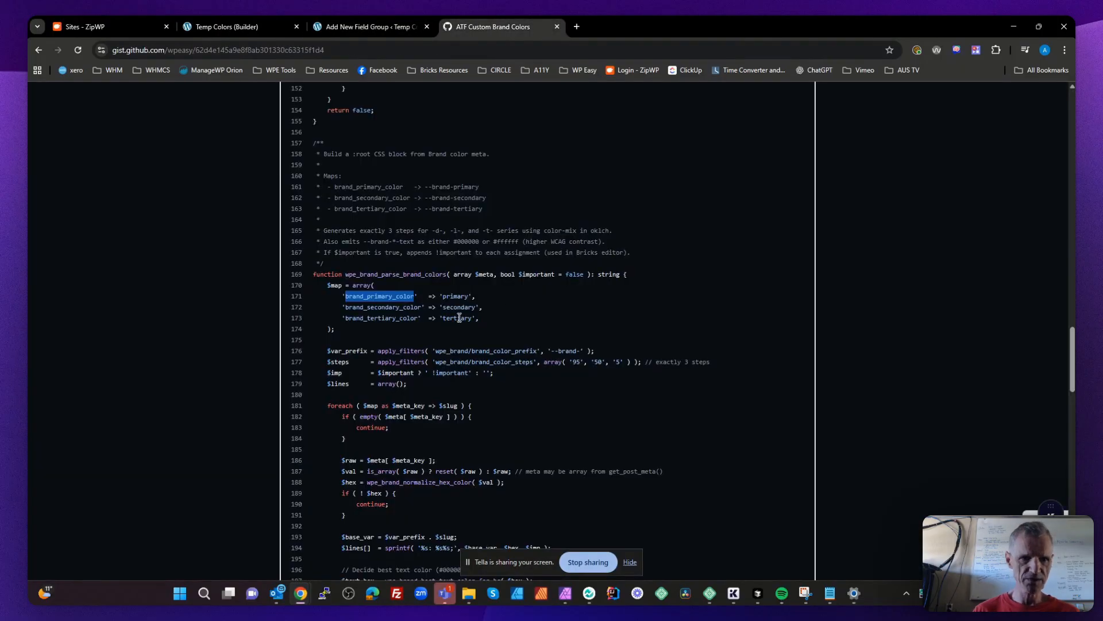
pyautogui.moveTo(487, 318); pyautogui.dragTo(342, 296)
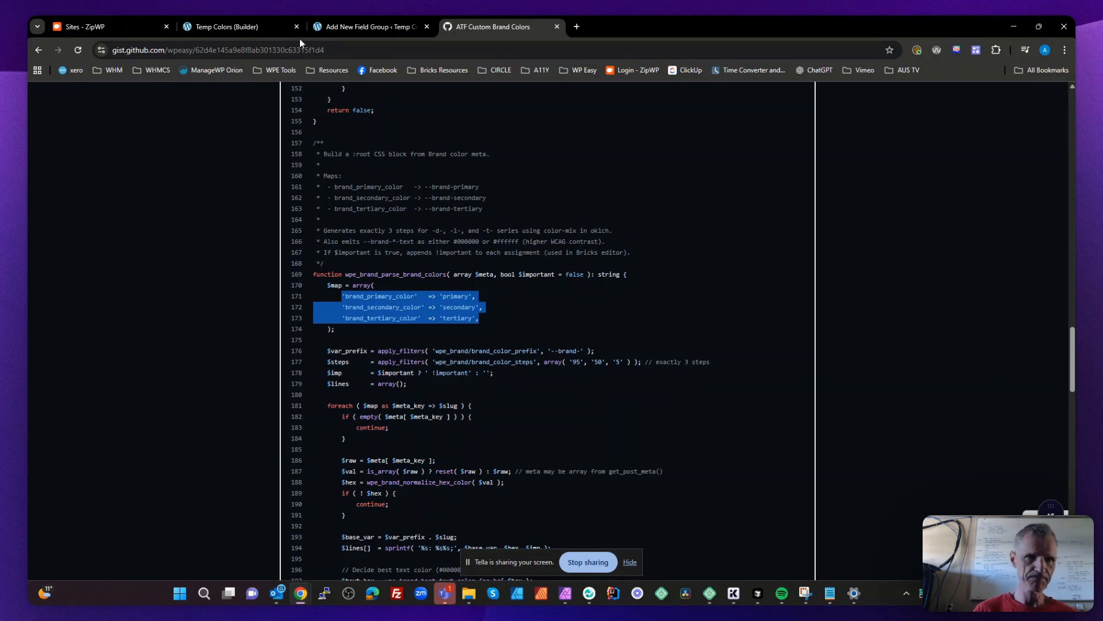
pyautogui.click(248, 26)
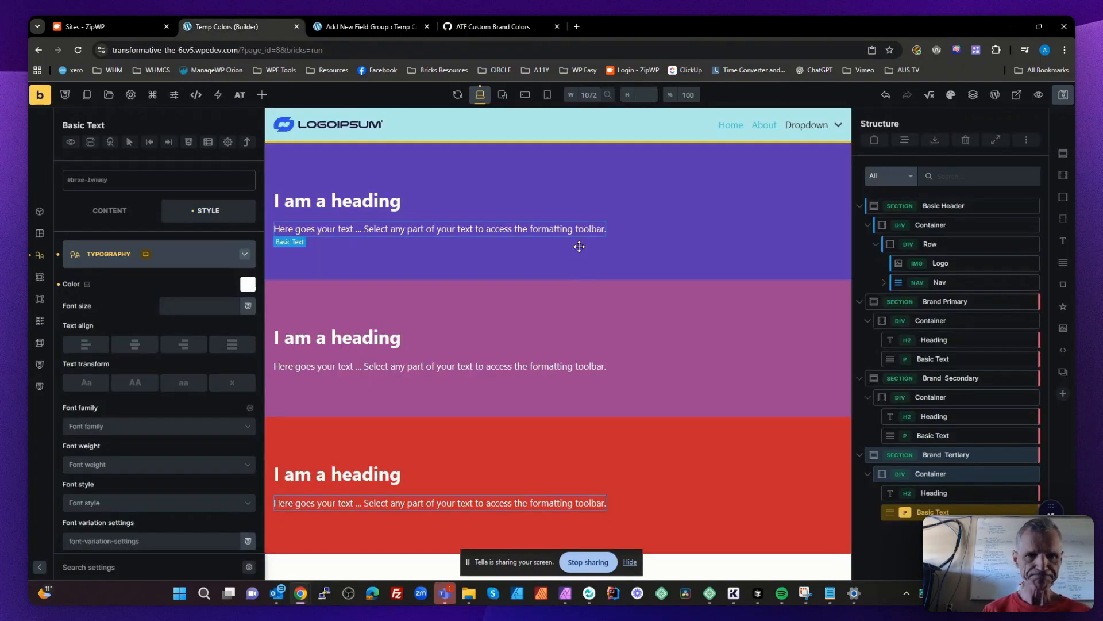
pyautogui.click(369, 27)
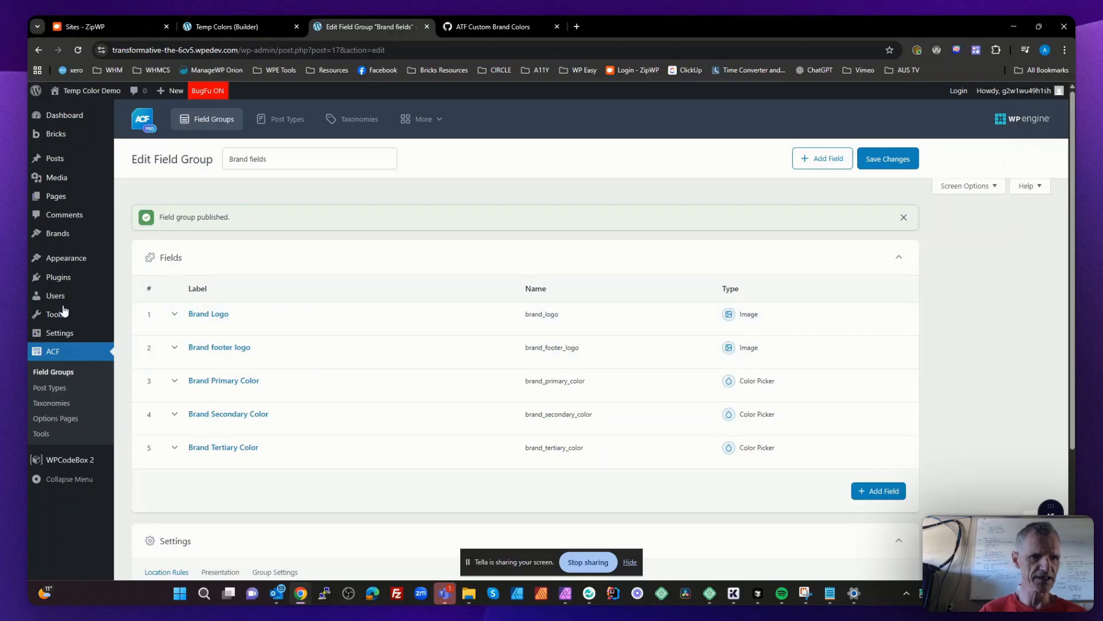
# - Add a new post in the Brands post type and title it Main Brand
pyautogui.moveTo(62, 241)
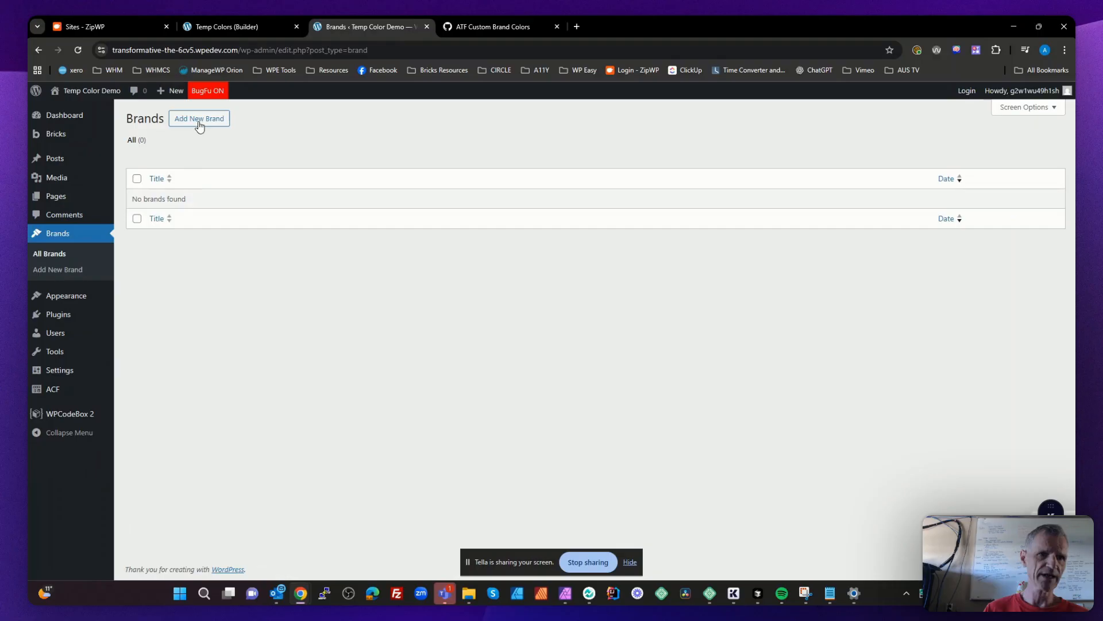
pyautogui.click(199, 120)
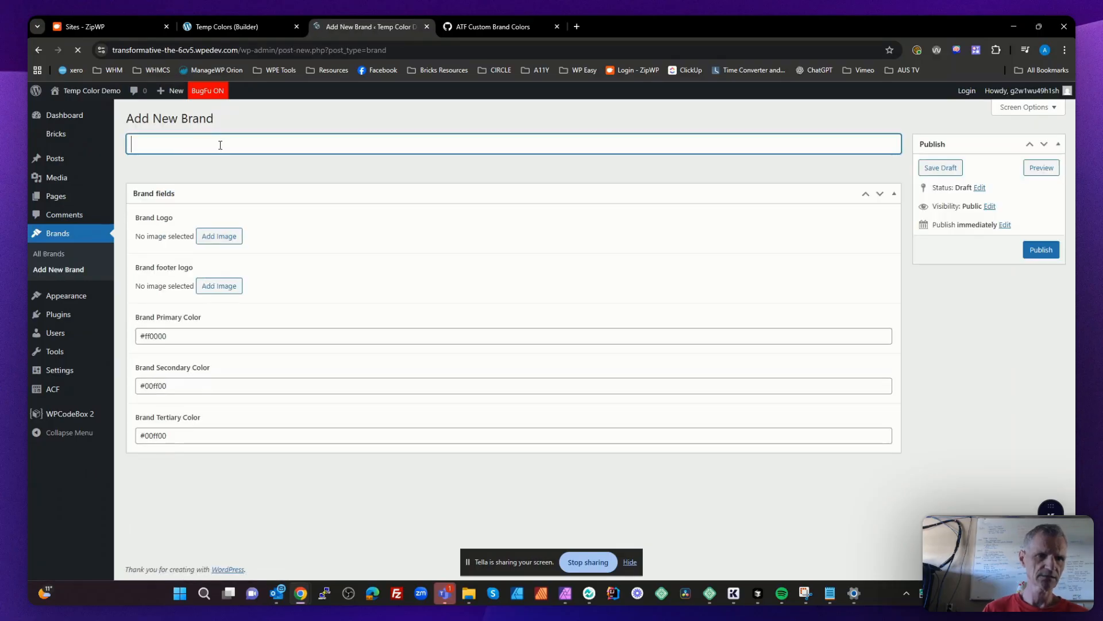
pyautogui.write('Man Brand')
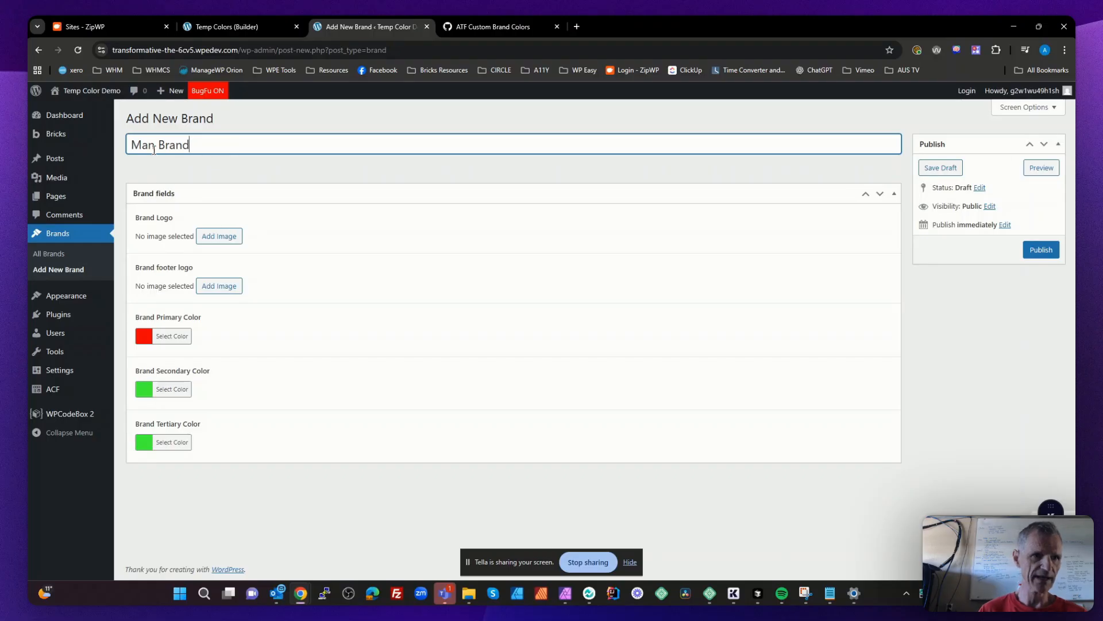
pyautogui.write('i')
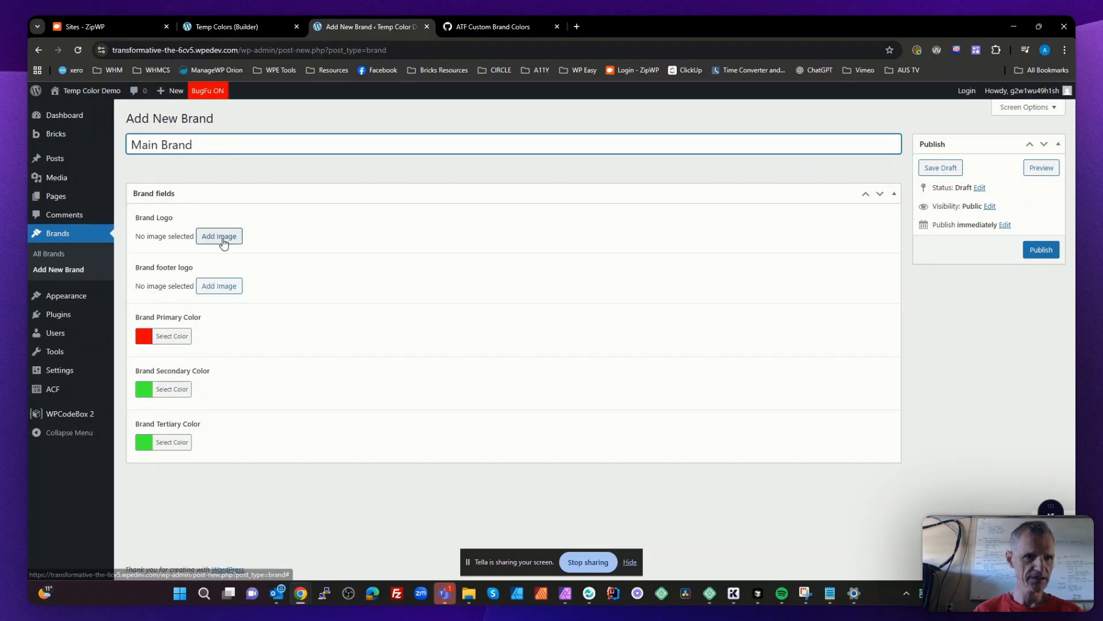
# - Upload logoipsum-395.svg from the Downloads folder and use it as Main Brand's Brand Logo
pyautogui.click(220, 238)
pyautogui.moveTo(465, 602)
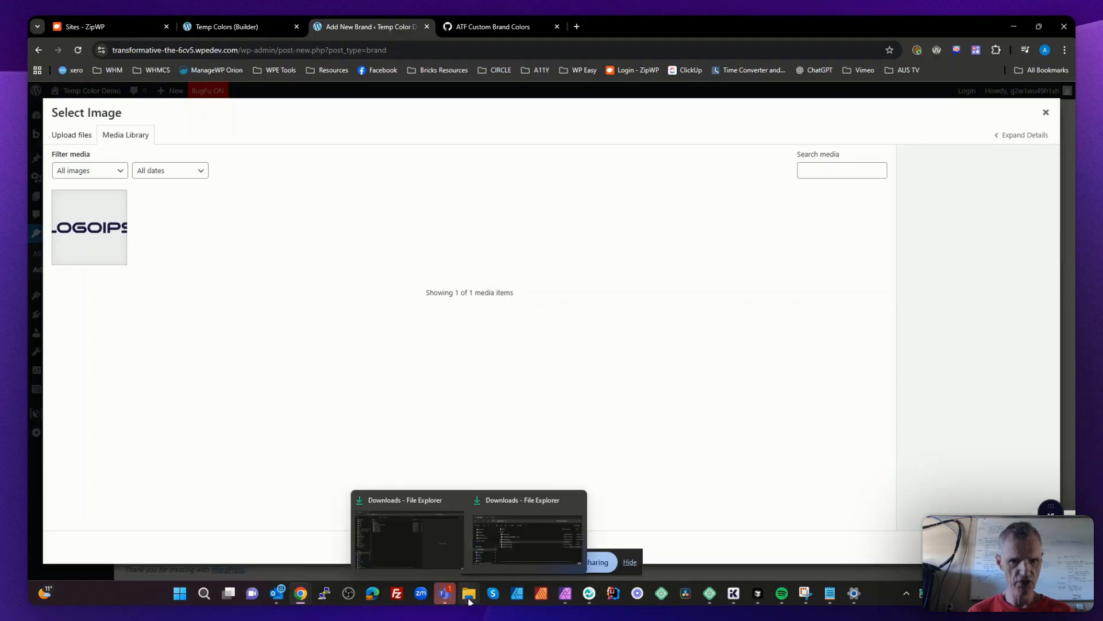
pyautogui.click(525, 555)
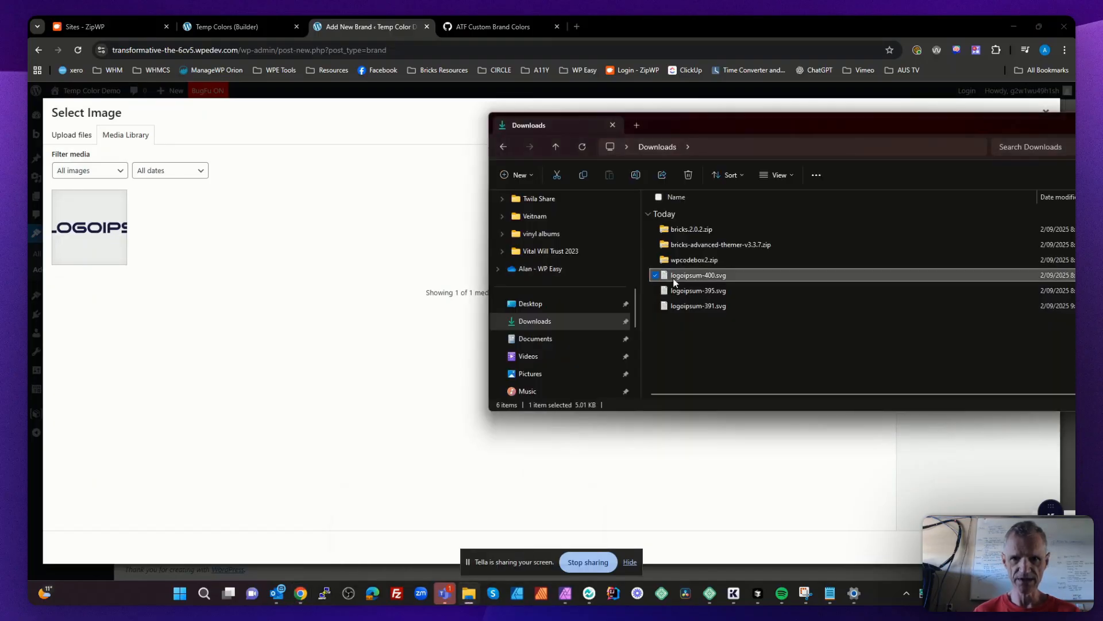
pyautogui.moveTo(679, 289); pyautogui.dragTo(892, 543)
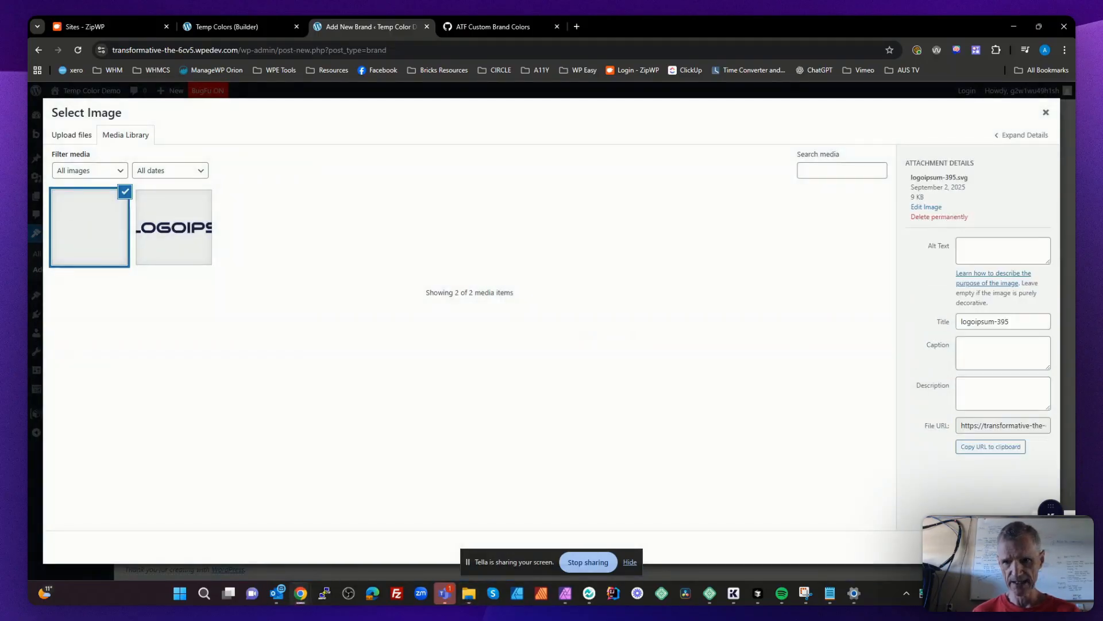
pyautogui.click(1033, 547)
# - Set Main Brand's footer logo to the logoipsum-395.svg image from the media library
pyautogui.click(219, 325)
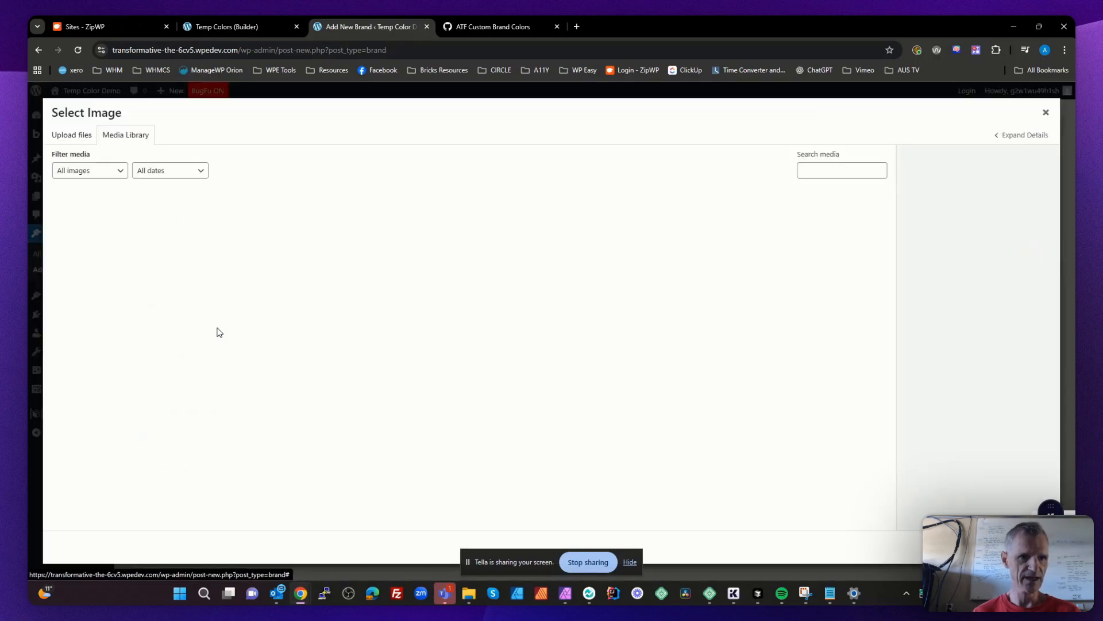
pyautogui.click(115, 233)
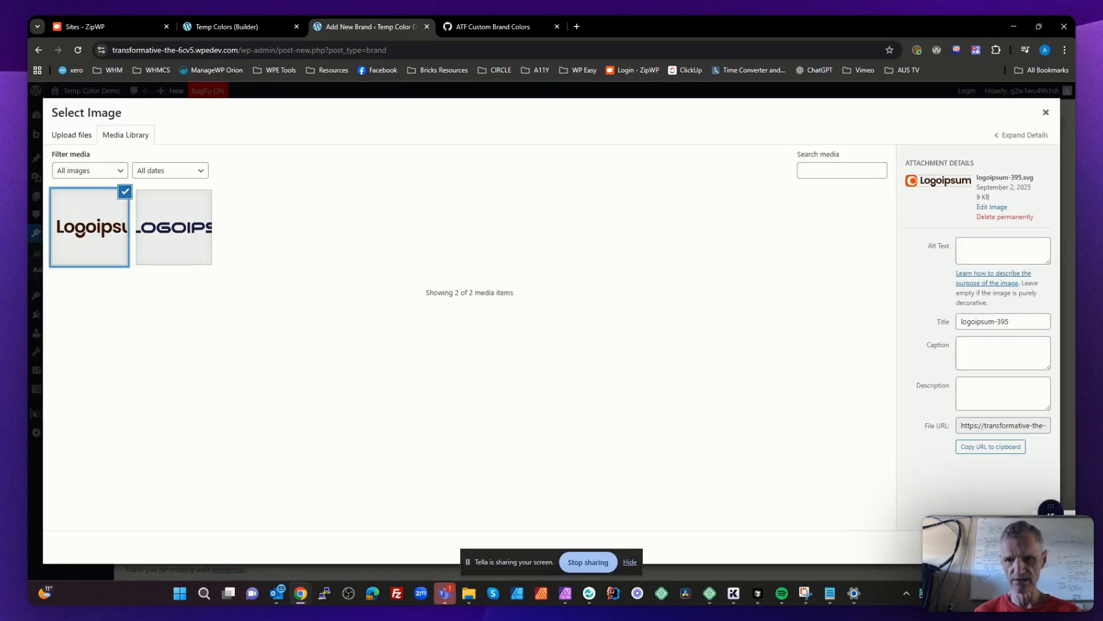
pyautogui.click(1032, 547)
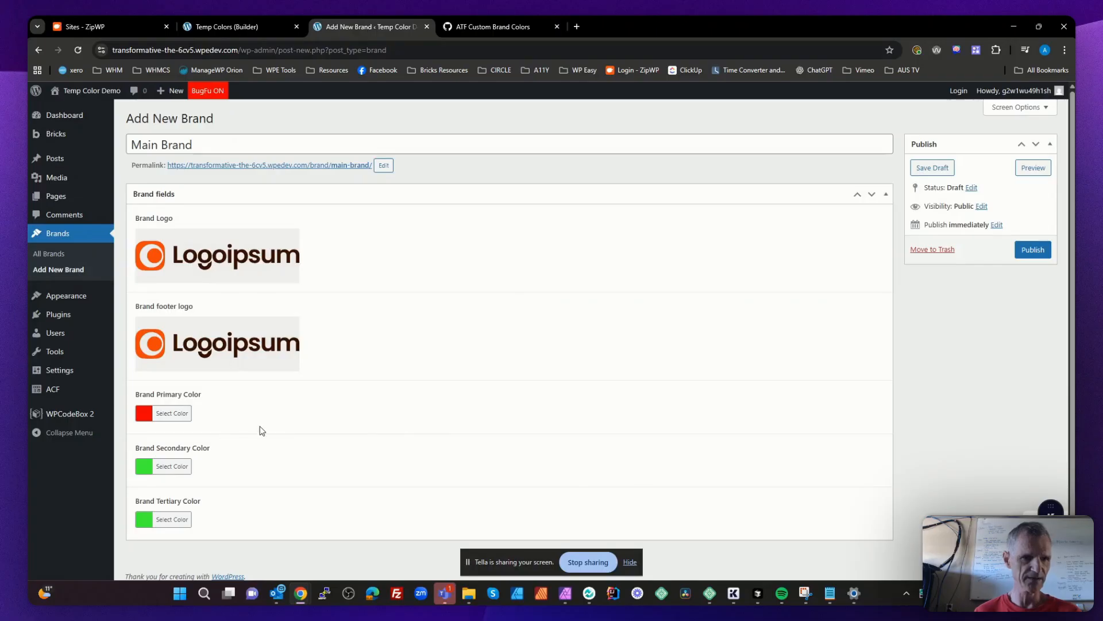
# - Set Main Brand's primary color to the blue #0057d1
pyautogui.scroll(-1, 368, 419)
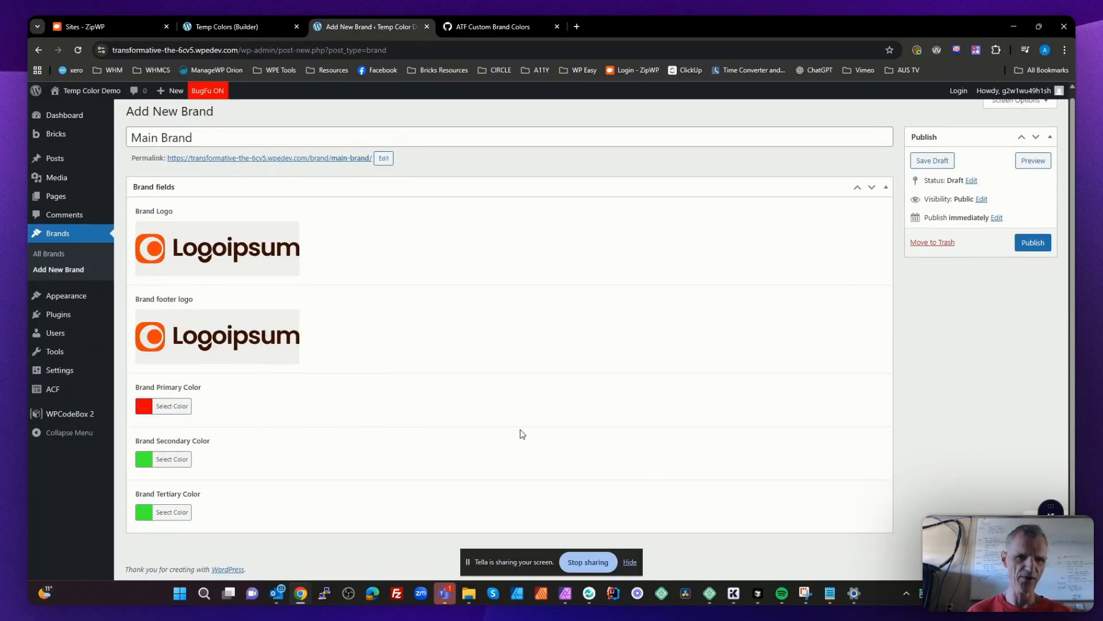
pyautogui.click(145, 407)
pyautogui.moveTo(146, 429); pyautogui.dragTo(201, 445)
pyautogui.click(336, 432)
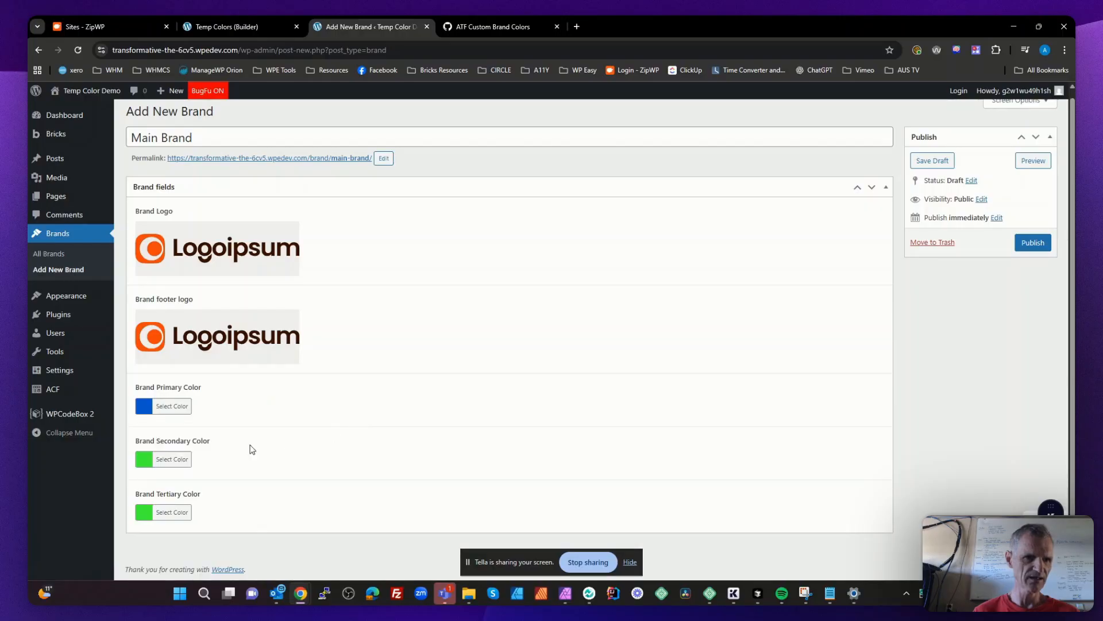
# - Set Main Brand's secondary color to the purple #a641bf
pyautogui.click(180, 459)
pyautogui.moveTo(178, 481)
pyautogui.mouseDown()
pyautogui.moveTo(205, 522)
pyautogui.moveTo(204, 508)
pyautogui.mouseUp()
pyautogui.scroll(-1, 219, 507)
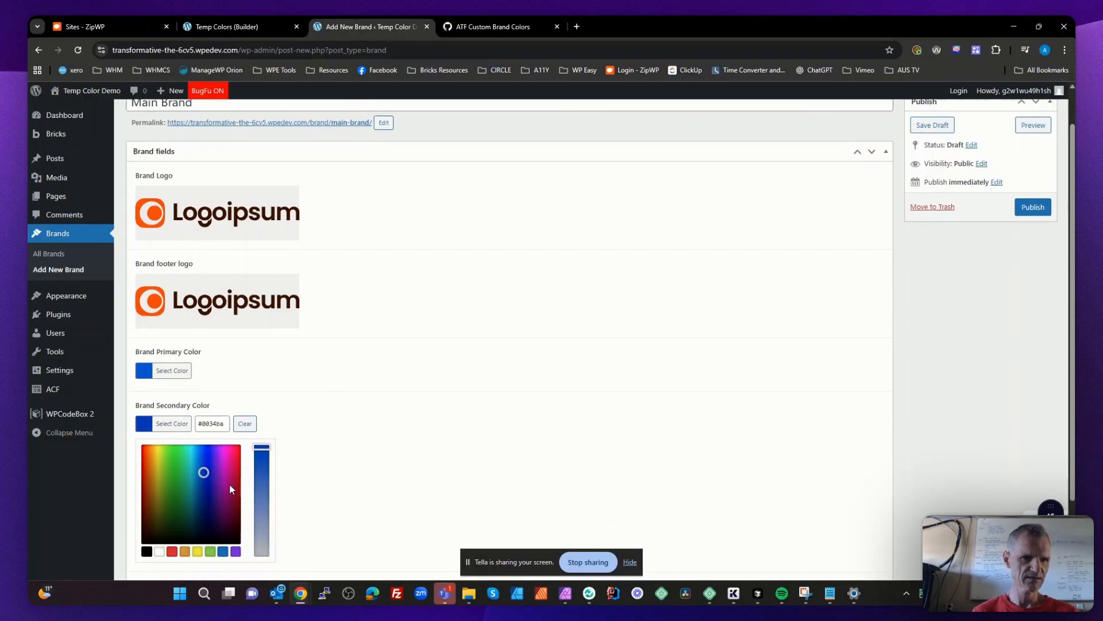
pyautogui.moveTo(262, 427)
pyautogui.mouseDown()
pyautogui.moveTo(265, 467)
pyautogui.moveTo(215, 453)
pyautogui.mouseUp()
pyautogui.click(343, 452)
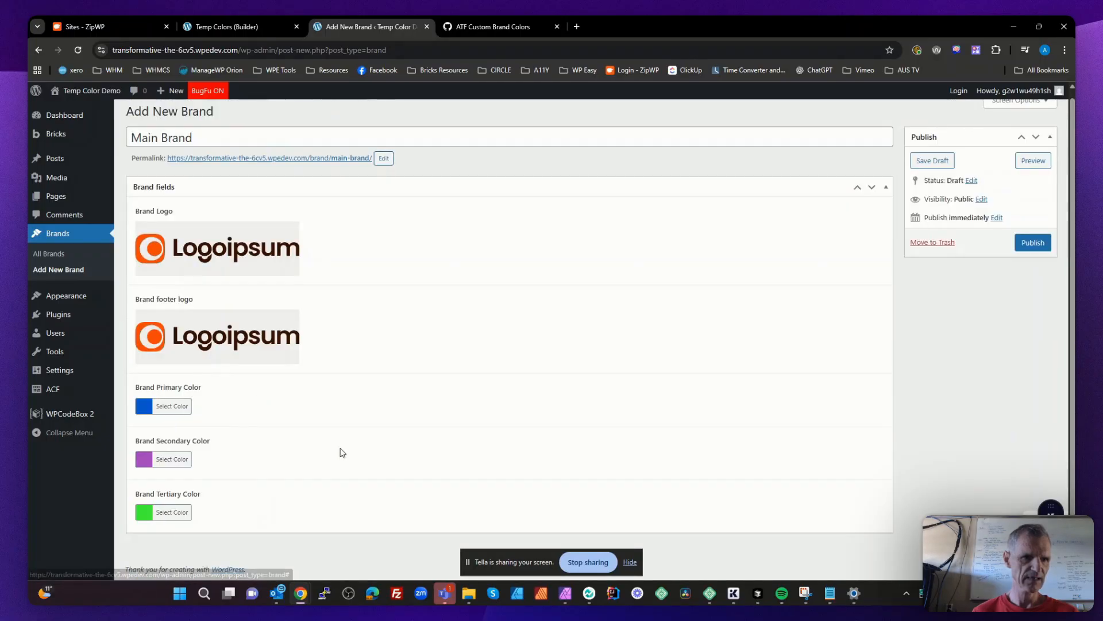
# - Set Main Brand's tertiary color to the olive green #8ec600 and publish the brand
pyautogui.click(167, 509)
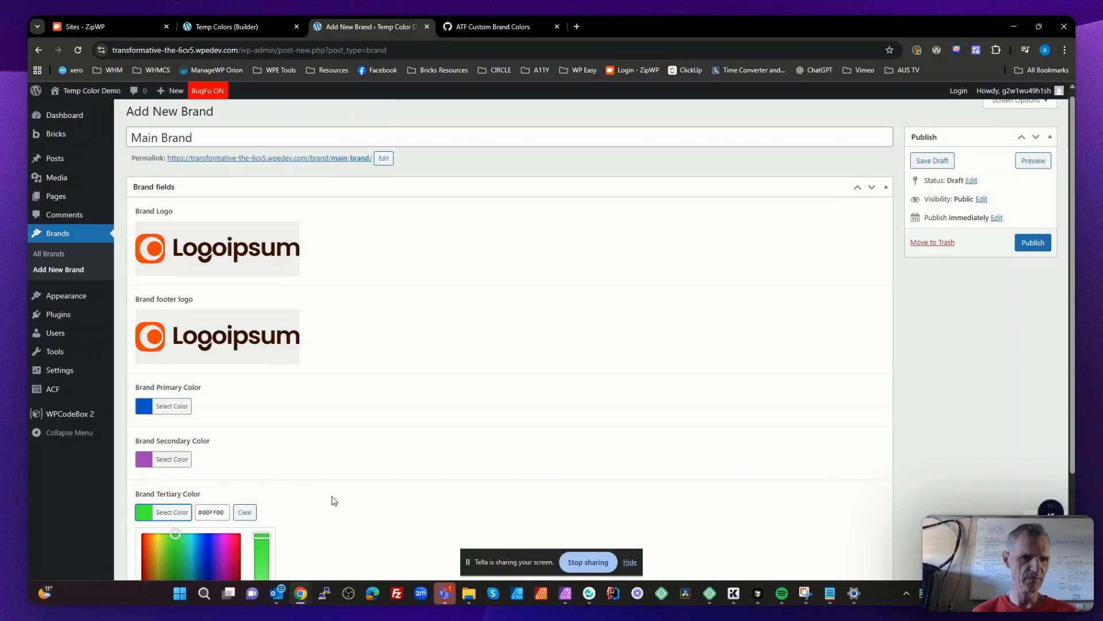
pyautogui.scroll(-2, 311, 486)
pyautogui.click(170, 425)
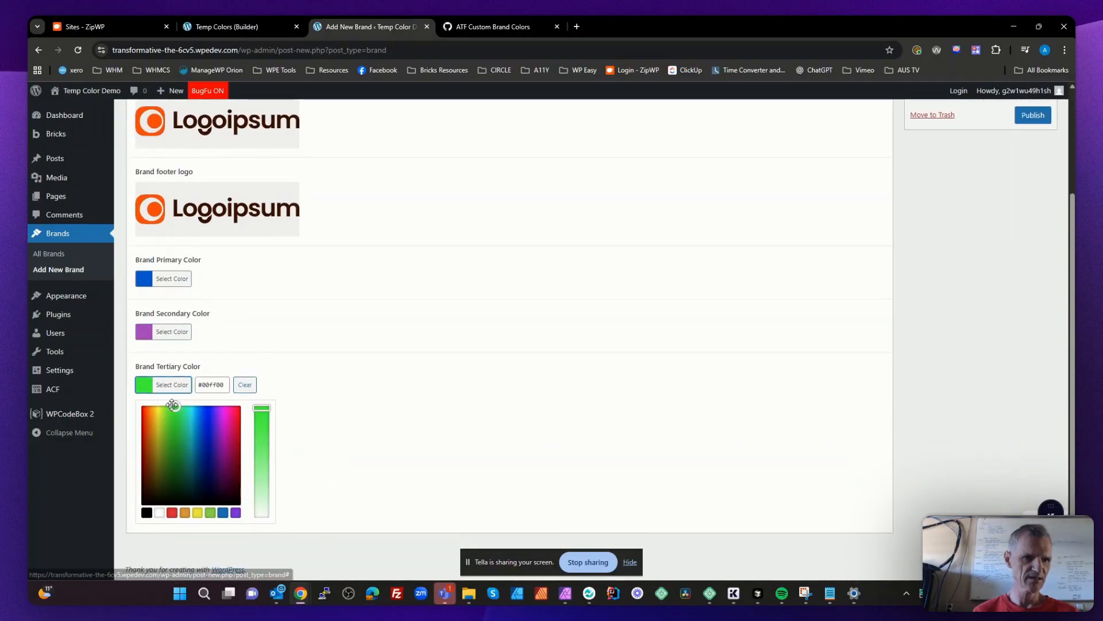
pyautogui.moveTo(171, 426); pyautogui.dragTo(163, 424)
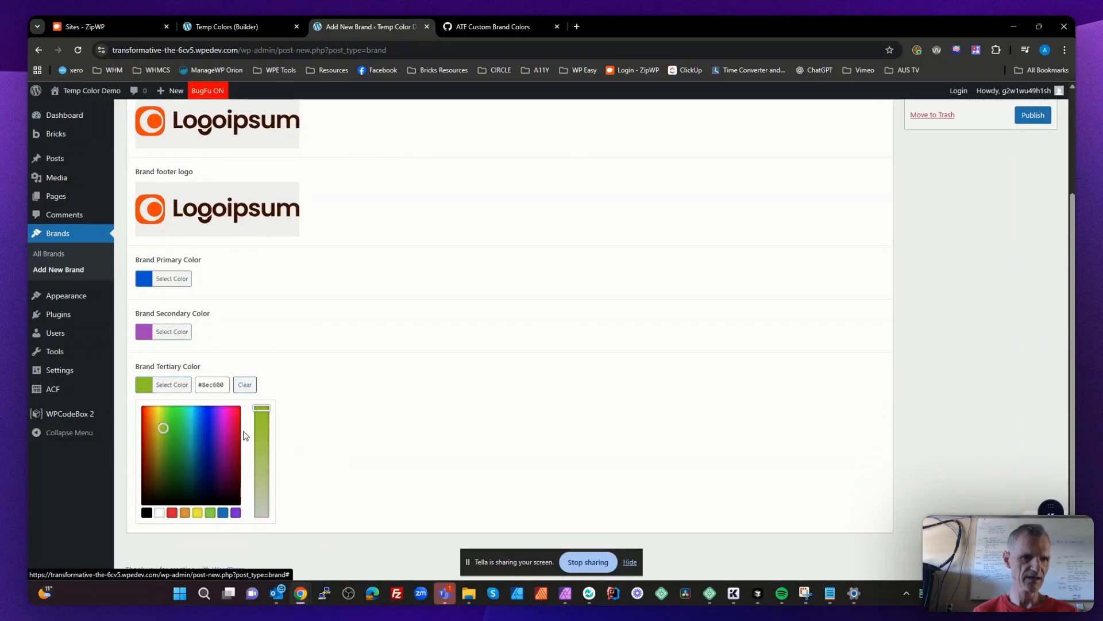
pyautogui.click(325, 433)
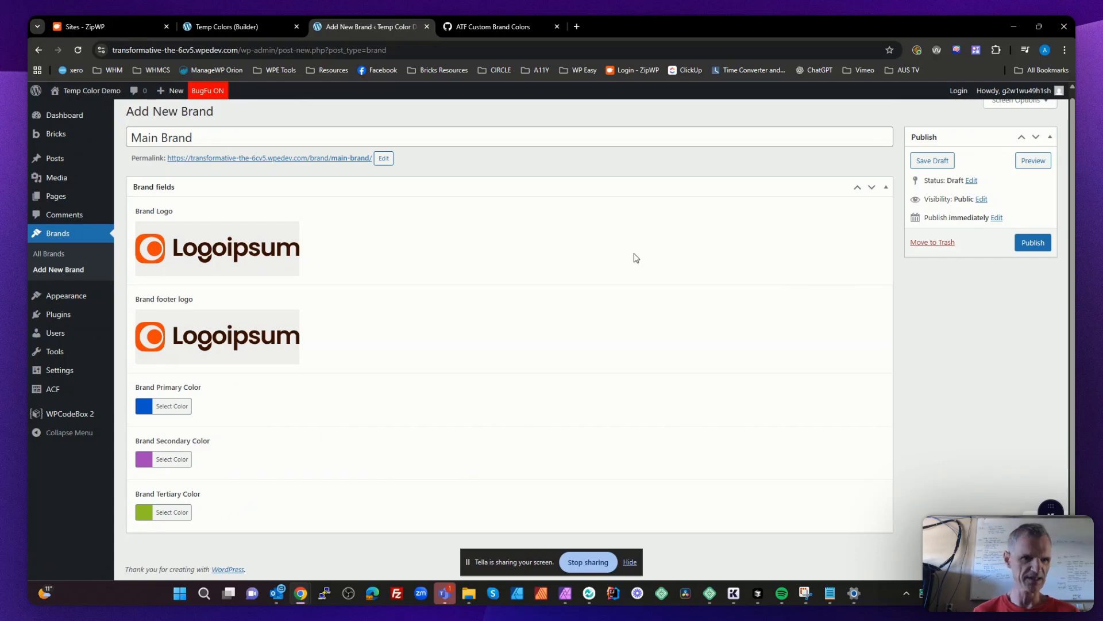
pyautogui.click(1032, 242)
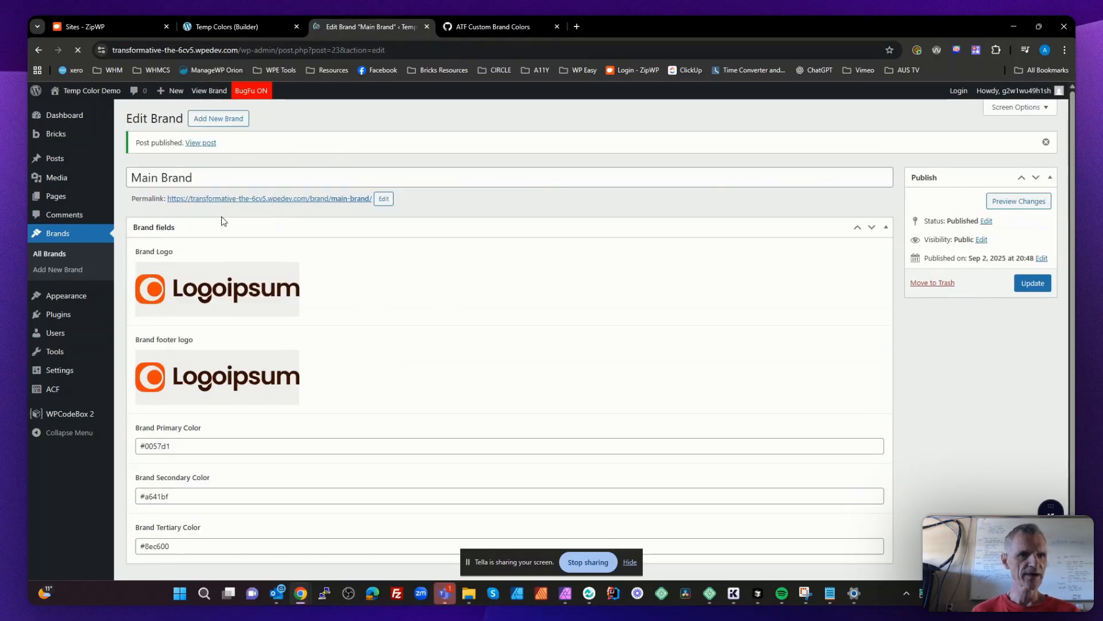
# - Add another brand post and title it Second Brand
pyautogui.click(219, 119)
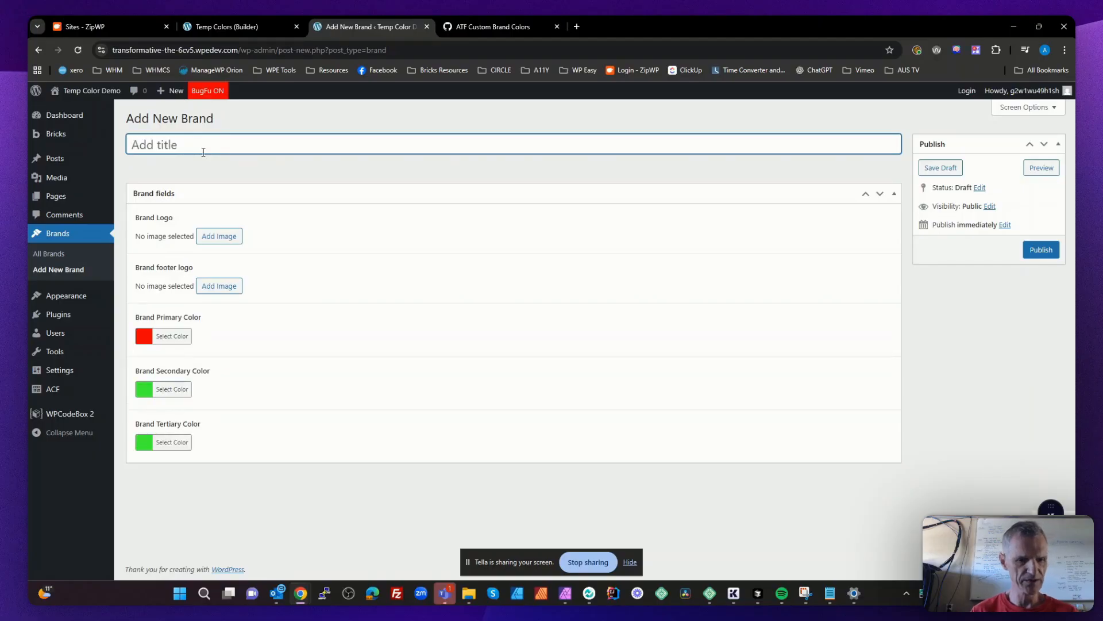
pyautogui.write('Escond')
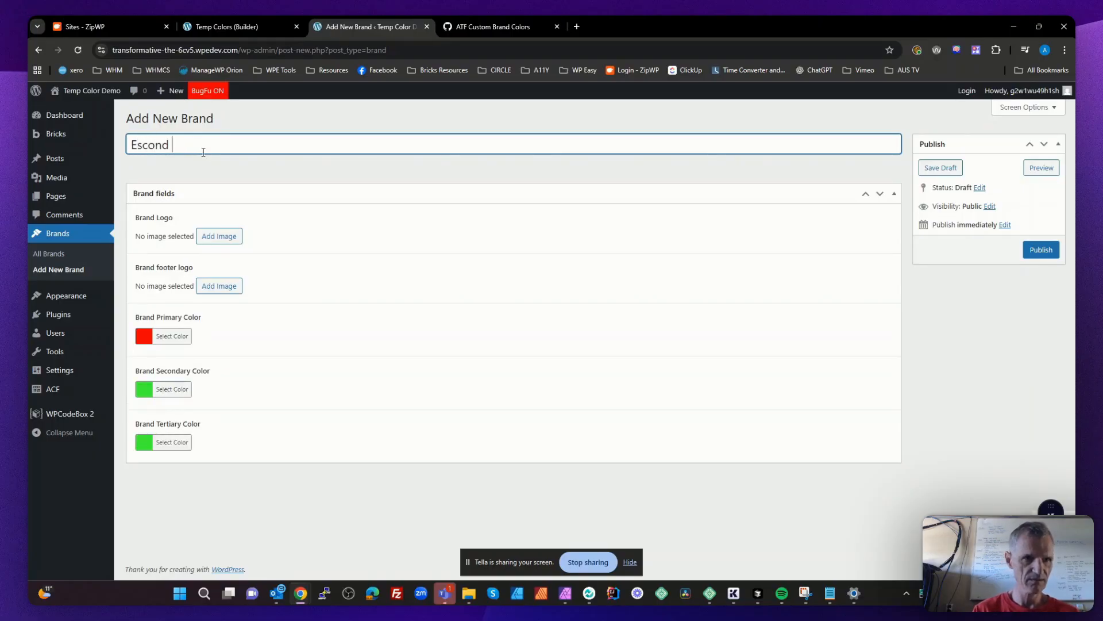
pyautogui.press('BackSpace')
pyautogui.press('BackSpace')
pyautogui.press('BackSpace')
pyautogui.press('BackSpace')
pyautogui.press('BackSpace')
pyautogui.press('BackSpace')
pyautogui.press('BackSpace')
pyautogui.write('S')
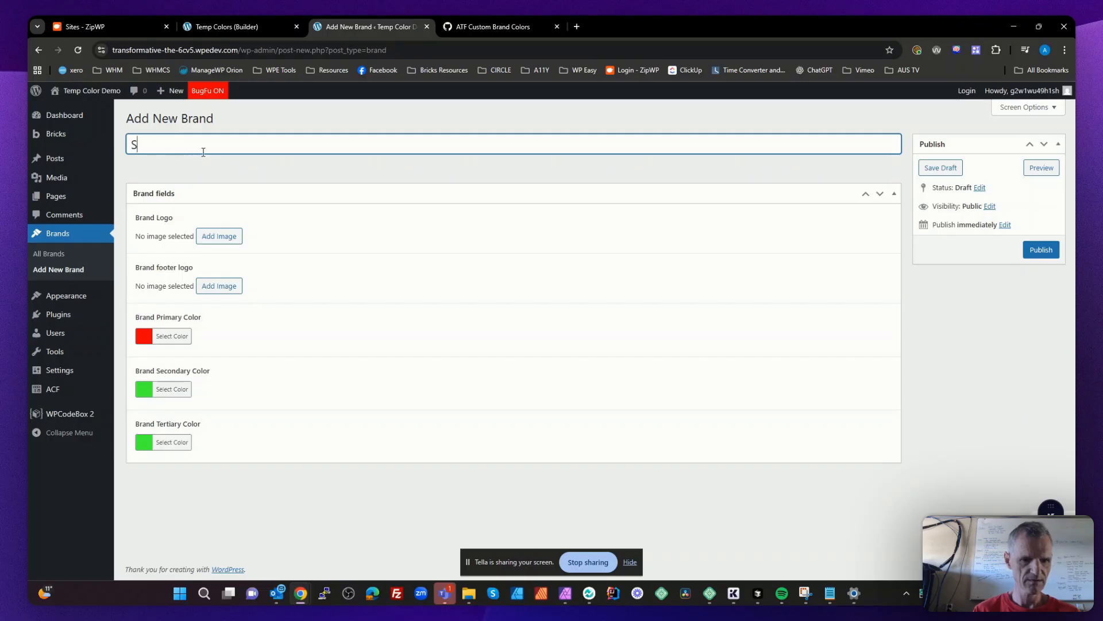
pyautogui.write('econd Brand')
# - Upload logoipsum-391.svg from the Downloads folder and use it as Second Brand's Brand Logo
pyautogui.click(219, 235)
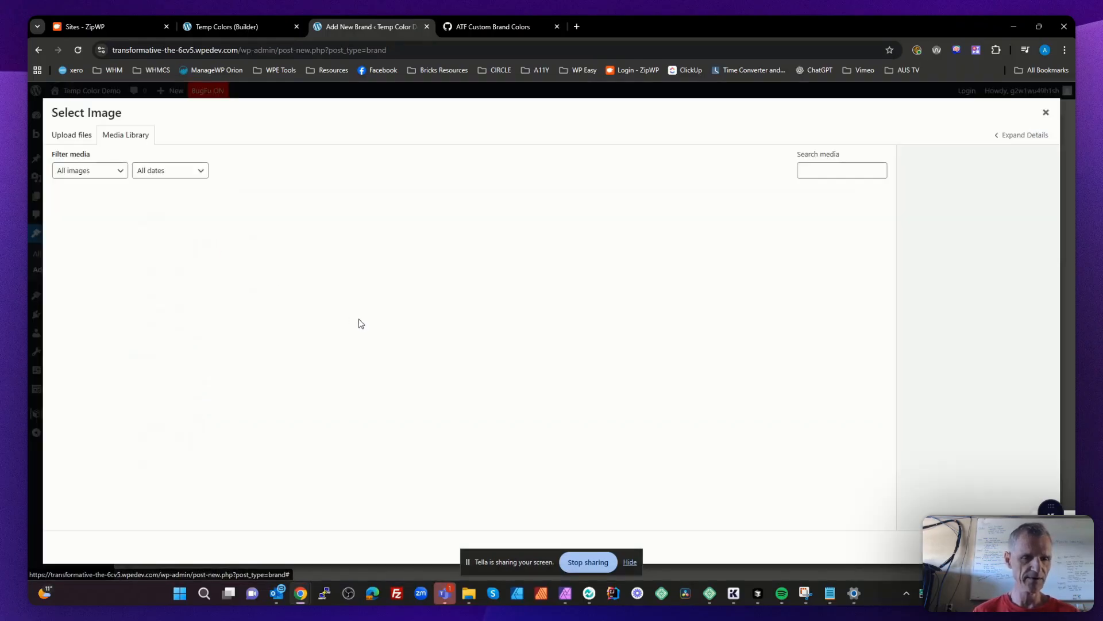
pyautogui.moveTo(469, 593)
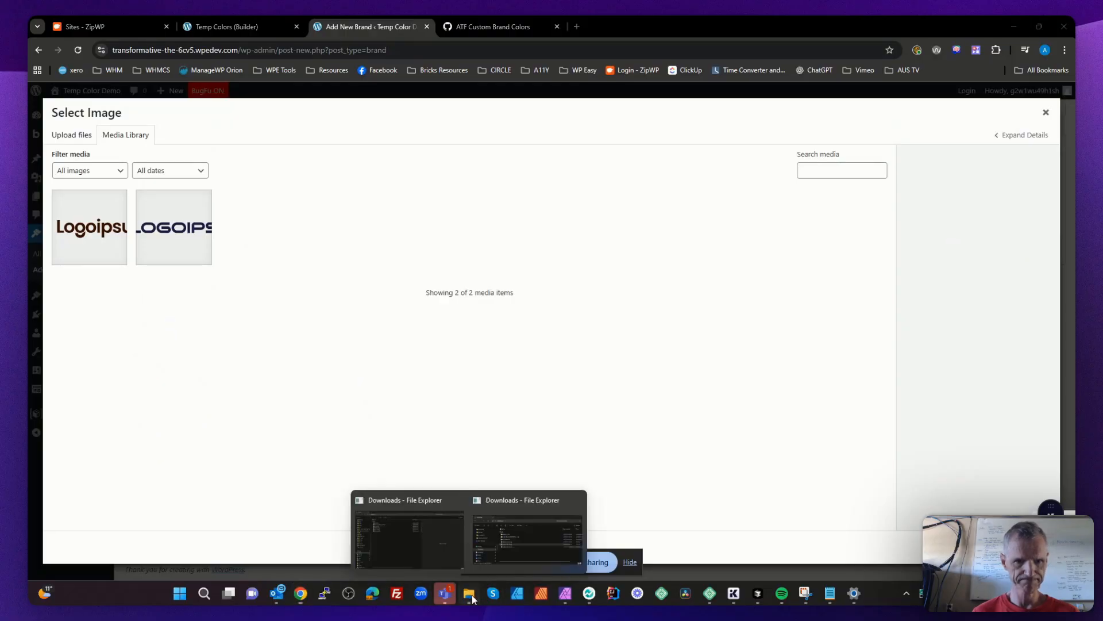
pyautogui.click(524, 563)
pyautogui.moveTo(690, 312); pyautogui.dragTo(345, 316)
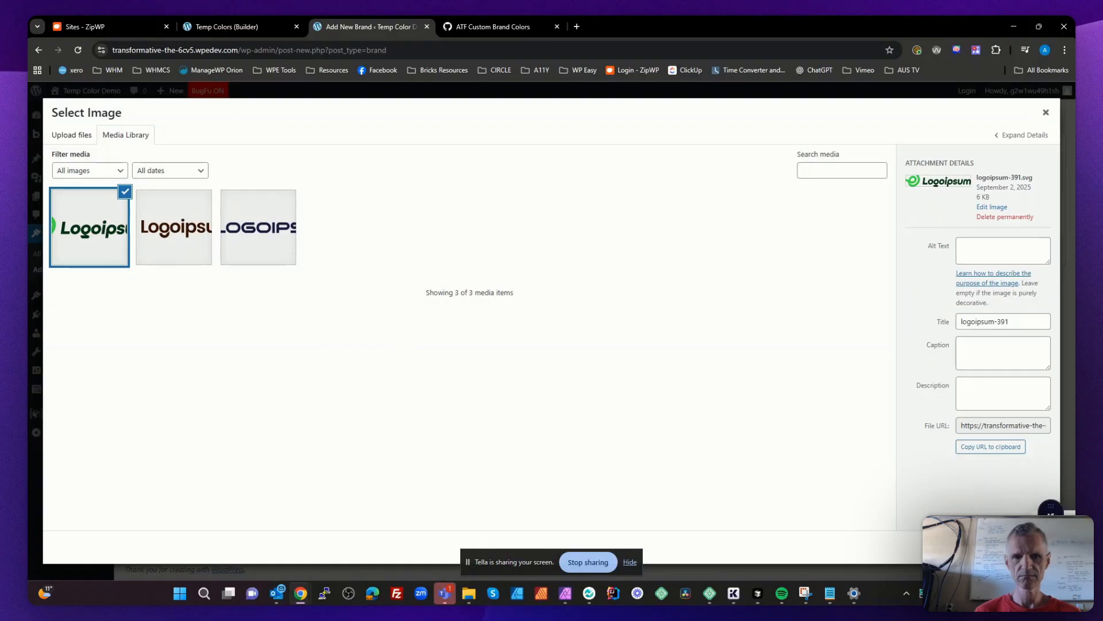
pyautogui.click(1034, 547)
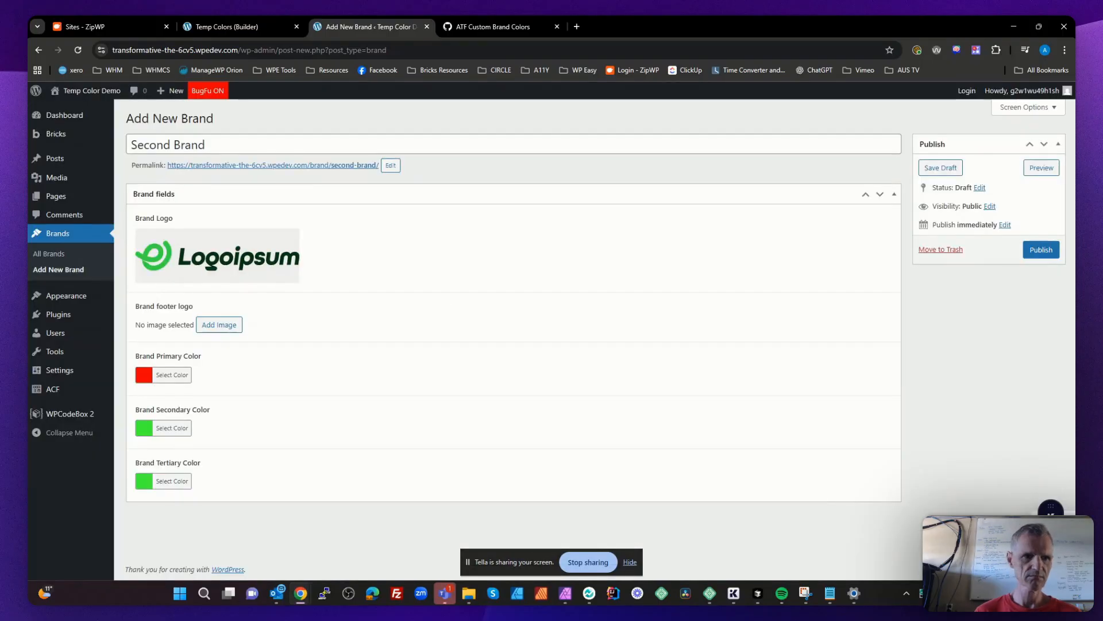
# - Set Second Brand's footer logo to the logoipsum-391.svg image from the media library
pyautogui.click(223, 325)
pyautogui.click(89, 244)
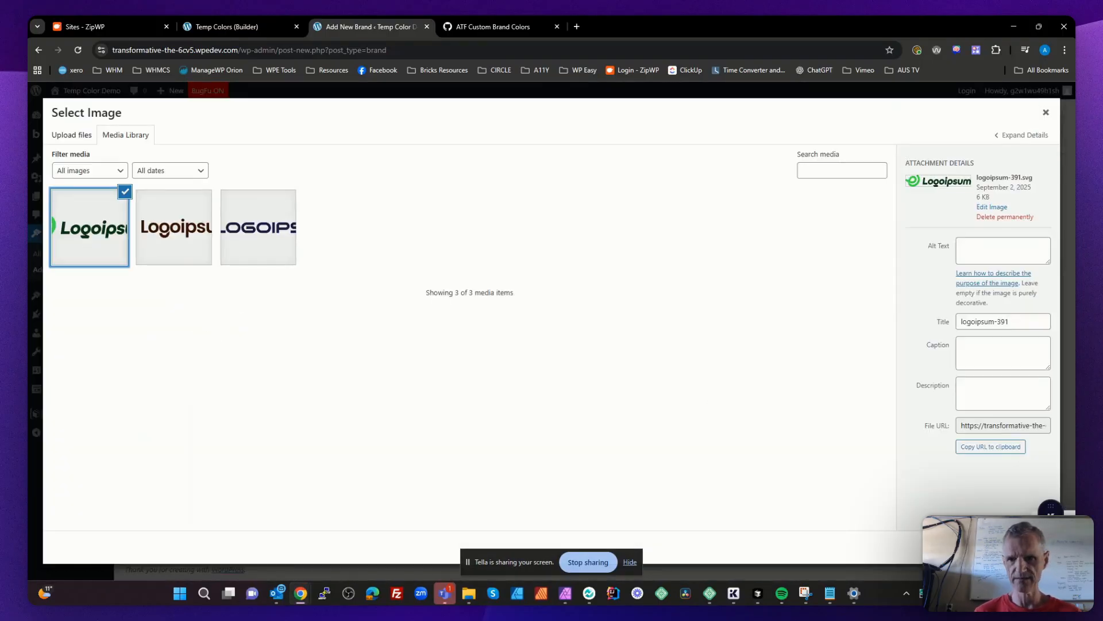
pyautogui.click(1033, 547)
# - Set Second Brand's primary color to the green #00e83d
pyautogui.click(184, 408)
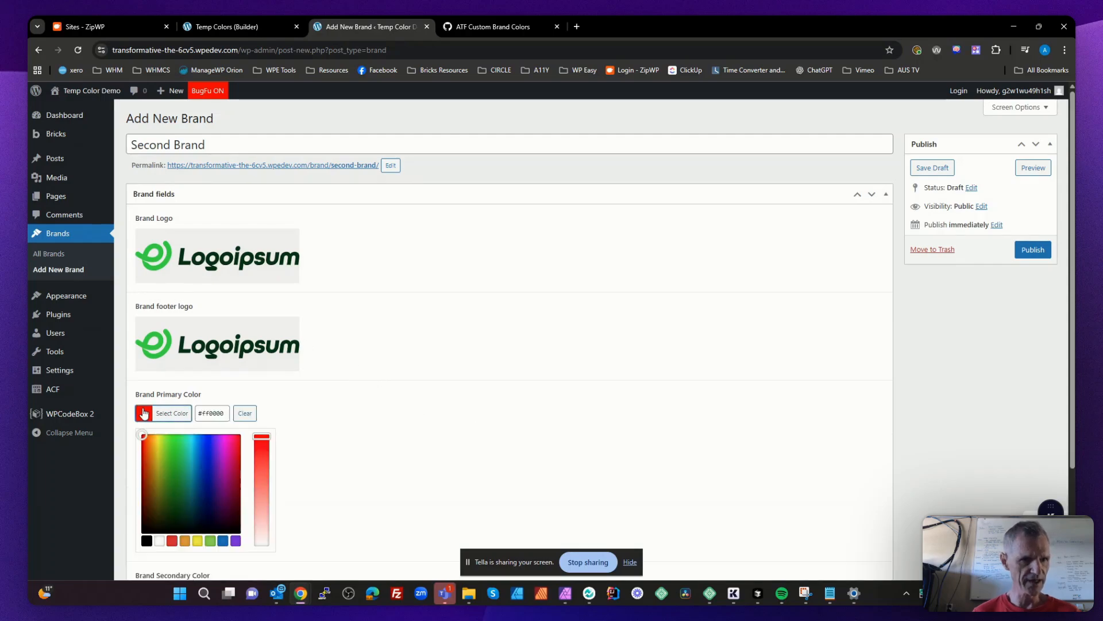
pyautogui.click(159, 440)
pyautogui.moveTo(160, 439); pyautogui.dragTo(182, 446)
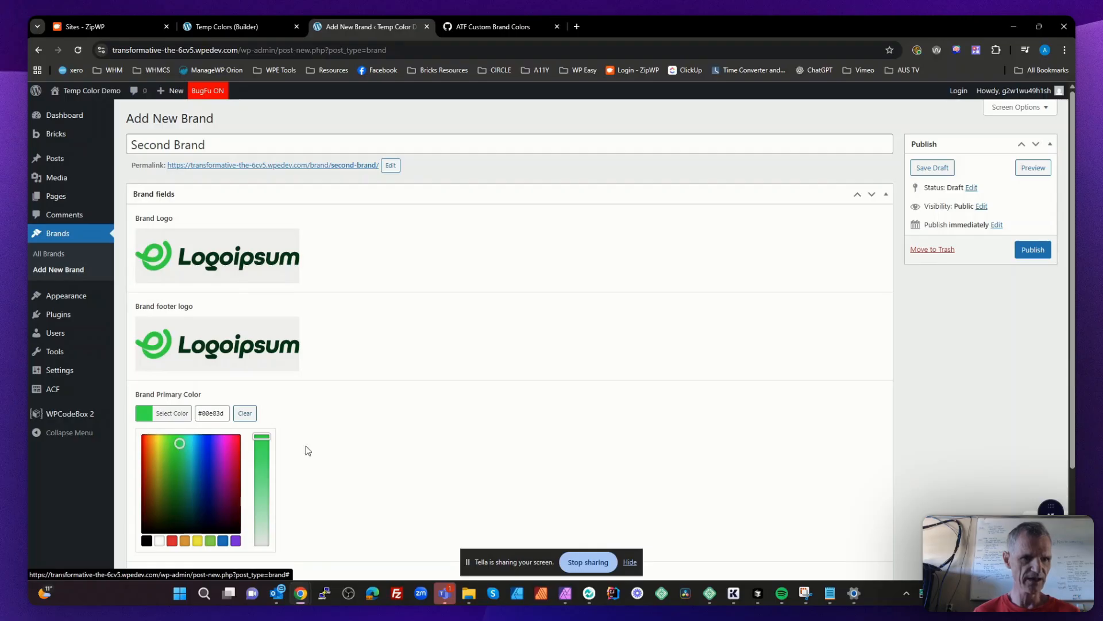
pyautogui.click(390, 449)
# - Set Second Brand's secondary color to a turquoise shade
pyautogui.click(152, 470)
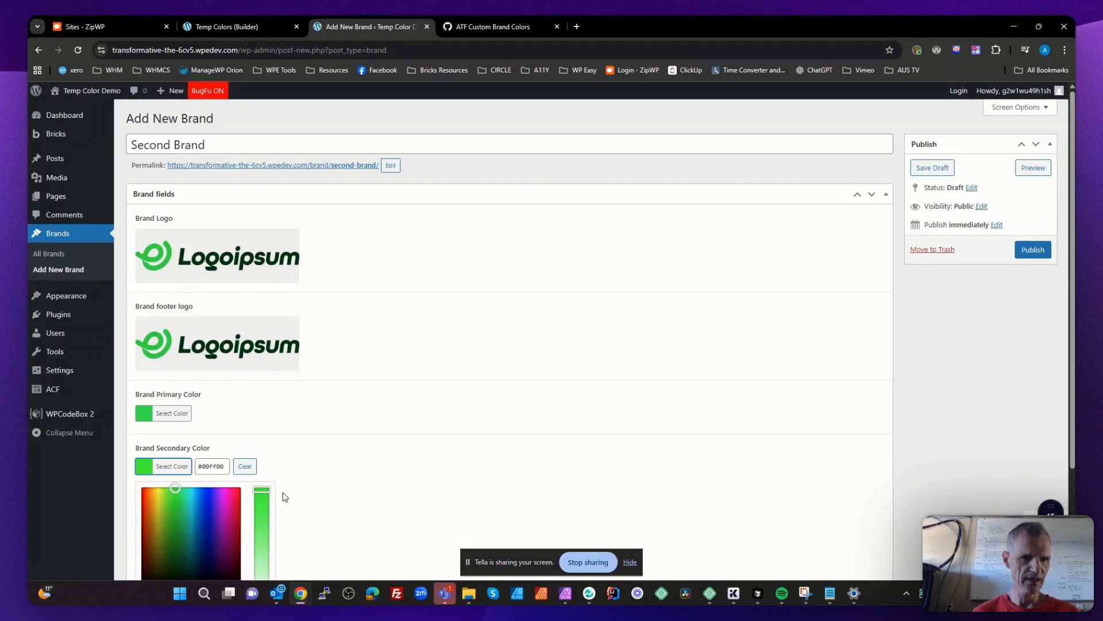
pyautogui.scroll(-1, 284, 494)
pyautogui.moveTo(266, 446); pyautogui.dragTo(262, 455)
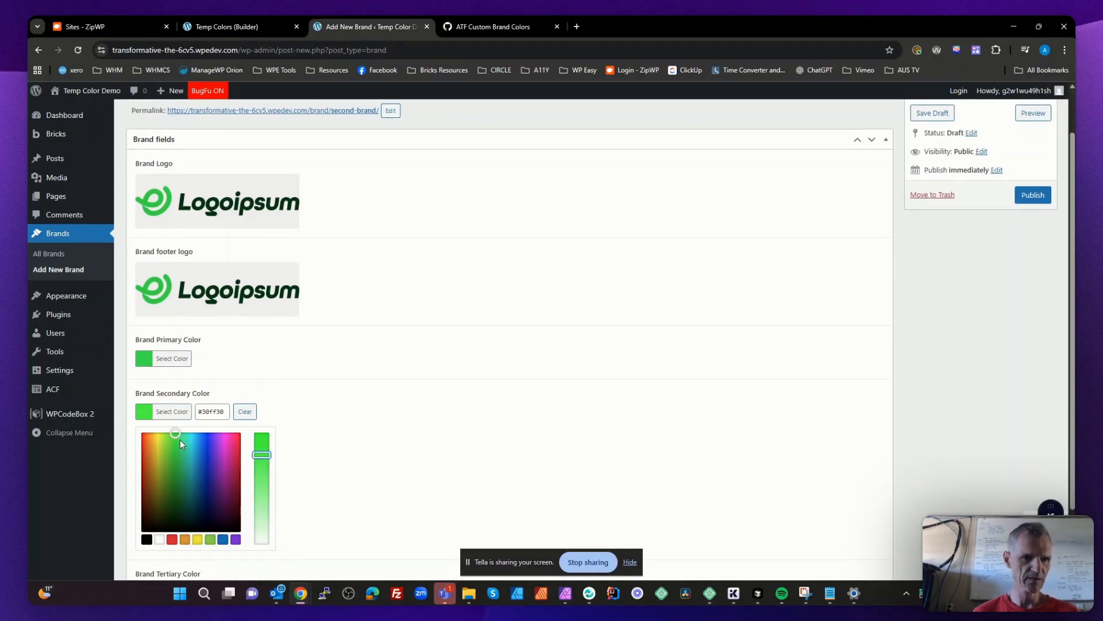
pyautogui.moveTo(177, 439); pyautogui.dragTo(194, 448)
pyautogui.click(314, 421)
# - Set Second Brand's tertiary color to a blue of about #0082d3 and publish the brand post
pyautogui.click(163, 512)
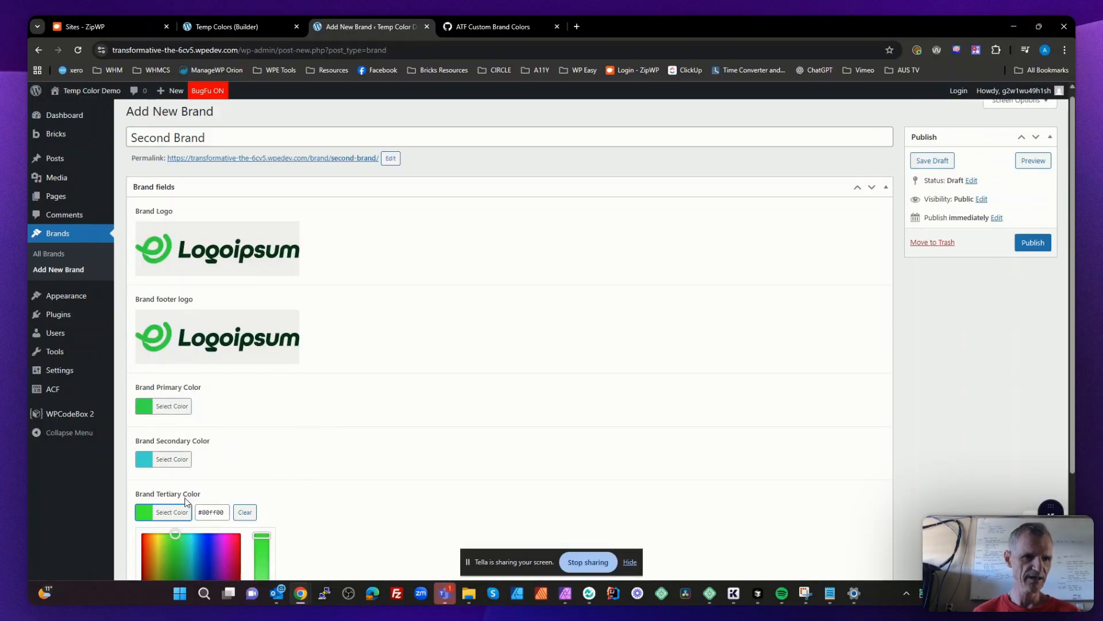
pyautogui.scroll(-3, 303, 463)
pyautogui.moveTo(176, 407); pyautogui.dragTo(201, 426)
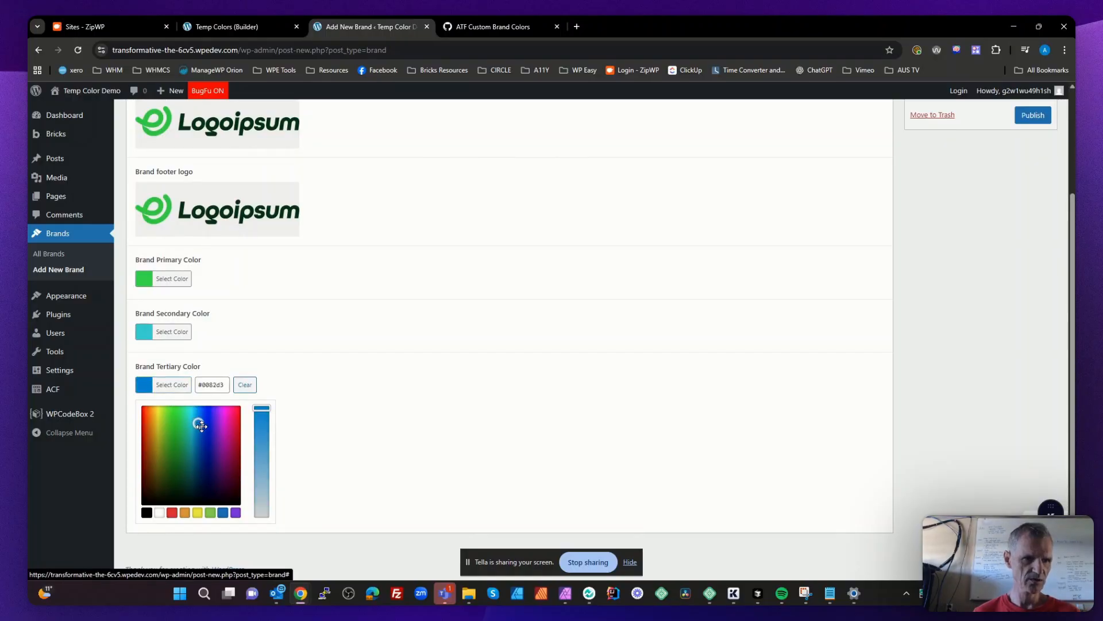
pyautogui.click(419, 426)
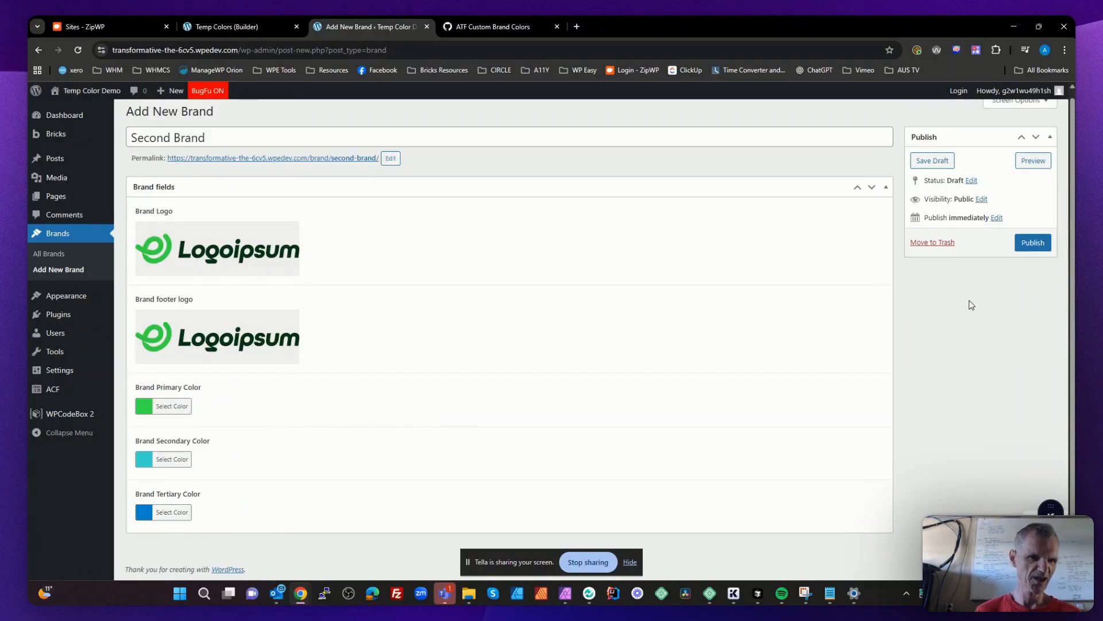
pyautogui.click(1035, 244)
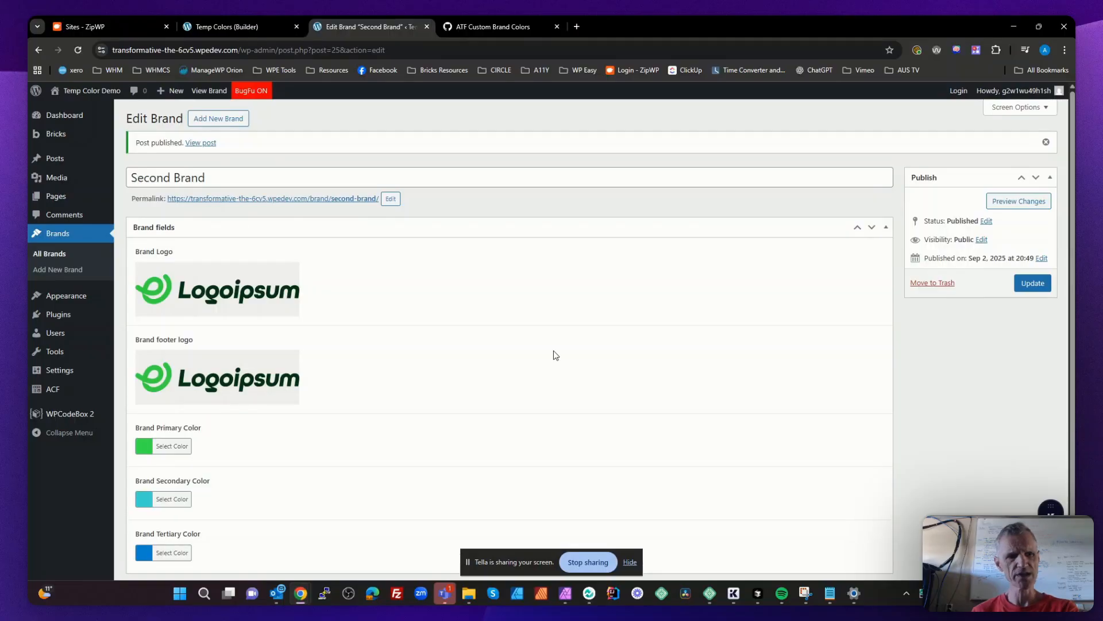
# - Create another ACF field group and title it "Brand > user"
pyautogui.moveTo(40, 390)
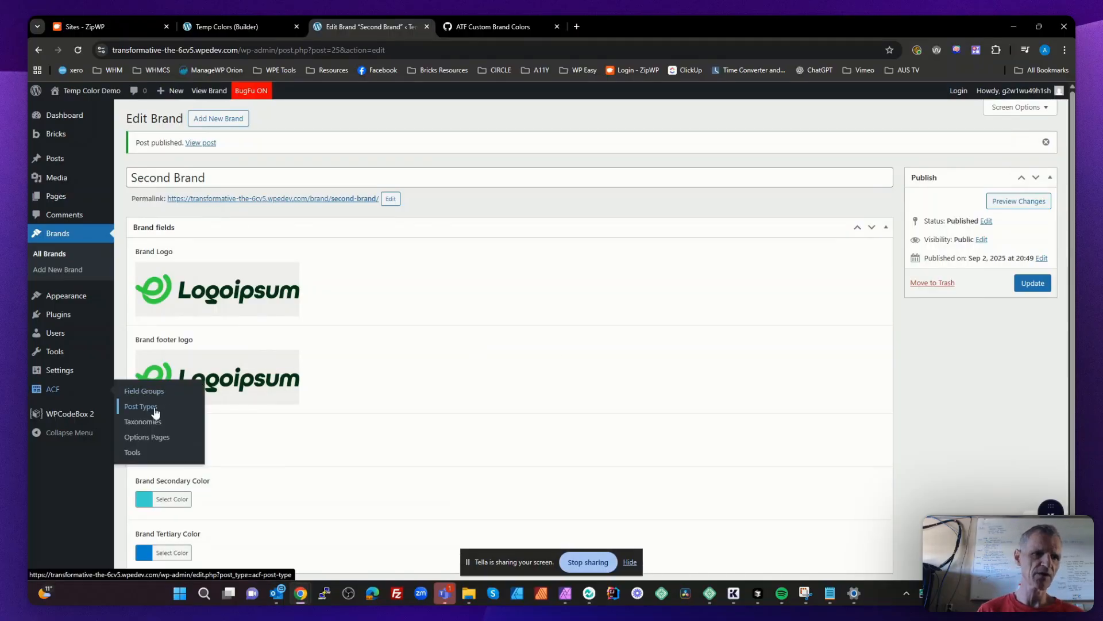
pyautogui.click(156, 390)
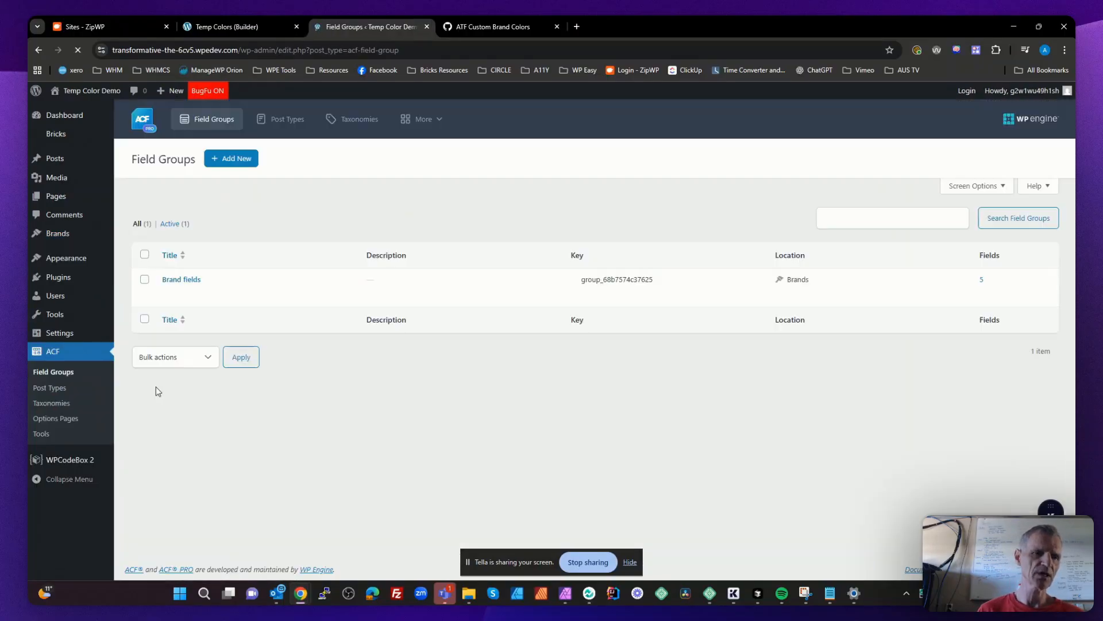
pyautogui.click(237, 157)
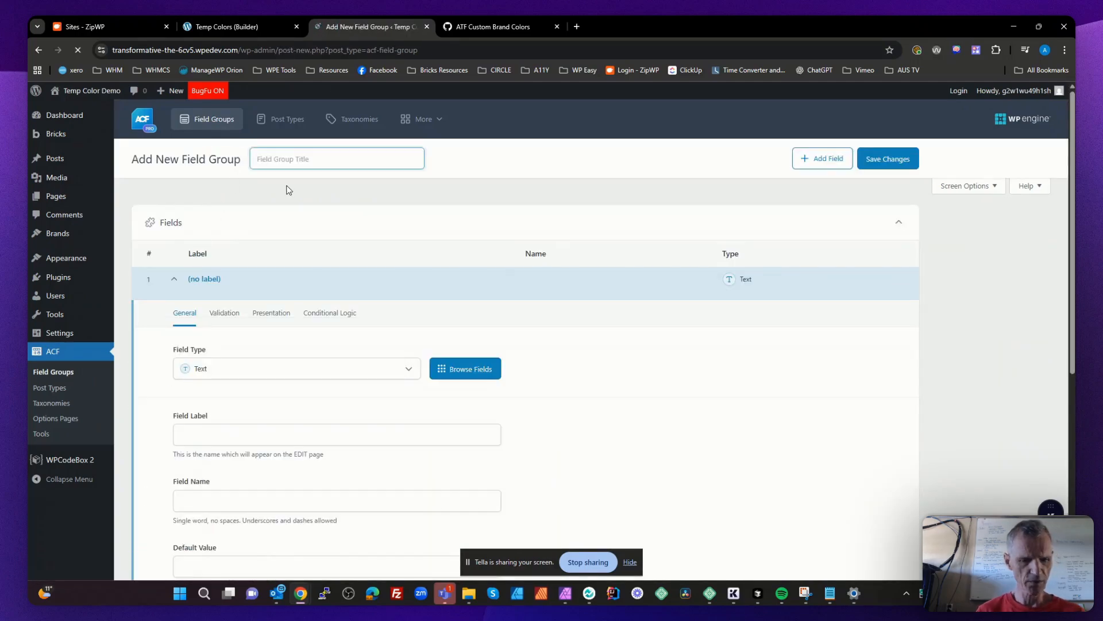
pyautogui.write('Brand ')
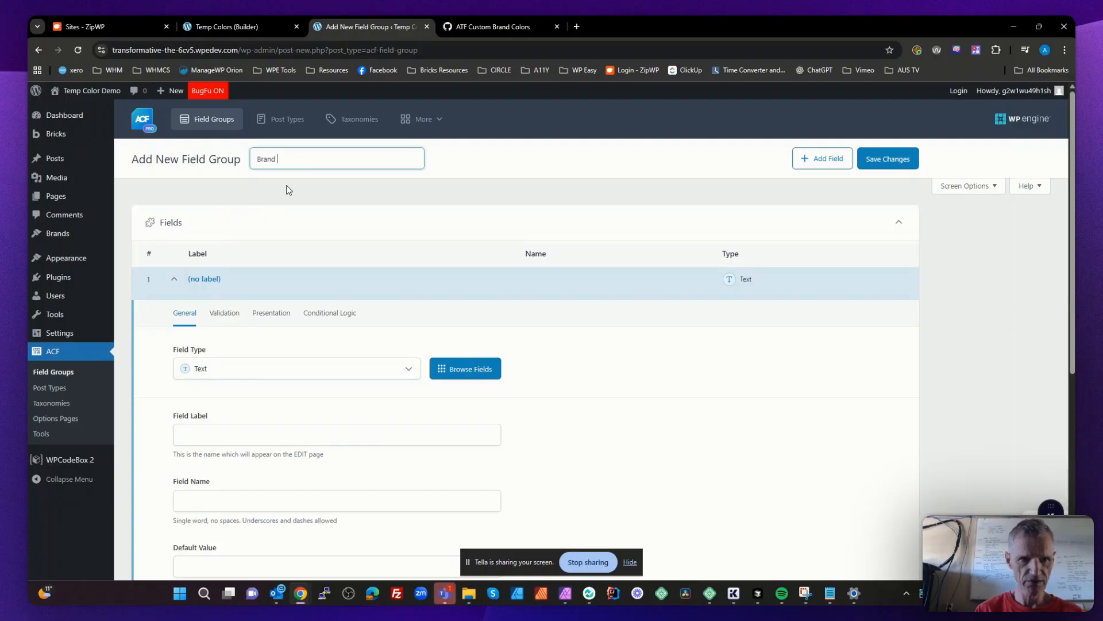
pyautogui.write('> user')
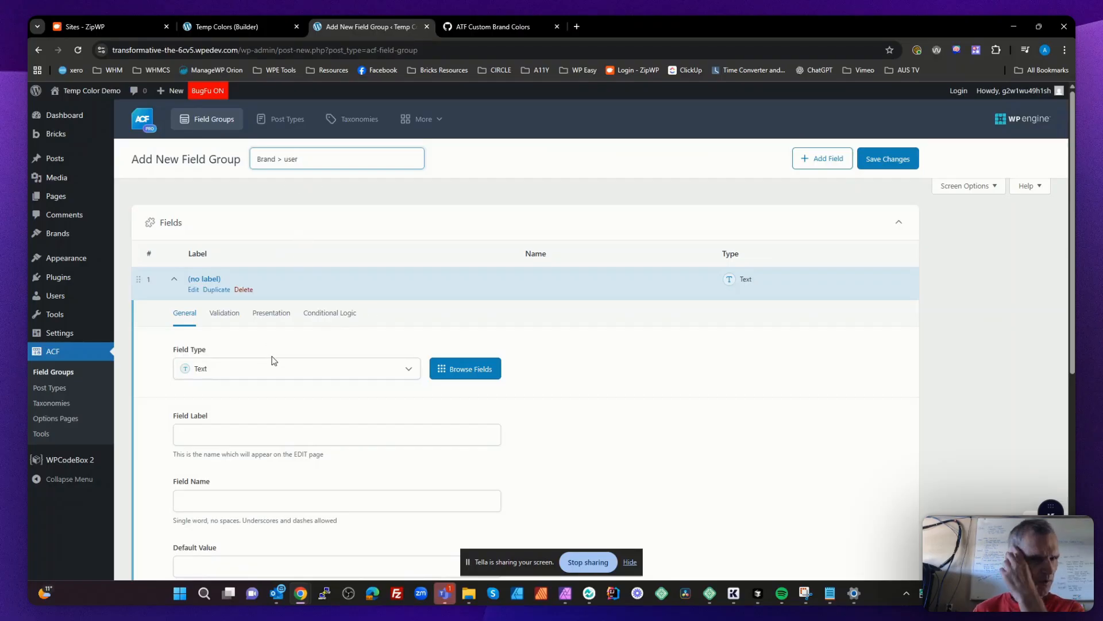
# - Make the group's first field a Post Object field labelled "User Brand"
pyautogui.click(266, 380)
pyautogui.write('post')
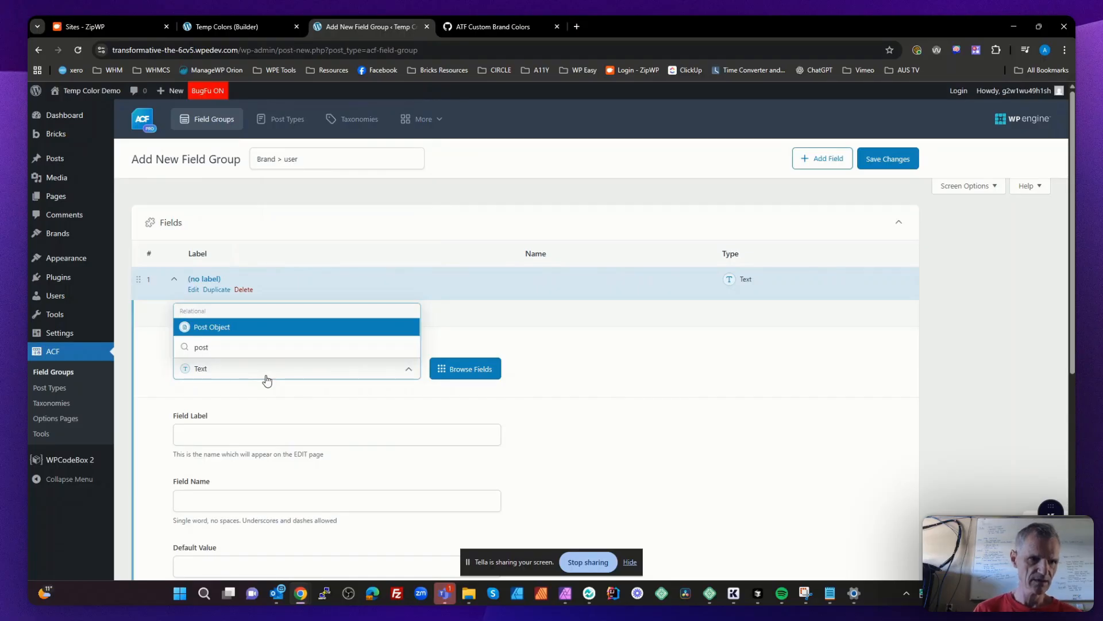
pyautogui.click(217, 330)
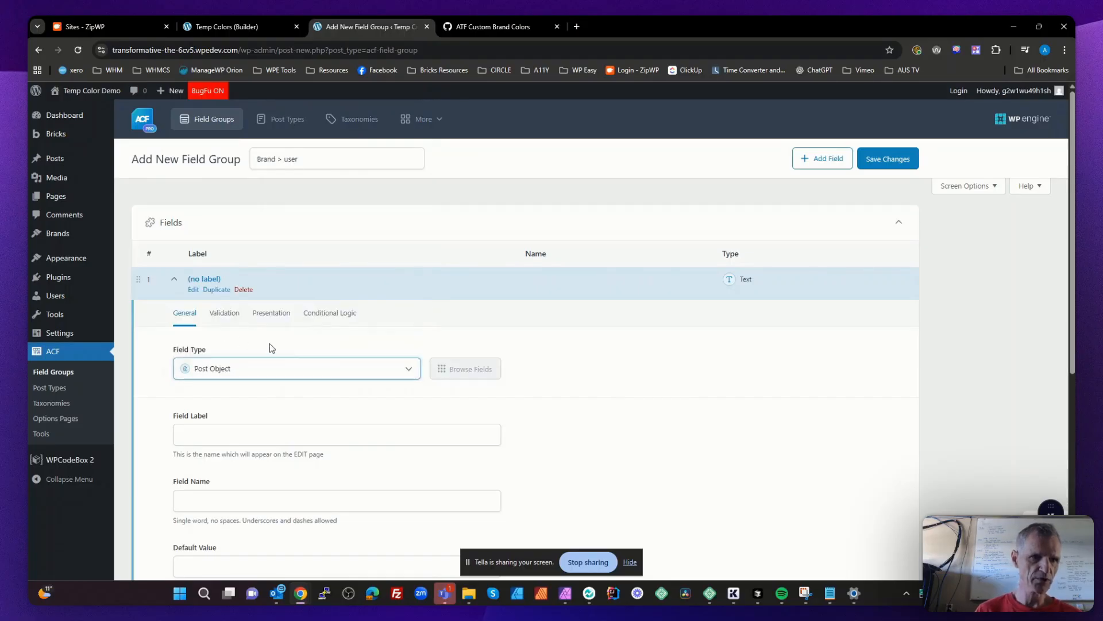
pyautogui.scroll(-1, 345, 375)
pyautogui.click(218, 375)
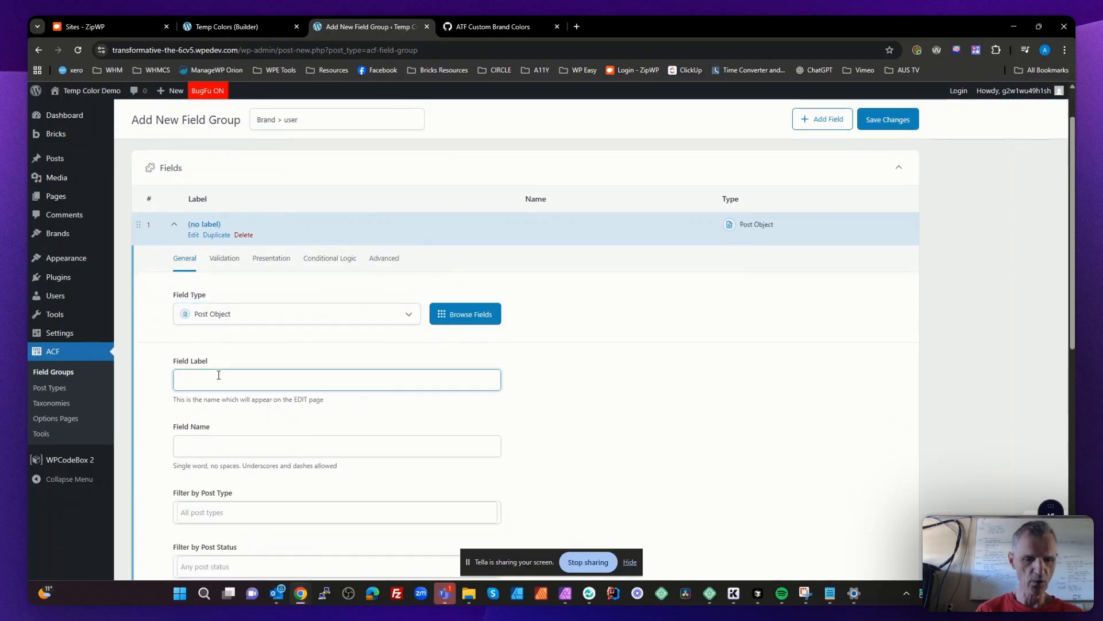
pyautogui.write('user')
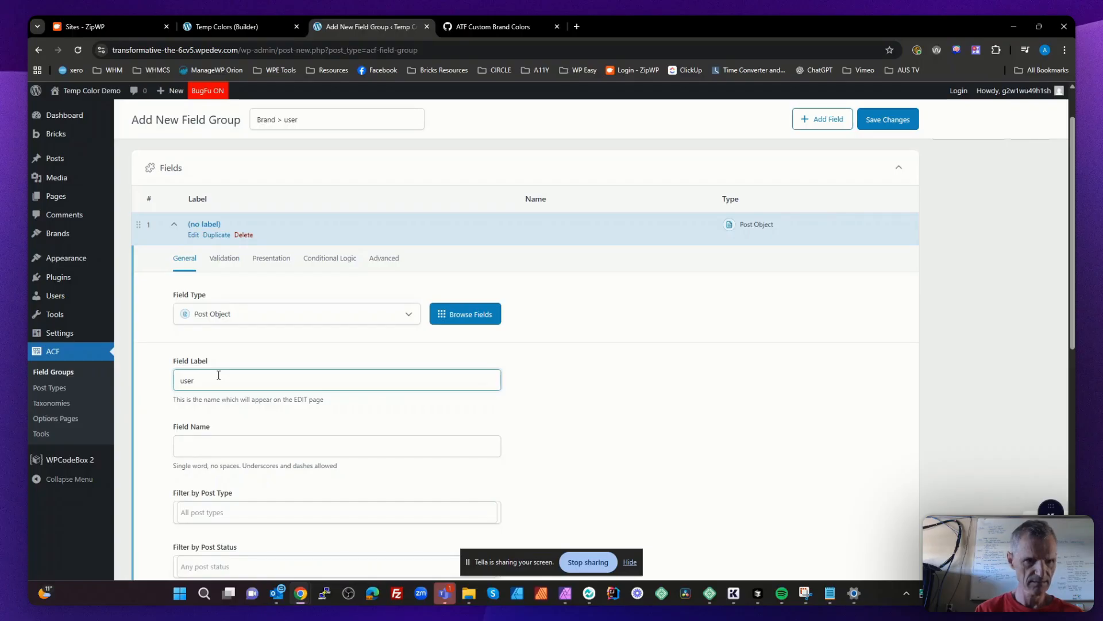
pyautogui.press('BackSpace')
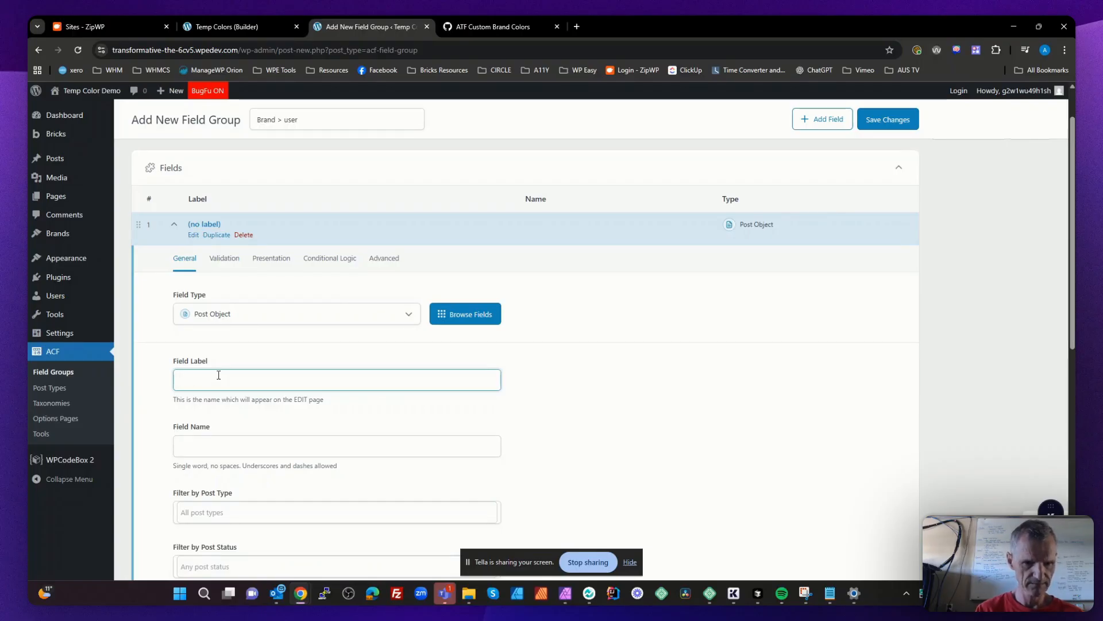
pyautogui.write('User Bra')
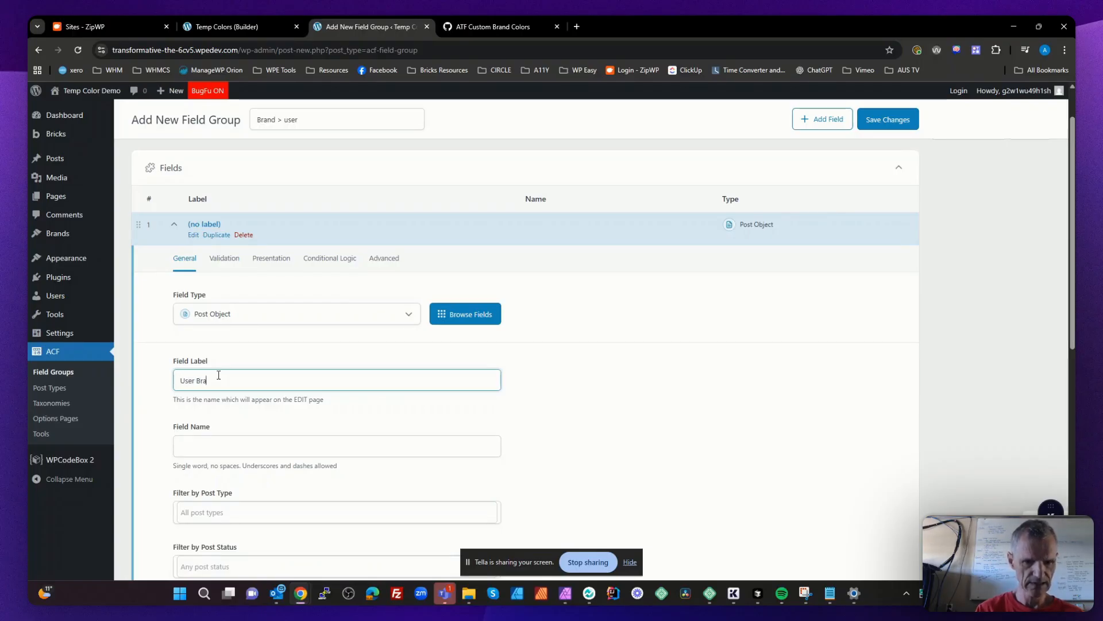
pyautogui.write('nd')
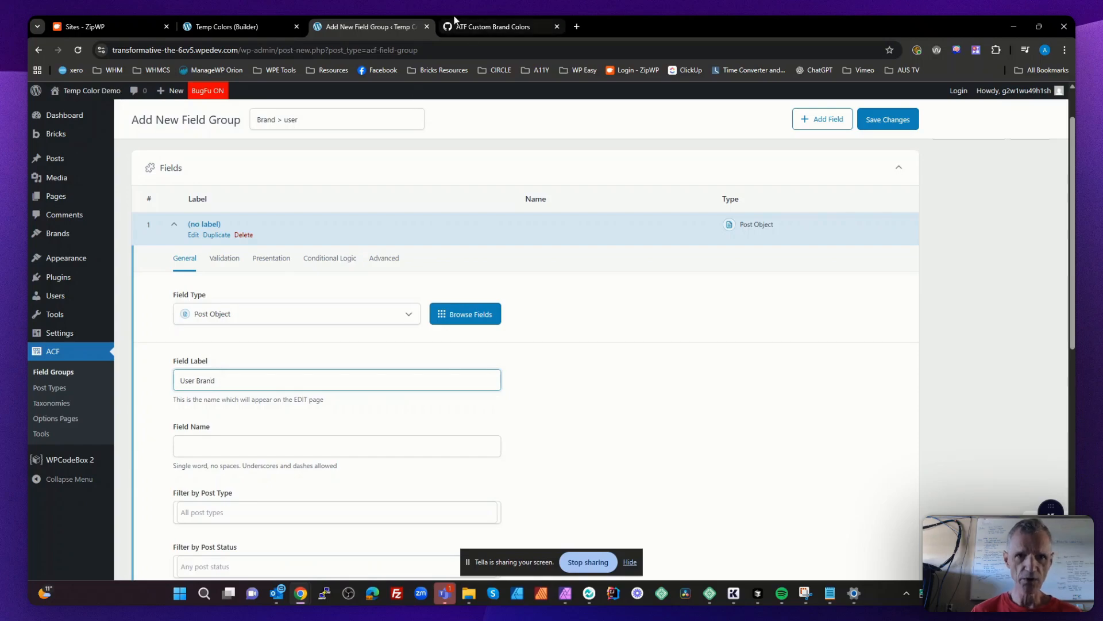
# - Look up the user meta key that the ATF Custom Brand Colors gist reads to get the Brand post ID
pyautogui.click(492, 25)
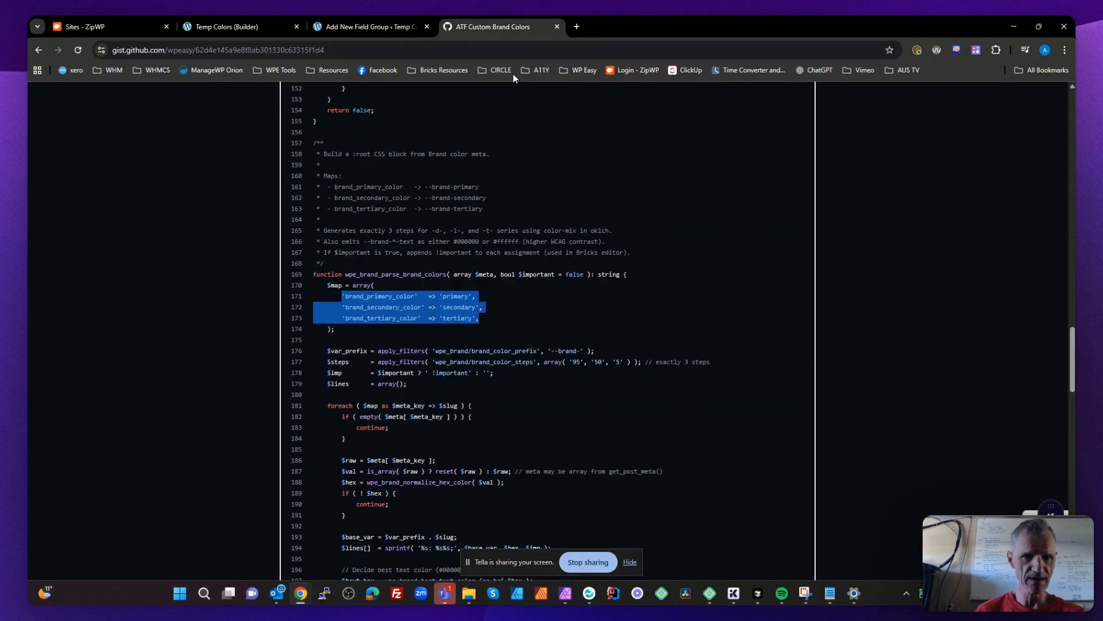
pyautogui.click(542, 329)
pyautogui.scroll(18, 509, 386)
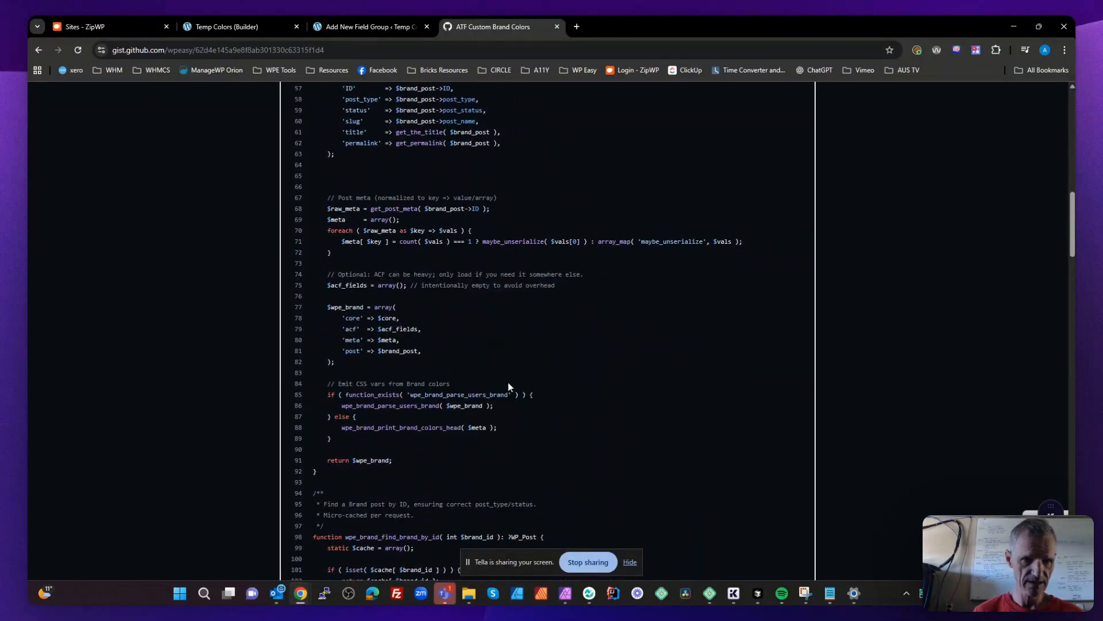
pyautogui.scroll(-1, 508, 386)
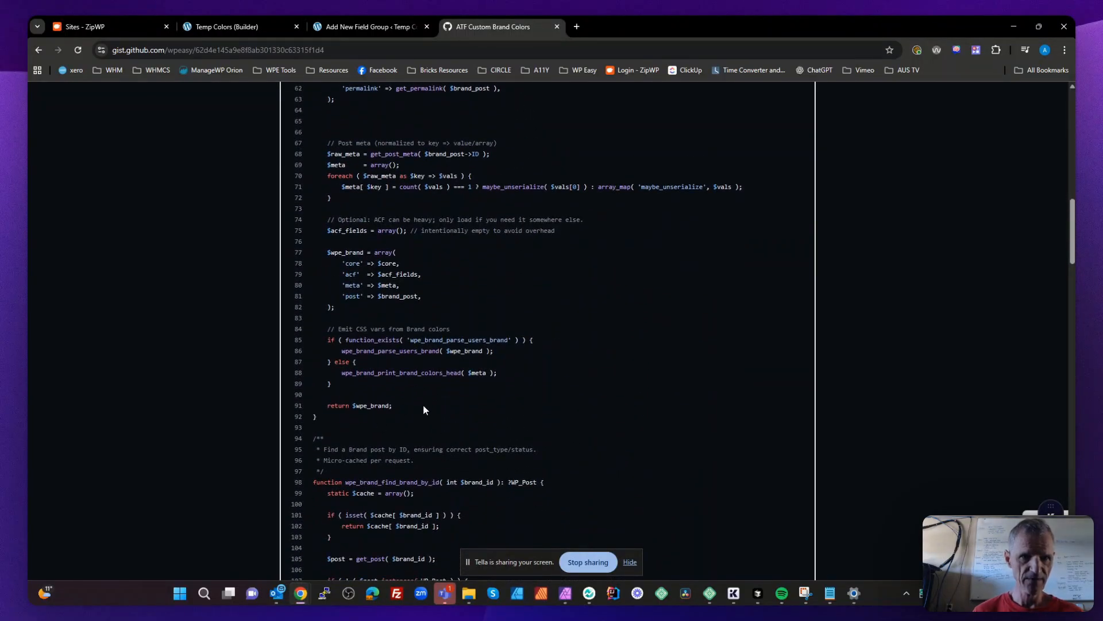
pyautogui.scroll(8, 423, 404)
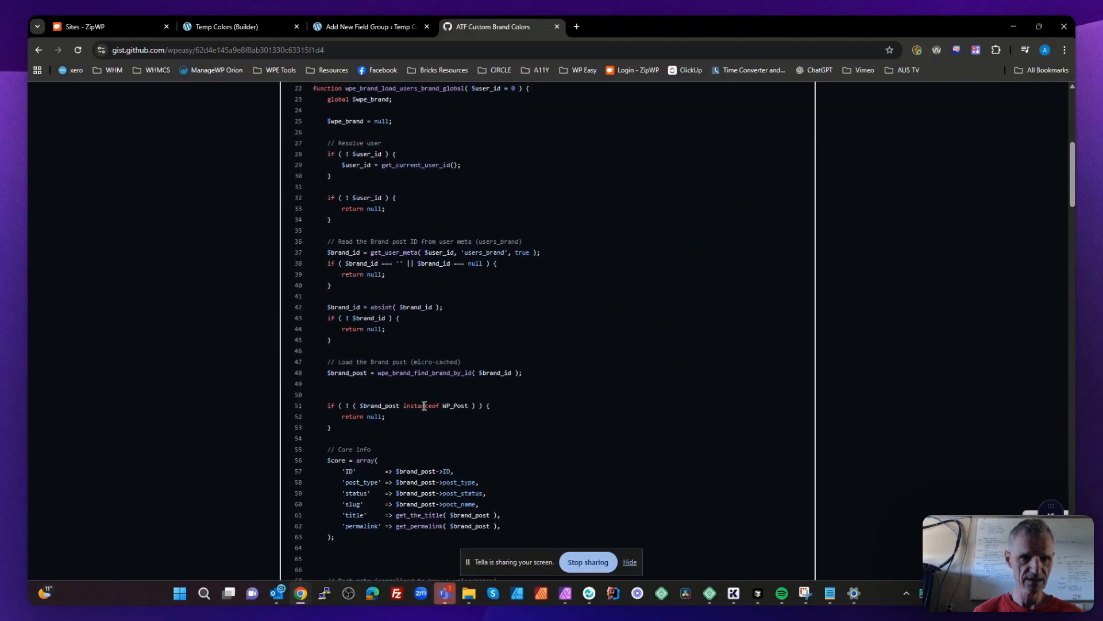
pyautogui.scroll(1, 424, 406)
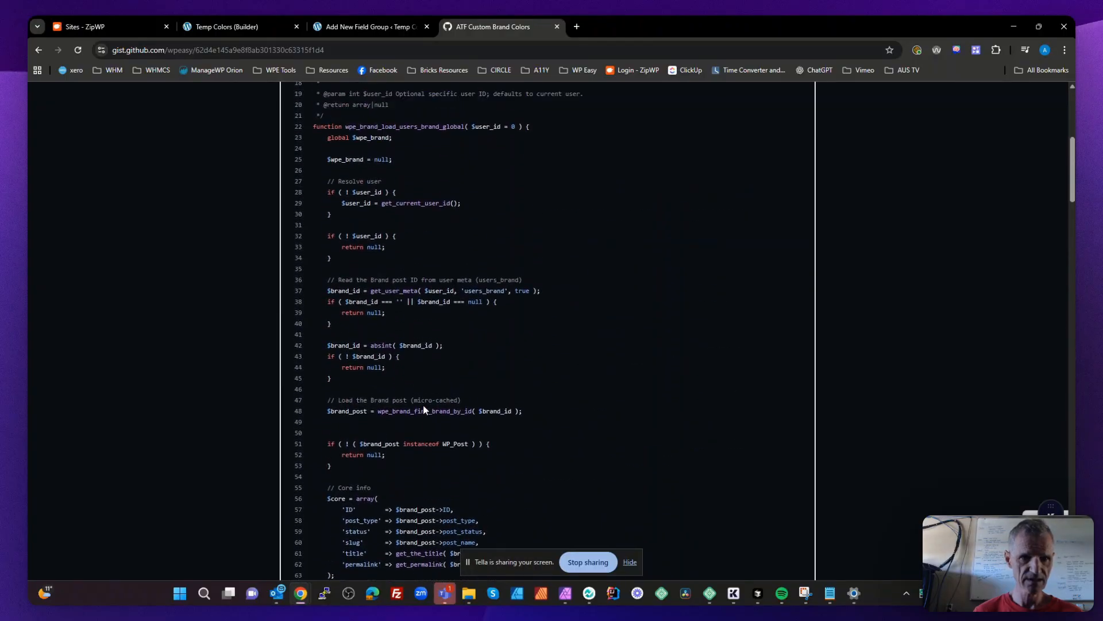
pyautogui.doubleClick(482, 307)
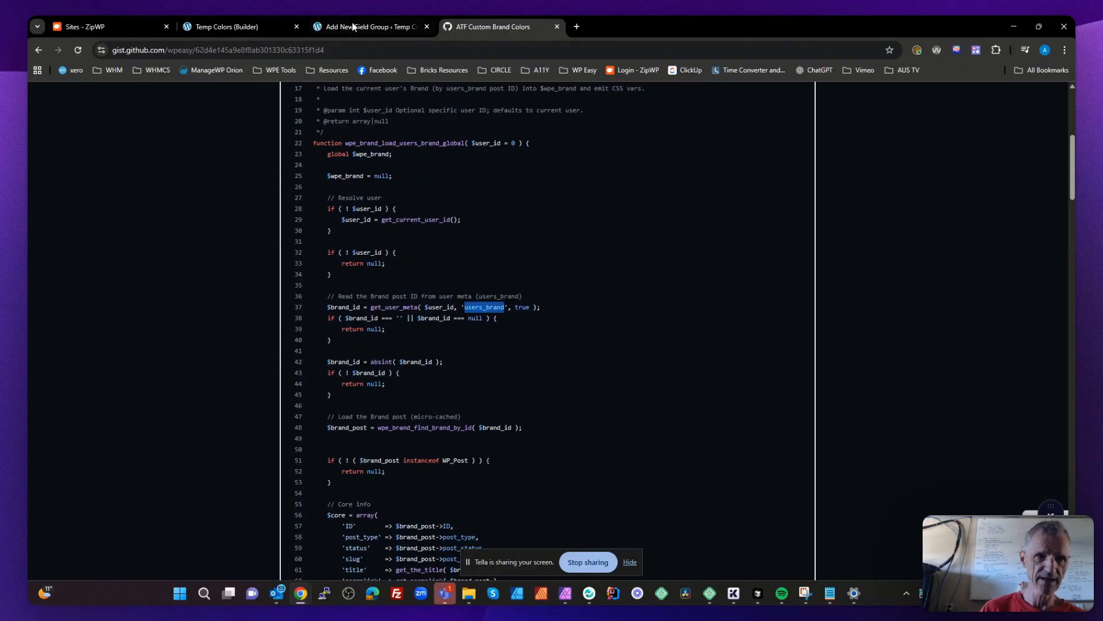
# - Return to the field group and change the field's label to "Users Brand" and its name to users_brand
pyautogui.click(336, 25)
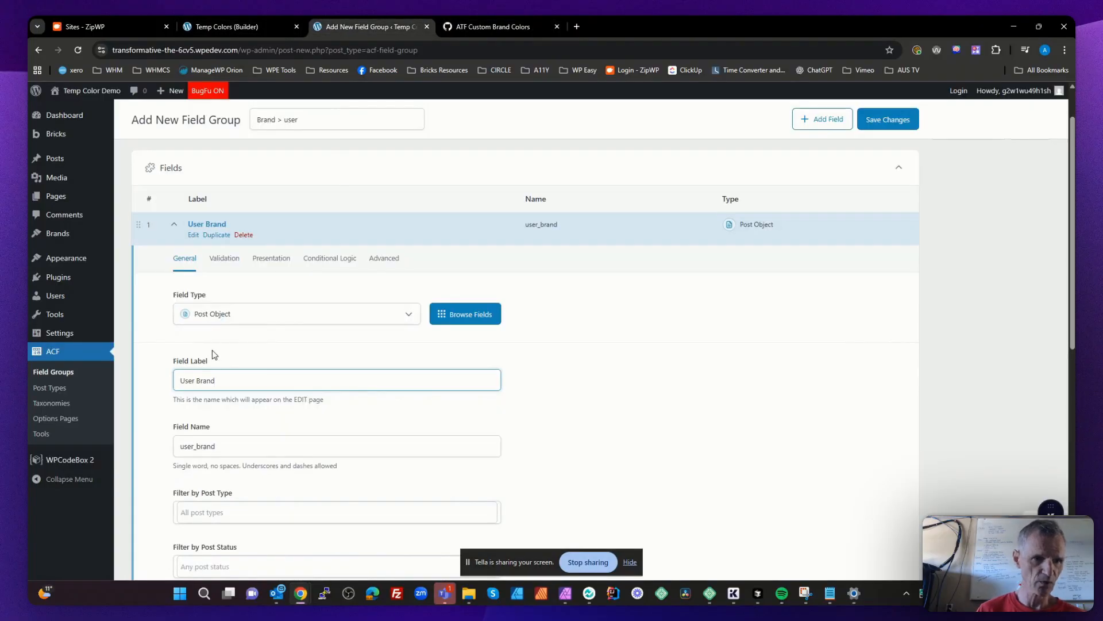
pyautogui.click(196, 379)
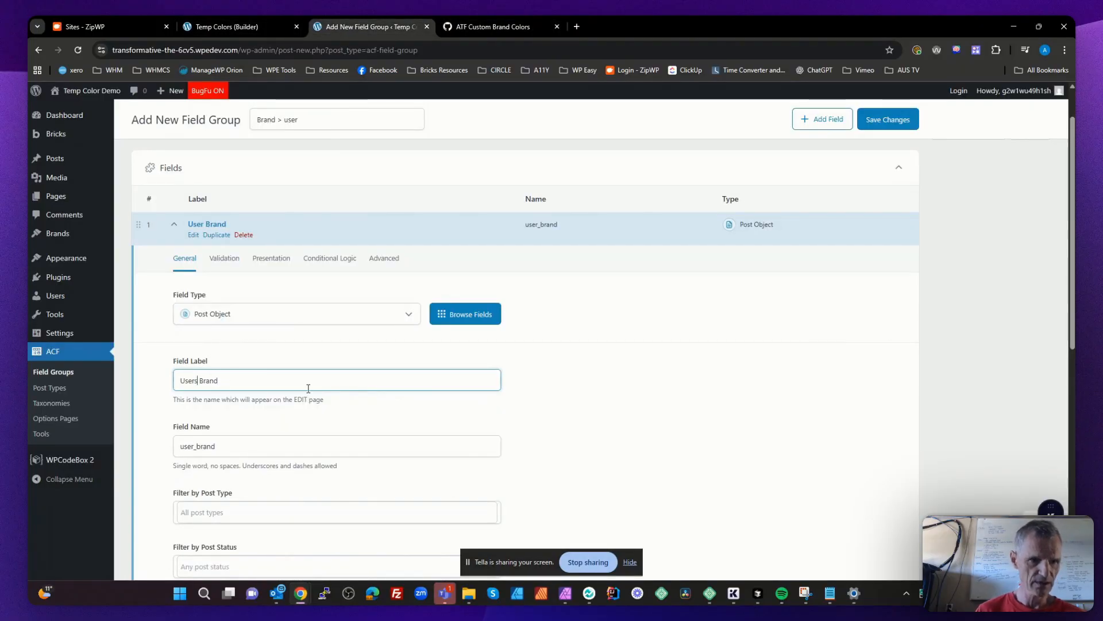
pyautogui.press('Tab')
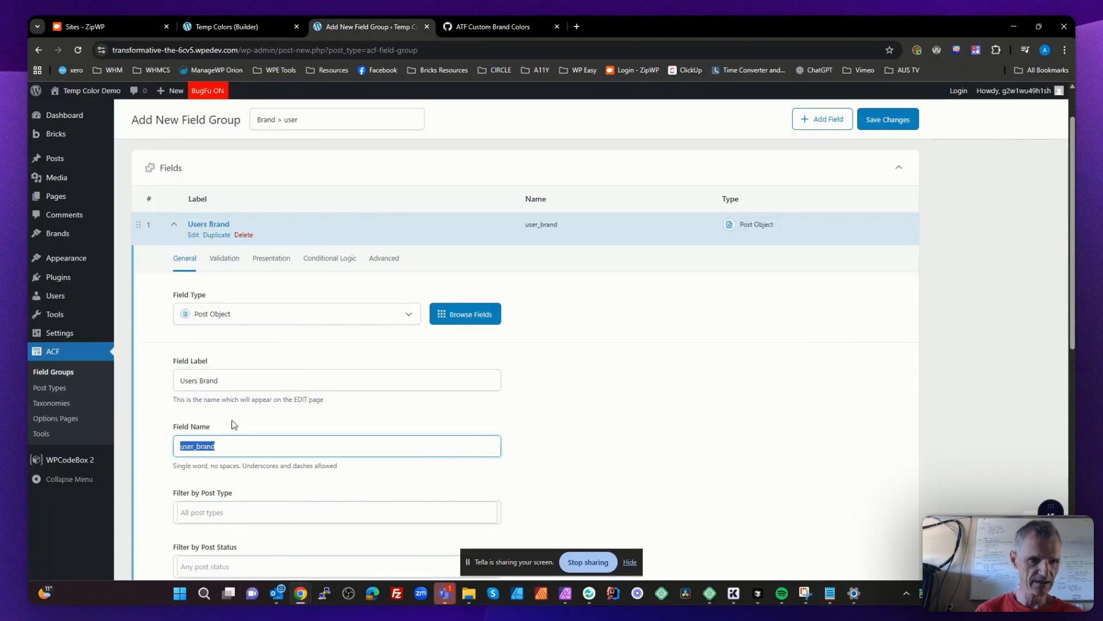
pyautogui.click(193, 447)
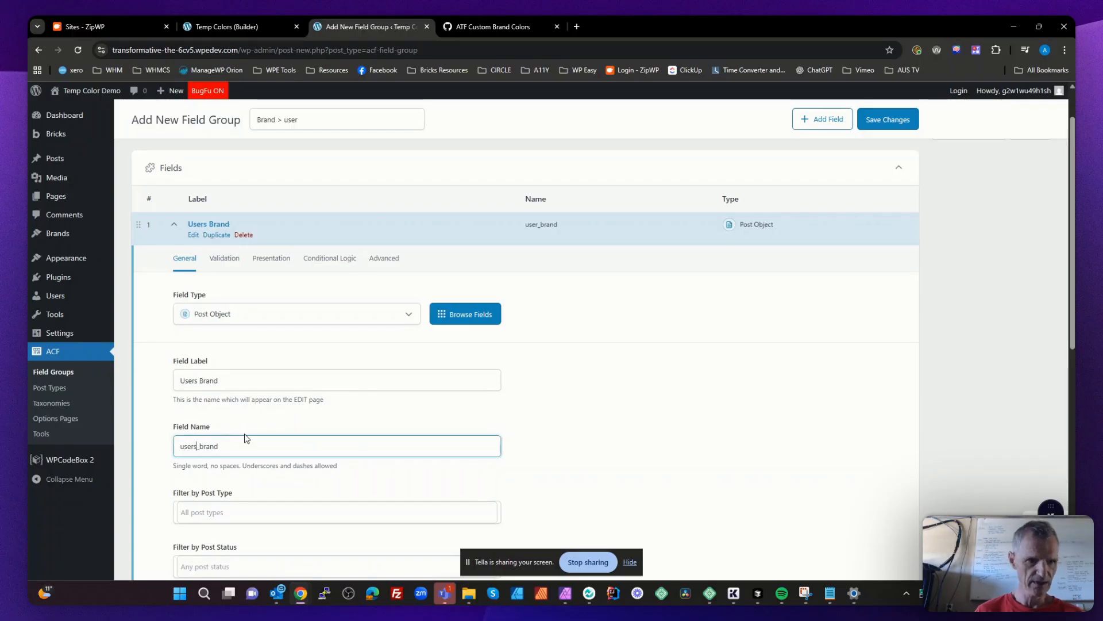
# - Filter the Users Brand field to the Brand post type and set its return format to Post ID
pyautogui.scroll(-2, 247, 438)
pyautogui.click(236, 403)
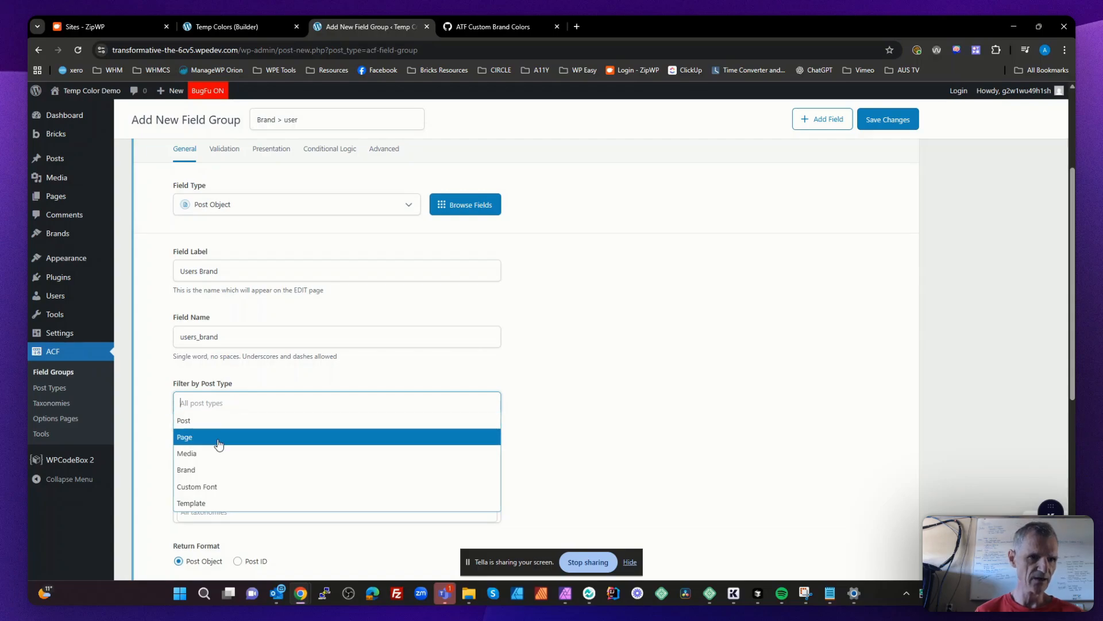
pyautogui.click(218, 469)
pyautogui.scroll(-4, 551, 428)
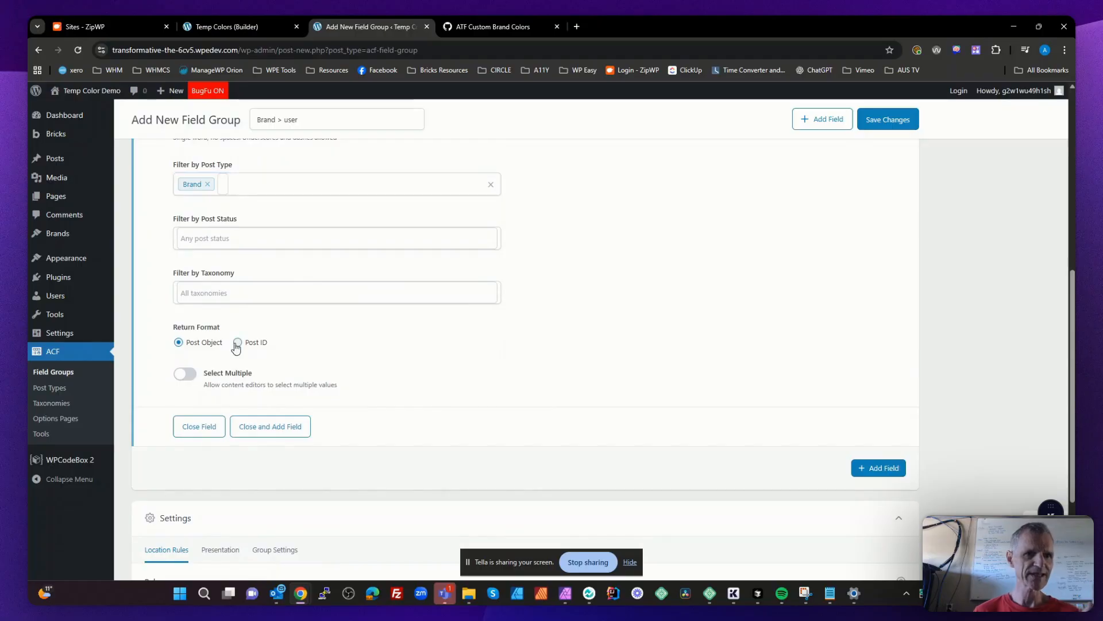
pyautogui.click(235, 343)
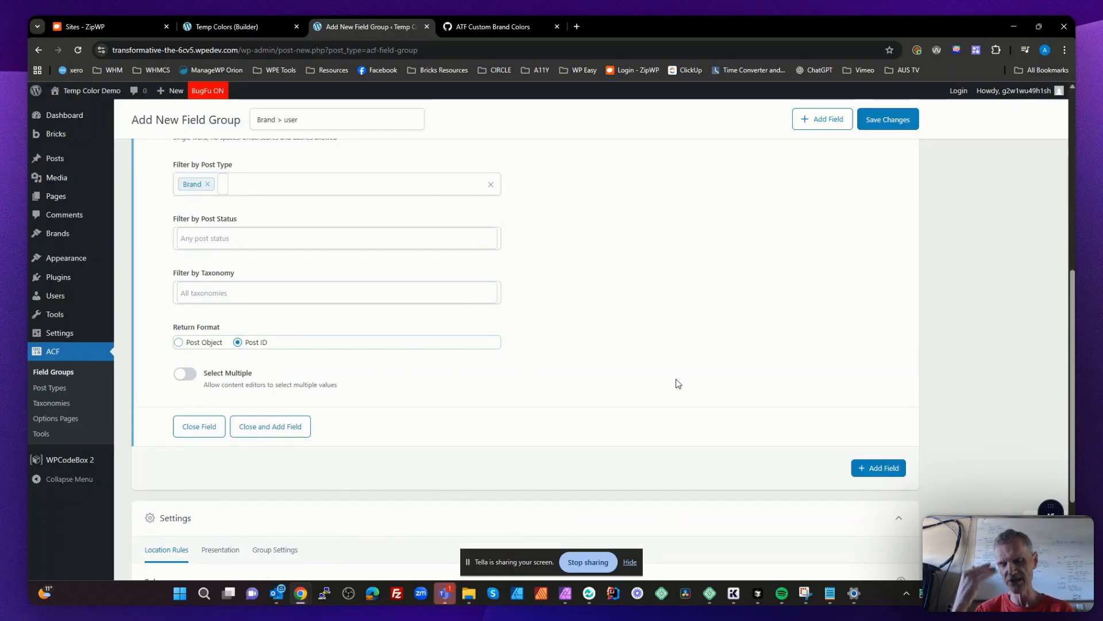
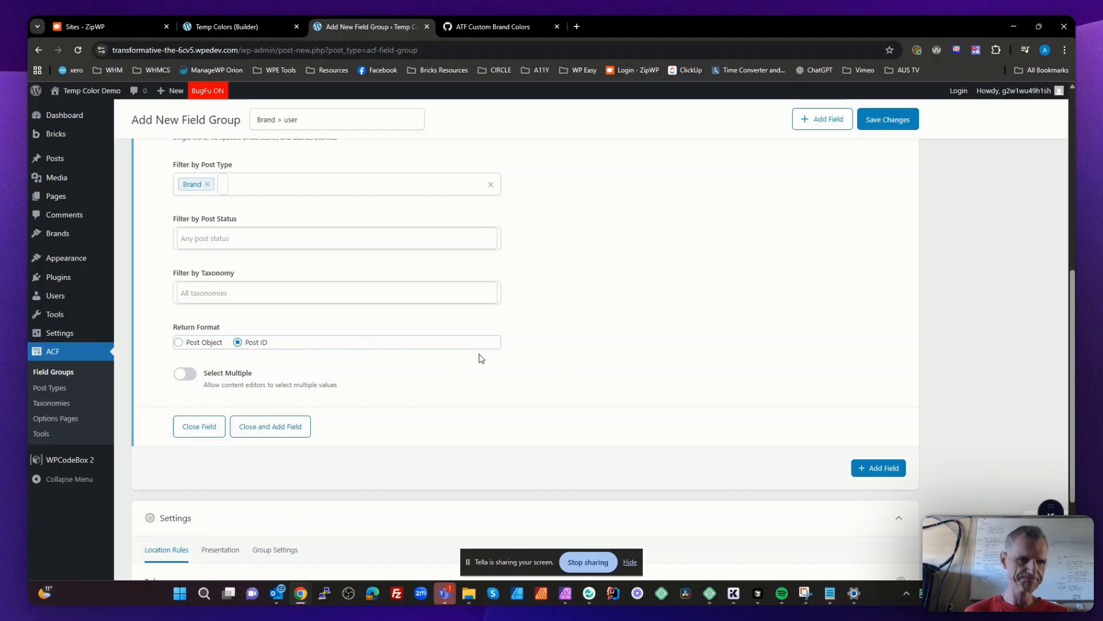
# - Allow null values for the Users Brand field and save the field group
pyautogui.scroll(3, 479, 357)
pyautogui.scroll(1, 474, 348)
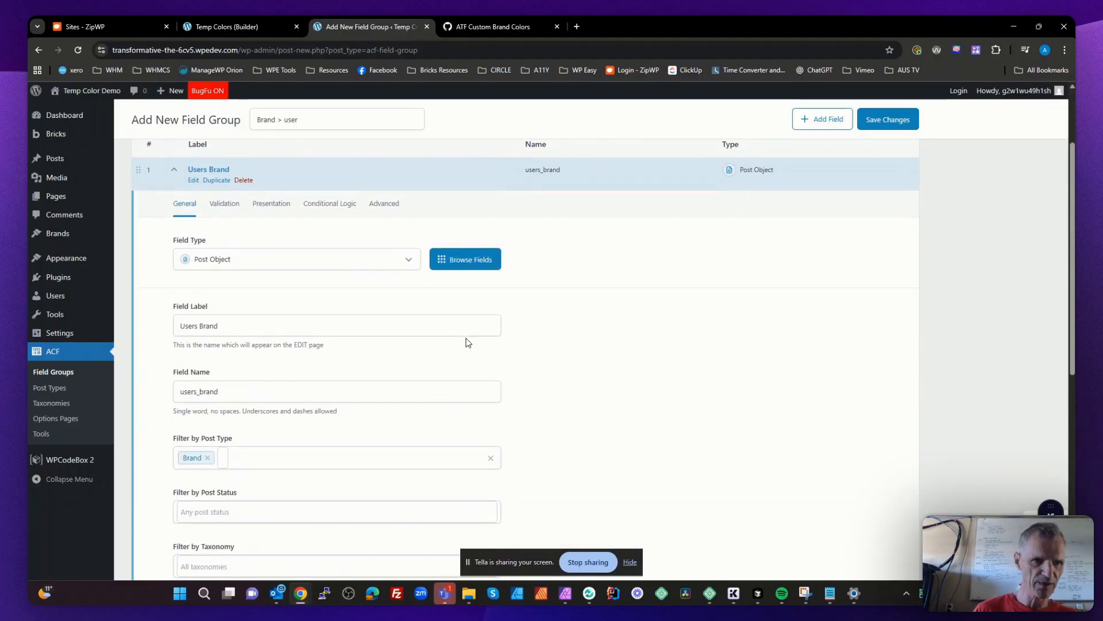
pyautogui.click(230, 206)
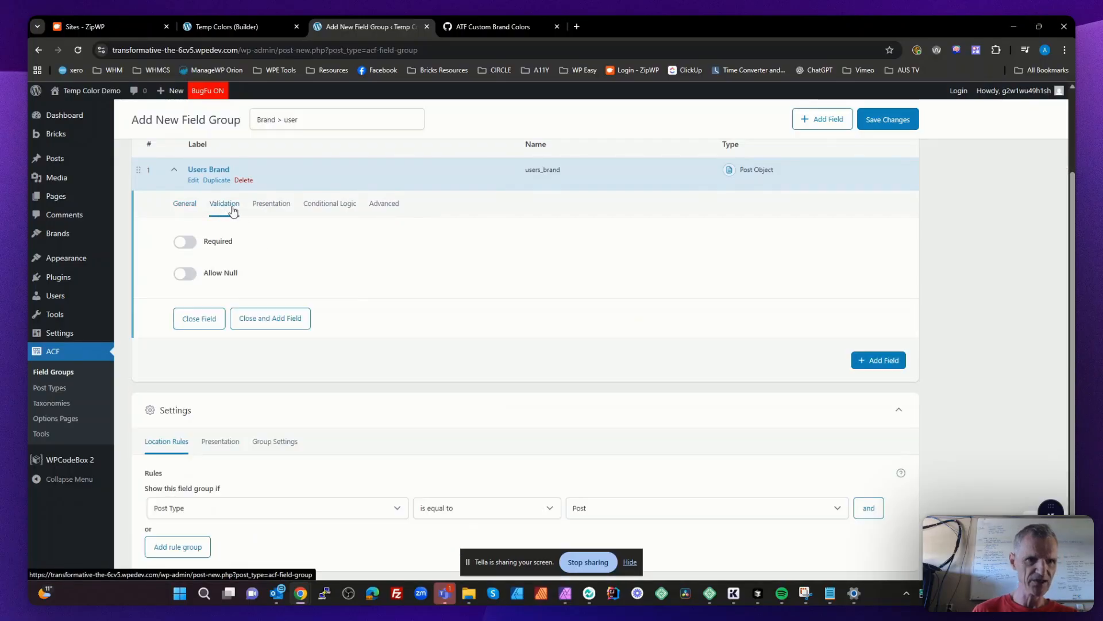
pyautogui.click(191, 273)
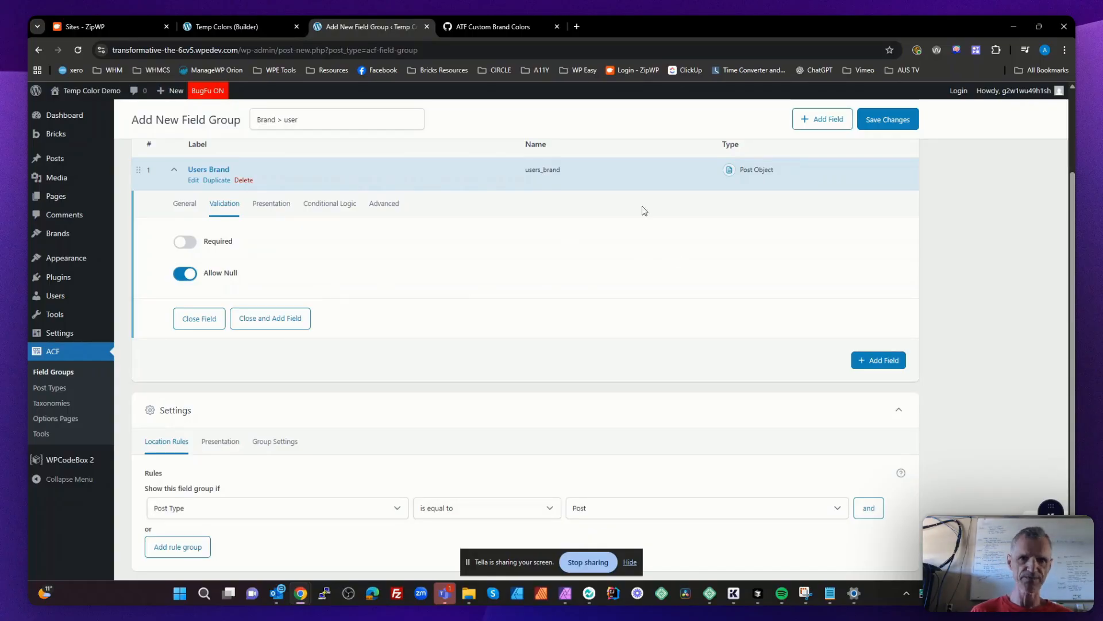
pyautogui.click(887, 120)
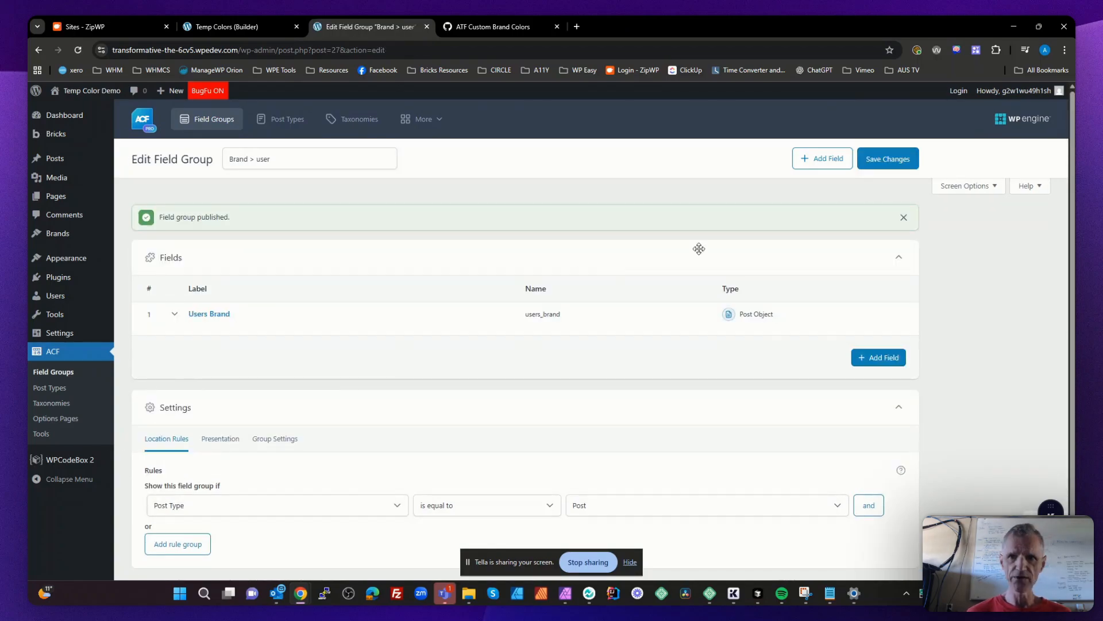
# - Open the logged-in user's profile and look through it for the Users Brand field
pyautogui.moveTo(1014, 91)
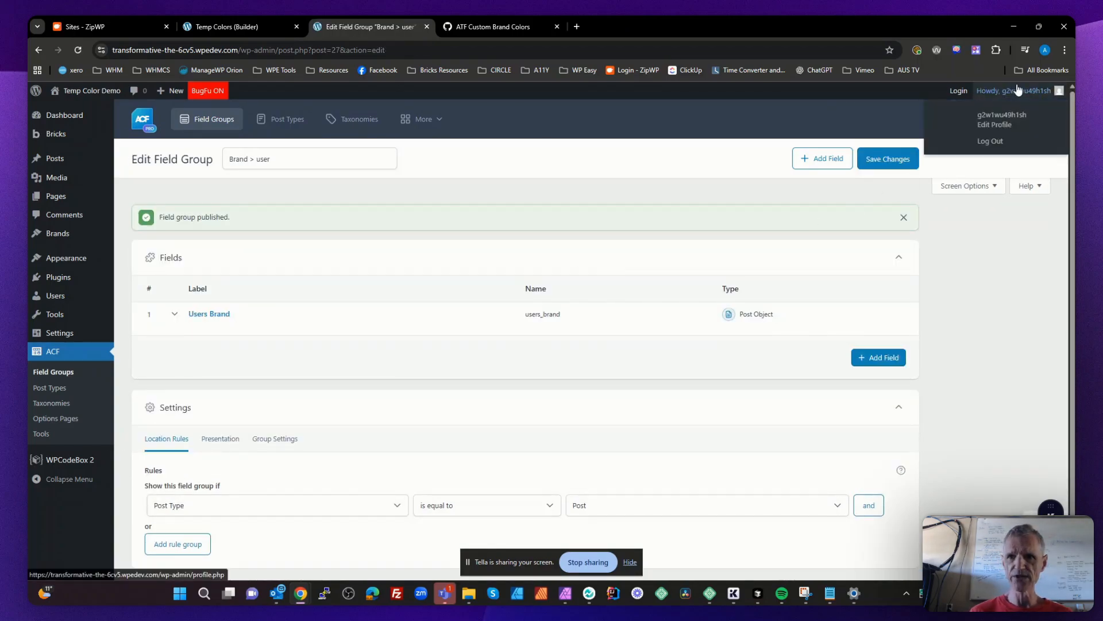
pyautogui.click(997, 125)
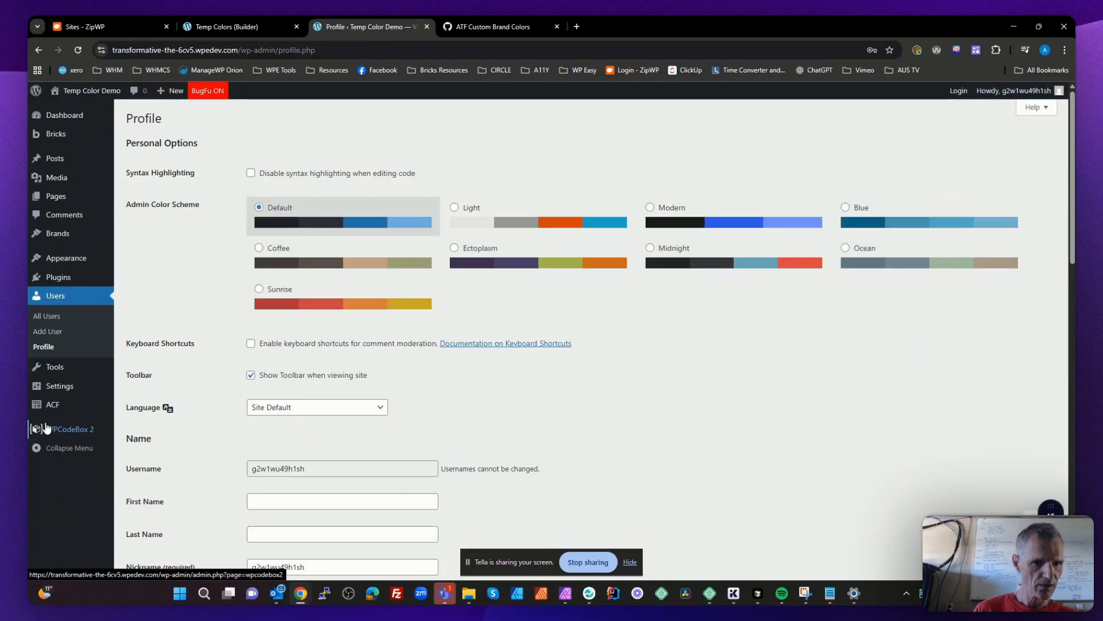
pyautogui.scroll(-4, 337, 420)
pyautogui.scroll(-12, 337, 420)
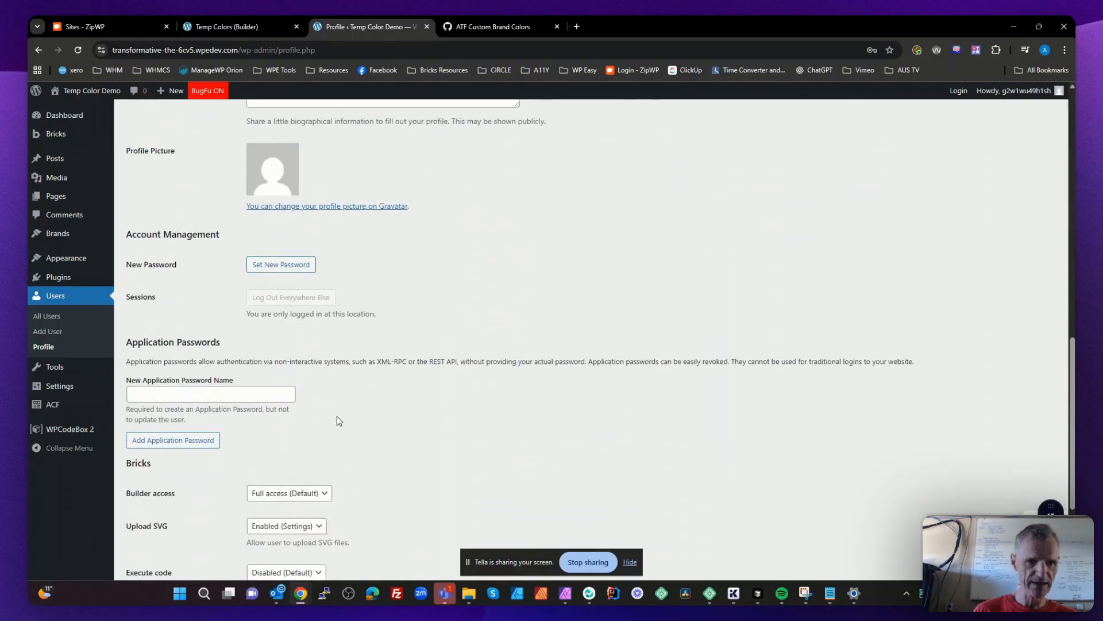
pyautogui.scroll(15, 339, 419)
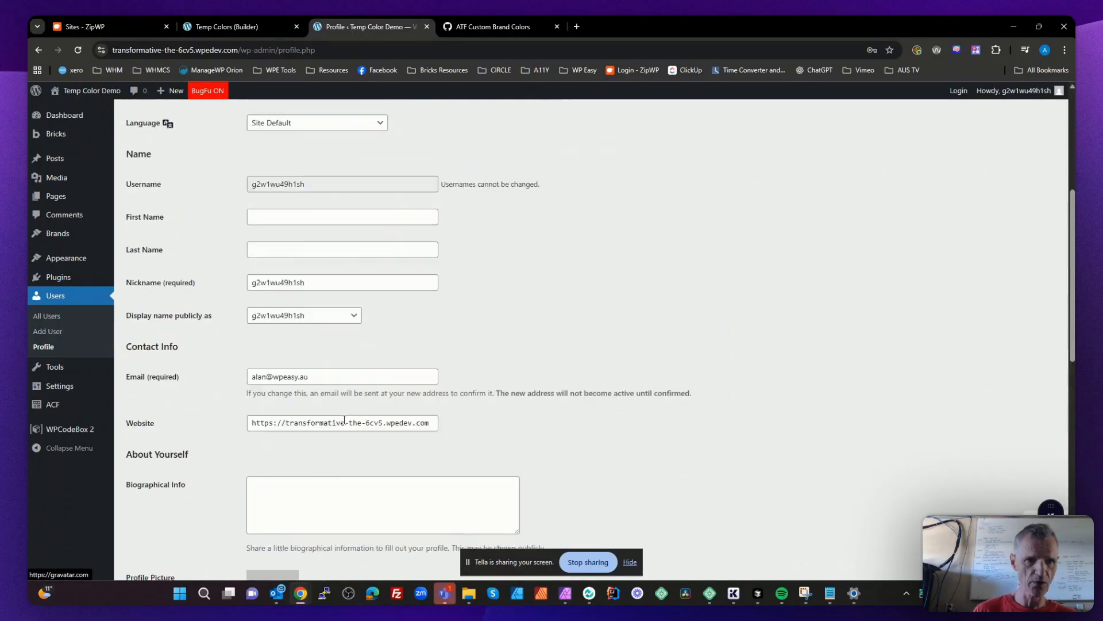
pyautogui.scroll(2, 345, 423)
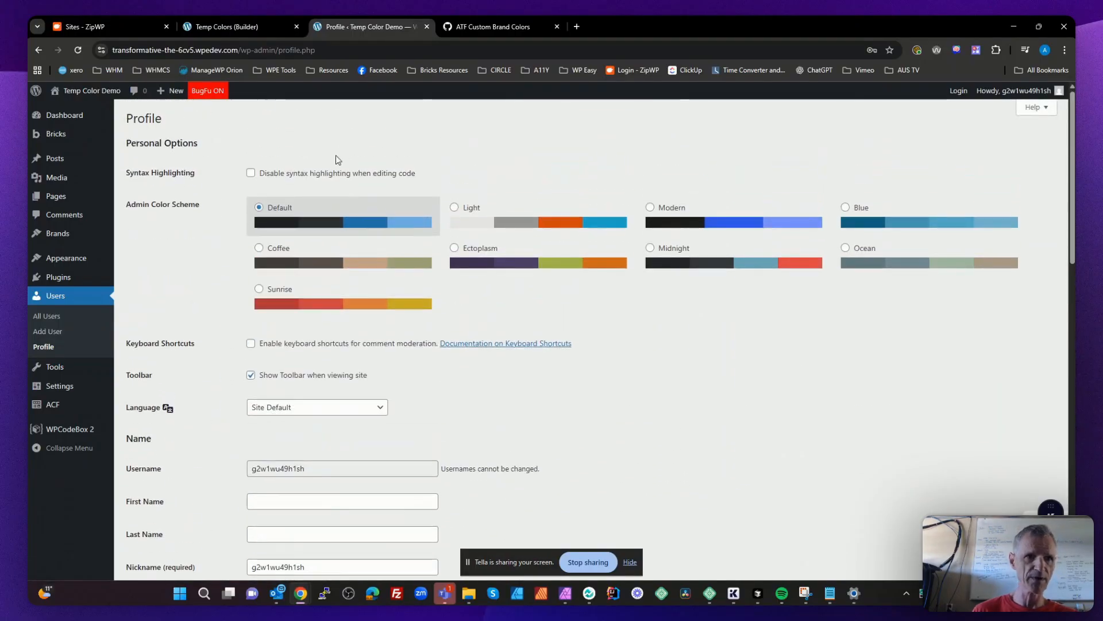
# - Reopen the Brand > user field group, set its location rule to User Form is equal to All, and save it
pyautogui.click(57, 407)
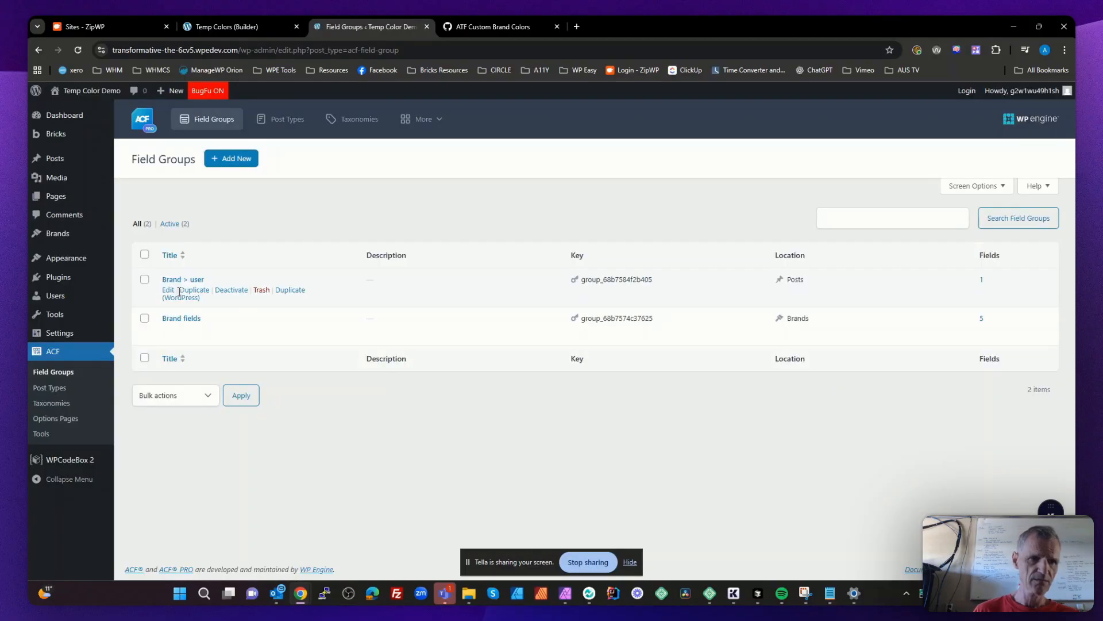
pyautogui.click(168, 289)
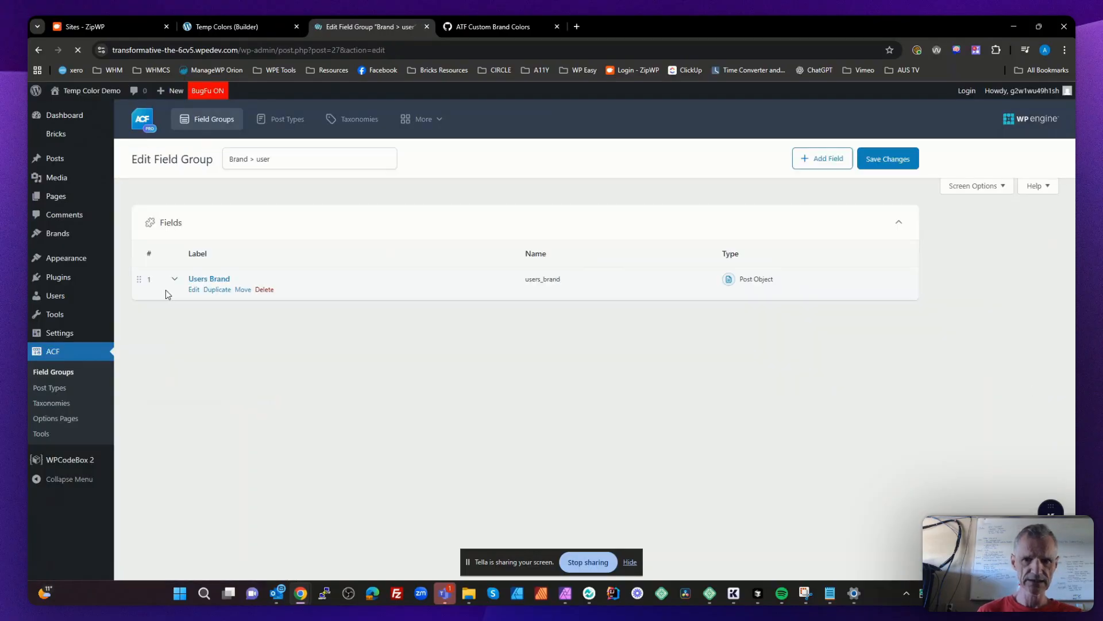
pyautogui.click(373, 475)
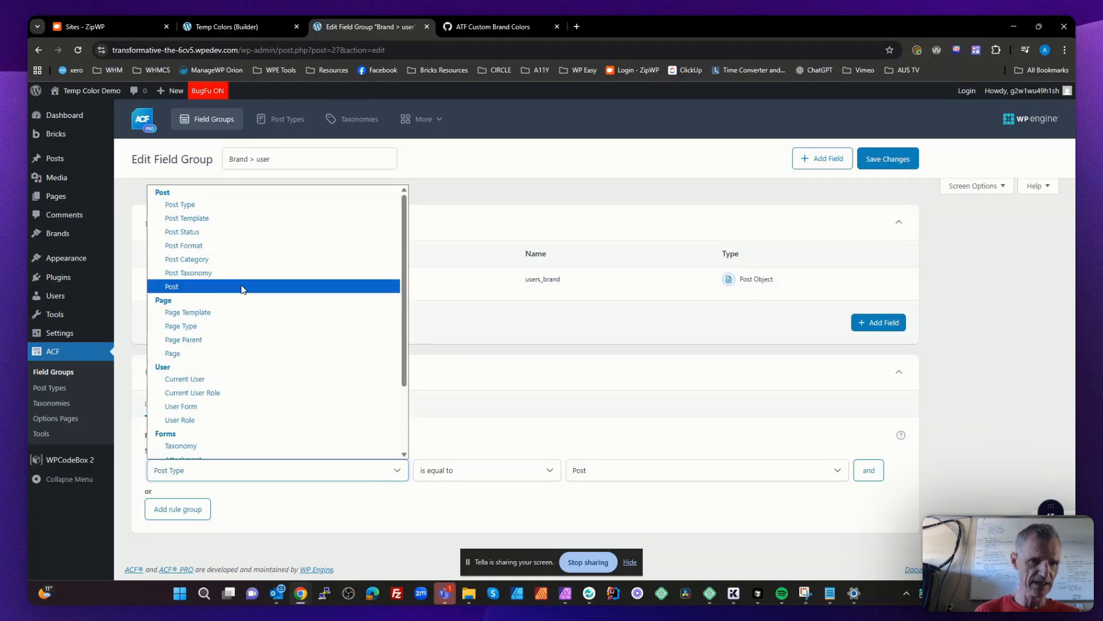
pyautogui.click(200, 407)
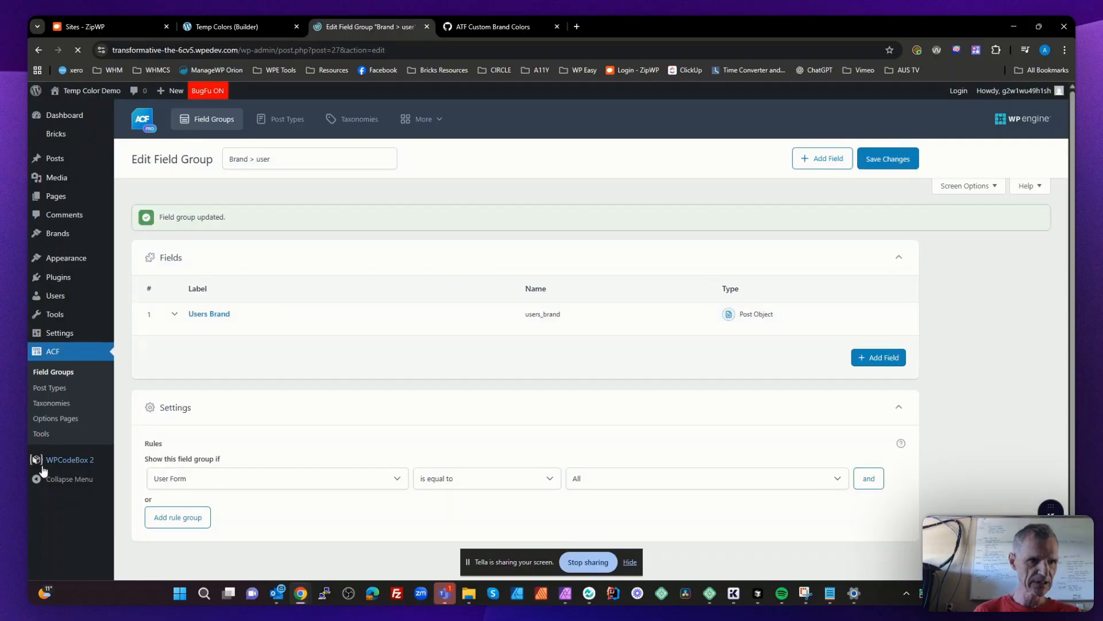
# - Edit the administrator's profile from the users list, set Users Brand to Main Brand, and update the profile
pyautogui.click(51, 299)
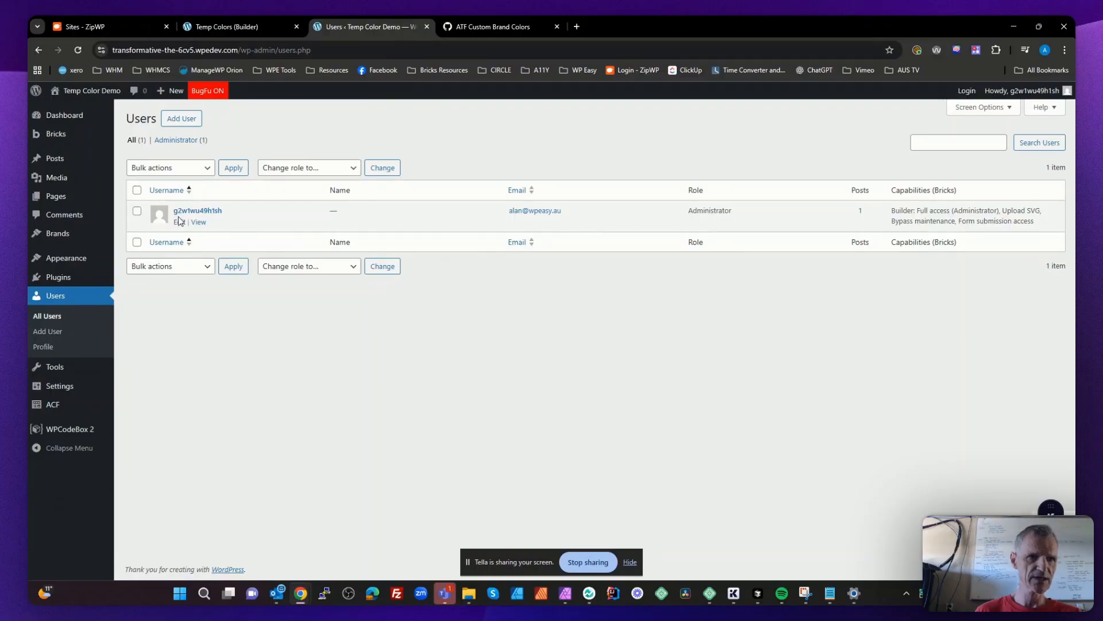
pyautogui.click(179, 222)
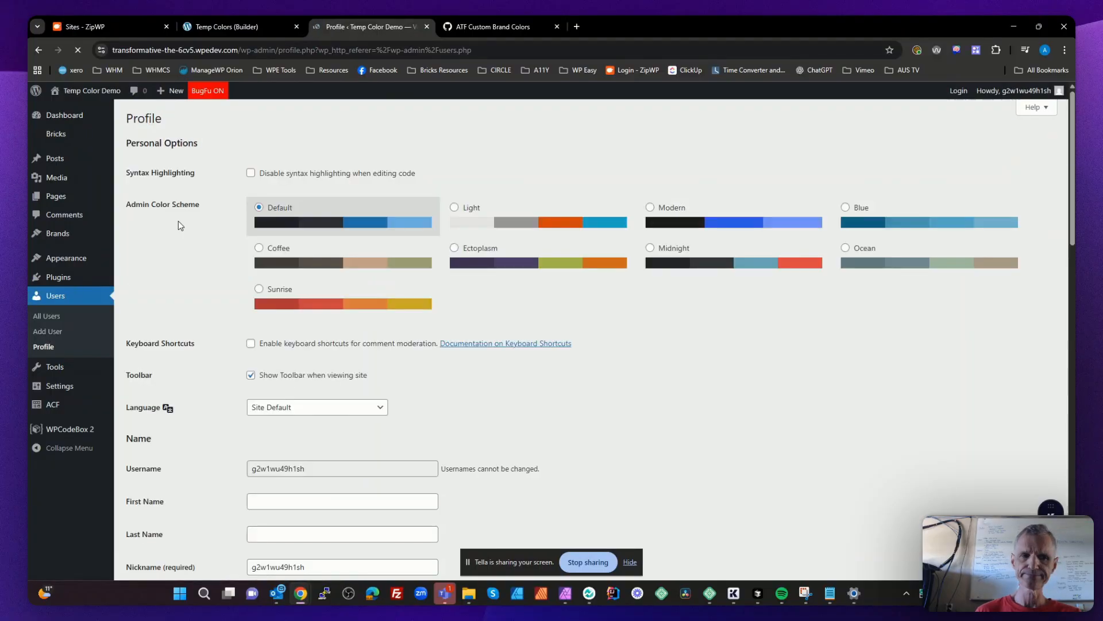
pyautogui.scroll(-10, 288, 309)
pyautogui.scroll(-6, 290, 313)
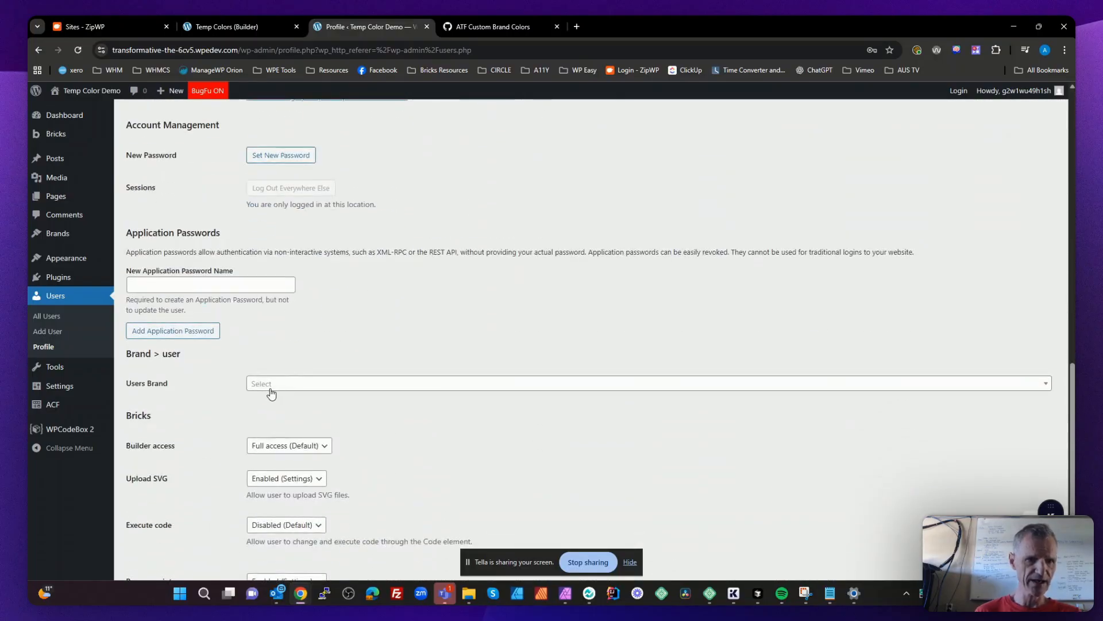
pyautogui.click(271, 390)
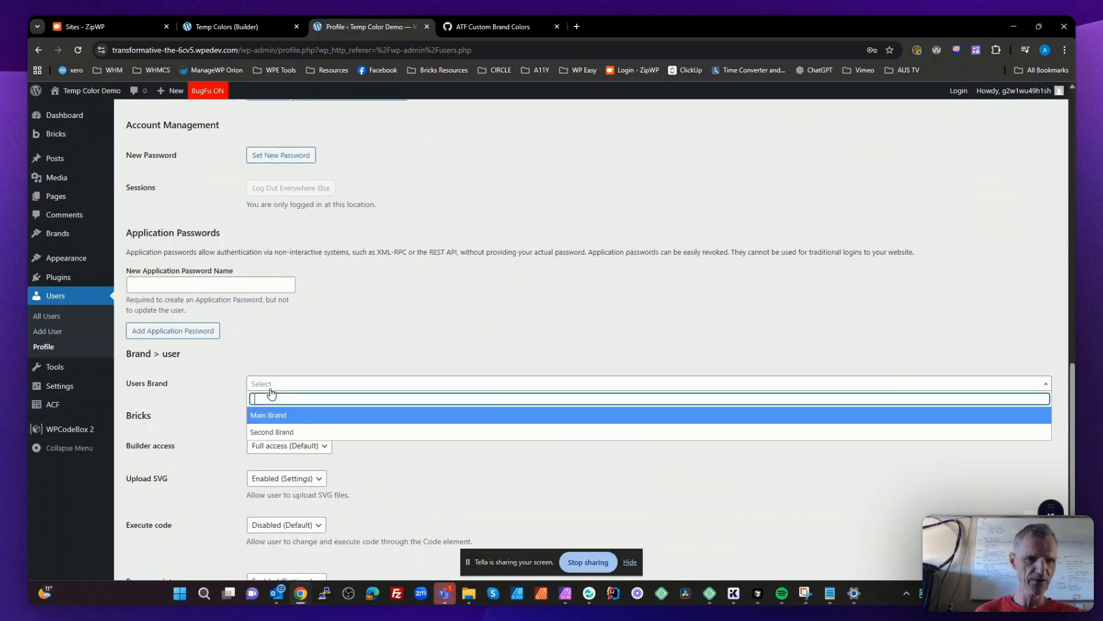
pyautogui.click(279, 420)
pyautogui.scroll(-2, 345, 382)
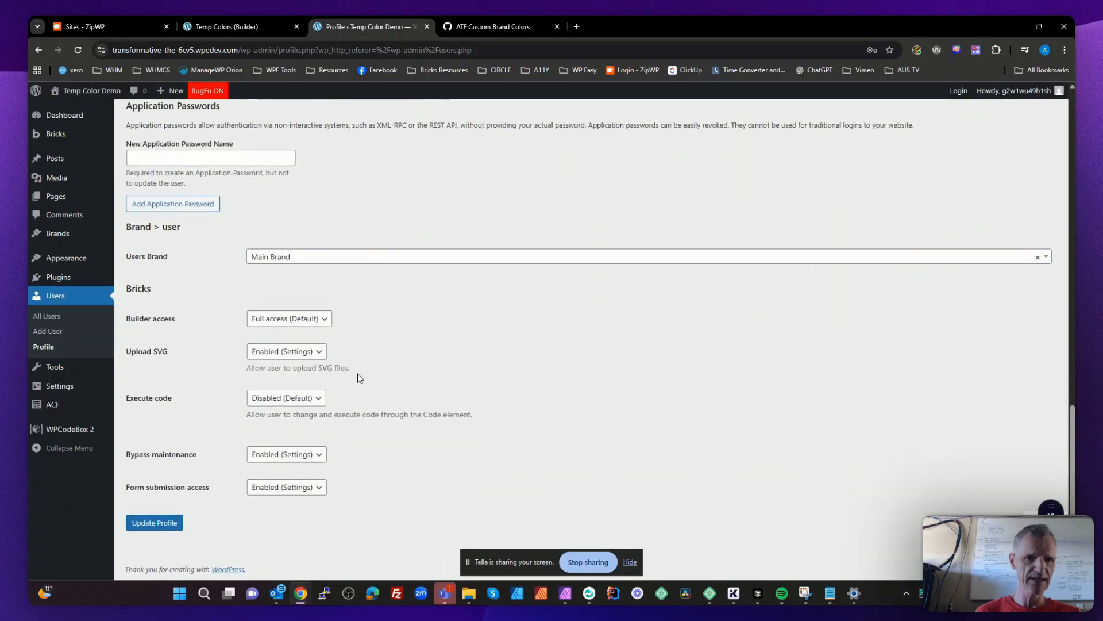
pyautogui.click(170, 528)
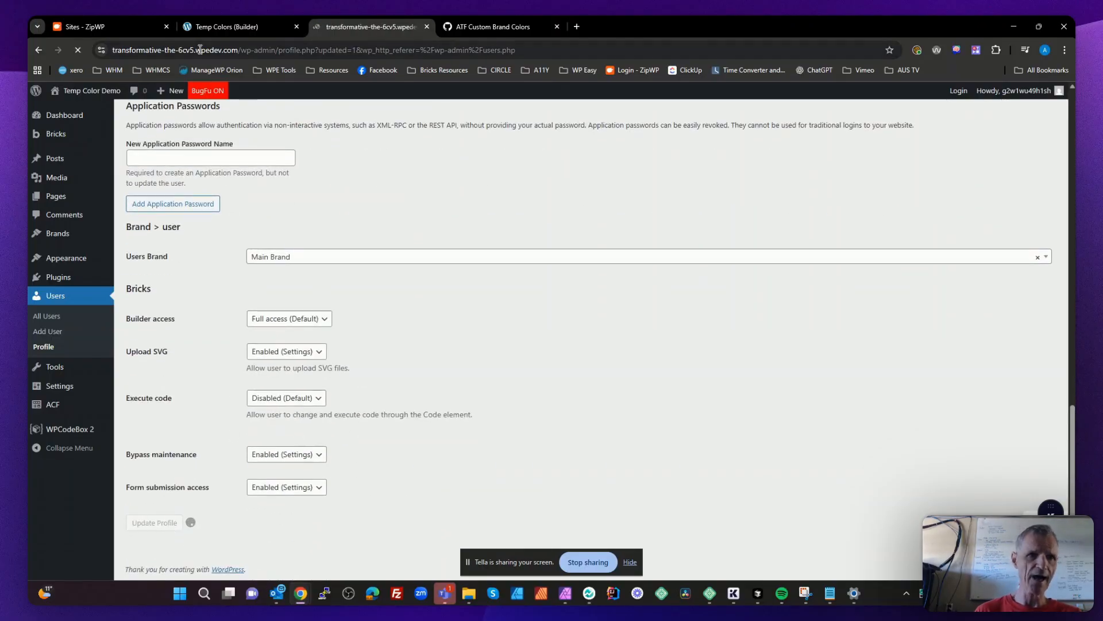
# - Open the Temp Colors page on the front end and compare its section colors with the builder canvas
pyautogui.click(246, 27)
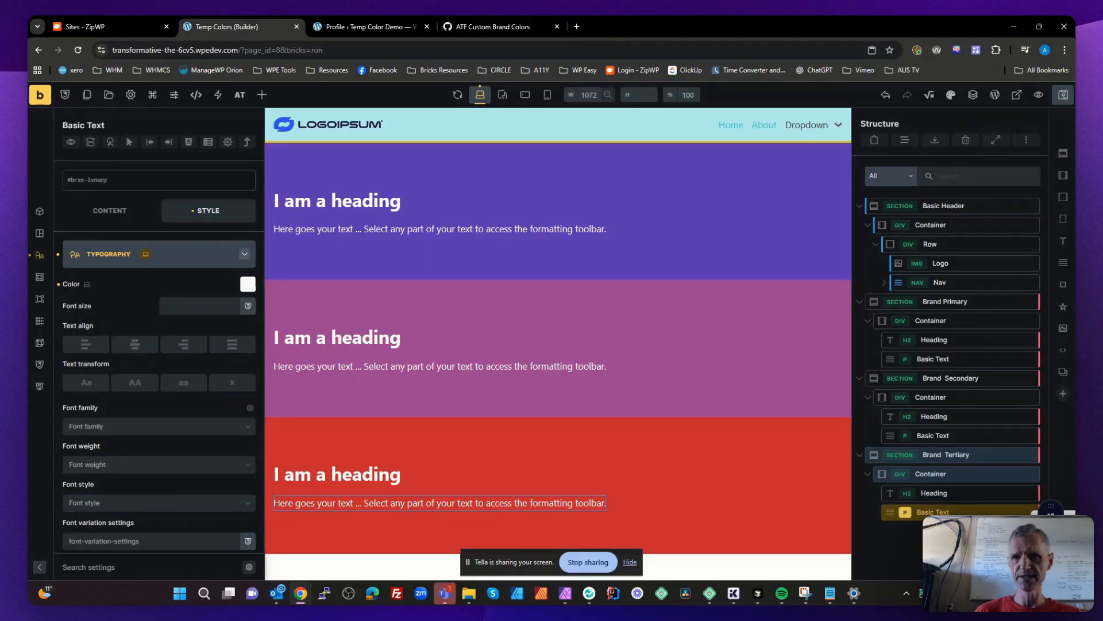
pyautogui.click(1016, 95)
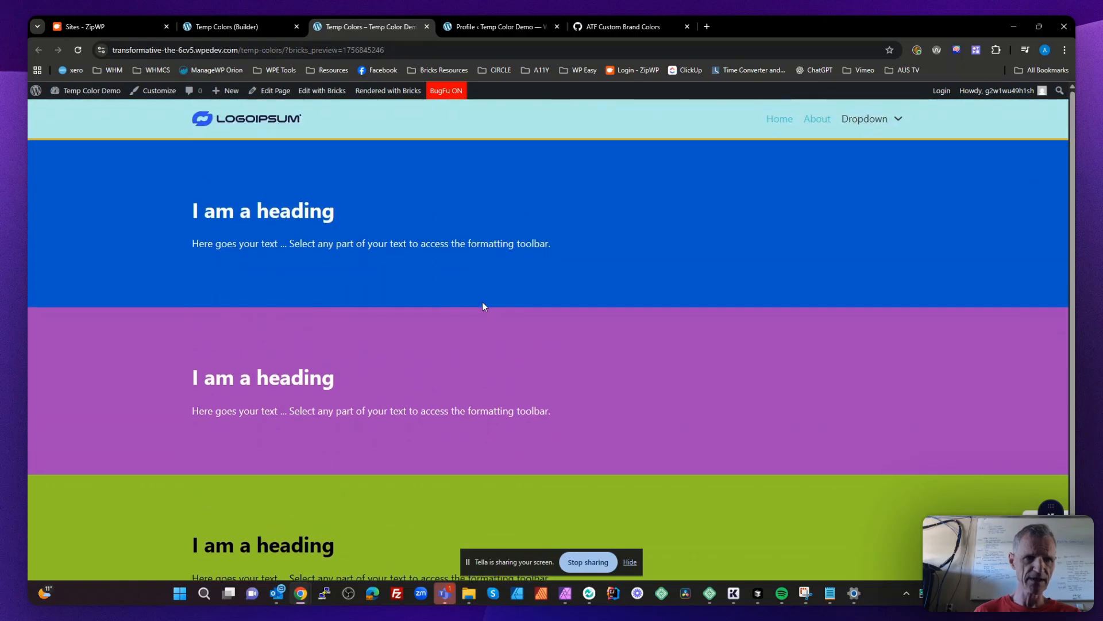
pyautogui.click(249, 26)
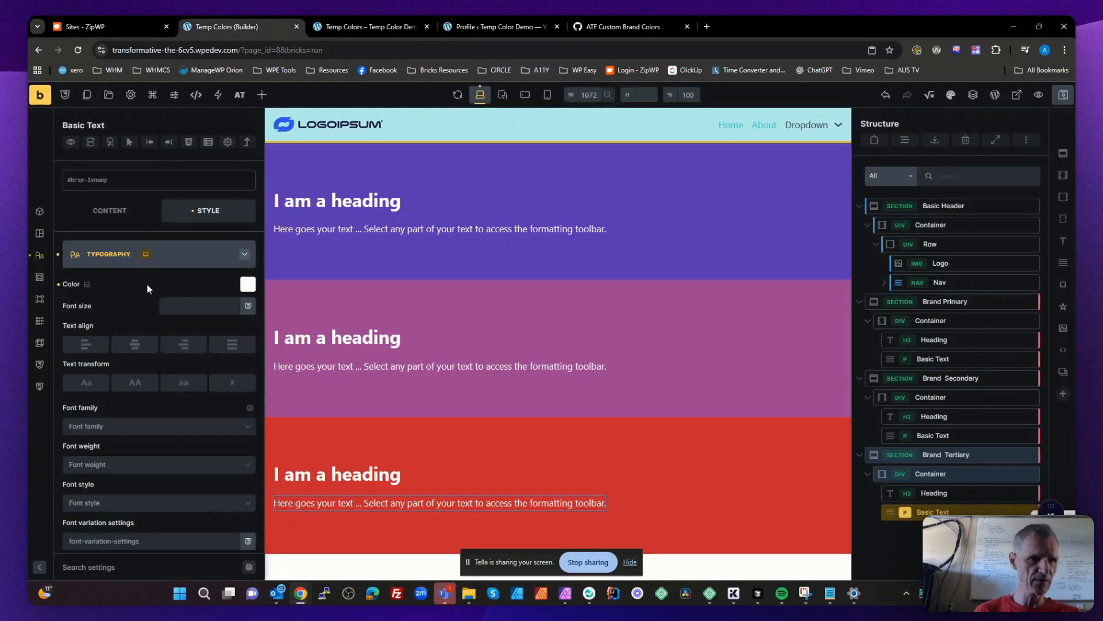
pyautogui.click(357, 28)
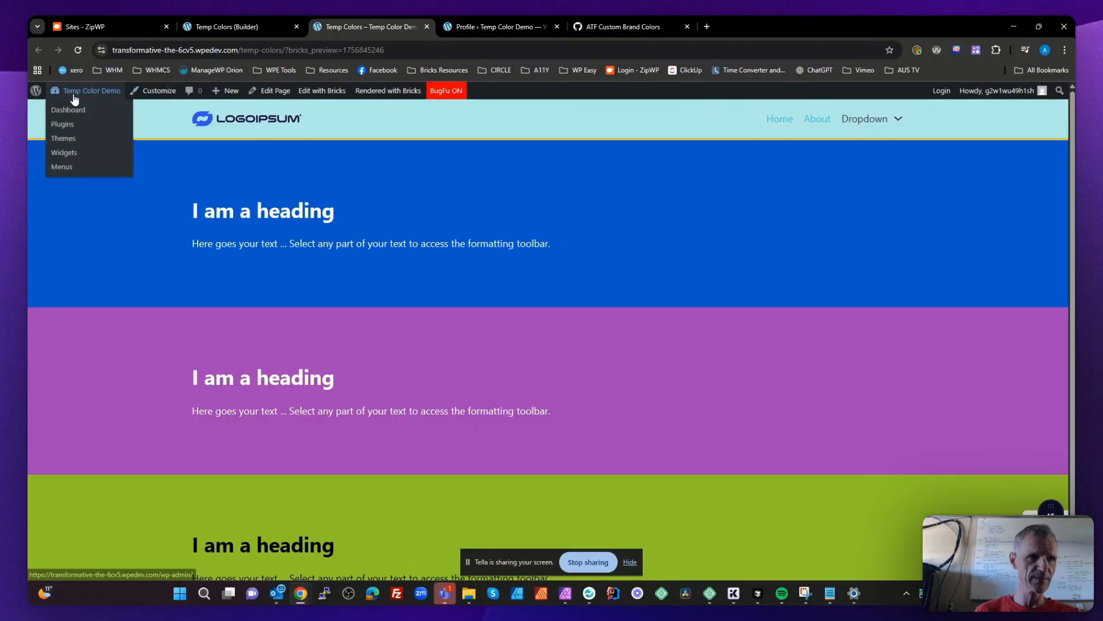
# - Open the Main Brand post for editing in a separate admin tab and compare its brand colors with the front-end page
pyautogui.rightClick(74, 99)
pyautogui.click(98, 109)
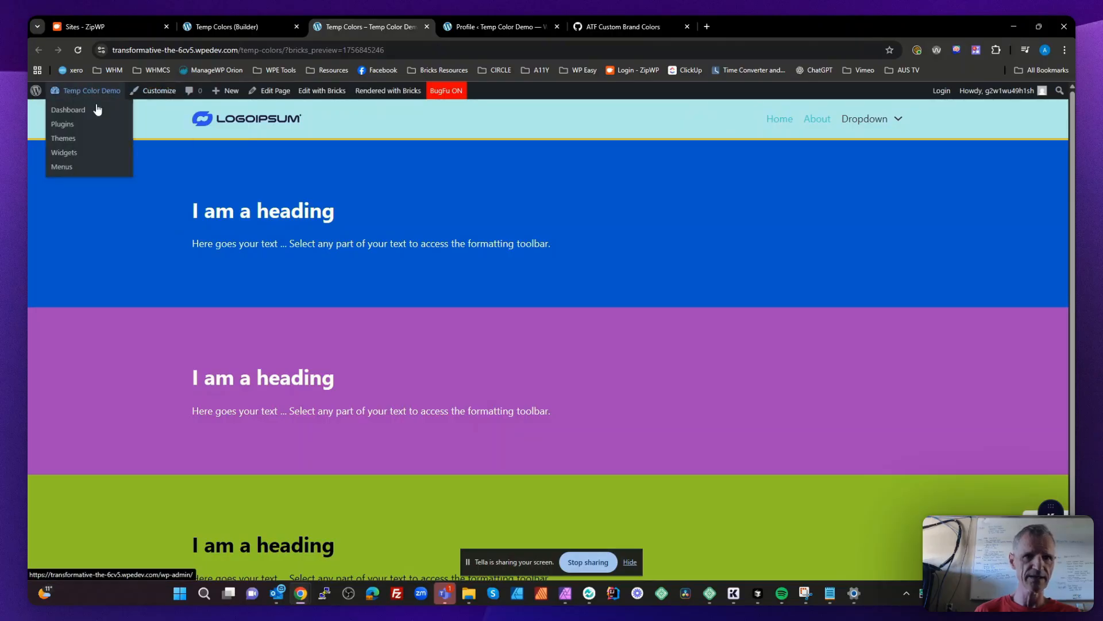
pyautogui.click(493, 26)
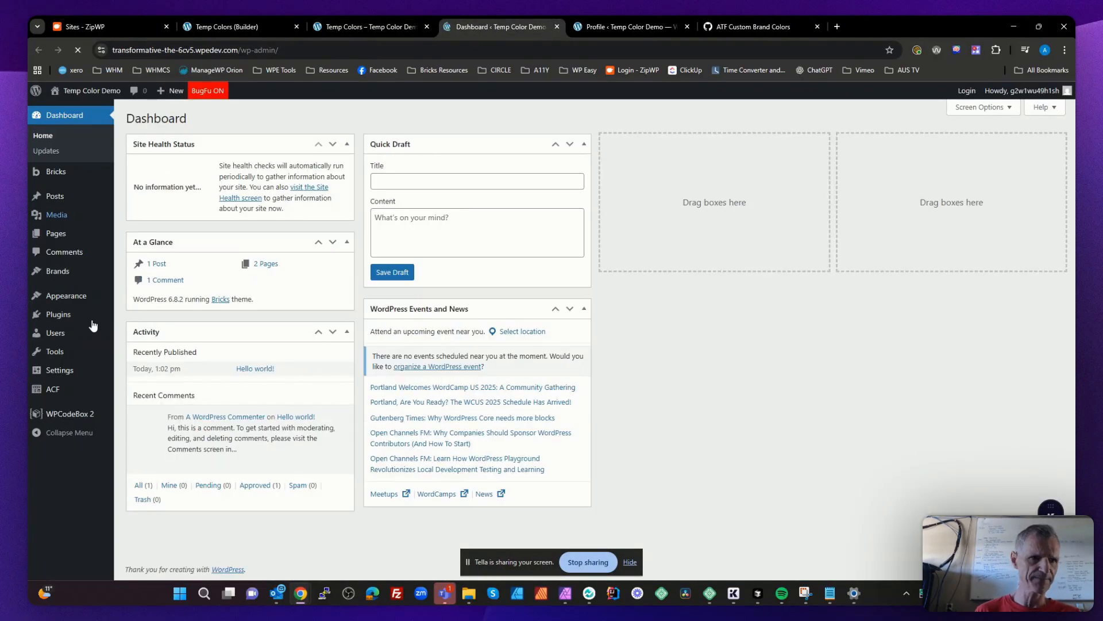
pyautogui.click(56, 267)
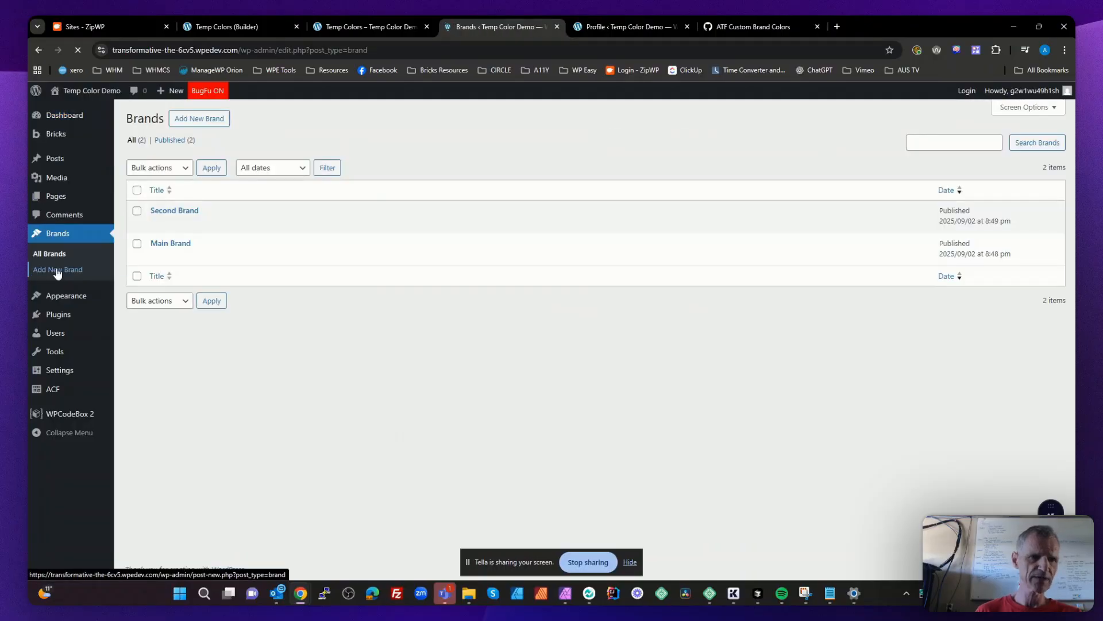
pyautogui.moveTo(156, 265)
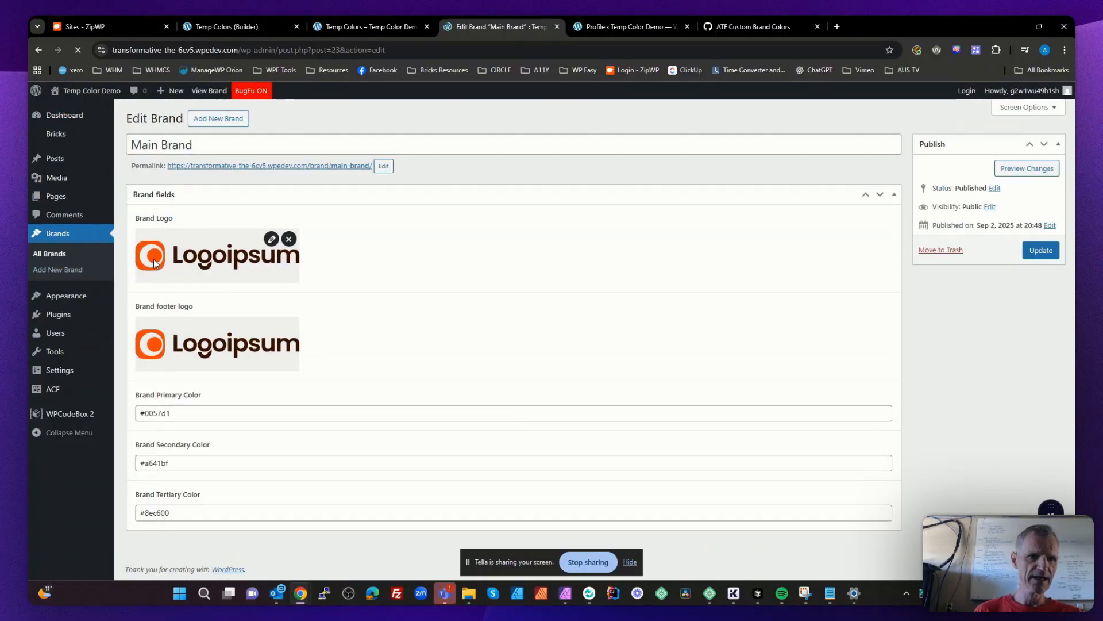
pyautogui.moveTo(264, 324)
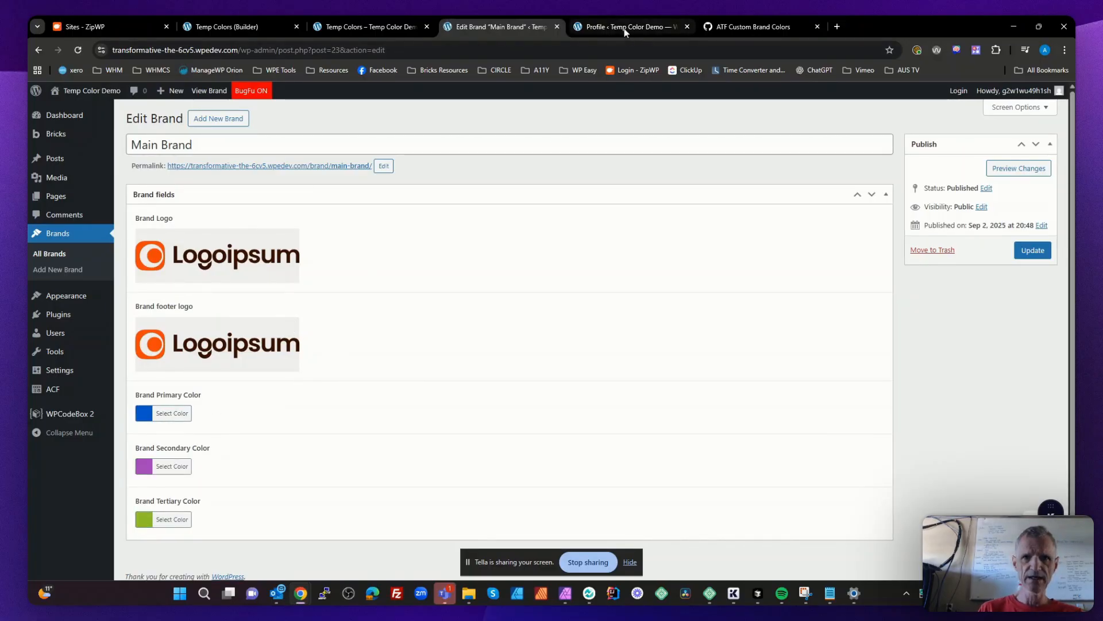
pyautogui.click(384, 30)
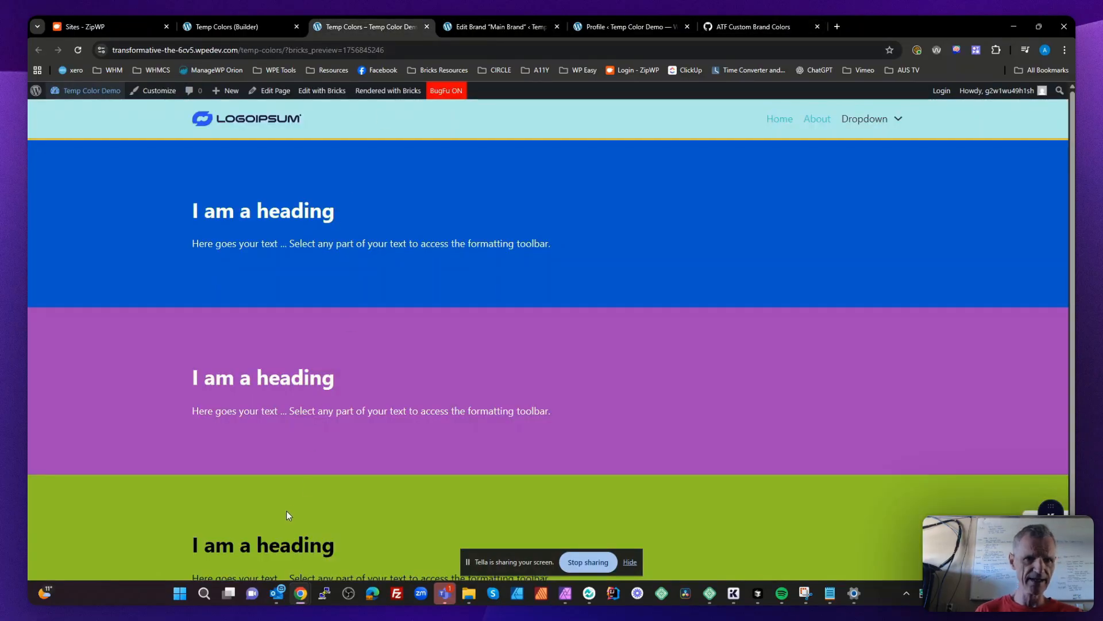
# - Return to the user profile, change Users Brand to Second Brand, and update the profile
pyautogui.click(593, 30)
pyautogui.scroll(-9, 296, 384)
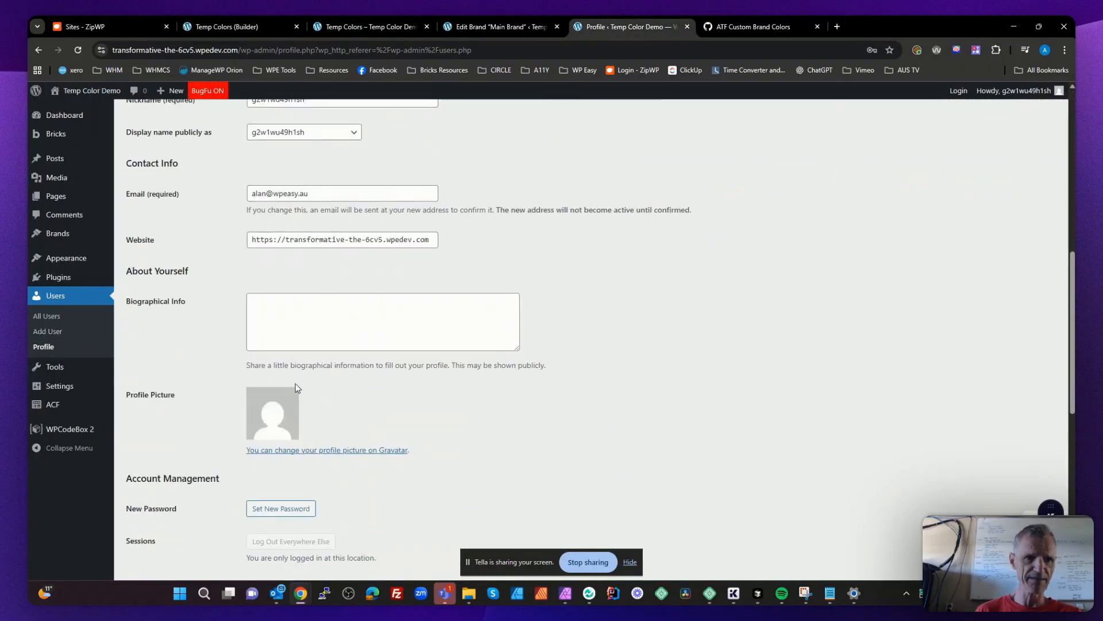
pyautogui.scroll(-6, 296, 384)
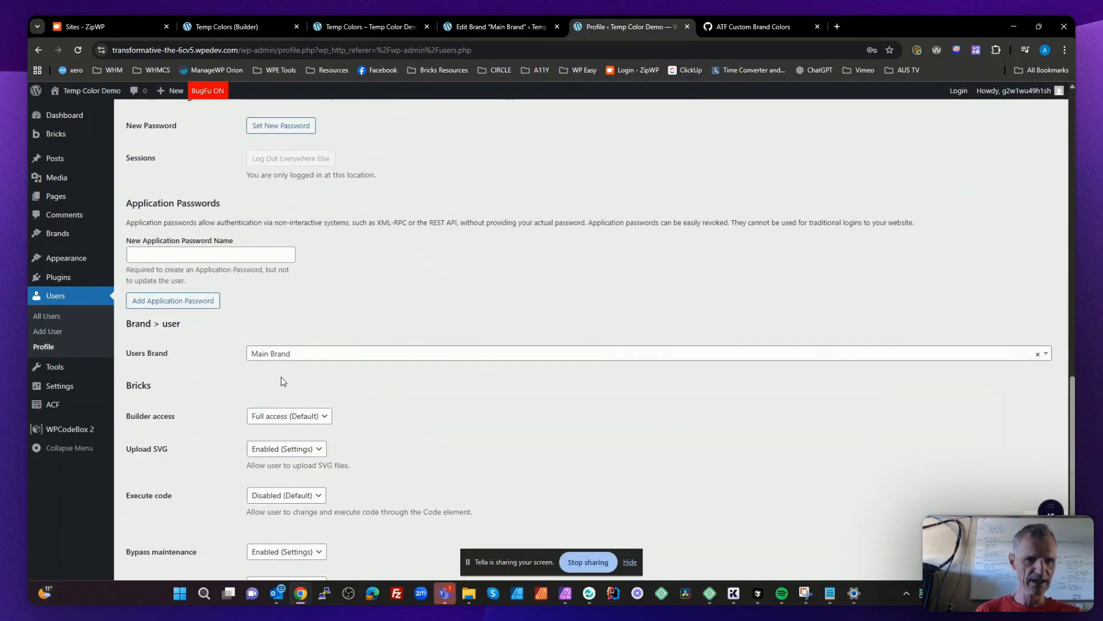
pyautogui.click(280, 353)
pyautogui.click(283, 401)
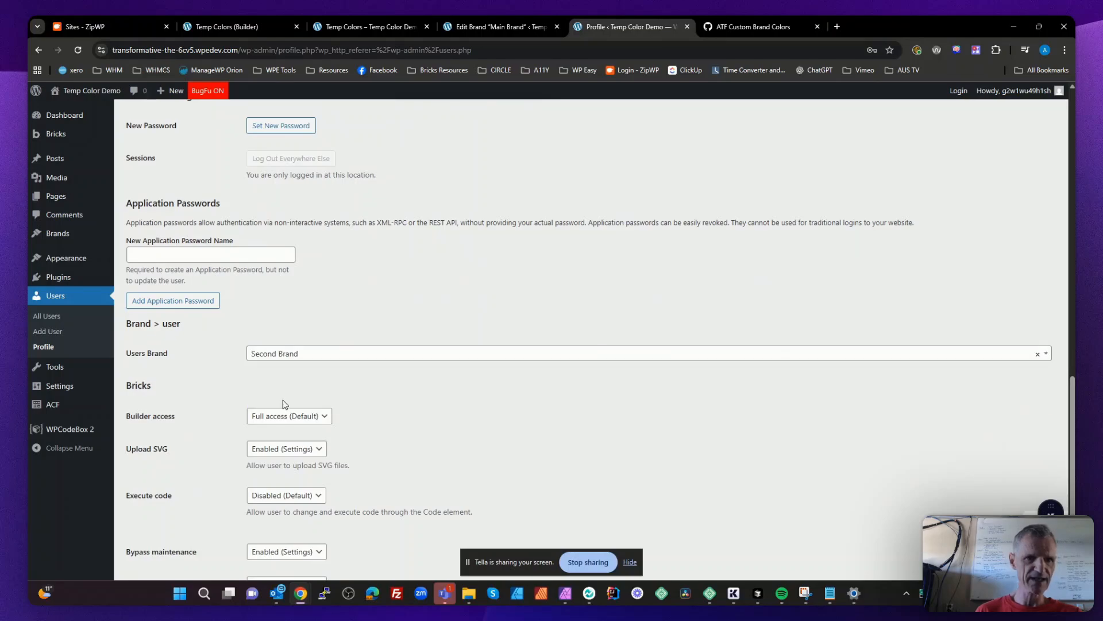
pyautogui.scroll(-2, 207, 467)
pyautogui.click(148, 522)
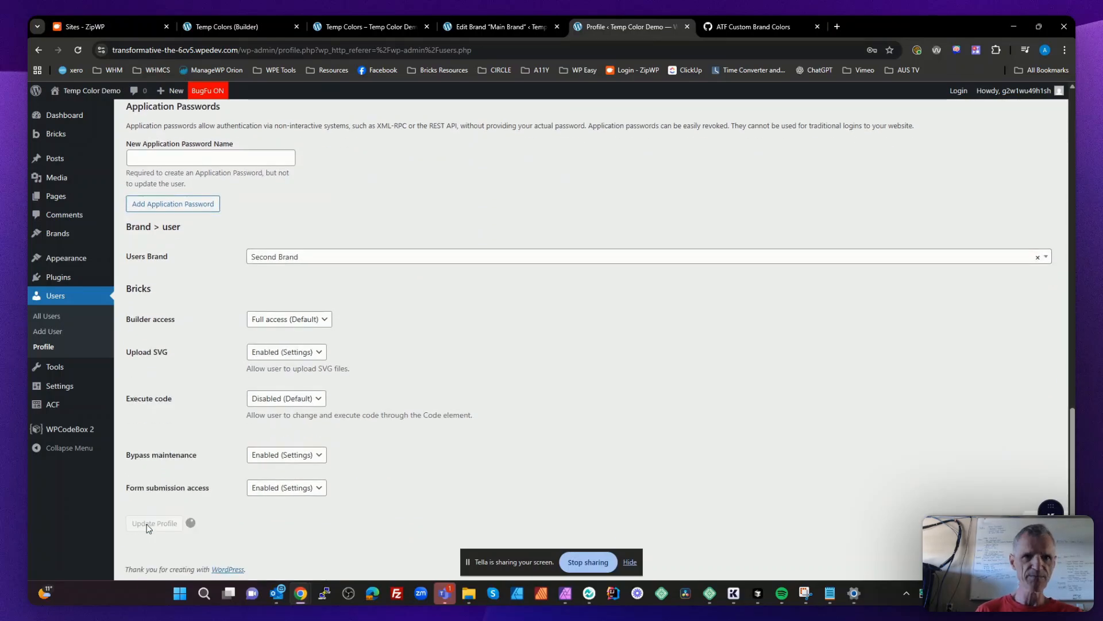
# - Return to the front-end Temp Colors page and reload it to check the newly assigned brand's colors
pyautogui.click(499, 26)
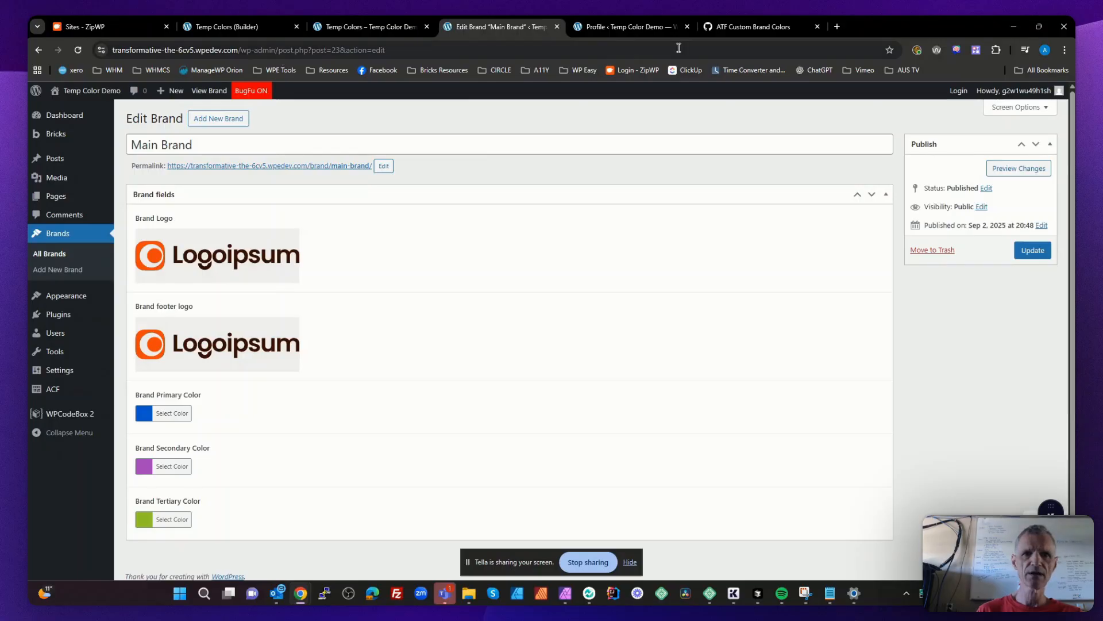
pyautogui.click(368, 27)
pyautogui.click(79, 50)
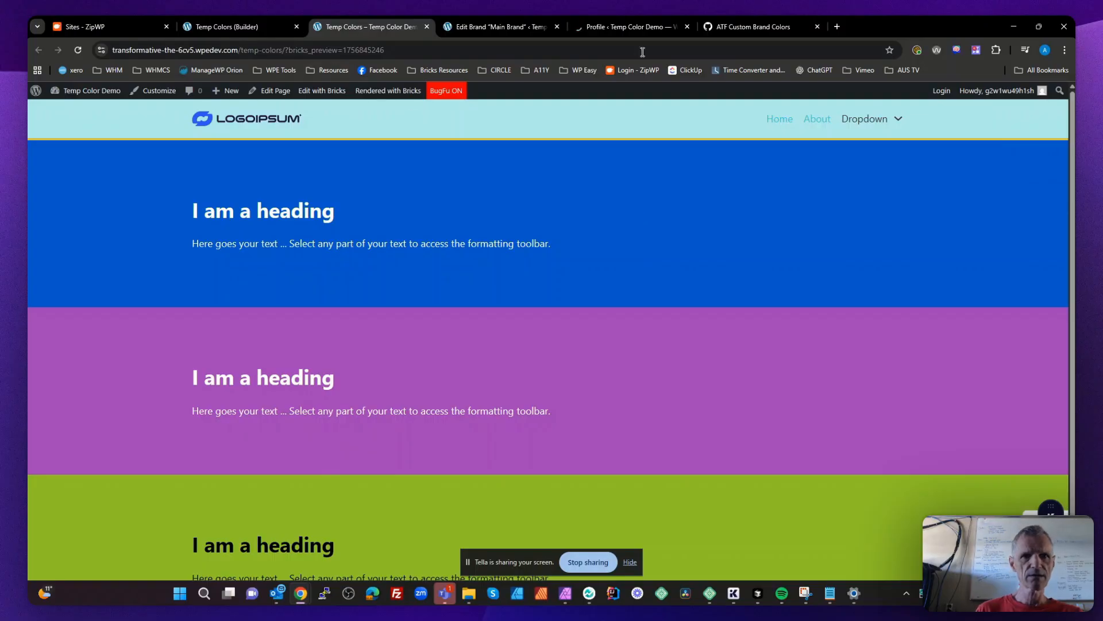
# - Check the saved user profile and view the assigned brand's section colors on the front-end Temp Colors page
pyautogui.click(629, 24)
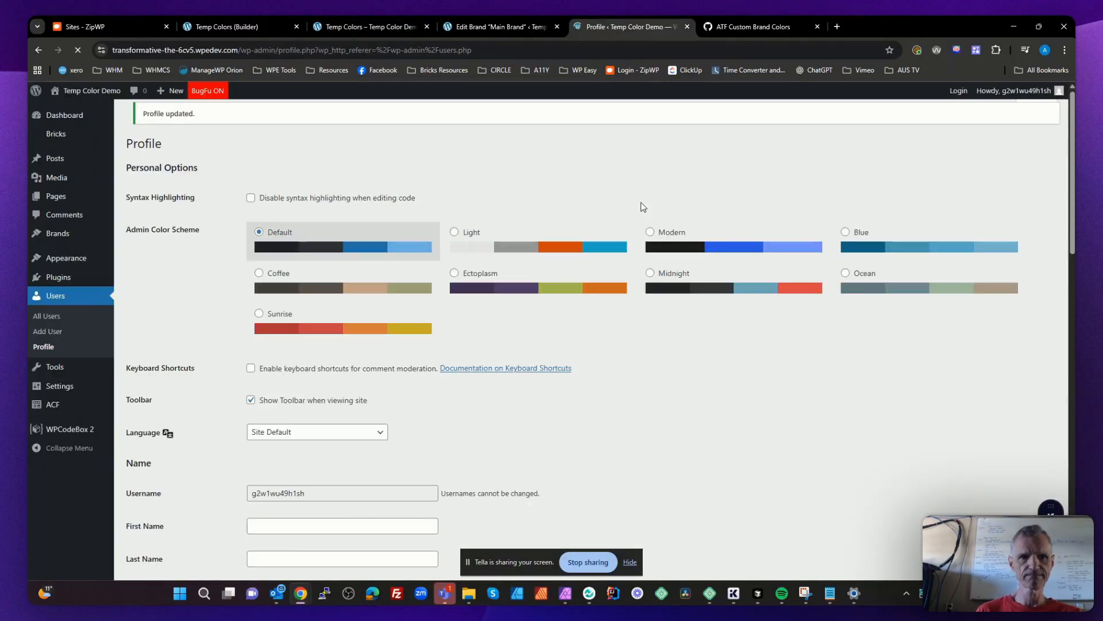
pyautogui.click(361, 28)
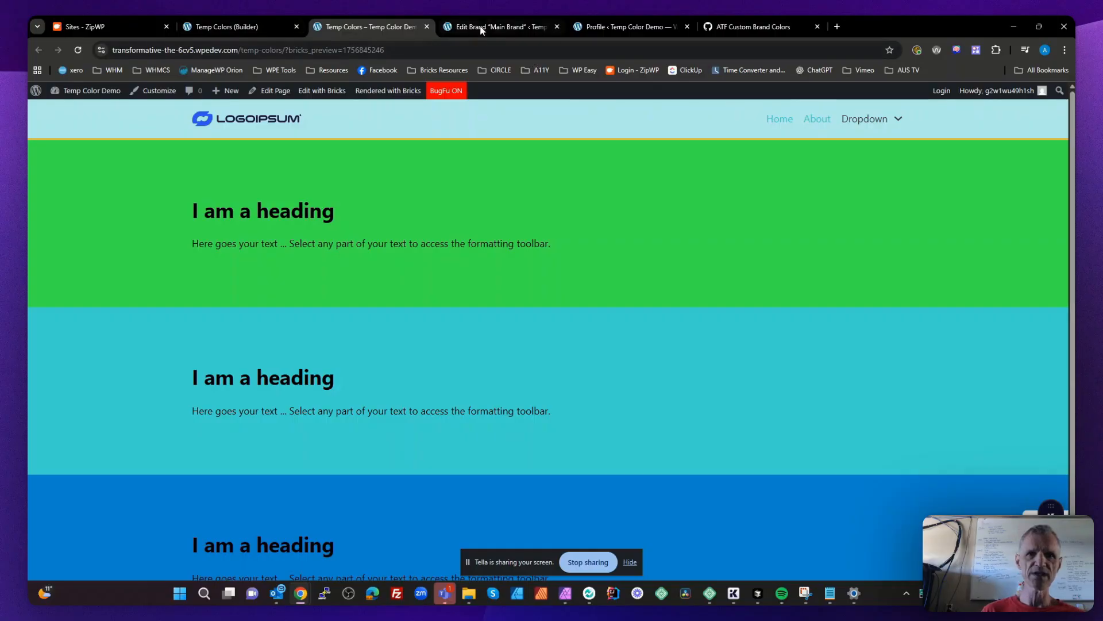
# - Return to the builder and compare the AT Framework and Brand Colors palettes in the Color Manager
pyautogui.click(271, 27)
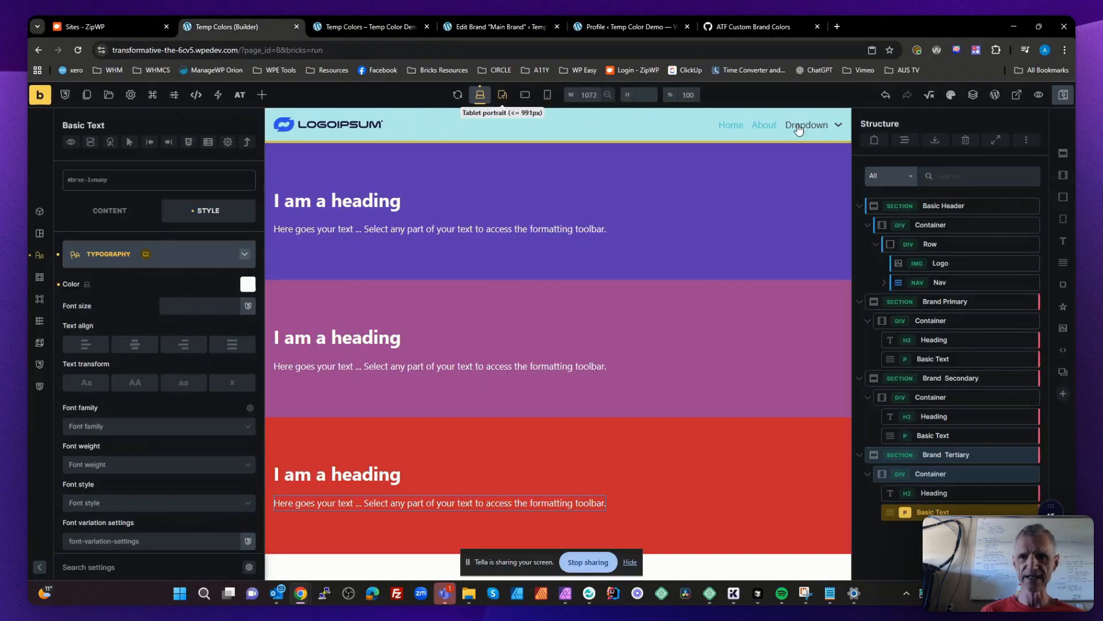
pyautogui.click(949, 96)
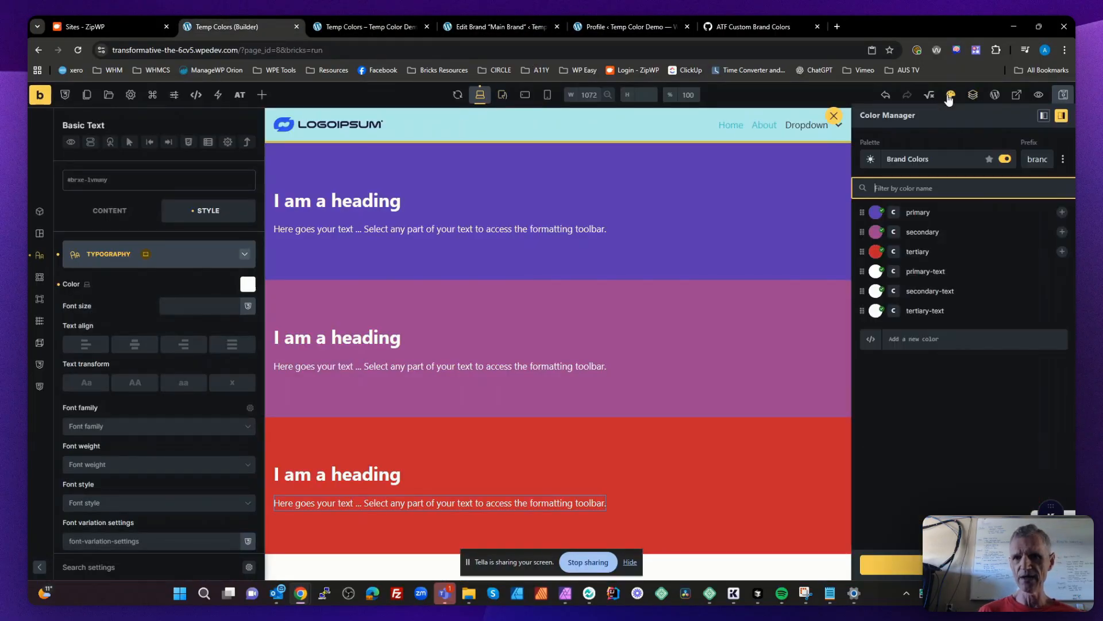
pyautogui.click(926, 163)
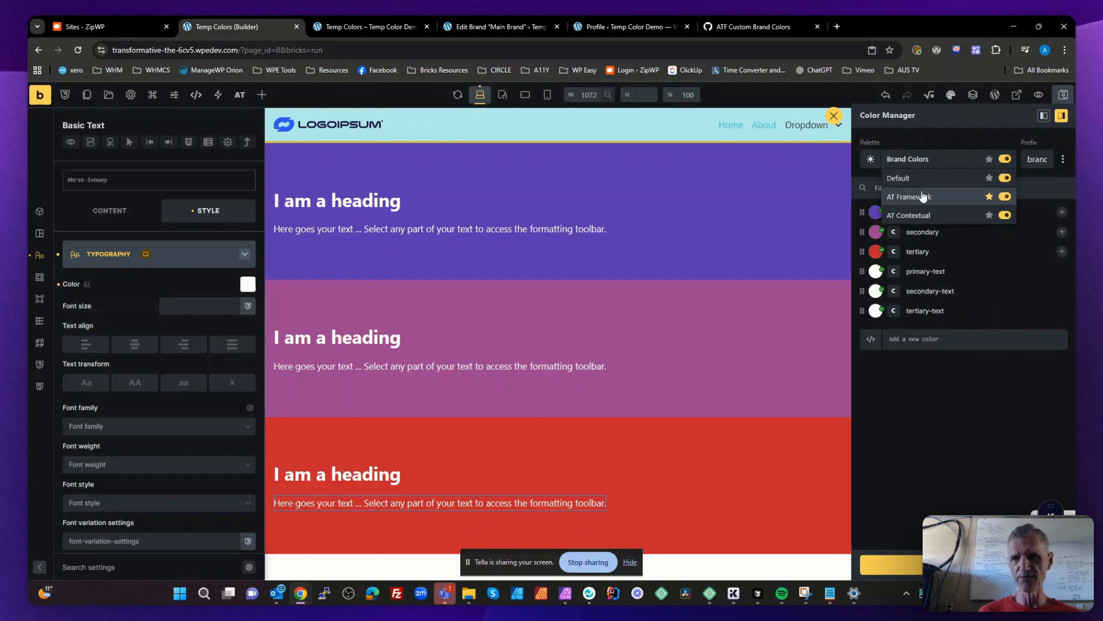
pyautogui.click(924, 196)
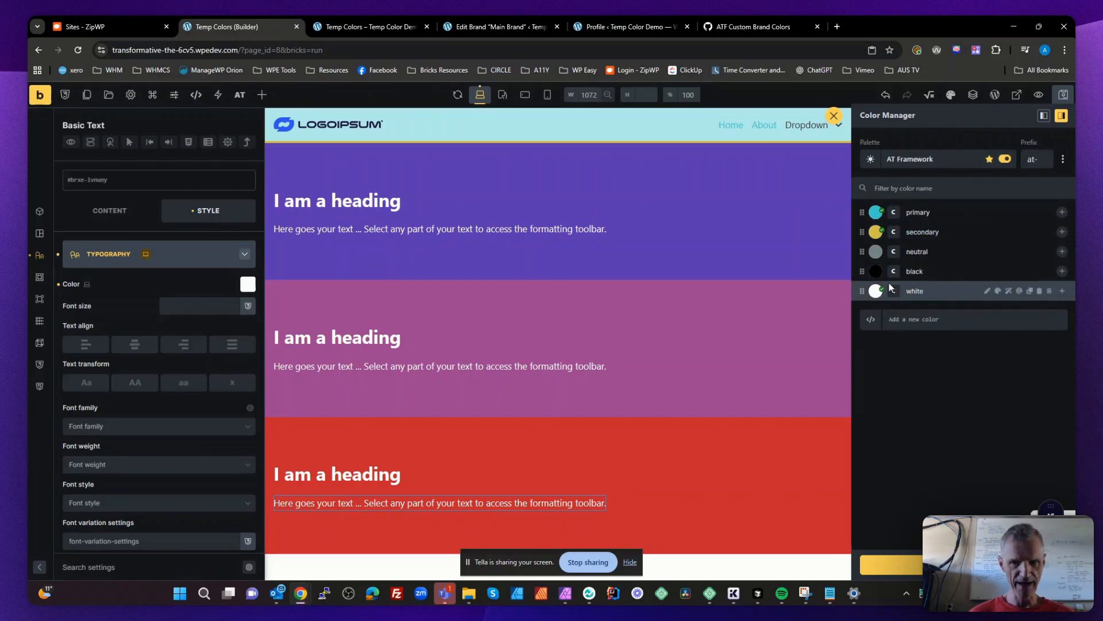
pyautogui.click(931, 163)
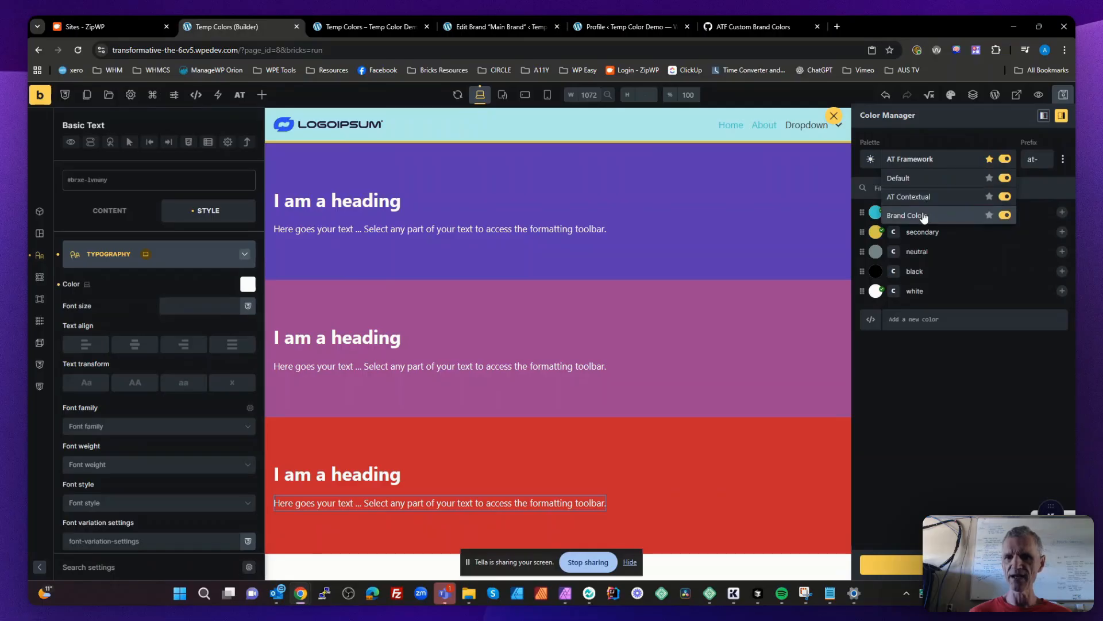
pyautogui.click(924, 216)
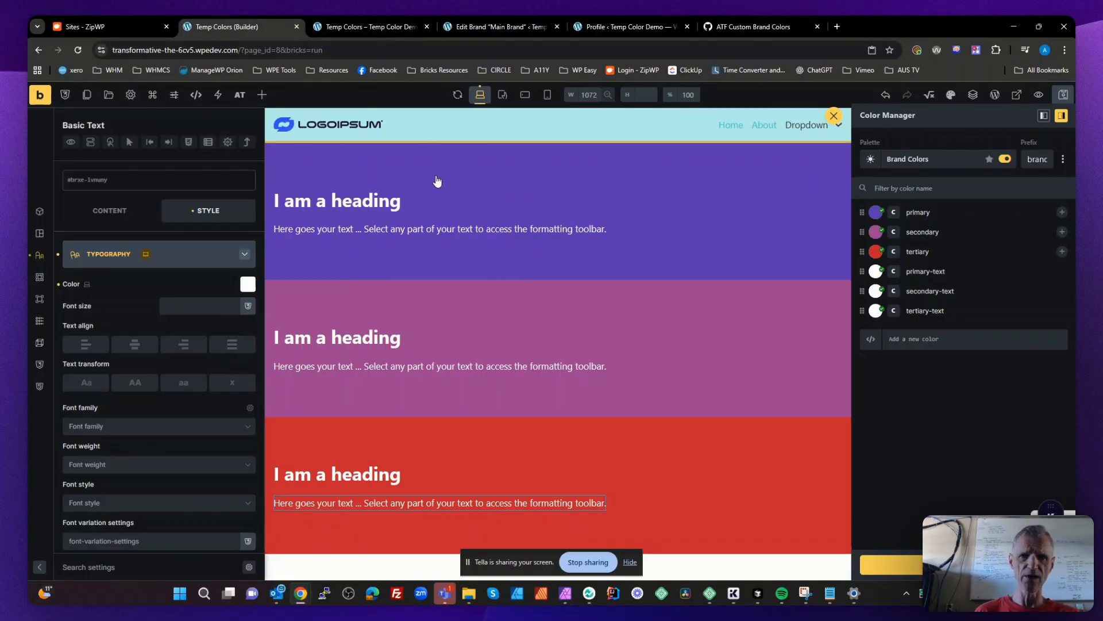
pyautogui.press('Escape')
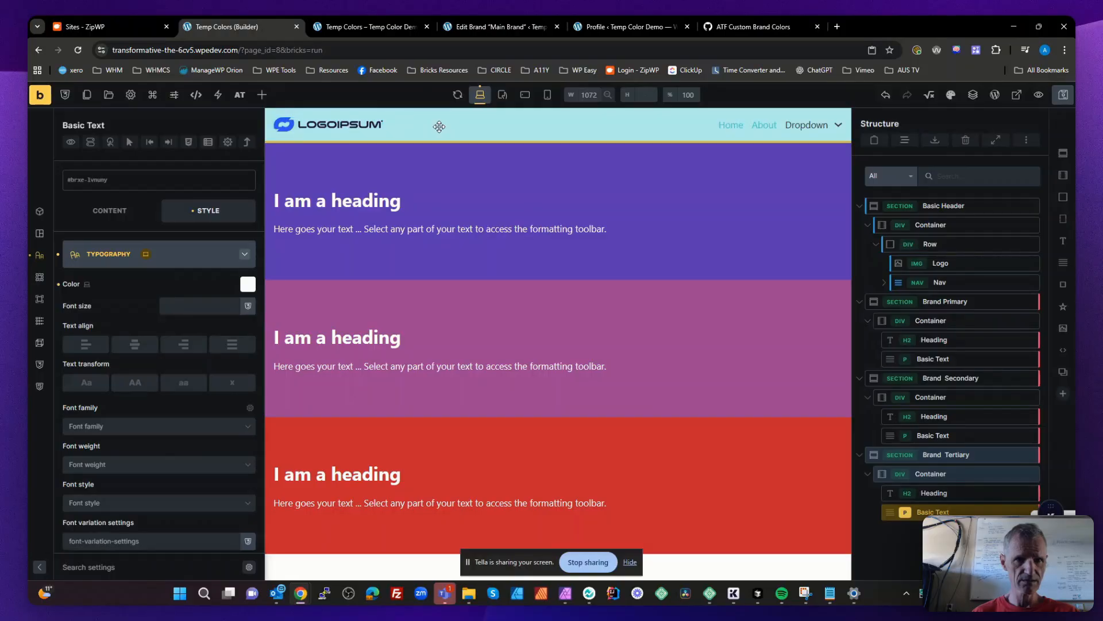
# - Add a div named Brand Logo Wrapper to the Basic Header's Row and place it above the Logo
pyautogui.click(370, 124)
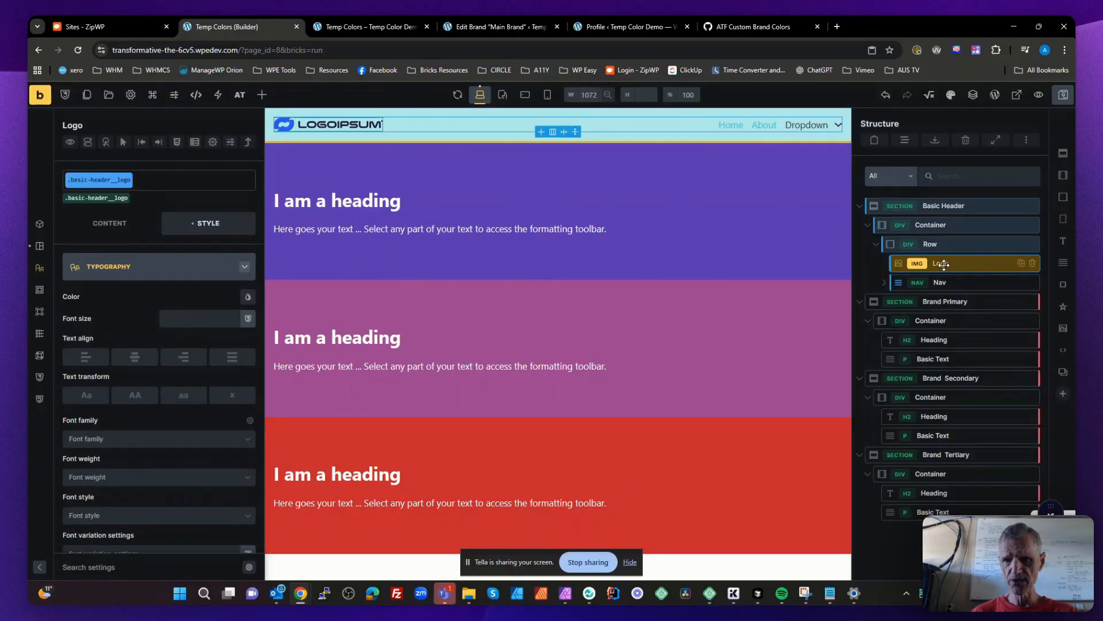
pyautogui.click(937, 244)
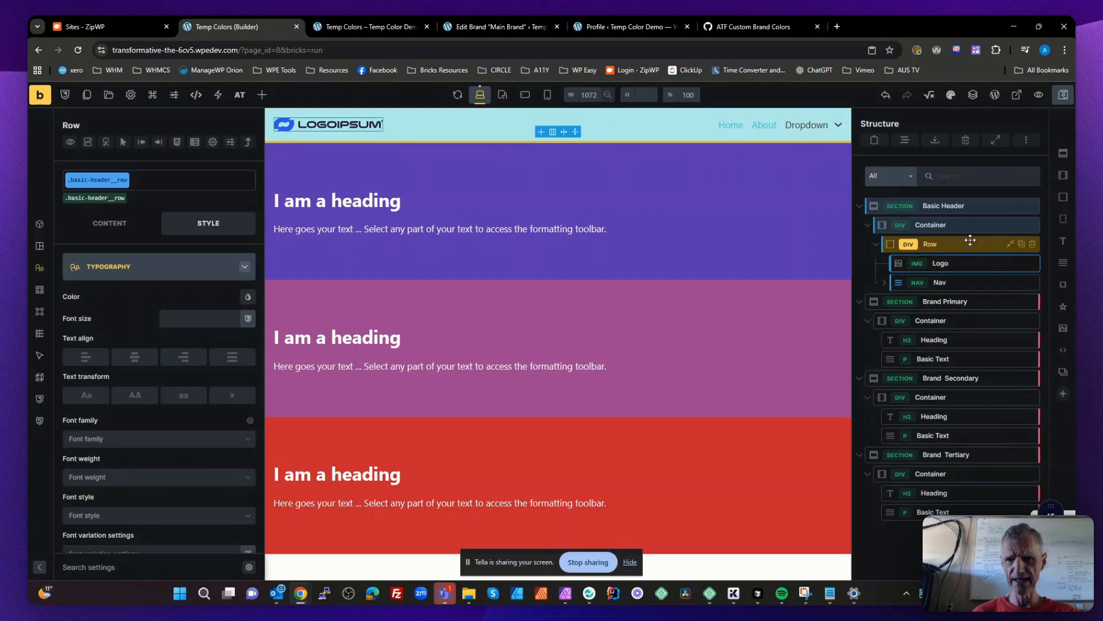
pyautogui.moveTo(1063, 219); pyautogui.dragTo(943, 295)
pyautogui.click(941, 300)
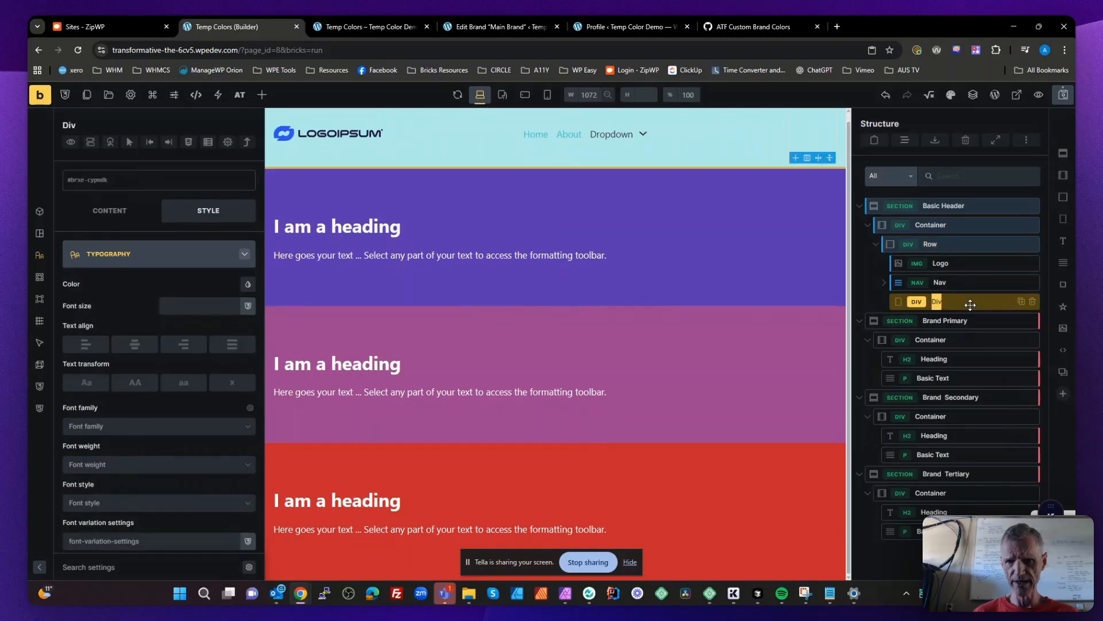
pyautogui.write('Brand Logo')
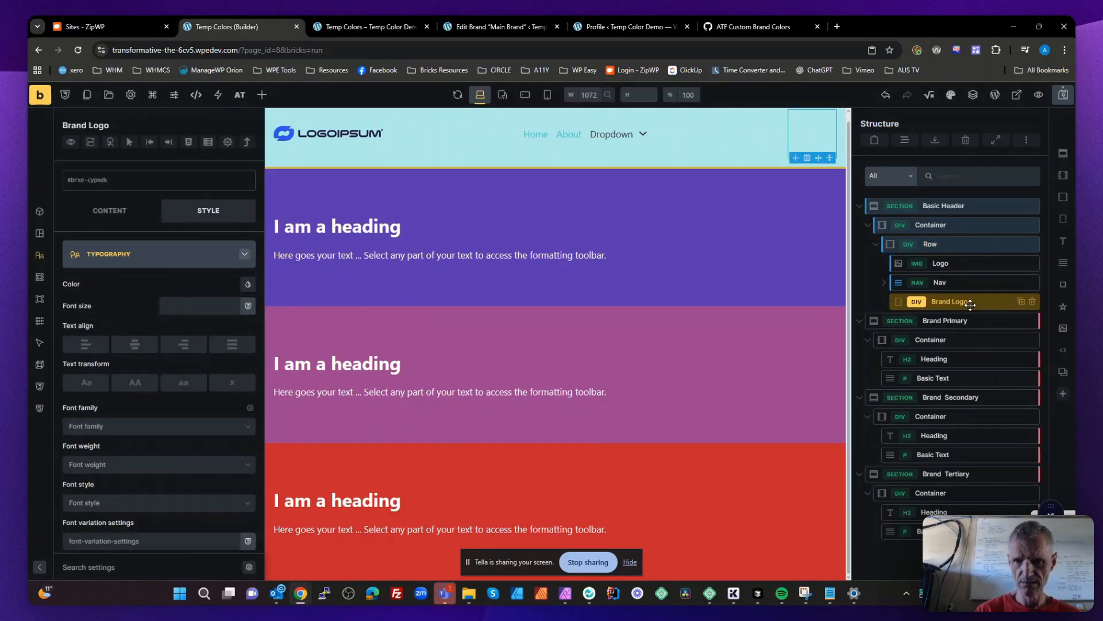
pyautogui.write(' Wrapper')
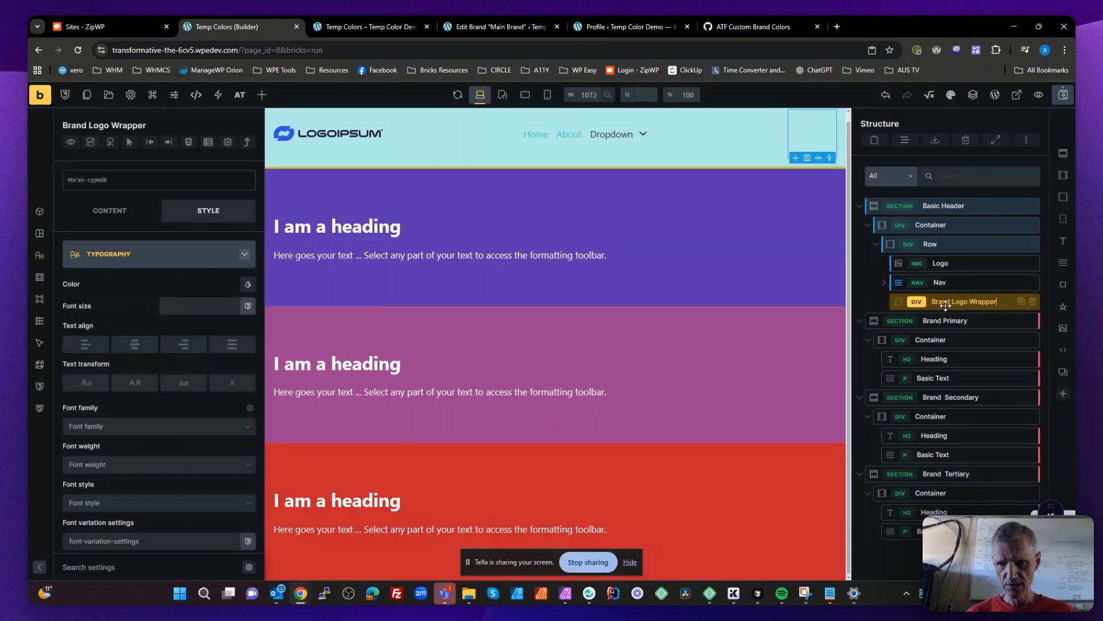
pyautogui.moveTo(946, 305); pyautogui.dragTo(940, 261)
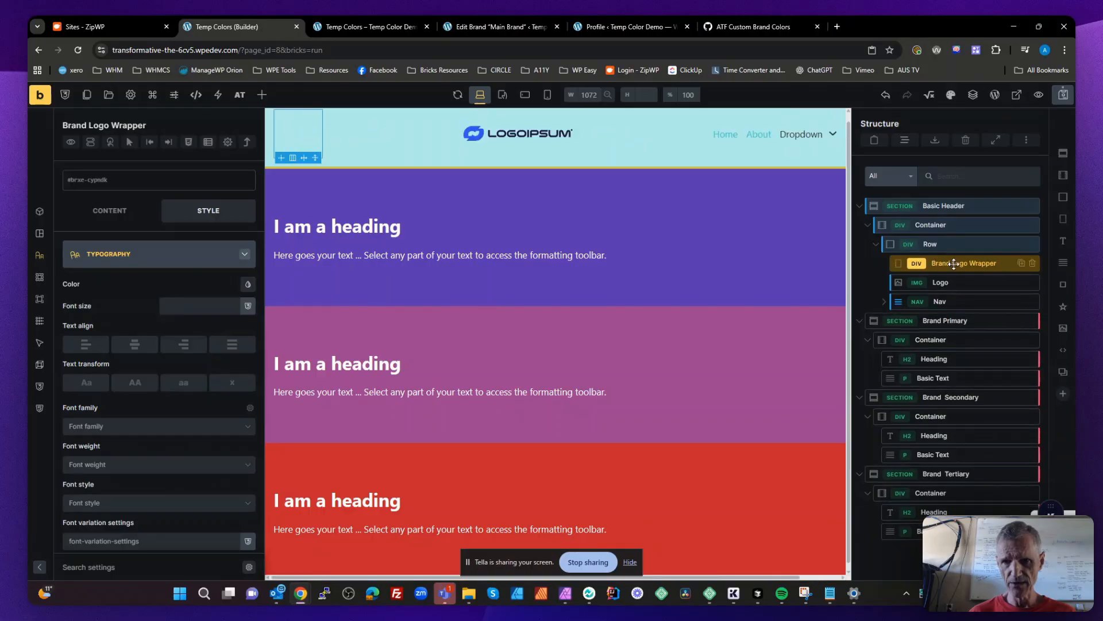
# - Add an image element inside Brand Logo Wrapper and name it Brand Logo
pyautogui.click(1063, 330)
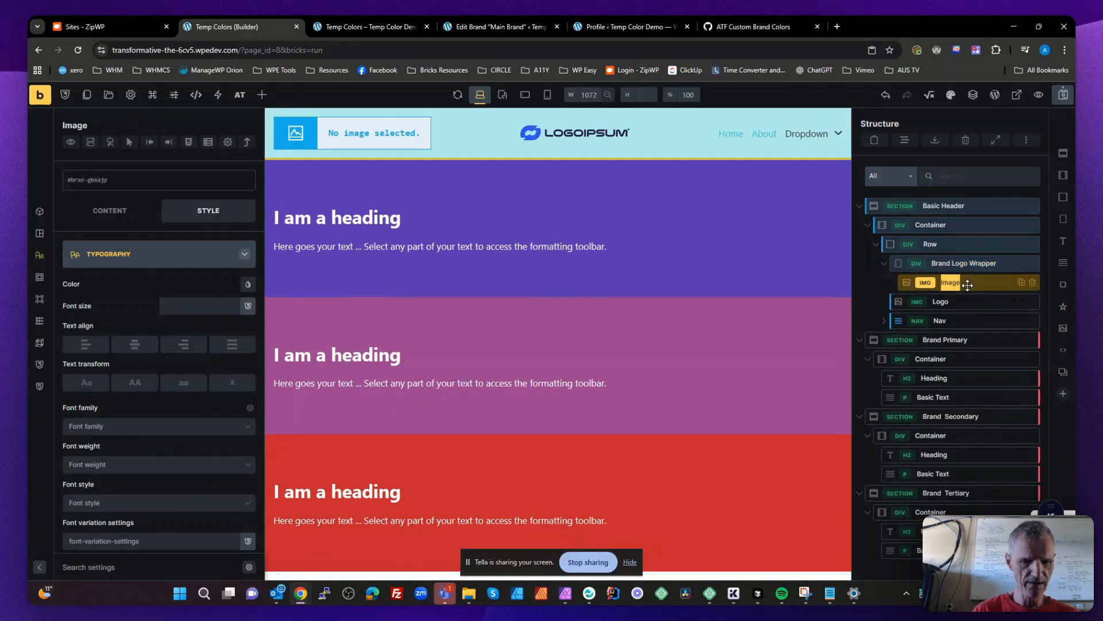
pyautogui.write('Brand Logo')
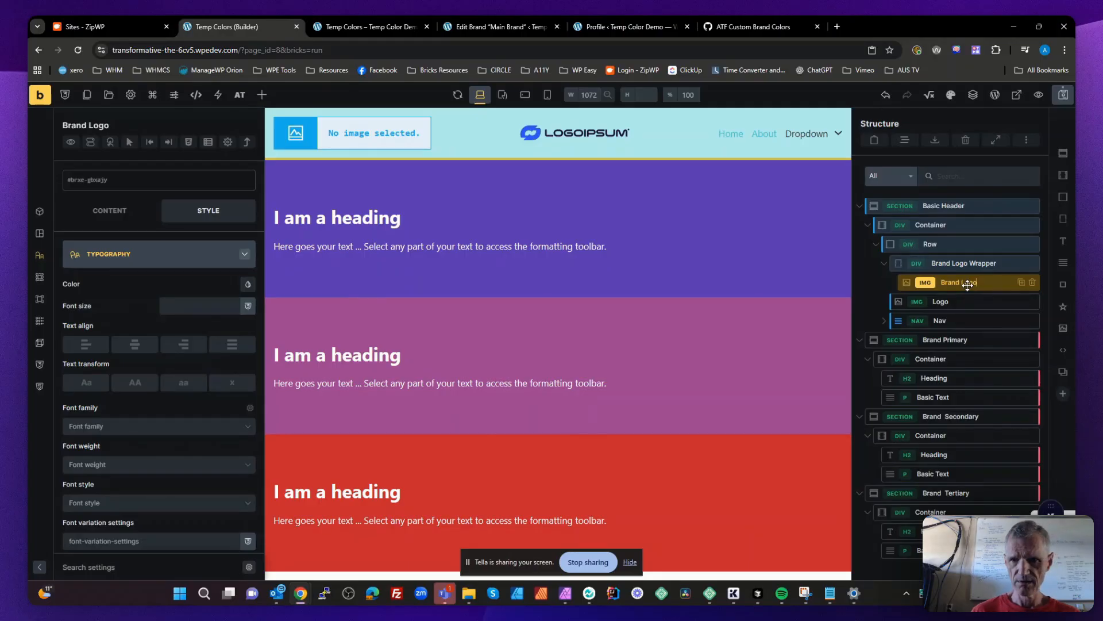
pyautogui.press('Return')
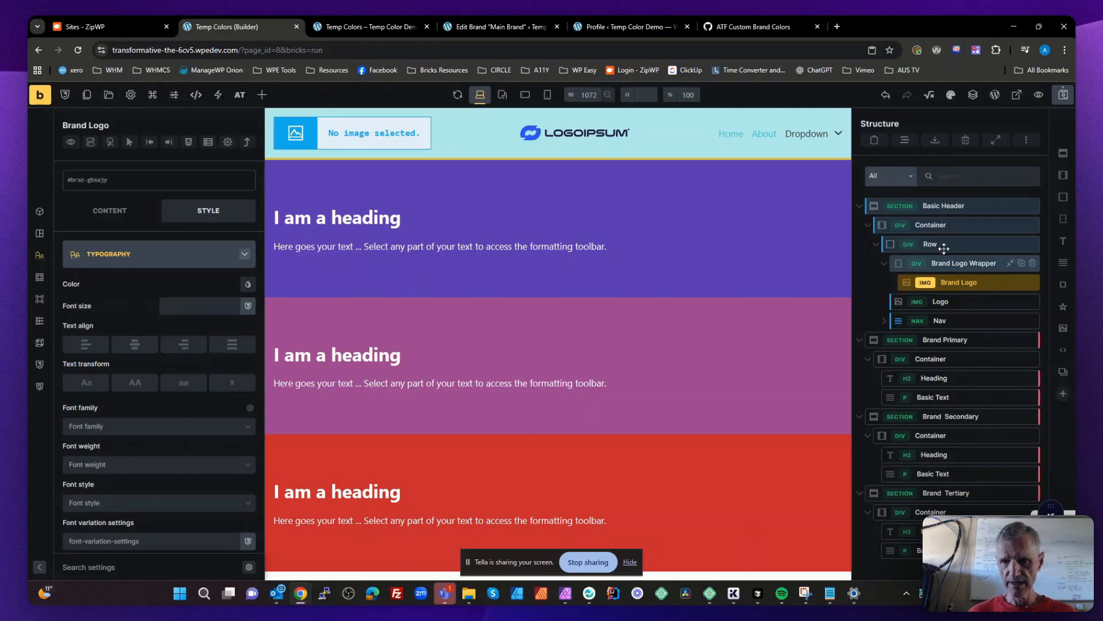
# - Apply the Class Converter to the Basic Header section with the basename basic-header and the __ delimiter
pyautogui.rightClick(951, 205)
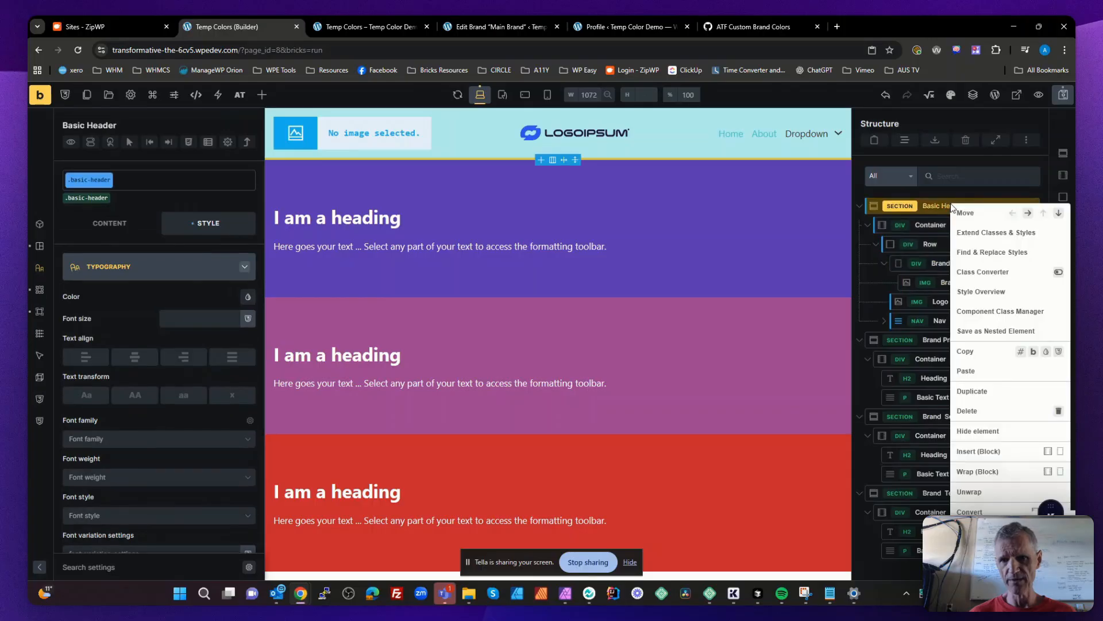
pyautogui.click(995, 274)
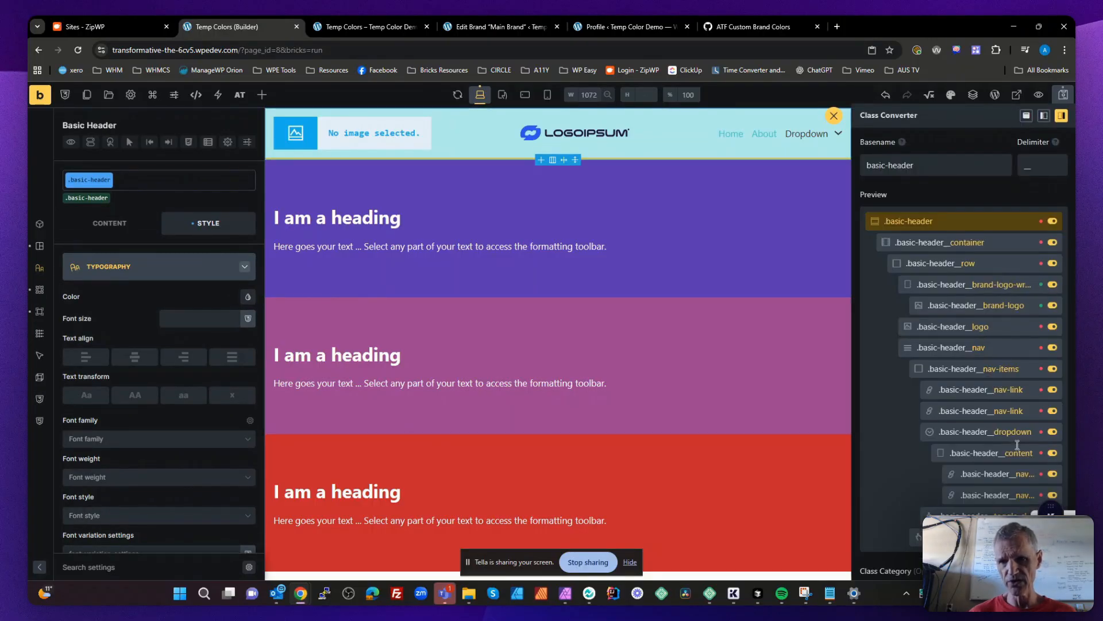
pyautogui.scroll(-4, 1017, 444)
pyautogui.click(897, 565)
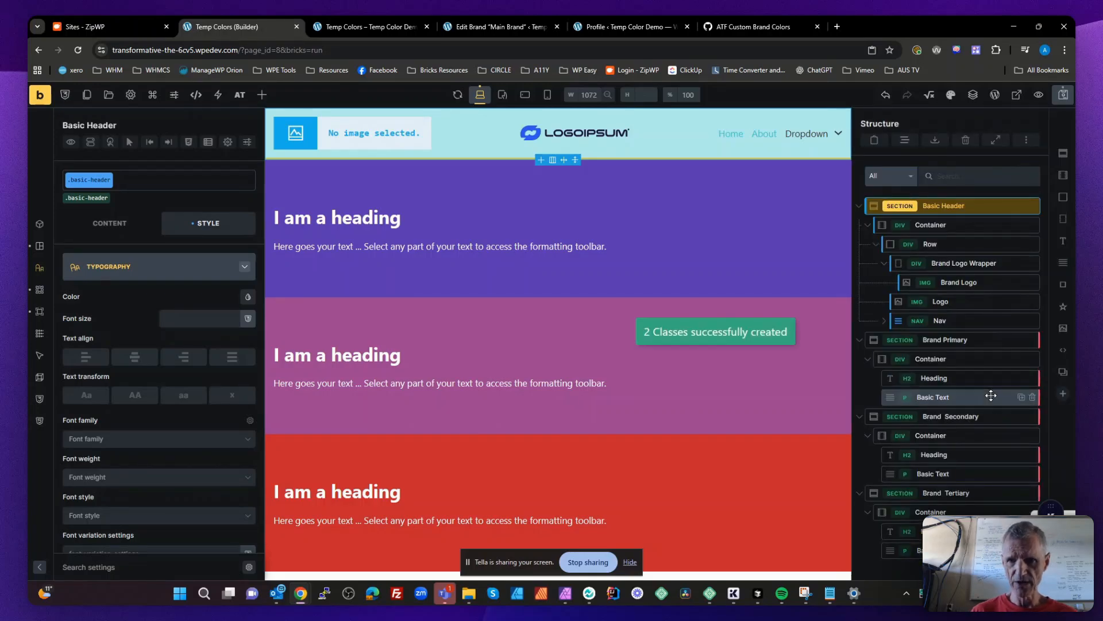
# - Enable the query loop on Brand Logo Wrapper, and save the page before reloading the builder
pyautogui.click(961, 264)
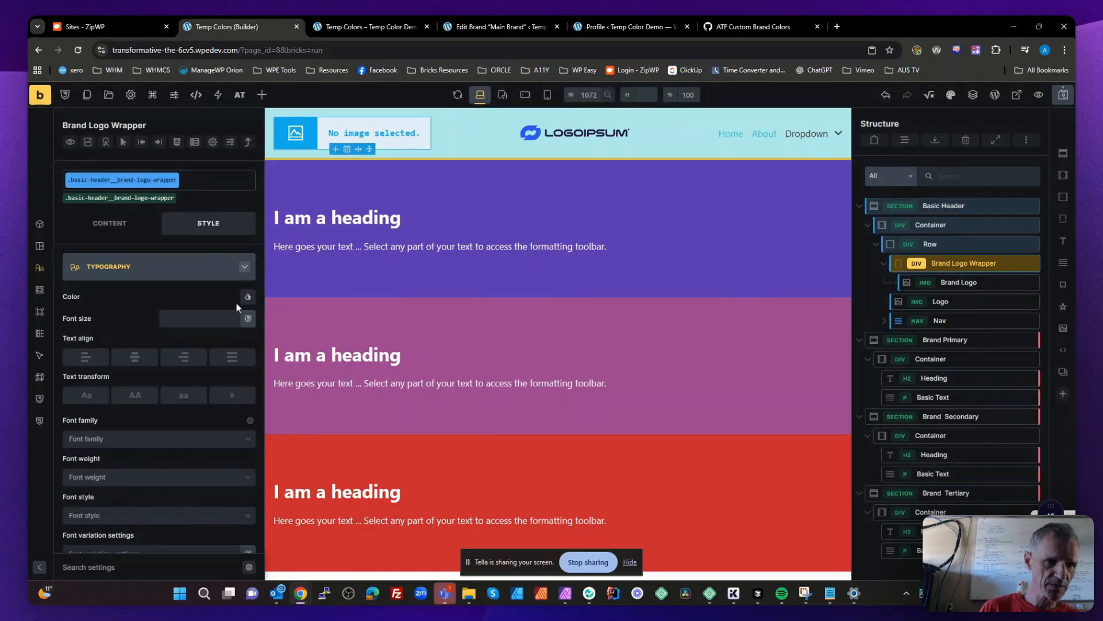
pyautogui.click(109, 223)
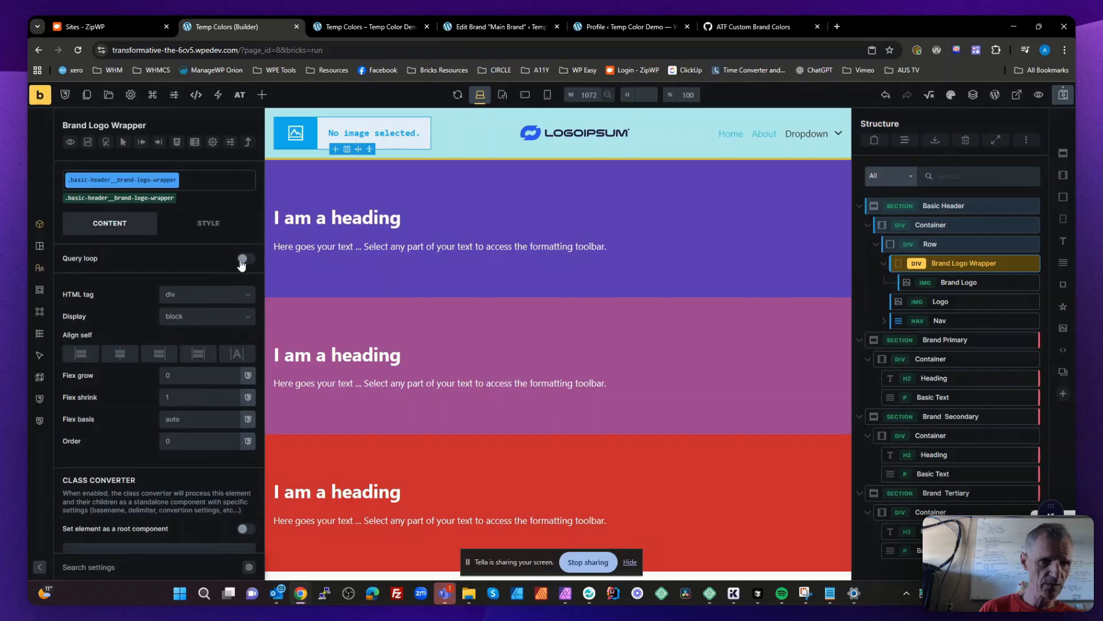
pyautogui.click(245, 259)
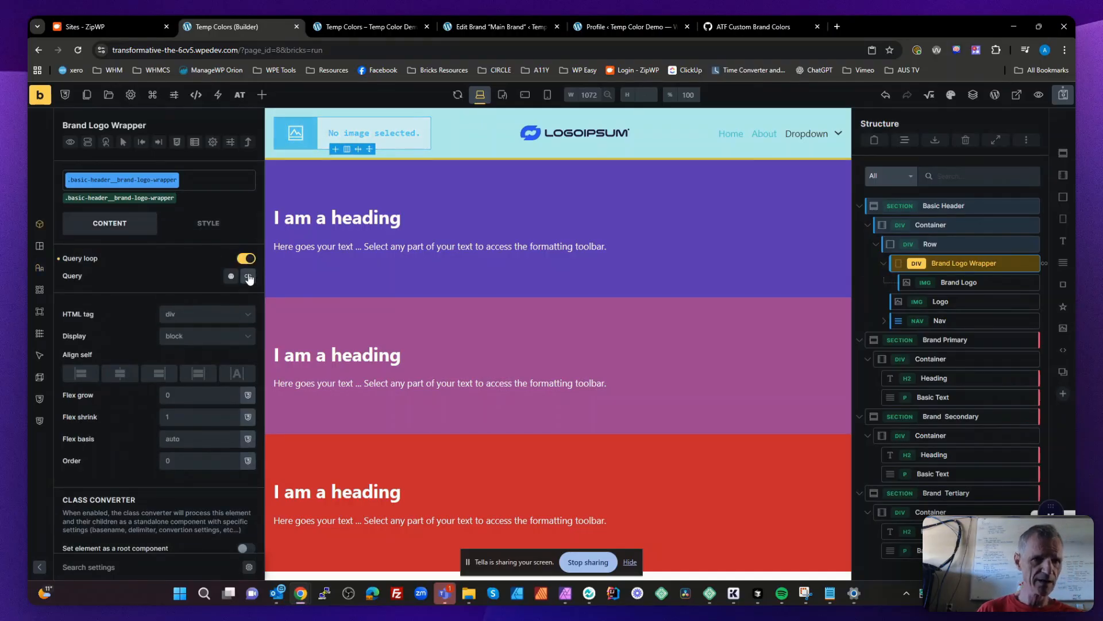
pyautogui.click(248, 276)
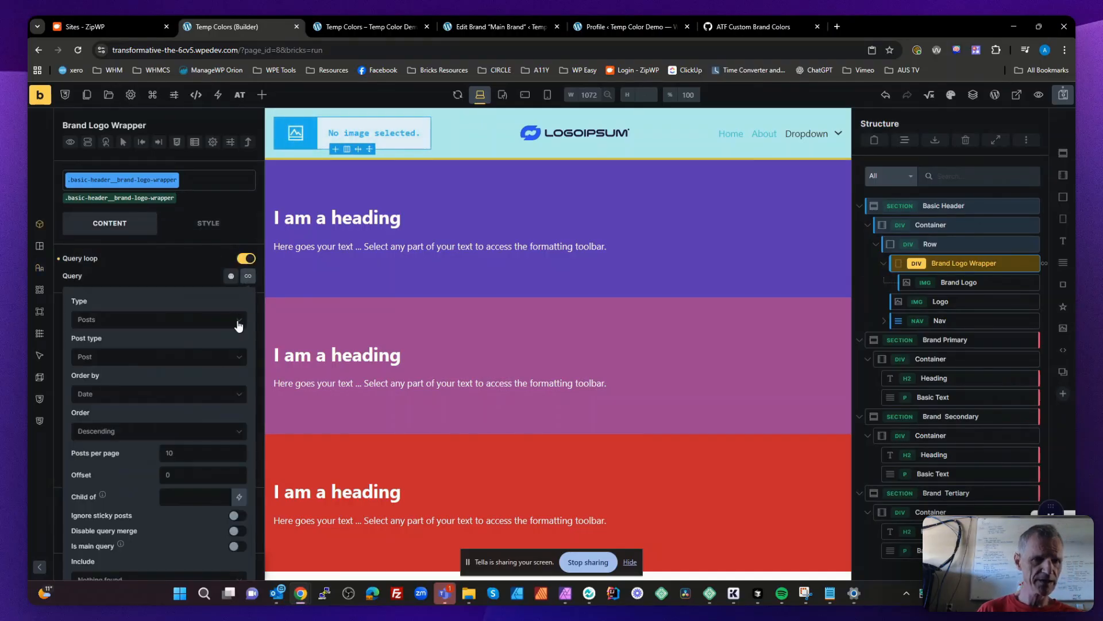
pyautogui.click(127, 320)
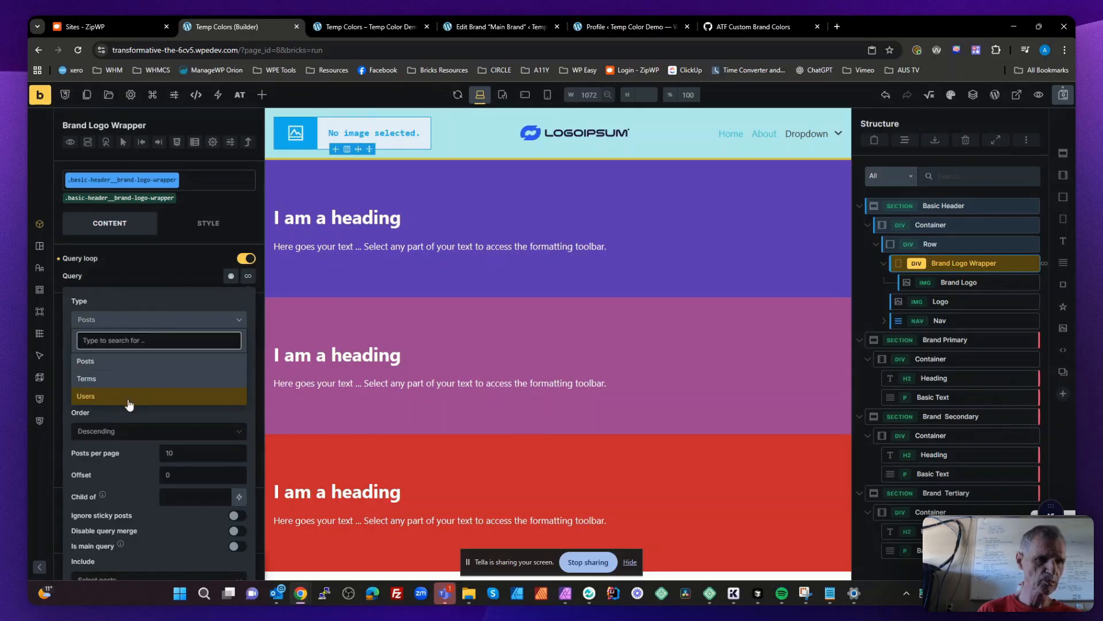
pyautogui.click(156, 272)
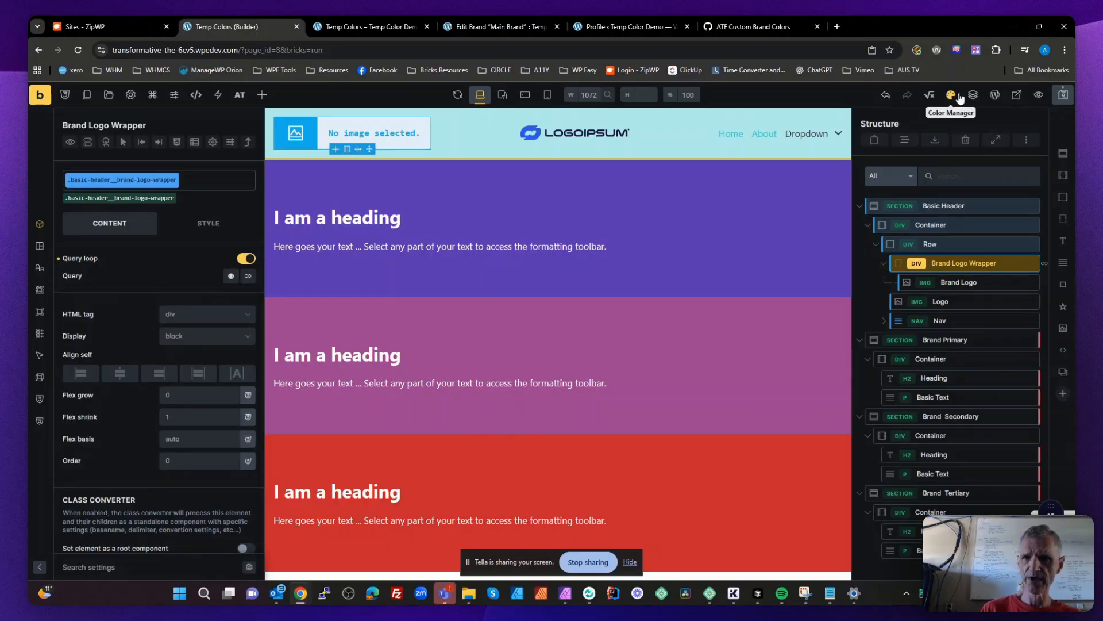
pyautogui.click(1064, 94)
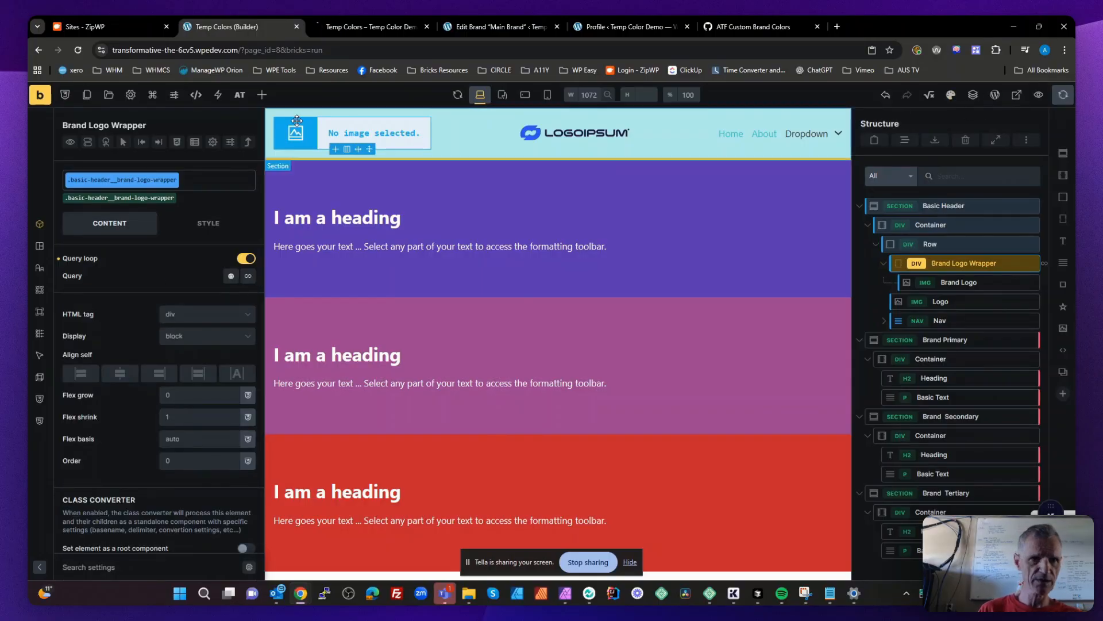
pyautogui.click(77, 50)
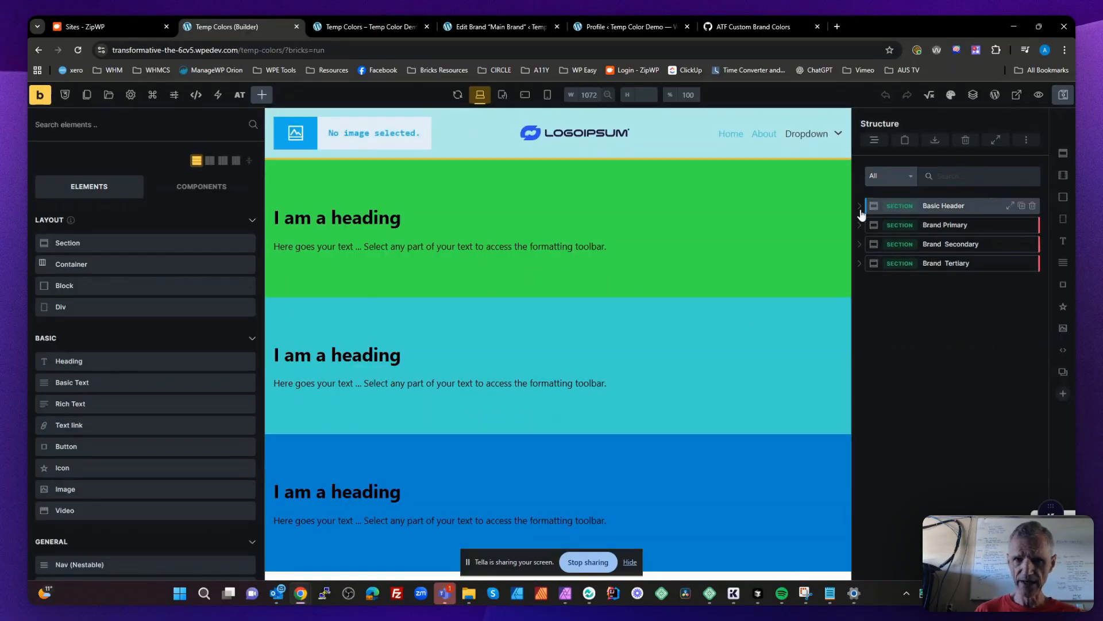
# - Set the Brand Logo Wrapper's query loop type to ACF Post_object: Users Brand
pyautogui.click(388, 134)
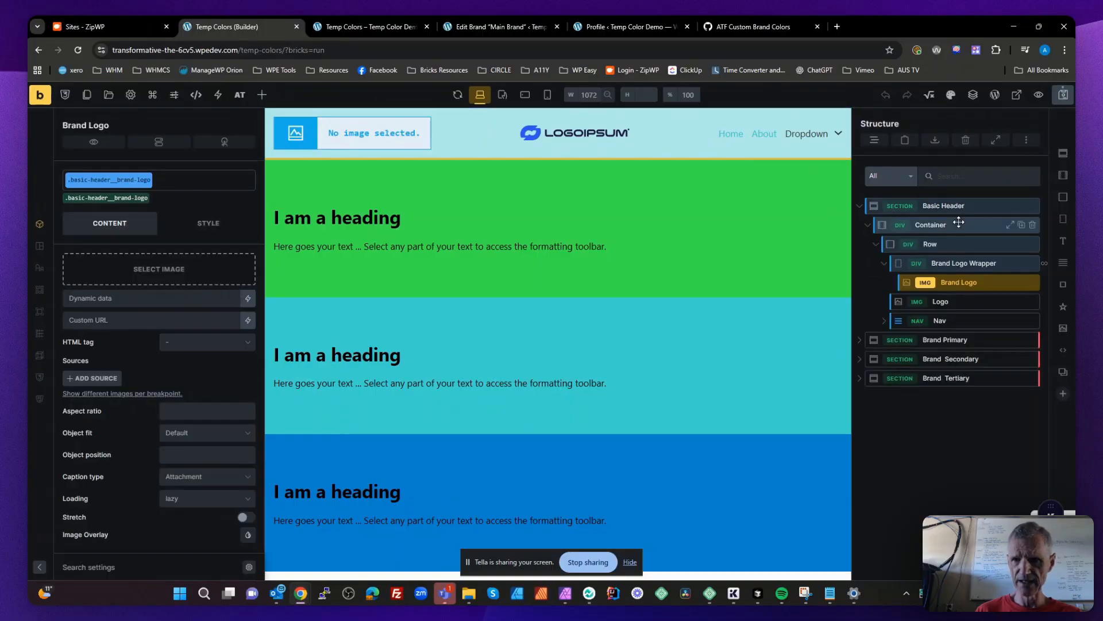
pyautogui.click(958, 262)
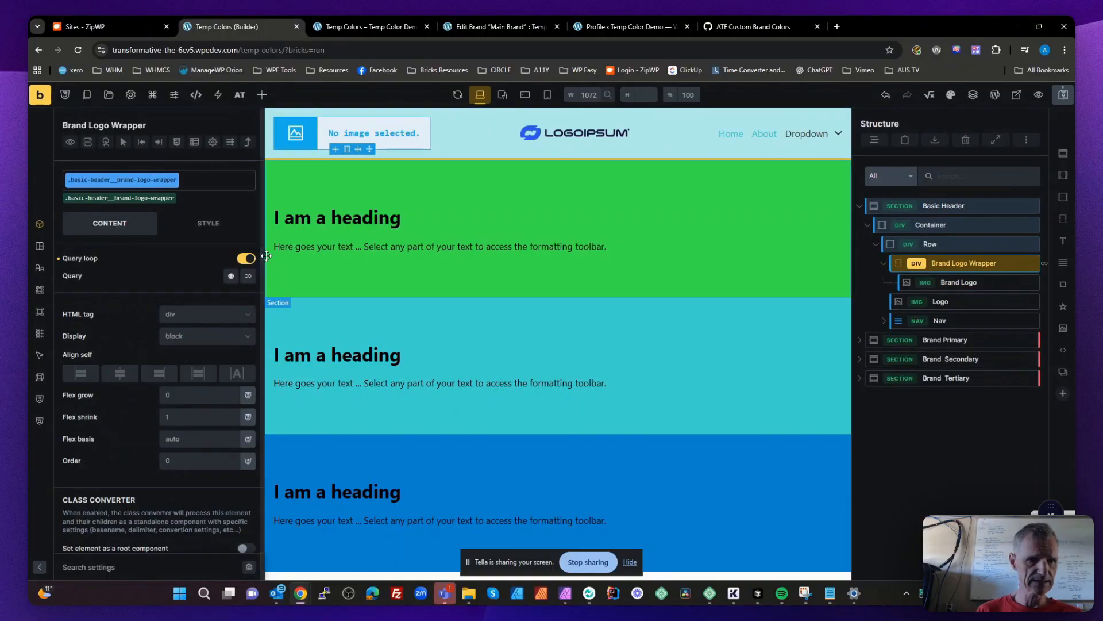
pyautogui.click(248, 277)
pyautogui.click(155, 320)
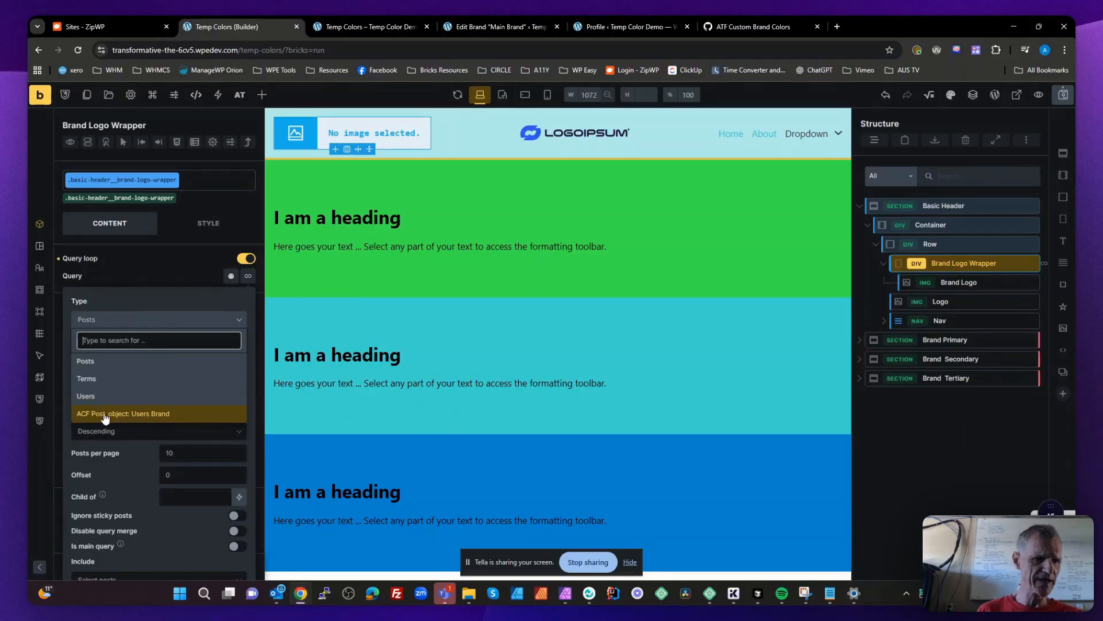
pyautogui.click(149, 415)
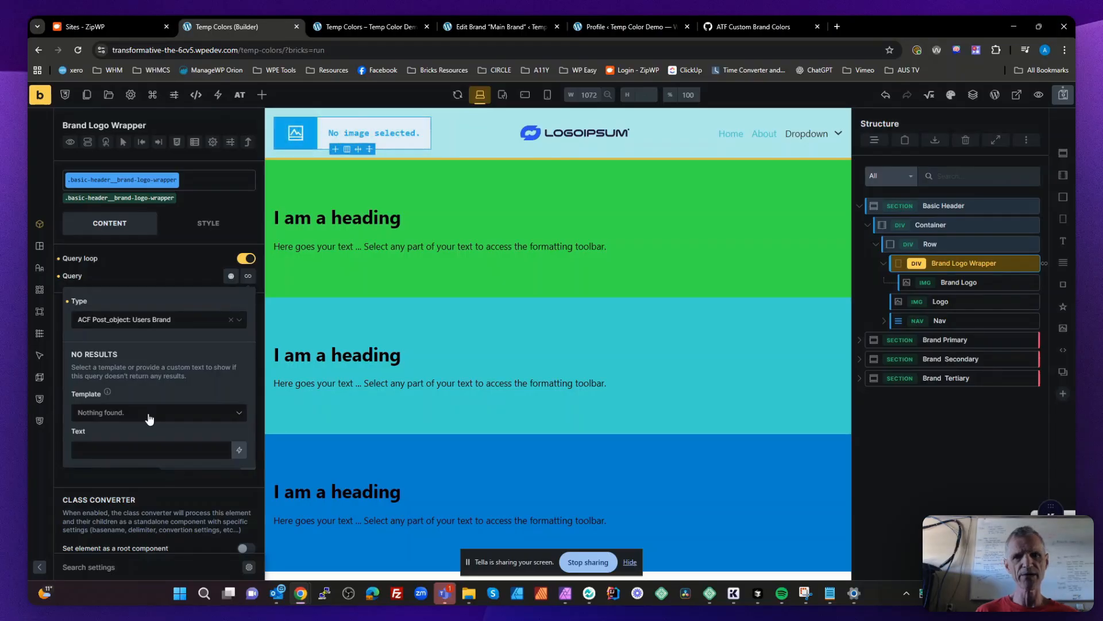
# - Set the Brand Logo image's source to the ACF Brand Logo dynamic data tag
pyautogui.click(979, 281)
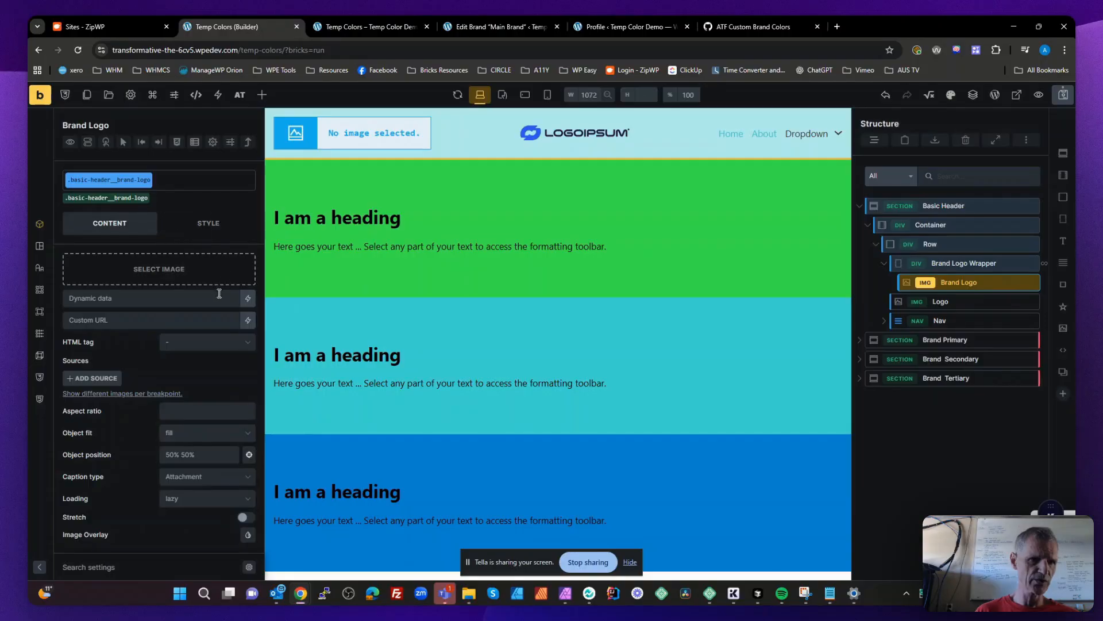
pyautogui.click(248, 297)
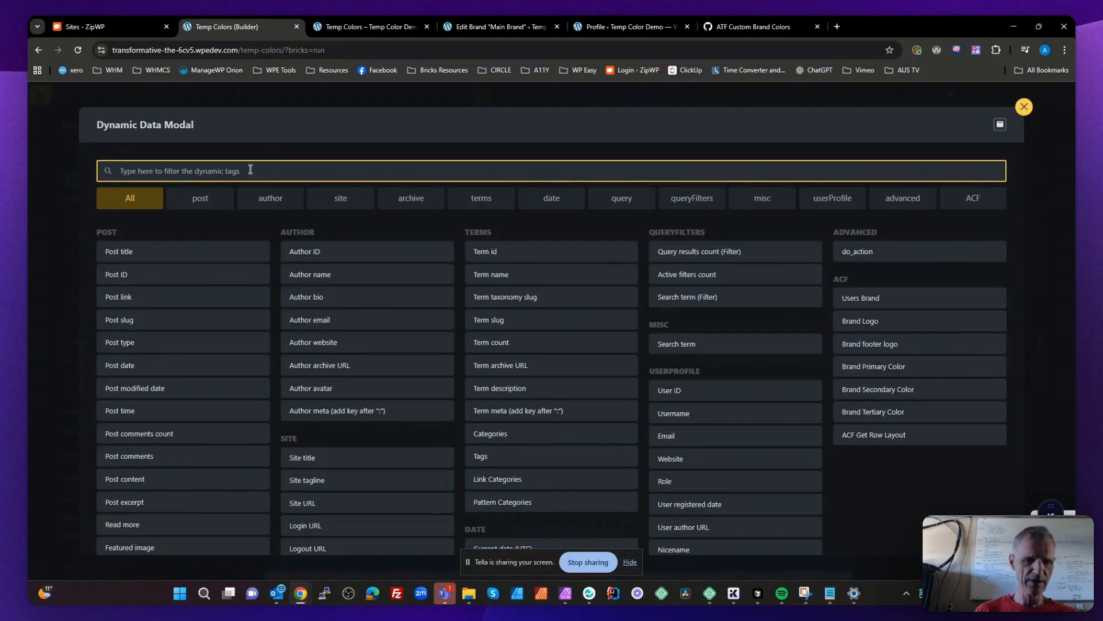
pyautogui.write('l')
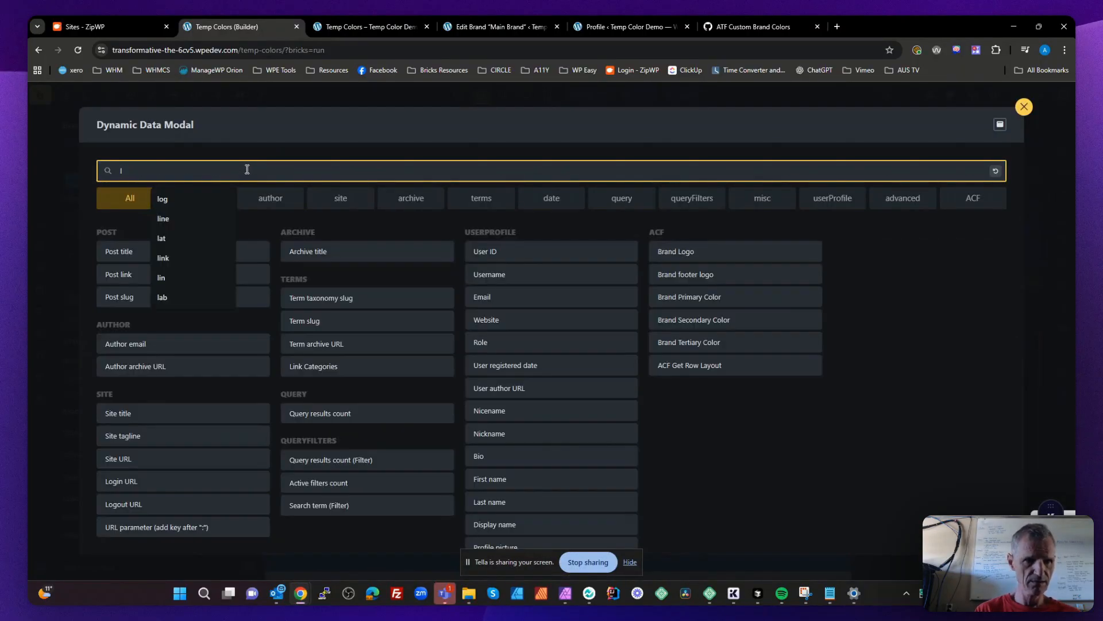
pyautogui.write('ogo')
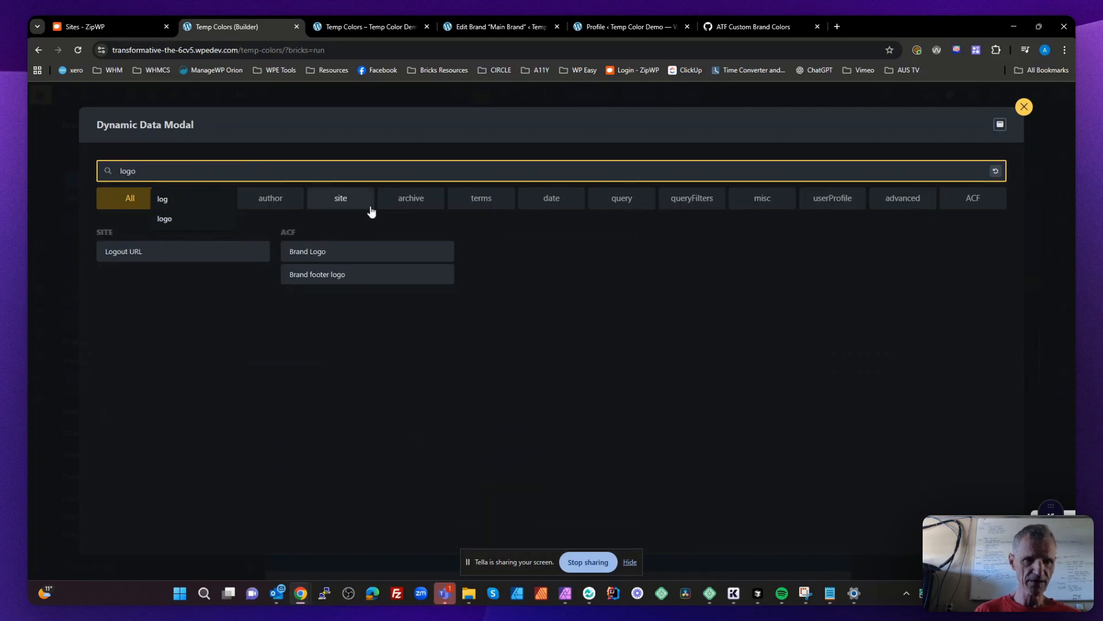
pyautogui.click(336, 256)
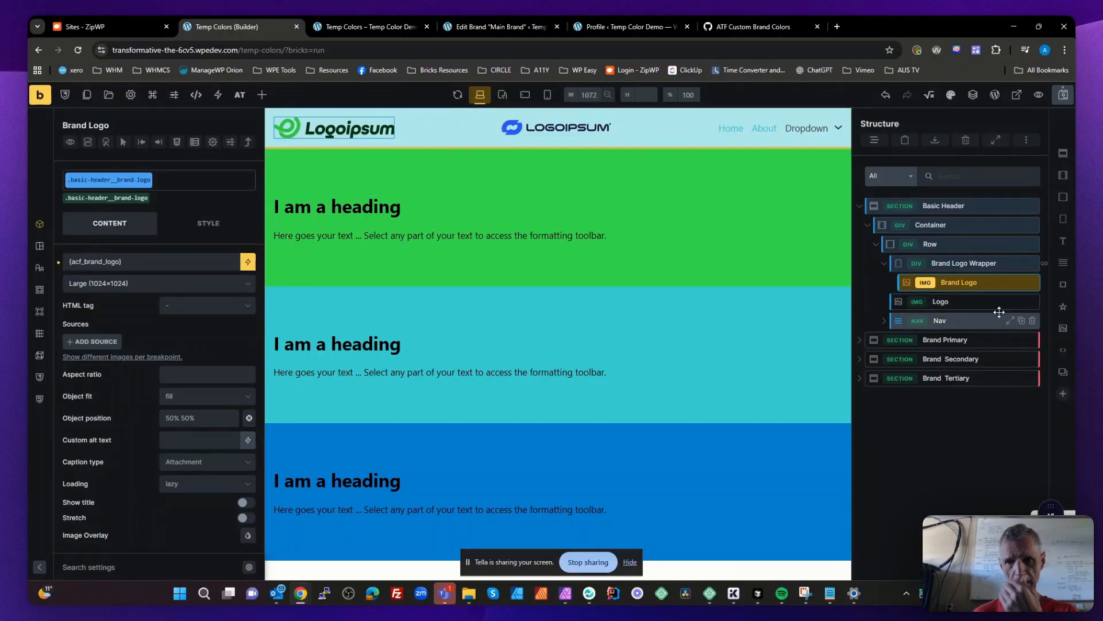
# - Copy the Bricks ID of the Brand Logo Wrapper div
pyautogui.click(958, 263)
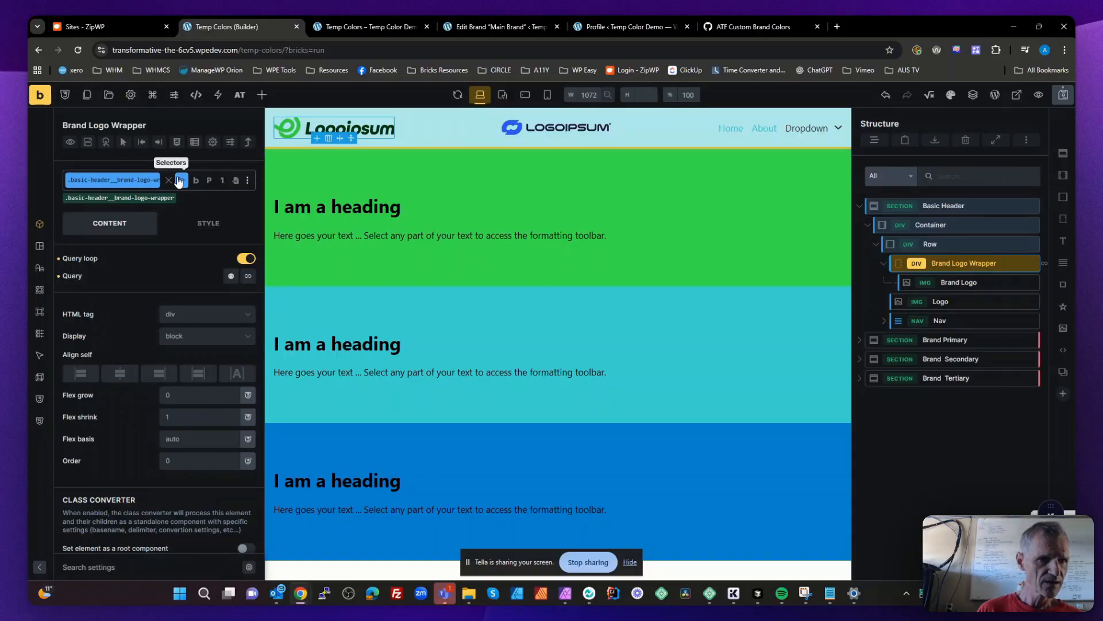
pyautogui.moveTo(199, 184)
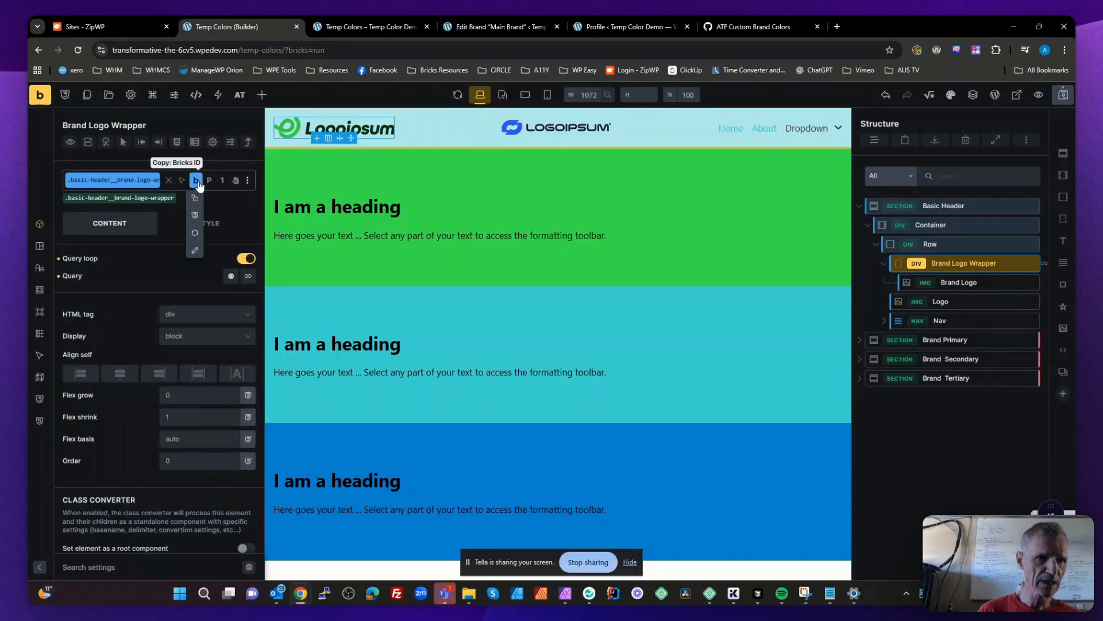
pyautogui.click(195, 218)
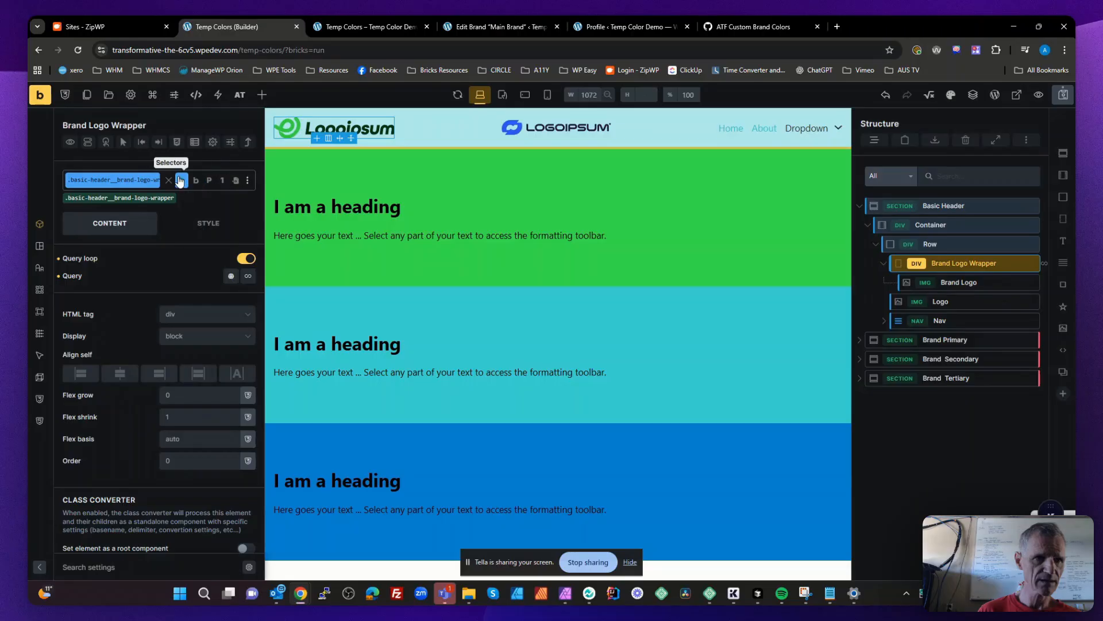
pyautogui.moveTo(196, 181)
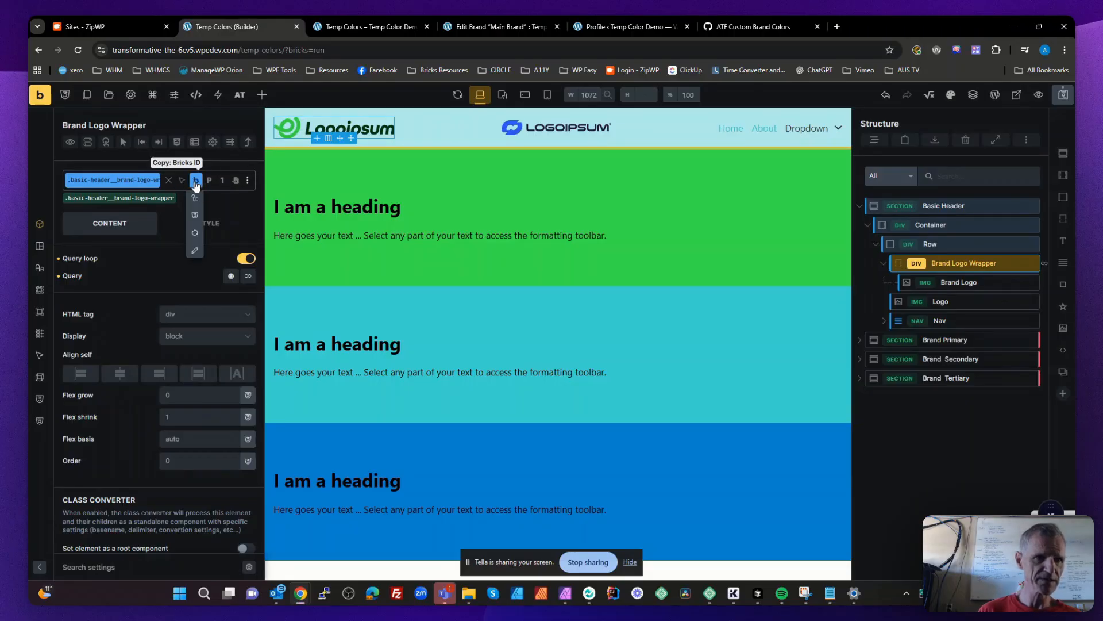
pyautogui.click(196, 182)
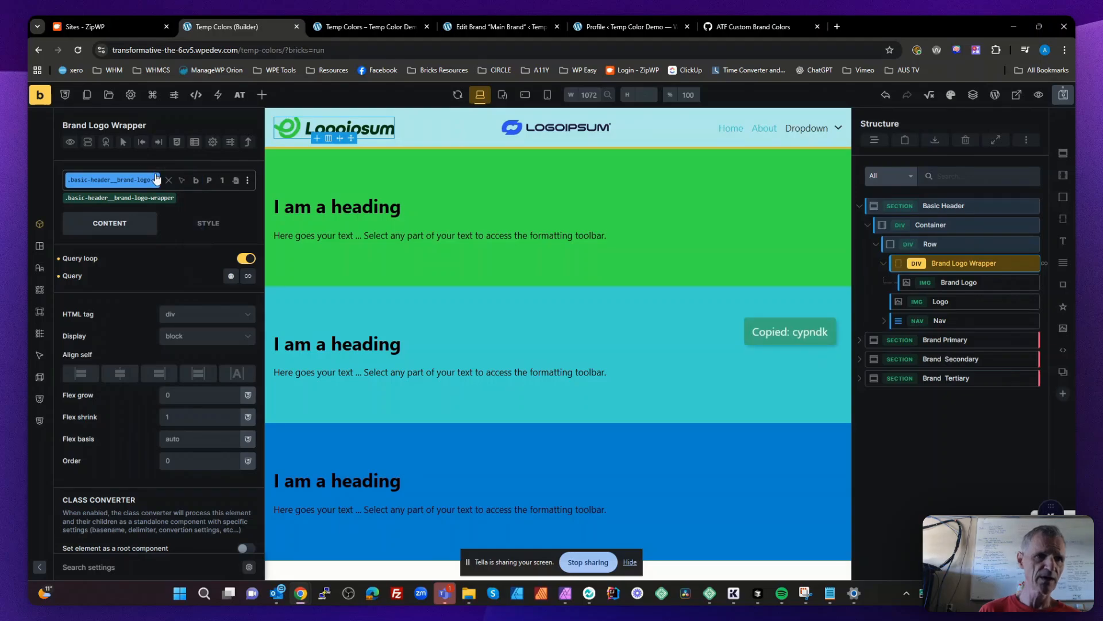
# - Add a condition of type Dynamic data to the Brand Logo Wrapper
pyautogui.click(87, 142)
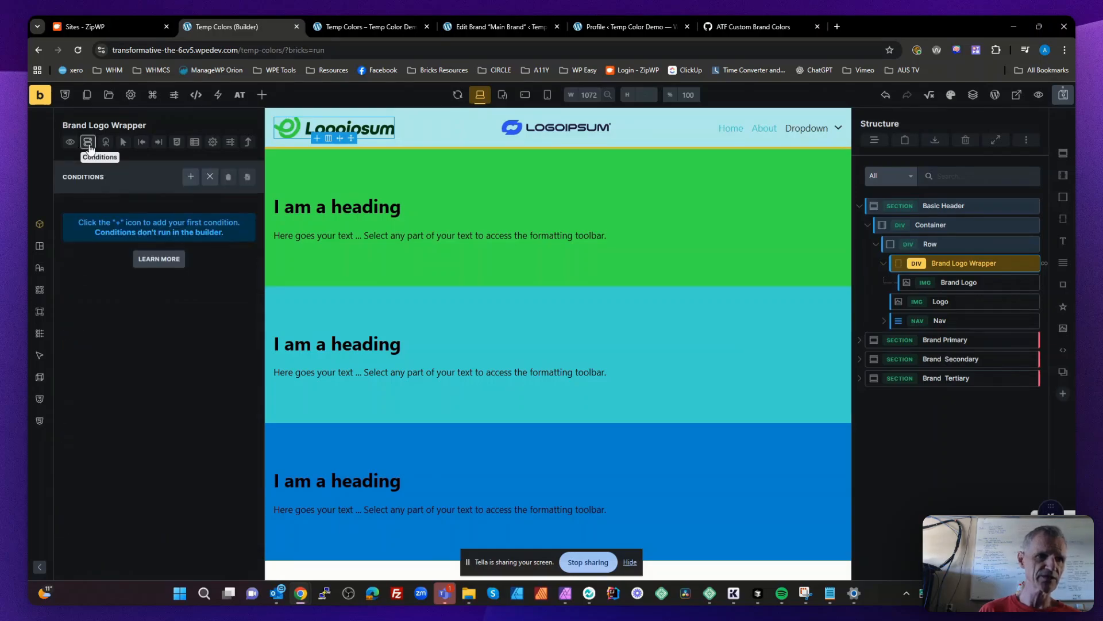
pyautogui.click(191, 176)
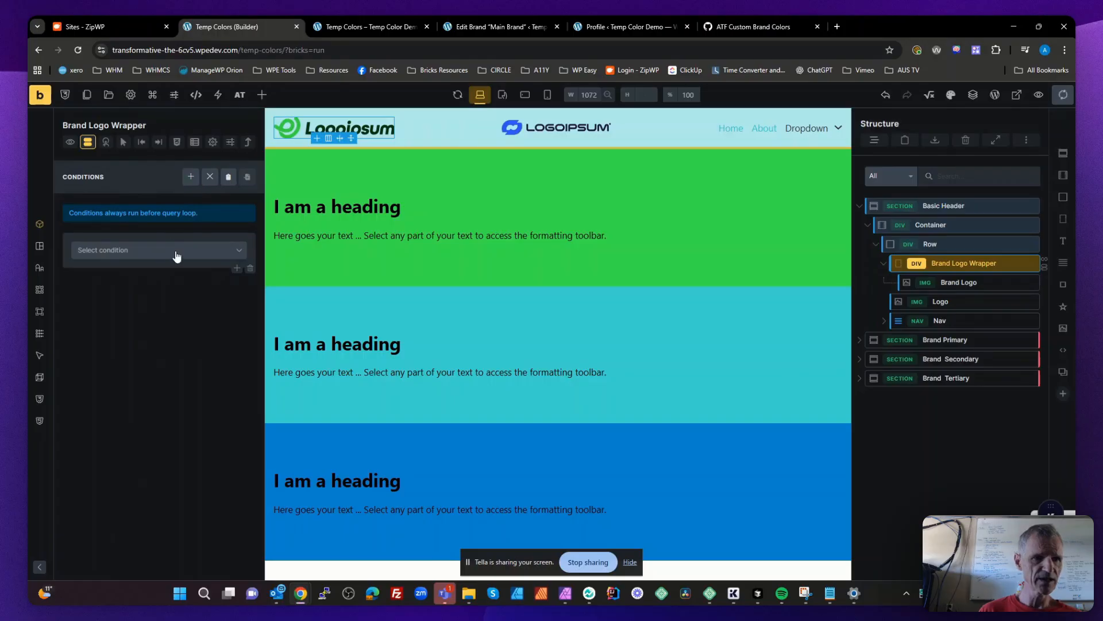
pyautogui.click(178, 257)
pyautogui.write('dyn')
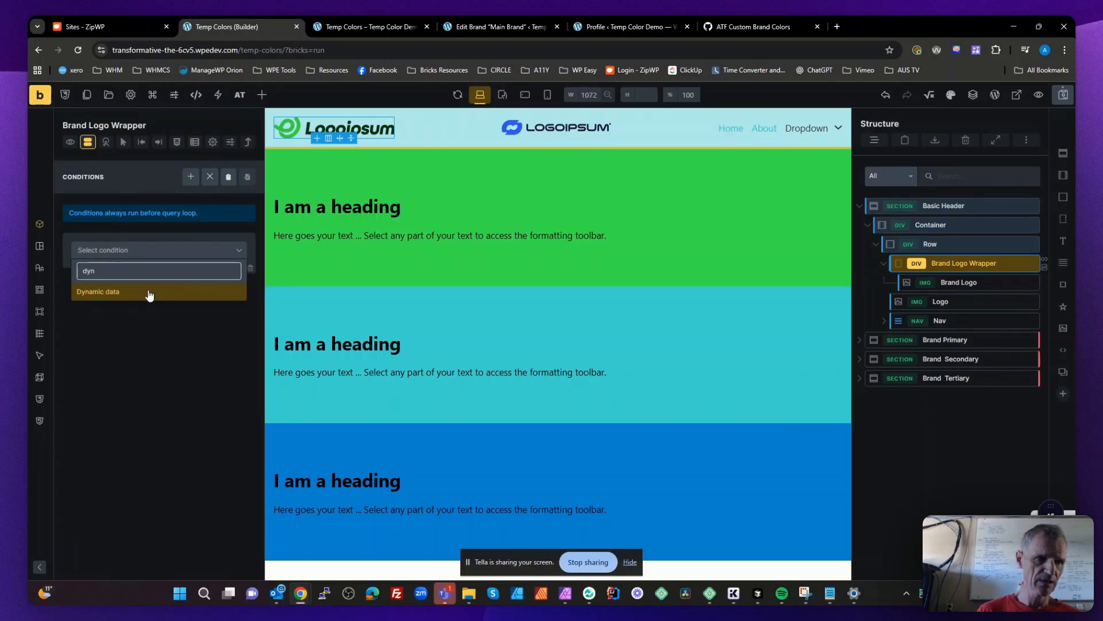
pyautogui.click(149, 295)
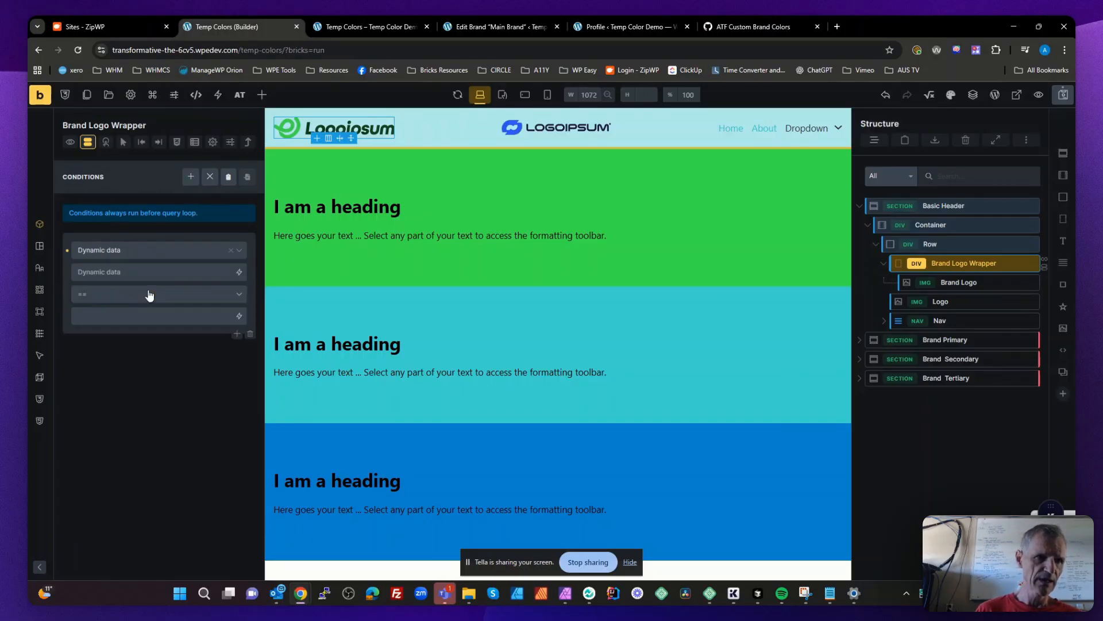
# - Set the wrapper condition's dynamic tag to {query_results_count:cypndk}, using the copied element ID
pyautogui.click(240, 272)
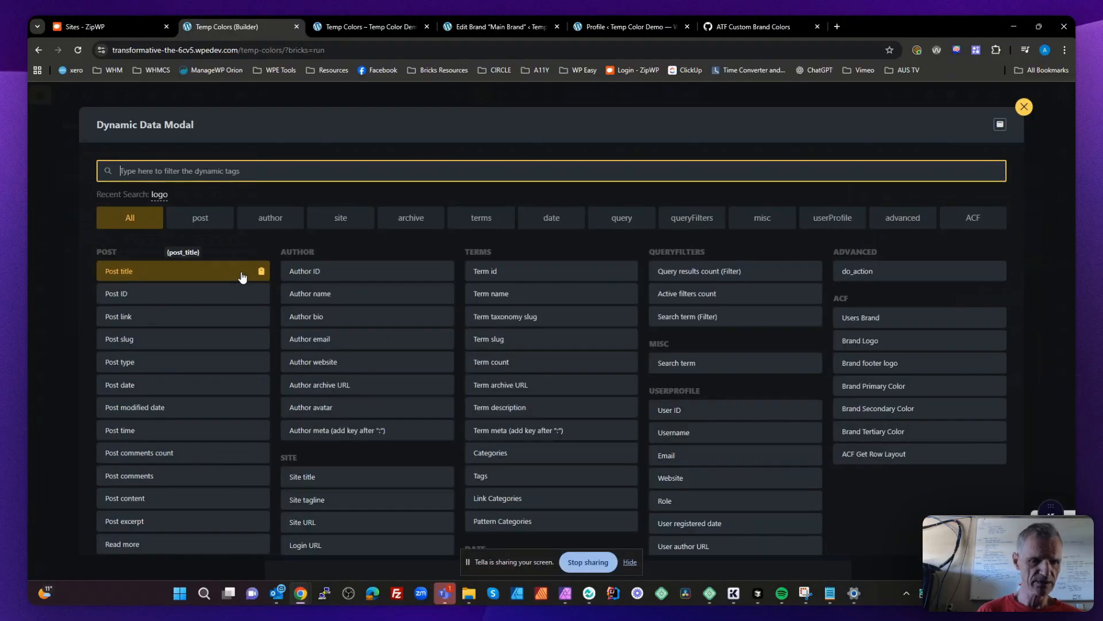
pyautogui.write('res')
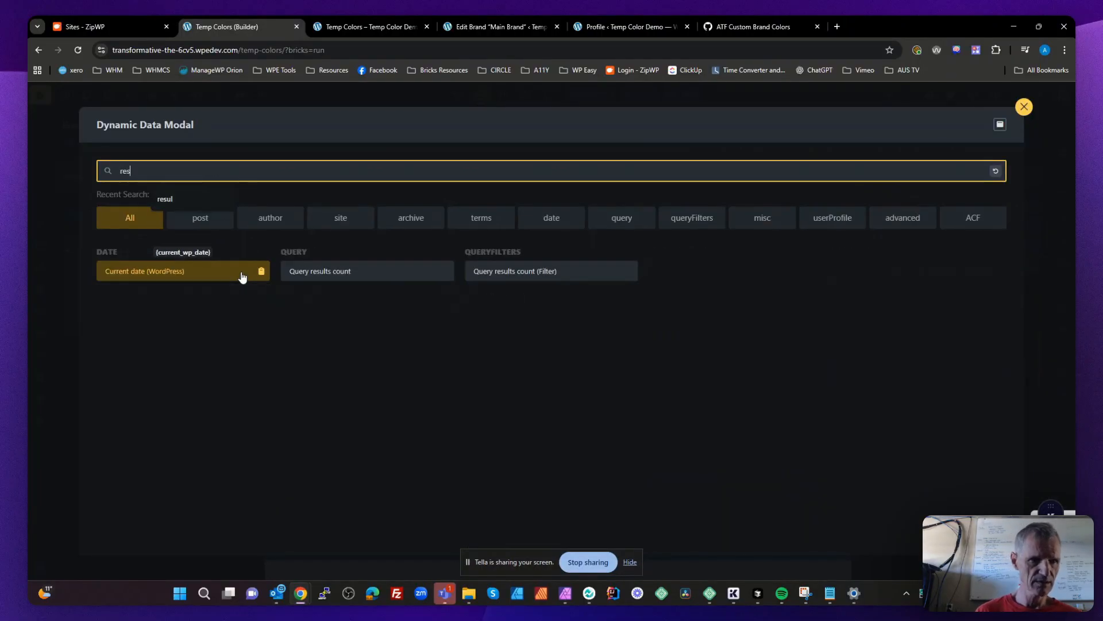
pyautogui.click(343, 274)
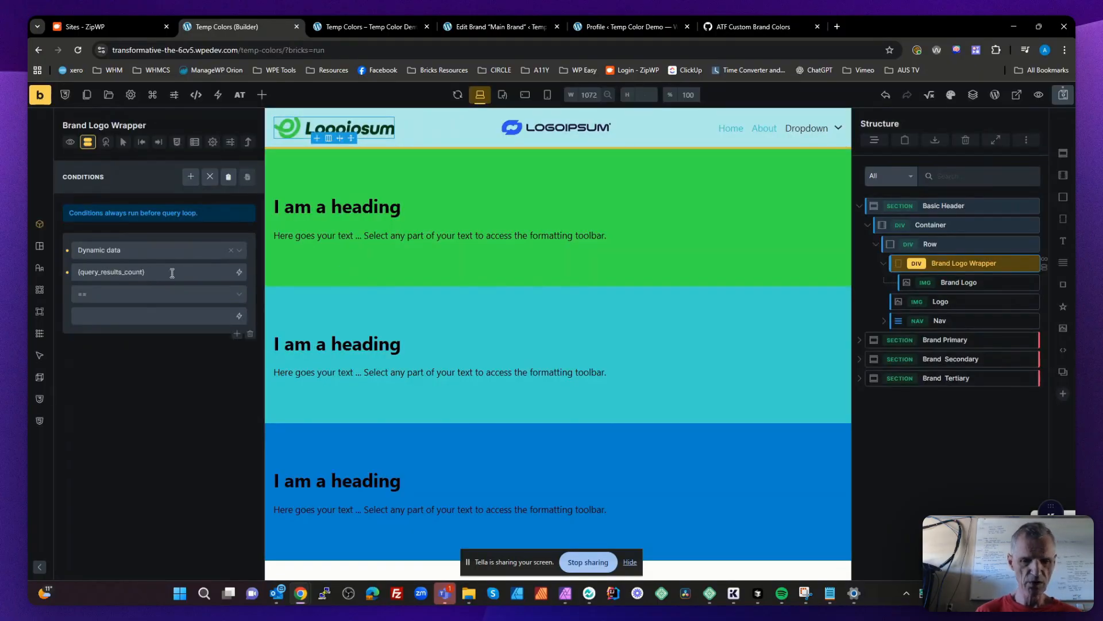
pyautogui.hotkey('ctrl', 'v')
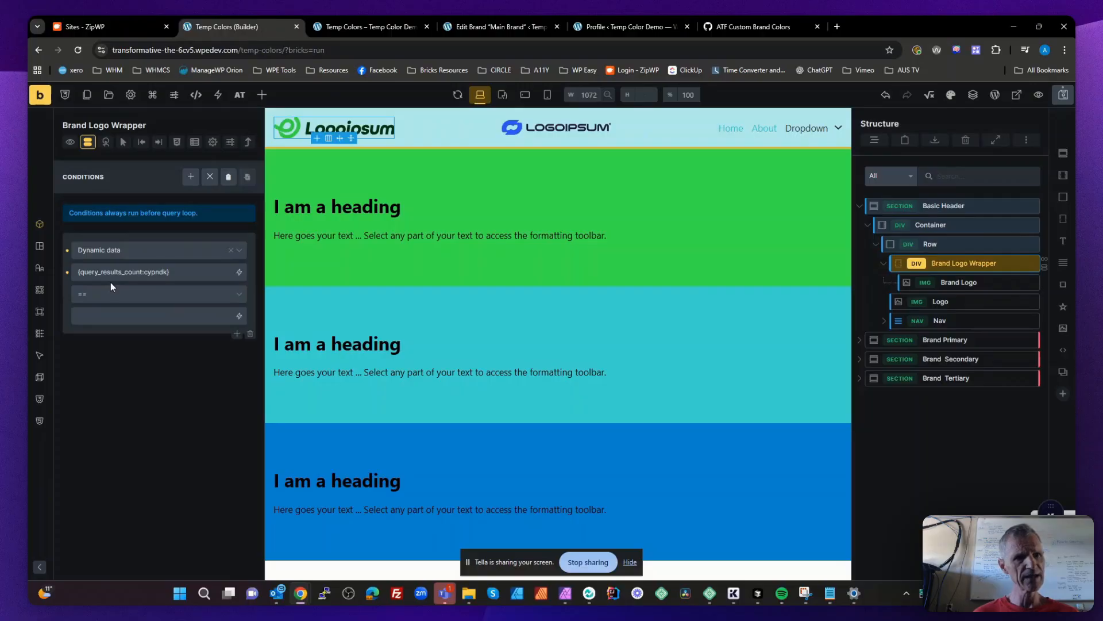
# - Set the wrapper condition's comparison to != with the value 0
pyautogui.click(100, 296)
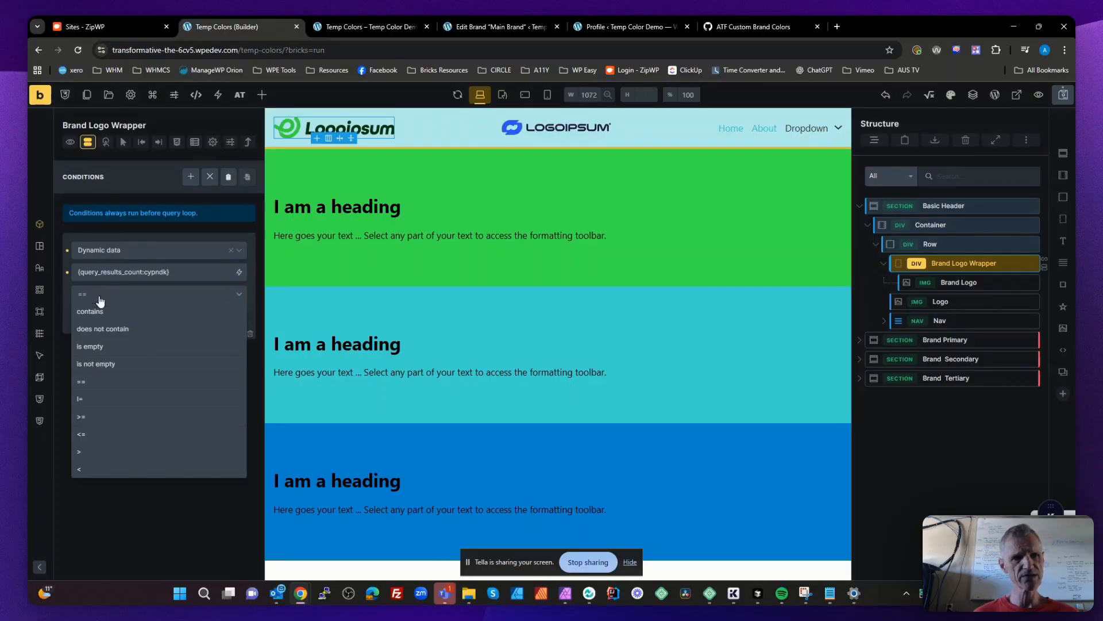
pyautogui.click(95, 402)
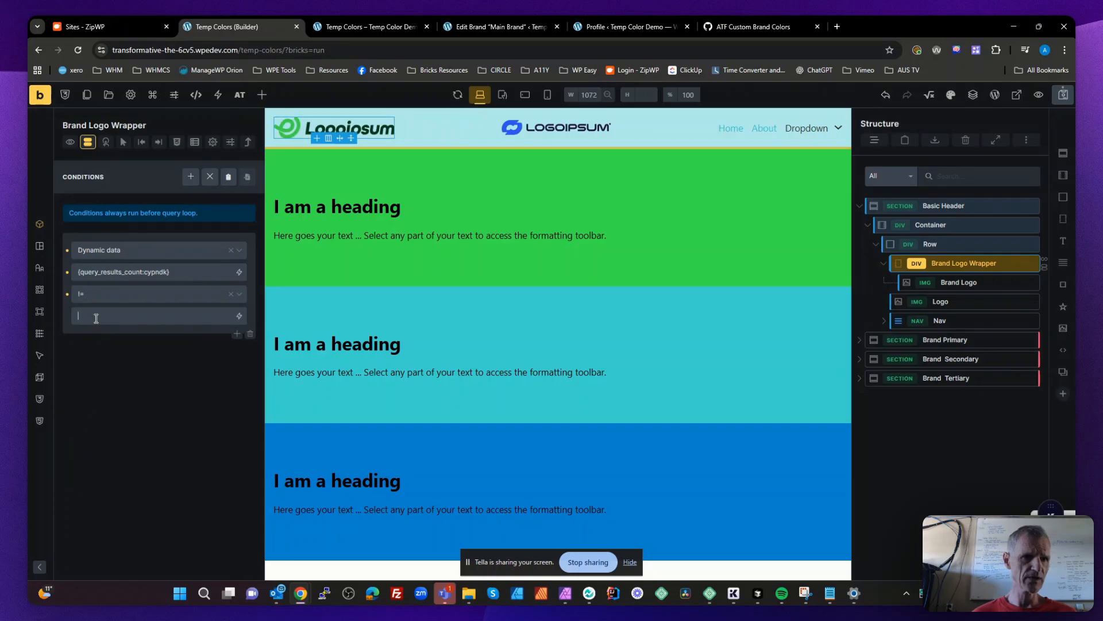
pyautogui.write('0')
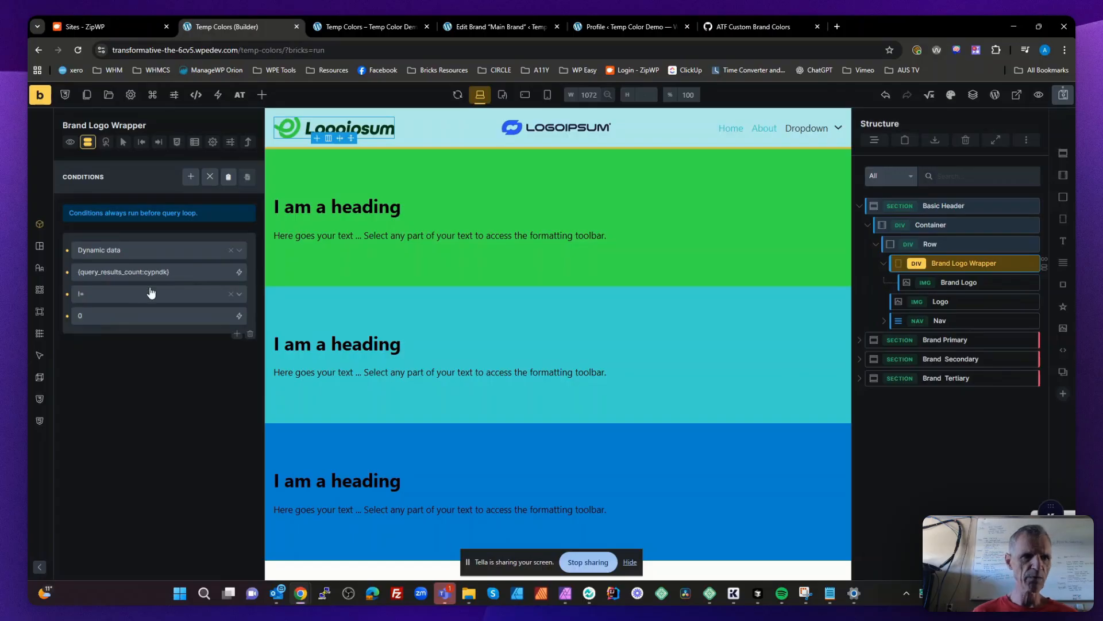
# - Copy the wrapper condition's query results count tag and add a Dynamic data condition to the Logo image
pyautogui.moveTo(176, 275); pyautogui.dragTo(53, 268)
pyautogui.hotkey('ctrl', 'c')
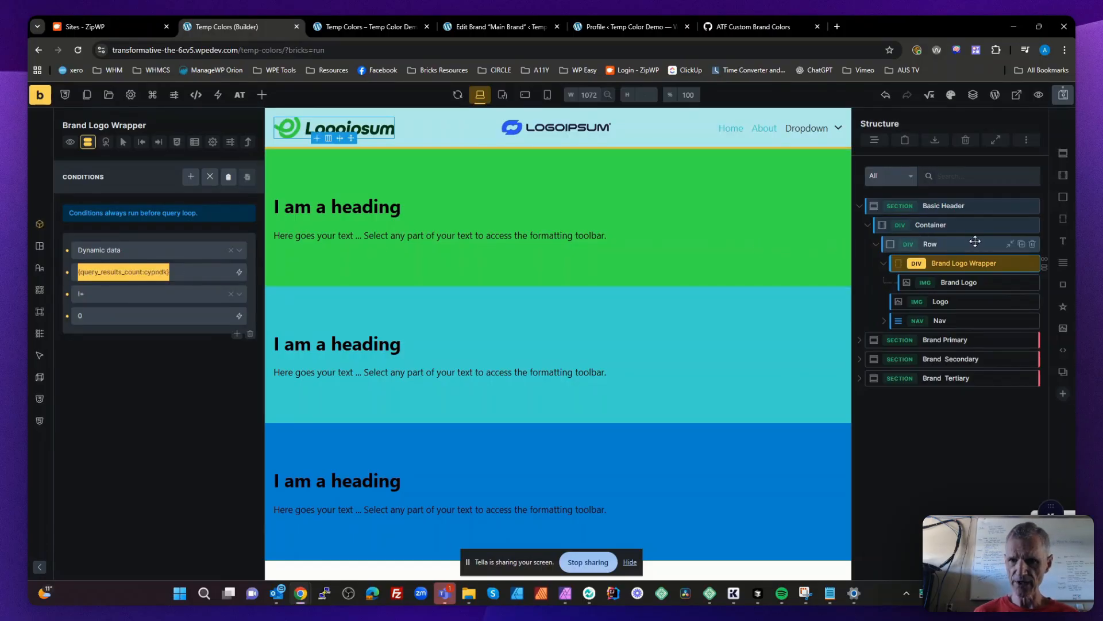
pyautogui.click(945, 301)
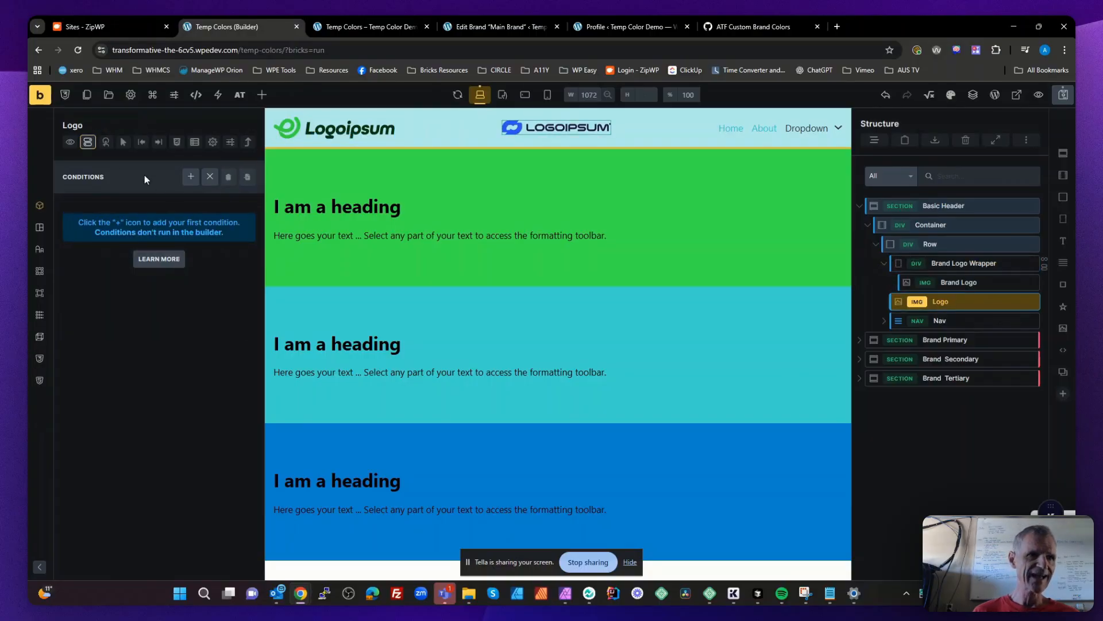
pyautogui.click(88, 142)
pyautogui.click(89, 142)
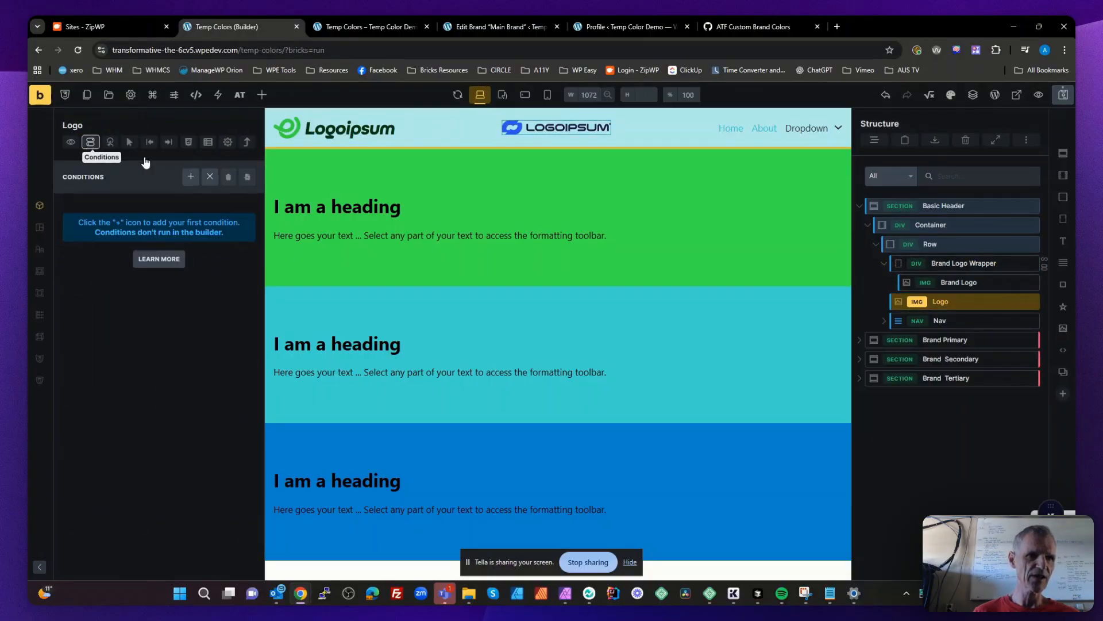
pyautogui.click(191, 176)
pyautogui.click(178, 224)
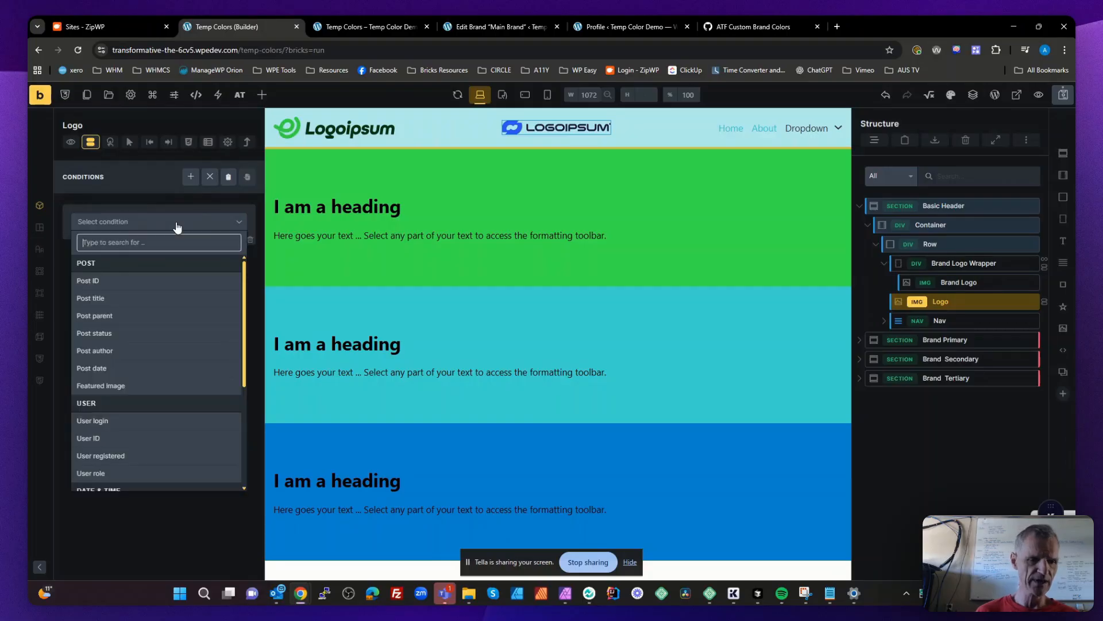
pyautogui.write('dyn')
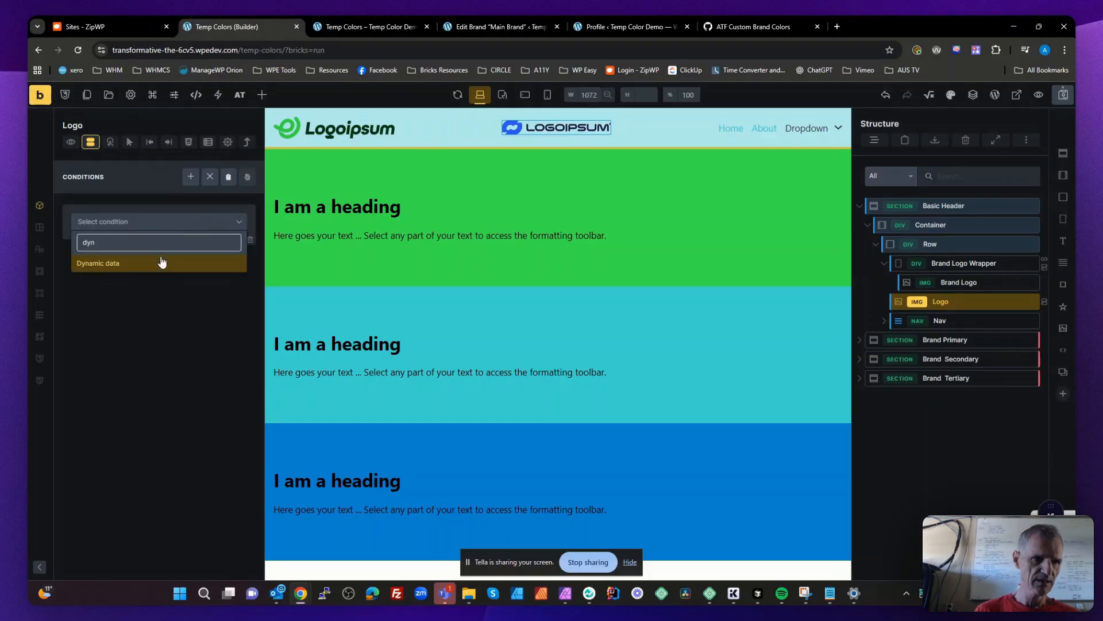
pyautogui.click(160, 263)
# - Make the Logo image's condition require {query_results_count:cypndk} == 0
pyautogui.click(140, 248)
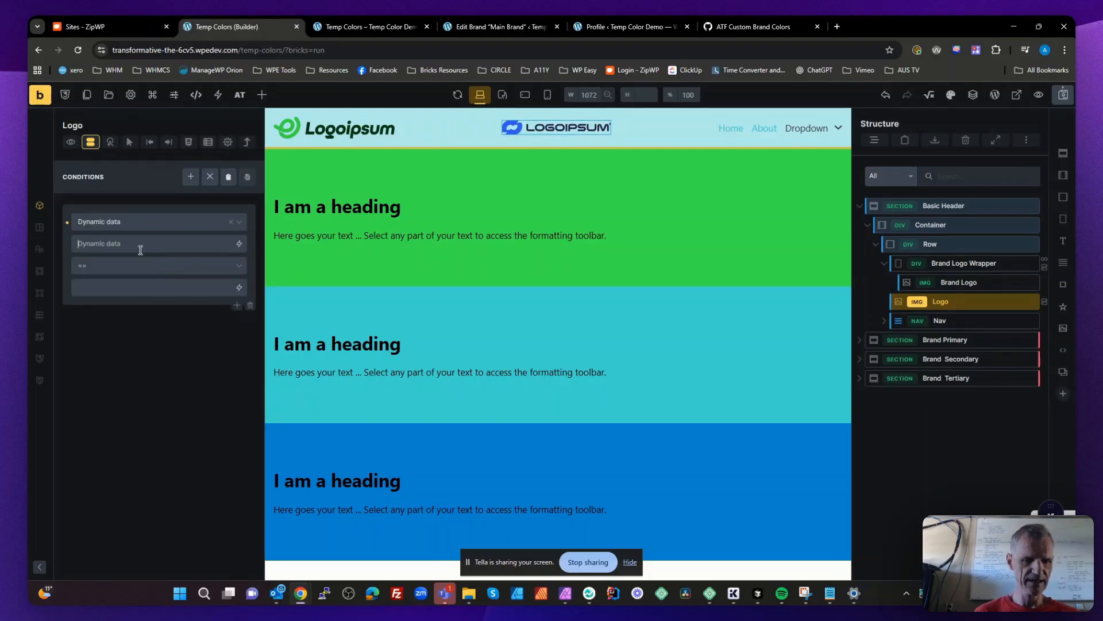
pyautogui.hotkey('ctrl', 'v')
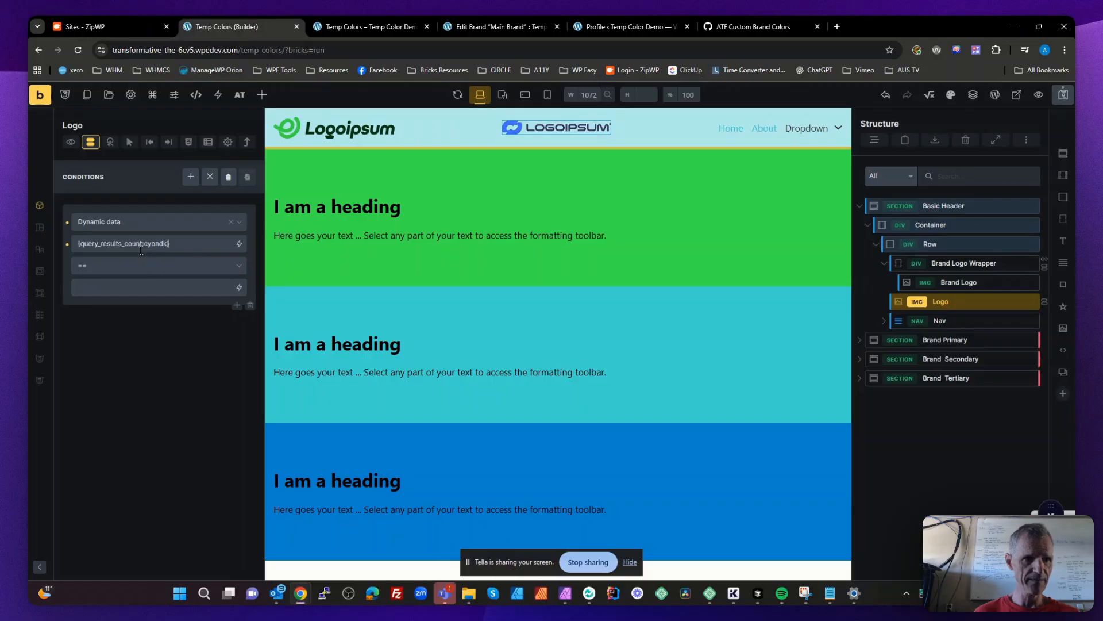
pyautogui.click(114, 267)
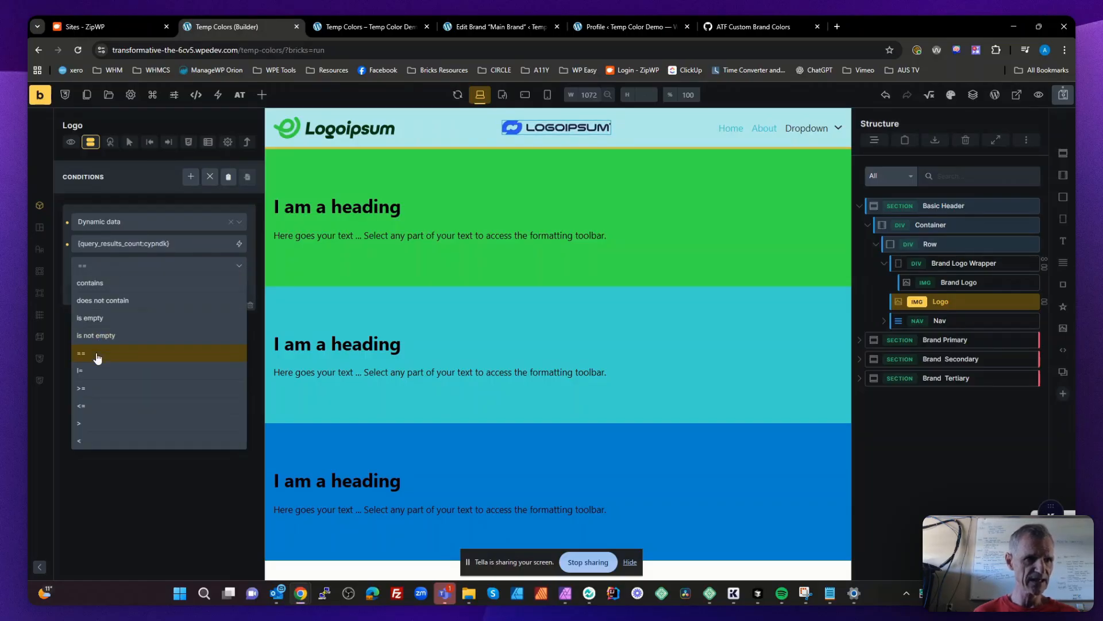
pyautogui.click(108, 268)
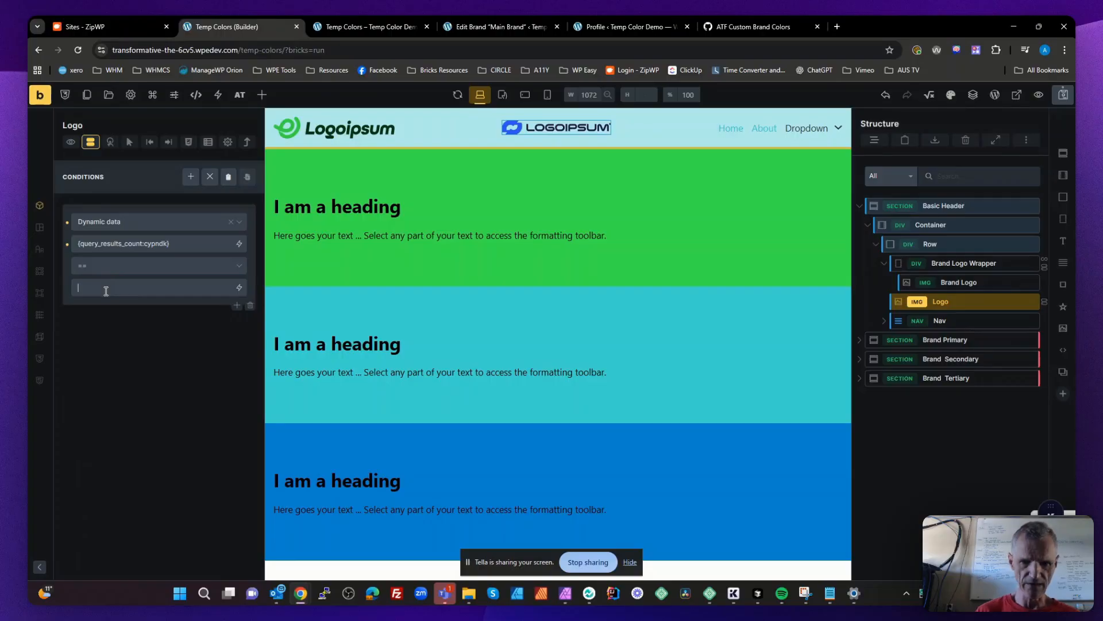
pyautogui.click(106, 291)
pyautogui.write('0')
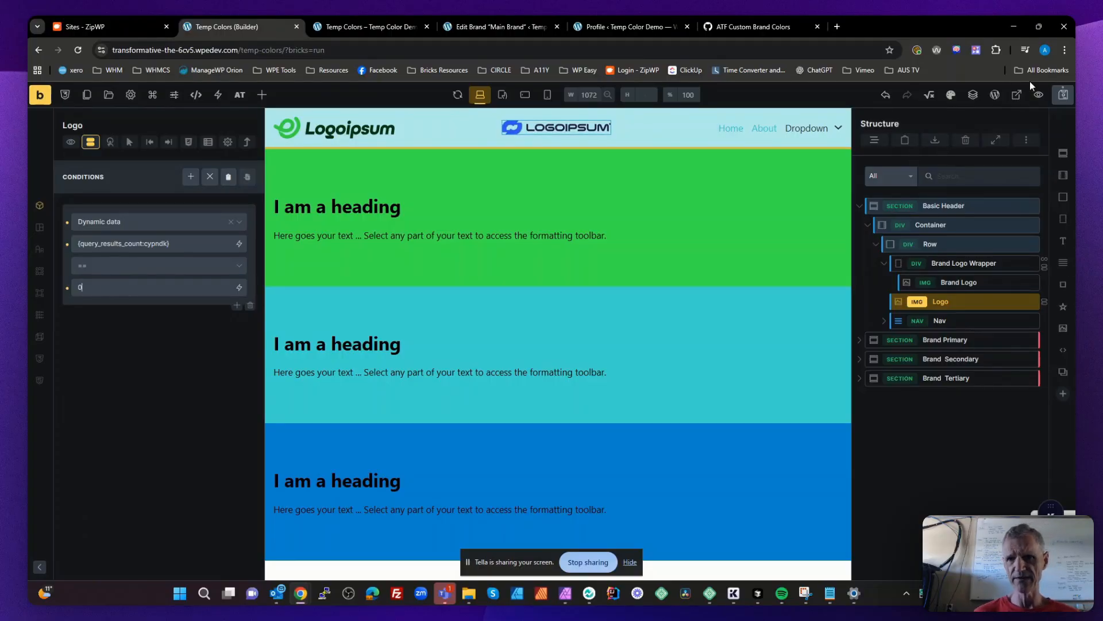
# - Save the page, close the old preview tab, and view the Temp Colors page on the frontend
pyautogui.hotkey('ctrl', 's')
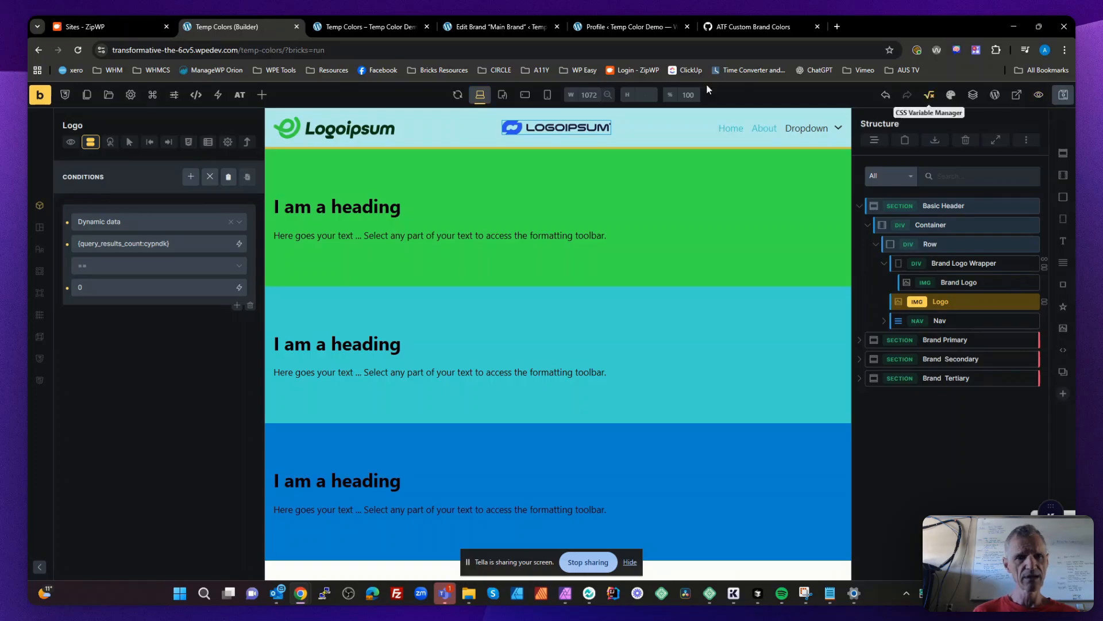
pyautogui.click(426, 26)
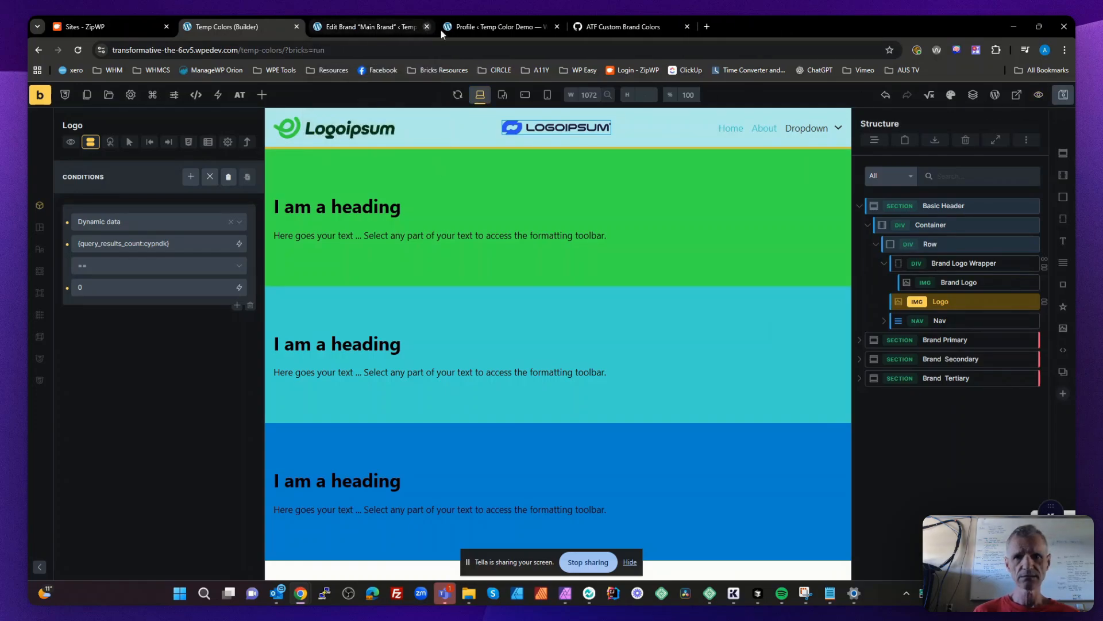
pyautogui.click(1017, 95)
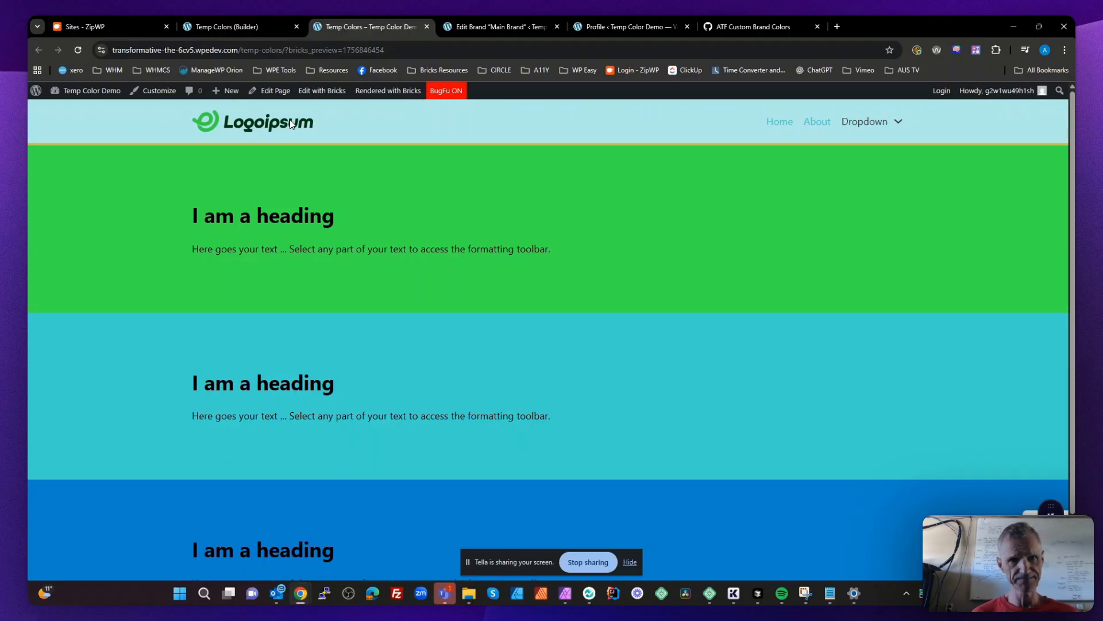
# - Try to clear the Users Brand field in the profile, update the profile, and reload the Temp Colors frontend page
pyautogui.click(610, 27)
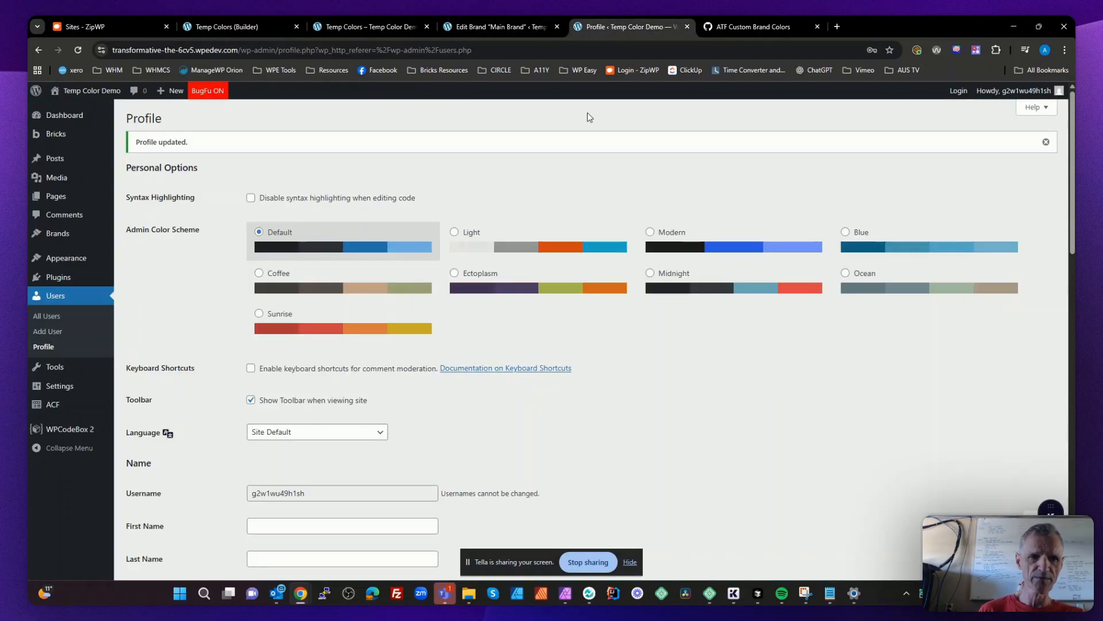
pyautogui.scroll(-15, 545, 416)
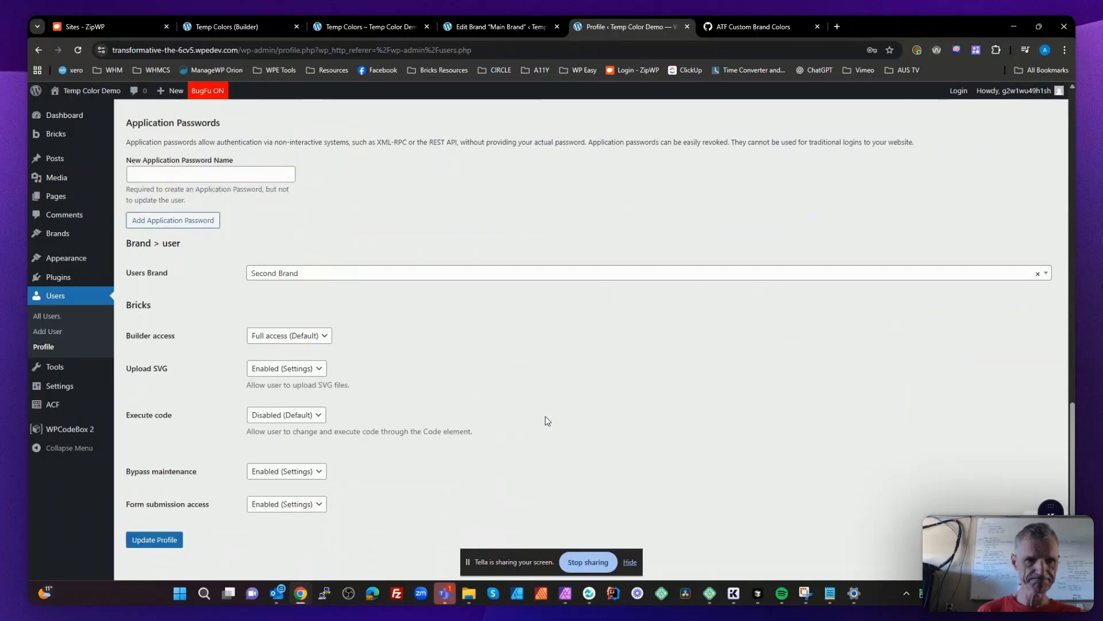
pyautogui.click(1036, 259)
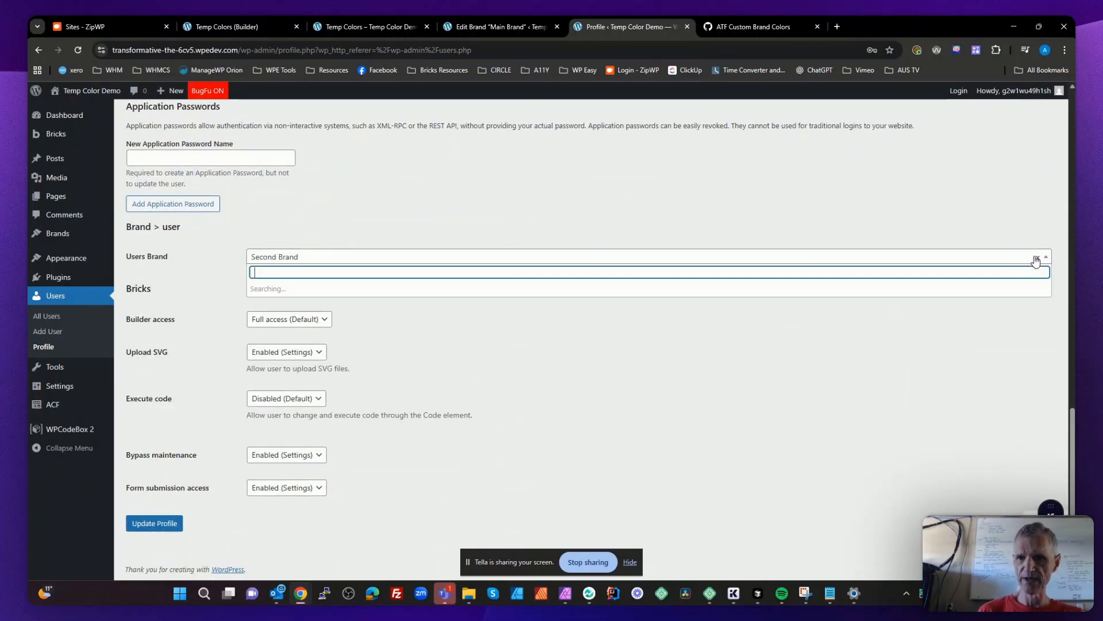
pyautogui.click(154, 524)
pyautogui.moveTo(604, 31); pyautogui.dragTo(505, 27)
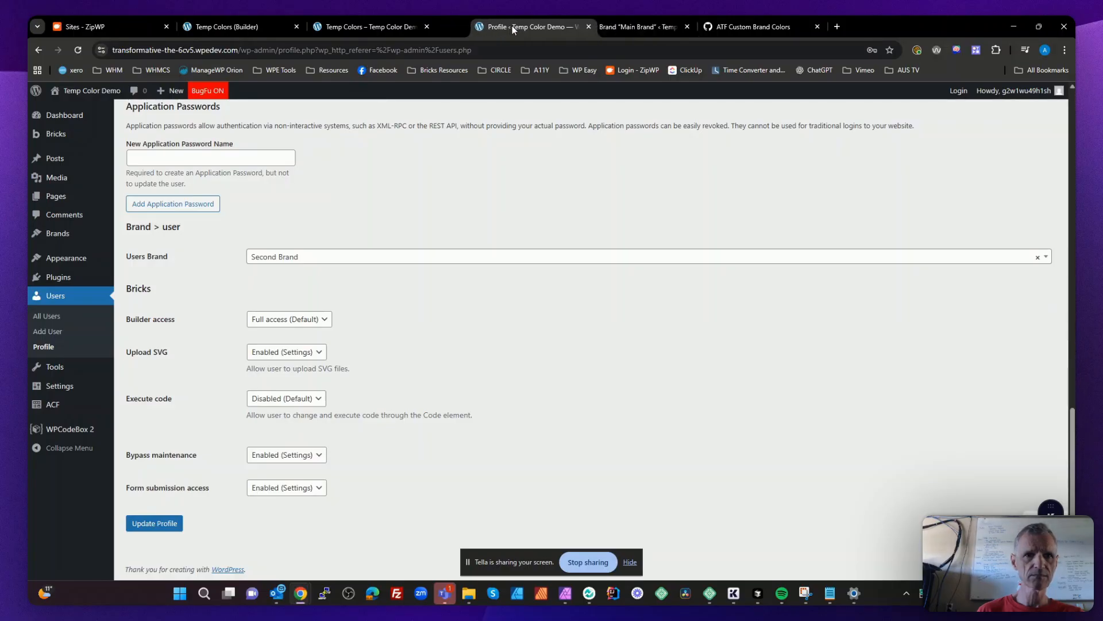
pyautogui.click(363, 25)
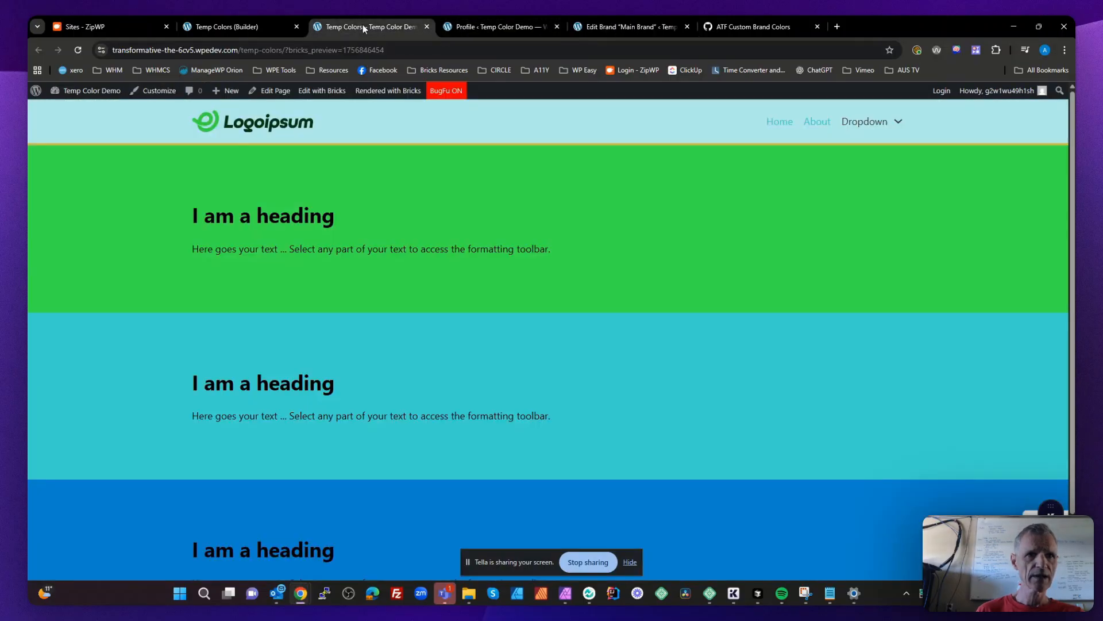
pyautogui.click(77, 50)
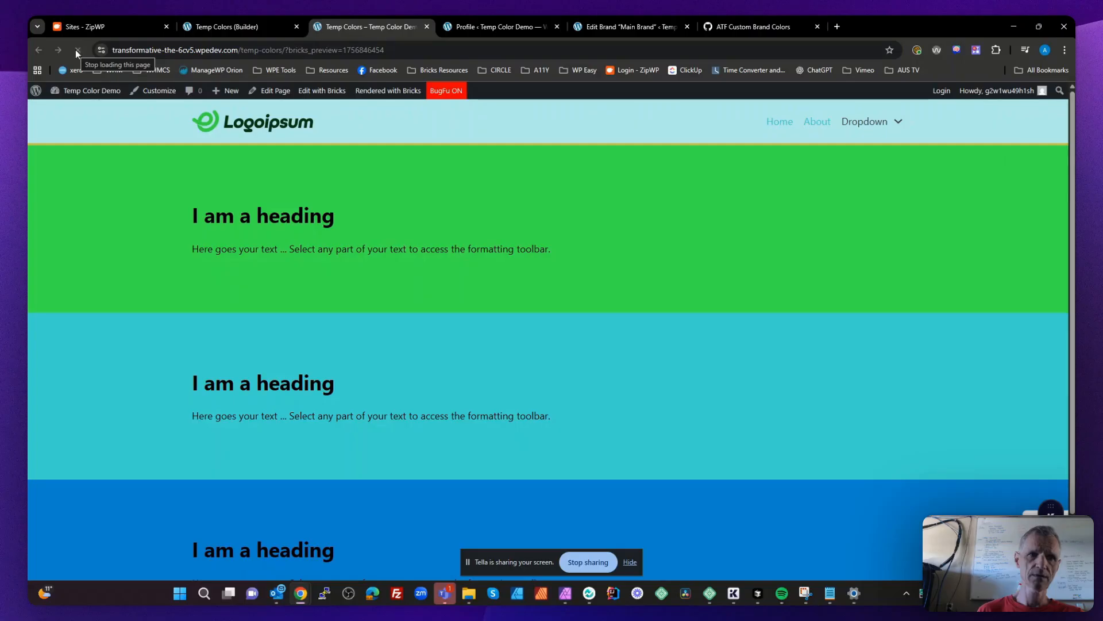
# - Clear the profile's Users Brand selection, update the profile, and reload the Temp Colors page to check the default logo
pyautogui.click(505, 26)
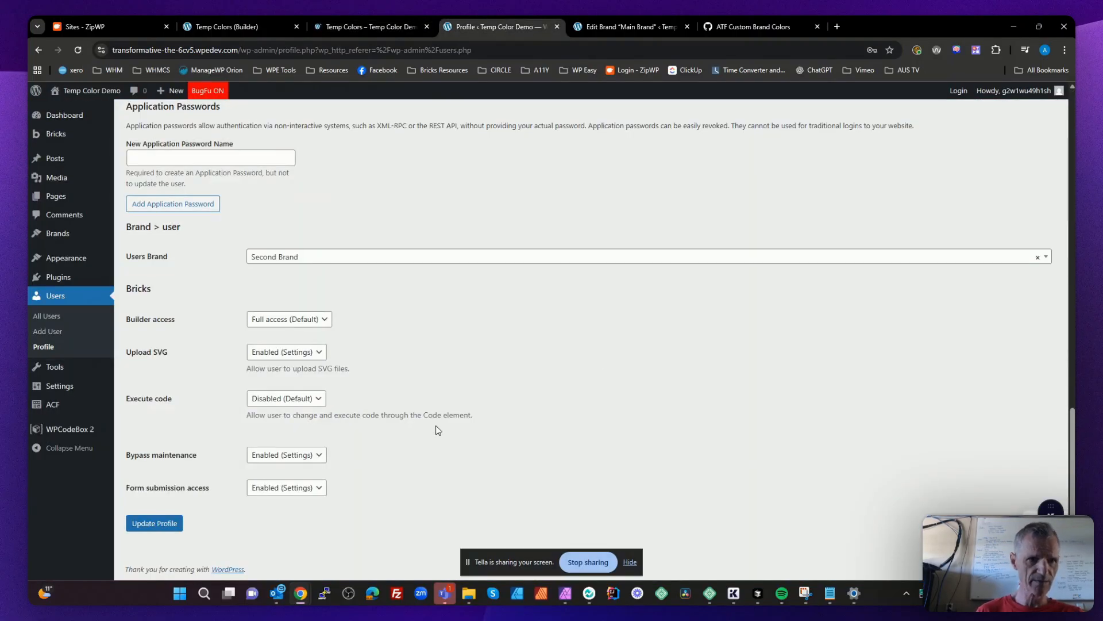
pyautogui.click(1039, 258)
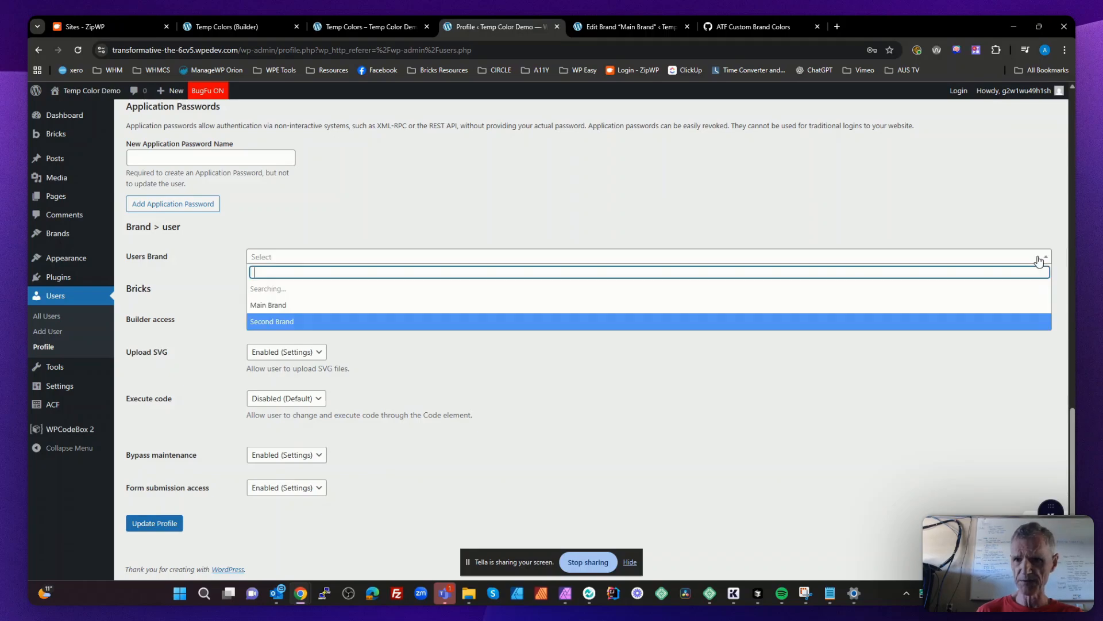
pyautogui.click(647, 379)
pyautogui.click(164, 524)
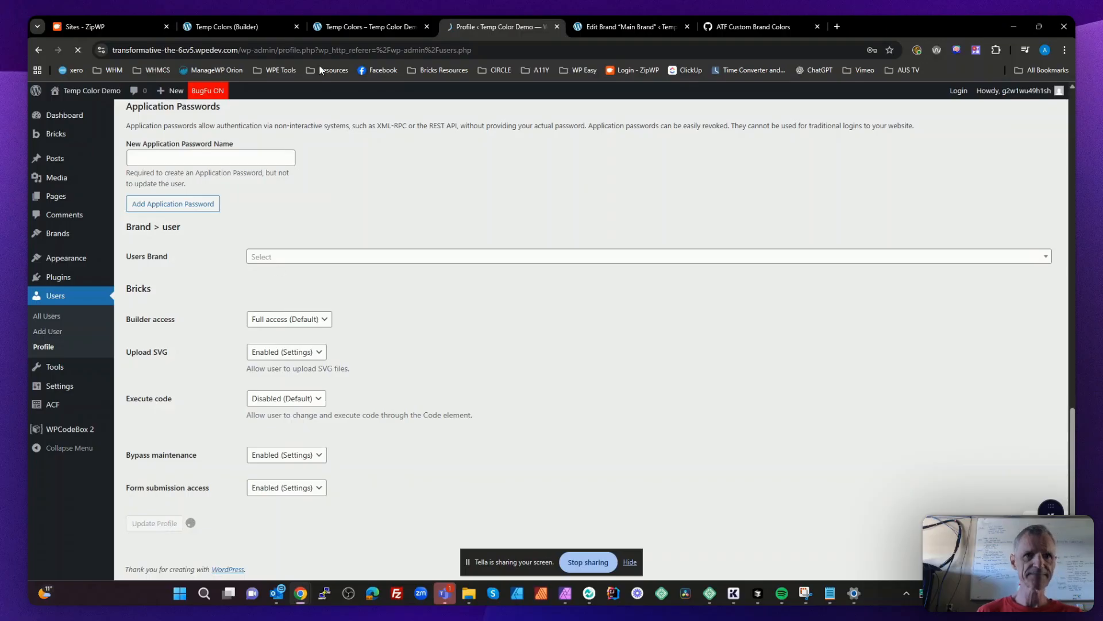
pyautogui.click(381, 29)
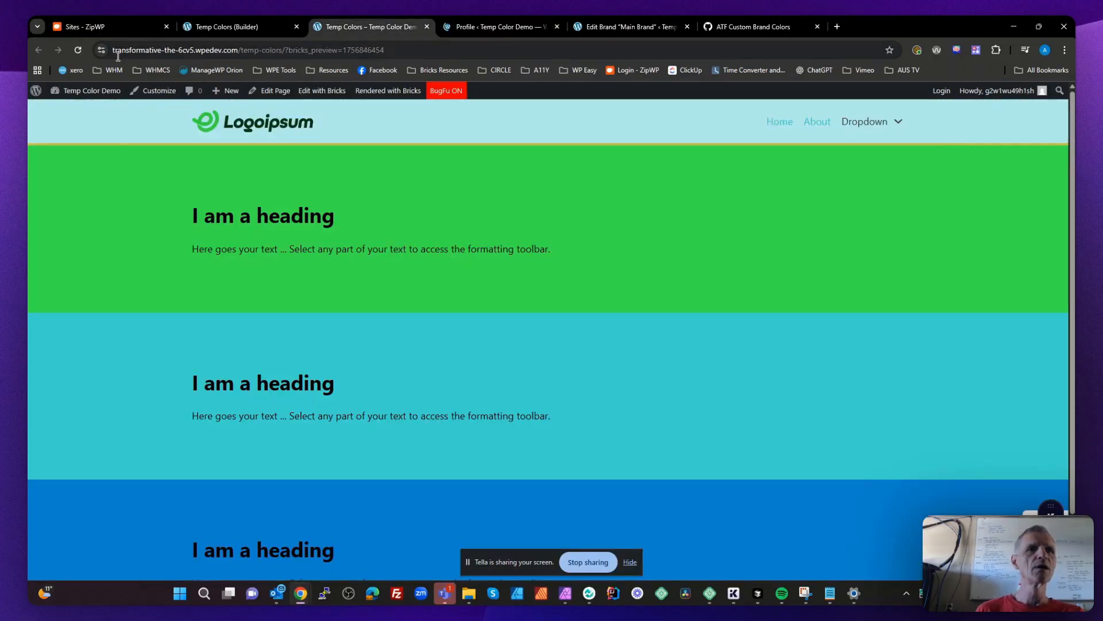
pyautogui.click(78, 50)
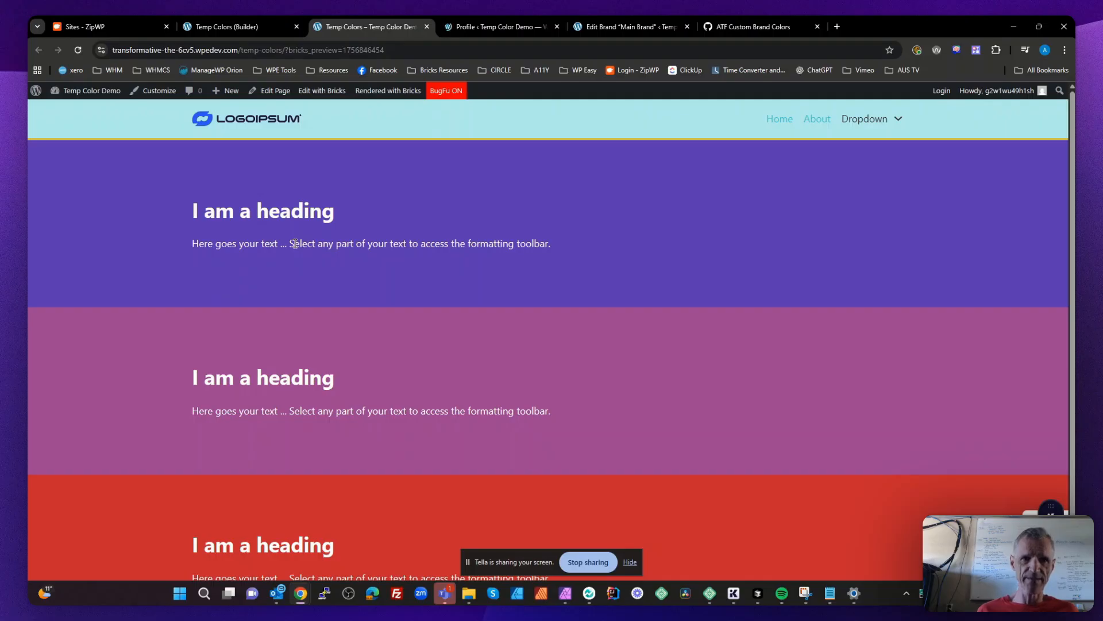
# - Set the profile's Users Brand to Second Brand and update the profile
pyautogui.click(494, 27)
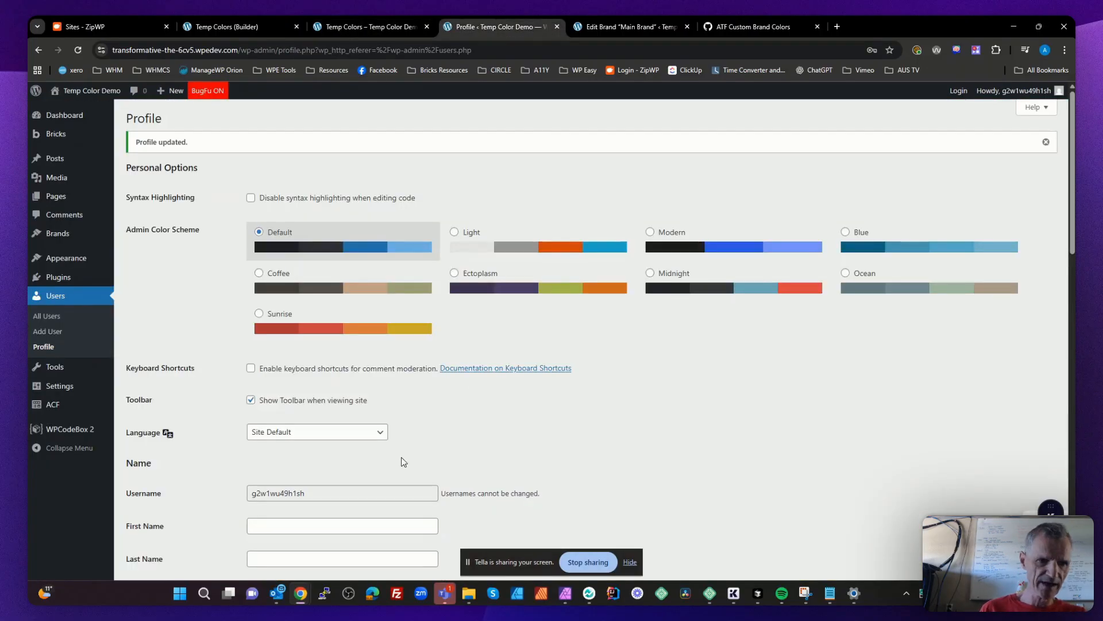
pyautogui.scroll(-6, 401, 456)
pyautogui.scroll(-4, 380, 382)
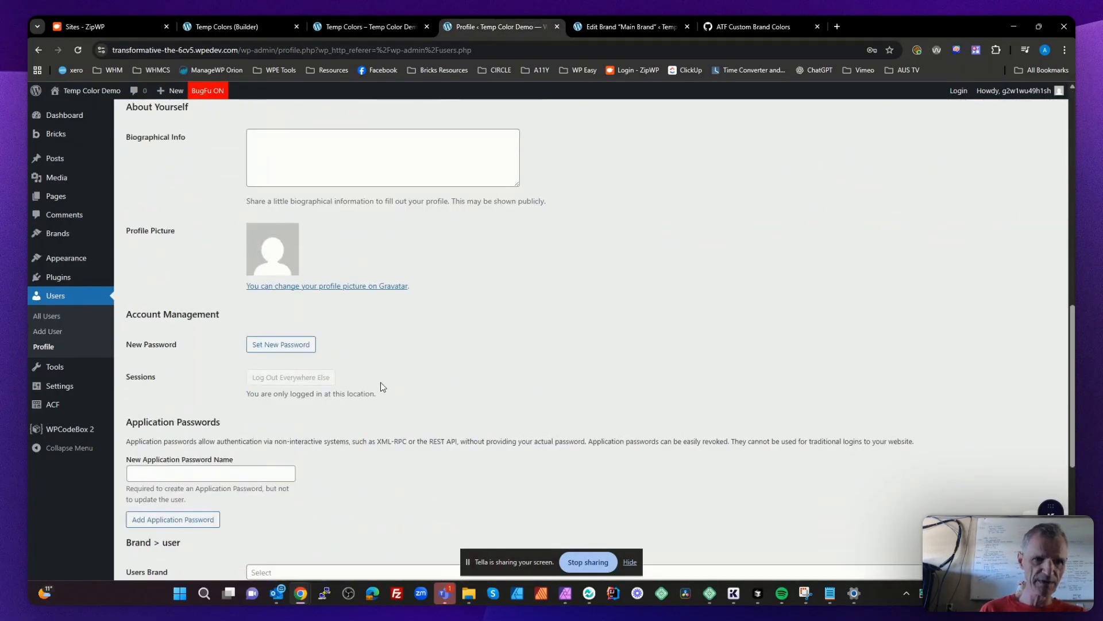
pyautogui.scroll(-4, 348, 421)
pyautogui.click(298, 360)
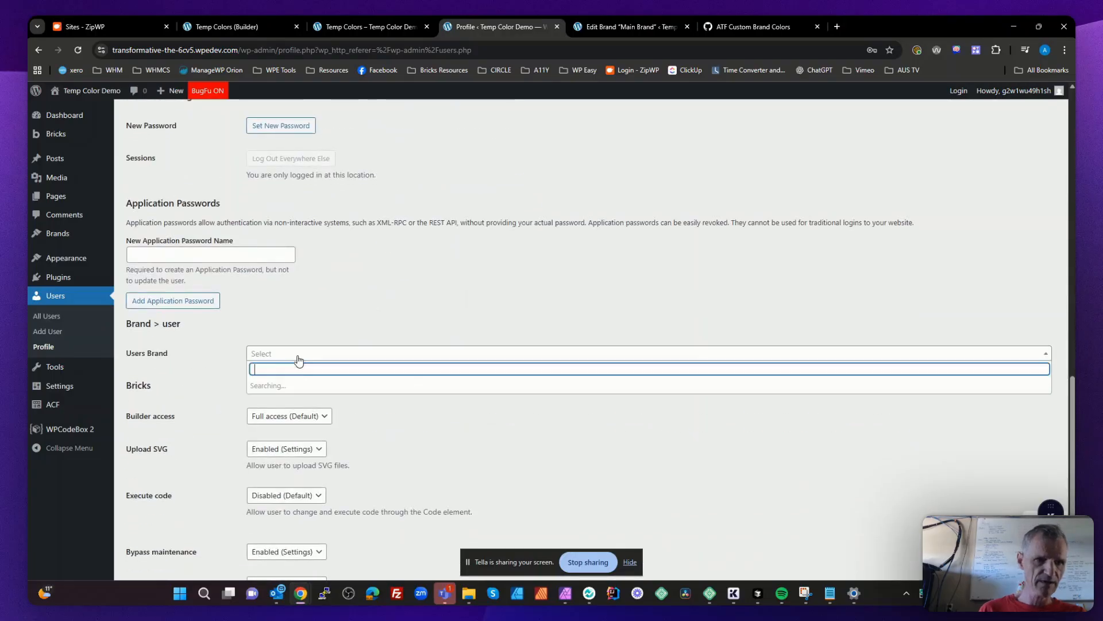
pyautogui.click(286, 399)
pyautogui.scroll(-2, 285, 405)
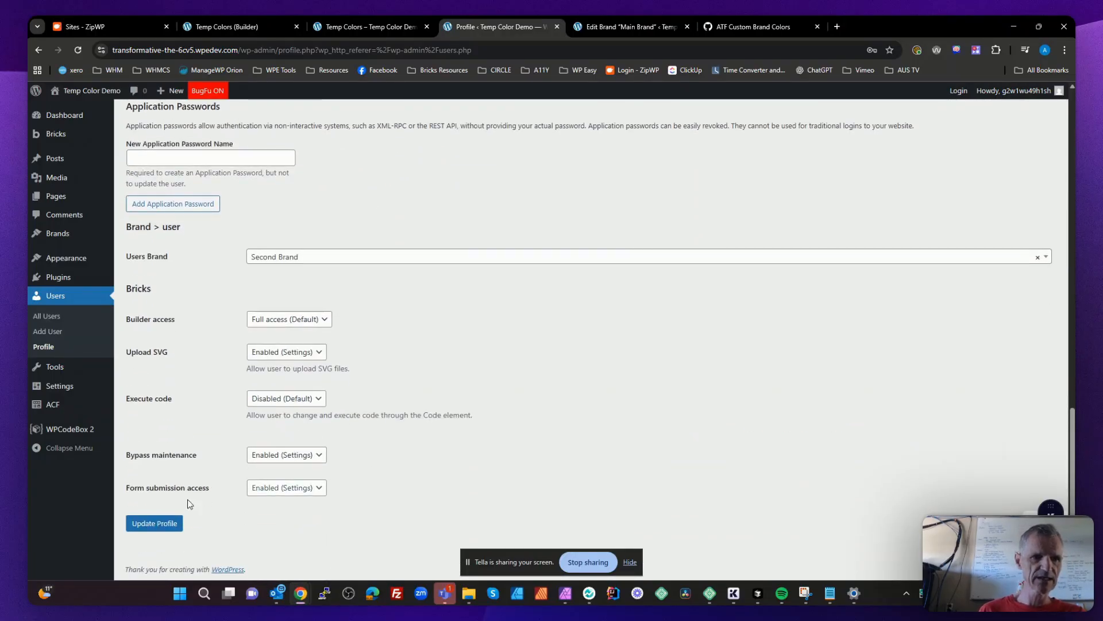
pyautogui.click(154, 523)
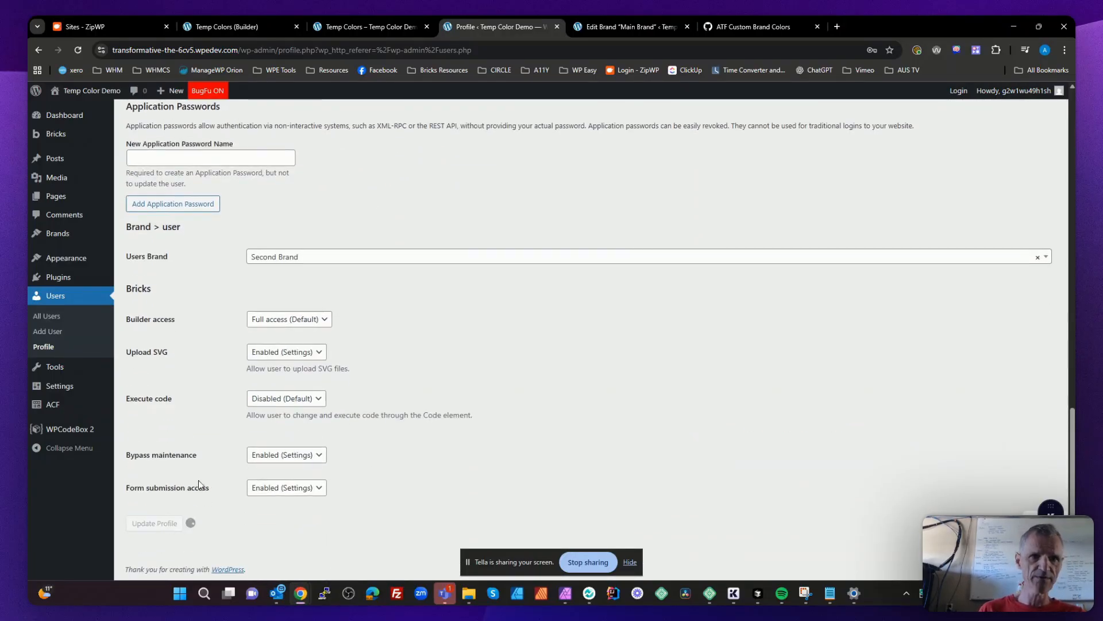
# - Reload the Temp Colors frontend page to check the Second Brand logo and colors
pyautogui.click(402, 26)
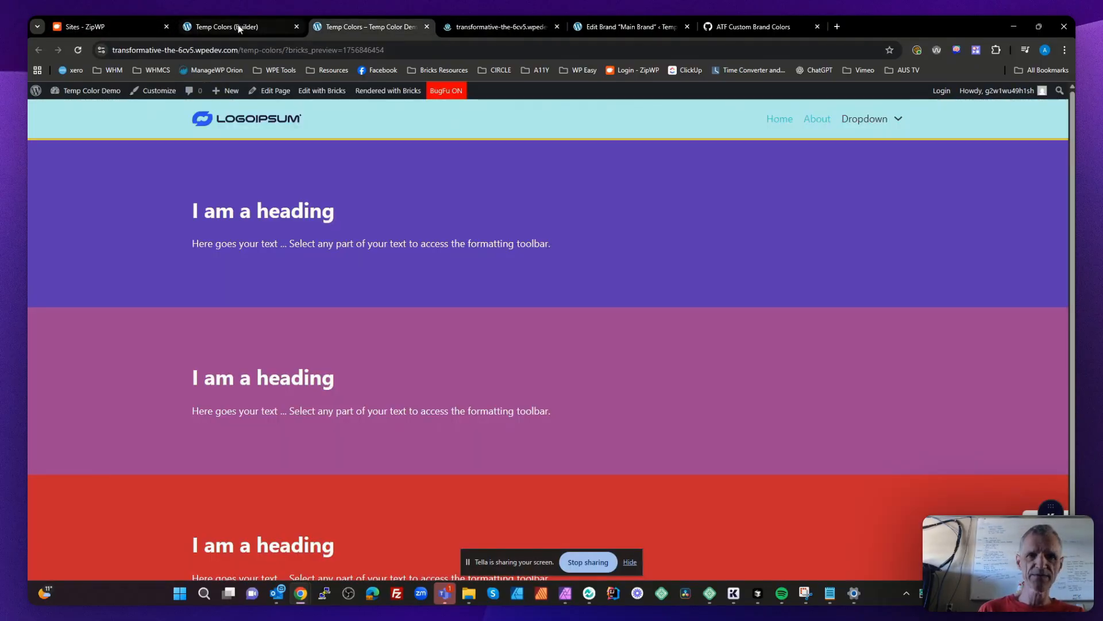
pyautogui.click(472, 27)
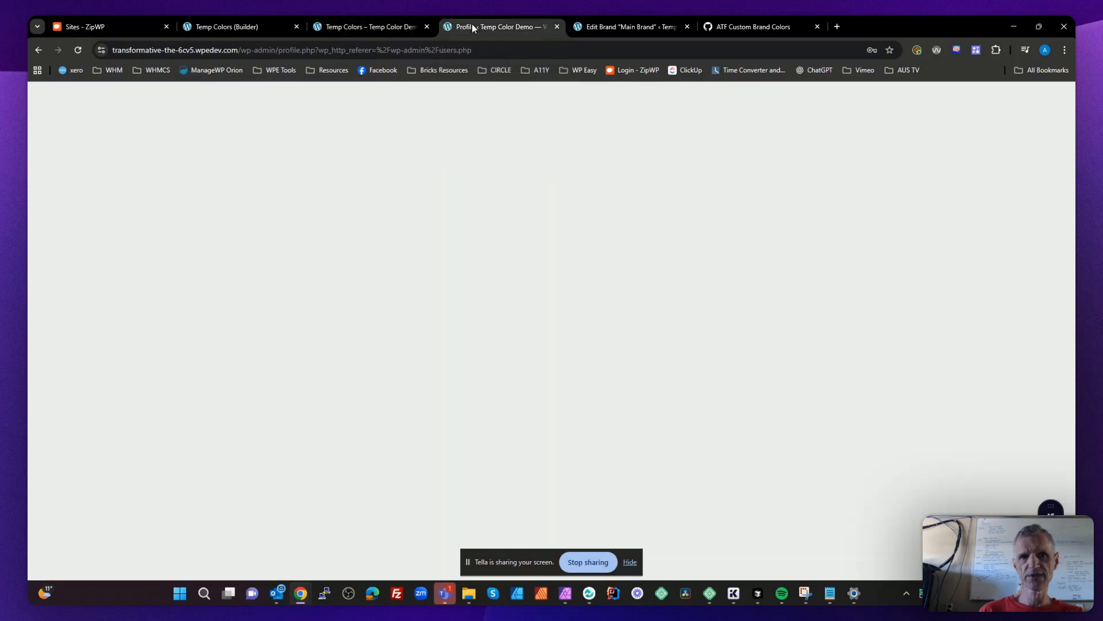
pyautogui.click(362, 27)
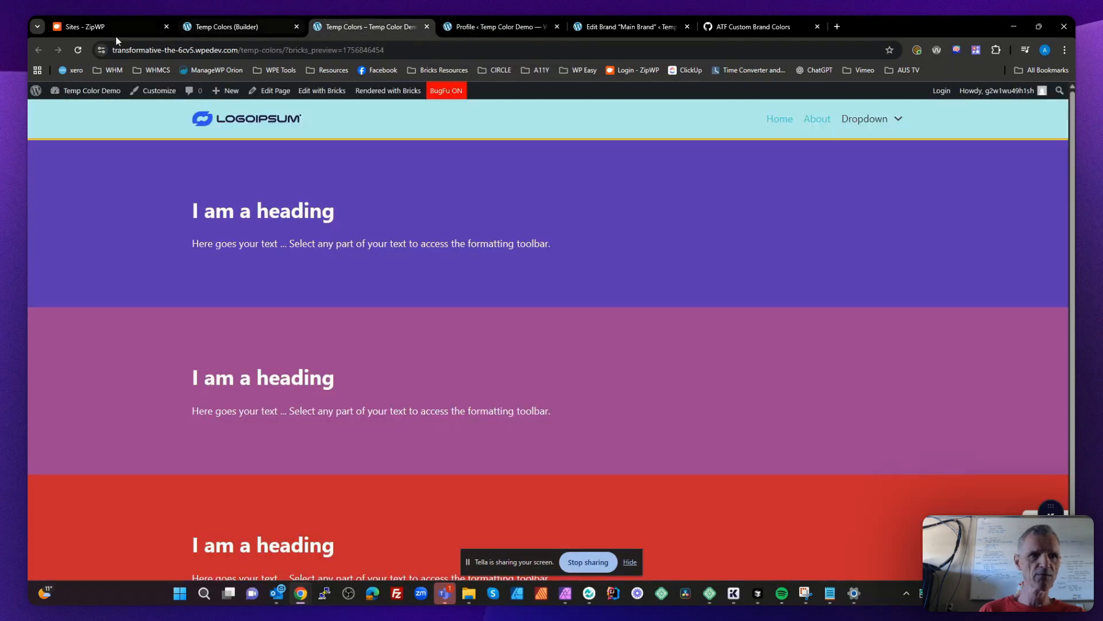
pyautogui.click(77, 49)
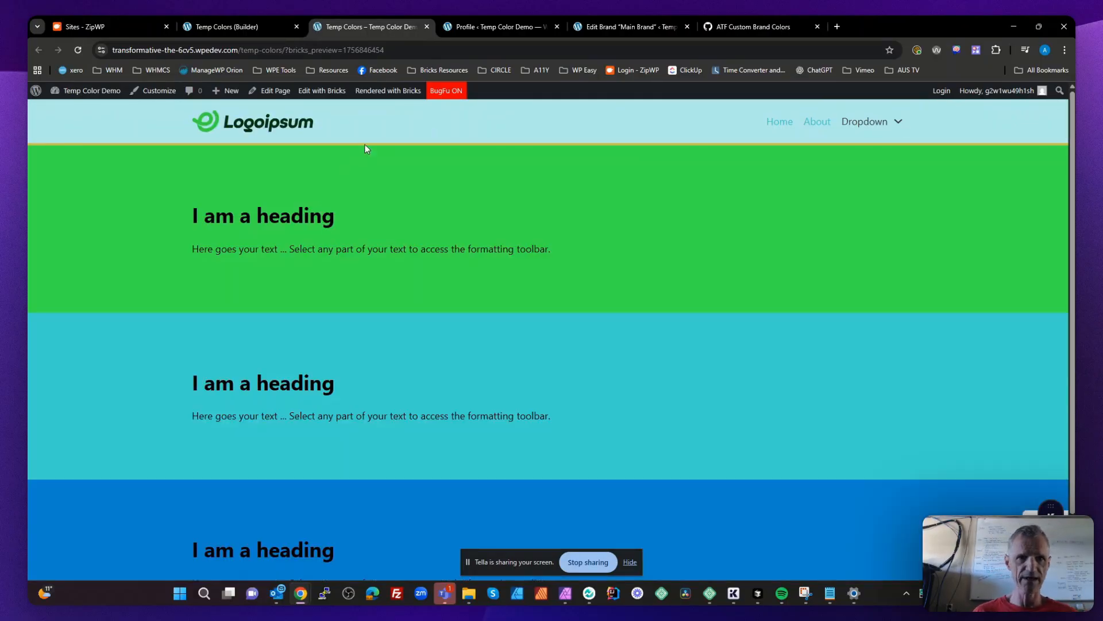
# - Set the profile's Users Brand to Main Brand, update the profile, and reload the Temp Colors page
pyautogui.click(473, 27)
pyautogui.scroll(-10, 360, 339)
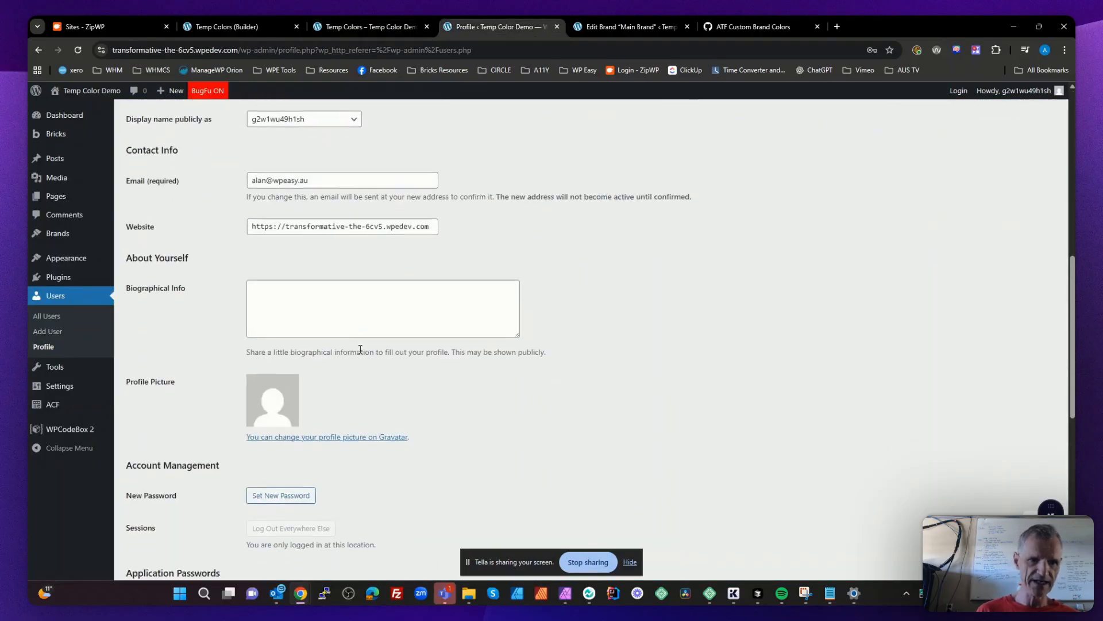
pyautogui.scroll(-7, 361, 349)
pyautogui.click(311, 299)
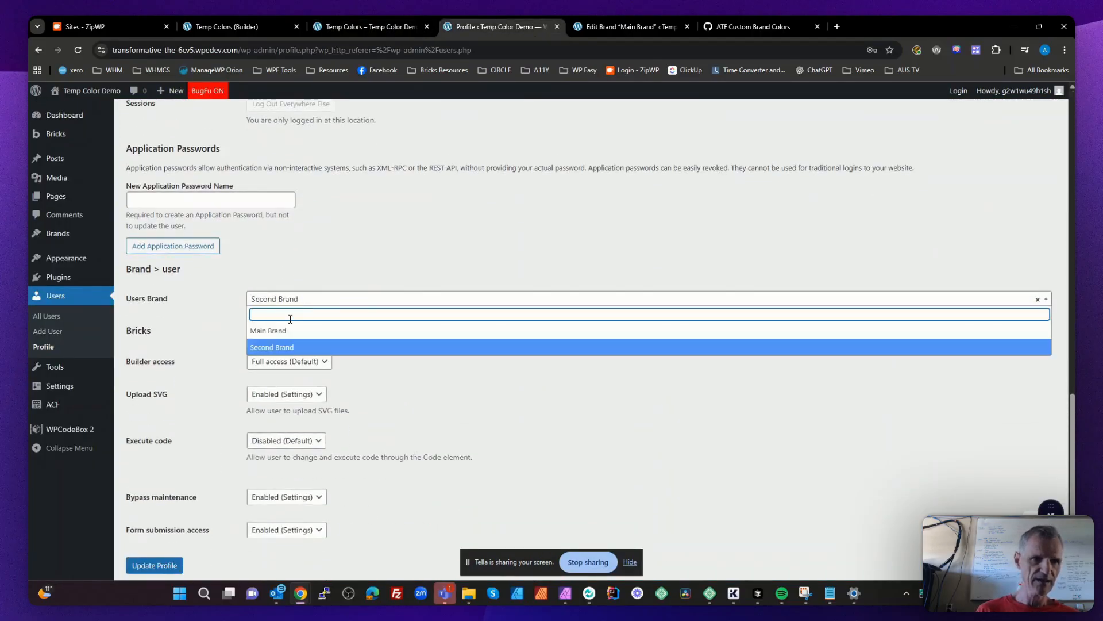
pyautogui.click(293, 330)
pyautogui.click(164, 564)
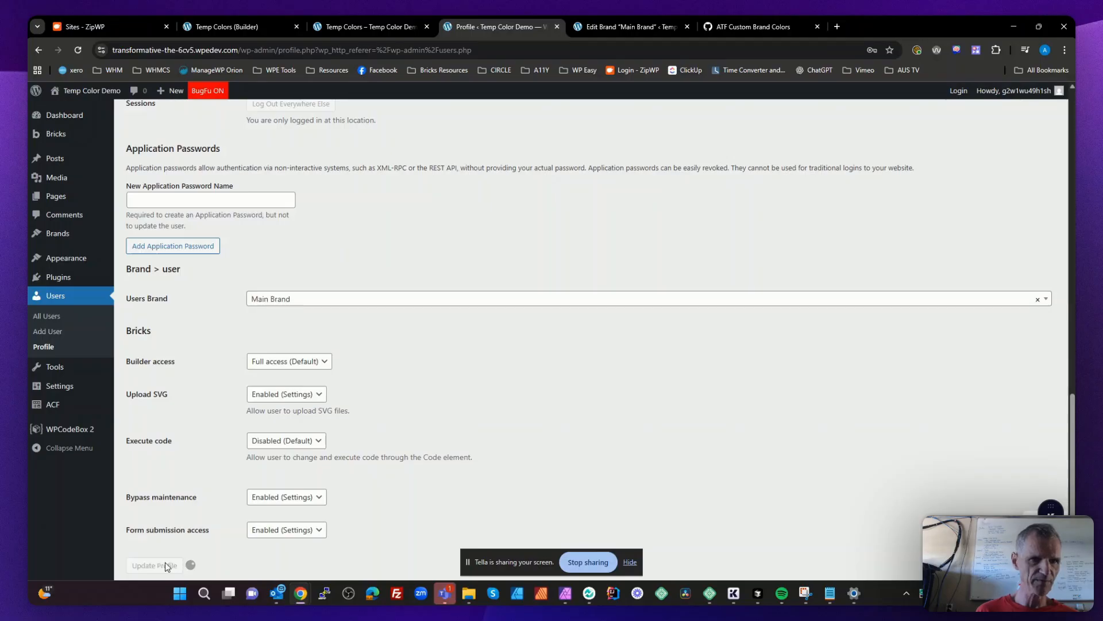
pyautogui.click(366, 27)
pyautogui.click(73, 50)
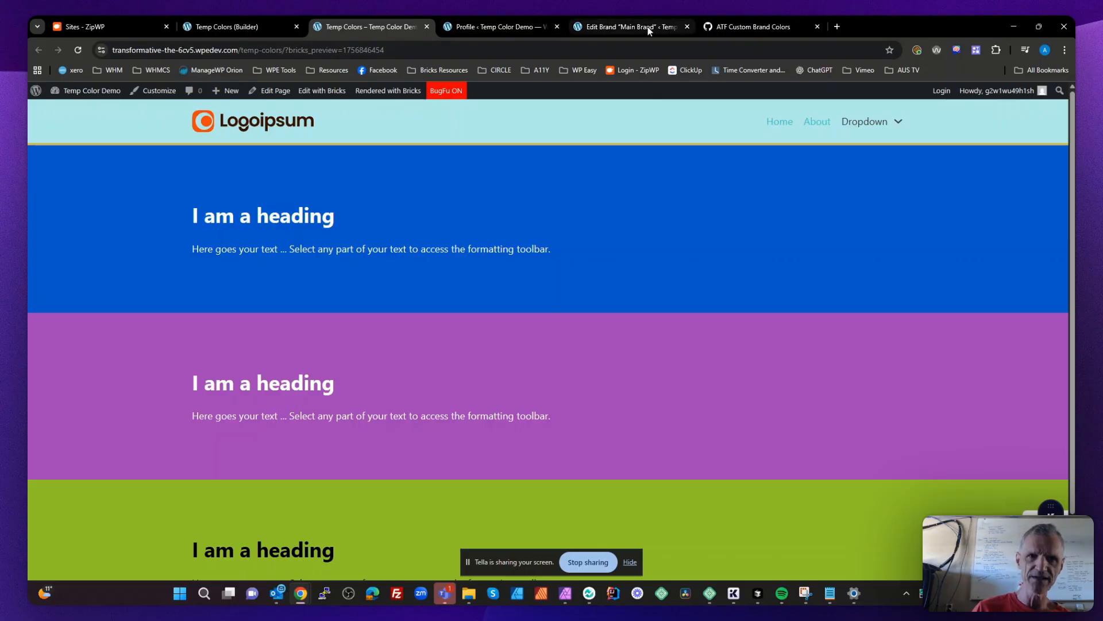
# - Log out of WordPress from the Main Brand edit page and close that browser tab
pyautogui.click(632, 26)
pyautogui.moveTo(84, 321)
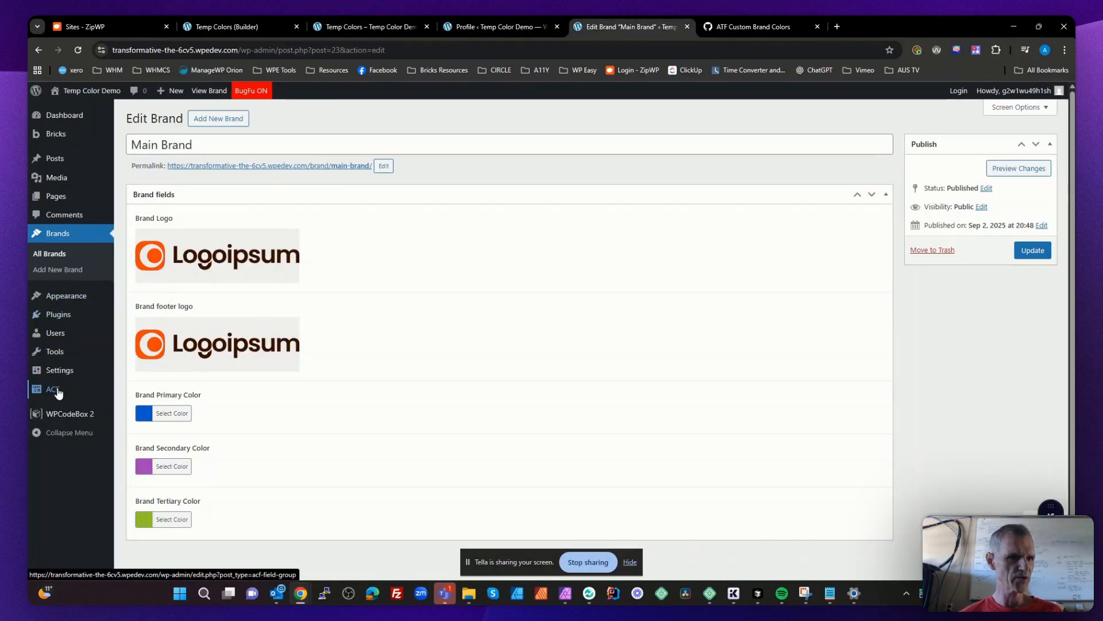
pyautogui.moveTo(54, 388)
pyautogui.moveTo(1020, 92)
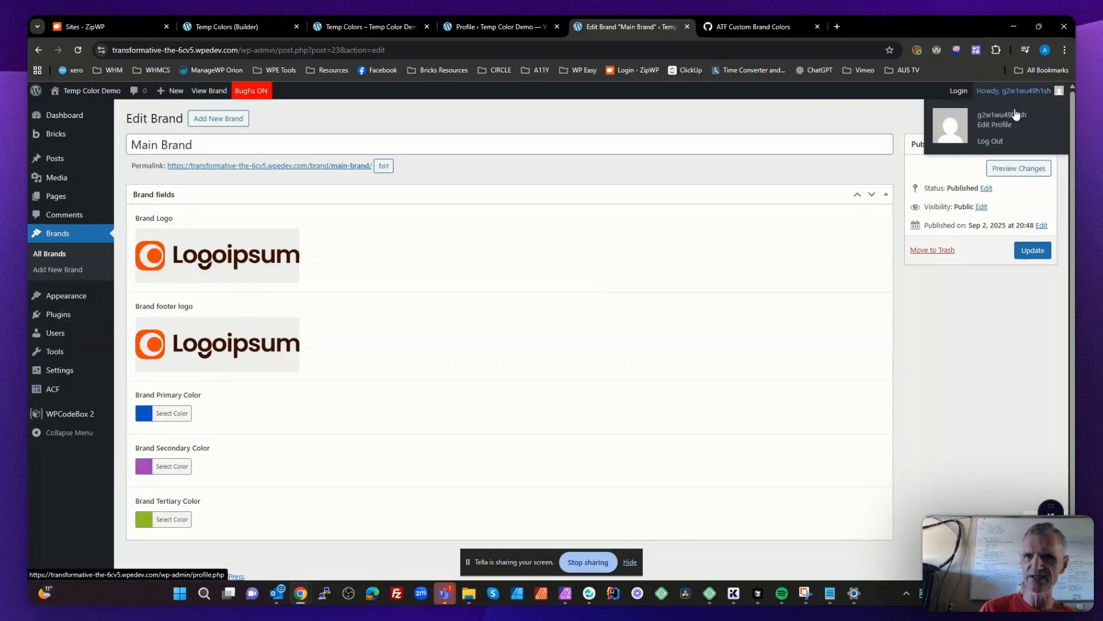
pyautogui.click(992, 143)
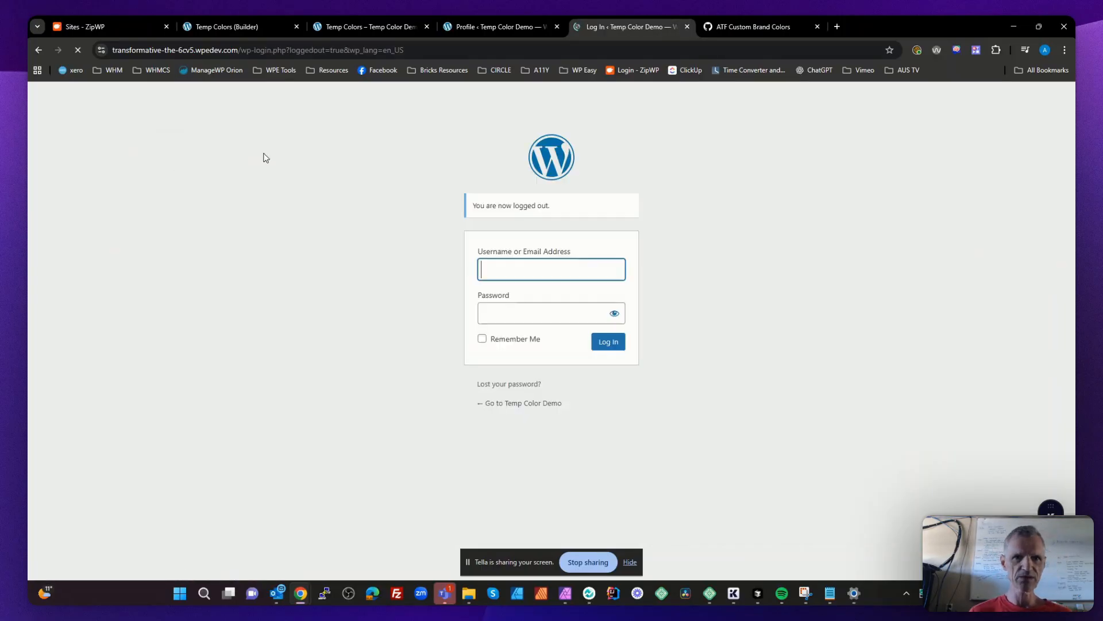
pyautogui.click(686, 26)
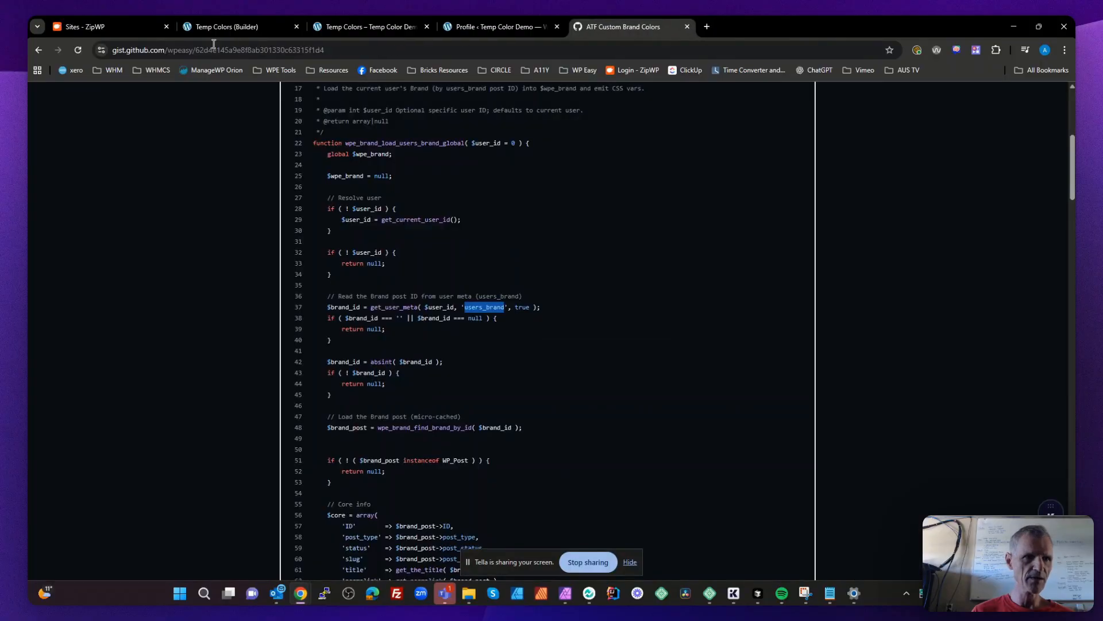
# - Switch to ZipWP, log back in to the new site with One-click Login, and open the WordPress Users list
pyautogui.click(103, 30)
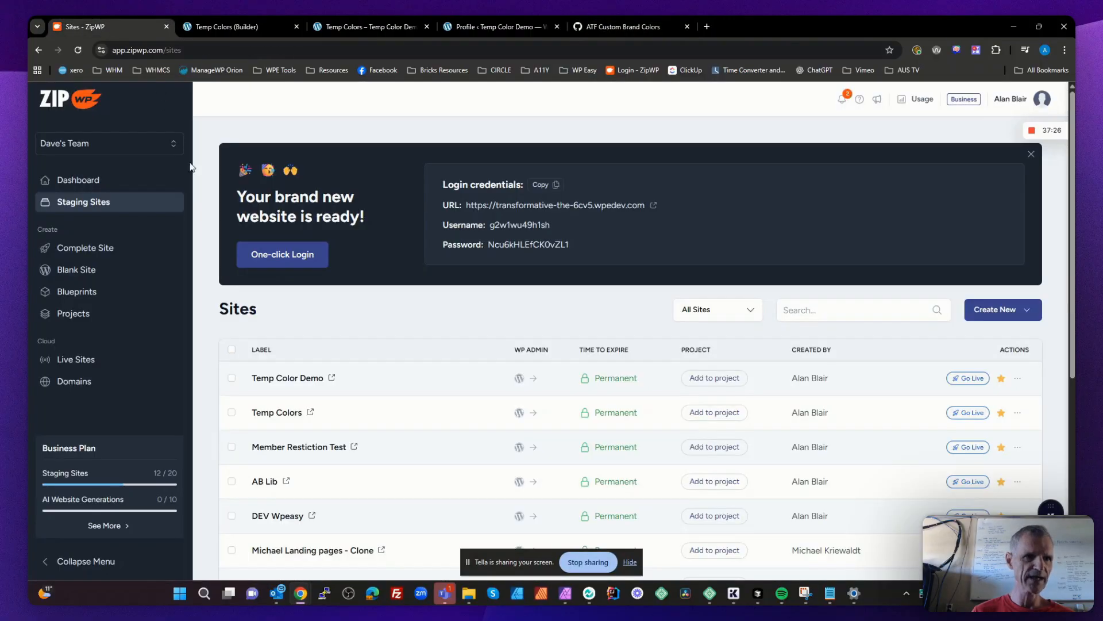
pyautogui.click(286, 253)
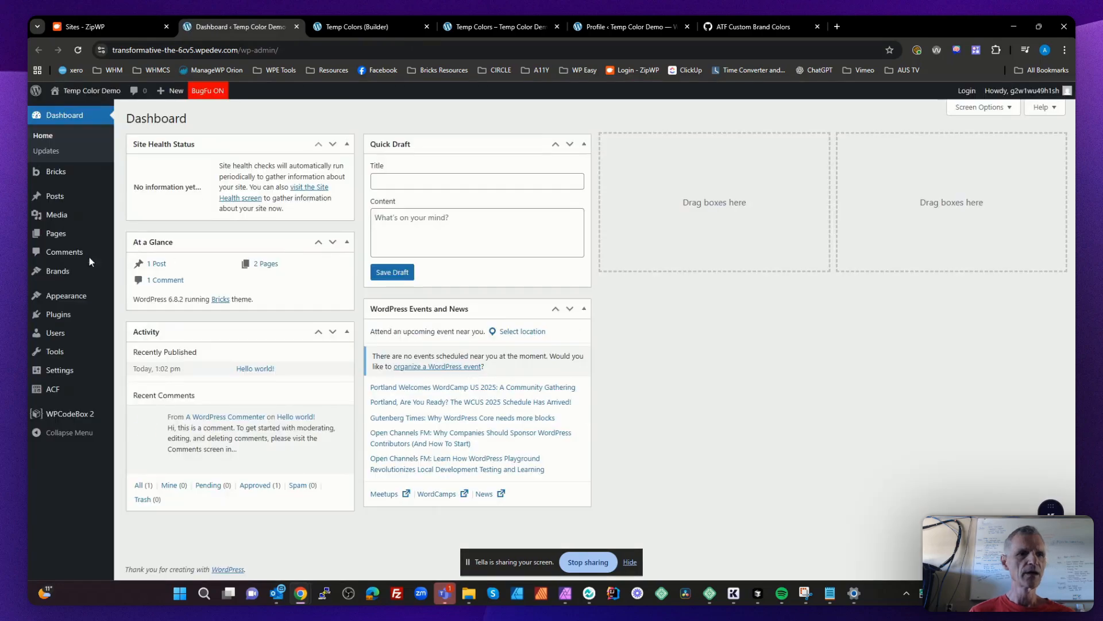
pyautogui.click(53, 330)
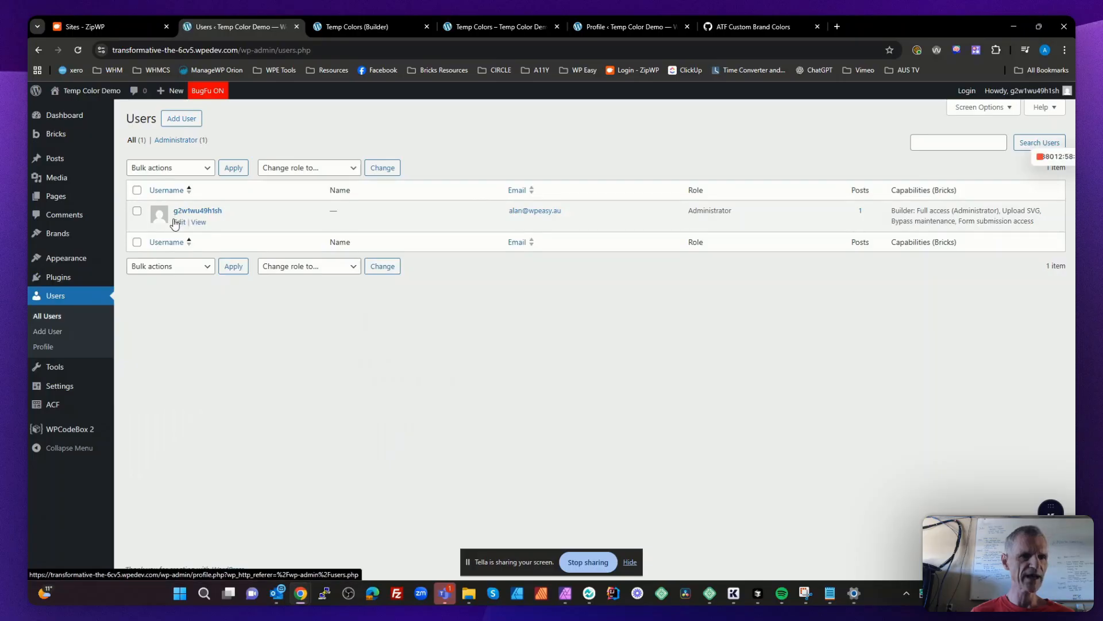
pyautogui.moveTo(183, 227)
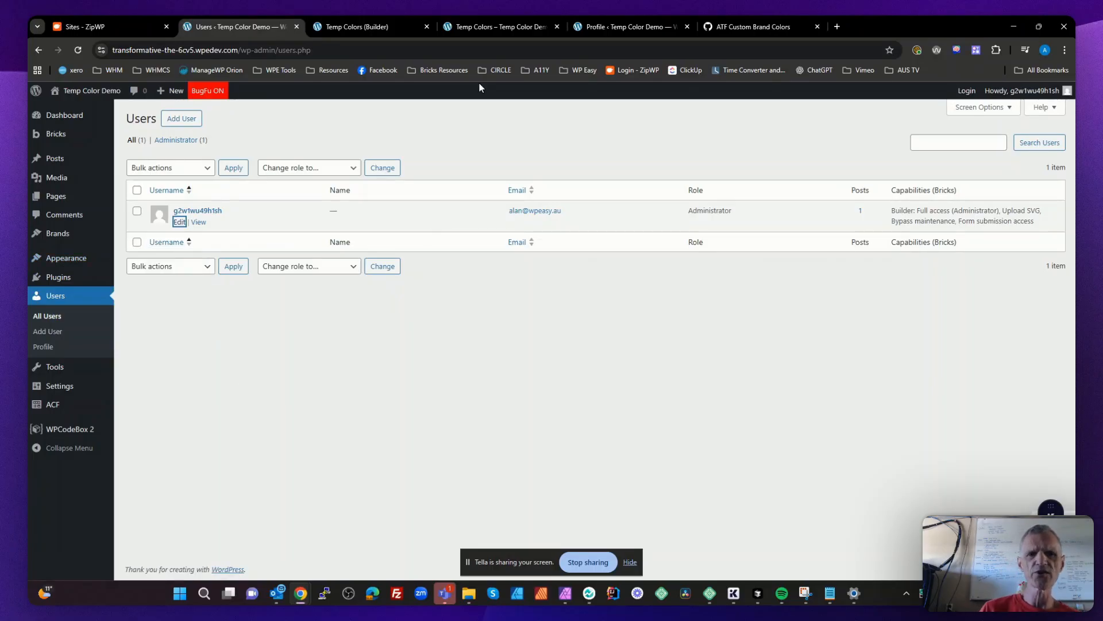
pyautogui.click(288, 352)
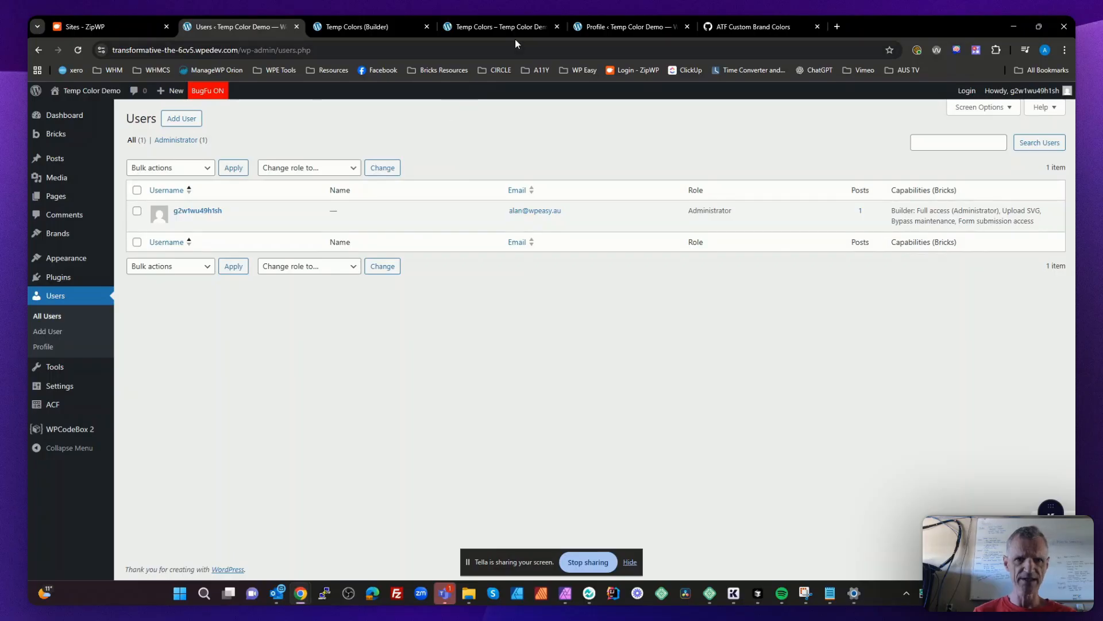
# - Open the page source of the Temp Colors frontend page and highlight the :root block in the wpe-brand-colors style
pyautogui.click(491, 28)
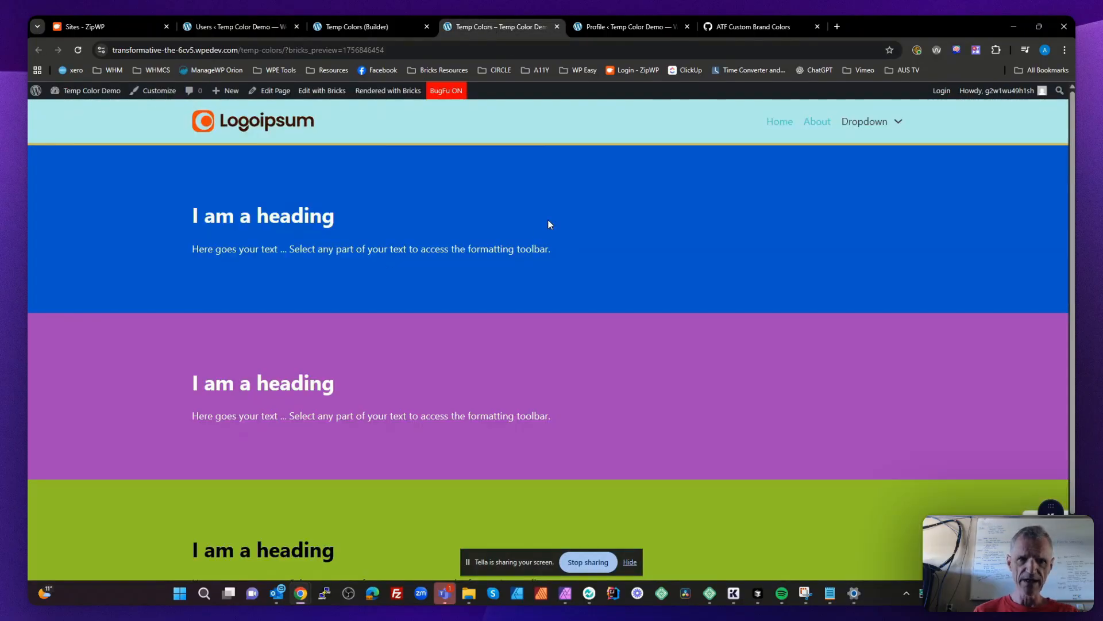
pyautogui.rightClick(431, 192)
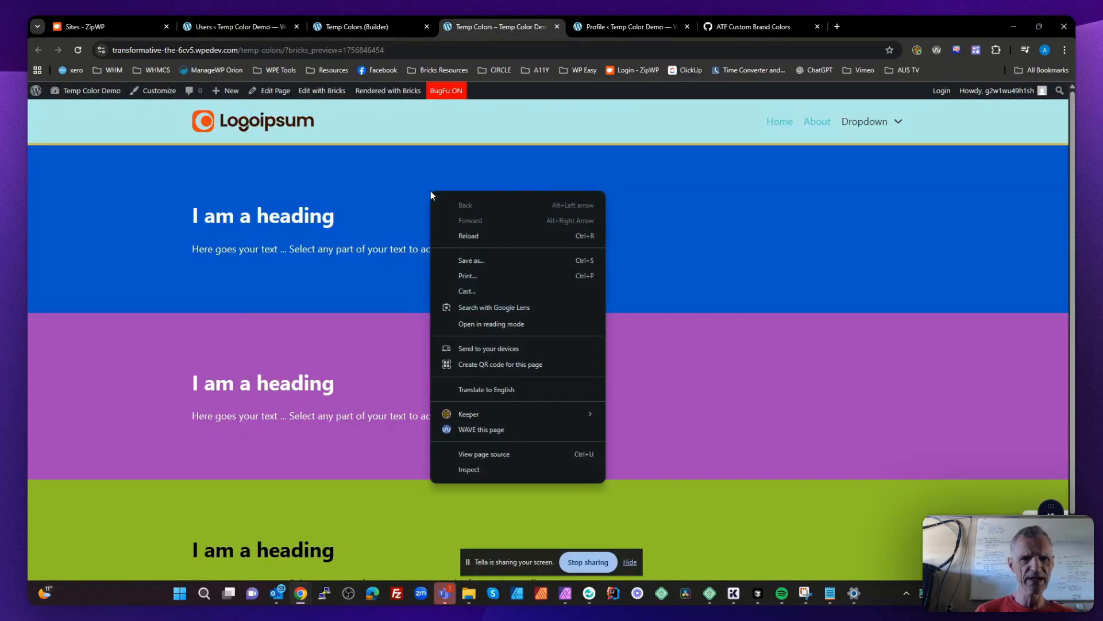
pyautogui.click(485, 456)
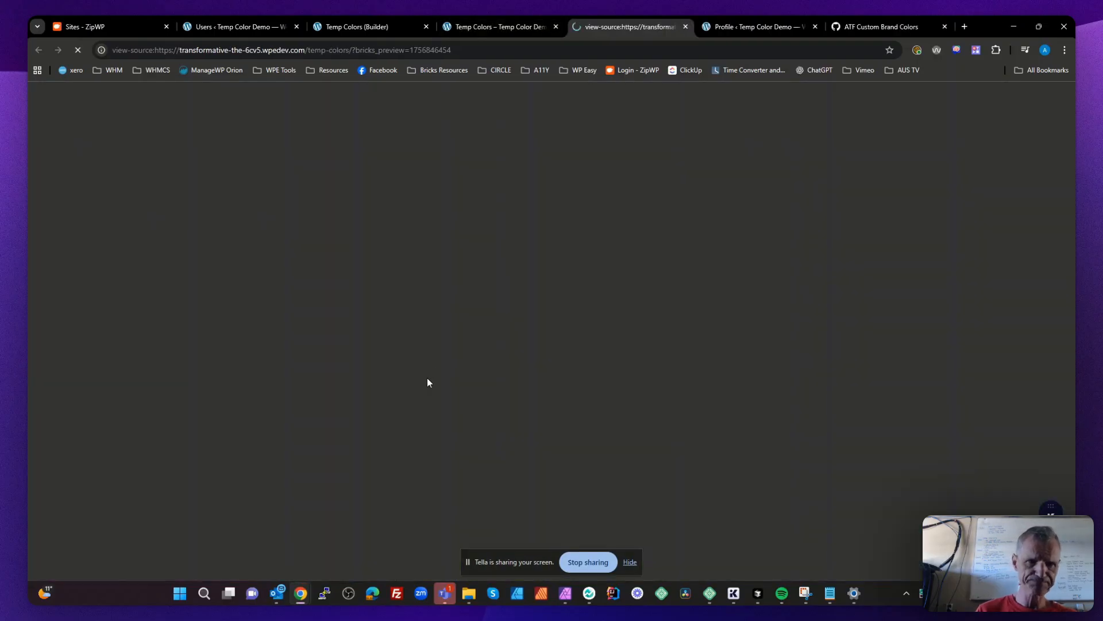
pyautogui.scroll(-7, 290, 402)
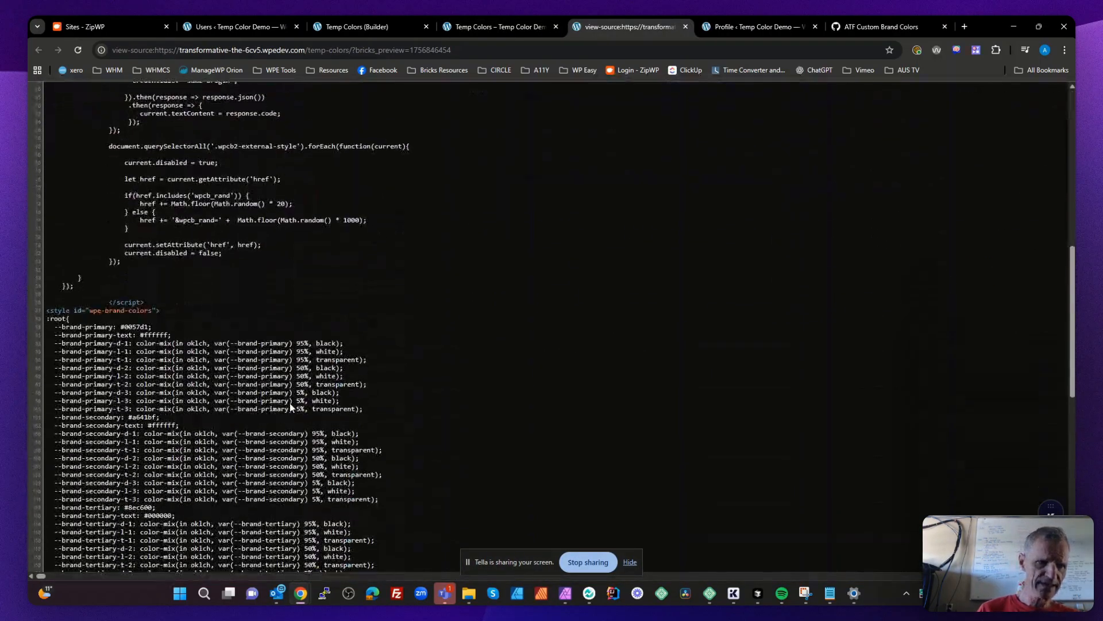
pyautogui.moveTo(58, 437); pyautogui.dragTo(32, 161)
pyautogui.click(88, 457)
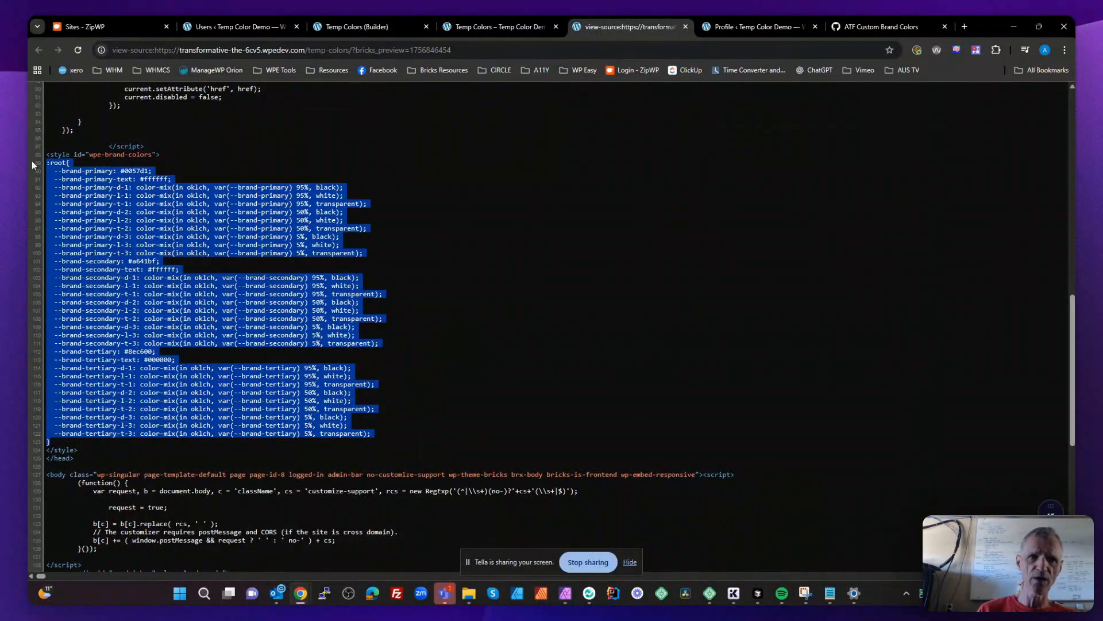
# - Go from the Temp Colors page to the WordPress dashboard and review the user brand loading code in WPCodeBox 2's Brand Colors snippet
pyautogui.click(522, 27)
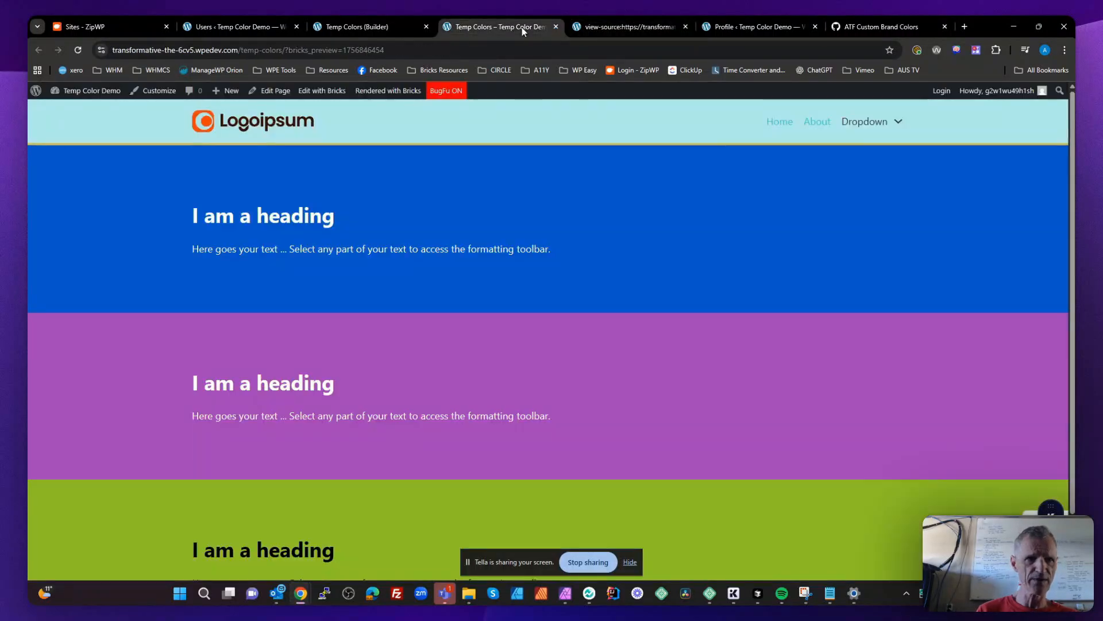
pyautogui.click(103, 91)
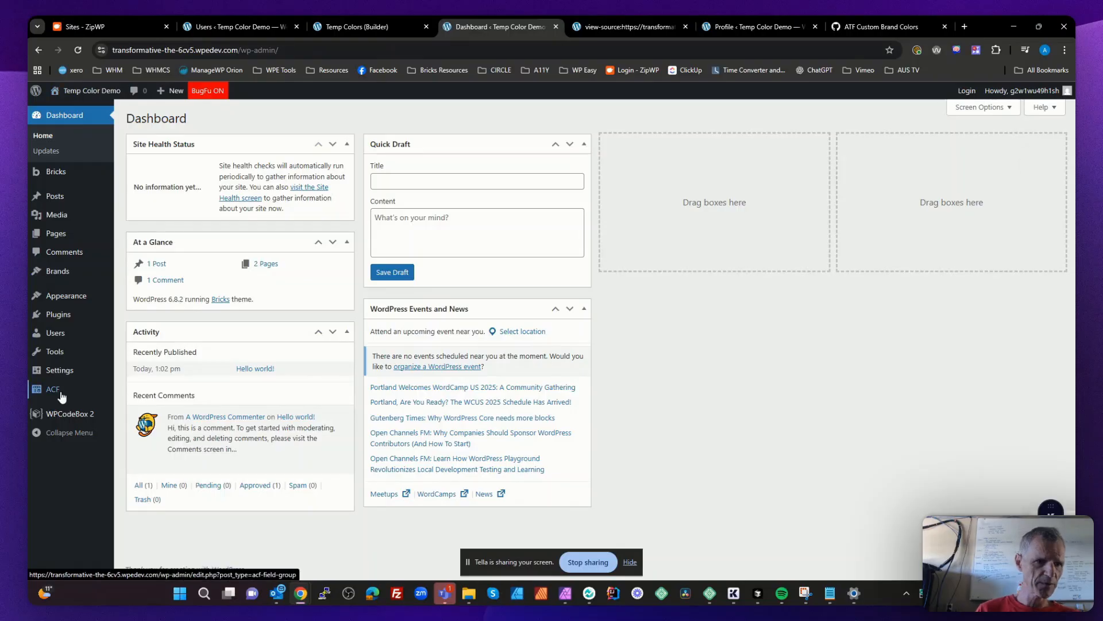
pyautogui.click(70, 414)
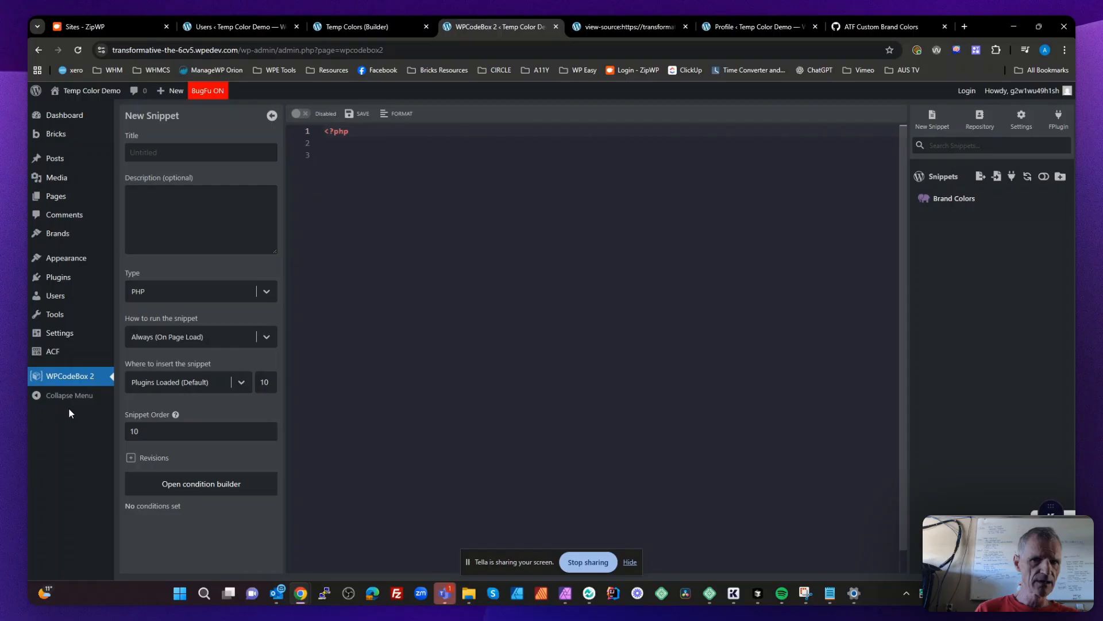
pyautogui.click(950, 201)
pyautogui.scroll(-10, 461, 282)
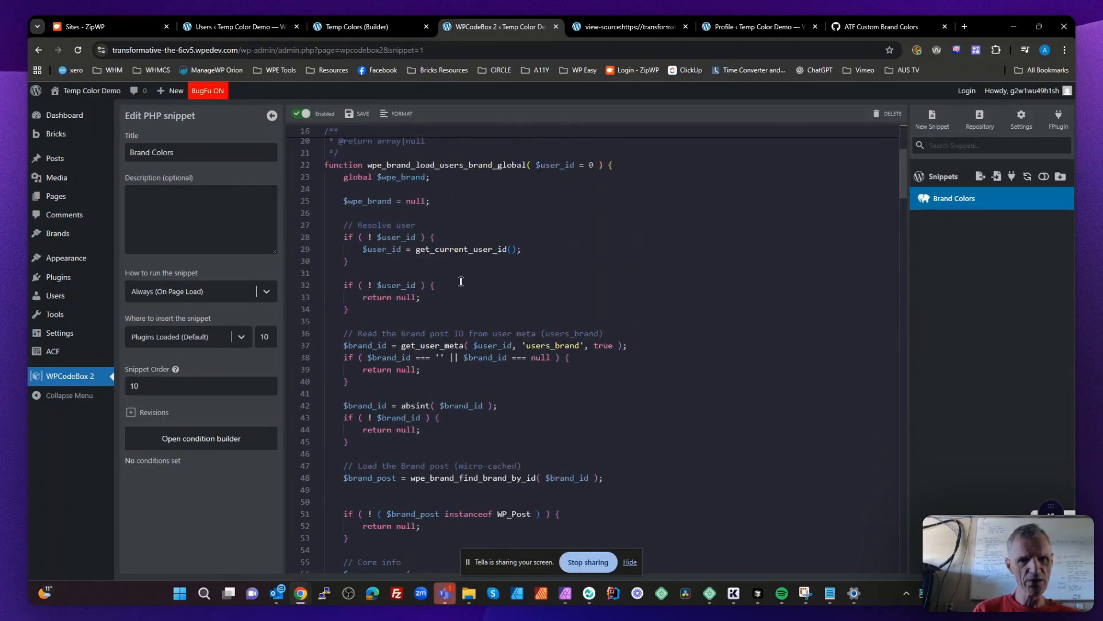
pyautogui.scroll(-5, 461, 282)
pyautogui.scroll(8, 461, 282)
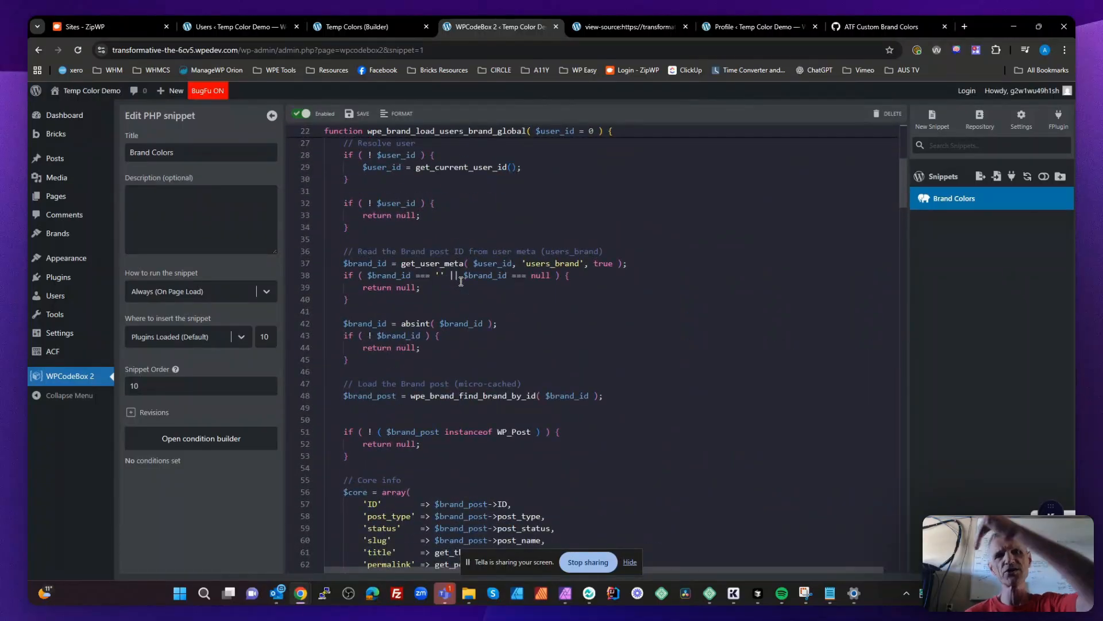
# - Return to the page source and highlight the brand-primary variable group and the --brand part of its first variable
pyautogui.click(625, 26)
pyautogui.click(194, 214)
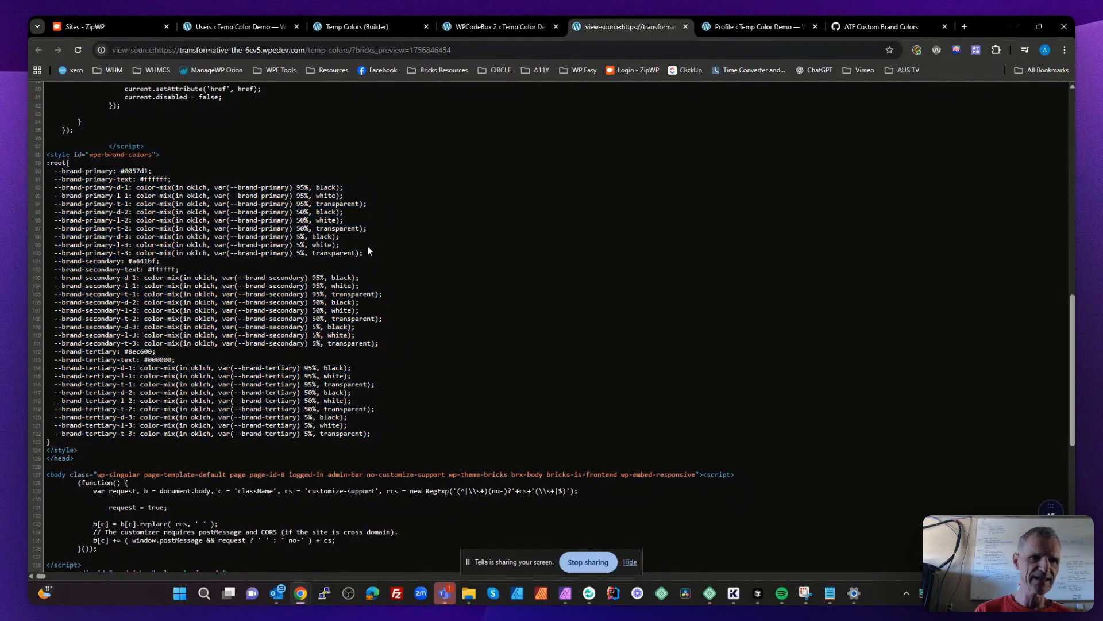
pyautogui.moveTo(364, 254); pyautogui.dragTo(28, 173)
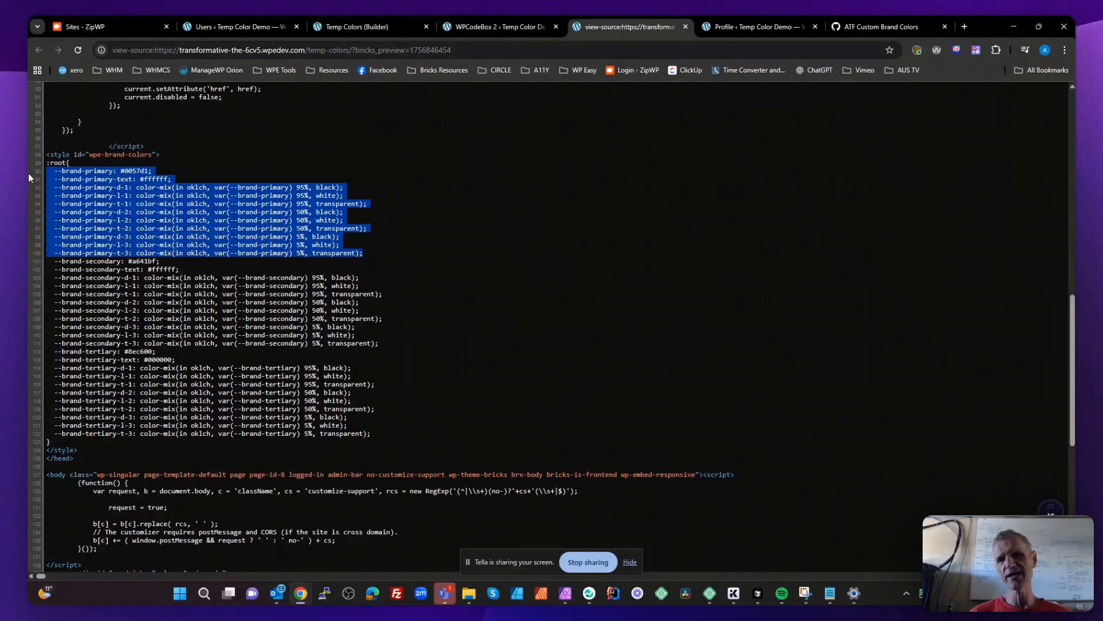
pyautogui.moveTo(82, 171); pyautogui.dragTo(54, 171)
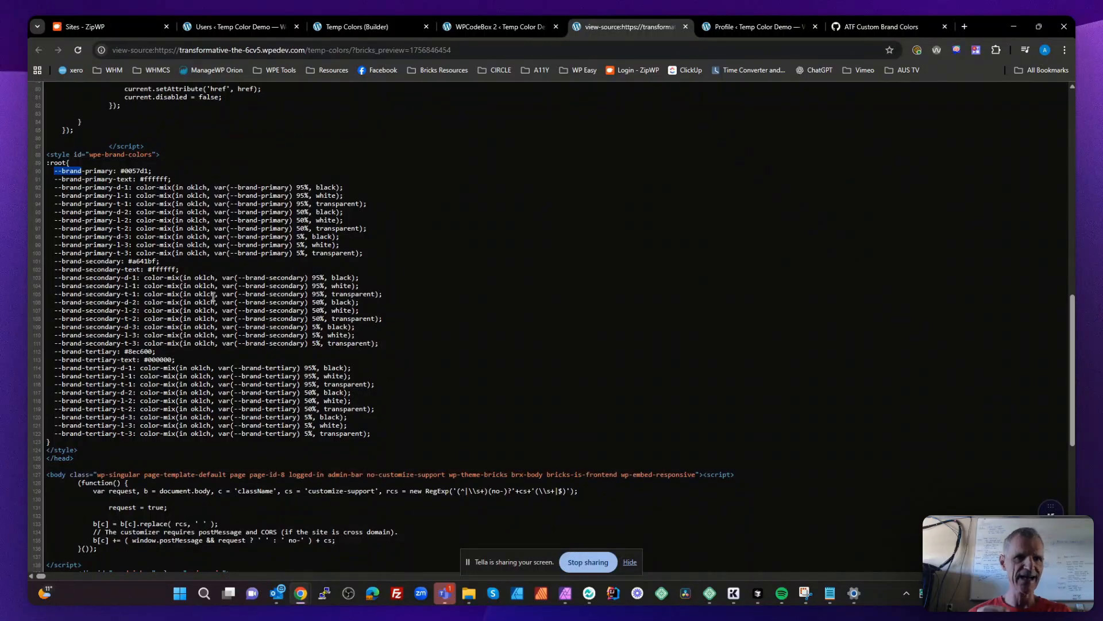
# - Switch to the Temp Colors builder, widen the structure panel, and show the Brand Colors palette in the Color Manager
pyautogui.click(389, 26)
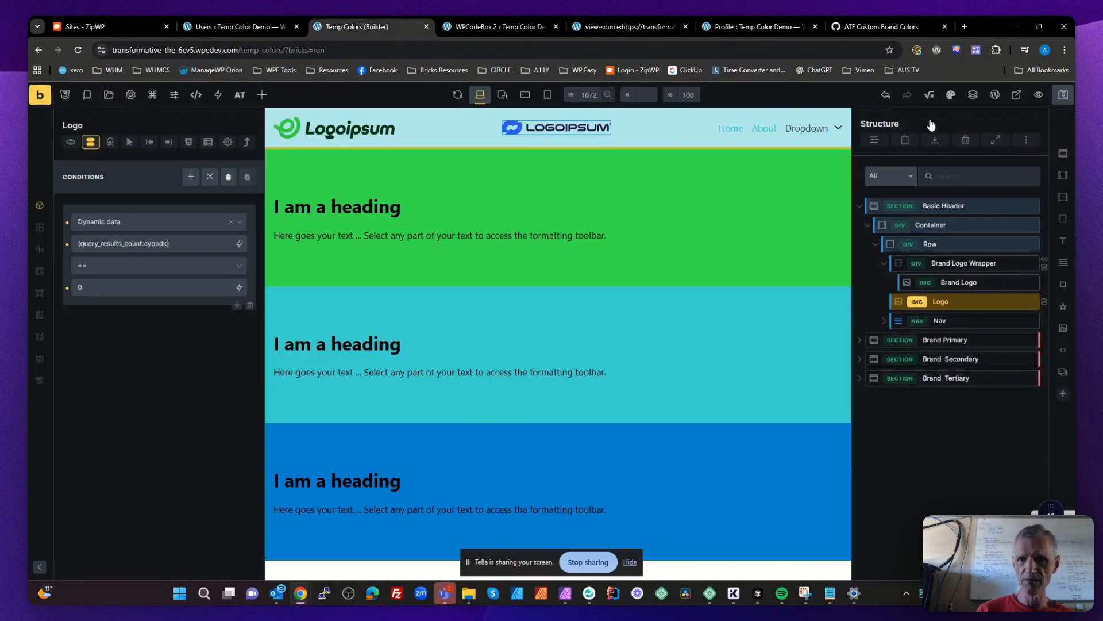
pyautogui.click(951, 95)
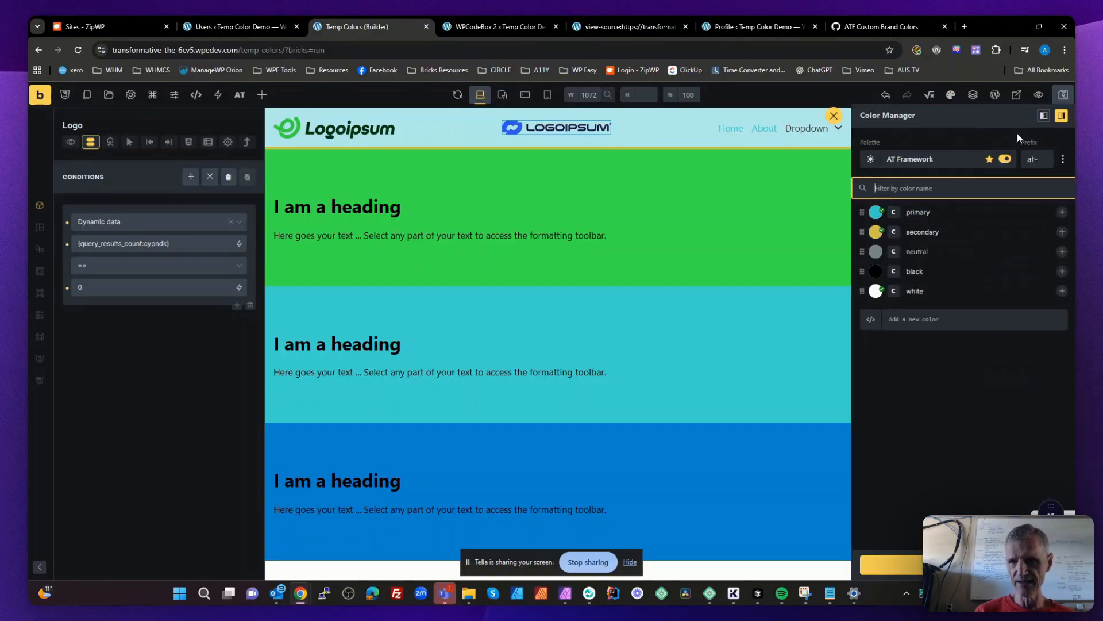
pyautogui.click(945, 163)
pyautogui.click(803, 367)
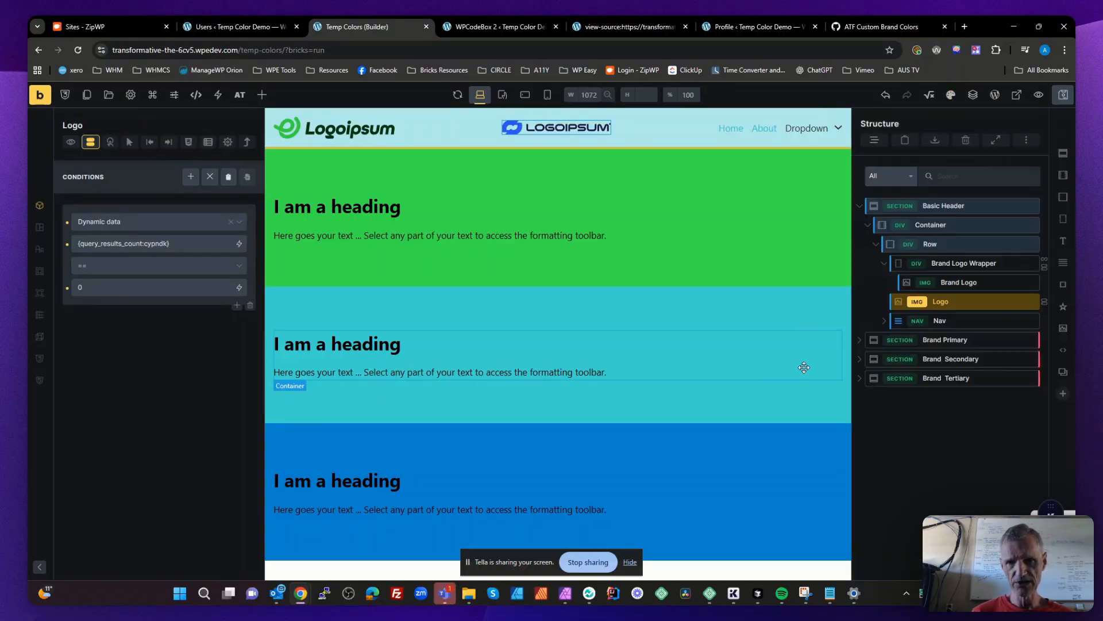
pyautogui.moveTo(853, 316); pyautogui.dragTo(805, 316)
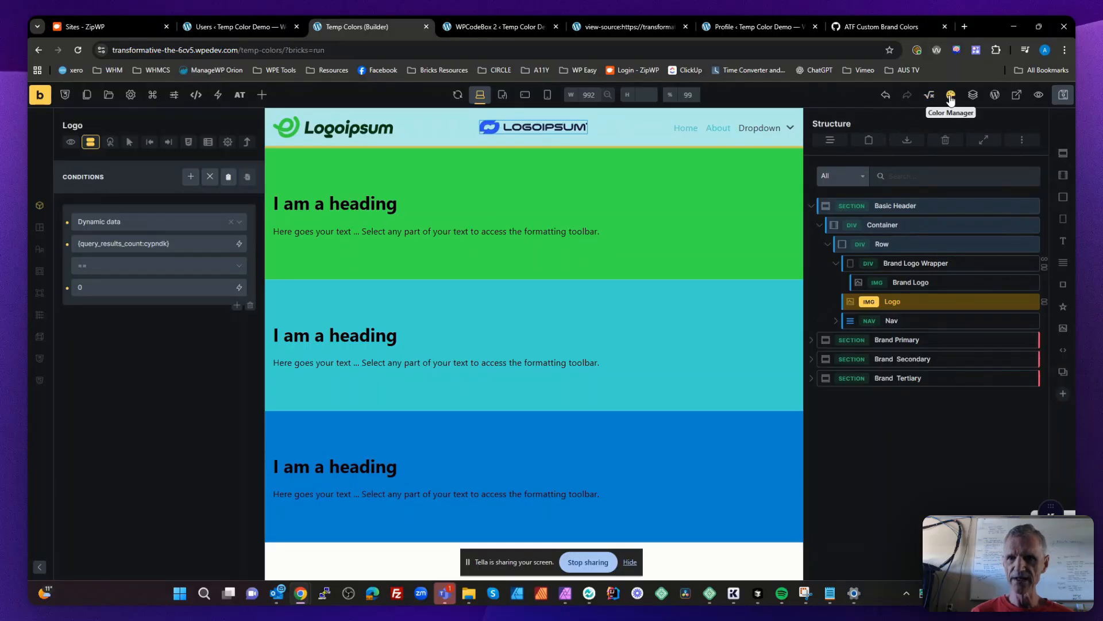
pyautogui.click(951, 95)
pyautogui.click(882, 161)
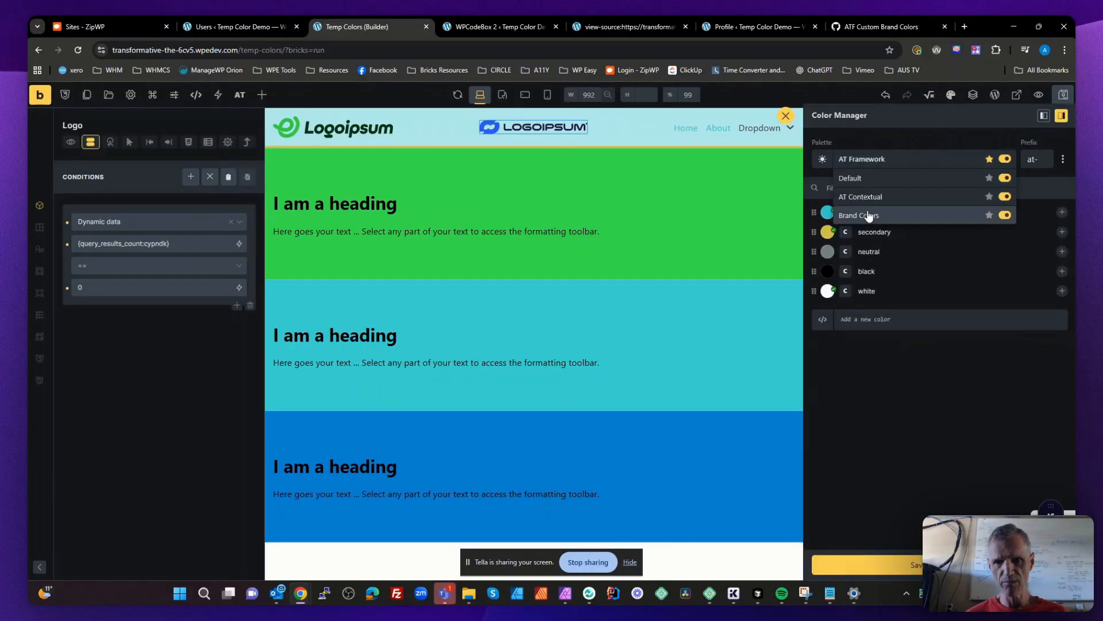
pyautogui.click(867, 215)
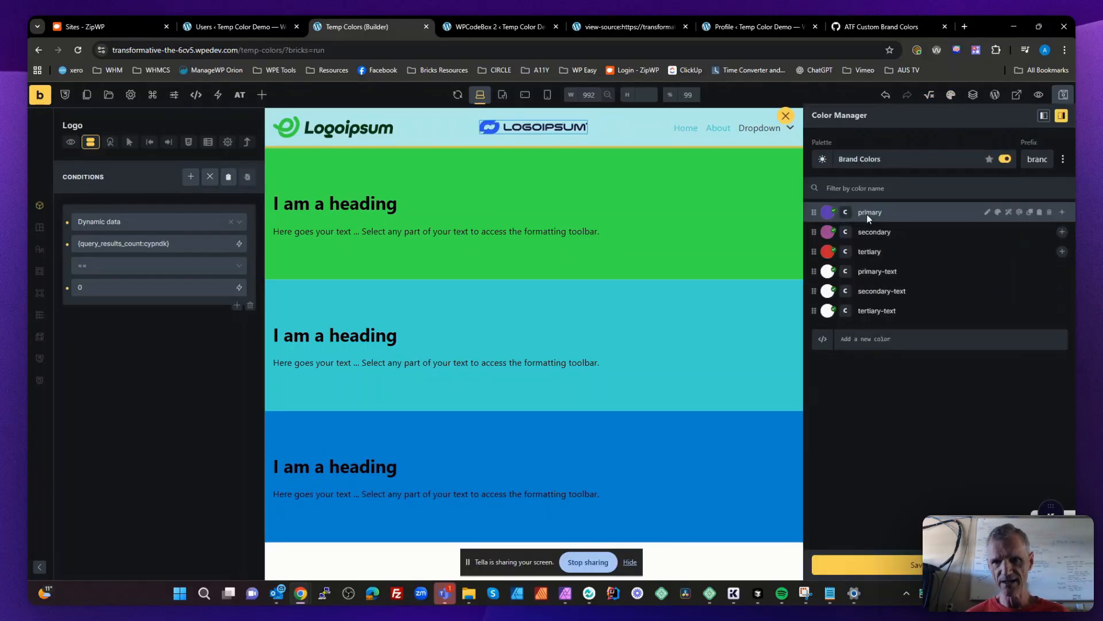
# - Examine the full prefix of the Brand Colors palette from end to start
pyautogui.moveTo(1033, 158); pyautogui.dragTo(1064, 161)
pyautogui.click(1039, 158)
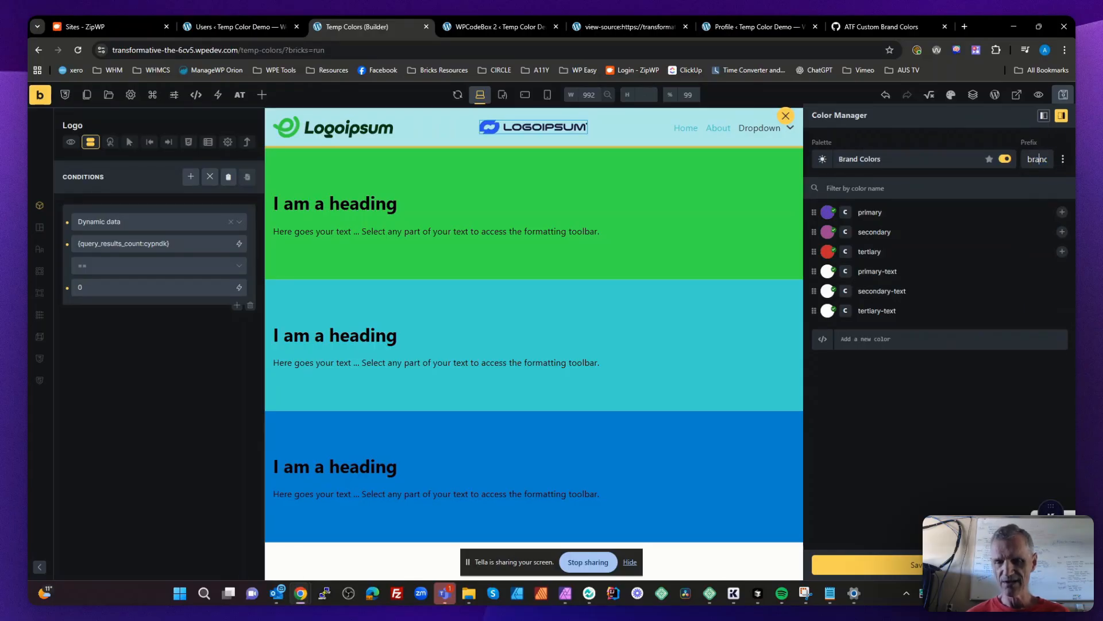
pyautogui.press('End')
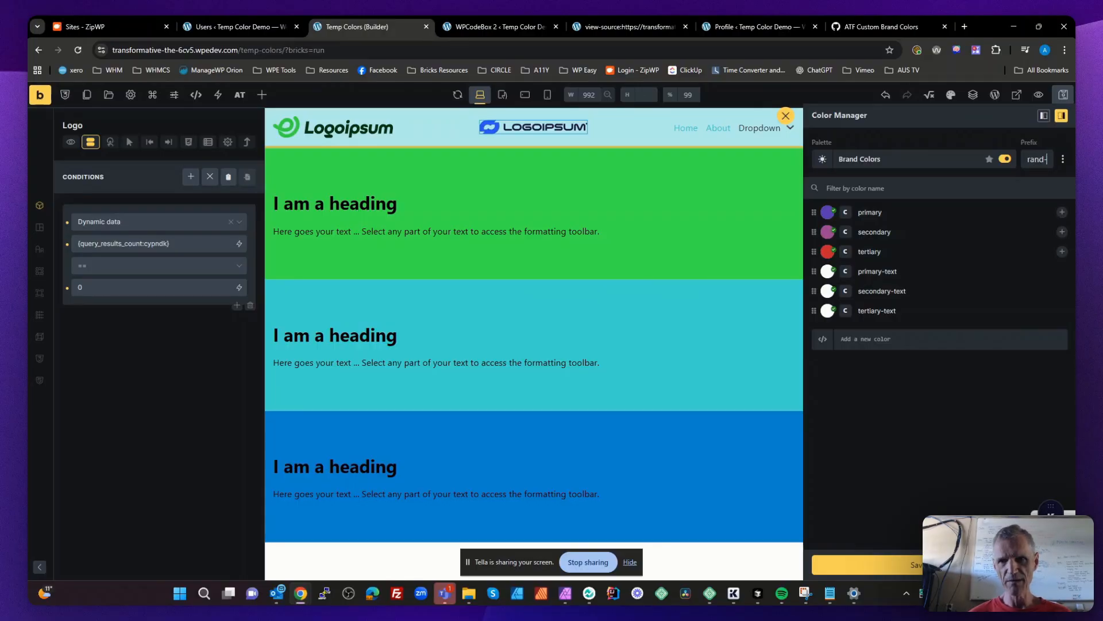
pyautogui.press('Home')
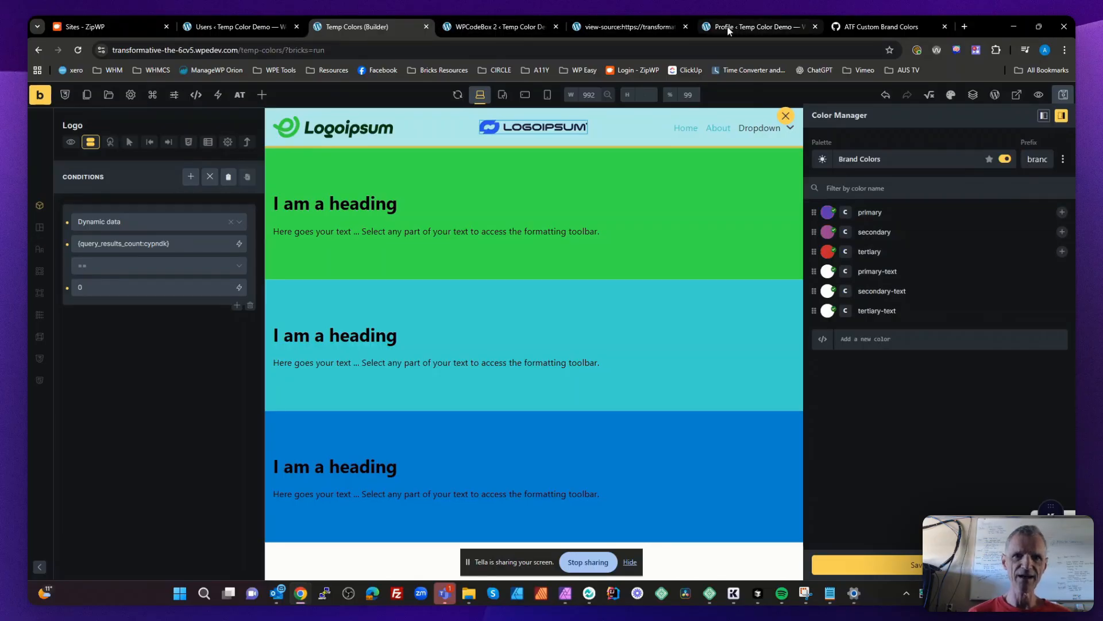
# - Compare the palette prefix and primary color name with the --brand-primary variable in the page source
pyautogui.click(626, 27)
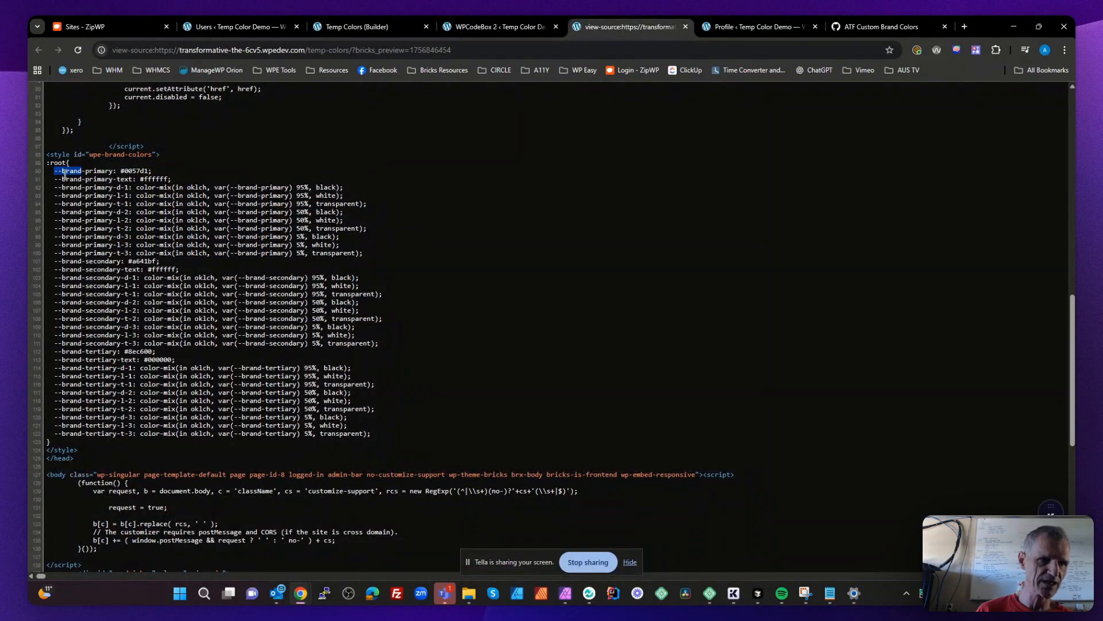
pyautogui.tripleClick(103, 171)
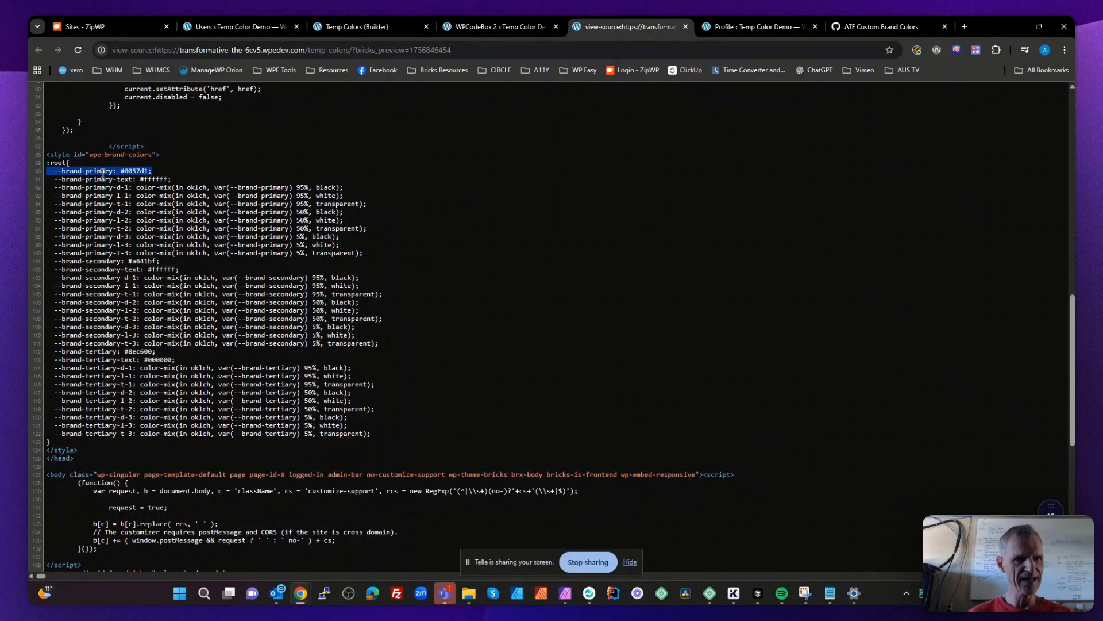
pyautogui.doubleClick(92, 171)
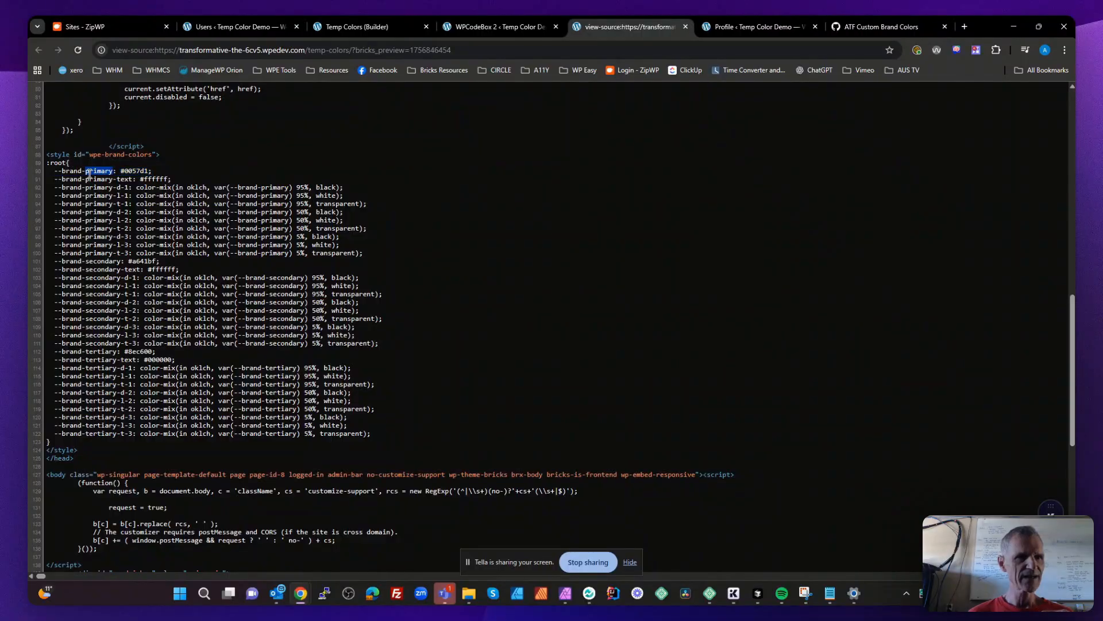
pyautogui.moveTo(92, 171); pyautogui.dragTo(57, 171)
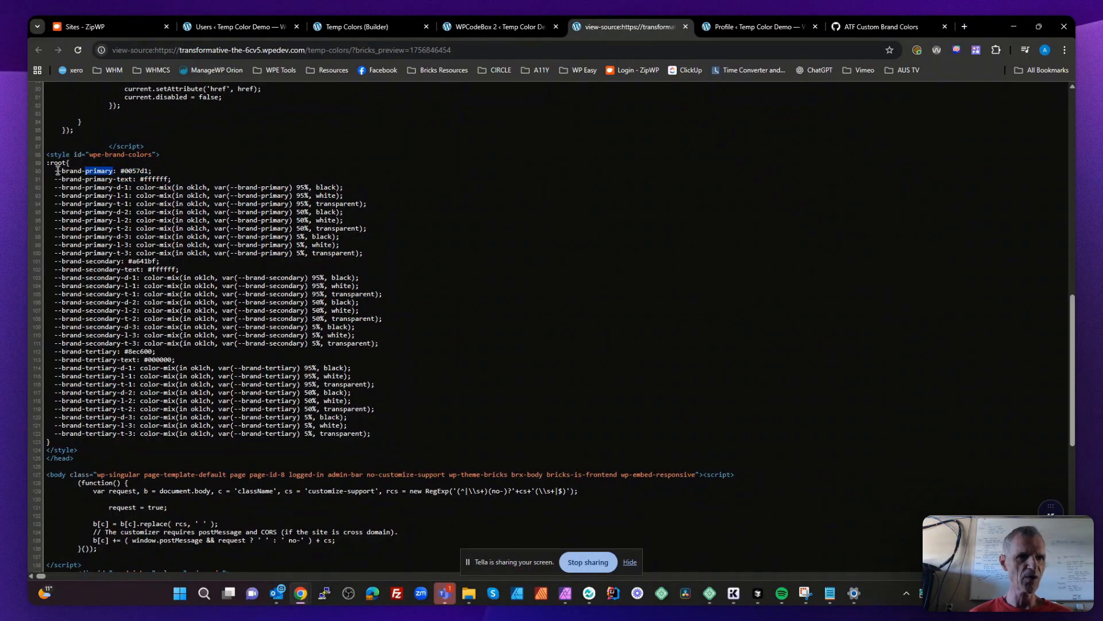
pyautogui.click(127, 204)
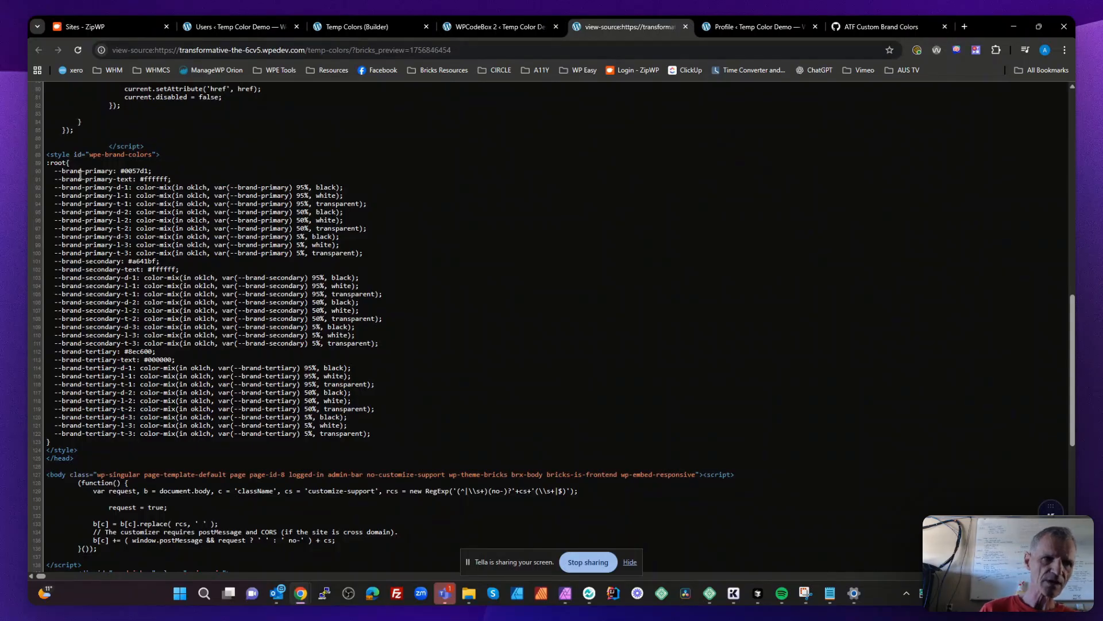
# - Highlight the --brand-primary line and the primary, secondary and tertiary text color variables in the page source
pyautogui.moveTo(58, 171); pyautogui.dragTo(164, 173)
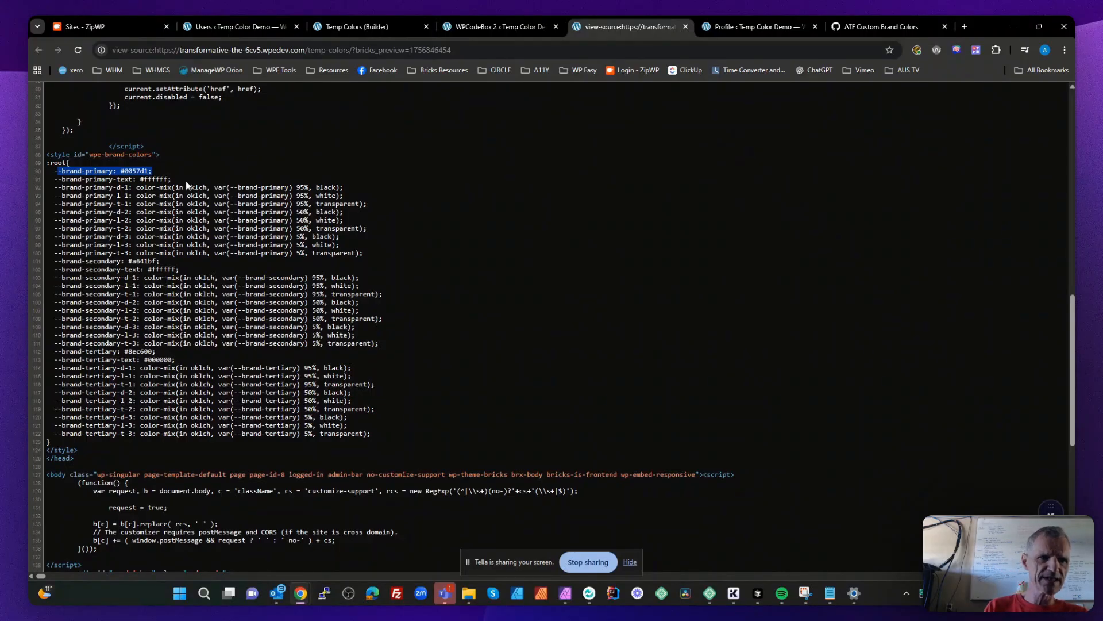
pyautogui.moveTo(171, 178); pyautogui.dragTo(51, 180)
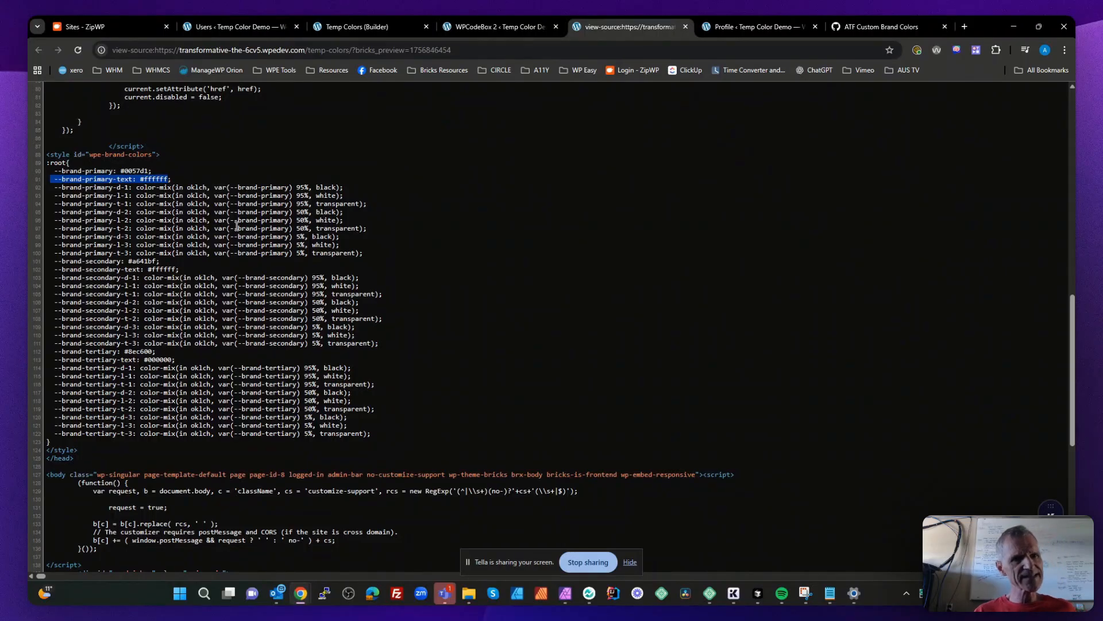
pyautogui.moveTo(187, 270); pyautogui.dragTo(58, 270)
pyautogui.moveTo(178, 359); pyautogui.dragTo(54, 359)
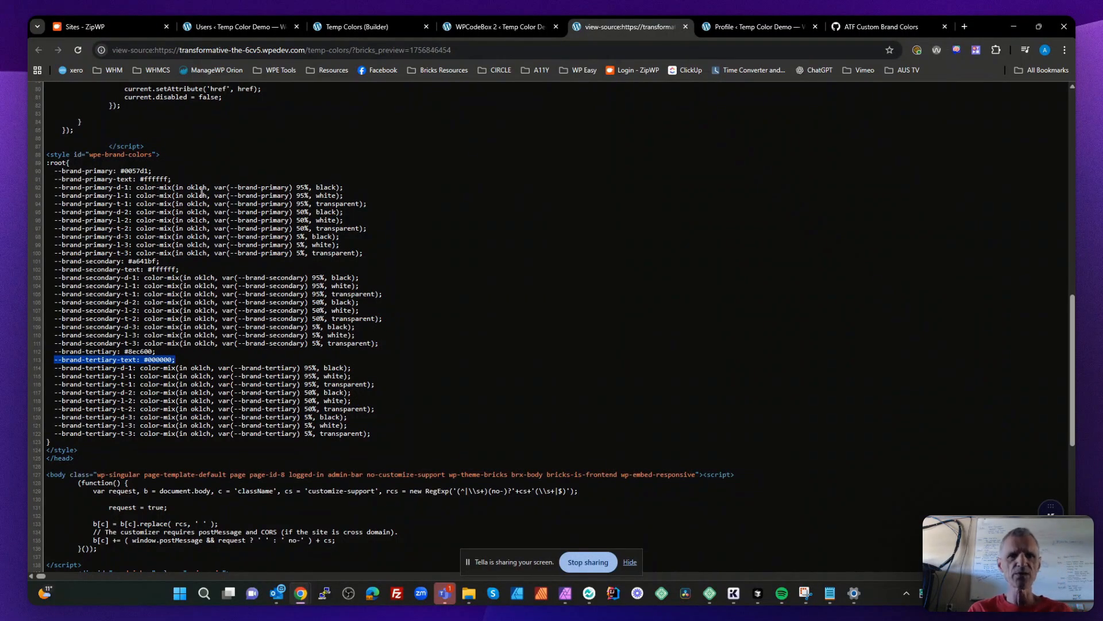
# - Switch to the Brand Colors snippet and highlight the WCAG contrast helper functions starting at wpe_brand_hex_to_rgb
pyautogui.click(504, 26)
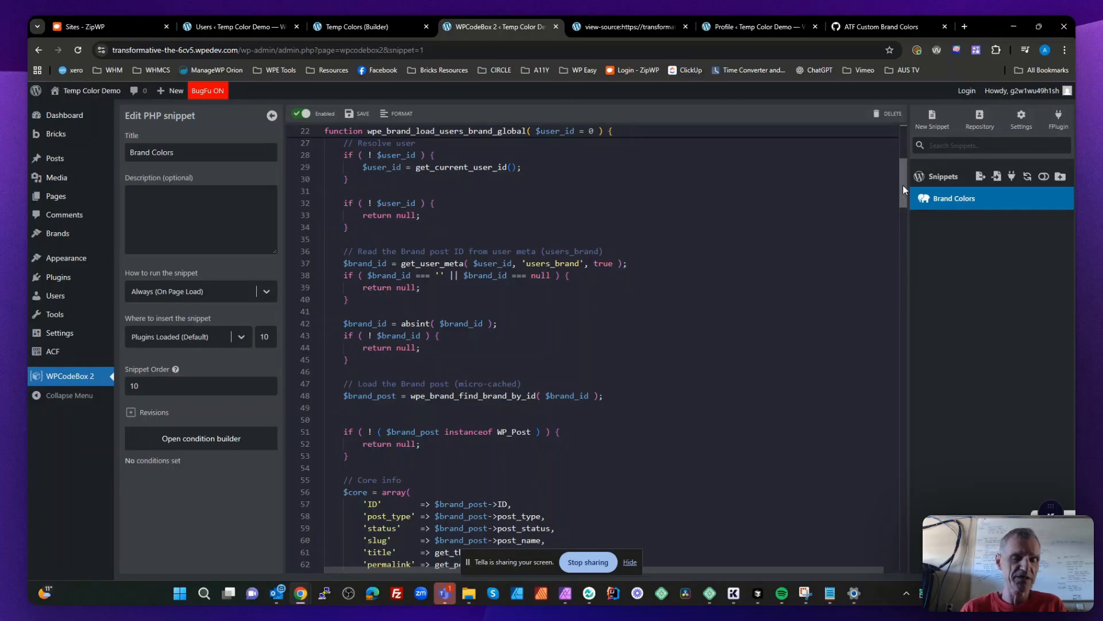
pyautogui.moveTo(902, 185); pyautogui.dragTo(883, 478)
pyautogui.click(882, 469)
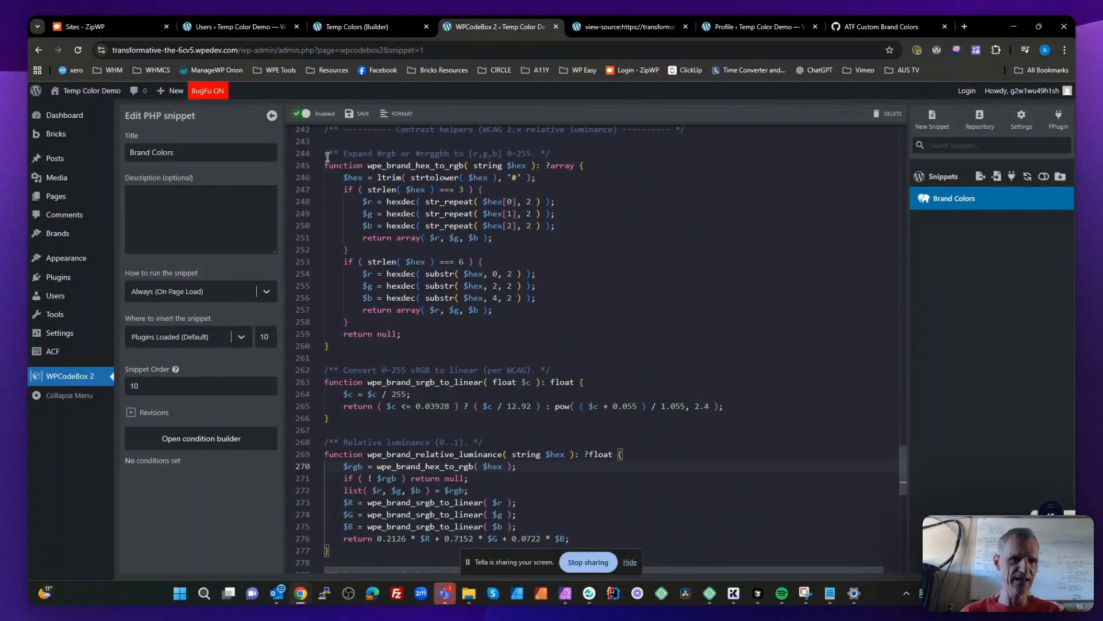
pyautogui.moveTo(326, 154); pyautogui.dragTo(542, 515)
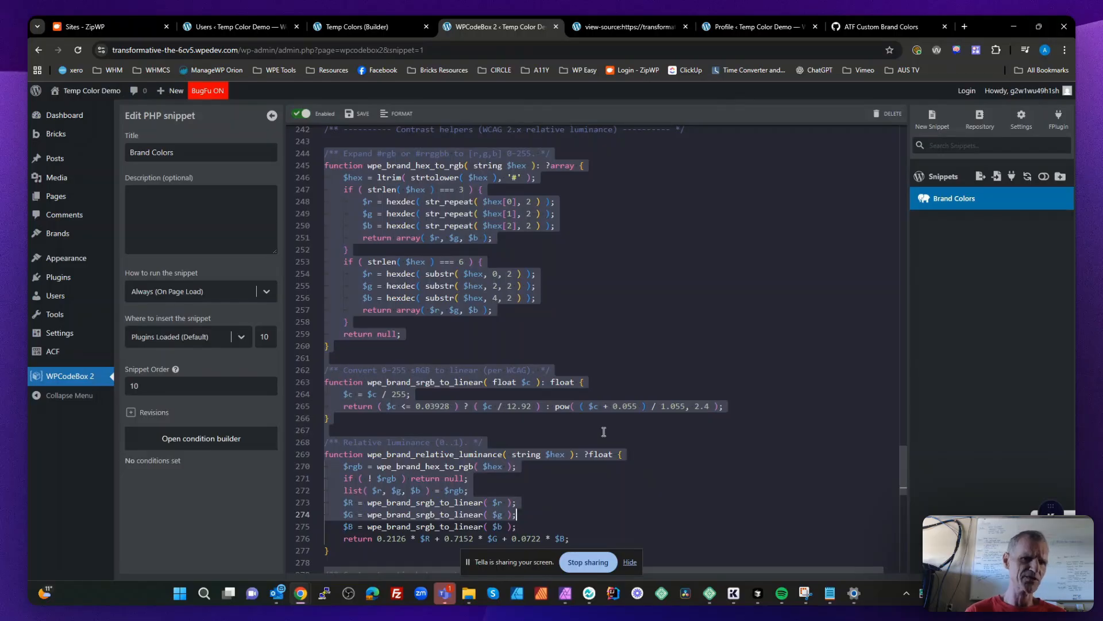
# - Go back to the page source and highlight the value of the --brand-primary-text variable
pyautogui.click(652, 24)
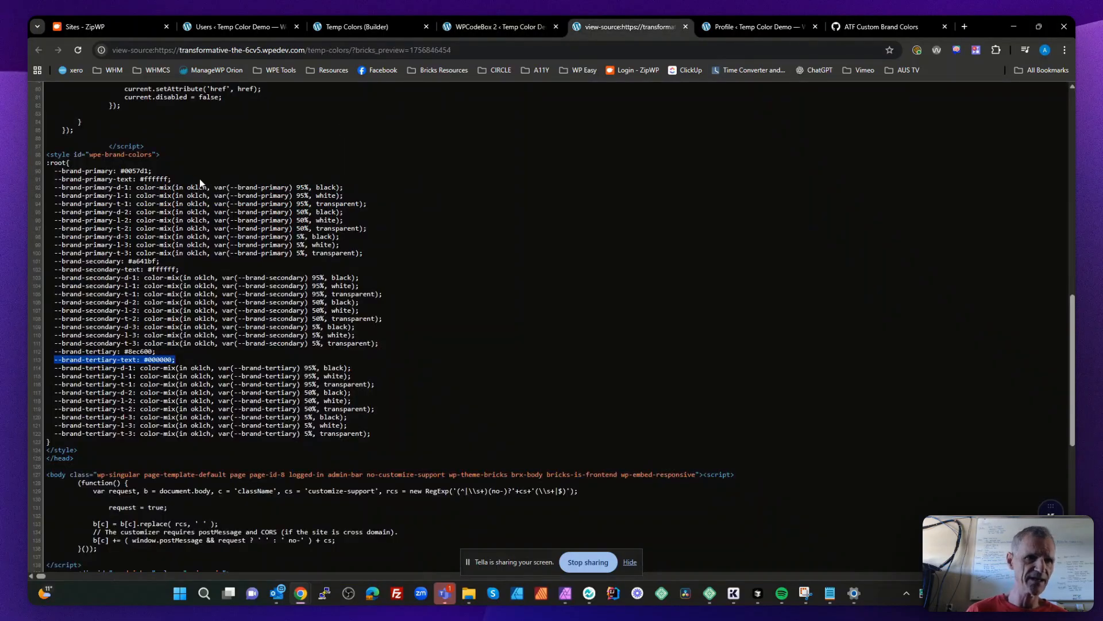
pyautogui.moveTo(171, 179); pyautogui.dragTo(124, 178)
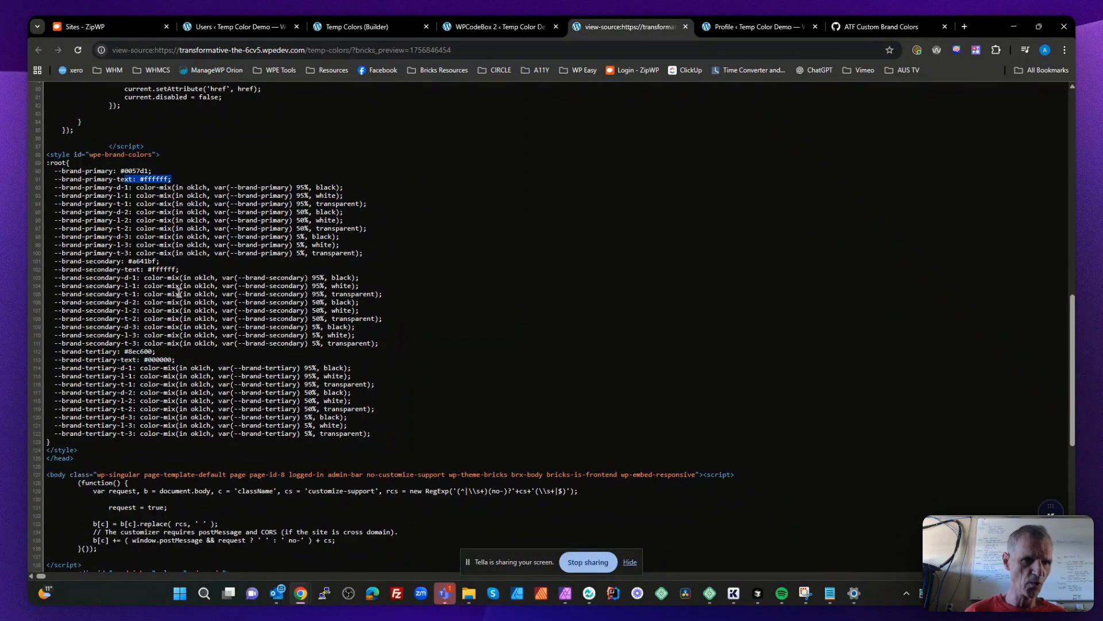
# - Highlight the value of the --brand-tertiary variable in the page source
pyautogui.moveTo(156, 352); pyautogui.dragTo(145, 345)
pyautogui.click(178, 366)
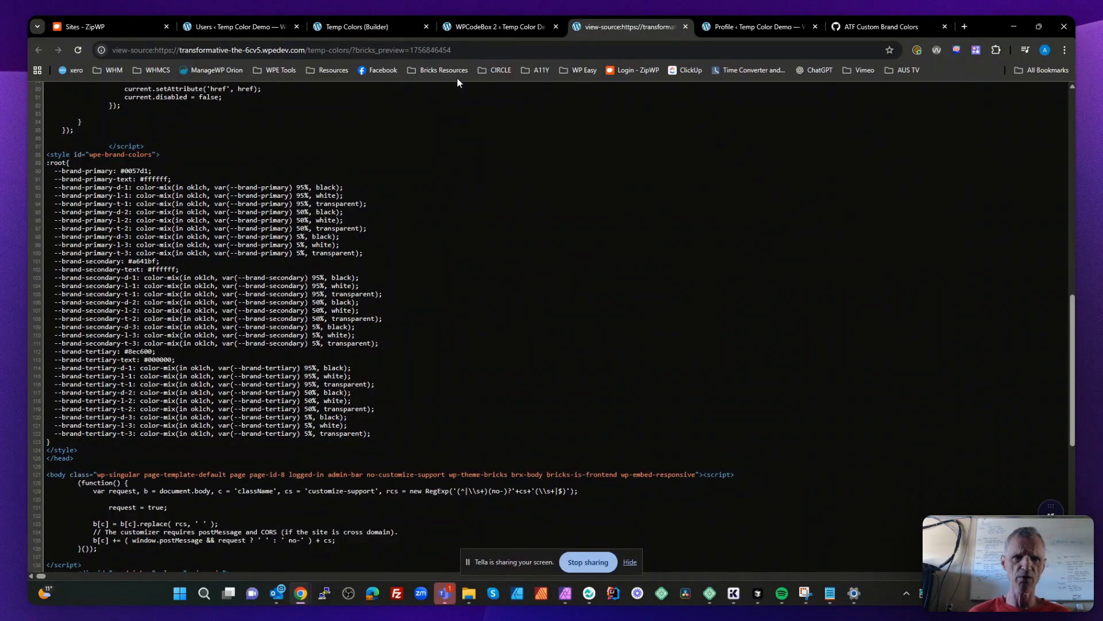
# - Switch to the Brand Colors snippet and highlight the users_brand meta key in the get_user_meta call
pyautogui.click(509, 20)
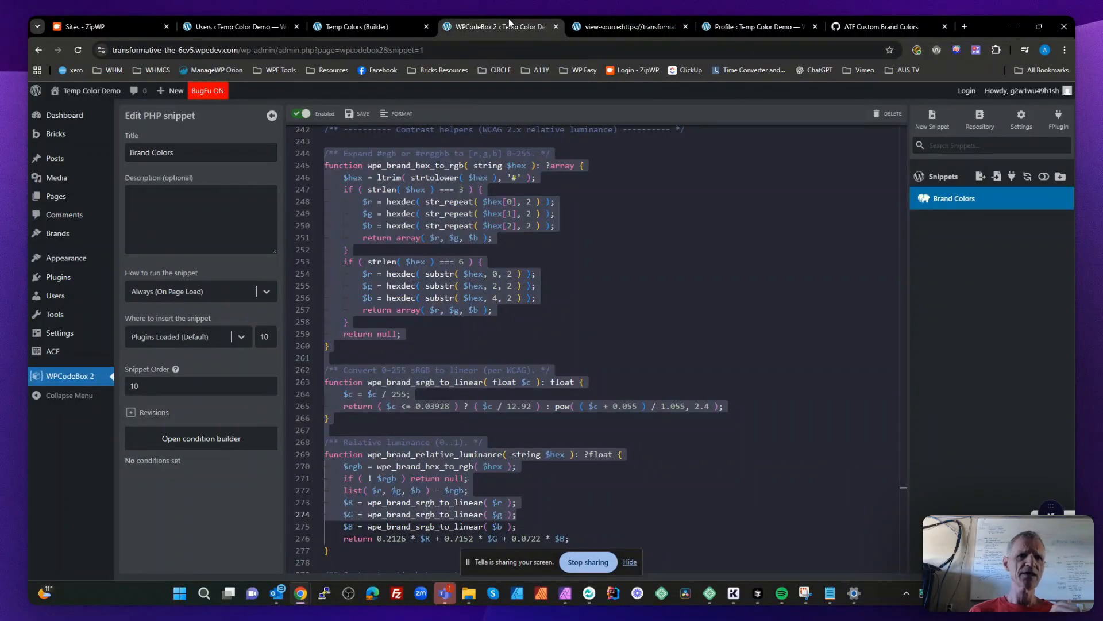
pyautogui.click(621, 292)
pyautogui.scroll(20, 621, 292)
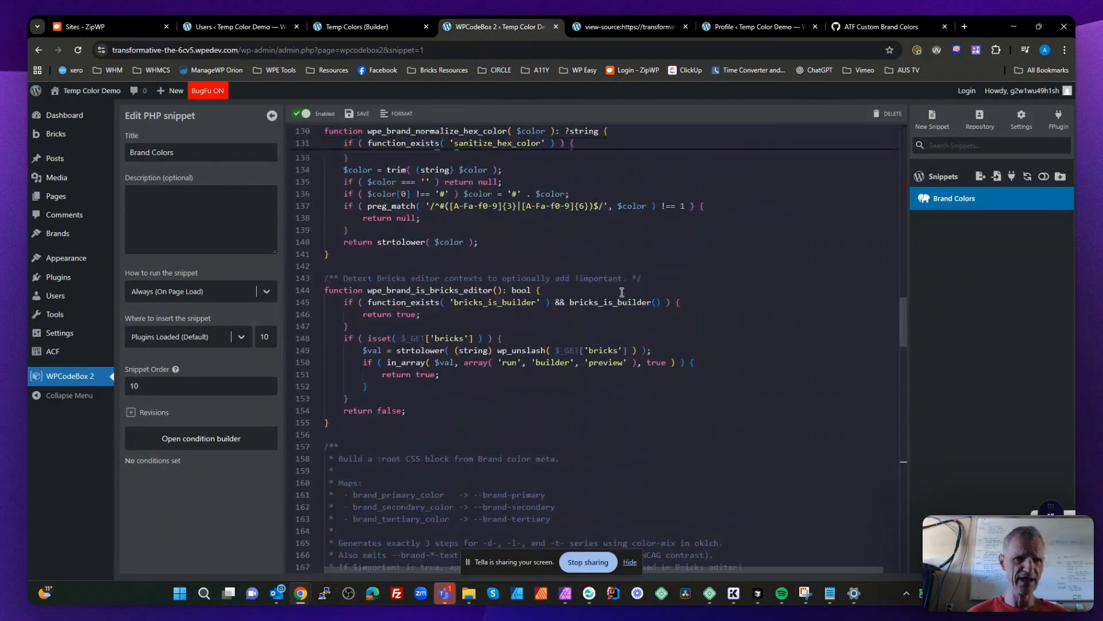
pyautogui.scroll(20, 622, 292)
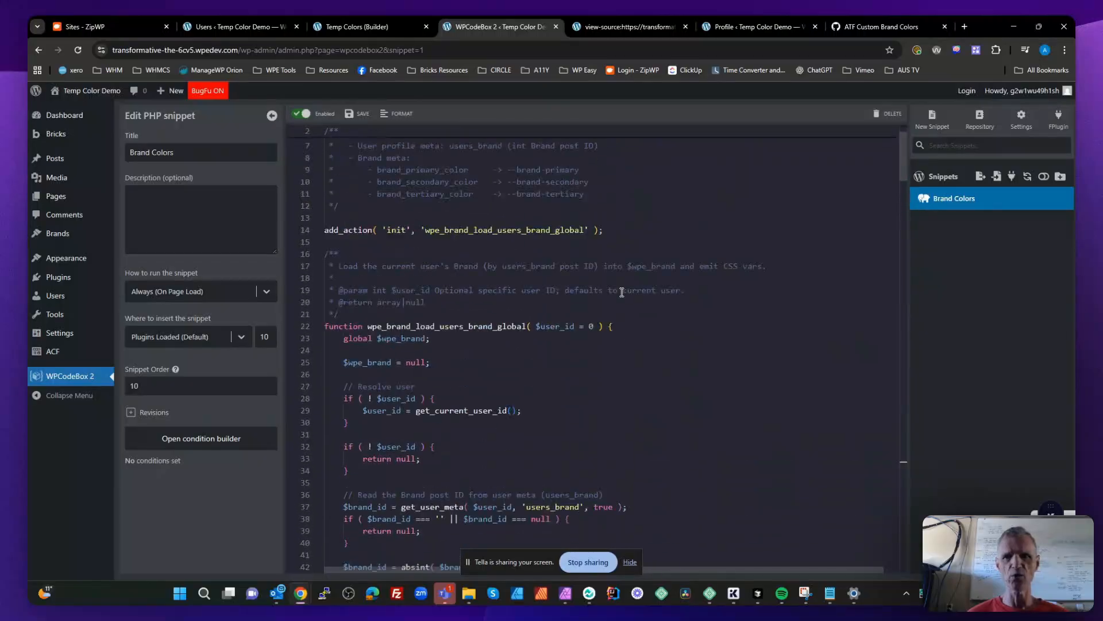
pyautogui.scroll(-4, 622, 291)
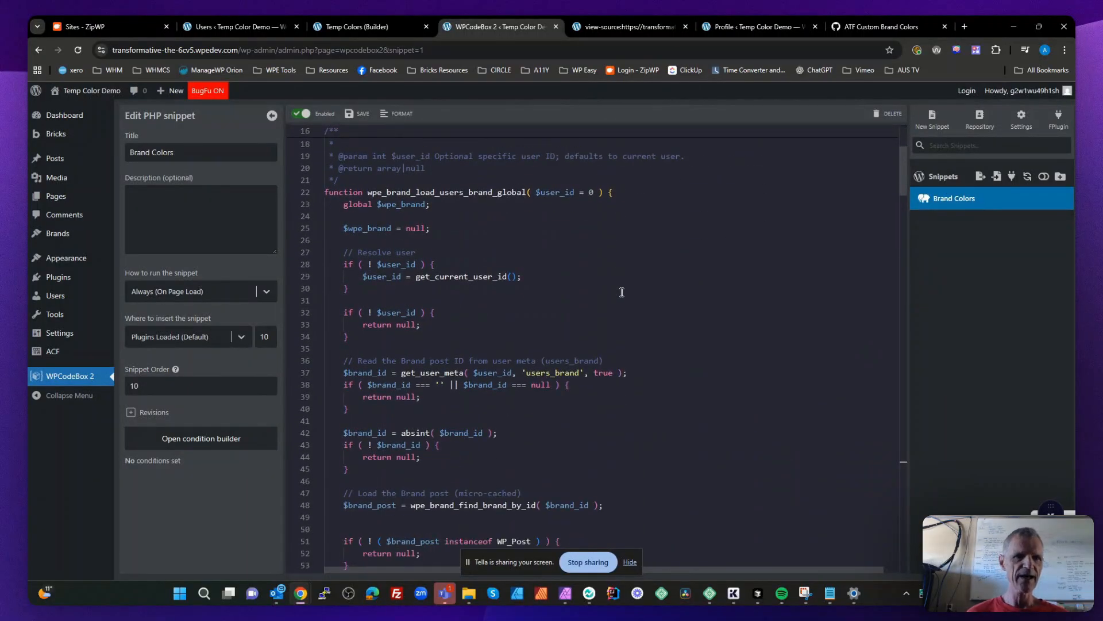
pyautogui.scroll(-1, 621, 292)
pyautogui.doubleClick(547, 317)
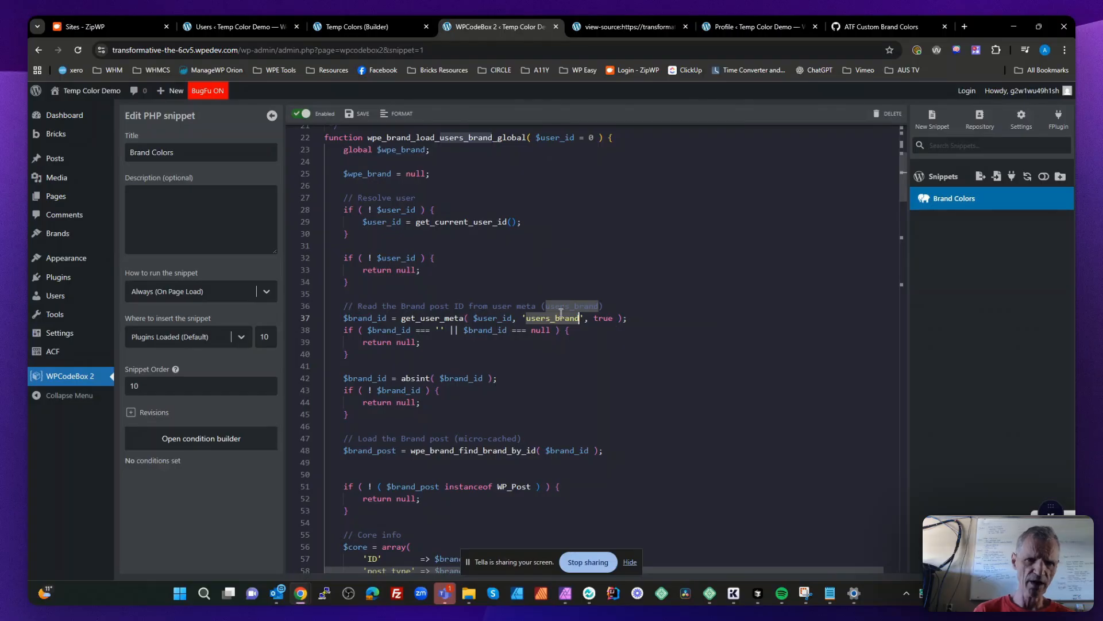
pyautogui.click(546, 318)
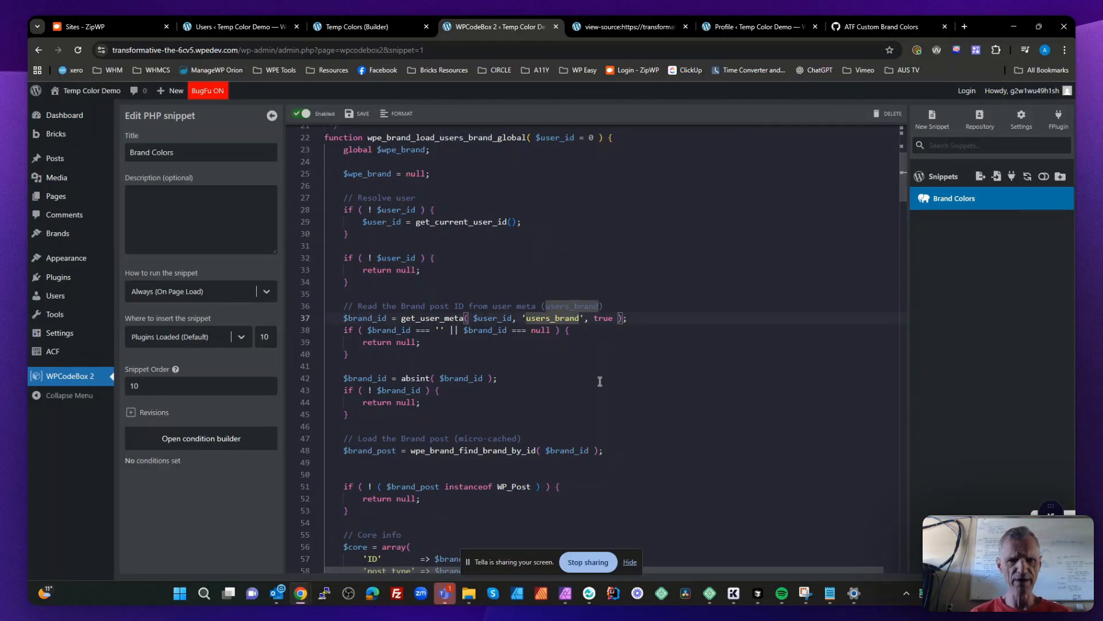
# - Skim the snippet from the brand post lookup through the CSS head output and the derived color series code
pyautogui.scroll(-6, 600, 381)
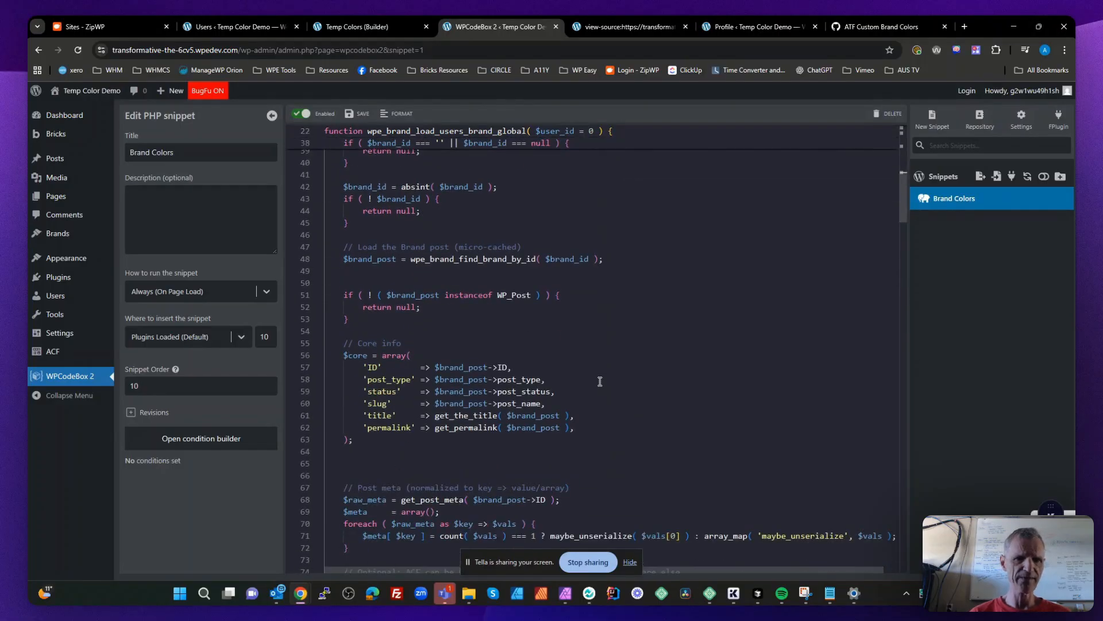
pyautogui.scroll(-10, 599, 381)
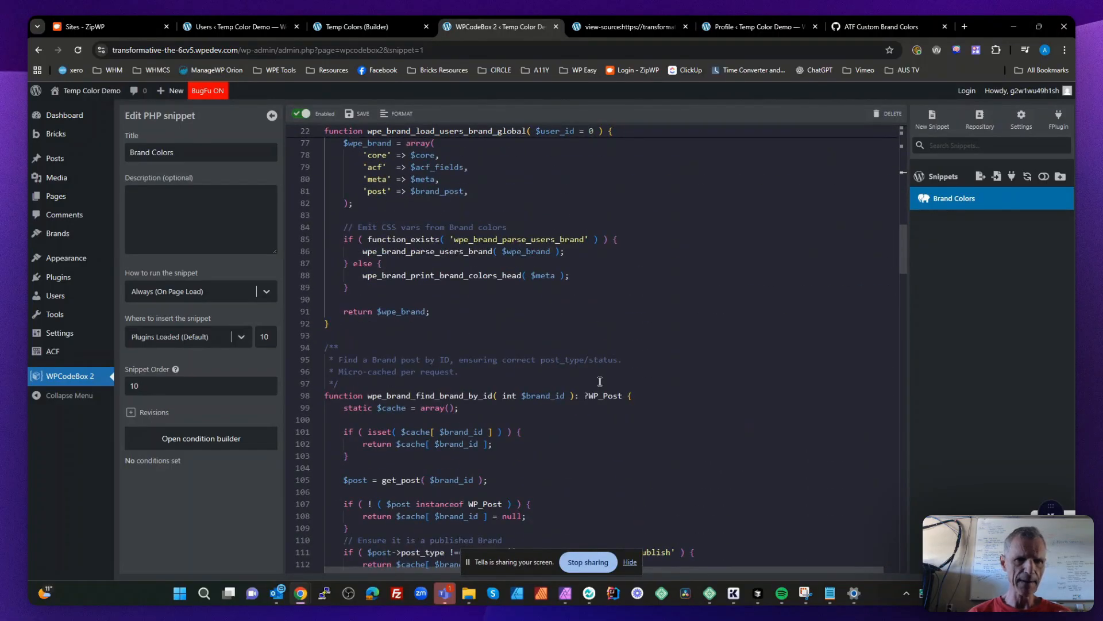
pyautogui.scroll(-16, 599, 381)
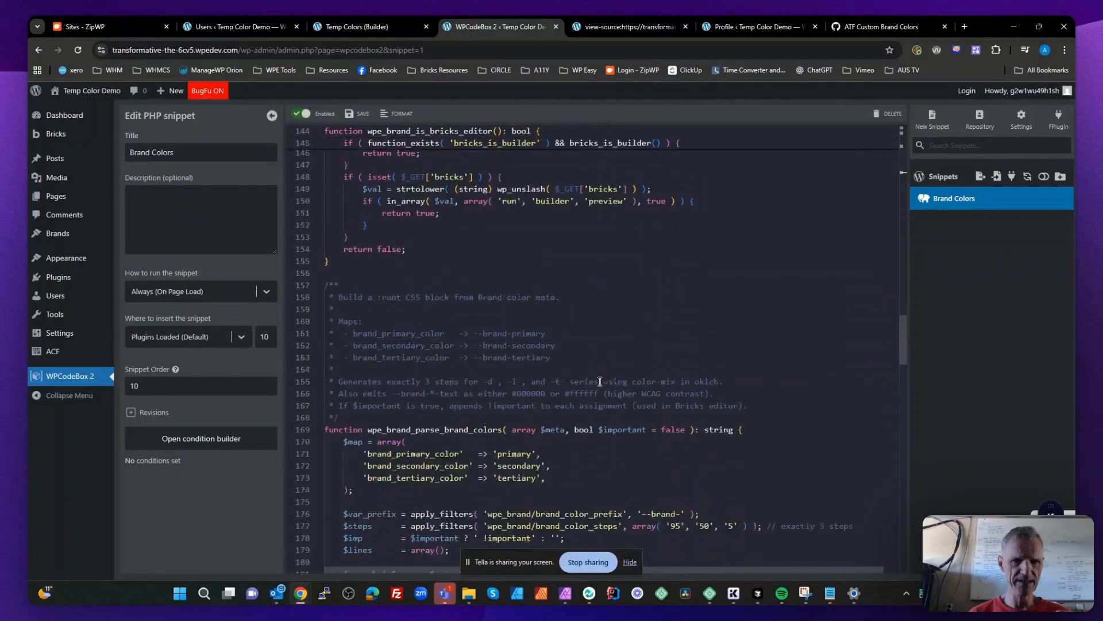
pyautogui.scroll(-13, 599, 381)
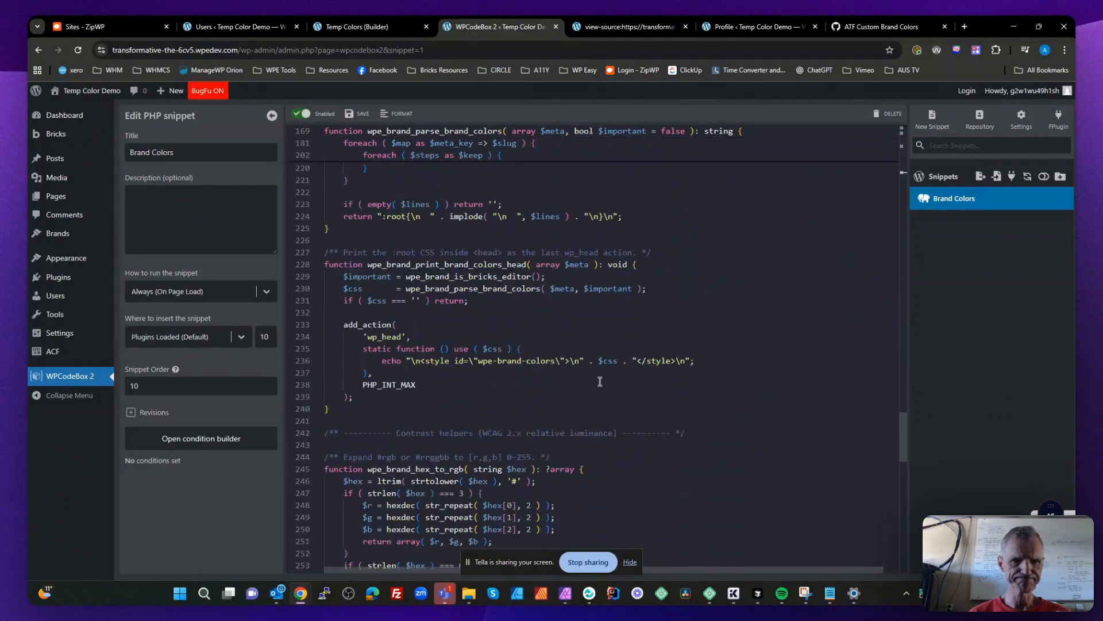
pyautogui.scroll(10, 599, 381)
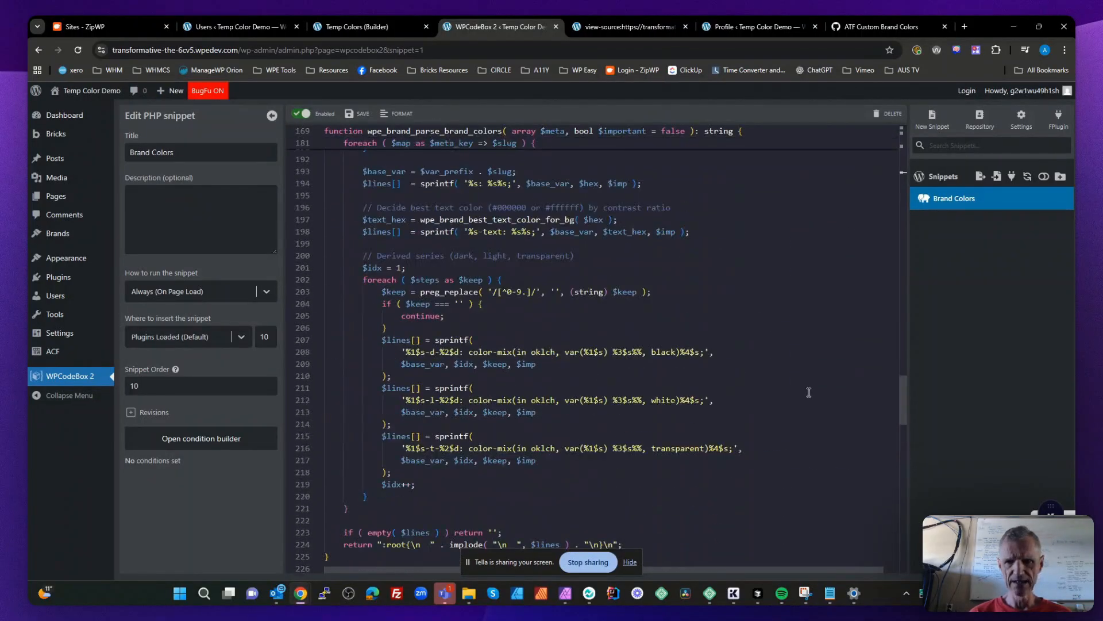
# - Review the snippet again from its start and mark the brand_primary_color and brand_secondary_color keys in the $map array of wpe_brand_parse_brand_colors
pyautogui.moveTo(906, 386); pyautogui.dragTo(891, 134)
pyautogui.scroll(-3, 745, 287)
pyautogui.scroll(-5, 745, 288)
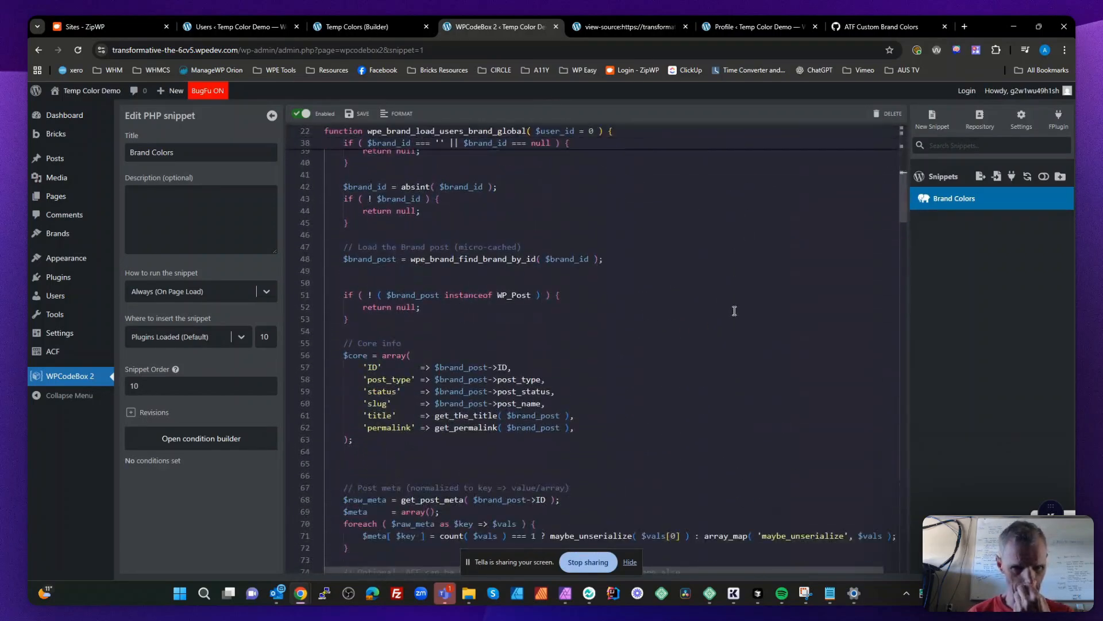
pyautogui.scroll(-4, 734, 311)
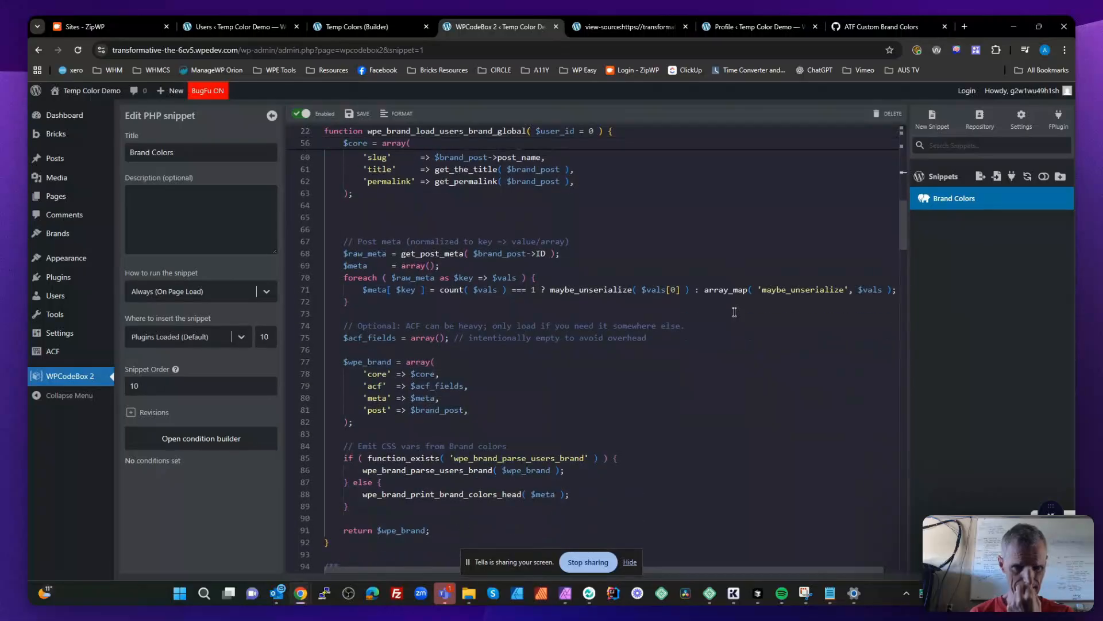
pyautogui.scroll(-7, 734, 311)
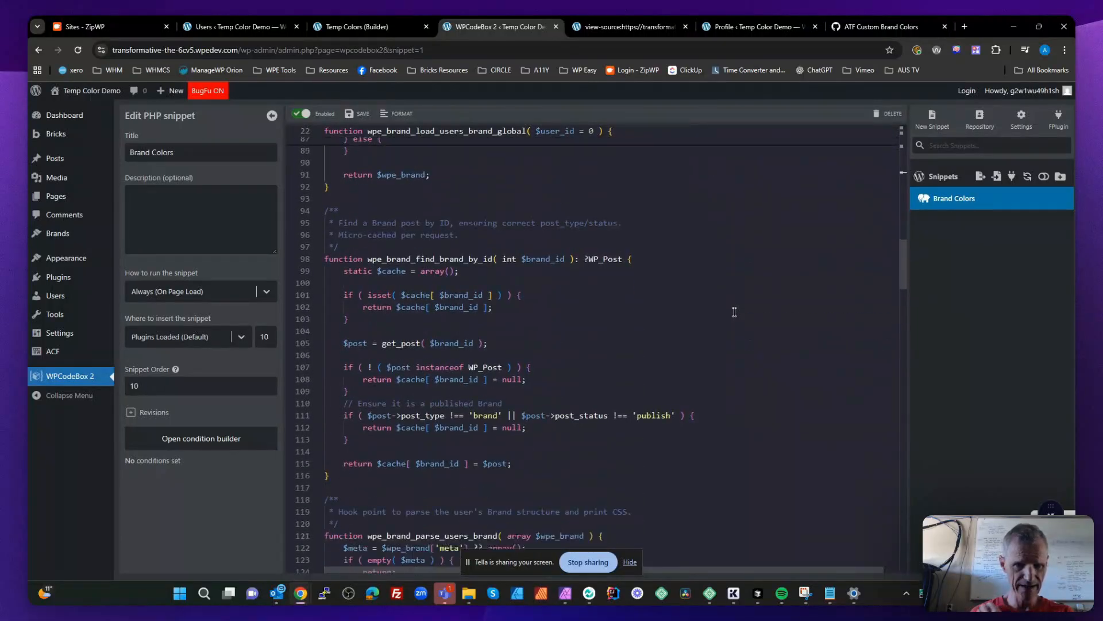
pyautogui.scroll(-7, 735, 312)
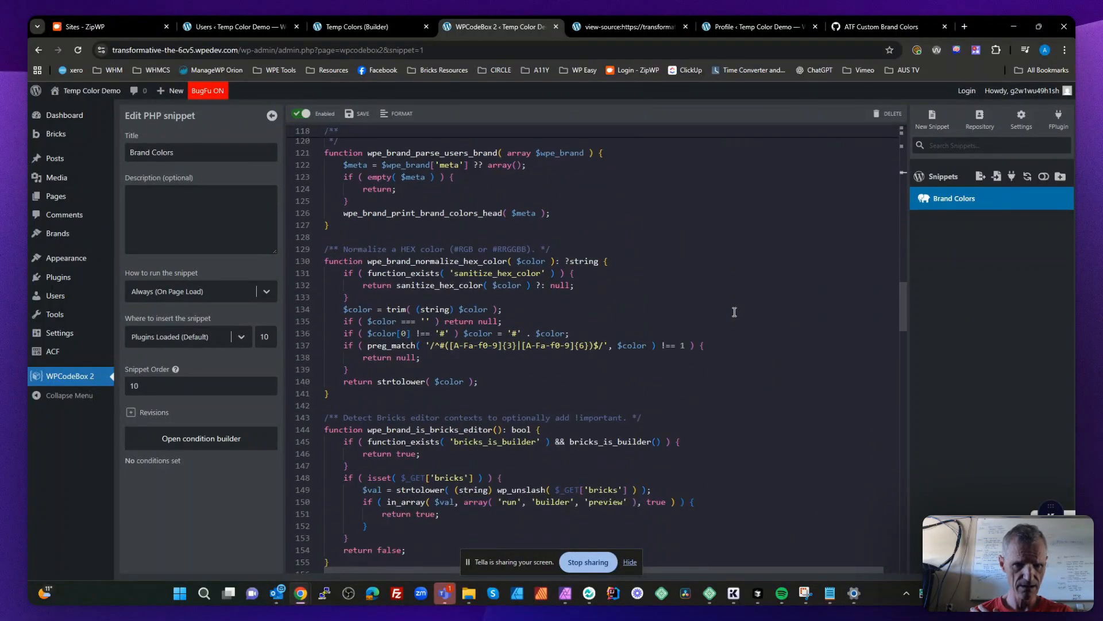
pyautogui.scroll(-6, 735, 312)
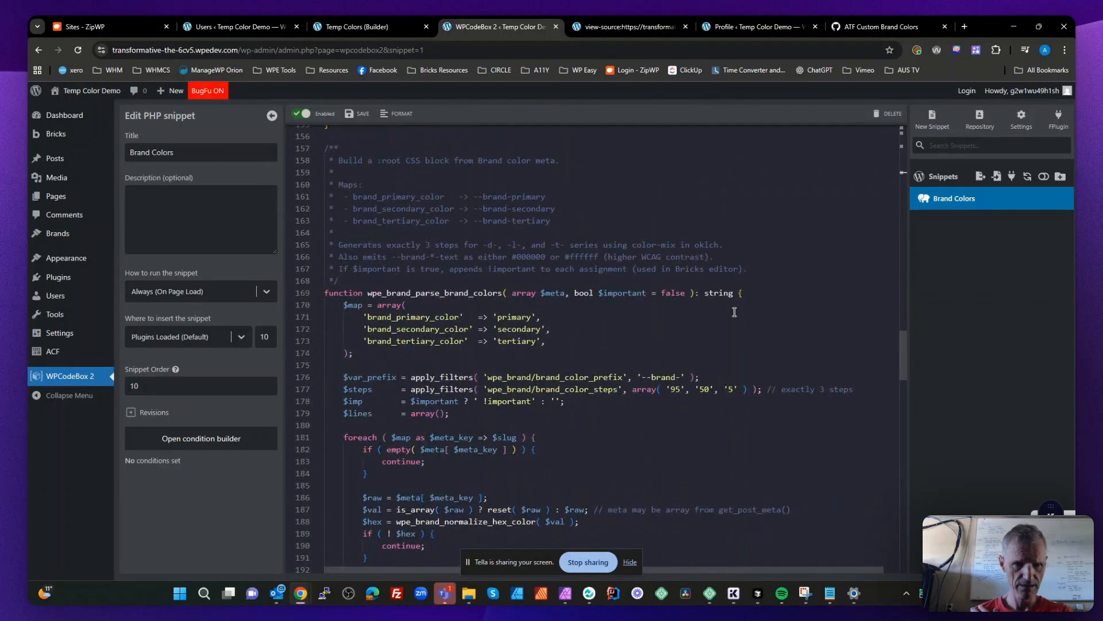
pyautogui.doubleClick(422, 317)
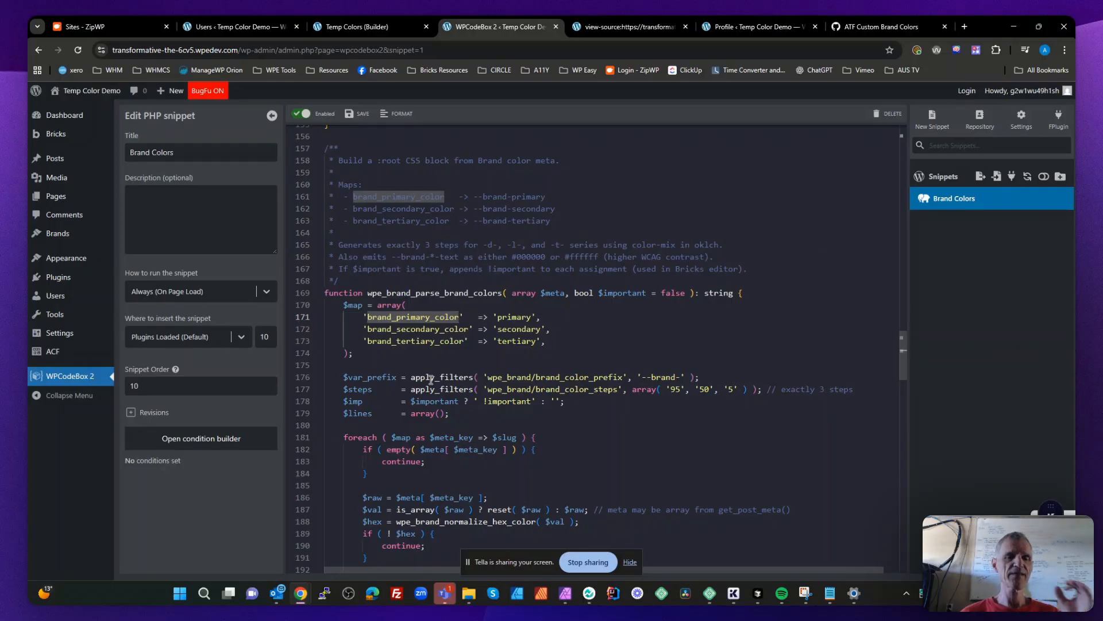
pyautogui.click(412, 330)
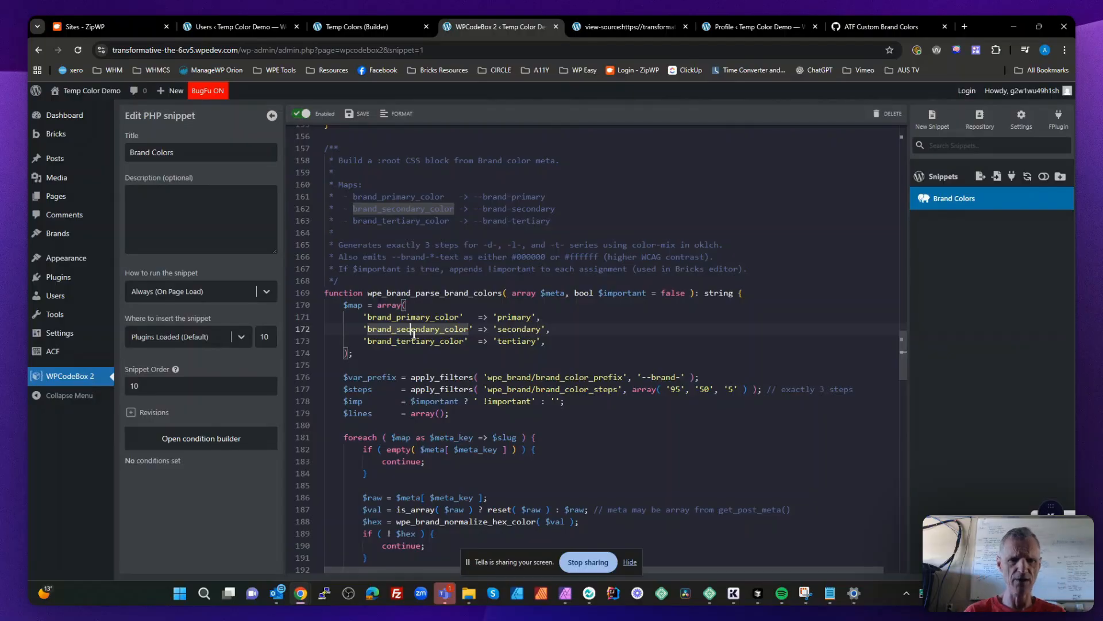